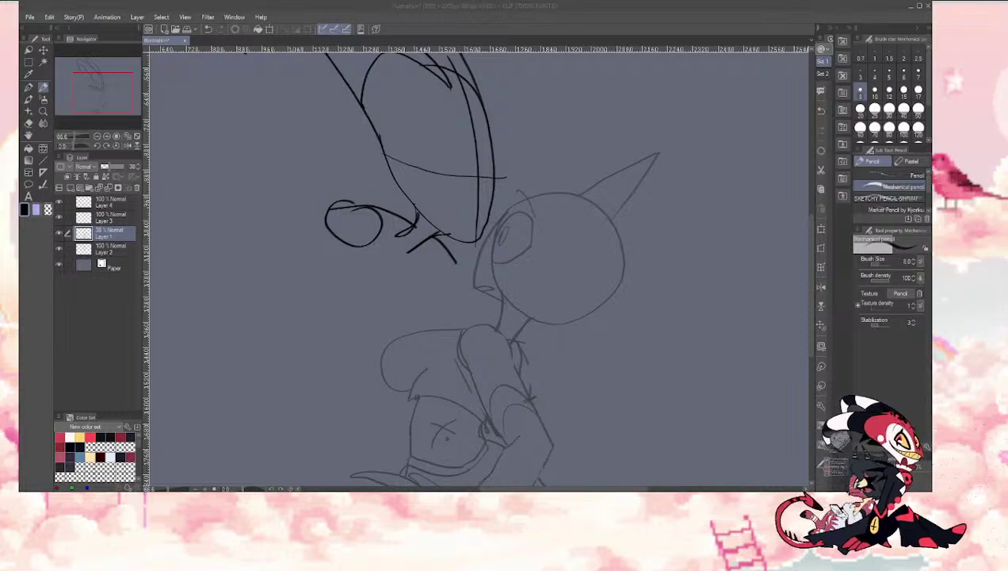
Step: Check the contents of Layer 1 and Layer 2 by hiding and showing each one
click(592, 3)
click(349, 294)
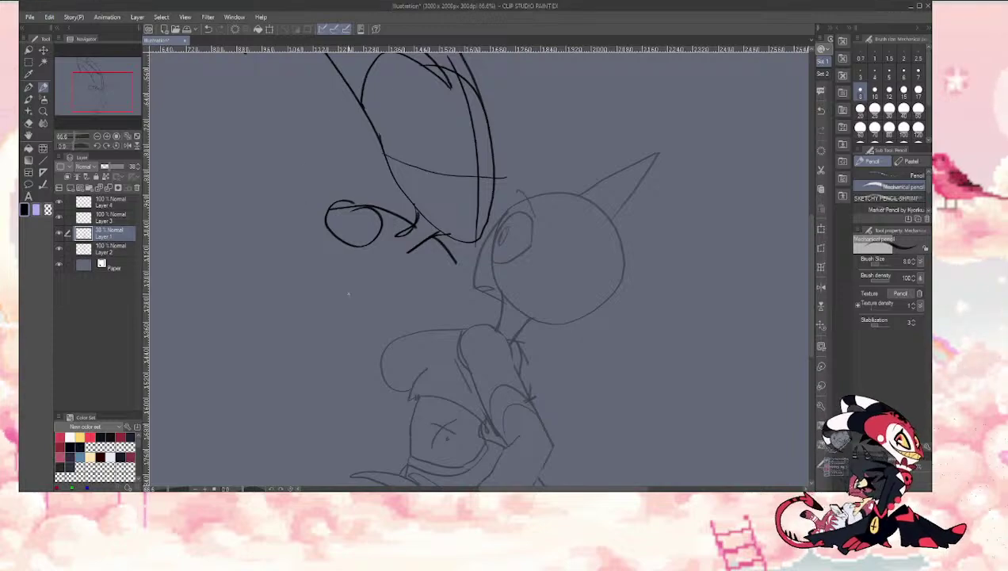
scroll(376, 247, down, 1)
scroll(310, 202, up, 1)
scroll(309, 201, down, 1)
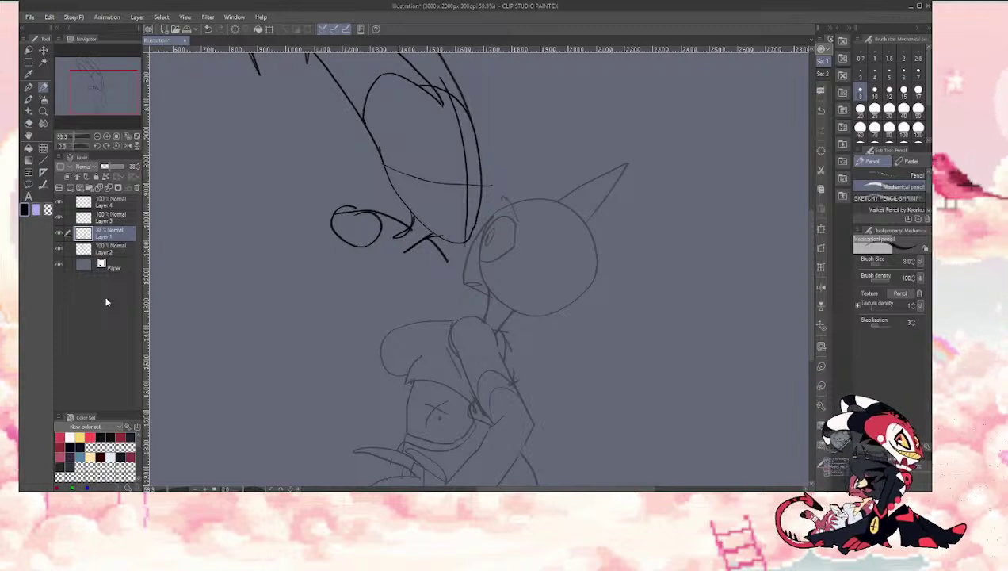
mouse_move(83, 86)
mouse_down()
mouse_move(80, 99)
mouse_move(92, 94)
mouse_up()
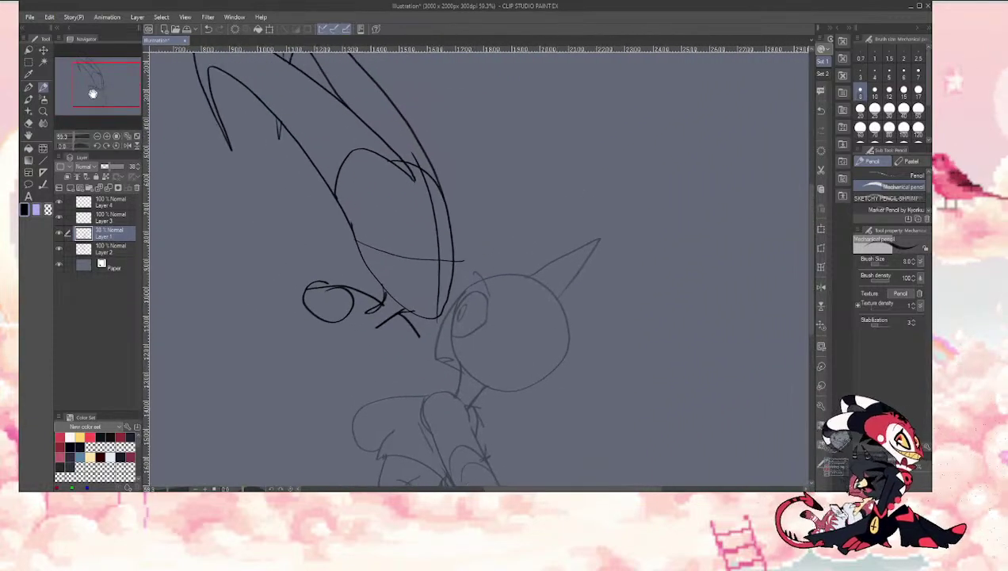
click(61, 233)
click(60, 234)
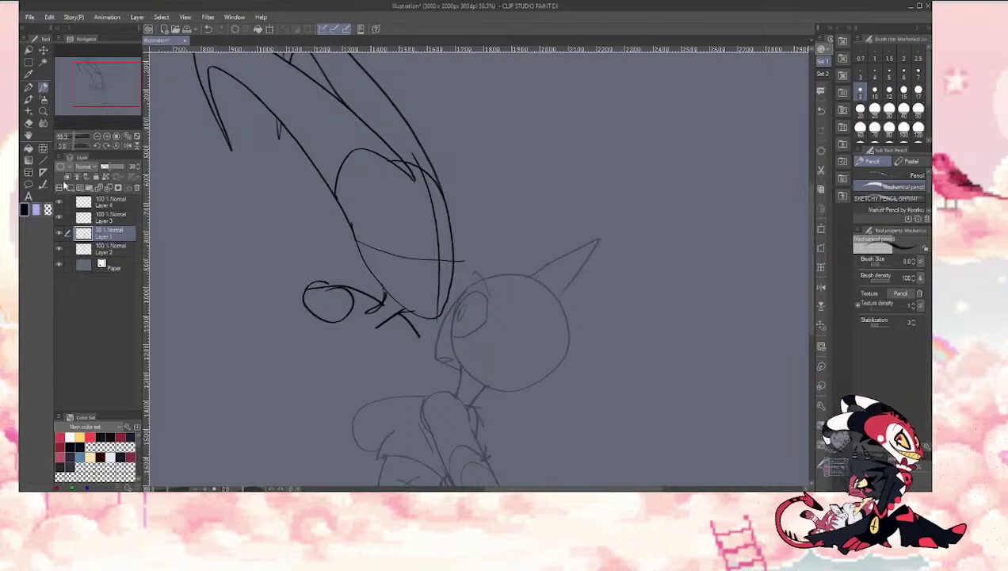
click(59, 248)
click(60, 248)
Step: Make Layer 2 the active layer and check its contents by hiding and showing it
drag(86, 96, 75, 99)
click(93, 250)
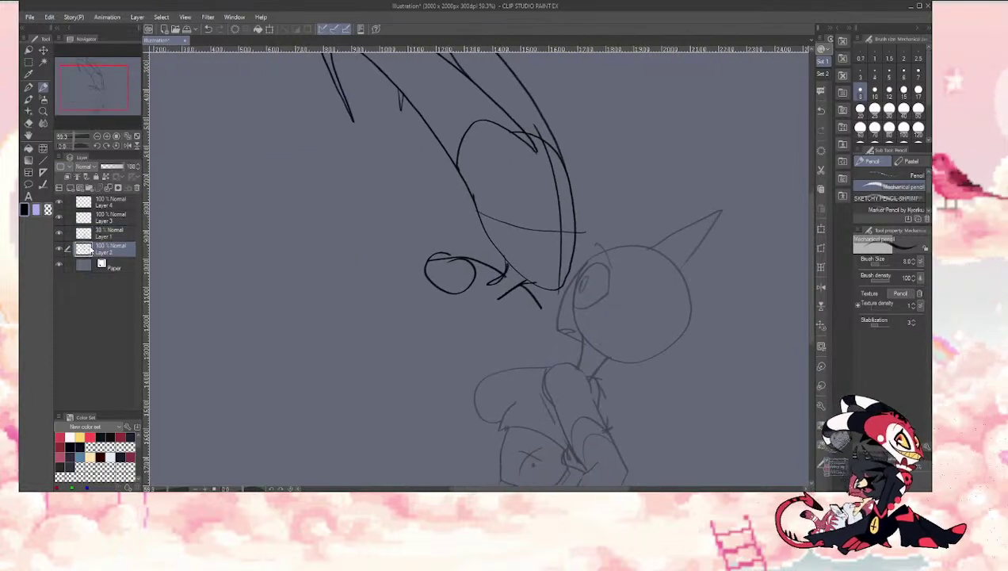
mouse_move(76, 87)
mouse_down()
mouse_move(86, 67)
mouse_move(83, 87)
mouse_move(83, 75)
mouse_move(67, 97)
mouse_move(81, 88)
mouse_up()
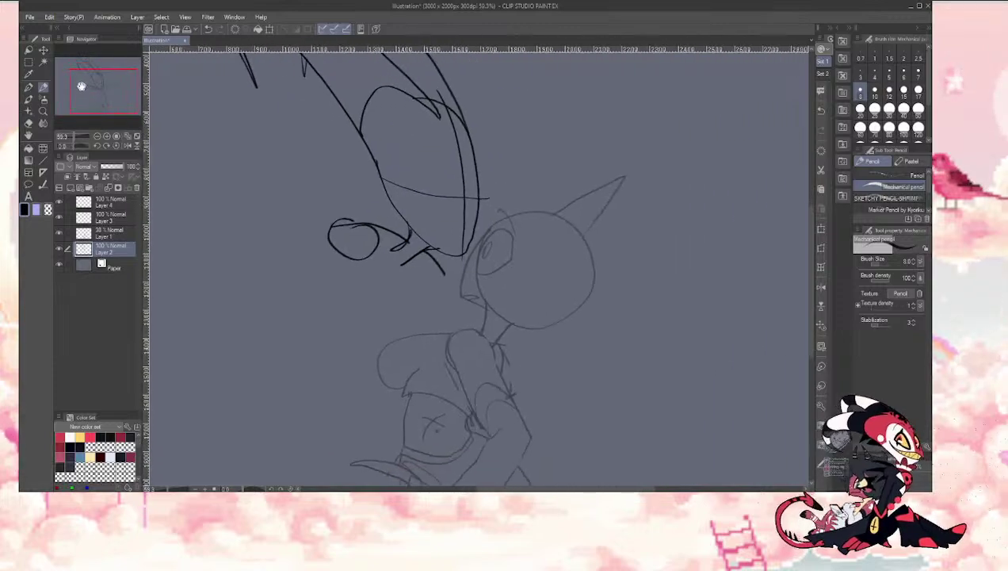
click(59, 247)
click(59, 248)
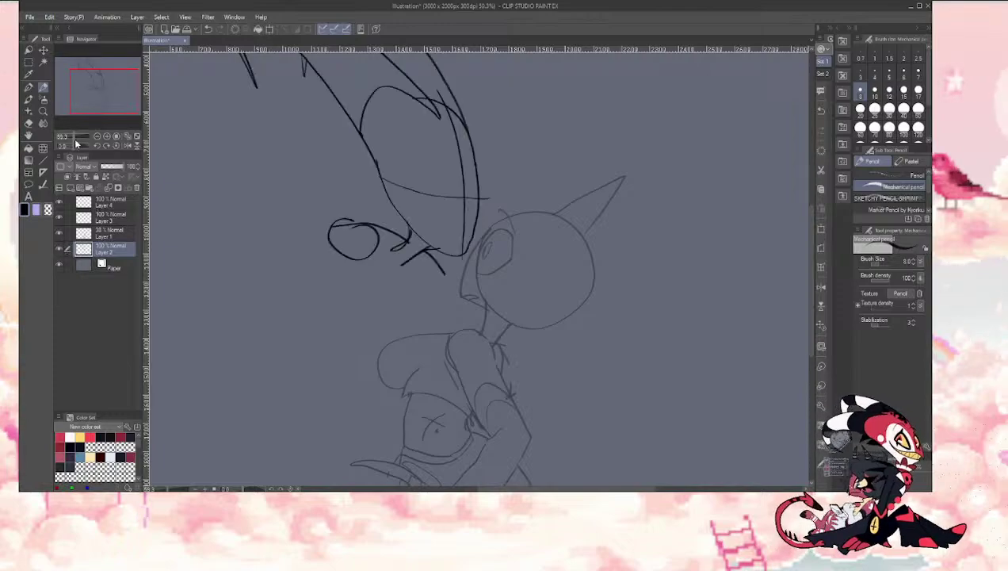
Step: Sketch a small shoulder circle on Layer 2 where the large figure's shoulder strokes end, near the small figure's face
click(97, 136)
mouse_move(89, 94)
mouse_down()
mouse_move(85, 84)
mouse_move(96, 88)
mouse_up()
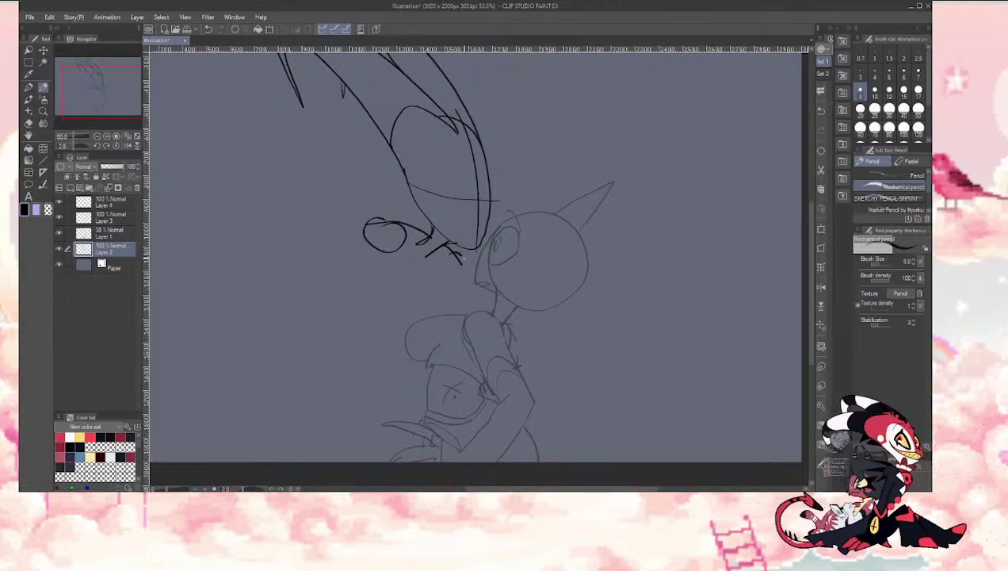
drag(463, 255, 455, 253)
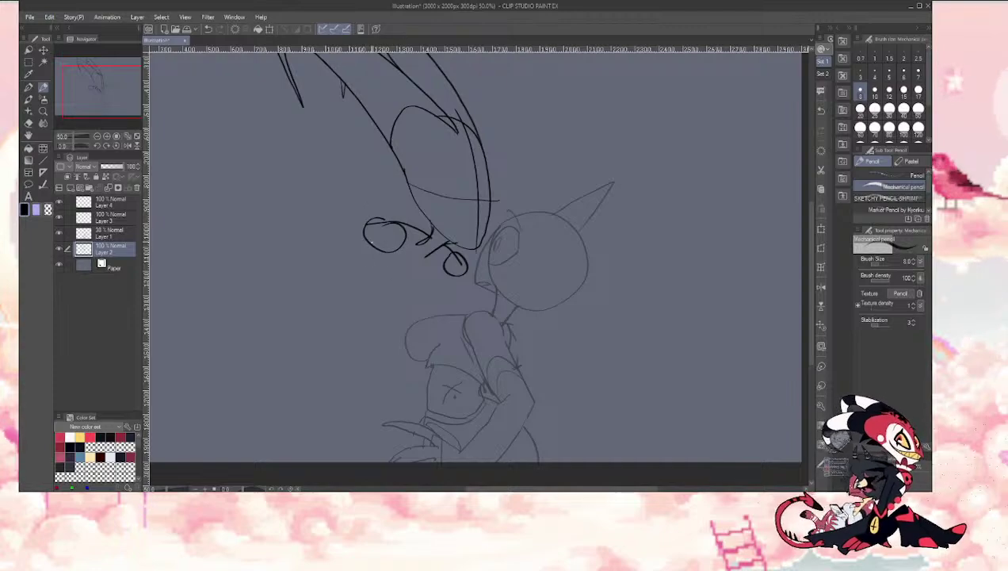
Step: Try a curved arm line over the small figure's shoulder and a short stroke beneath the small shoulder circle
drag(487, 311, 520, 332)
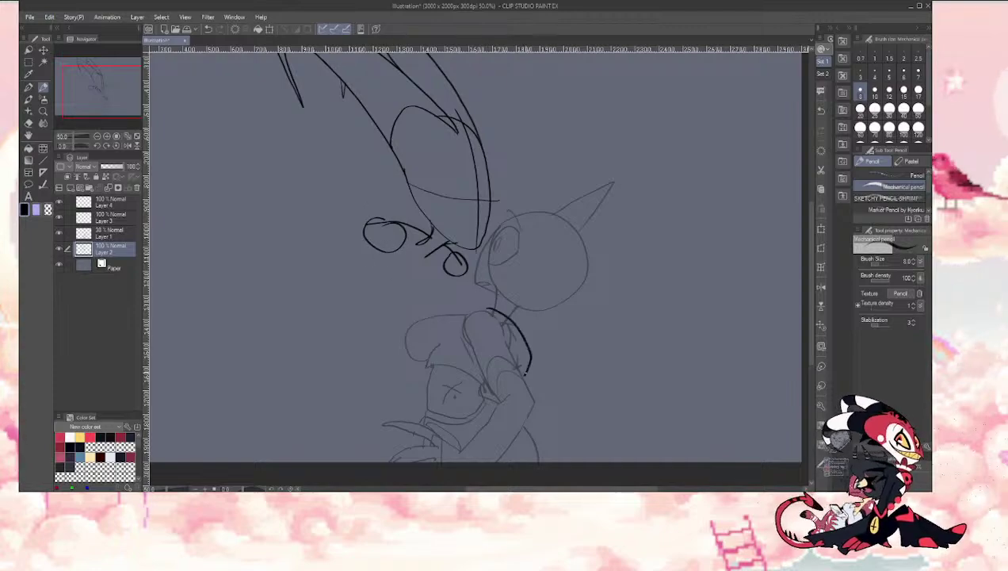
key(ctrl+z)
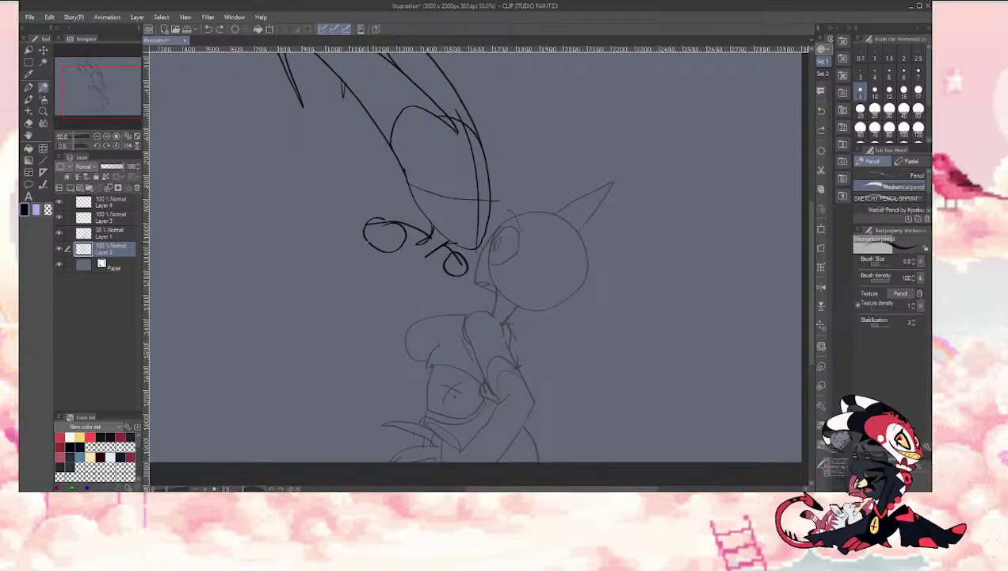
mouse_move(446, 273)
mouse_down()
mouse_move(394, 305)
mouse_move(432, 284)
mouse_move(428, 293)
mouse_up()
key(ctrl+z)
key(ctrl+z)
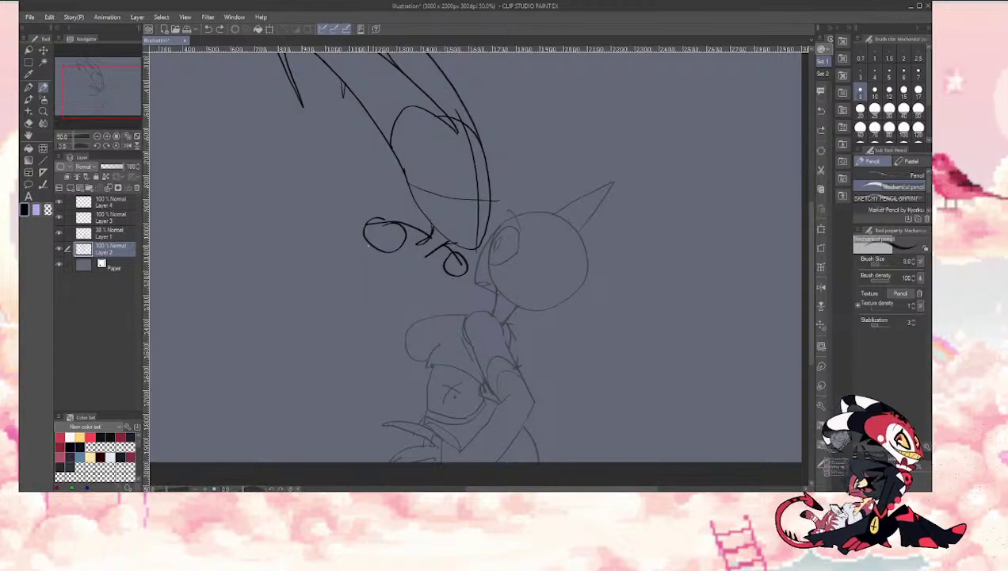
Step: Try a long arm line running down from the large figure's bigger shoulder circle
mouse_move(367, 242)
mouse_down()
mouse_move(353, 281)
mouse_move(359, 328)
mouse_up()
key(ctrl+z)
mouse_move(367, 244)
mouse_down()
mouse_move(360, 302)
mouse_move(379, 355)
mouse_move(435, 426)
mouse_up()
key(ctrl+z)
key(ctrl+z)
Step: Sketch the large figure's arm from the bigger shoulder circle, bending at the elbow and curving around the small figure's back
mouse_move(400, 242)
mouse_down()
mouse_move(478, 287)
mouse_move(547, 371)
mouse_up()
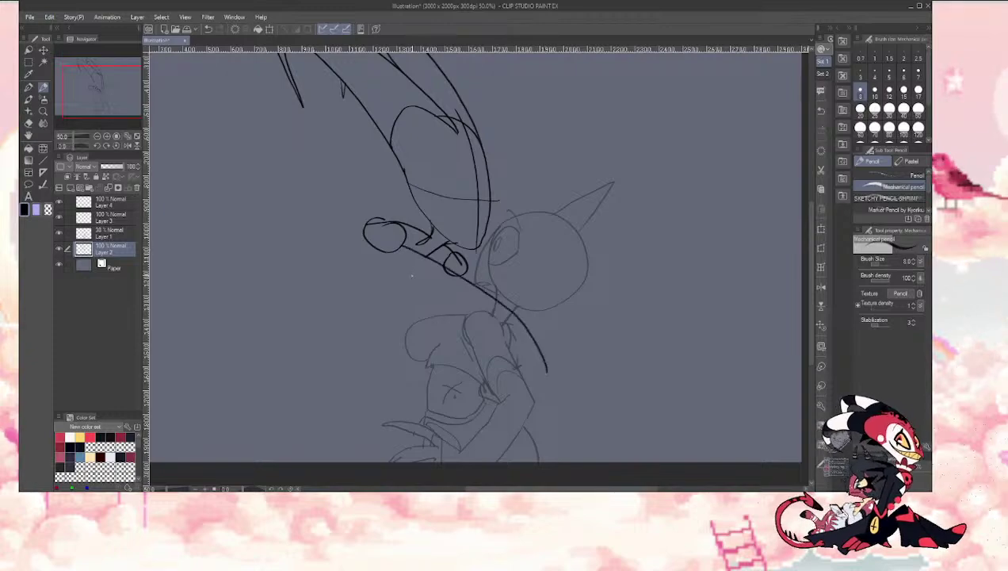
key(ctrl+z)
mouse_move(371, 248)
mouse_down()
mouse_move(531, 353)
mouse_move(535, 389)
mouse_up()
key(ctrl+z)
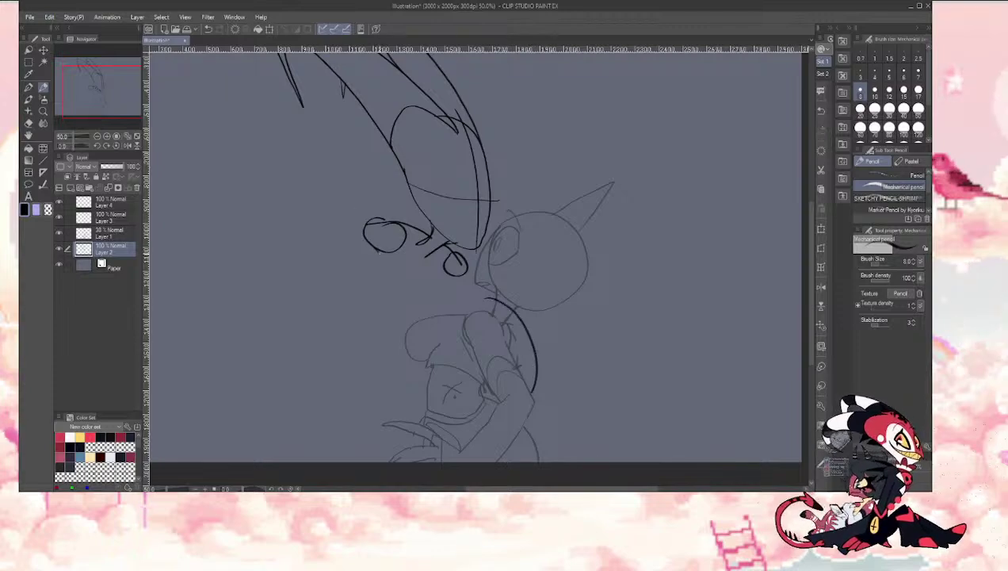
mouse_move(373, 251)
mouse_down()
mouse_move(420, 292)
mouse_move(474, 313)
mouse_up()
key(ctrl+z)
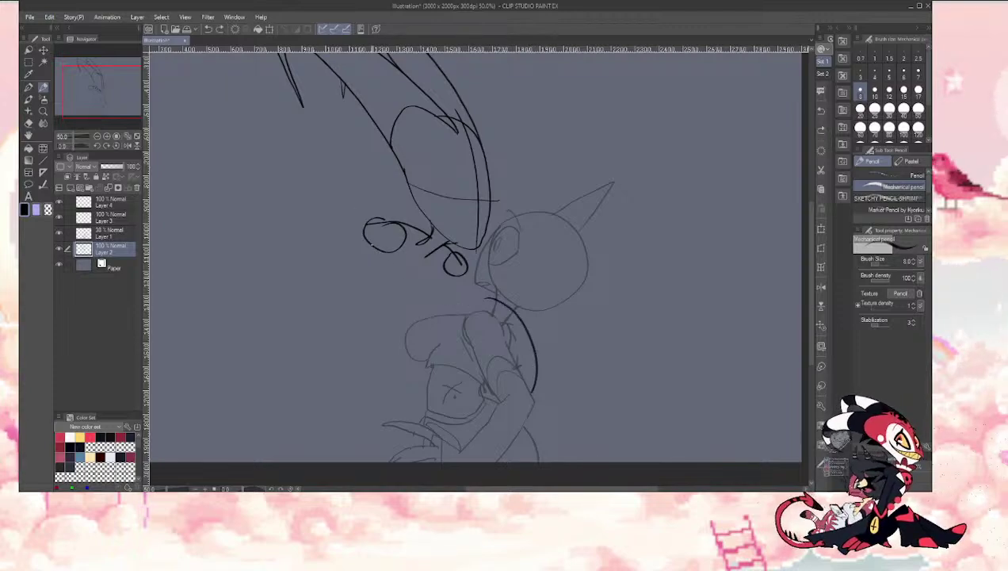
drag(371, 247, 429, 298)
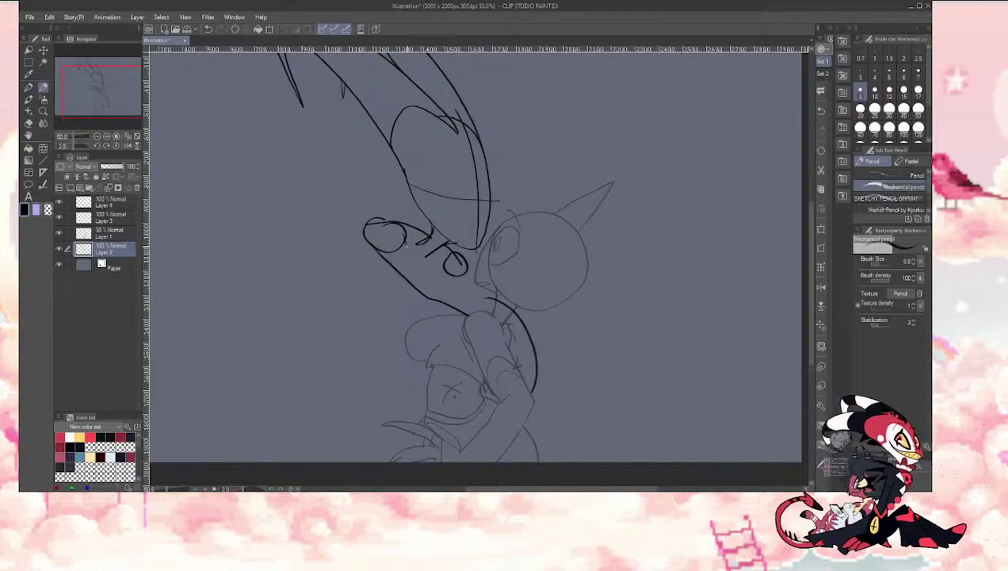
key(ctrl+z)
mouse_move(392, 240)
mouse_down()
mouse_move(441, 281)
mouse_move(487, 300)
mouse_up()
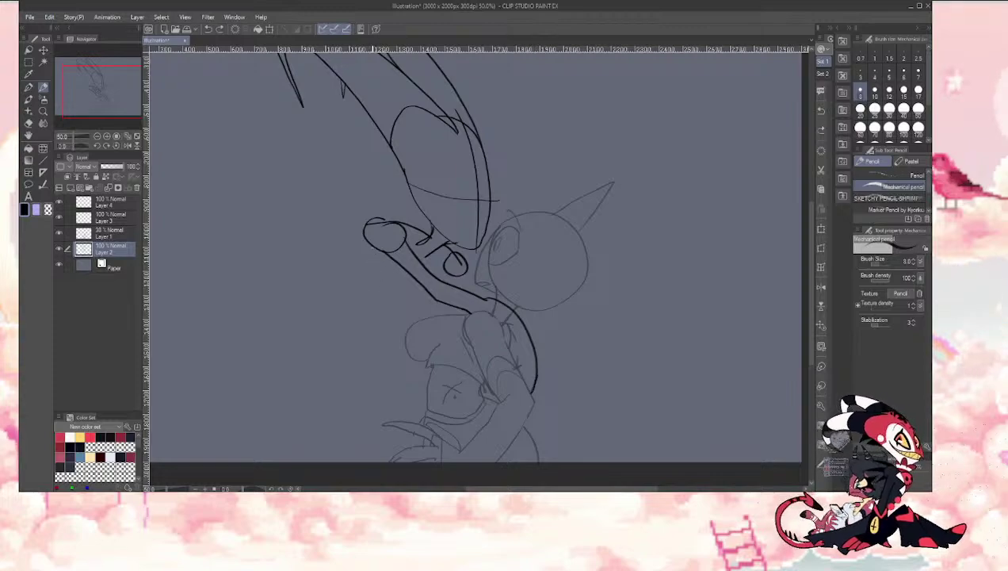
Step: Try a near-vertical torso line downward from the outer edge of the bigger shoulder circle
drag(367, 250, 370, 323)
key(ctrl+z)
drag(365, 244, 369, 322)
key(ctrl+z)
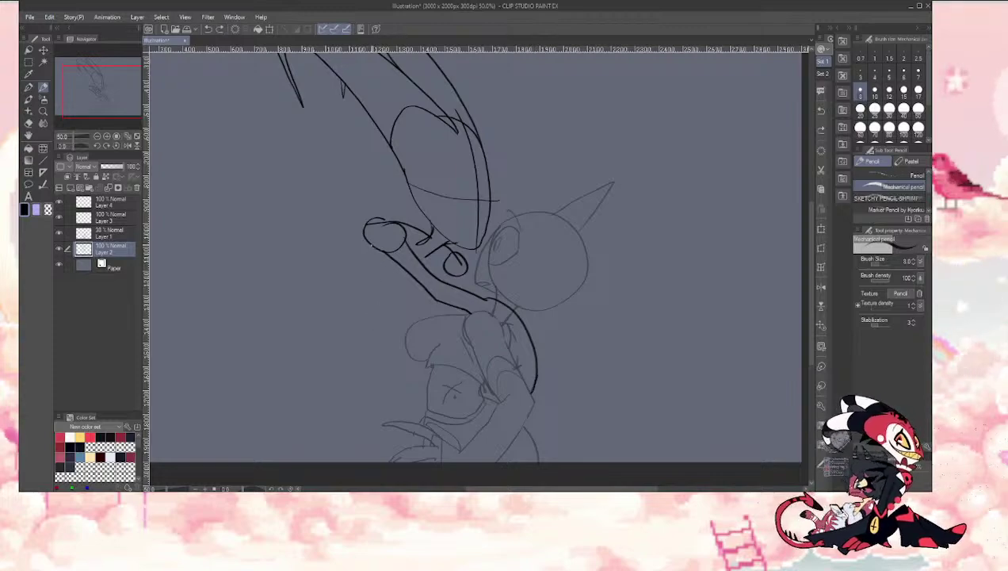
drag(364, 242, 370, 309)
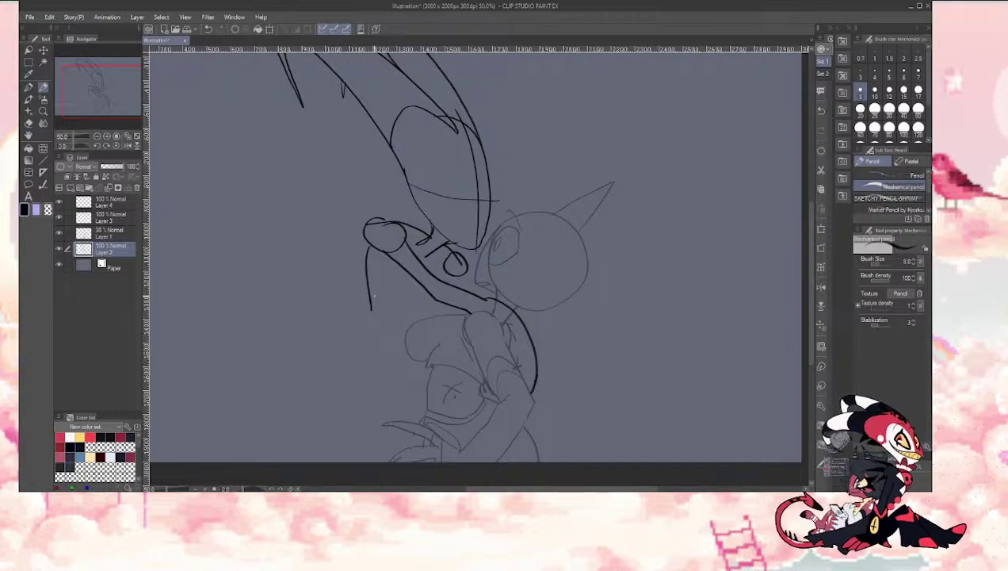
key(ctrl+z)
drag(364, 241, 369, 305)
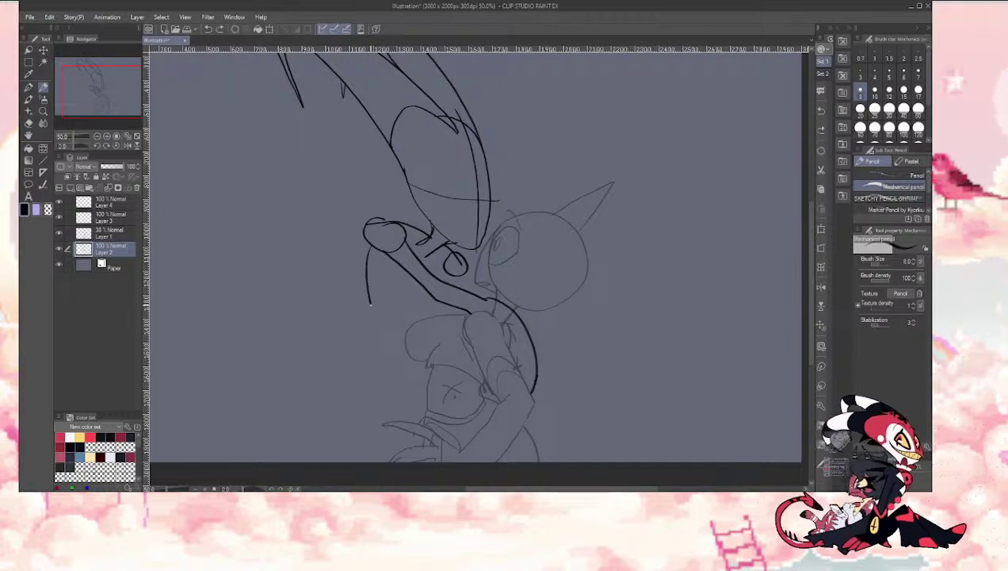
key(ctrl+z)
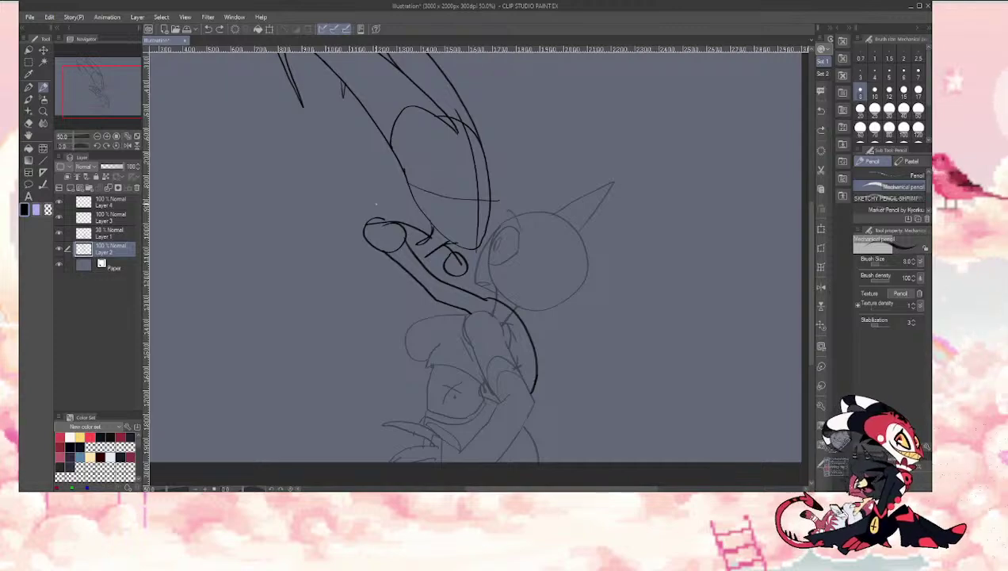
Step: Erase the arm's section around the small figure's back and try a straighter forearm line to the small figure's shoulder
key(e)
mouse_move(466, 317)
mouse_down()
mouse_move(488, 303)
mouse_move(540, 358)
mouse_move(536, 402)
mouse_up()
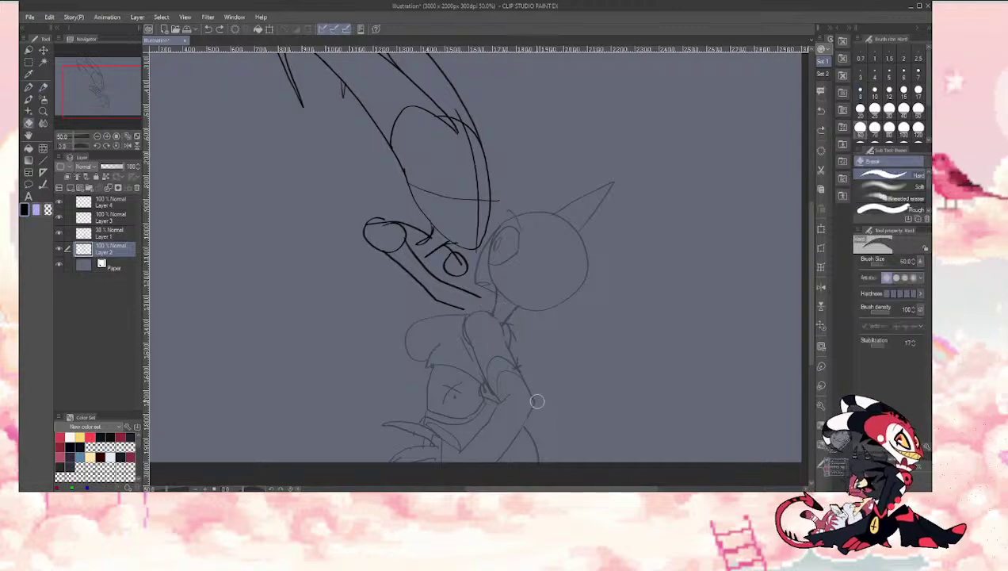
key(p)
key(e)
mouse_move(449, 303)
mouse_down()
mouse_move(441, 290)
mouse_move(463, 300)
mouse_move(442, 295)
mouse_move(467, 320)
mouse_up()
key(p)
key(ctrl+z)
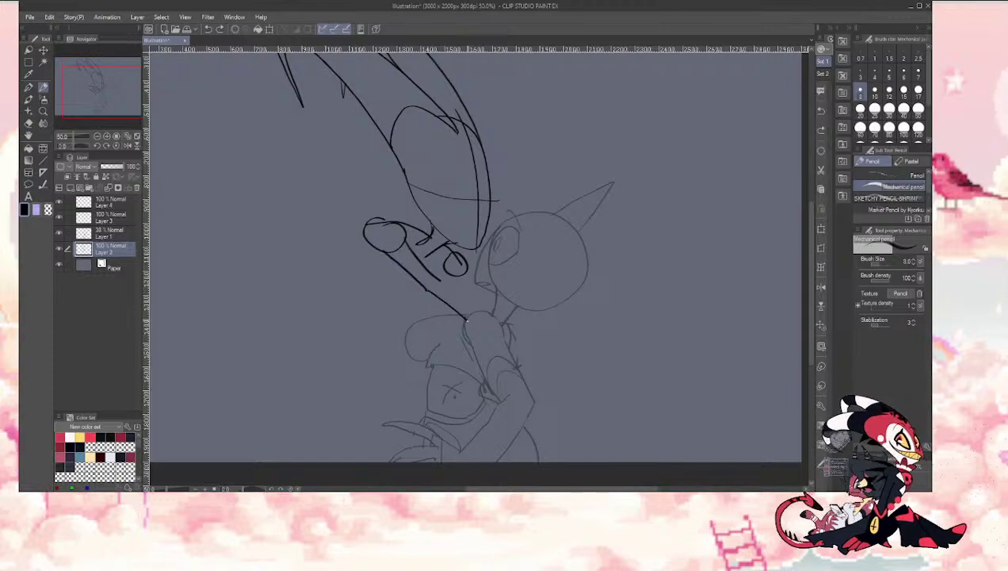
Step: Erase the remaining arm lines beneath the bigger shoulder circle
key(ctrl+z)
key(e)
drag(416, 292, 395, 260)
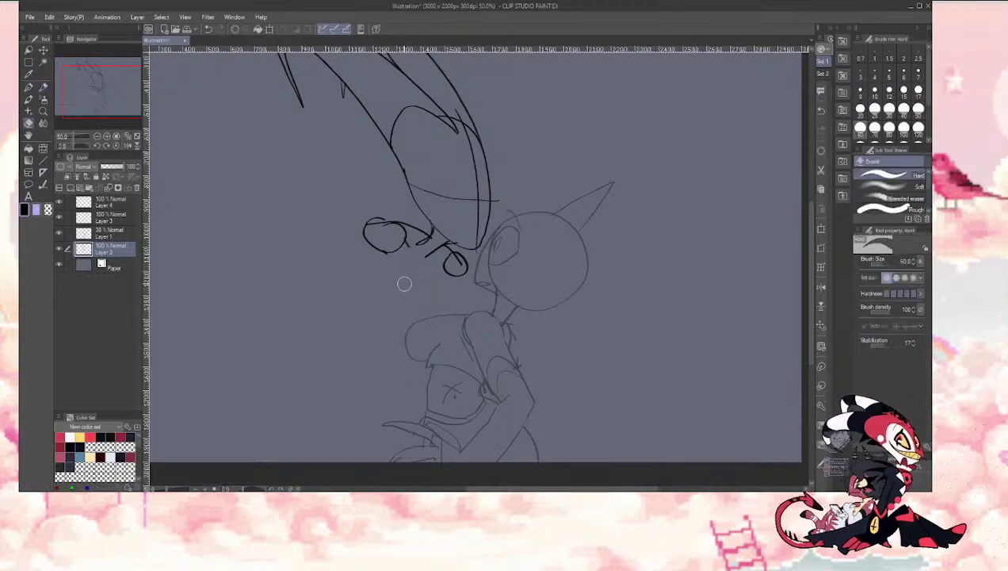
key(p)
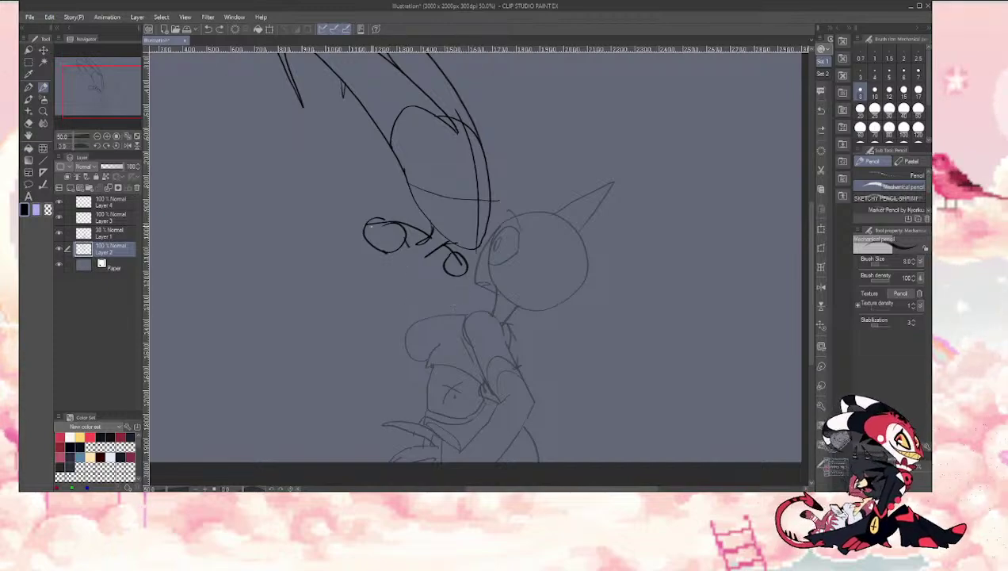
key(e)
drag(387, 255, 401, 246)
key(ctrl+z)
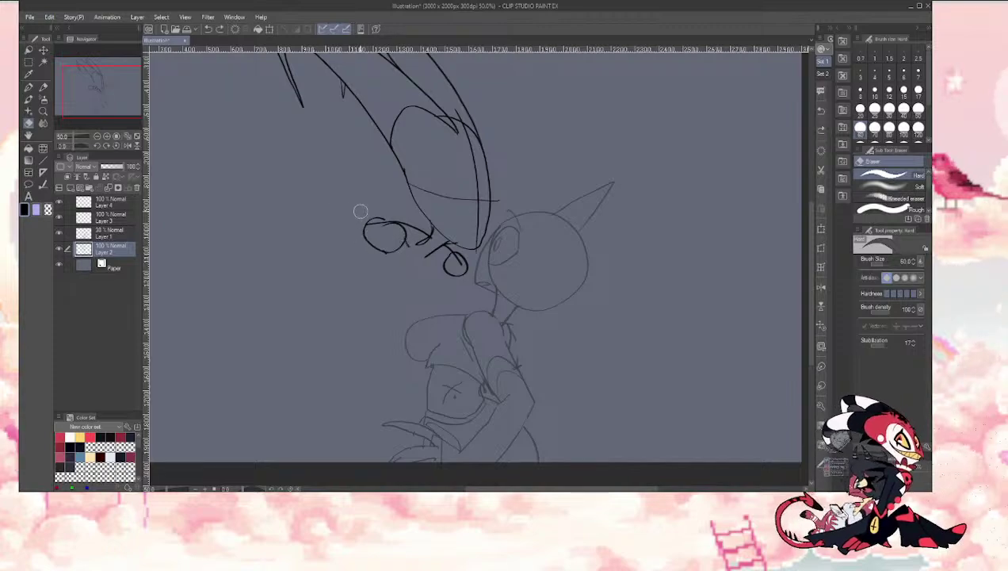
Step: Sketch a curved chest line with the mechanical pencil below the large figure's two shoulder circles
key(p)
key(e)
key(p)
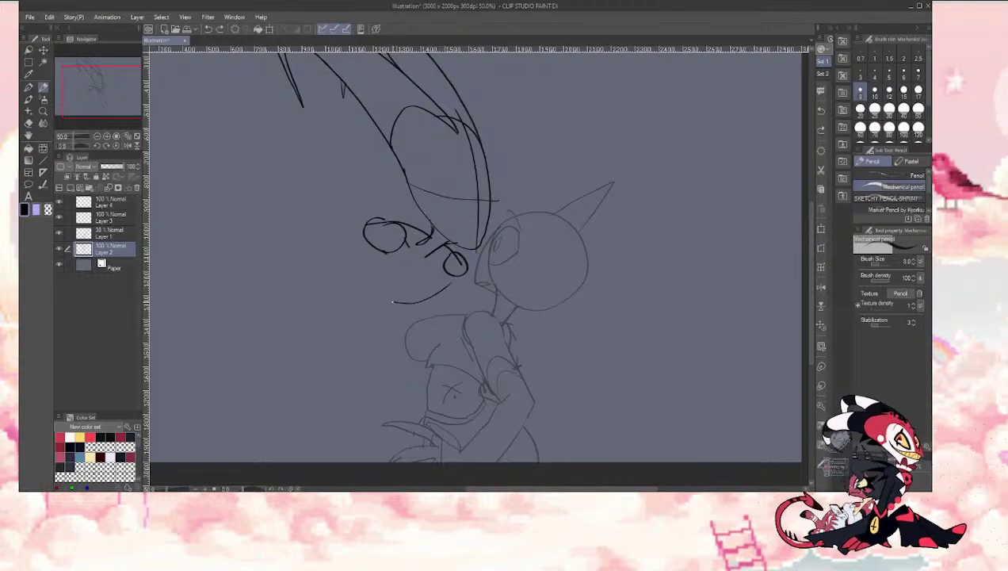
drag(392, 302, 438, 285)
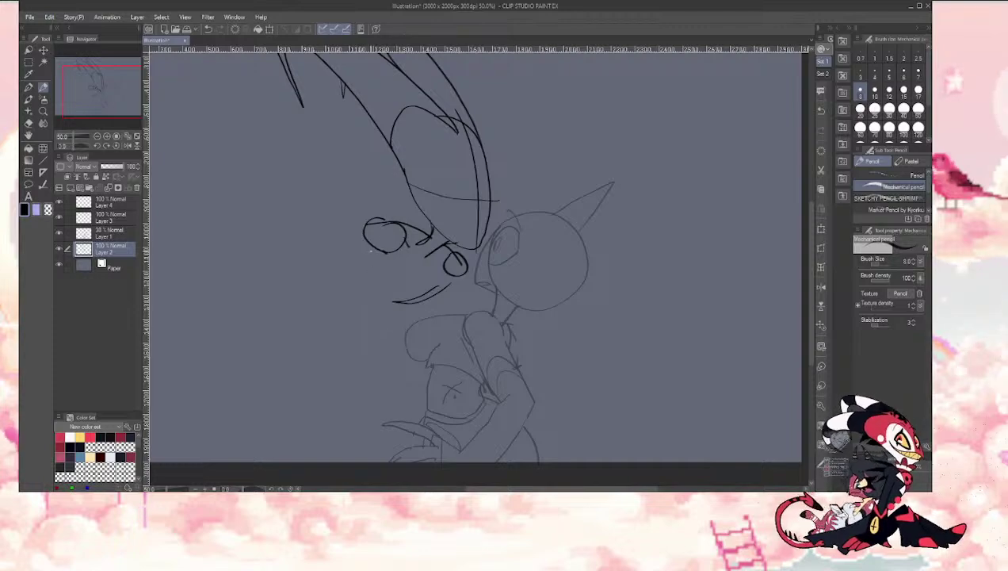
Step: Sketch two near-vertical upper-arm lines hanging from the bigger shoulder circle and try an outward-slanting alternative
drag(372, 242, 380, 333)
key(ctrl+z)
drag(373, 242, 381, 345)
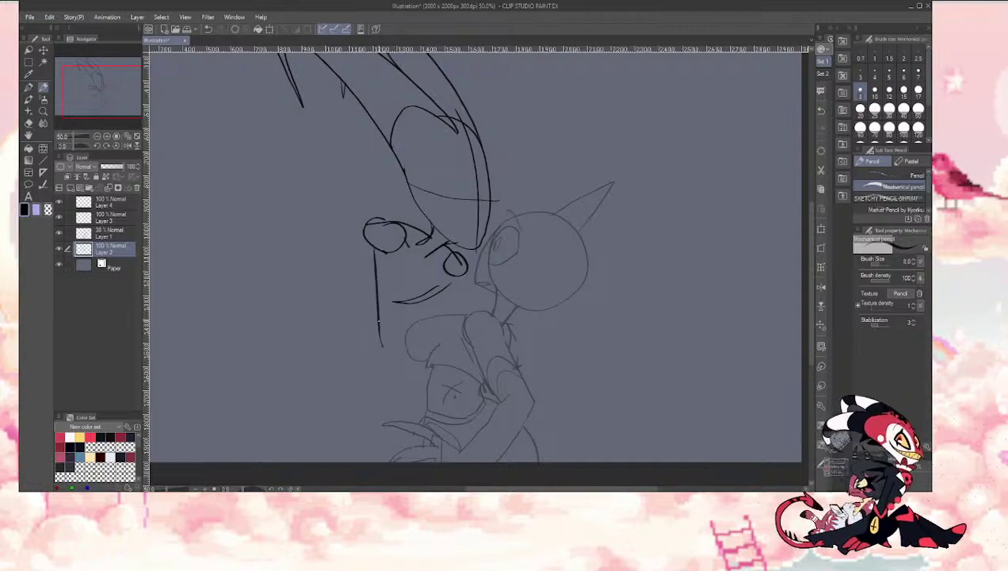
drag(397, 275, 405, 317)
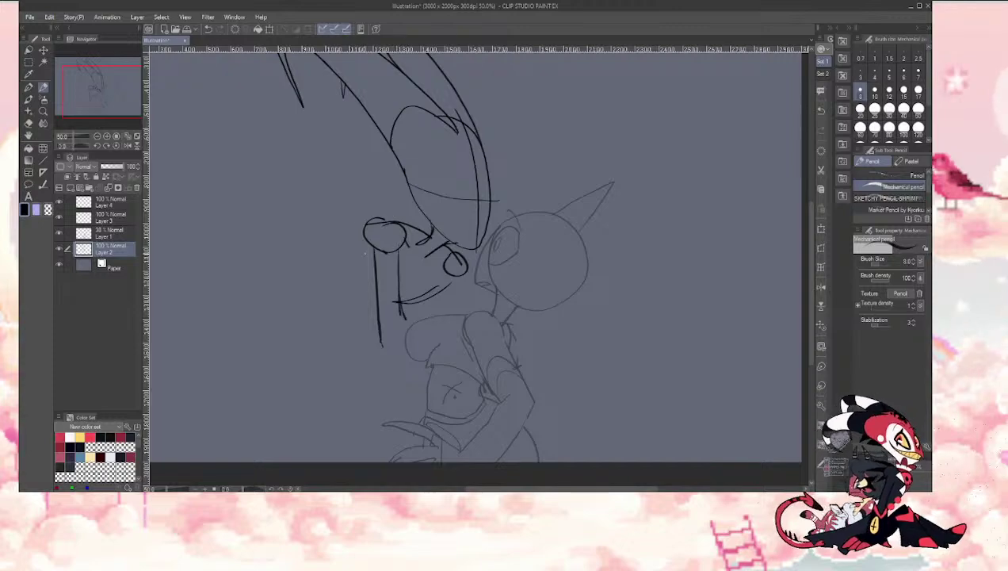
mouse_move(366, 244)
mouse_down()
mouse_move(329, 294)
mouse_move(333, 352)
mouse_up()
key(ctrl+z)
key(ctrl+z)
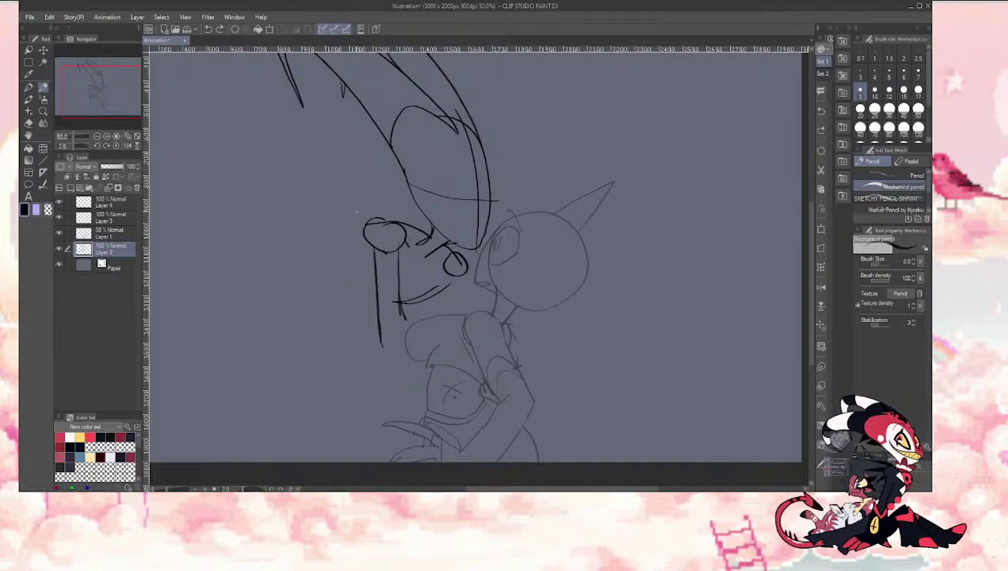
Step: Erase the two vertical arm lines below the bigger shoulder circle
drag(94, 89, 88, 94)
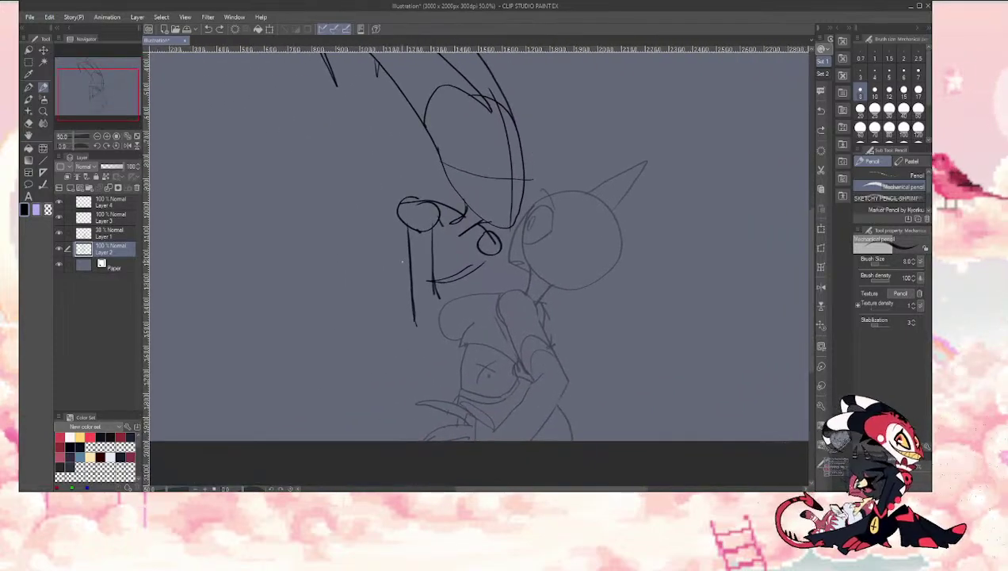
key(e)
mouse_move(412, 317)
mouse_down()
mouse_move(418, 277)
mouse_move(410, 295)
mouse_move(426, 261)
mouse_move(407, 267)
mouse_move(403, 245)
mouse_move(402, 262)
mouse_move(394, 222)
mouse_up()
drag(78, 95, 102, 90)
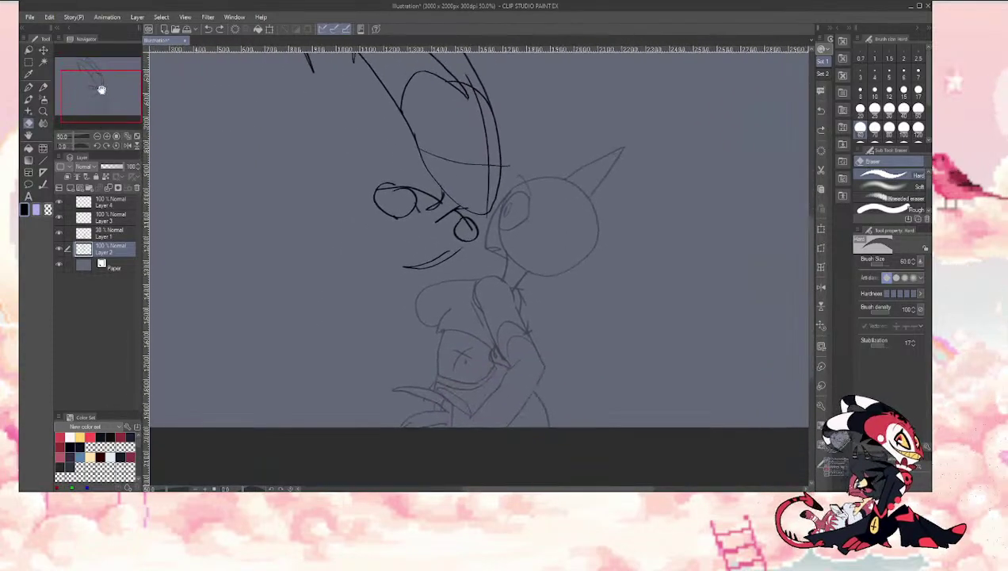
Step: Try slanted upper-arm lines running down from the bigger shoulder circle past the chest curve
key(p)
drag(400, 210, 397, 293)
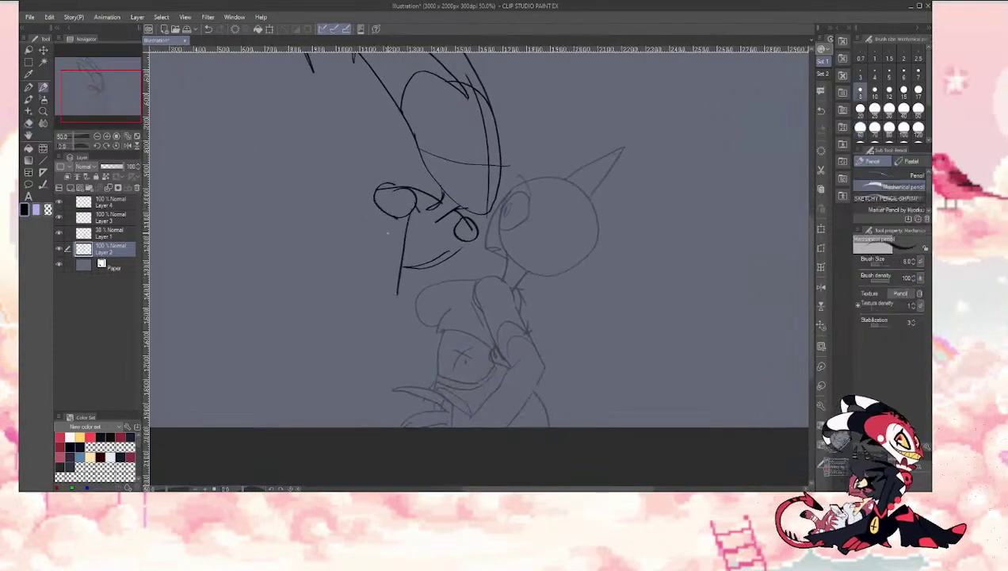
drag(382, 235, 374, 283)
key(ctrl+z)
key(ctrl+z)
mouse_move(385, 213)
mouse_down()
mouse_move(371, 275)
mouse_move(401, 282)
mouse_up()
key(ctrl+z)
key(ctrl+z)
key(e)
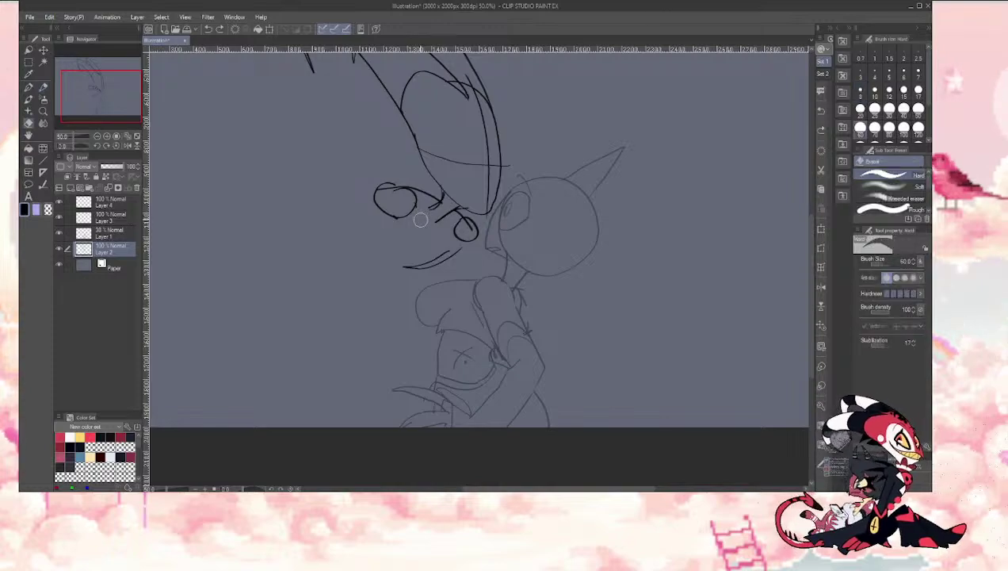
Step: Erase the large figure's two shoulder circles and chest line, and trim the small marks at the neck
key(p)
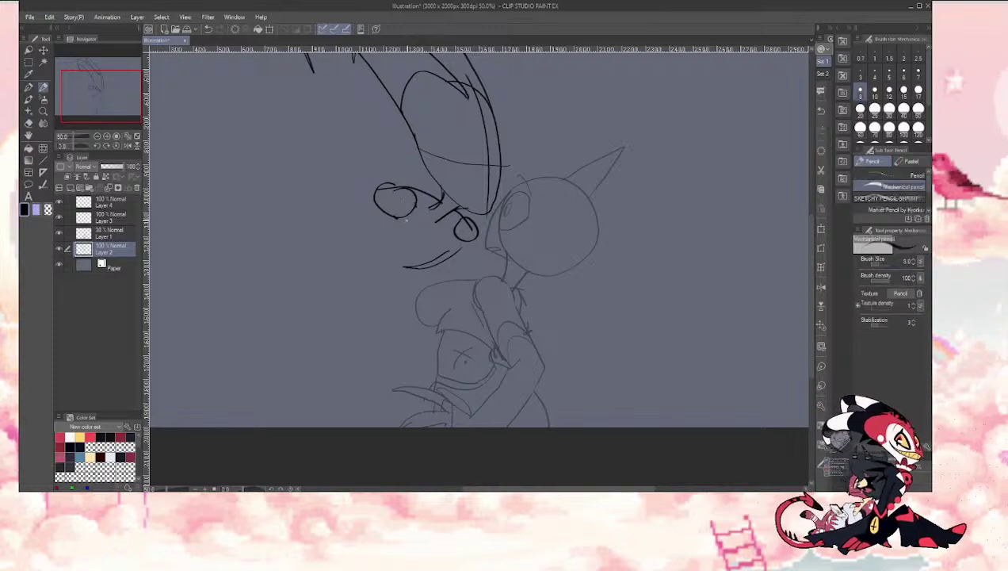
drag(107, 95, 103, 87)
key(e)
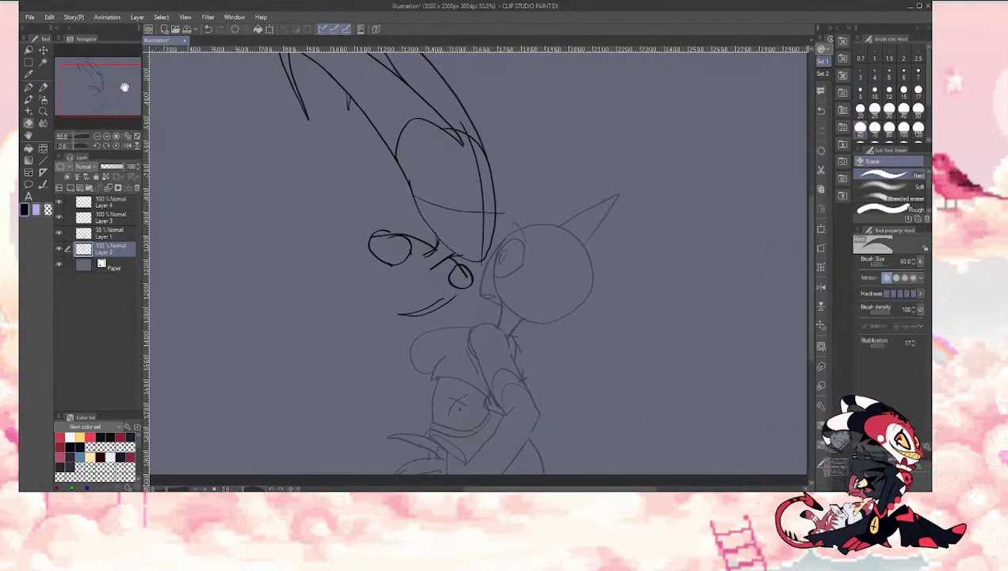
key(bracketright)
mouse_move(363, 237)
mouse_down()
mouse_move(402, 237)
mouse_move(440, 279)
mouse_move(457, 282)
mouse_move(460, 296)
mouse_move(387, 310)
mouse_move(434, 299)
mouse_up()
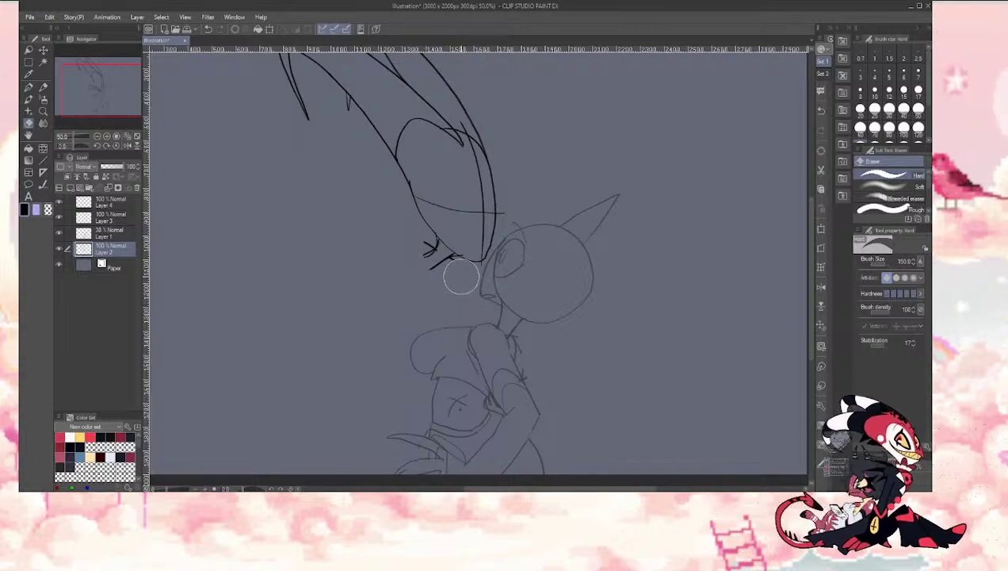
key(bracketleft)
key(bracketleft)
key(bracketleft)
key(bracketleft)
key(bracketleft)
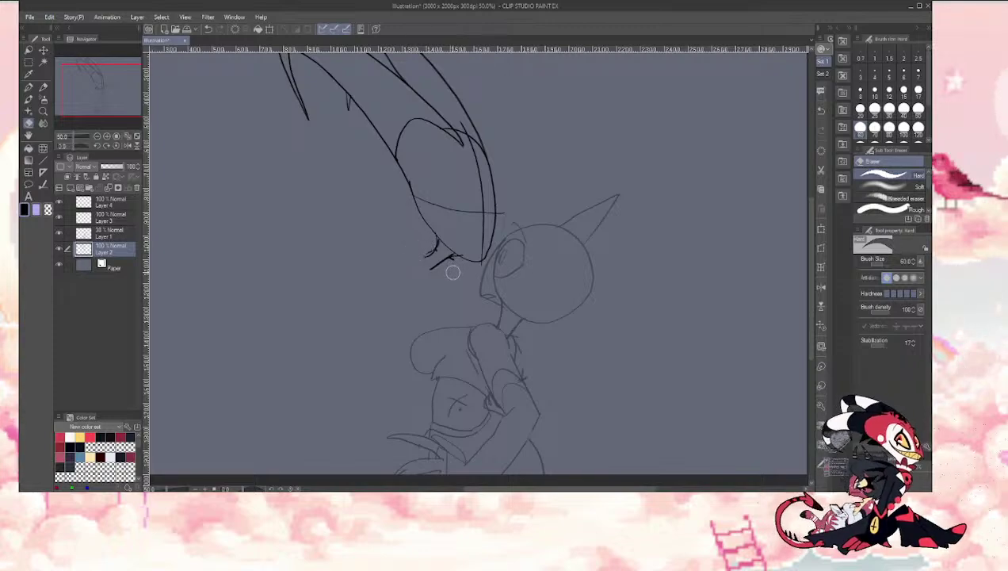
Step: Try a curved shoulder line with the mechanical pencil, sweeping outward from the base of the large figure's neck
key(p)
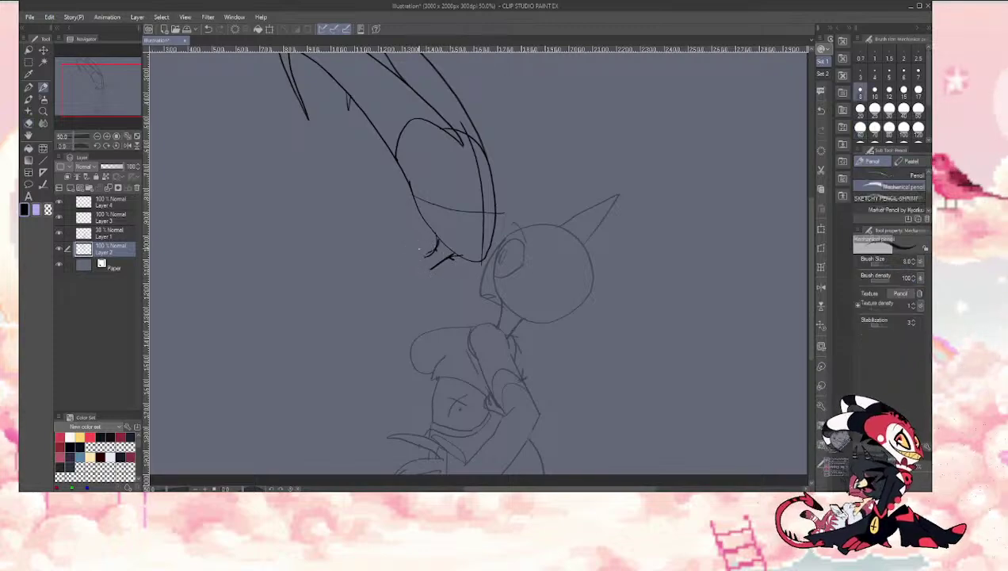
drag(412, 255, 425, 253)
key(ctrl+z)
mouse_move(428, 250)
mouse_down()
mouse_move(371, 246)
mouse_move(389, 254)
mouse_up()
key(ctrl+z)
key(ctrl+z)
drag(434, 251, 381, 246)
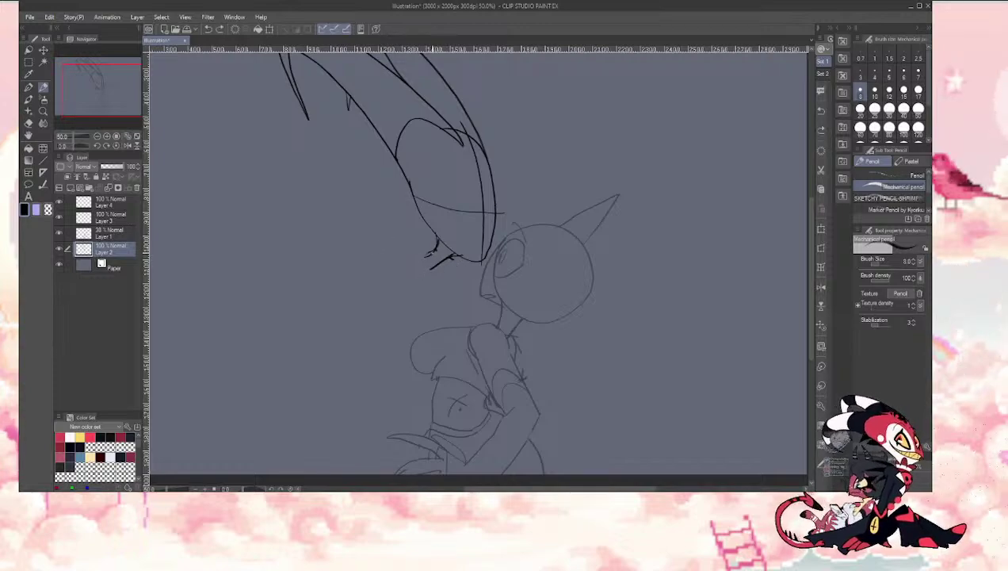
drag(434, 252, 375, 240)
key(ctrl+z)
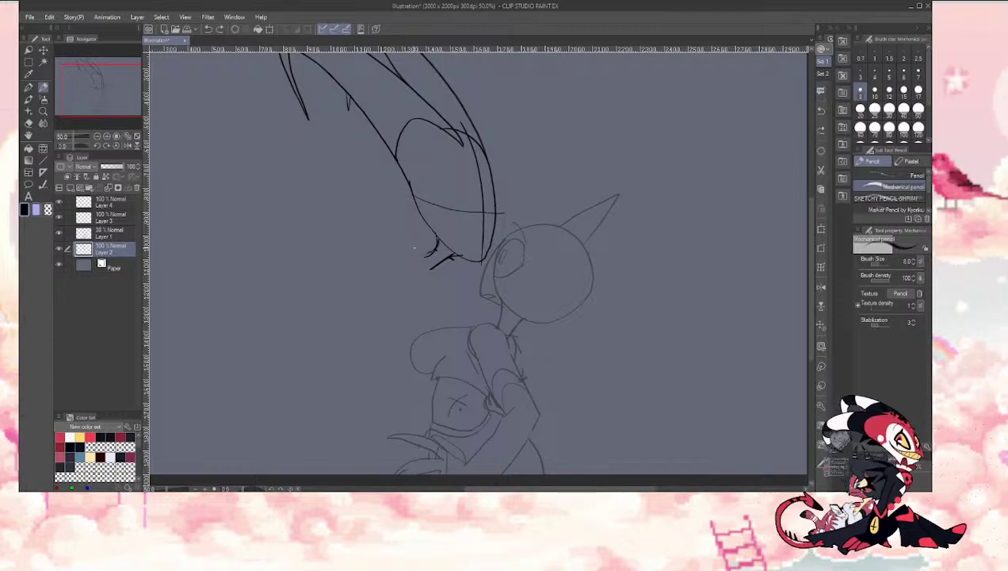
drag(433, 252, 375, 243)
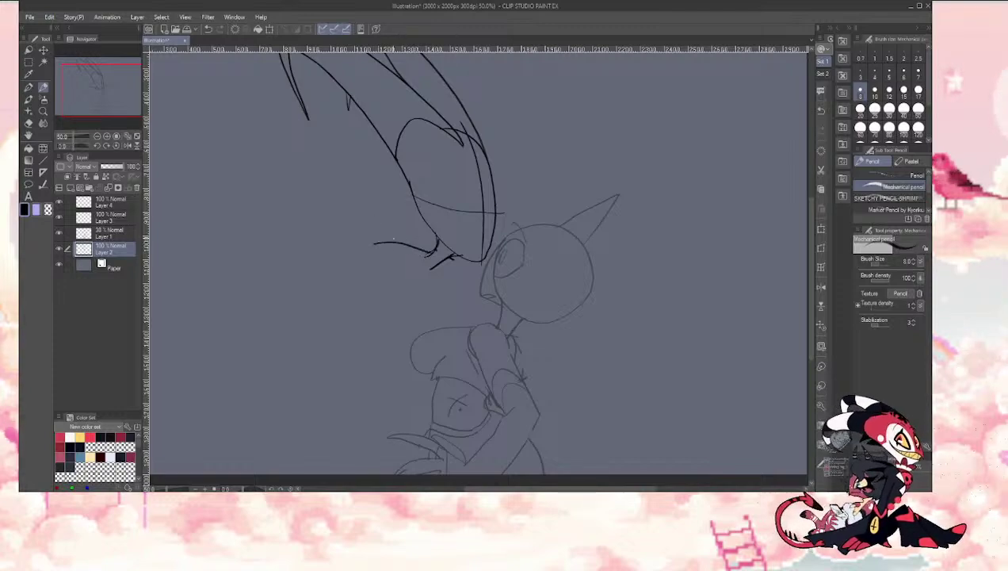
Step: Try a wide chest curve and a short outer-arm stroke with the new shoulder line, and undo all three
drag(454, 306, 380, 316)
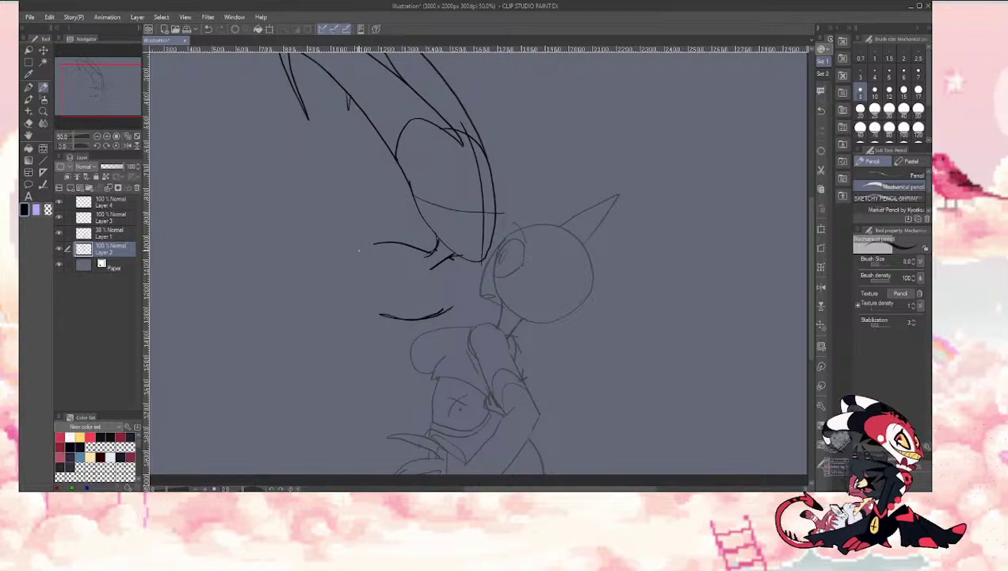
drag(385, 245, 350, 262)
key(ctrl+z)
key(ctrl+z)
key(ctrl+z)
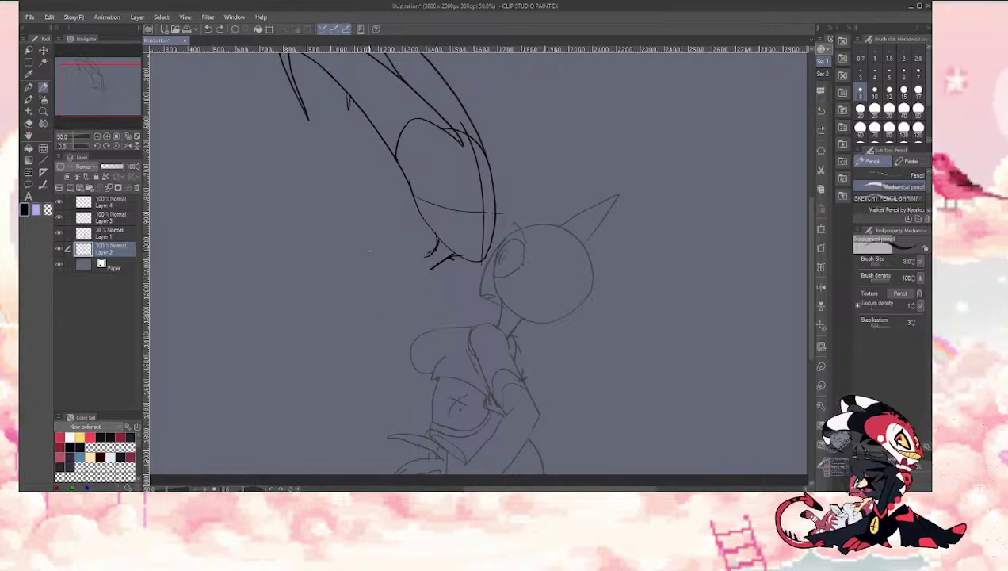
Step: Restore the erased shoulder circles through the edit history, stopping at the state without the chest line
click(92, 84)
mouse_move(92, 84)
mouse_down()
mouse_move(86, 95)
mouse_move(104, 86)
mouse_up()
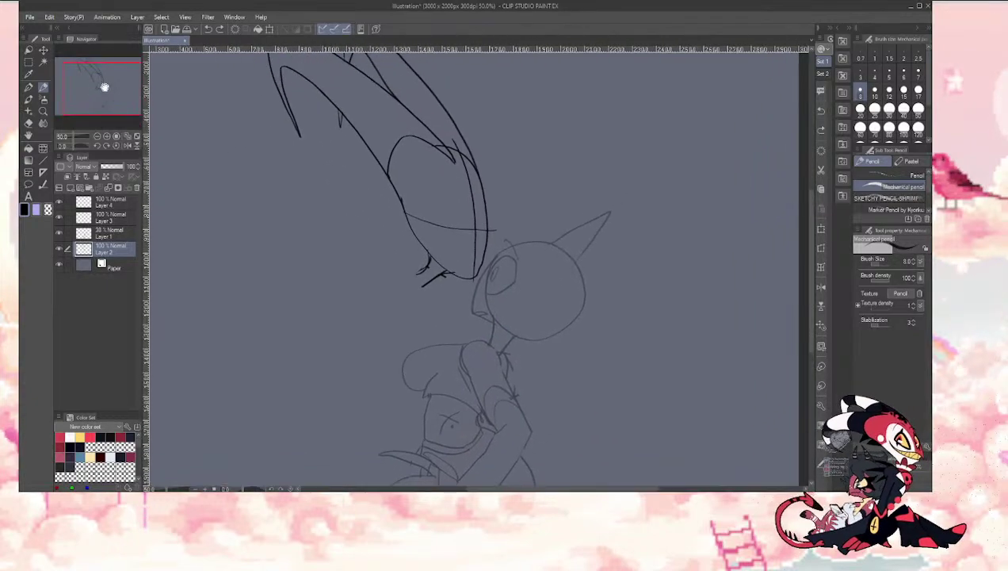
key(ctrl+y)
key(ctrl+y)
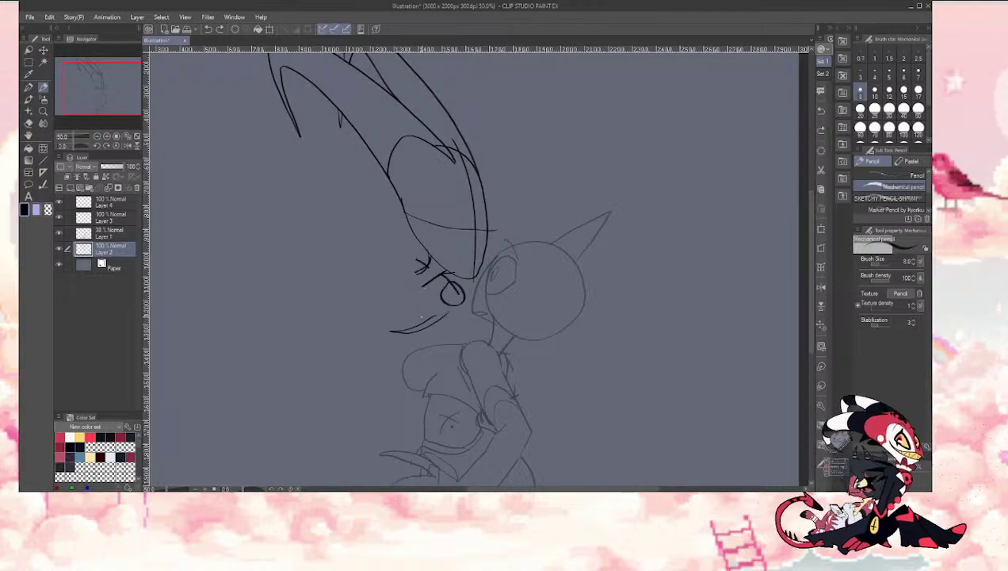
key(ctrl+y)
key(ctrl+z)
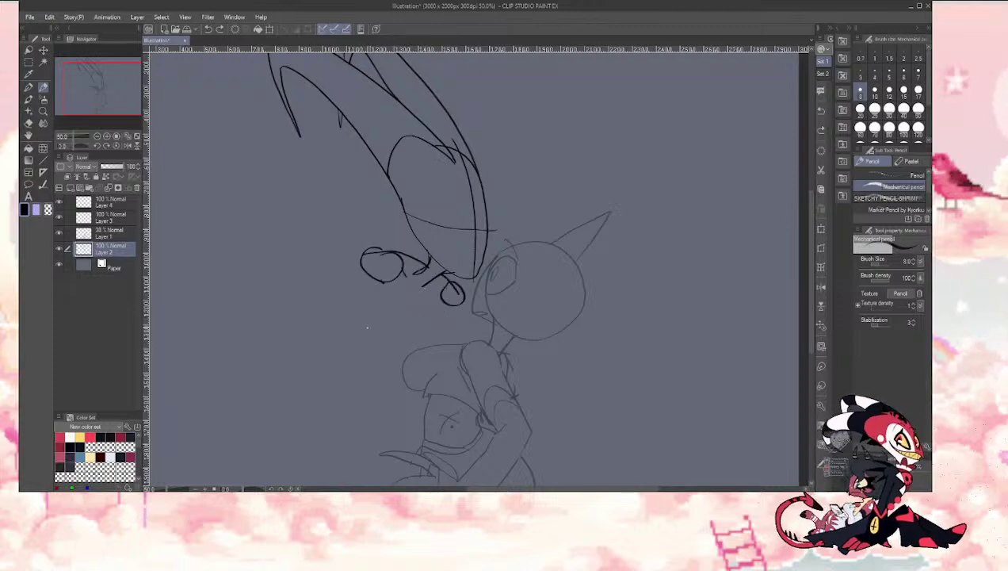
key(ctrl+y)
Step: Try a slanted line running down from the smaller shoulder circle, and replace it with a short chest curve
mouse_move(85, 93)
mouse_down()
mouse_move(97, 84)
mouse_move(82, 88)
mouse_move(84, 99)
mouse_move(100, 95)
mouse_up()
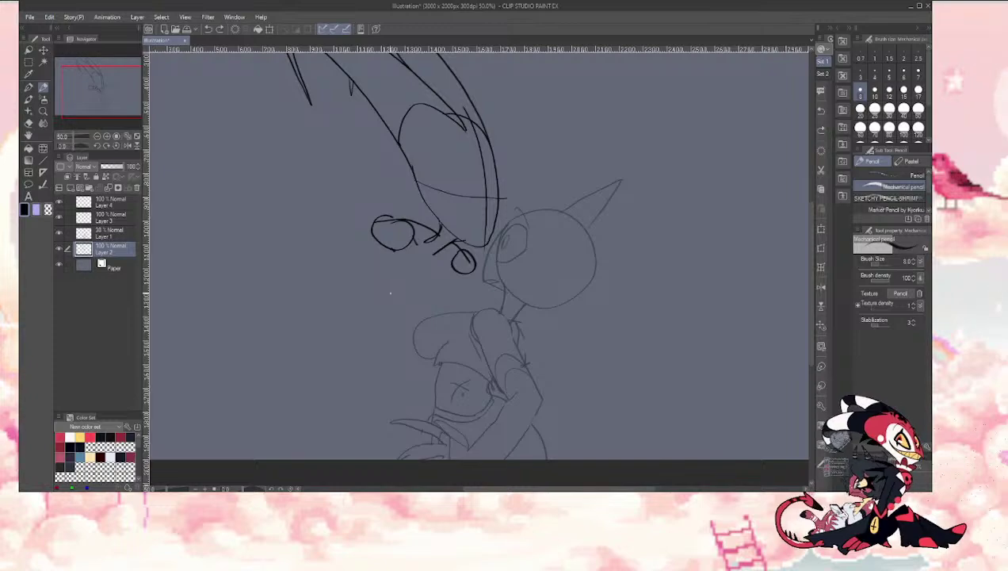
drag(474, 290, 490, 309)
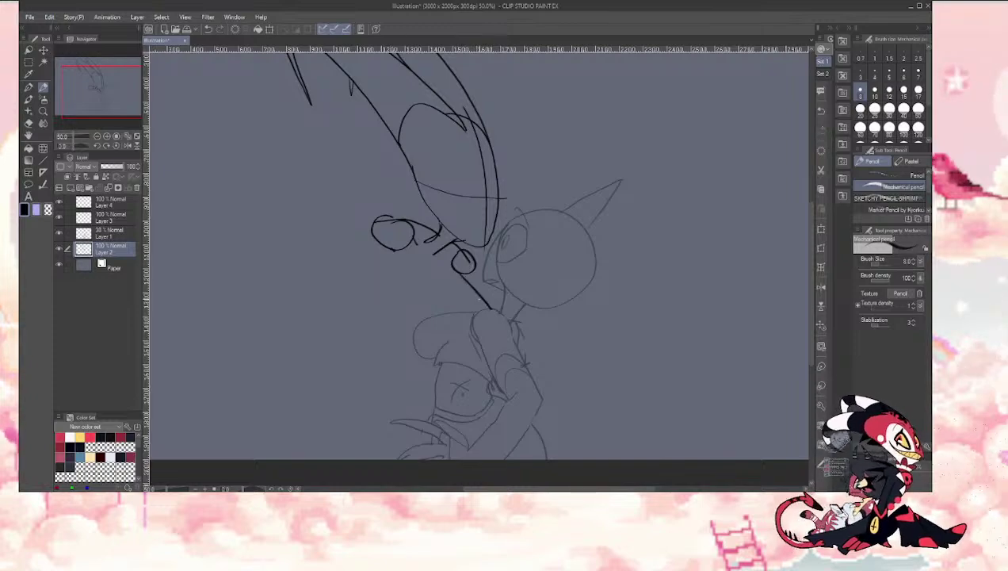
key(ctrl+z)
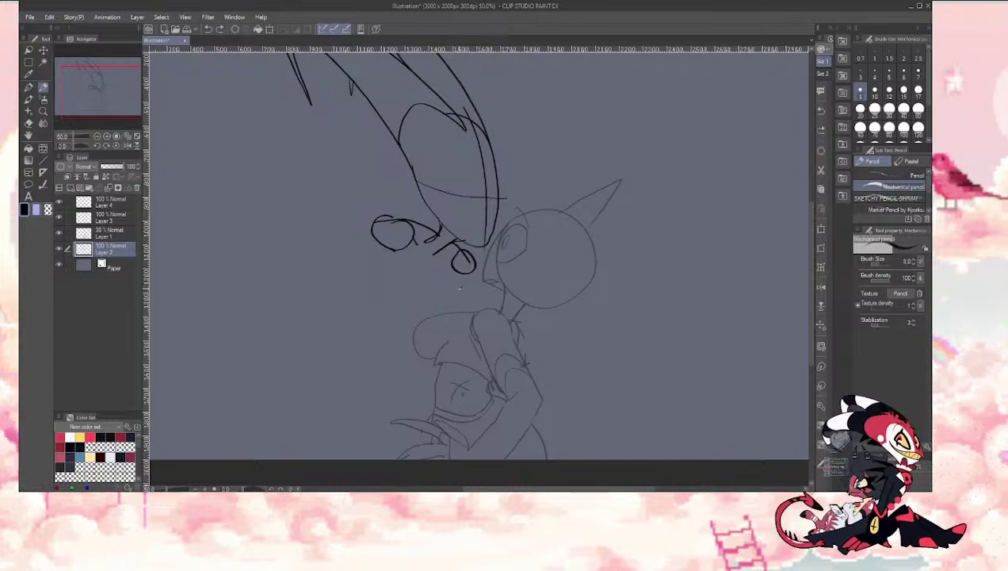
drag(420, 306, 457, 285)
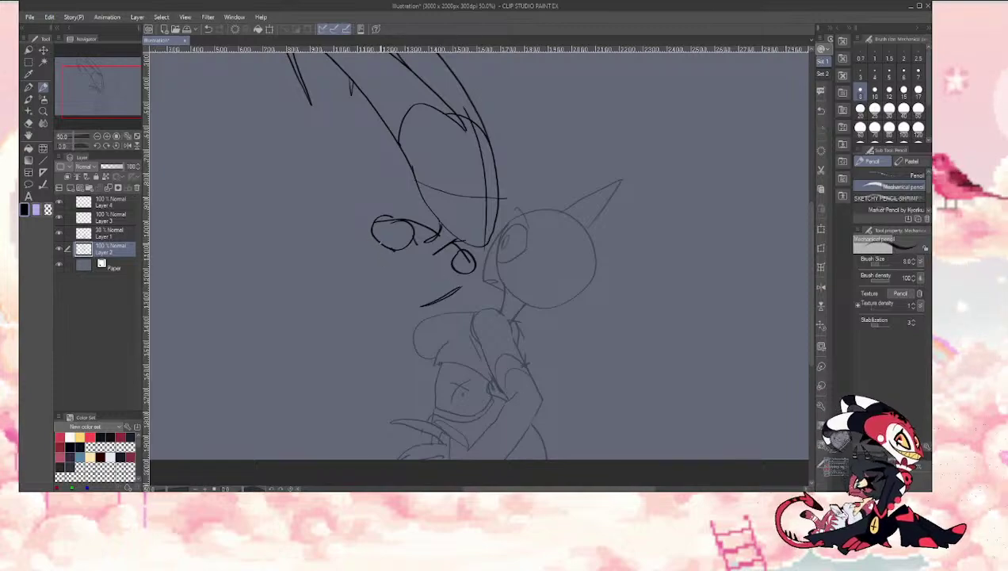
Step: Try arm lines hanging from the bigger shoulder circle, and undo them together with the short chest curve
drag(367, 236, 368, 339)
key(ctrl+z)
drag(370, 241, 367, 342)
mouse_move(391, 298)
mouse_down()
mouse_move(440, 279)
mouse_move(458, 303)
mouse_move(406, 275)
mouse_move(431, 271)
mouse_move(448, 288)
mouse_move(437, 298)
mouse_move(385, 301)
mouse_move(389, 277)
mouse_up()
key(ctrl+z)
key(ctrl+z)
key(ctrl+z)
Step: Undo the trial strokes below the neck and erase the large figure's smaller shoulder circle
key(e)
key(p)
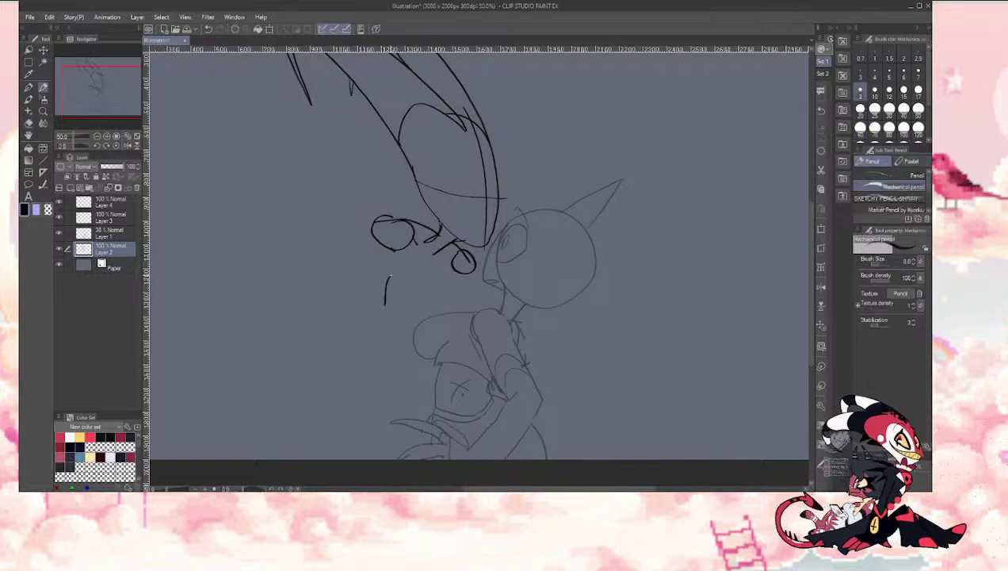
key(ctrl+z)
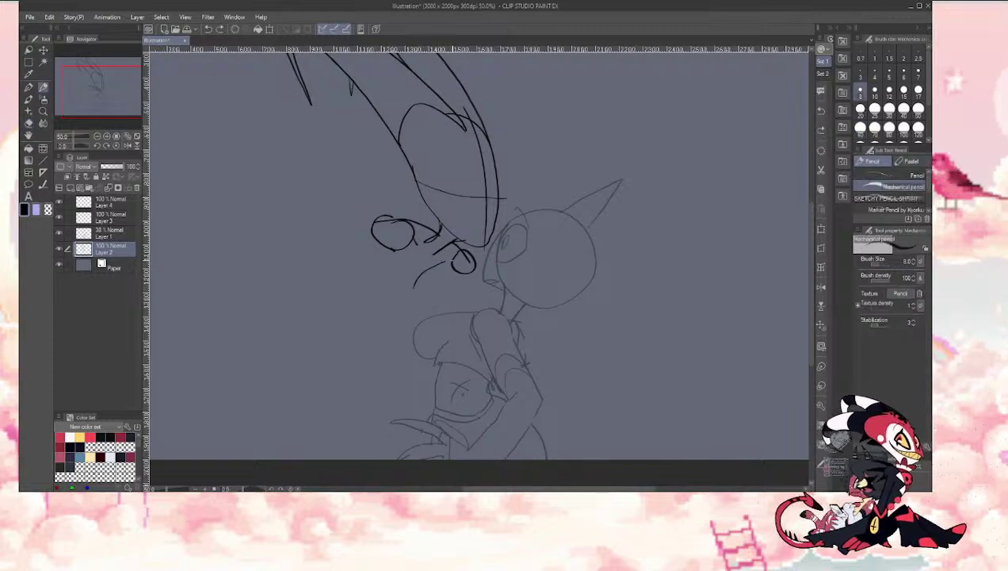
key(ctrl+z)
key(e)
mouse_move(457, 259)
mouse_down()
mouse_move(469, 274)
mouse_move(463, 252)
mouse_up()
Step: Sketch pointed, claw-like fingers of the large figure's hand wrapping around the small figure's waist
key(p)
drag(491, 385, 464, 382)
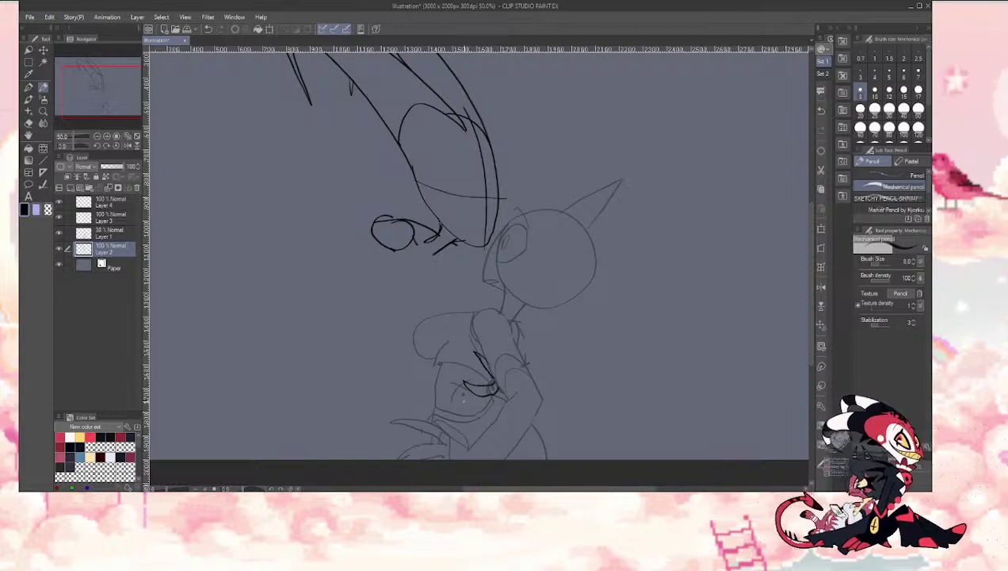
mouse_move(499, 394)
mouse_down()
mouse_move(491, 412)
mouse_move(464, 424)
mouse_up()
Step: Erase the middle finger on the small figure's waist and redraw it as a longer point
key(e)
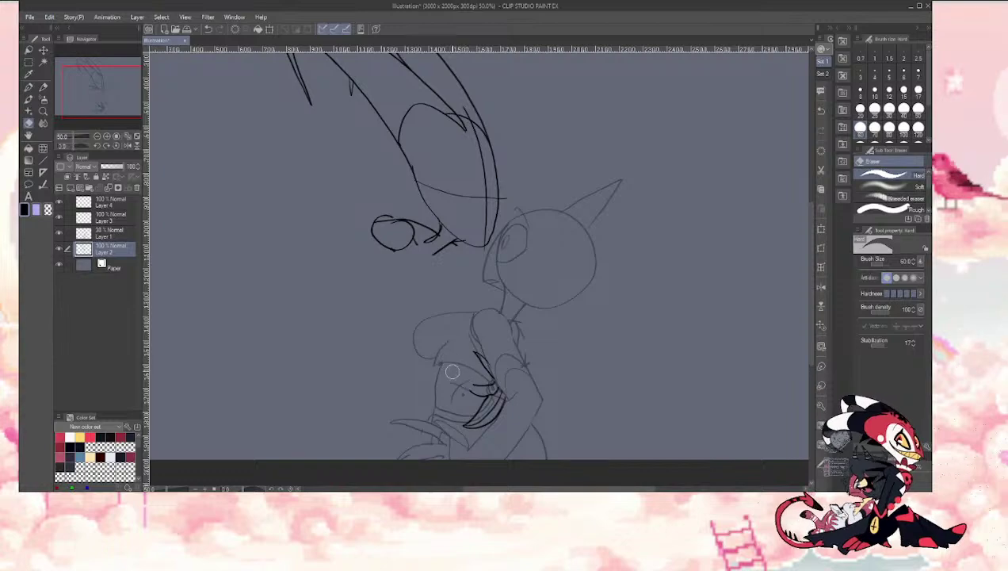
key(p)
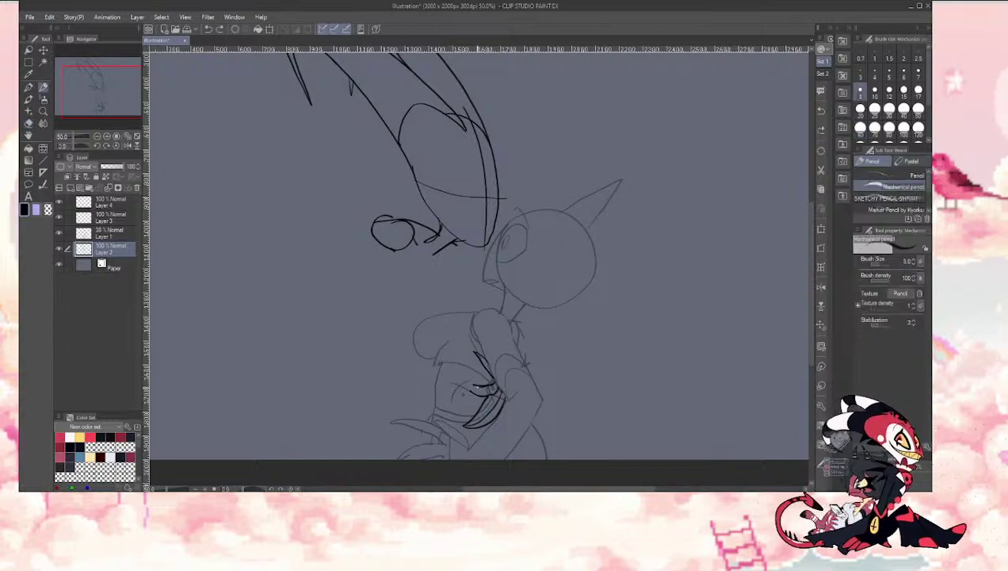
key(e)
mouse_move(480, 394)
mouse_down()
mouse_move(459, 386)
mouse_move(491, 387)
mouse_up()
key(p)
key(e)
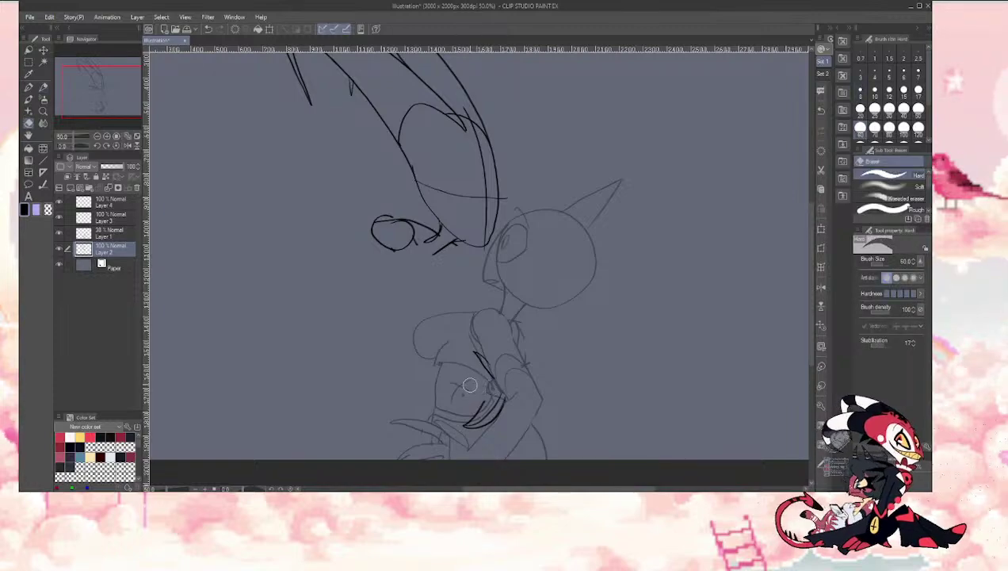
key(p)
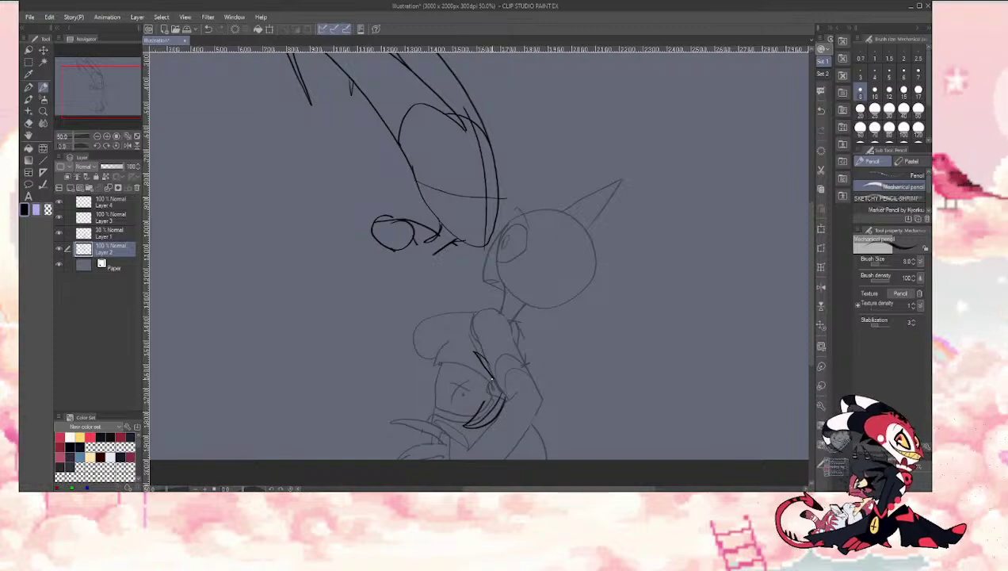
mouse_move(443, 397)
mouse_down()
mouse_move(484, 393)
mouse_move(454, 400)
mouse_move(470, 387)
mouse_up()
key(ctrl+z)
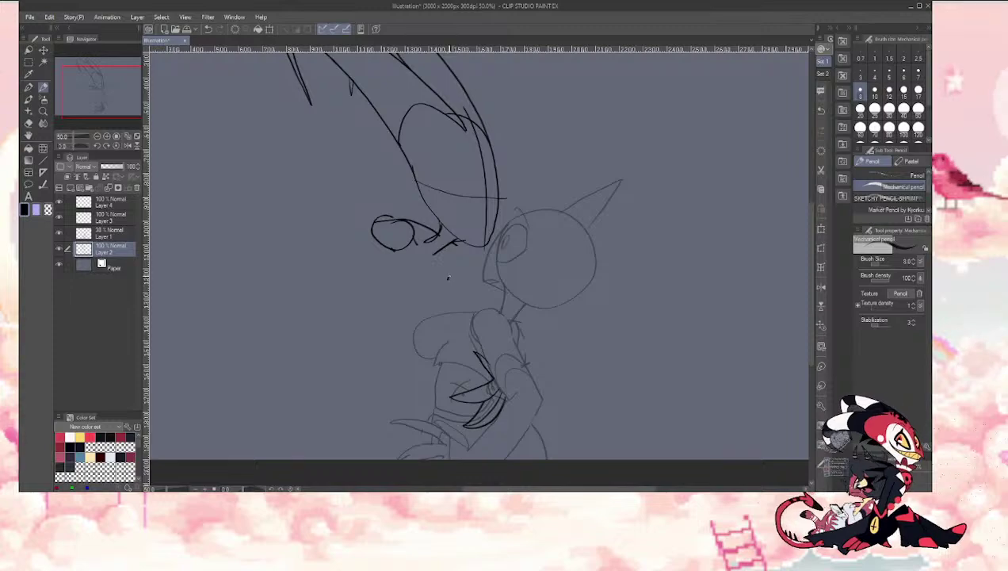
Step: Try a torso line sloping outward and down from the large figure's neck, with a rounded chest curve beneath it
mouse_move(449, 278)
mouse_down()
mouse_move(487, 252)
mouse_move(454, 269)
mouse_up()
key(ctrl+z)
key(ctrl+z)
drag(448, 269, 375, 323)
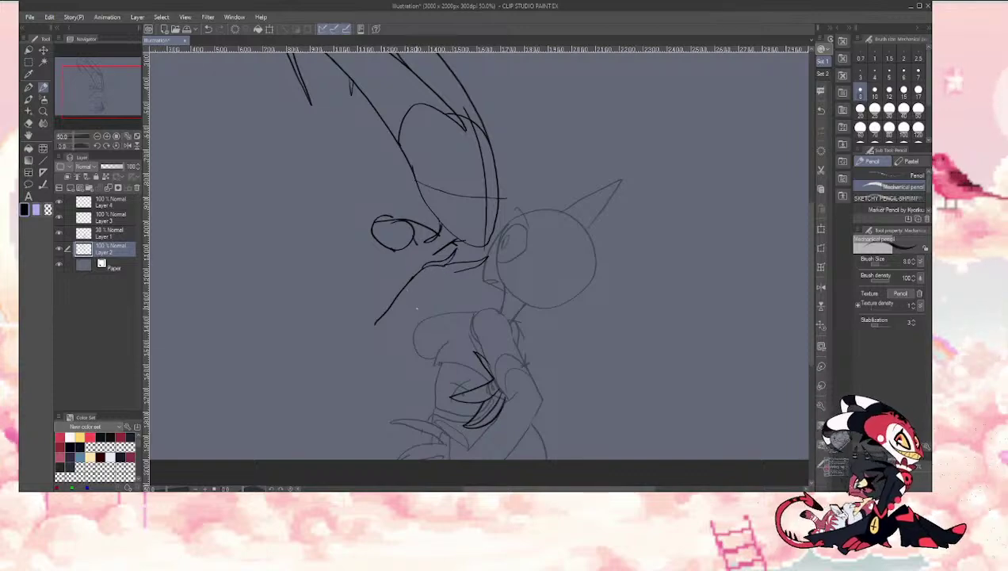
drag(457, 272, 465, 291)
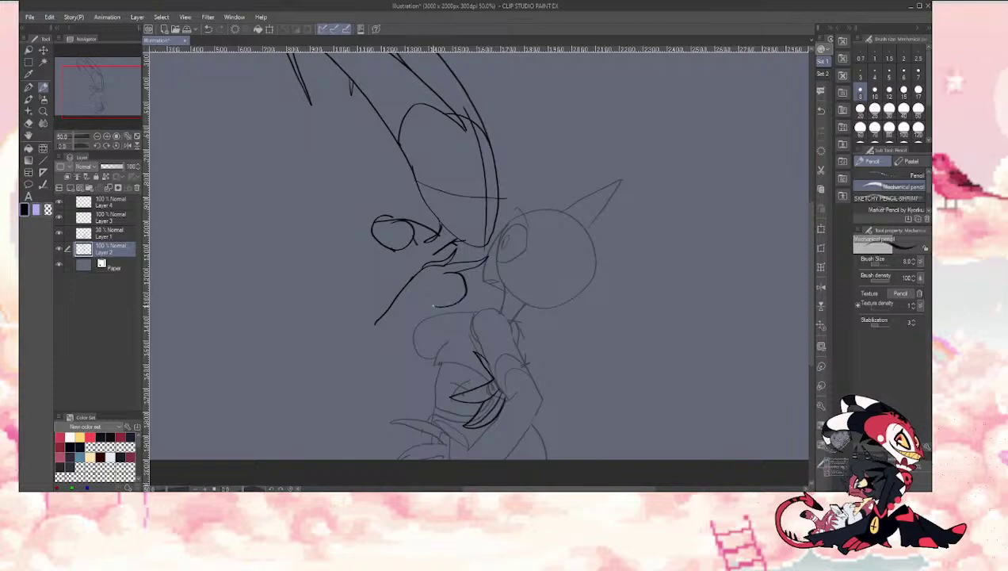
key(ctrl+z)
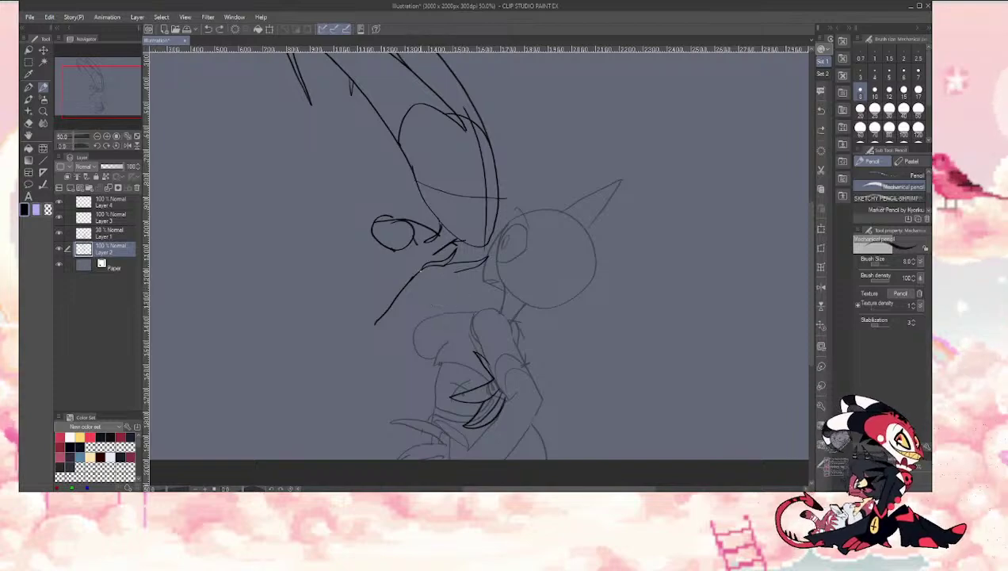
Step: Try erasing the upper part of the sloping torso line and redrawing it, and undo the attempt
key(e)
mouse_move(423, 269)
mouse_down()
mouse_move(457, 254)
mouse_move(491, 263)
mouse_up()
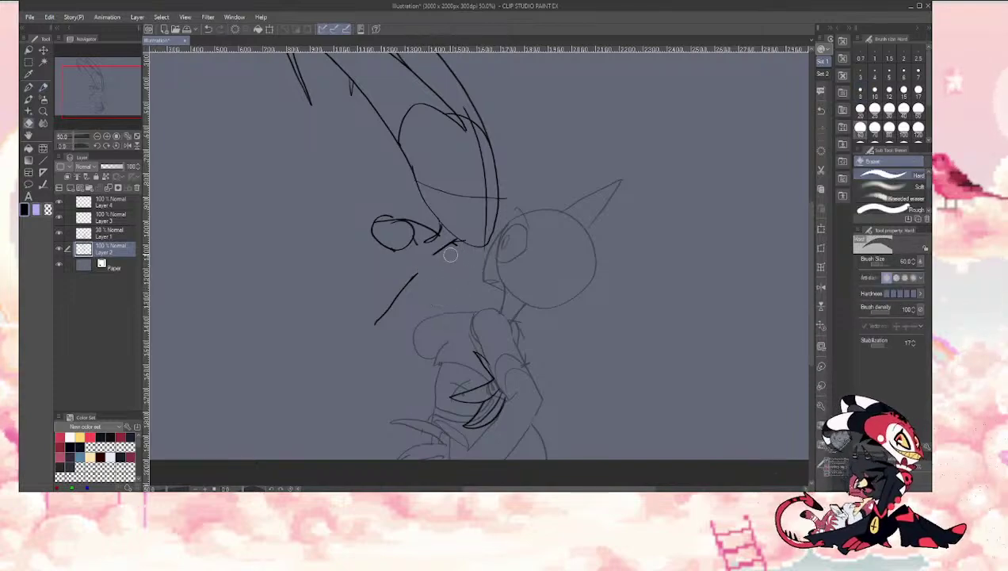
key(p)
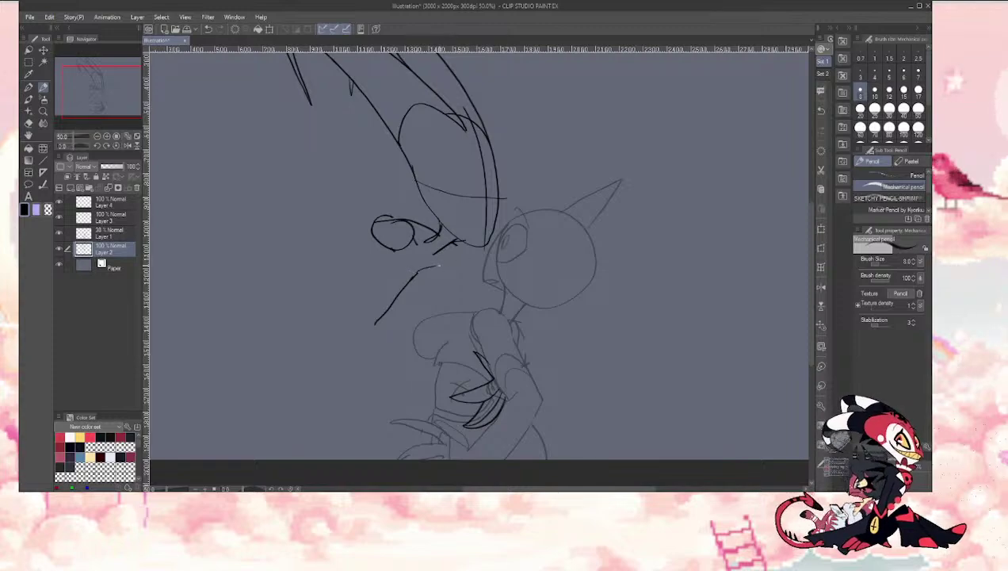
mouse_move(440, 266)
mouse_down()
mouse_move(451, 305)
mouse_move(405, 318)
mouse_up()
key(ctrl+z)
key(ctrl+z)
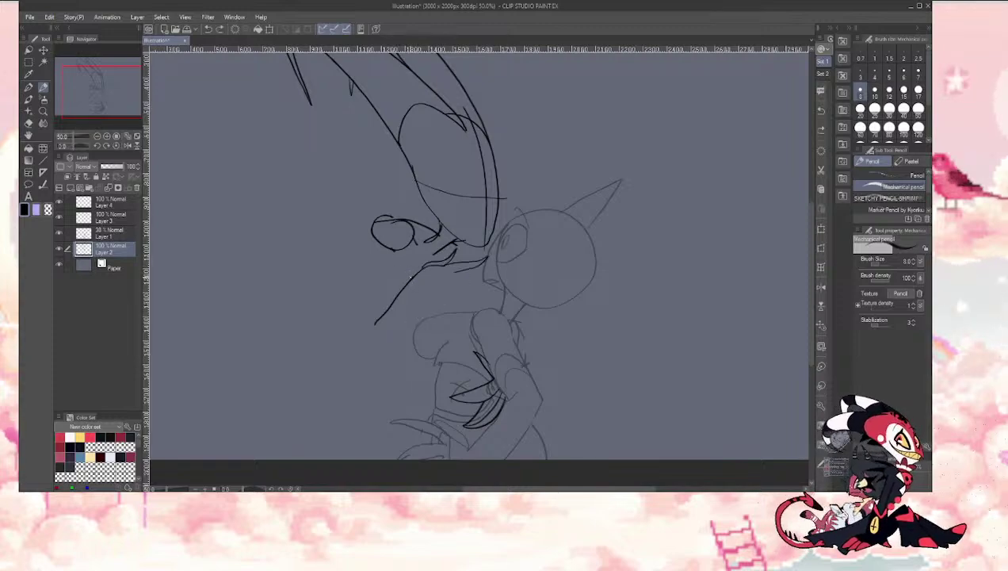
Step: Remove the sloping torso lines and sketch a closed teardrop-shaped torso below the neck, rounded at the chest and tapering downward
key(ctrl+z)
key(ctrl+z)
key(ctrl+z)
mouse_move(425, 265)
mouse_down()
mouse_move(475, 284)
mouse_move(454, 306)
mouse_move(378, 334)
mouse_up()
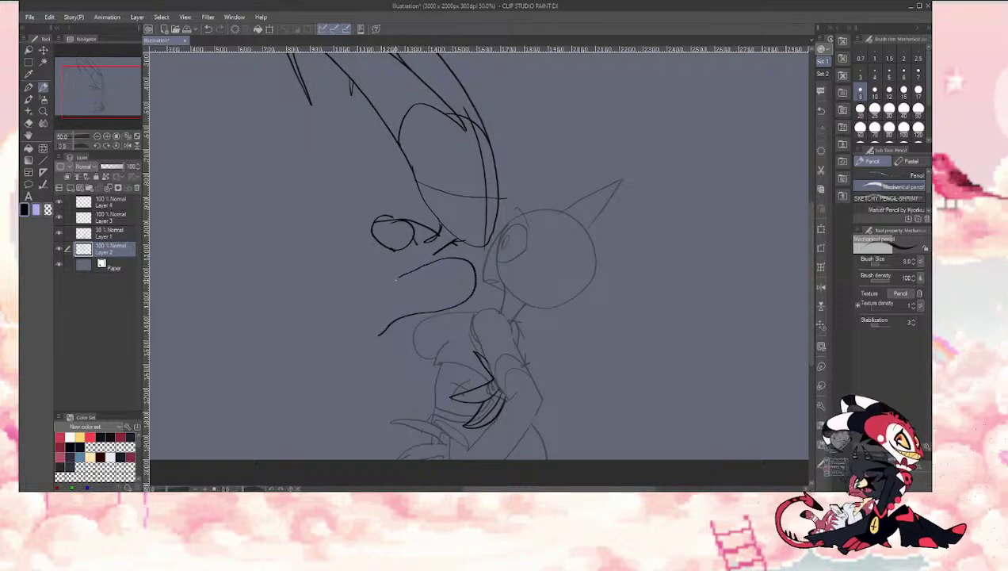
mouse_move(397, 276)
mouse_down()
mouse_move(356, 336)
mouse_move(381, 334)
mouse_up()
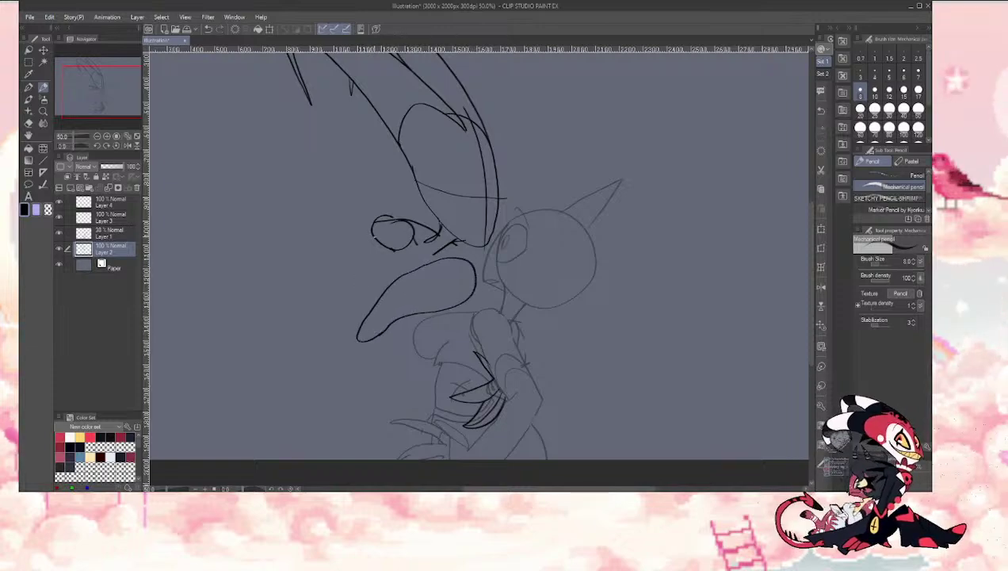
Step: Draw two converging upper-arm lines from the remaining shoulder circle down to the torso's tapered end
drag(373, 235, 364, 302)
drag(402, 242, 378, 283)
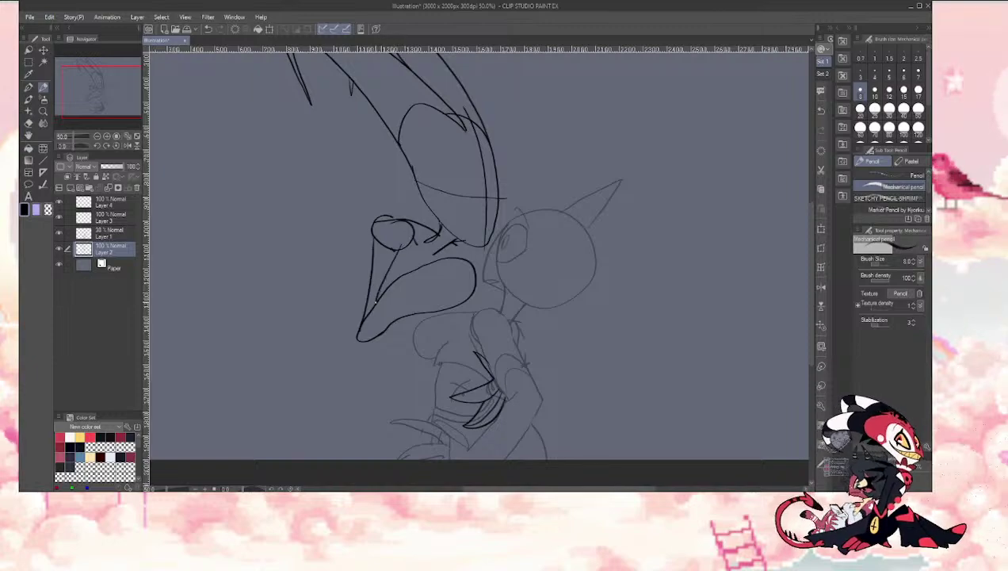
key(ctrl+z)
drag(402, 244, 384, 290)
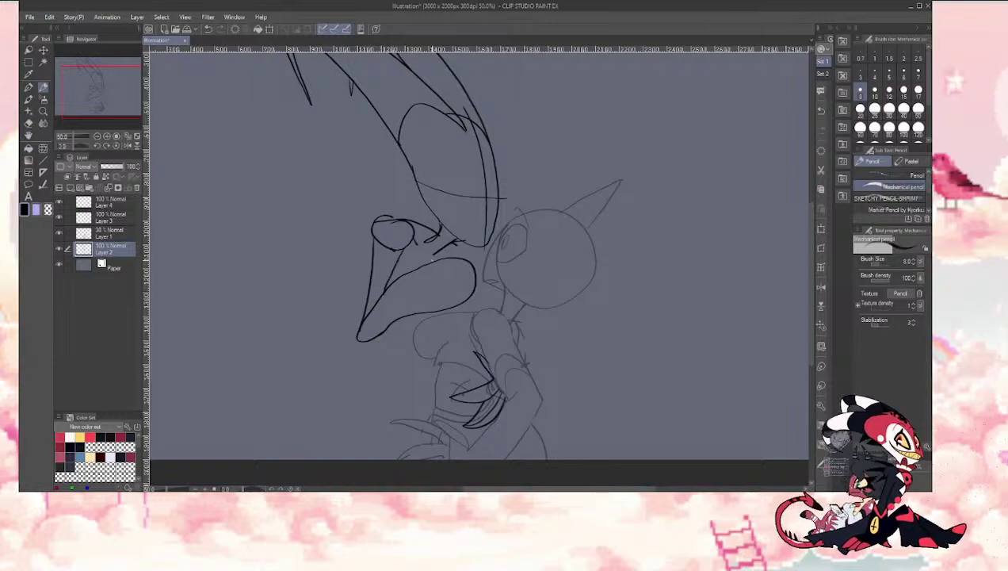
Step: Remove the upper-arm lines and try erasing and redrawing the teardrop torso's rounded chest end, undoing the attempt
drag(445, 266, 443, 308)
key(ctrl+z)
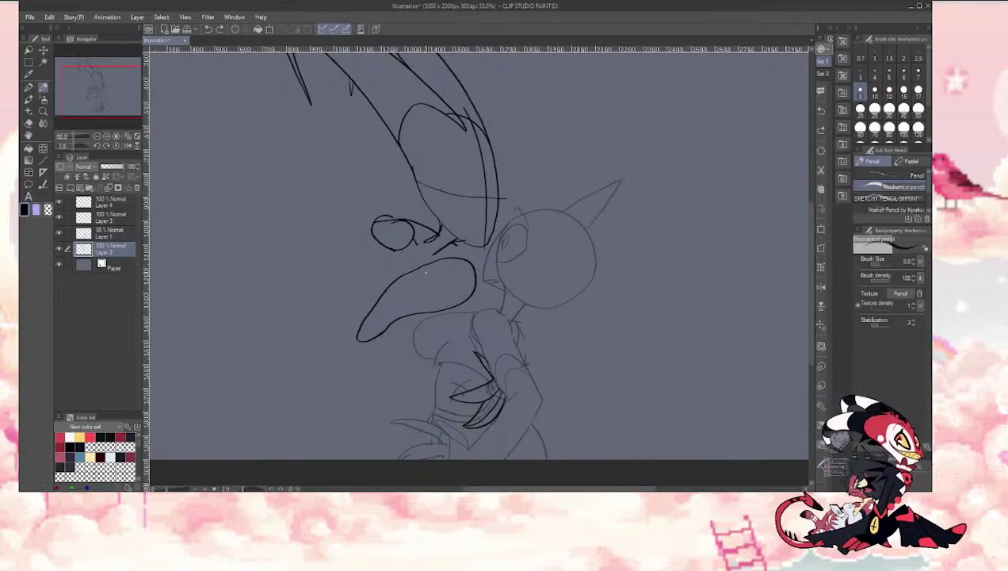
key(e)
mouse_move(452, 259)
mouse_down()
mouse_move(473, 288)
mouse_move(429, 307)
mouse_up()
key(p)
mouse_move(440, 261)
mouse_down()
mouse_move(470, 268)
mouse_move(455, 307)
mouse_move(428, 313)
mouse_up()
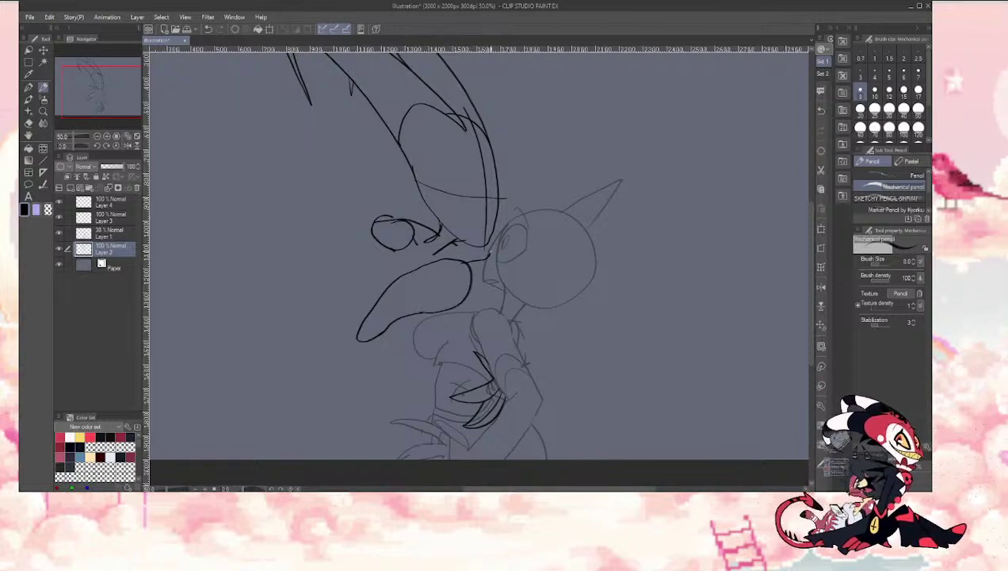
mouse_move(490, 255)
mouse_down()
mouse_move(481, 270)
mouse_move(490, 246)
mouse_up()
key(ctrl+z)
key(ctrl+z)
key(ctrl+z)
Step: Erase the rounded chest end of the teardrop torso and close it with a shorter, tighter curve
key(e)
drag(453, 261, 453, 304)
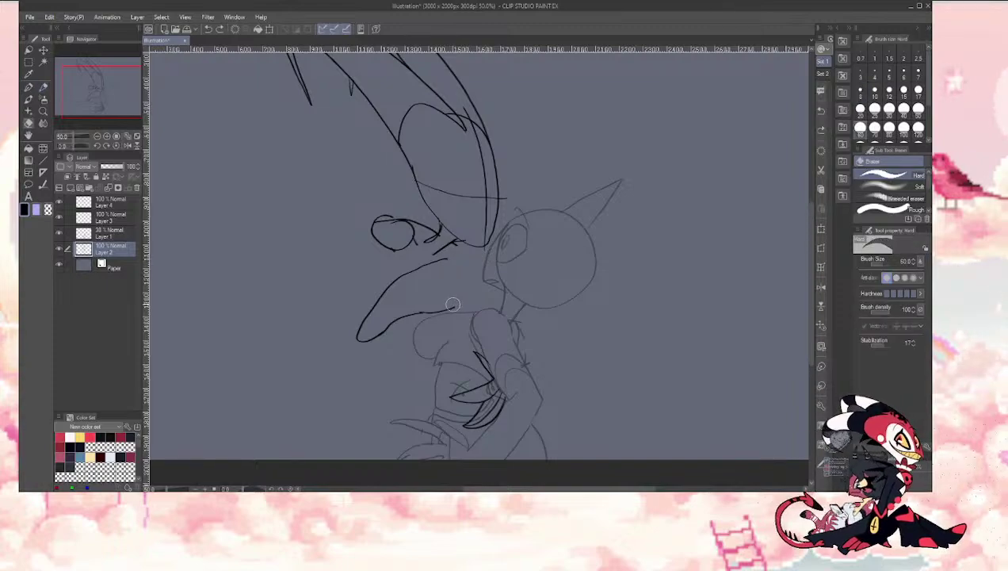
key(p)
mouse_move(446, 258)
mouse_down()
mouse_move(463, 281)
mouse_move(444, 309)
mouse_up()
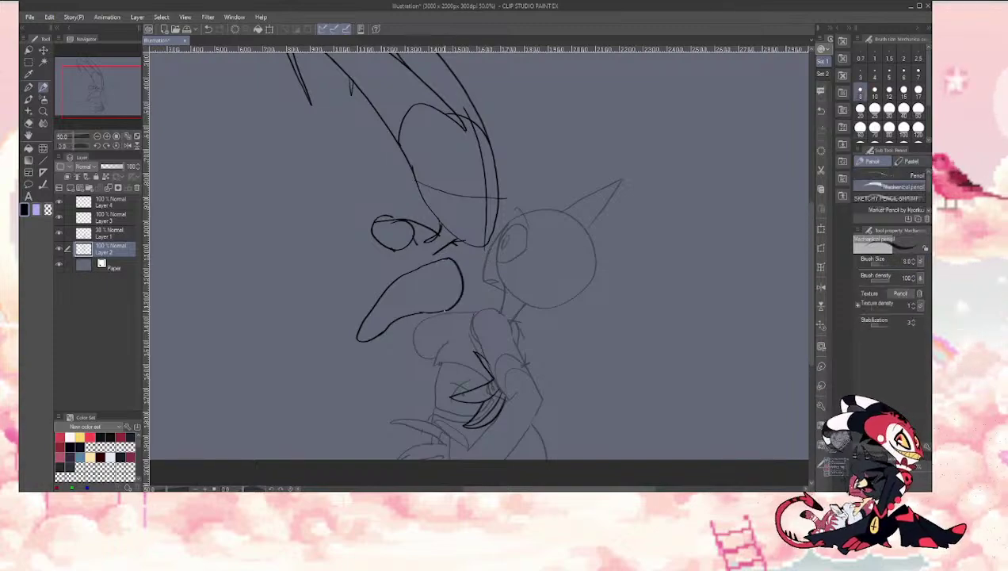
key(ctrl+z)
mouse_move(443, 259)
mouse_down()
mouse_move(455, 265)
mouse_move(445, 310)
mouse_up()
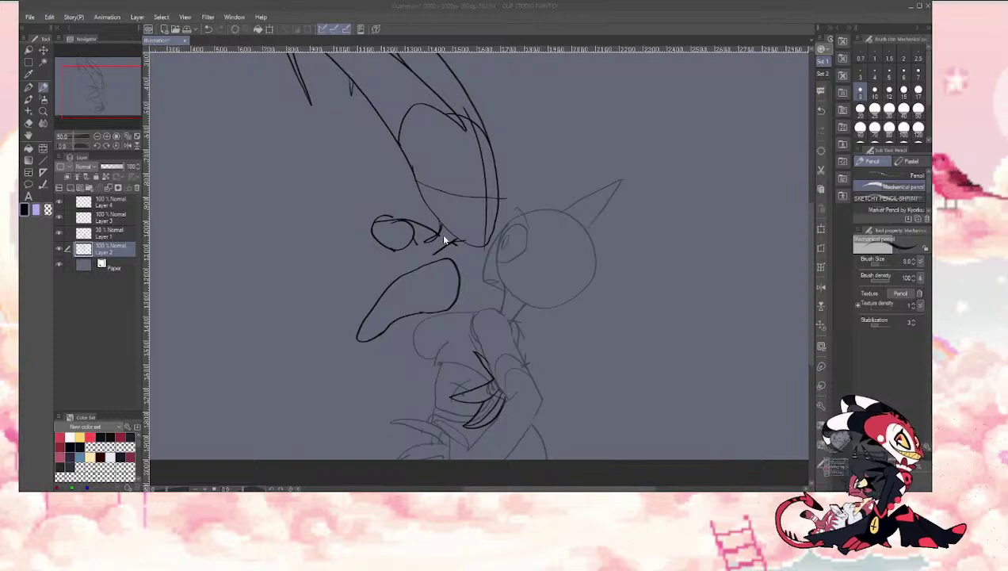
Step: Try shortening the teardrop torso by erasing its tapered tip and closing it with a rounder curve, reworking the chest end too
click(156, 408)
key(space)
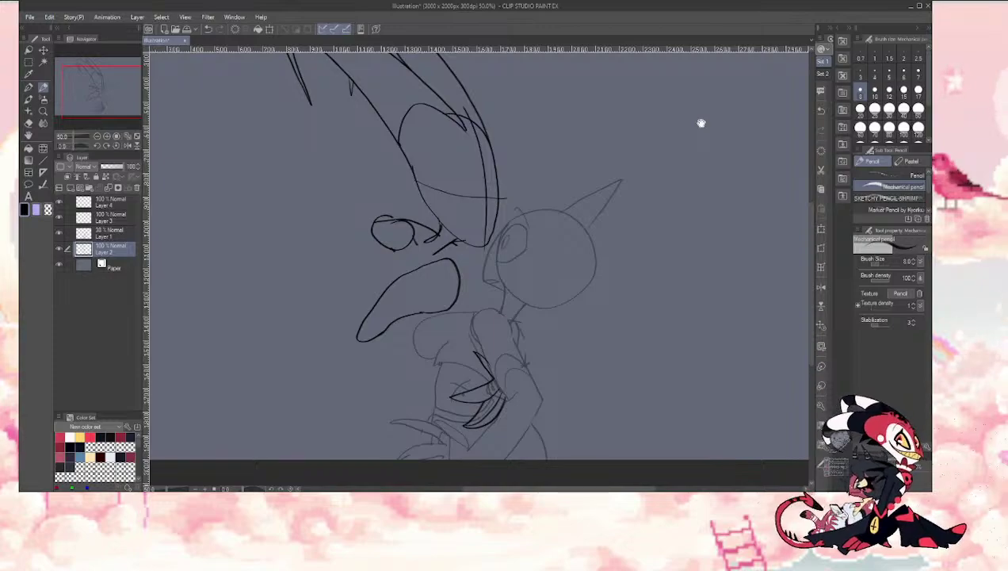
mouse_move(75, 86)
mouse_down()
mouse_move(84, 85)
mouse_move(76, 82)
mouse_up()
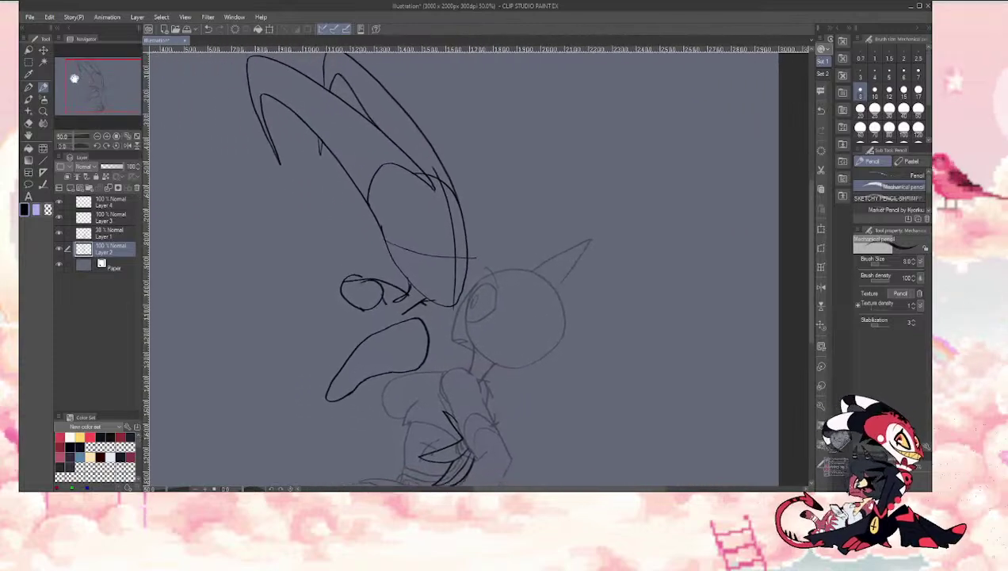
key(e)
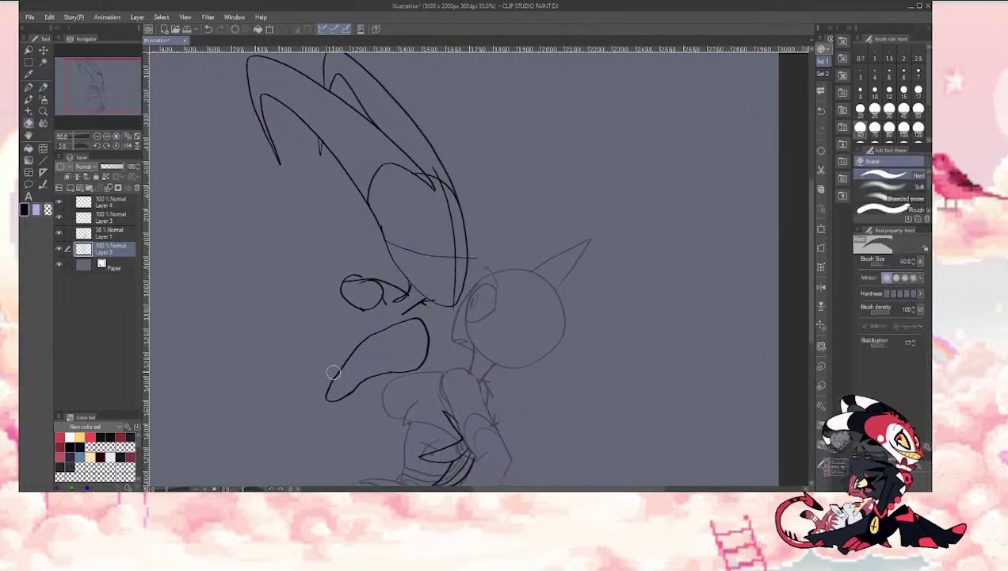
drag(333, 371, 353, 384)
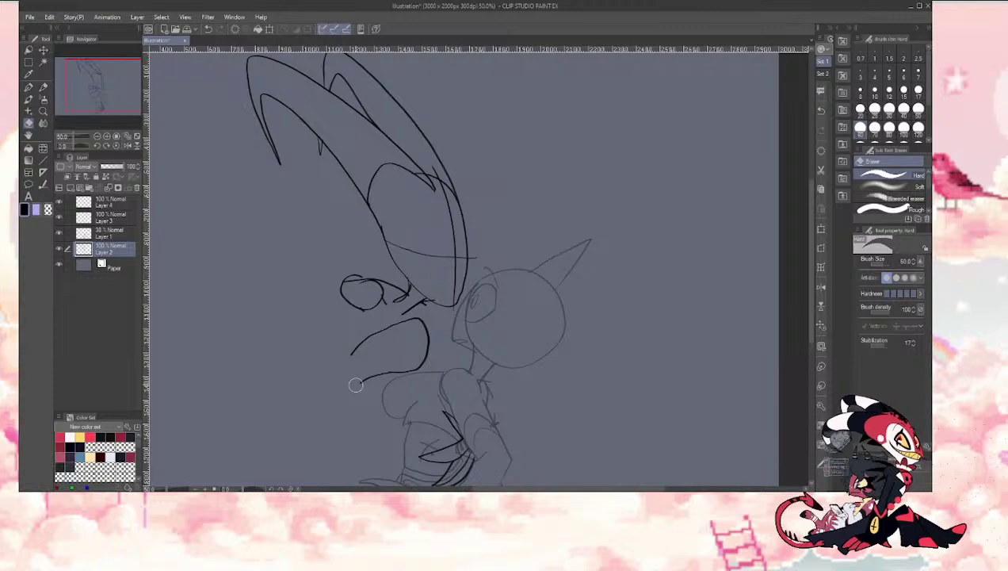
key(p)
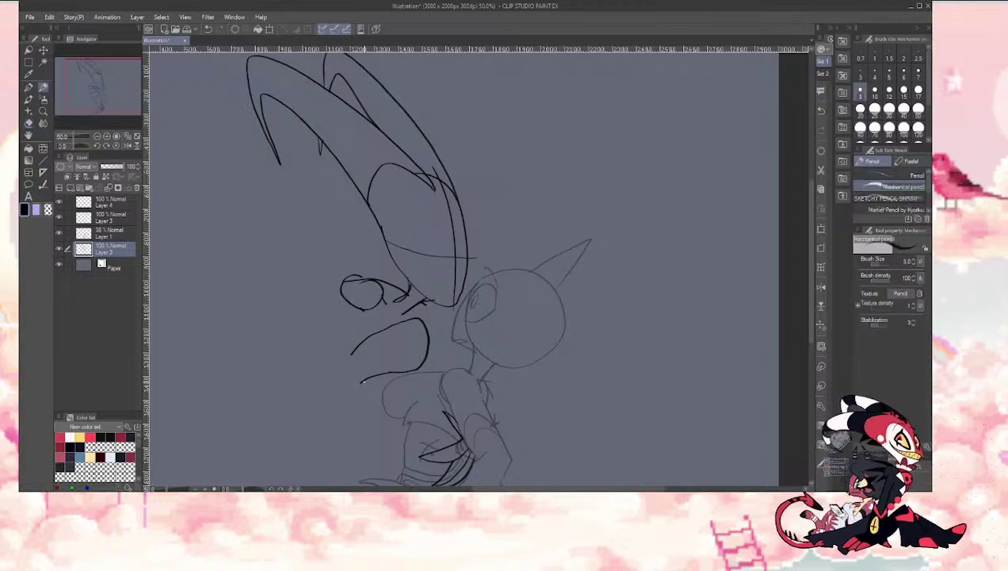
mouse_move(361, 384)
mouse_down()
mouse_move(334, 373)
mouse_move(352, 350)
mouse_up()
key(ctrl+z)
drag(351, 354, 360, 383)
drag(413, 318, 412, 369)
Step: Remove the old teardrop torso and sketch a slimmer closed teardrop beneath the neck, rounded at one end and tapering outward and down
key(ctrl+z)
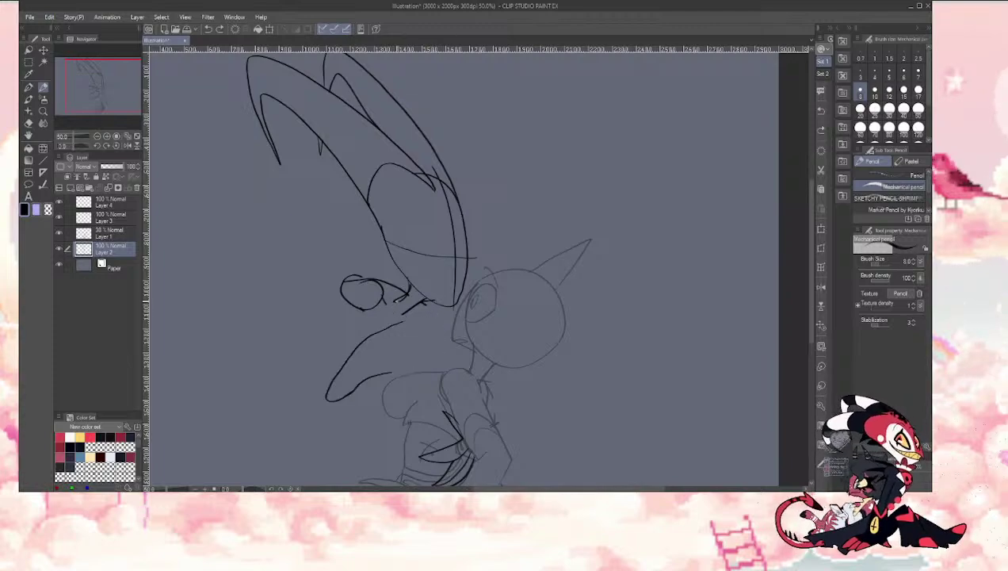
key(ctrl+y)
key(ctrl+z)
key(ctrl+z)
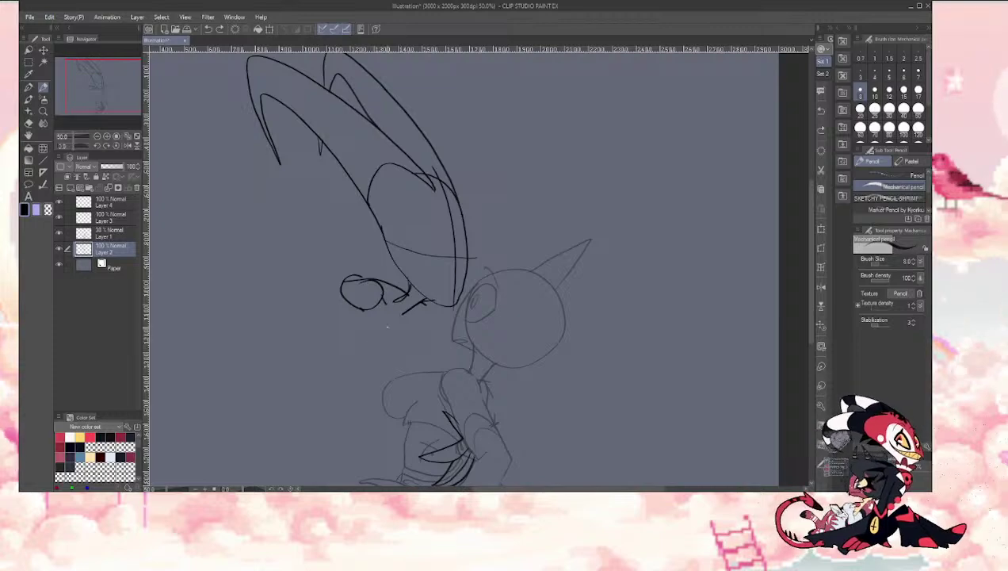
drag(374, 326, 428, 321)
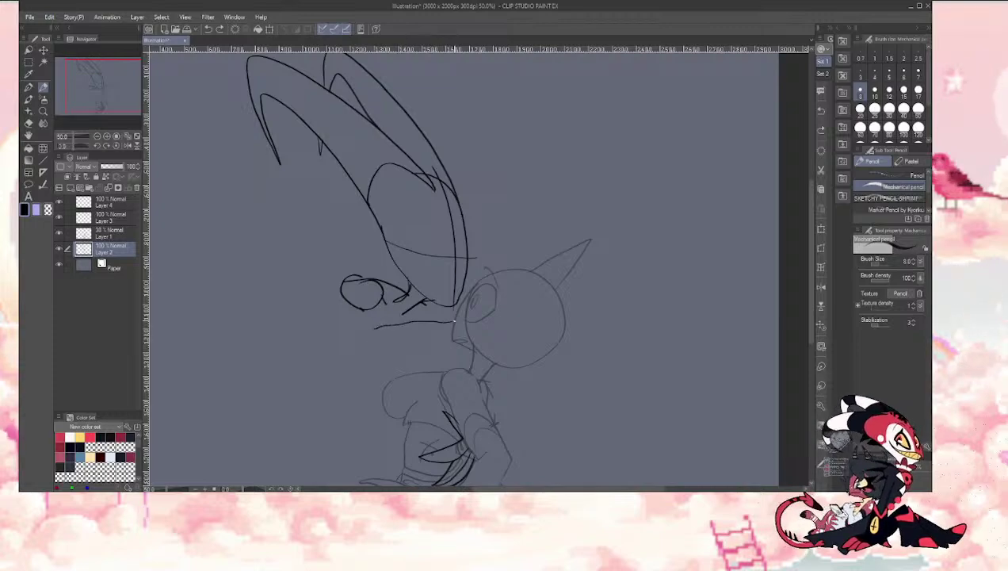
key(ctrl+z)
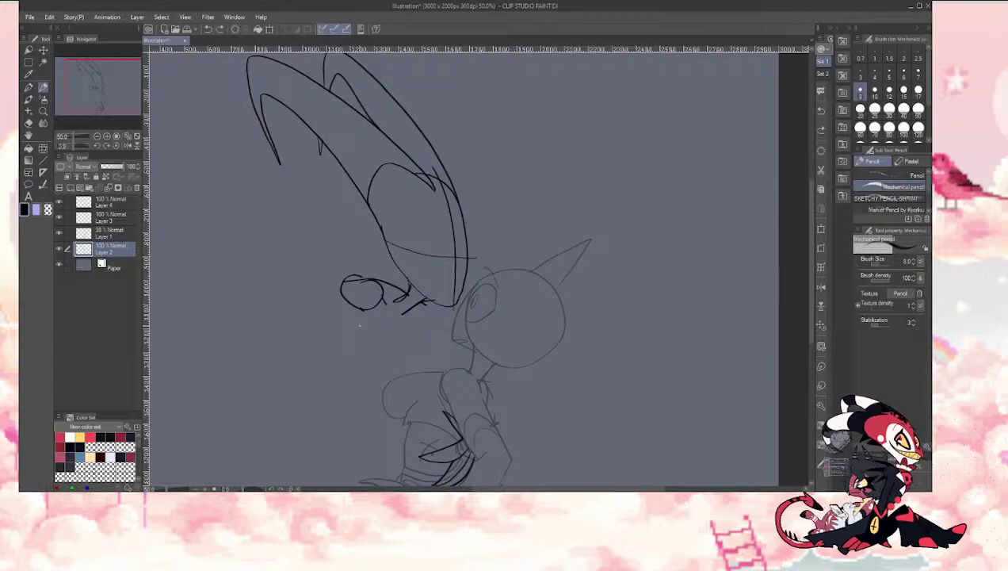
mouse_move(342, 363)
mouse_down()
mouse_move(413, 320)
mouse_move(436, 336)
mouse_move(417, 367)
mouse_move(336, 384)
mouse_up()
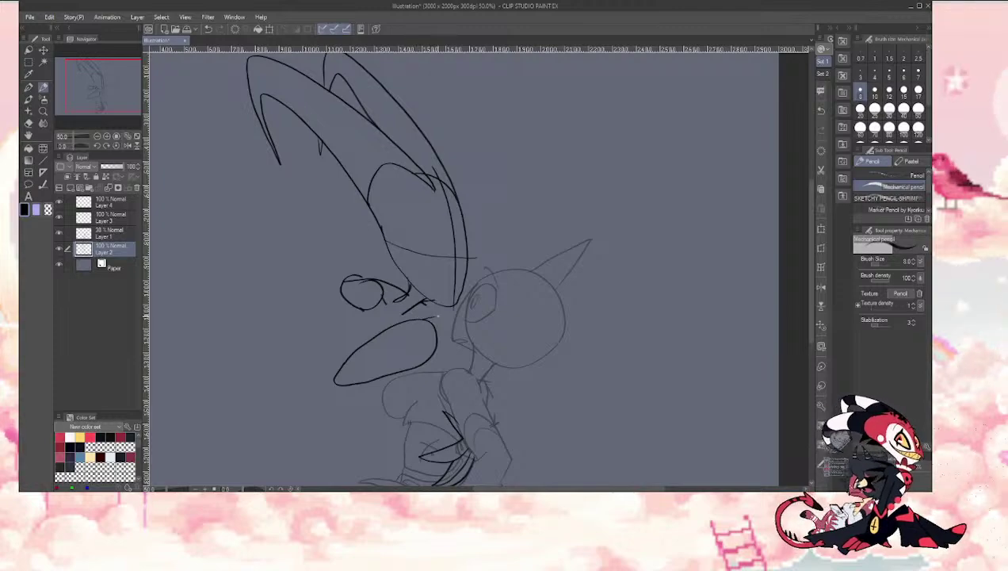
Step: Sketch a narrow pointed strip, a small arc and a curved band around the new teardrop's rounded end, beneath the large figure's chin
drag(404, 313, 457, 308)
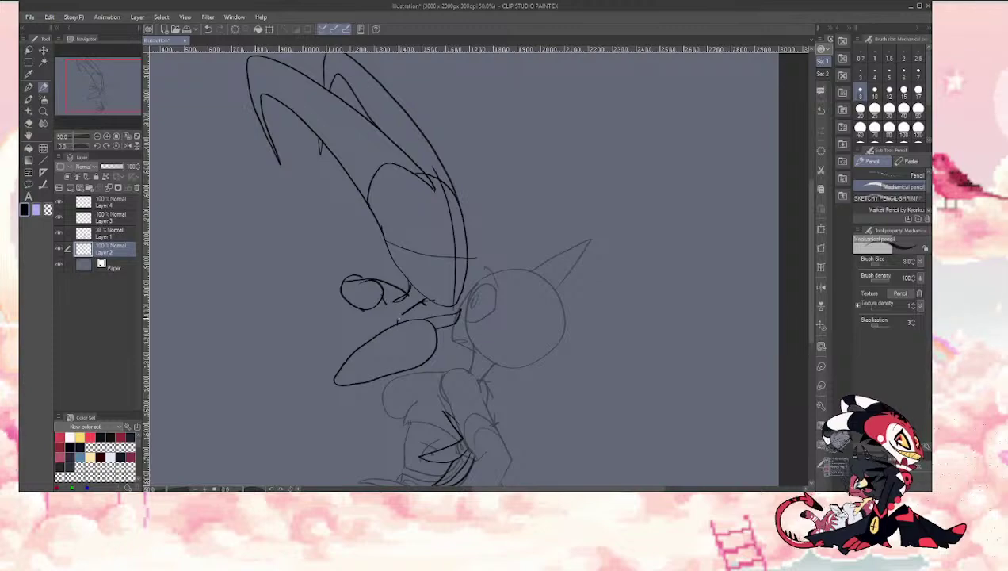
drag(397, 319, 425, 311)
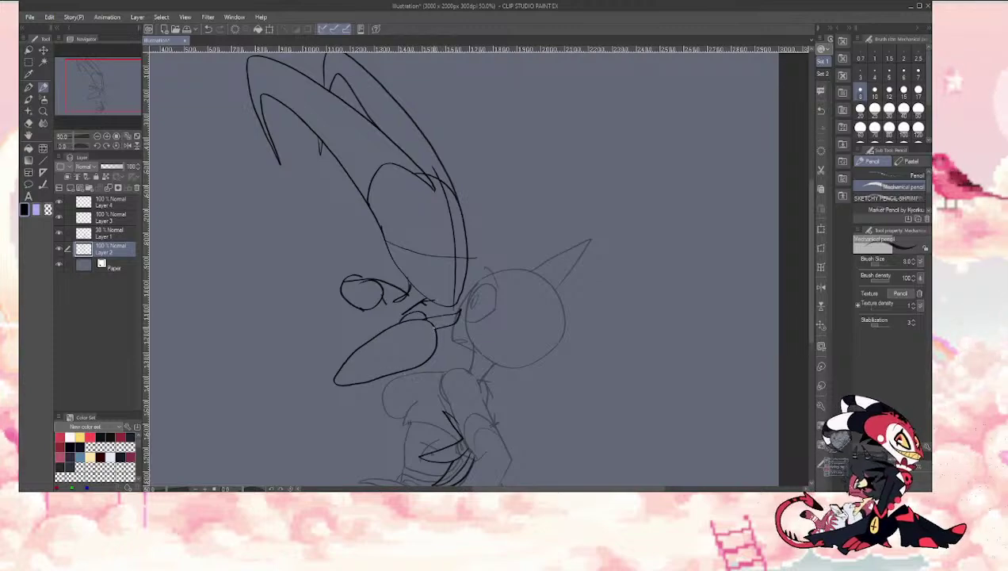
mouse_move(434, 327)
mouse_down()
mouse_move(447, 346)
mouse_move(431, 362)
mouse_up()
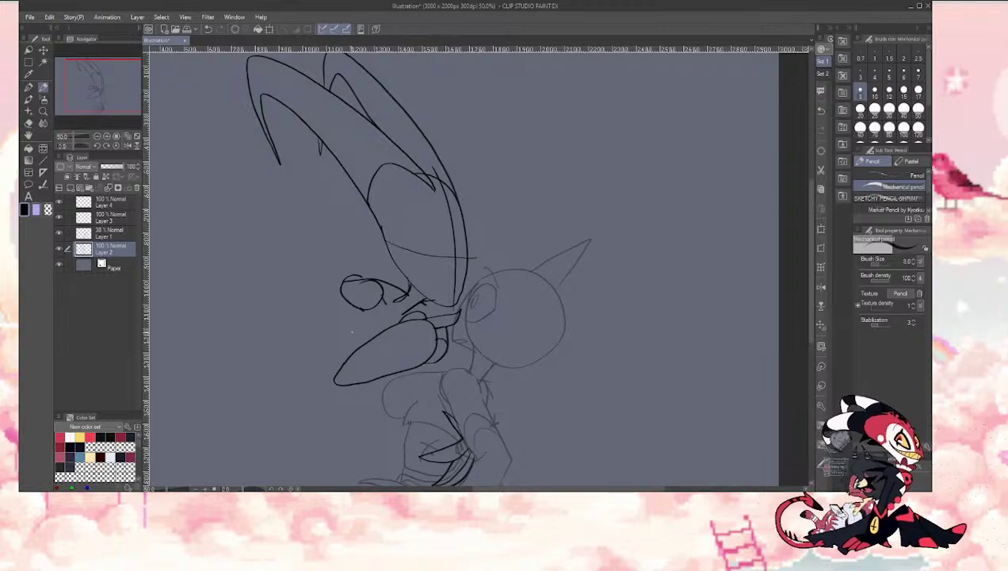
Step: Draw two slanting upper-arm lines from the shoulder circle down to an elbow at the teardrop's tapered end
mouse_move(346, 300)
mouse_down()
mouse_move(316, 385)
mouse_move(341, 298)
mouse_move(317, 384)
mouse_move(372, 303)
mouse_move(338, 358)
mouse_up()
key(ctrl+z)
key(ctrl+z)
key(ctrl+z)
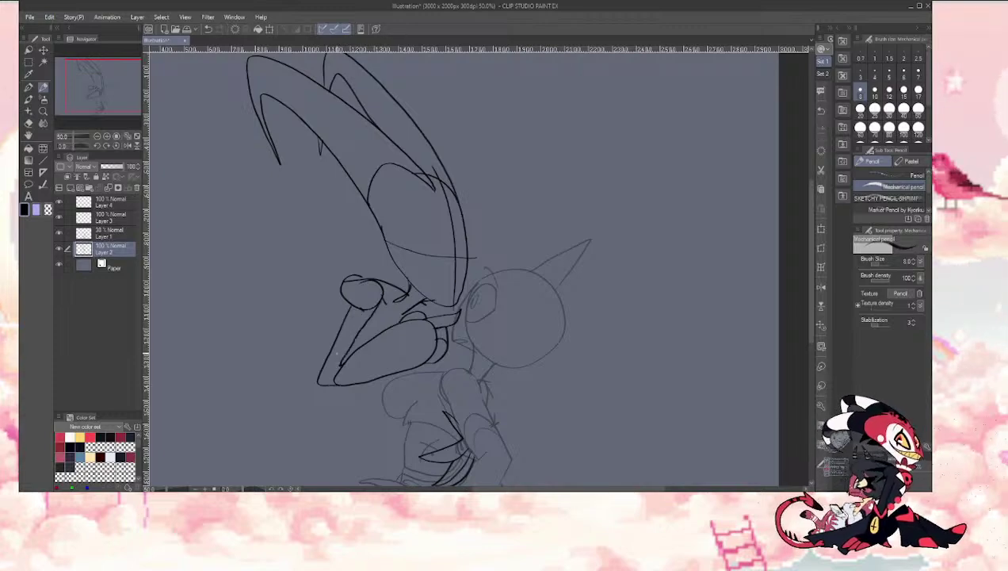
Step: Try erasing and redrawing the narrow pointed strip above the teardrop's rounded end, and undo the change
drag(95, 93, 104, 91)
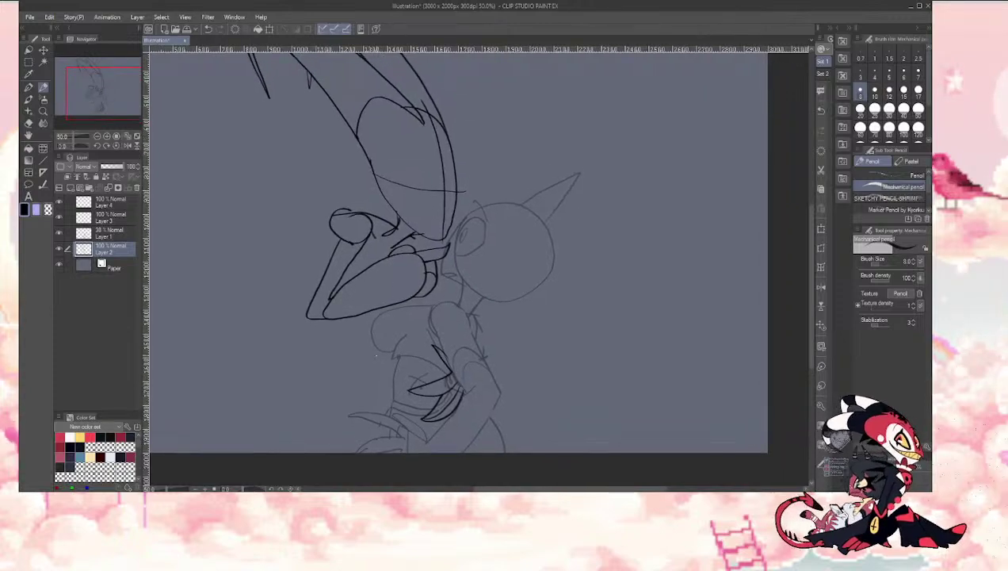
key(e)
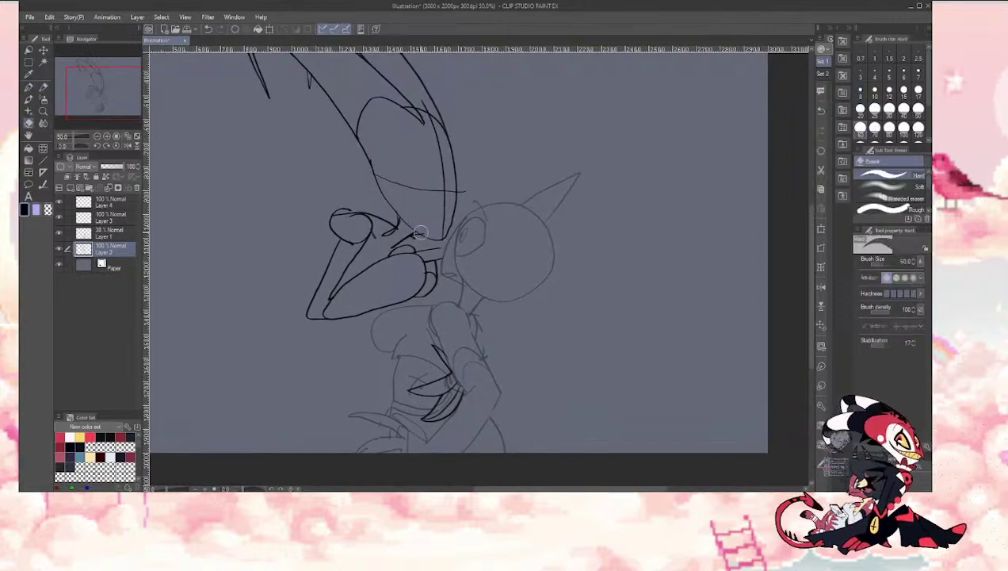
key(p)
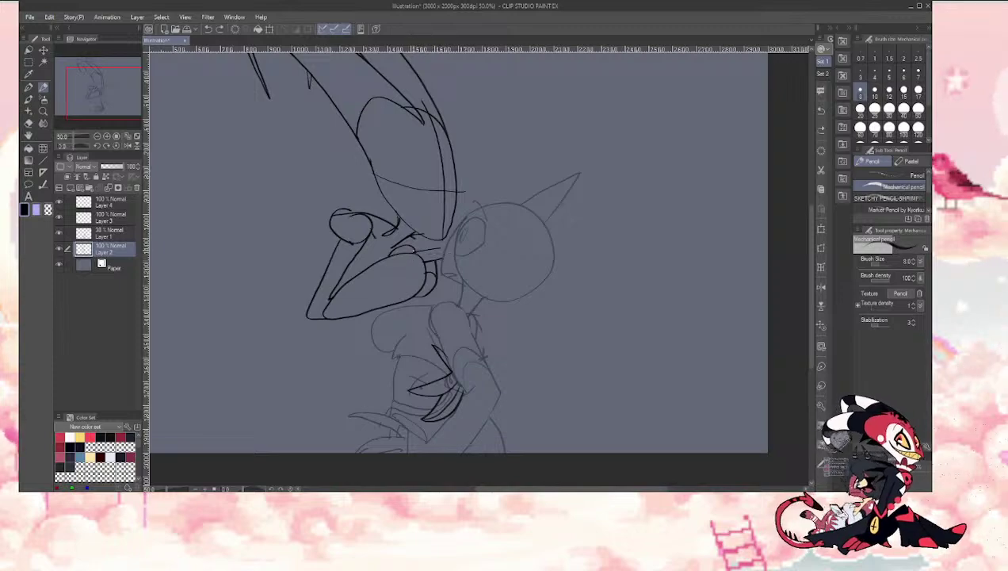
key(e)
key(p)
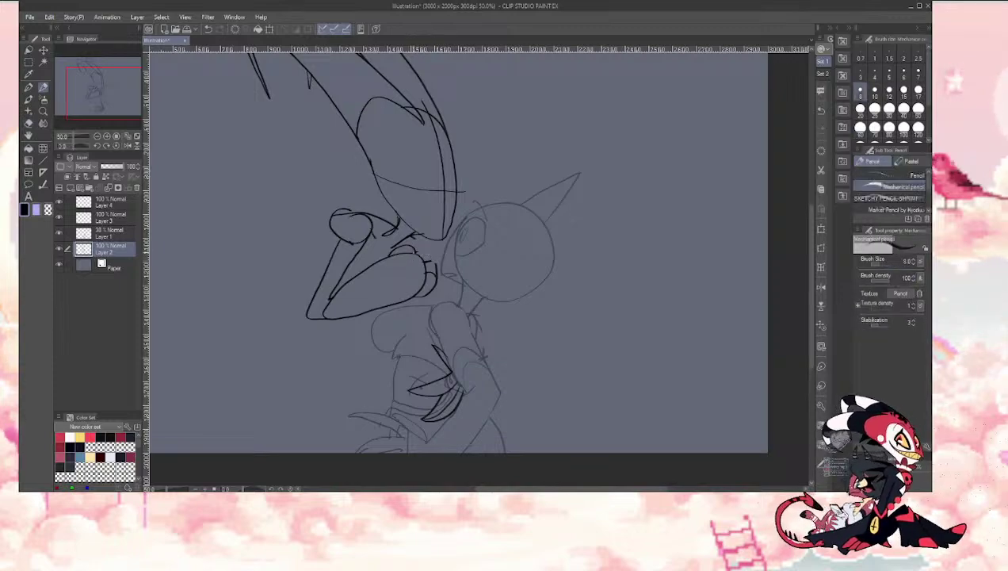
mouse_move(412, 251)
mouse_down()
mouse_move(446, 247)
mouse_move(426, 262)
mouse_up()
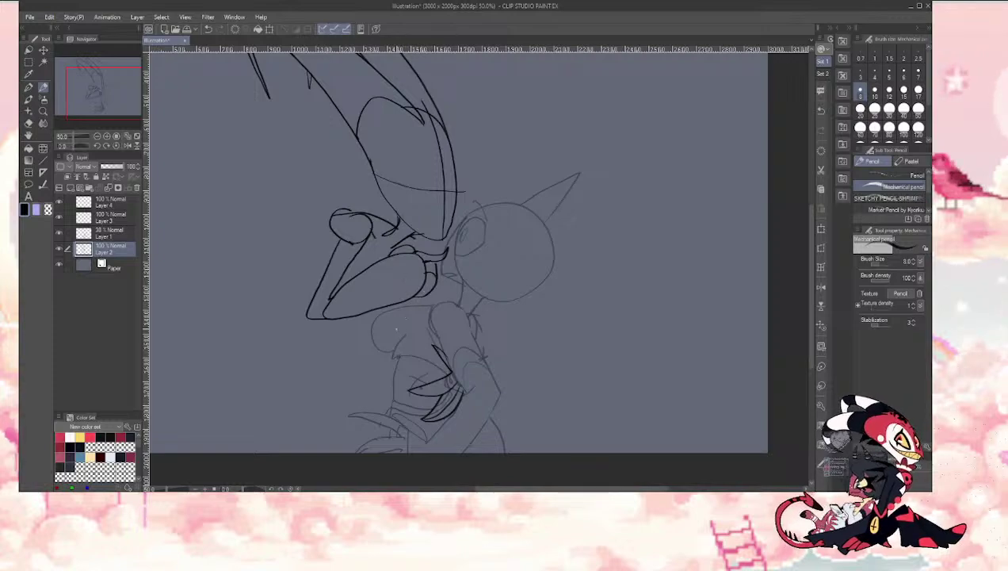
key(e)
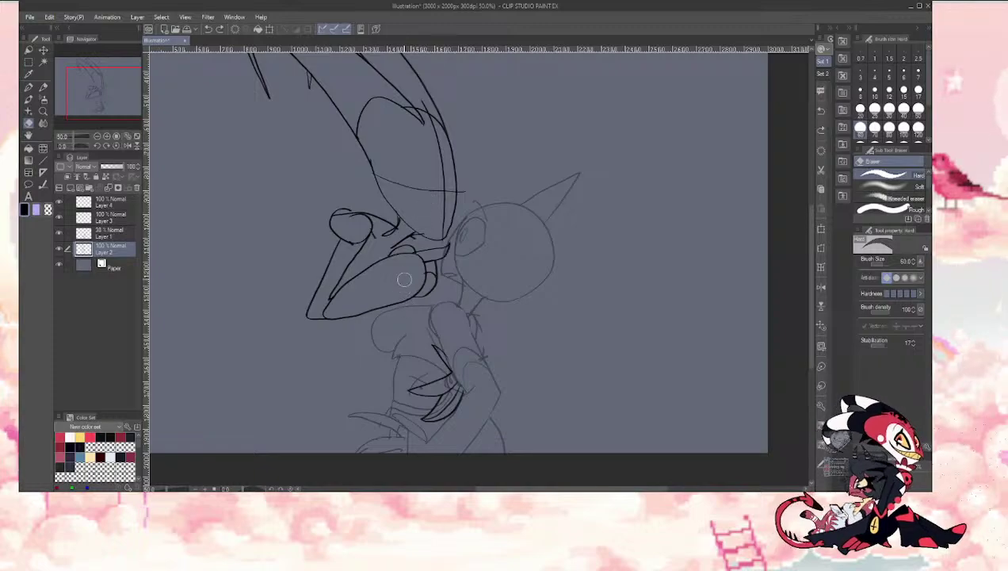
Step: Try several long body lines running down from the elbow toward the canvas's lower edge, undoing each one
drag(70, 78, 64, 87)
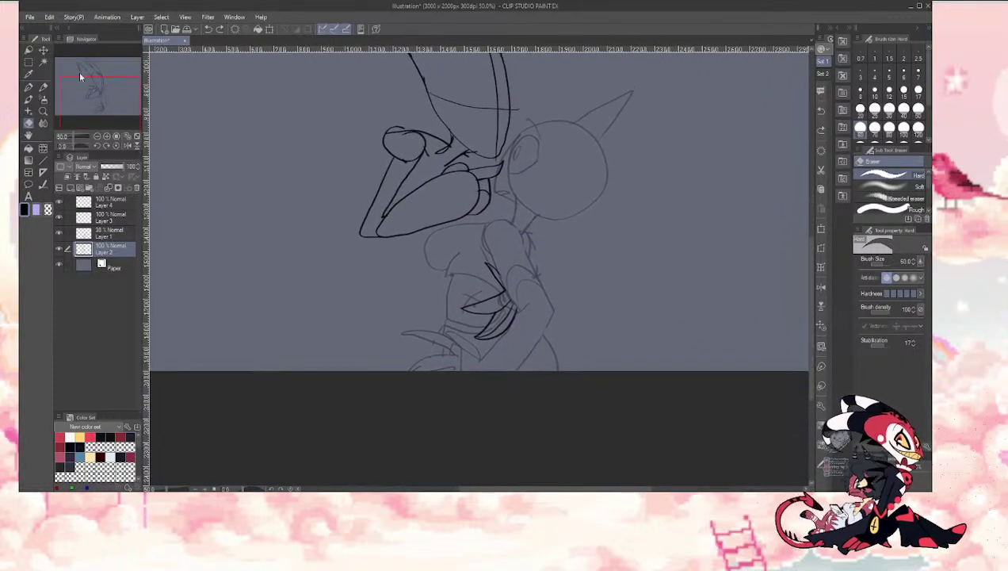
key(p)
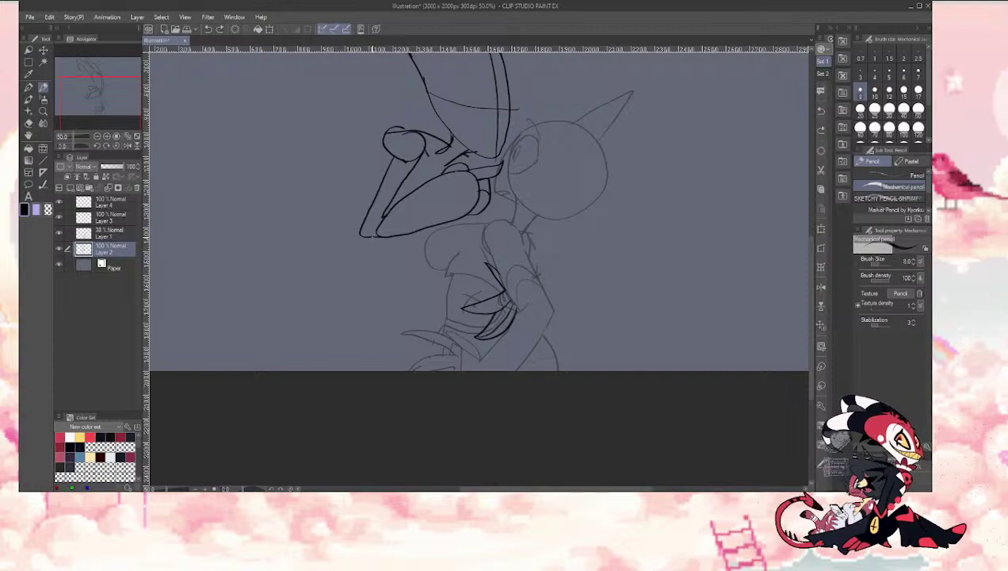
mouse_move(369, 236)
mouse_down()
mouse_move(368, 280)
mouse_move(386, 347)
mouse_up()
key(ctrl+z)
drag(369, 236, 396, 364)
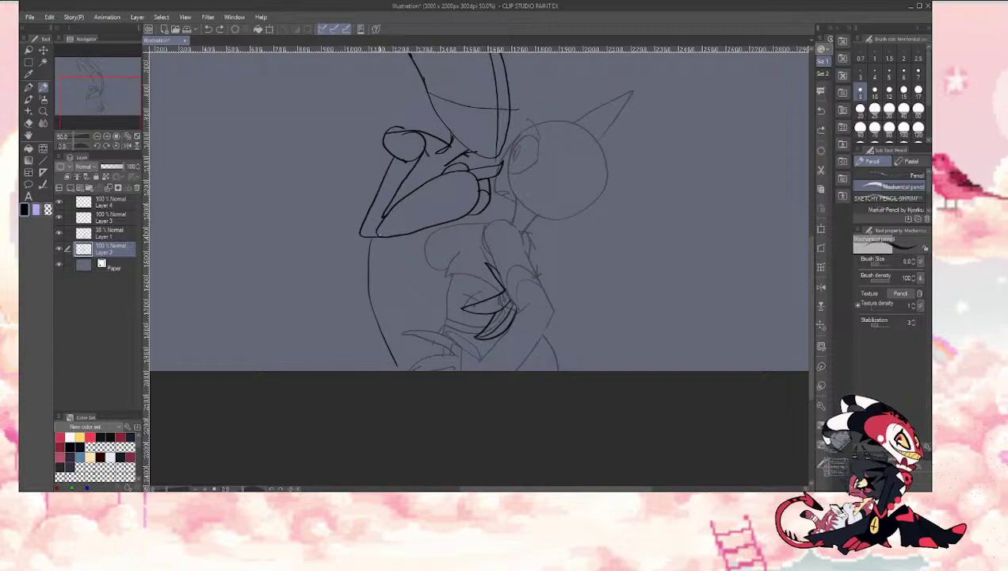
key(ctrl+z)
mouse_move(365, 233)
mouse_down()
mouse_move(342, 287)
mouse_move(336, 313)
mouse_up()
key(ctrl+z)
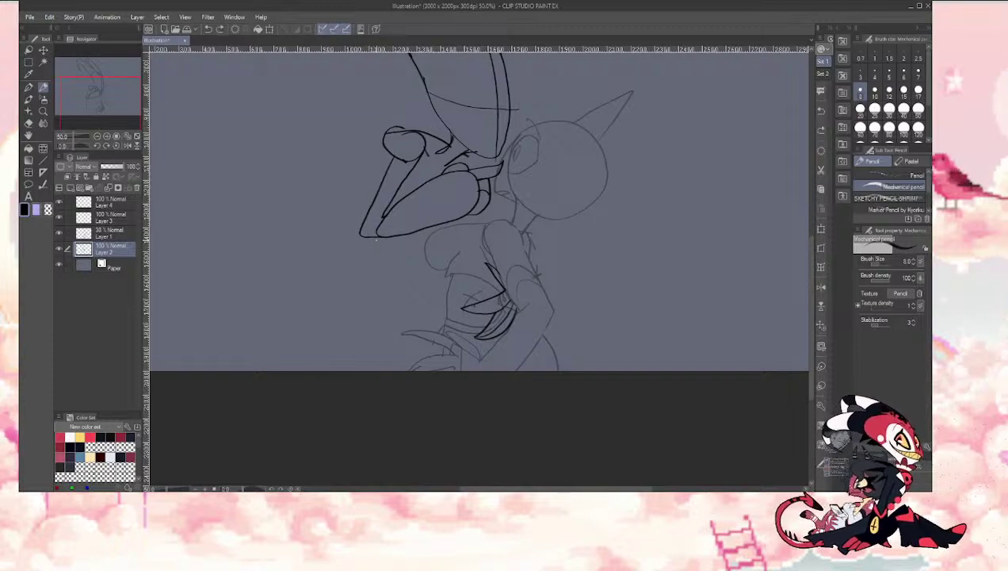
mouse_move(374, 234)
mouse_down()
mouse_move(374, 296)
mouse_move(387, 355)
mouse_up()
key(ctrl+z)
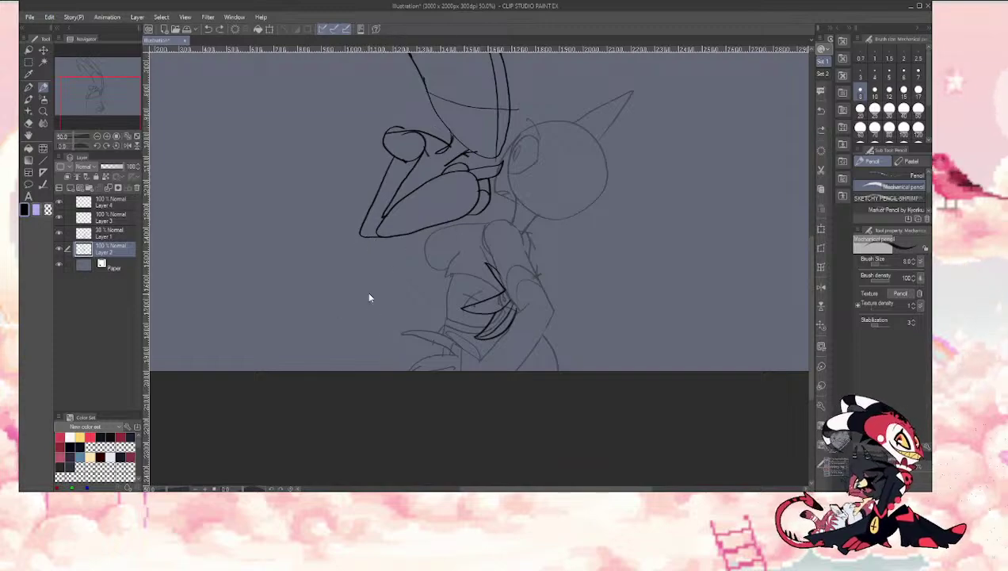
Step: Draw a long near-vertical outer body line below the elbow and a second line curving down toward the small figure's waist
drag(376, 236, 382, 357)
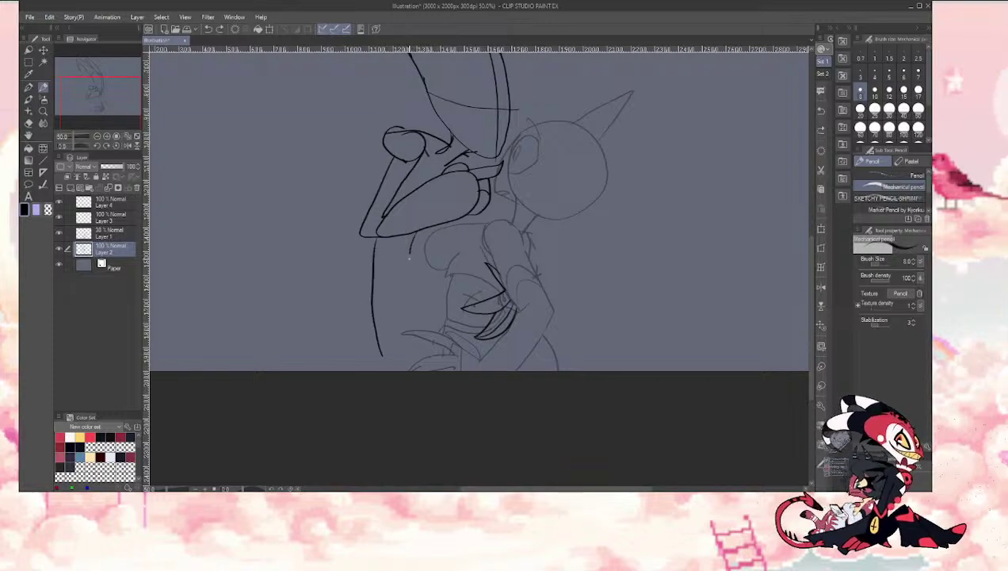
mouse_move(409, 252)
mouse_down()
mouse_move(413, 286)
mouse_move(438, 324)
mouse_up()
drag(374, 240, 370, 346)
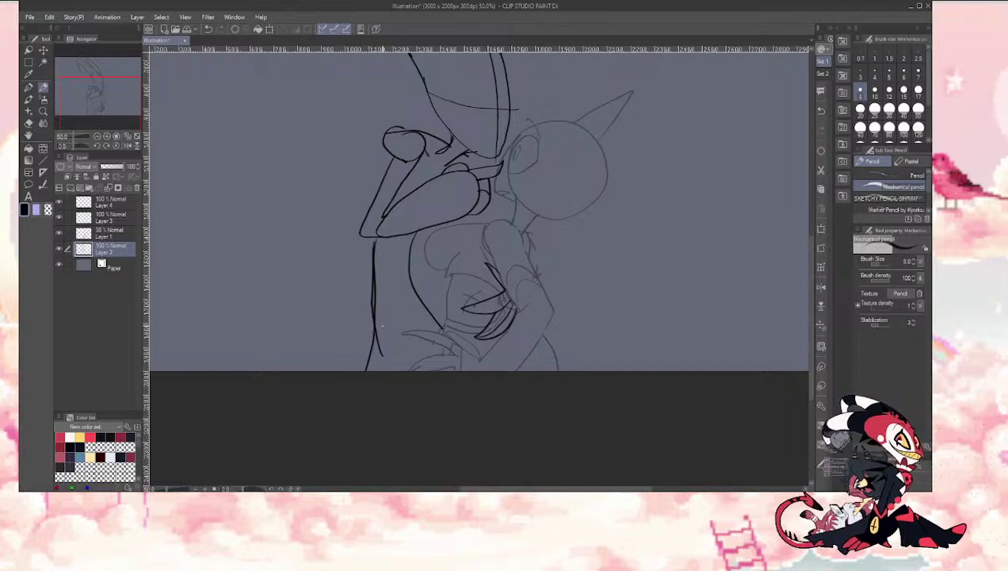
key(ctrl+z)
Step: Trim the lower end of the outer body line, and try longer lines down to the canvas's lower edge, undoing them
drag(373, 279, 377, 370)
drag(369, 238, 324, 349)
key(ctrl+z)
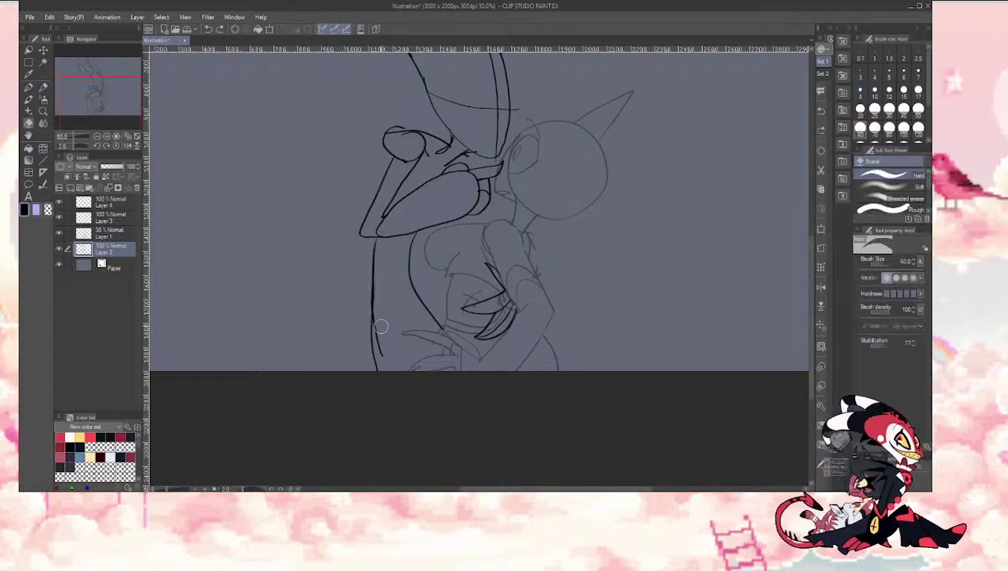
key(ctrl+z)
drag(391, 268, 401, 409)
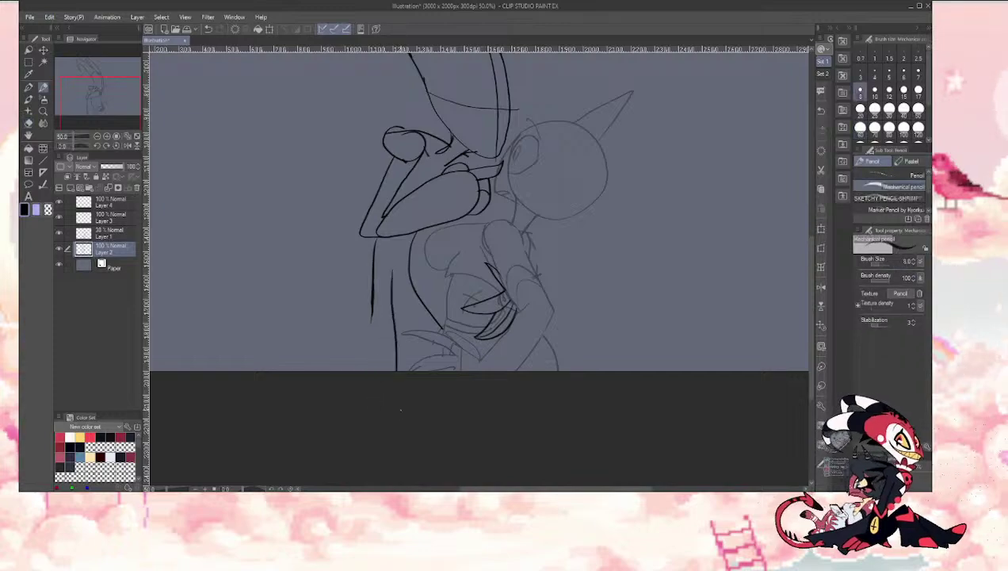
key(ctrl+z)
key(ctrl+z)
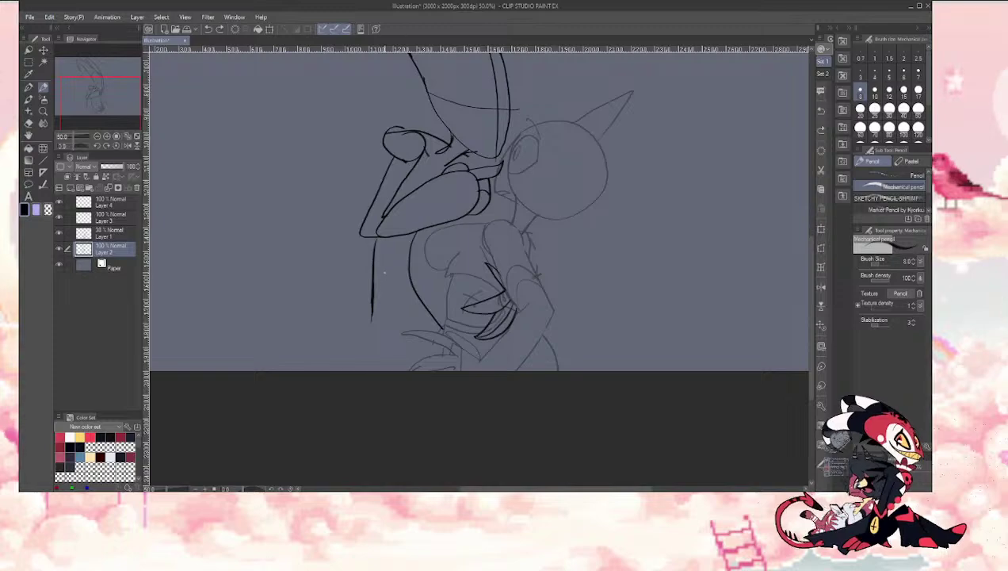
Step: Try lines continuing the outer body line and running beside it to the canvas's lower edge, undoing each one
drag(372, 311, 364, 377)
key(ctrl+z)
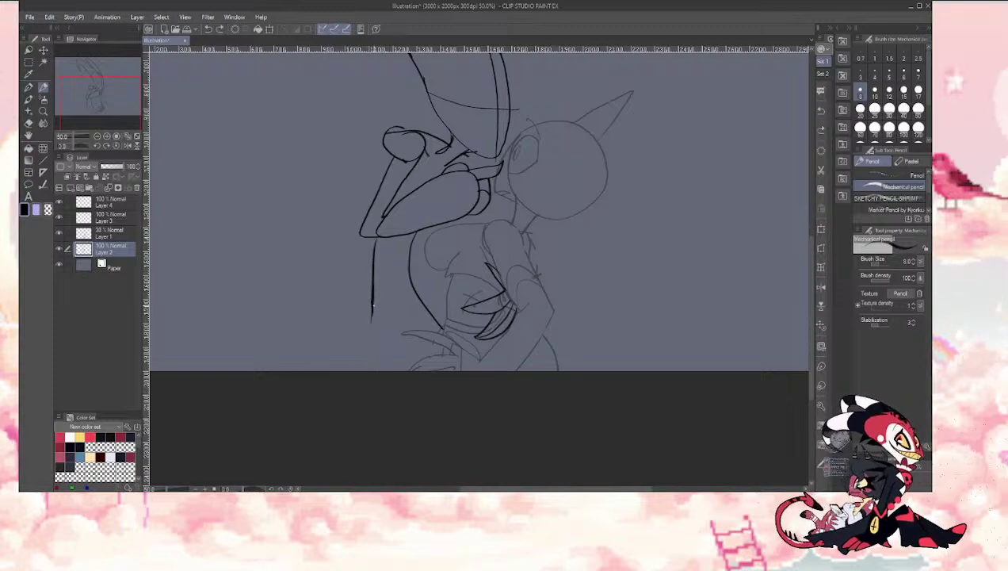
key(ctrl+z)
drag(378, 284, 386, 427)
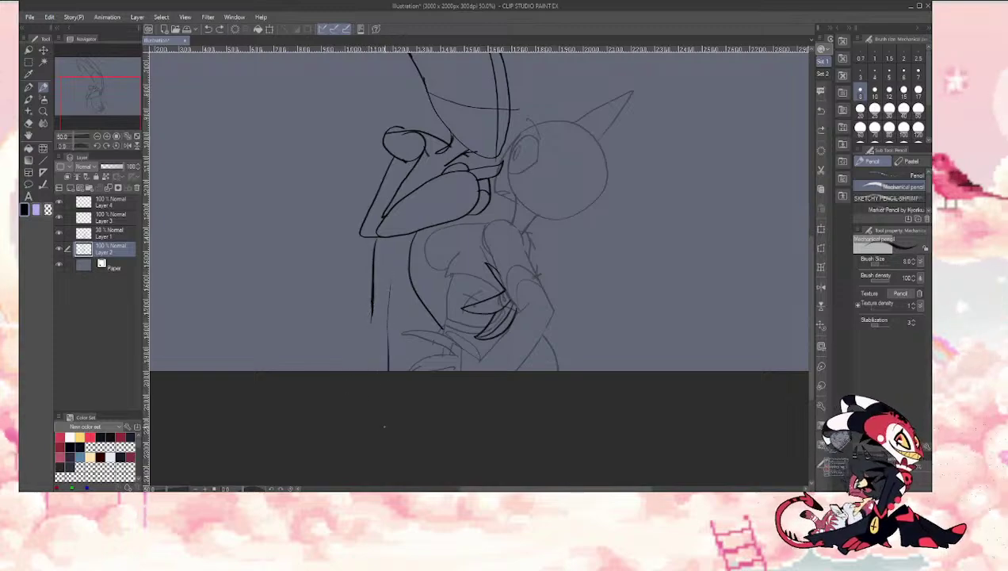
key(ctrl+z)
drag(393, 325, 395, 369)
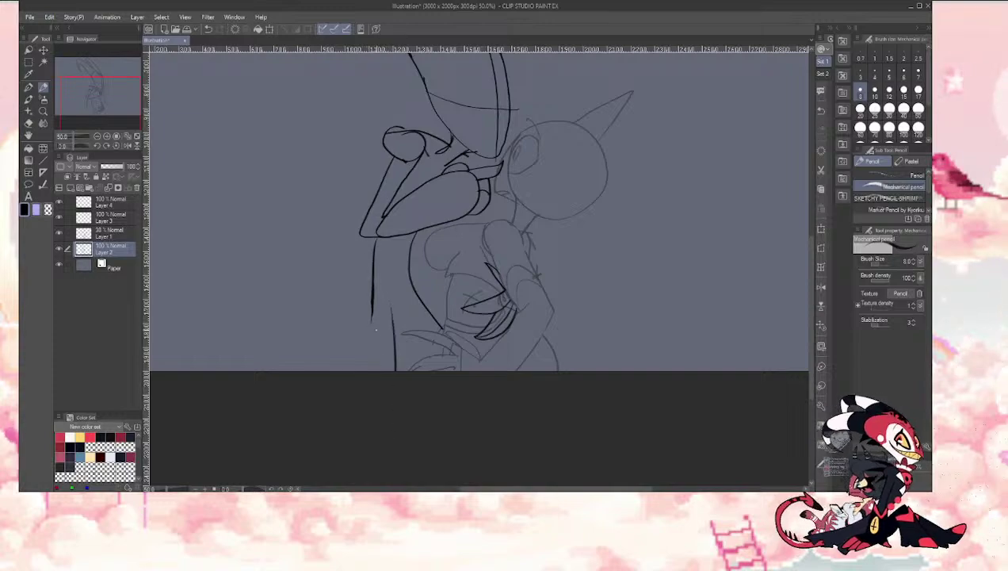
key(ctrl+z)
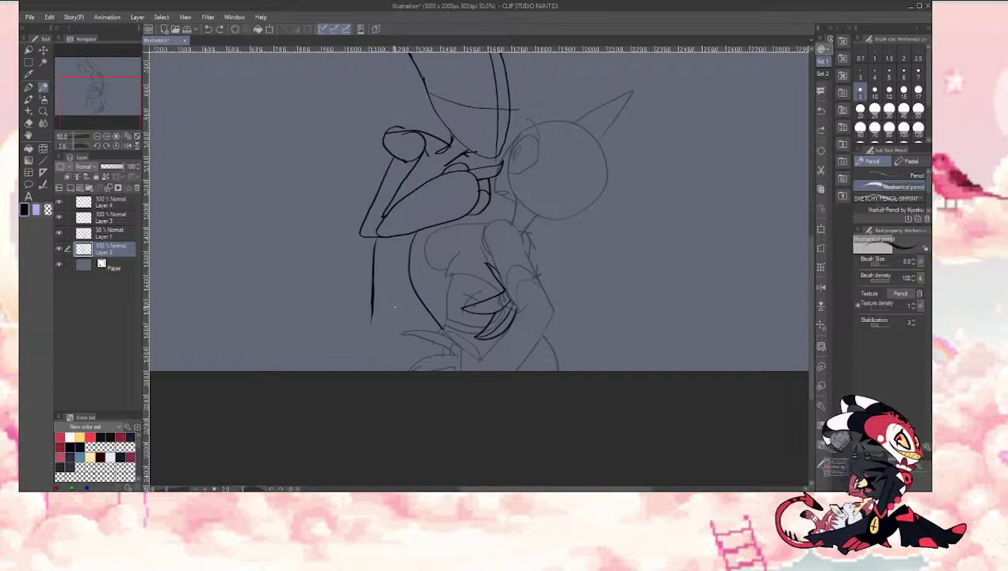
drag(396, 309, 394, 369)
key(ctrl+z)
Step: Erase the two body lines below the elbow and redraw them as a back curve from the shoulder and a front curve to the small figure's waist
key(e)
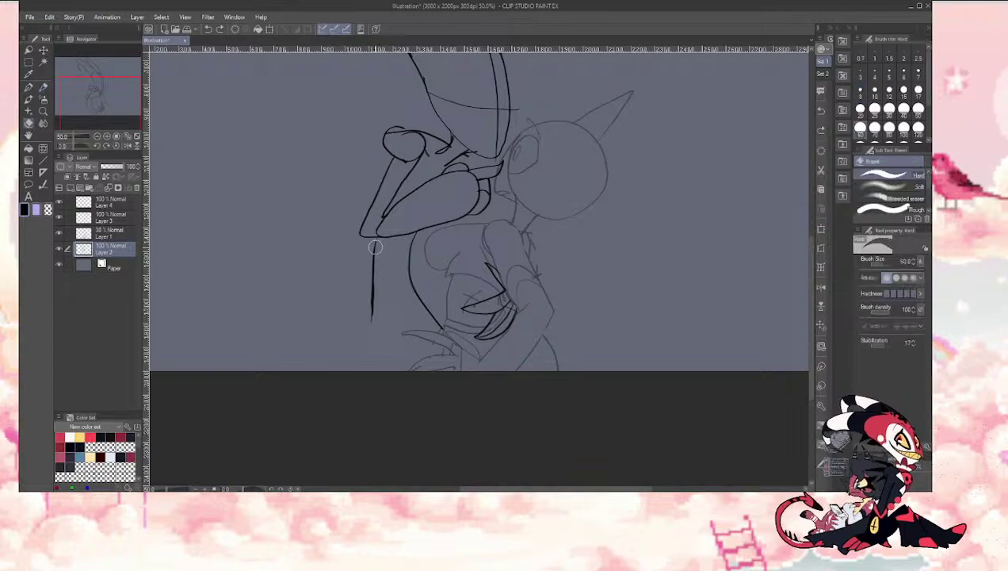
drag(373, 238, 371, 340)
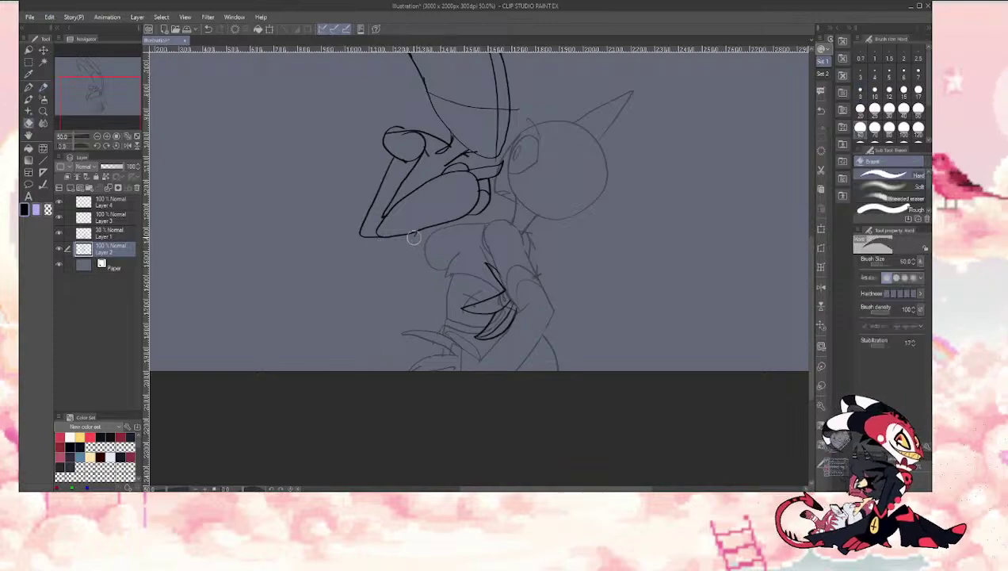
key(p)
drag(388, 156, 351, 317)
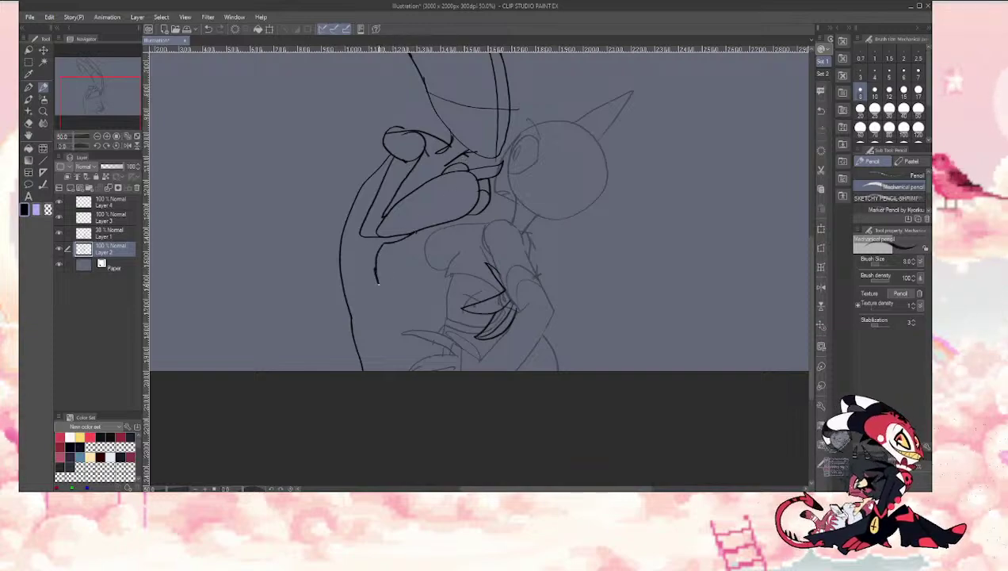
drag(375, 271, 449, 366)
Step: Erase the lower end of the back line and redraw it nearly straight down to the canvas's lower edge
key(e)
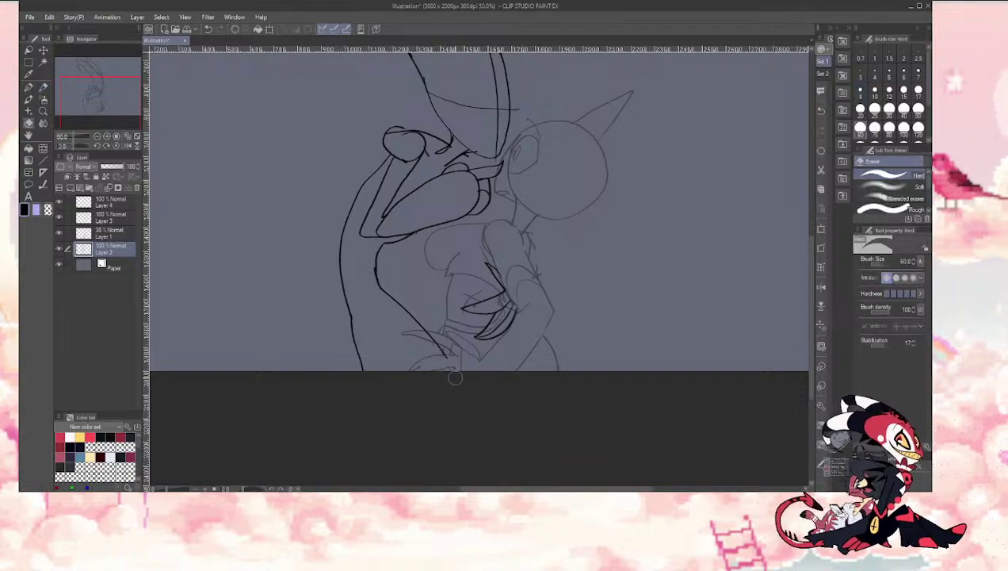
drag(340, 291, 363, 415)
key(p)
drag(343, 291, 339, 370)
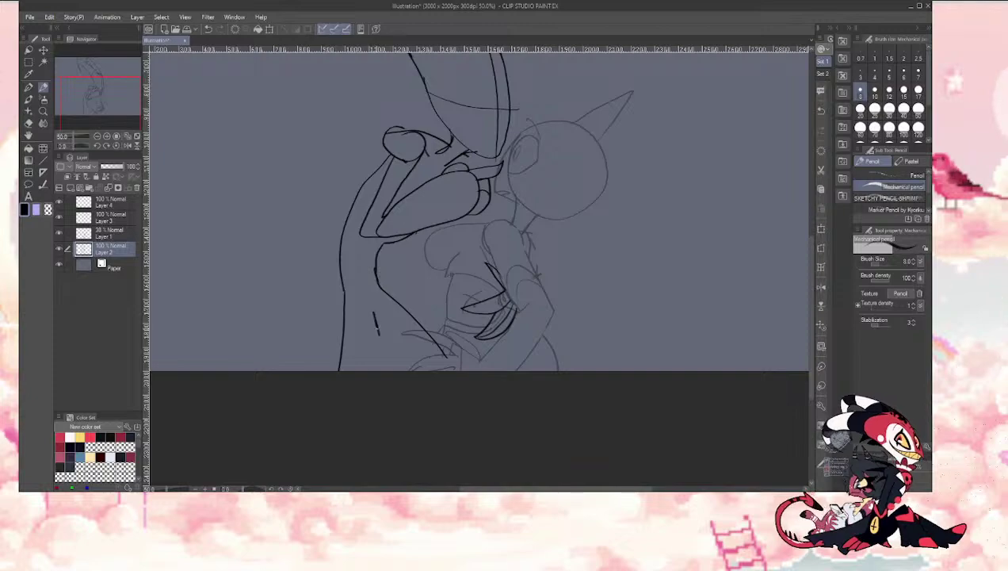
Step: Draw an inner vertical line beside the lower back line and a diagonal line from its upper end toward the small figure's waist
drag(362, 294, 366, 371)
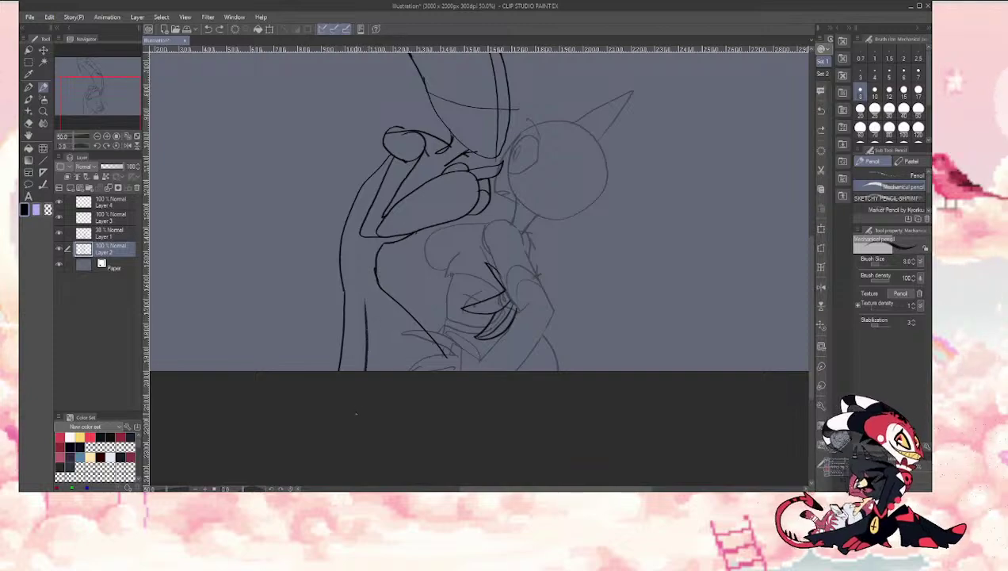
drag(364, 301, 421, 368)
key(ctrl+z)
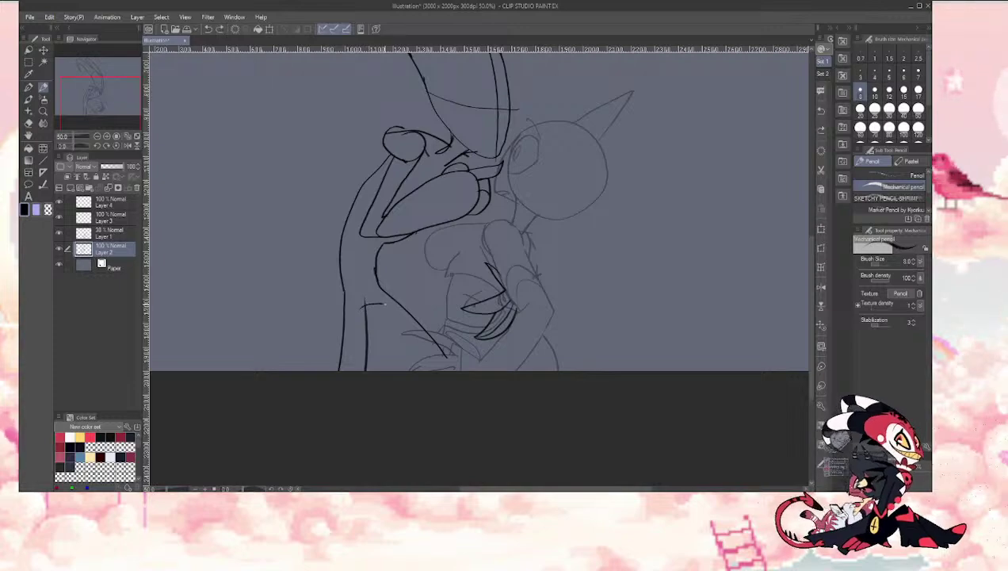
drag(365, 303, 432, 369)
key(e)
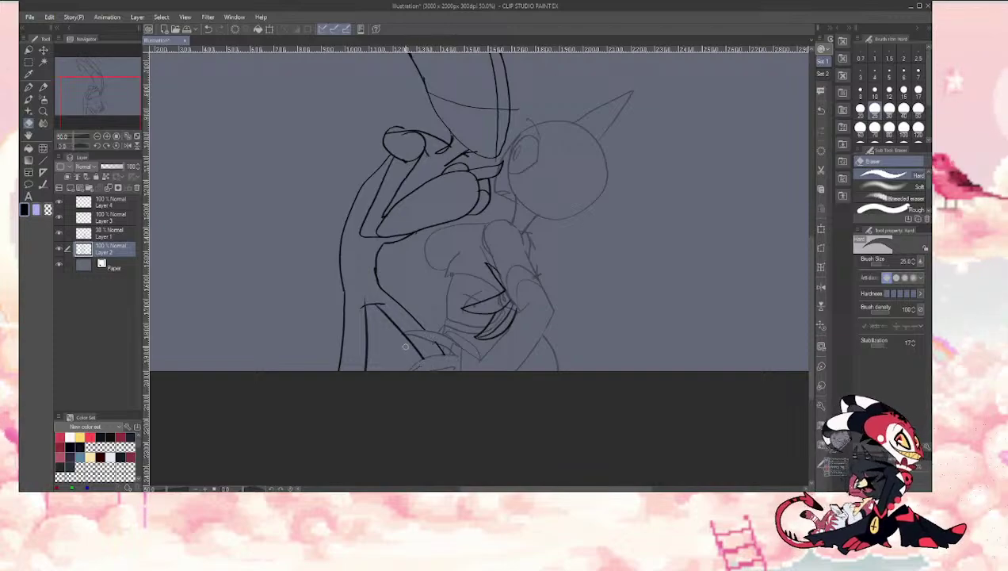
mouse_move(75, 96)
mouse_down()
mouse_move(80, 70)
mouse_move(71, 89)
mouse_move(94, 88)
mouse_move(72, 94)
mouse_move(81, 91)
mouse_up()
Step: Try a line behind the back, strips inside the lower body, a low hump and a large looping curve, undoing them all
click(43, 87)
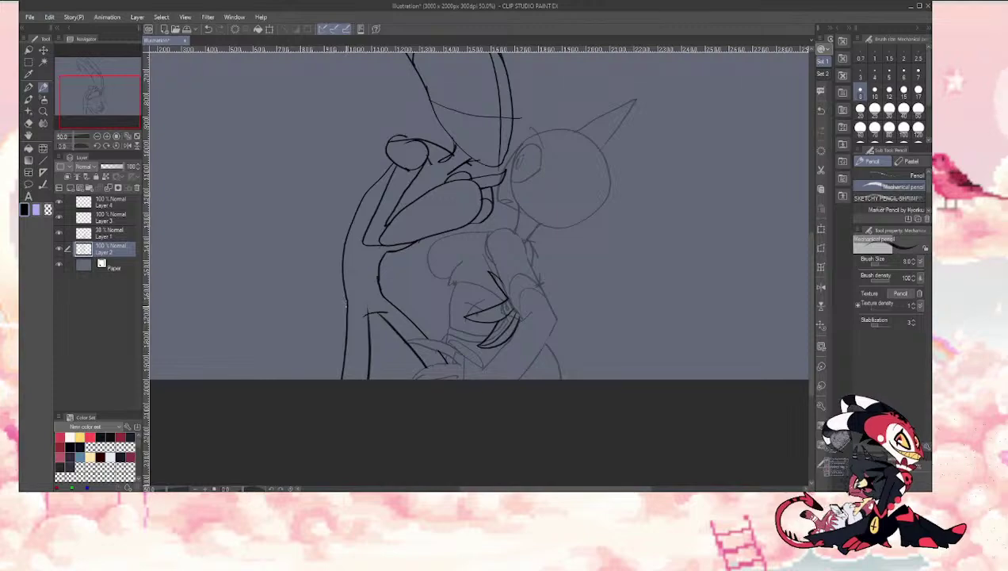
drag(346, 298, 304, 377)
key(ctrl+z)
drag(373, 314, 385, 378)
drag(366, 313, 374, 369)
mouse_move(341, 340)
mouse_down()
mouse_move(286, 339)
mouse_move(234, 379)
mouse_up()
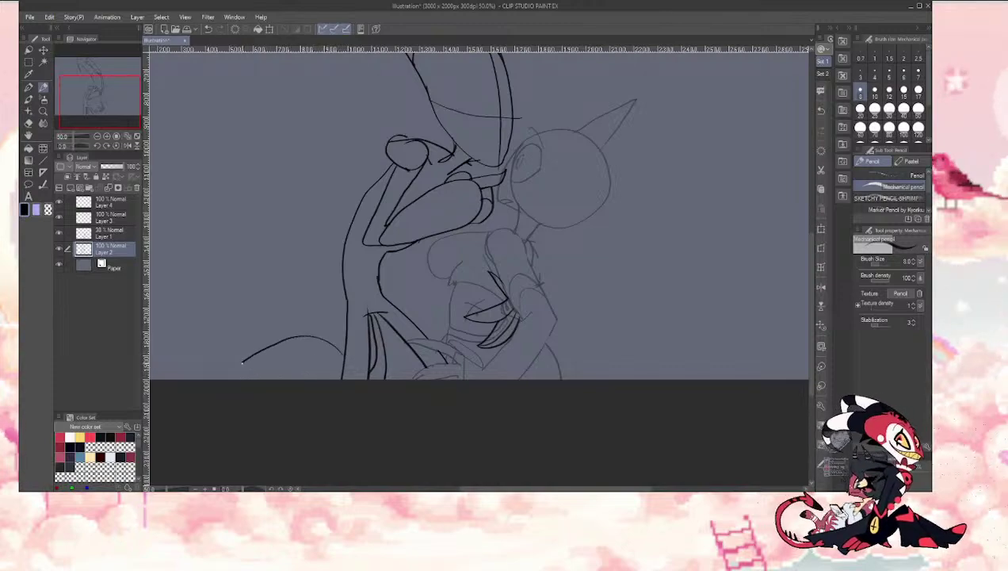
mouse_move(610, 379)
mouse_down()
mouse_move(631, 353)
mouse_move(564, 282)
mouse_up()
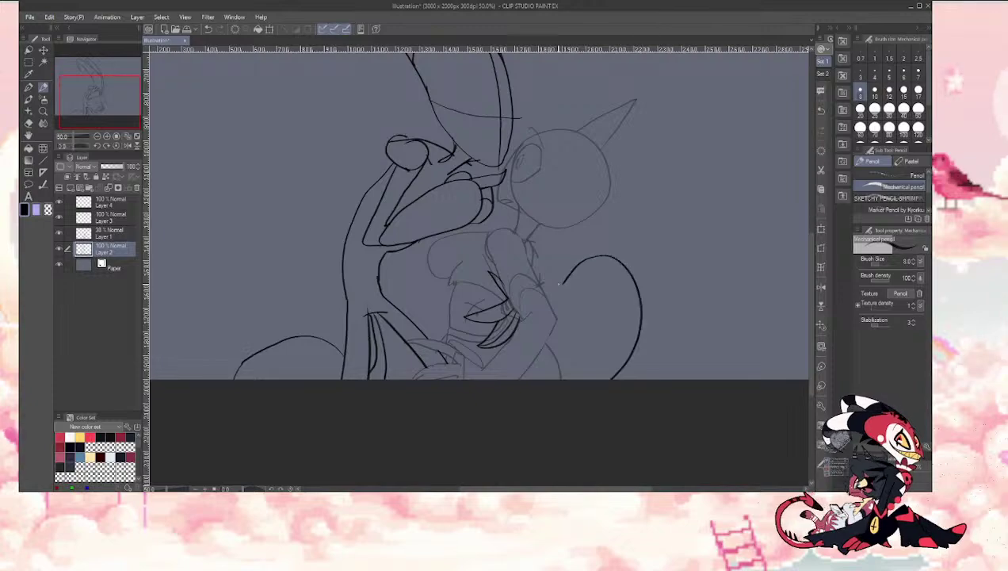
key(ctrl+z)
key(ctrl+z)
key(ctrl+z)
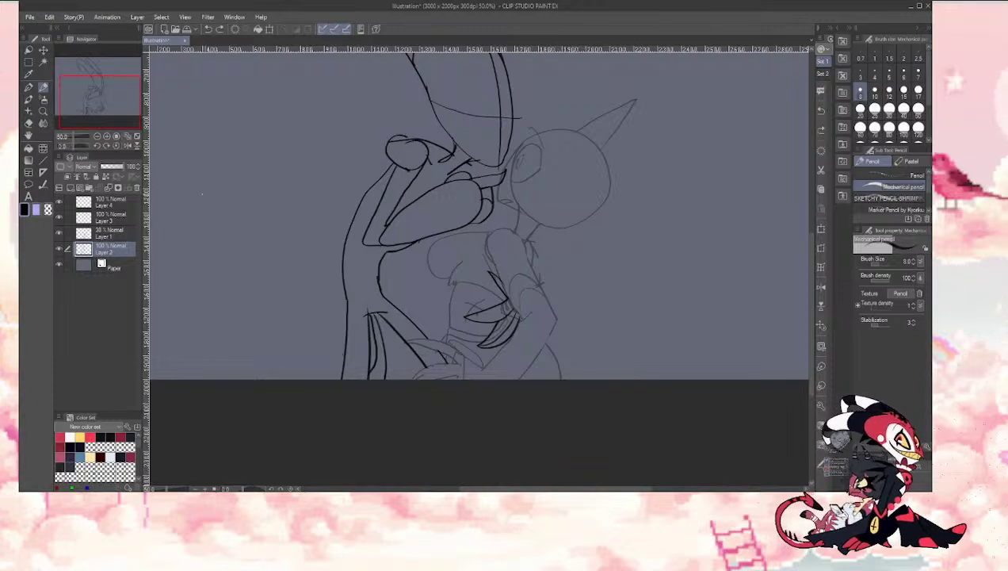
key(ctrl+z)
key(ctrl+z)
Step: Draw two nested curved lines behind the lower back, running from the waist down to the canvas's lower edge
mouse_move(340, 291)
mouse_down()
mouse_move(325, 313)
mouse_move(312, 379)
mouse_up()
key(ctrl+z)
mouse_move(343, 283)
mouse_down()
mouse_move(322, 307)
mouse_move(305, 384)
mouse_up()
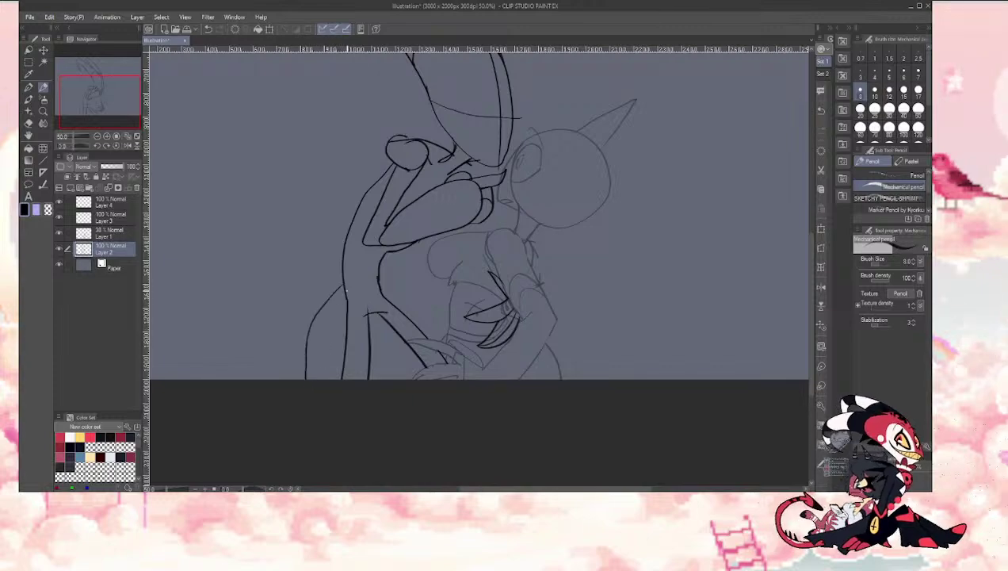
mouse_move(346, 290)
mouse_down()
mouse_move(326, 330)
mouse_move(317, 377)
mouse_up()
Step: Draw a curved tail line rising behind the small figure and finish it with a barbed, pointed arrow-shaped tip
mouse_move(488, 358)
mouse_down()
mouse_move(607, 255)
mouse_move(614, 293)
mouse_move(485, 374)
mouse_move(533, 334)
mouse_move(566, 252)
mouse_up()
key(ctrl+z)
key(ctrl+z)
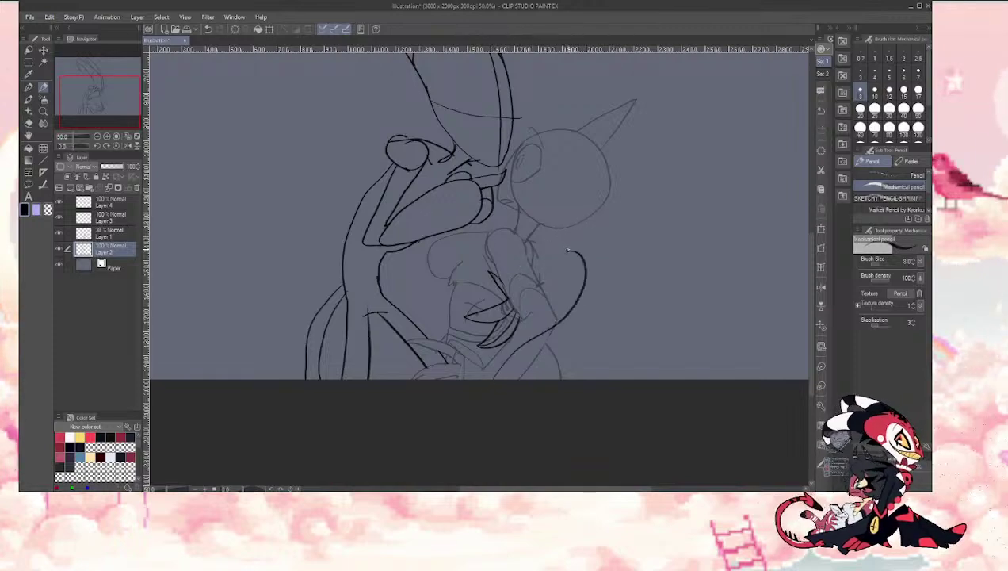
drag(616, 283, 596, 279)
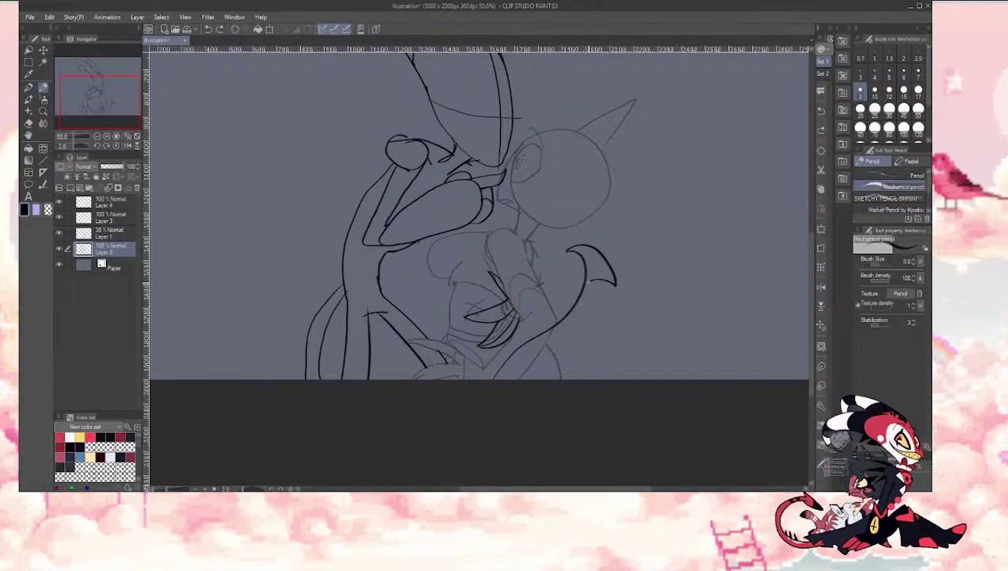
key(ctrl+z)
key(ctrl+z)
drag(566, 252, 566, 252)
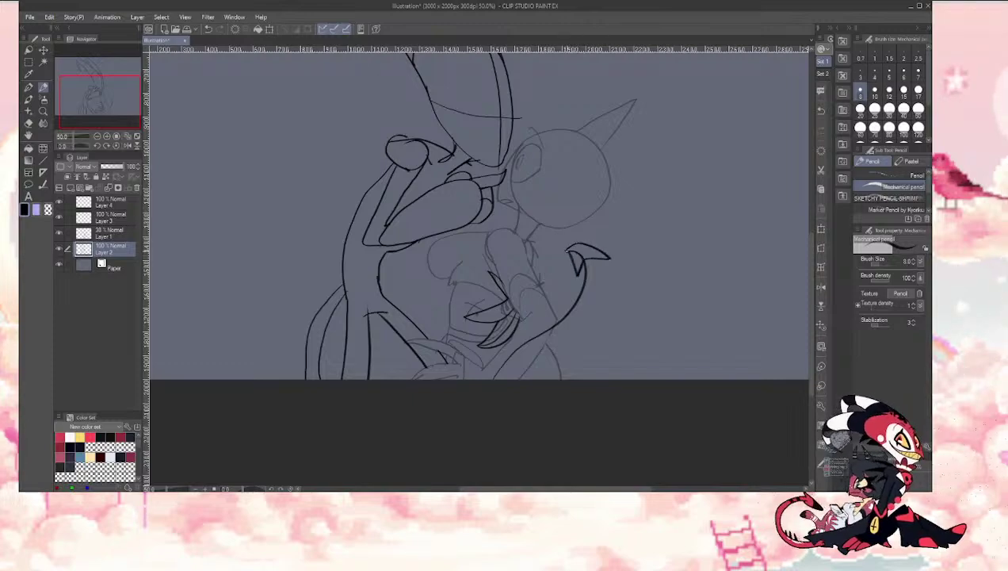
key(e)
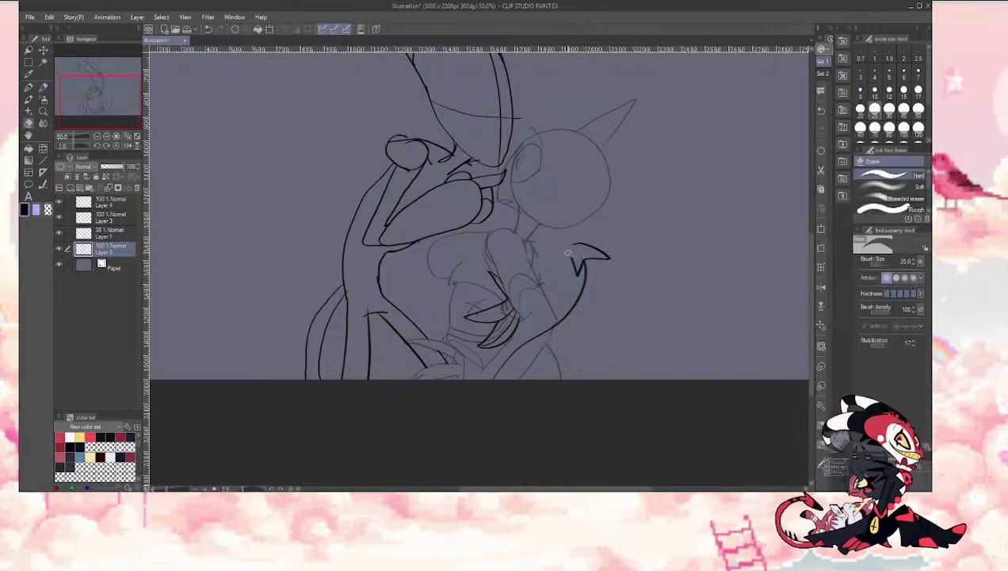
key(p)
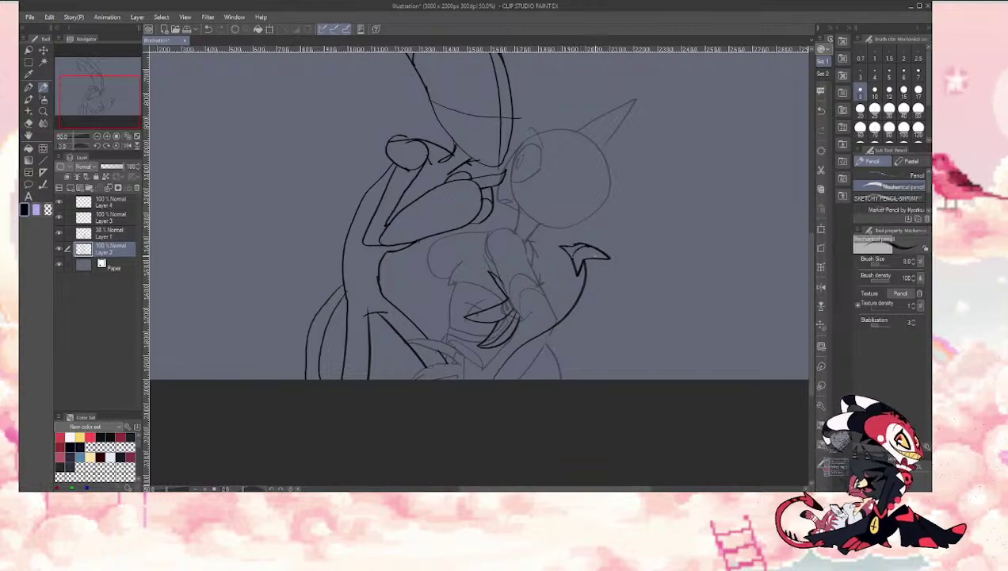
Step: Draw the tail's second edge parallel to the first, from the arrow-shaped tip down to the canvas's lower edge, undoing unsuccessful strokes
mouse_move(593, 268)
mouse_down()
mouse_move(579, 319)
mouse_move(507, 377)
mouse_move(570, 331)
mouse_move(588, 298)
mouse_move(586, 267)
mouse_up()
key(ctrl+z)
key(ctrl+z)
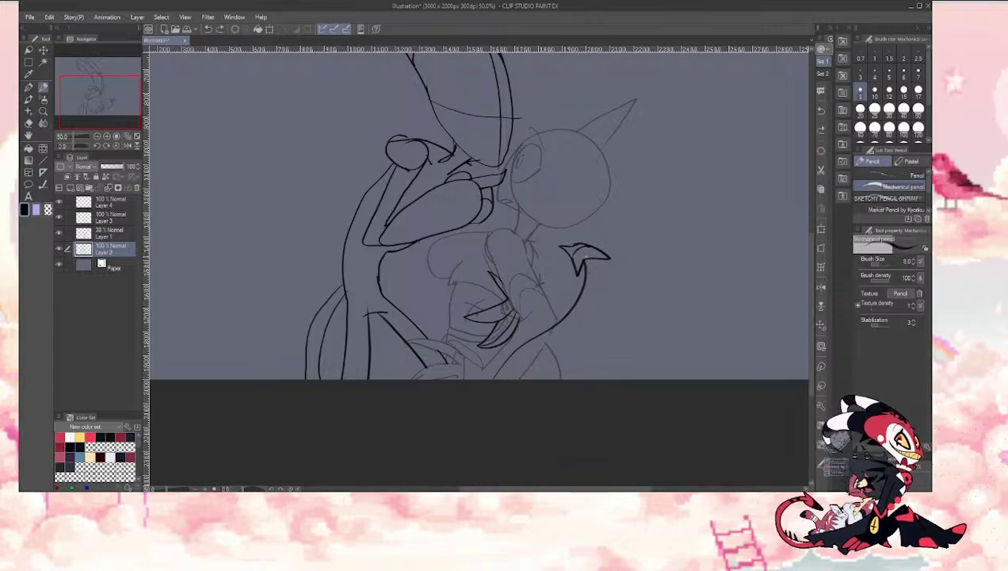
mouse_move(537, 342)
mouse_down()
mouse_move(528, 367)
mouse_move(586, 318)
mouse_move(587, 262)
mouse_move(594, 291)
mouse_move(549, 339)
mouse_up()
key(ctrl+z)
key(ctrl+z)
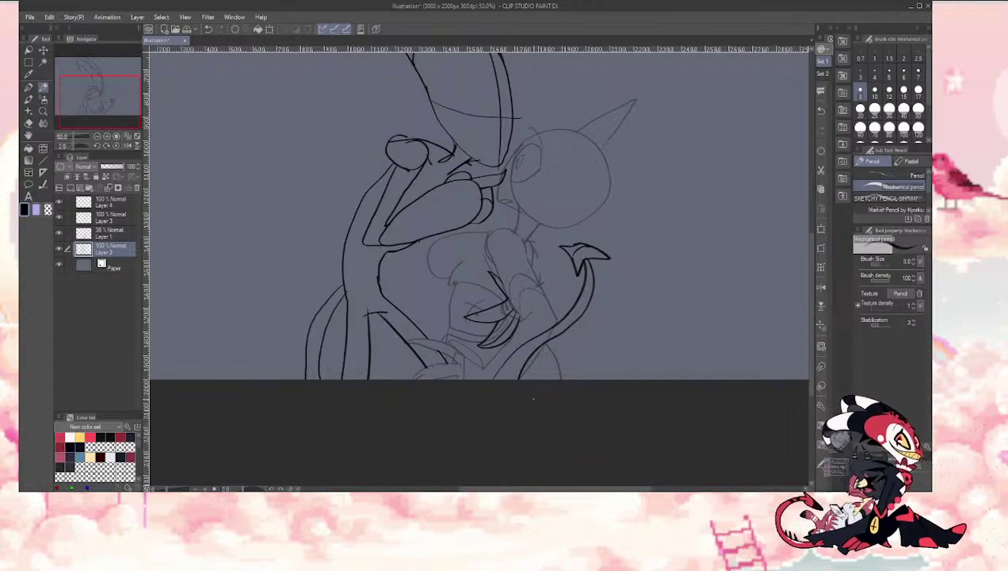
Step: Try additional strokes around the long head, including small pointed spikes above the shoulder, and undo them
drag(68, 95, 81, 87)
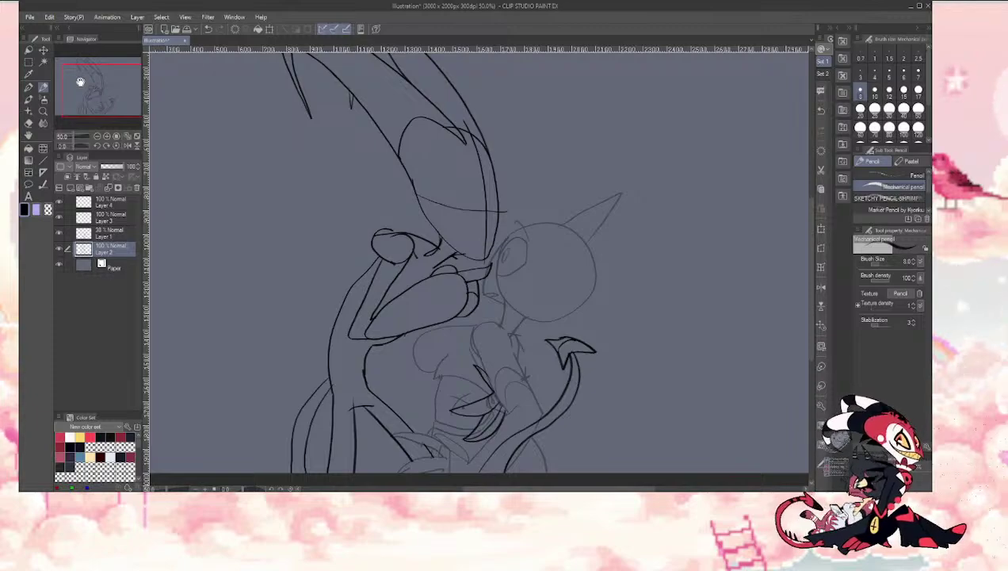
mouse_move(67, 85)
mouse_down()
mouse_move(86, 90)
mouse_move(63, 91)
mouse_move(82, 82)
mouse_move(77, 98)
mouse_move(98, 84)
mouse_move(89, 93)
mouse_move(90, 84)
mouse_move(102, 104)
mouse_move(79, 81)
mouse_move(95, 72)
mouse_up()
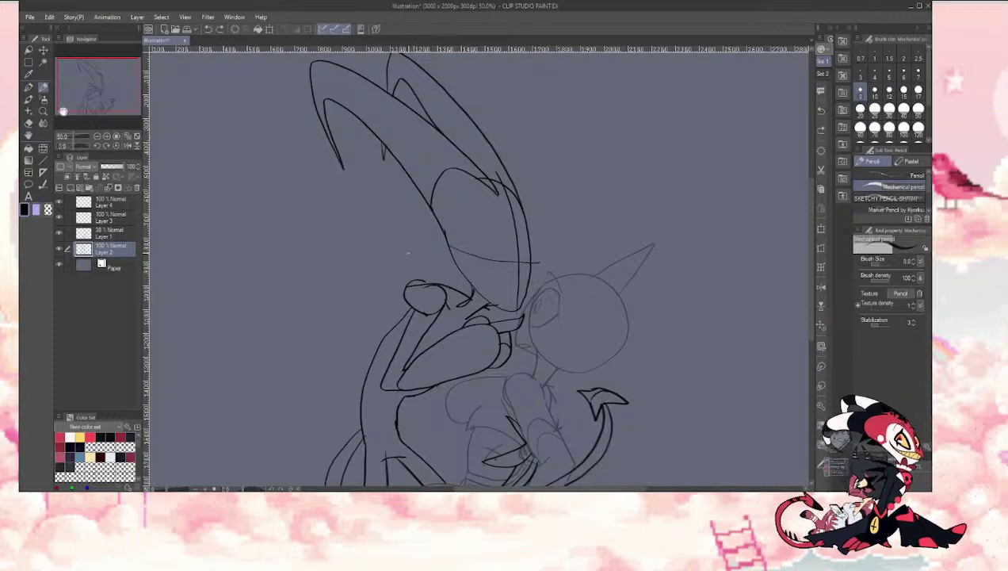
drag(73, 84, 87, 83)
key(e)
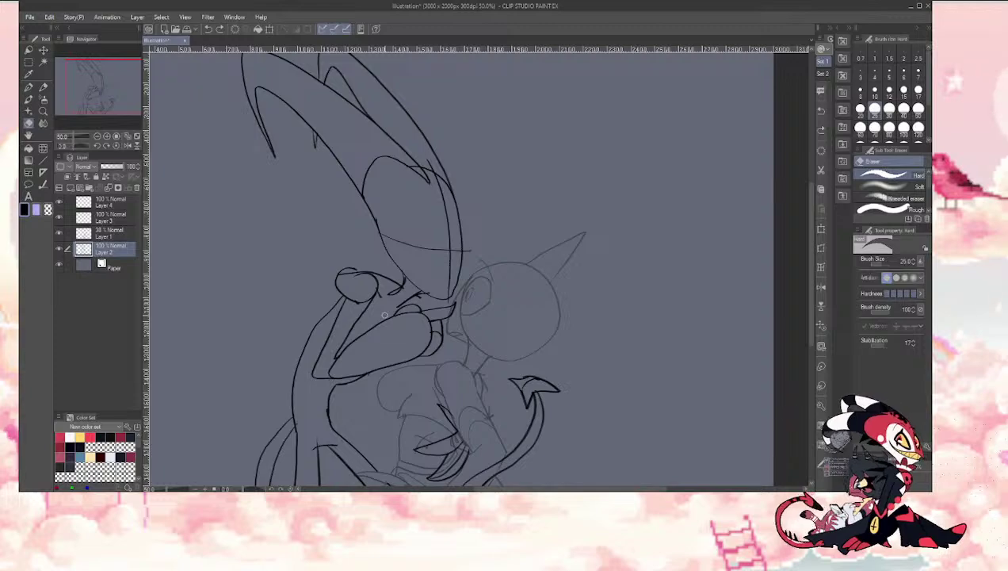
key(p)
mouse_move(497, 219)
mouse_down()
mouse_move(497, 255)
mouse_move(501, 236)
mouse_move(500, 256)
mouse_move(509, 232)
mouse_up()
key(ctrl+z)
key(ctrl+z)
key(ctrl+z)
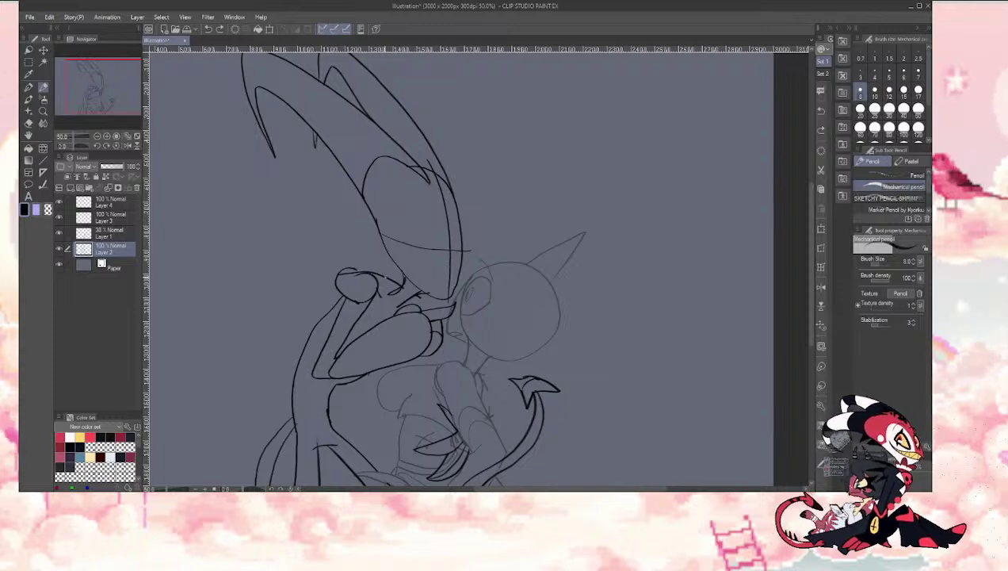
key(g)
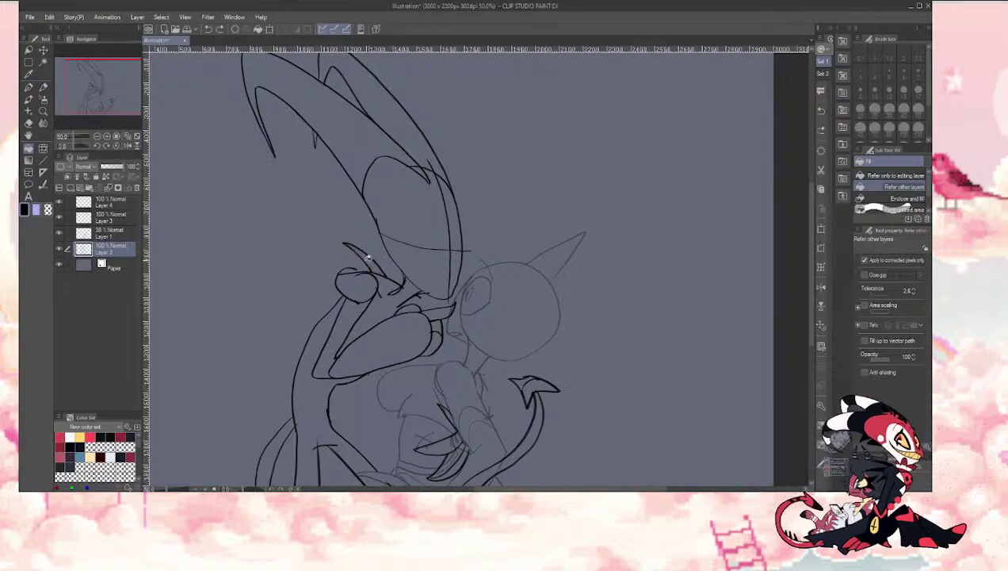
key(p)
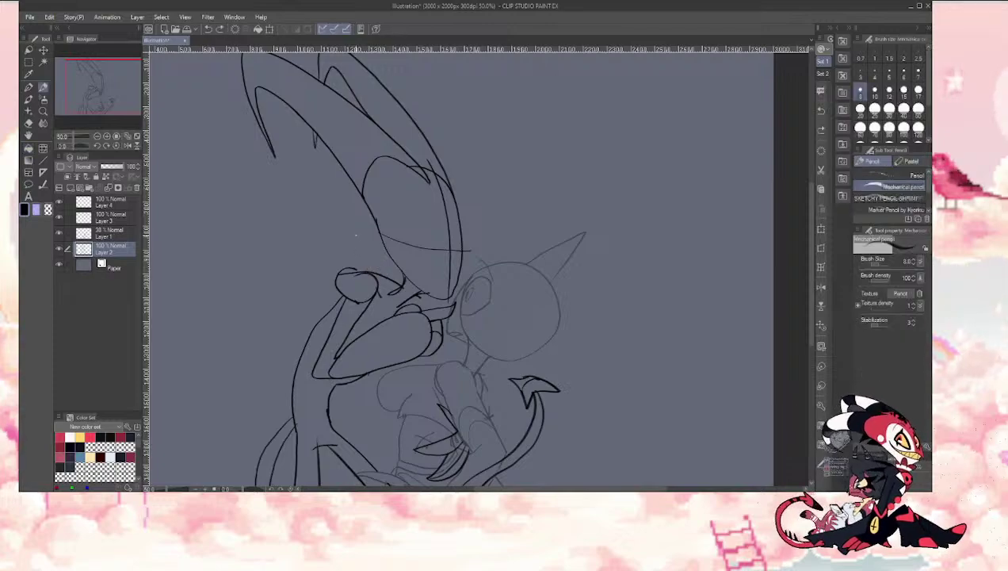
Step: Set the opacity of Layer 1 to 25%
click(61, 250)
click(62, 250)
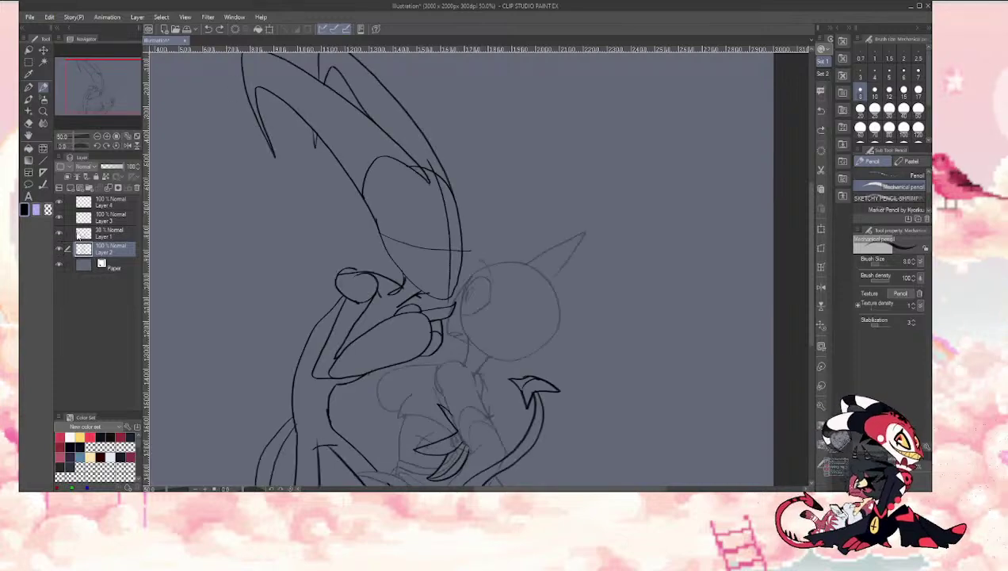
click(82, 233)
drag(110, 166, 115, 172)
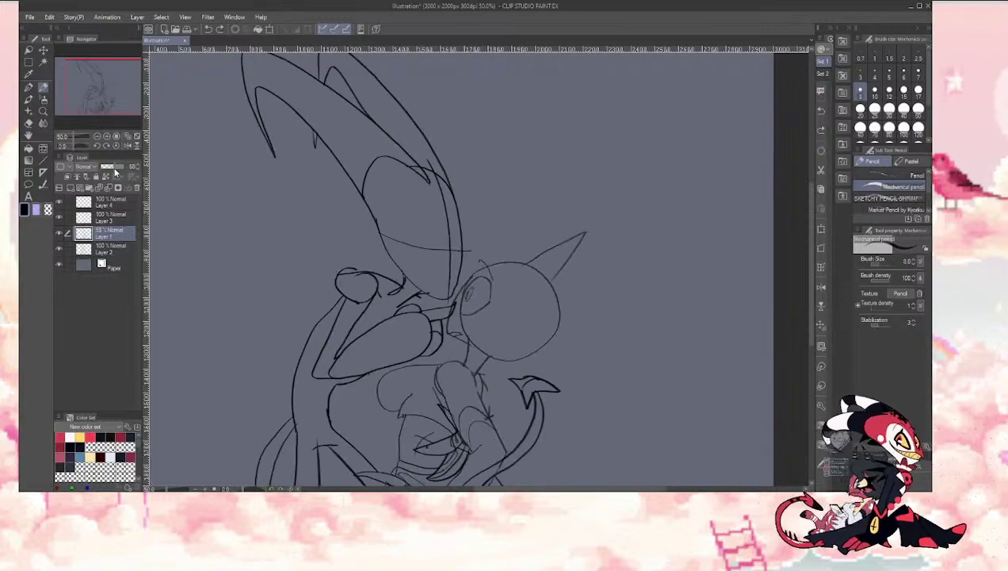
click(106, 136)
drag(98, 85, 103, 87)
drag(115, 167, 108, 170)
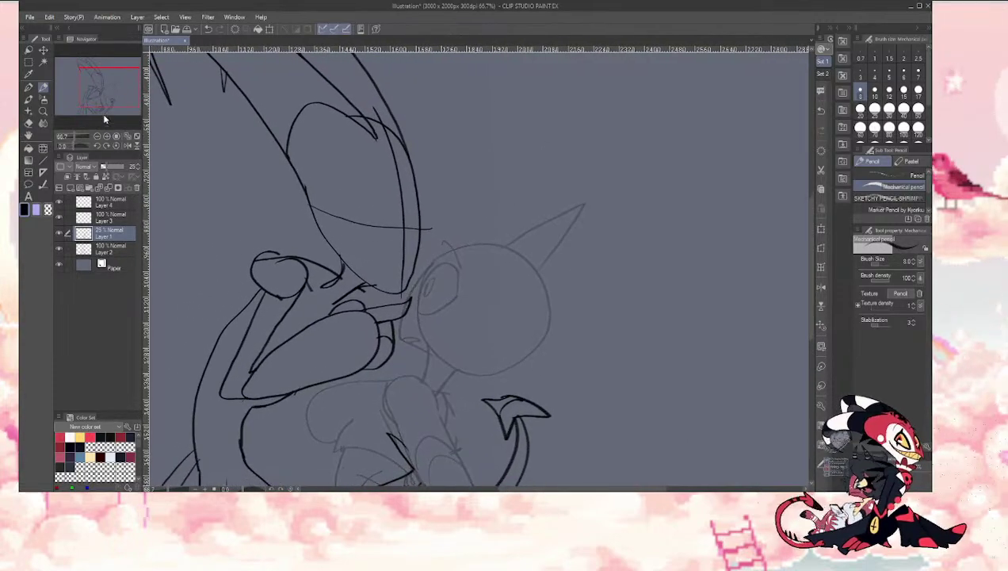
Step: Add a new layer directly above Layer 1, and make Layer 2 the active layer
drag(99, 97, 100, 99)
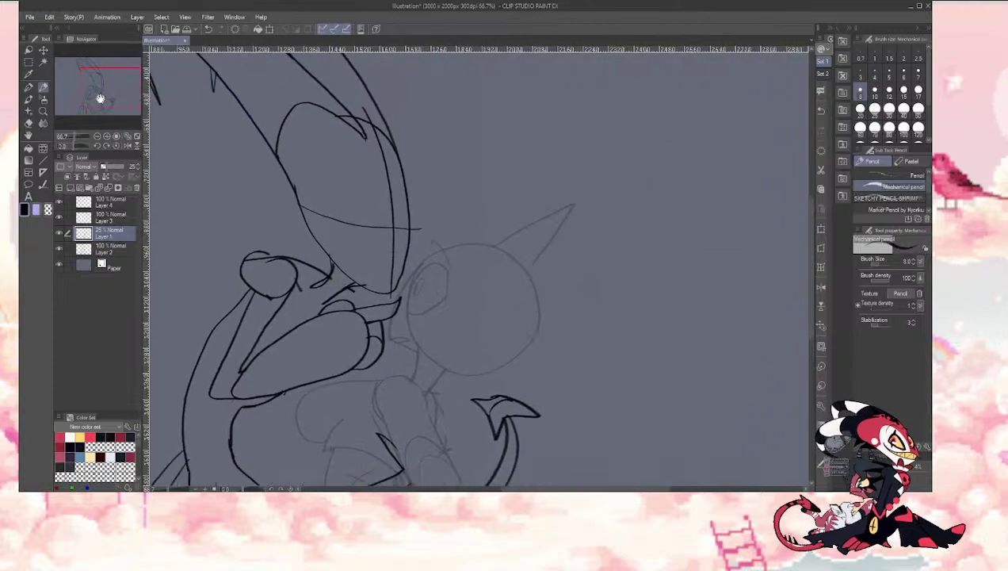
click(68, 187)
click(111, 264)
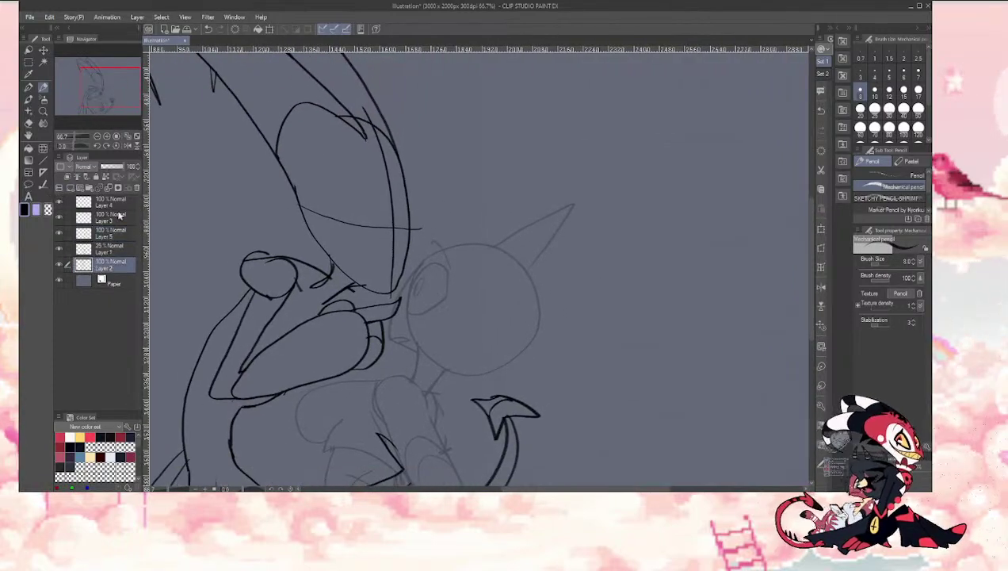
Step: Set the opacity of Layer 2 to 23% and make Layer 5 the active layer
drag(120, 167, 103, 166)
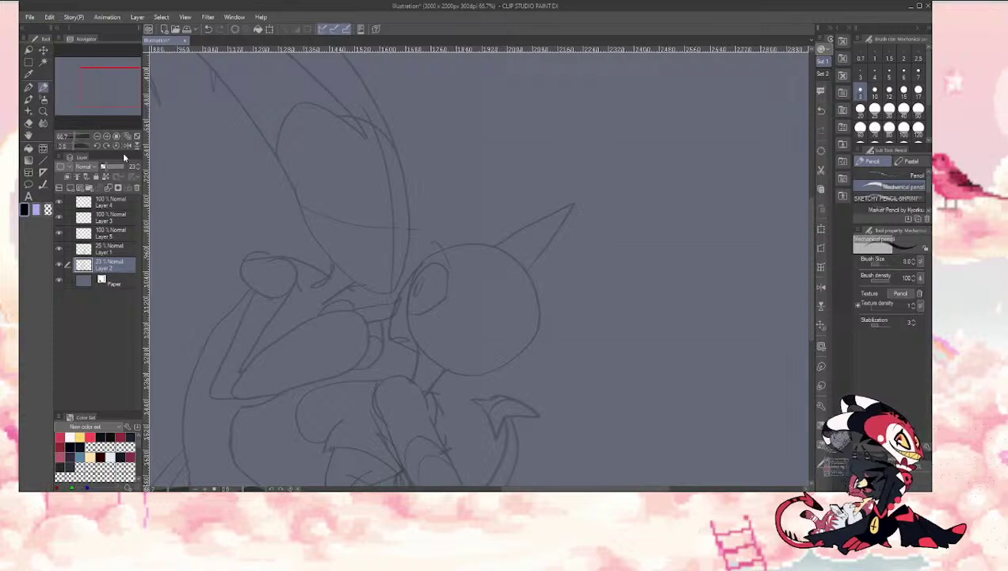
mouse_move(93, 78)
mouse_down()
mouse_move(79, 75)
mouse_move(91, 68)
mouse_move(95, 79)
mouse_up()
click(106, 136)
click(87, 234)
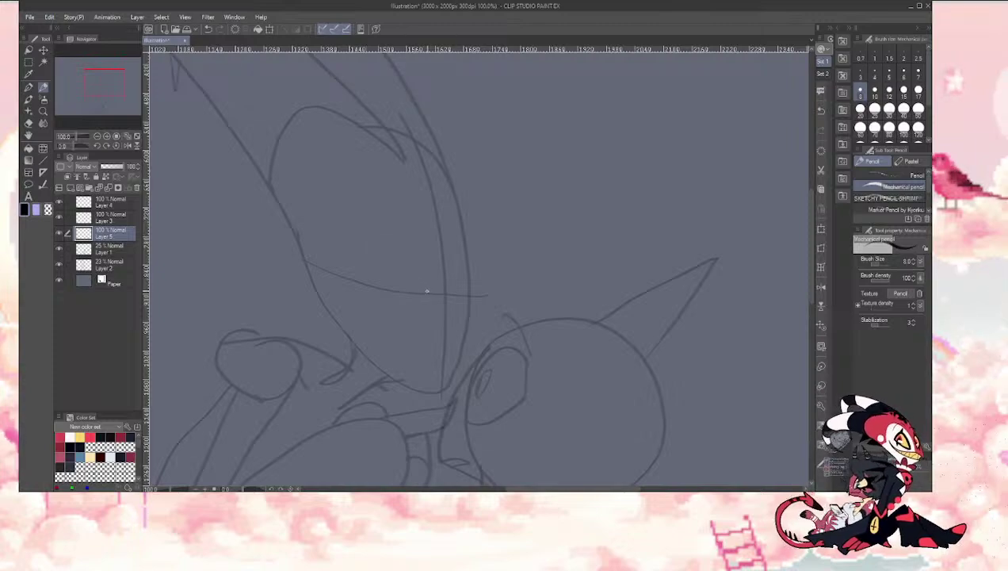
Step: Try a pointed, arched eye outline on the large head with the mechanical pencil at size 6, and undo it
key(bracketleft)
key(bracketleft)
mouse_move(421, 249)
mouse_down()
mouse_move(380, 206)
mouse_move(341, 221)
mouse_move(329, 253)
mouse_move(351, 283)
mouse_move(407, 309)
mouse_move(426, 307)
mouse_move(429, 289)
mouse_move(394, 220)
mouse_move(351, 227)
mouse_move(335, 245)
mouse_move(331, 260)
mouse_move(365, 288)
mouse_up()
key(ctrl+z)
key(ctrl+z)
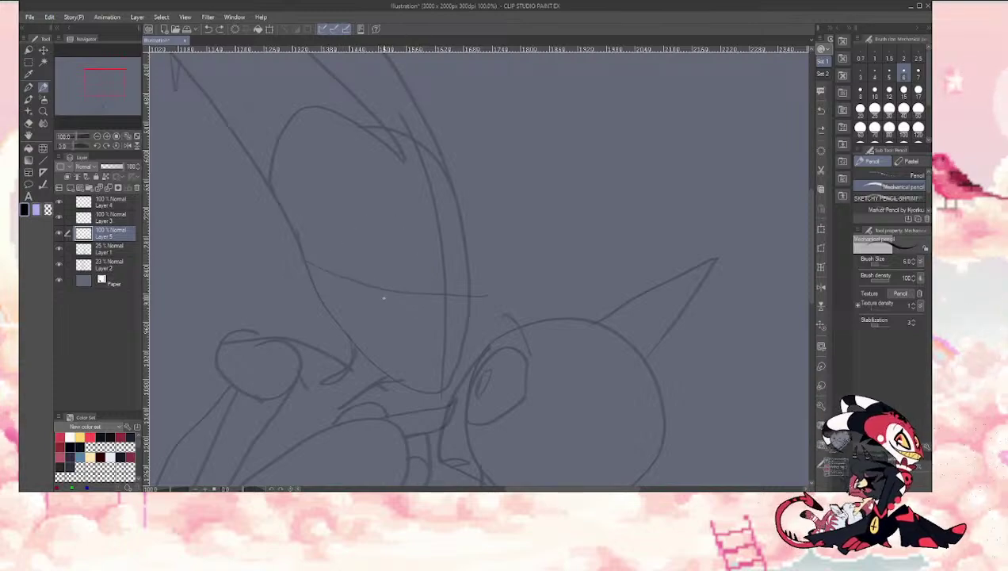
mouse_move(428, 310)
mouse_down()
mouse_move(409, 253)
mouse_move(366, 235)
mouse_up()
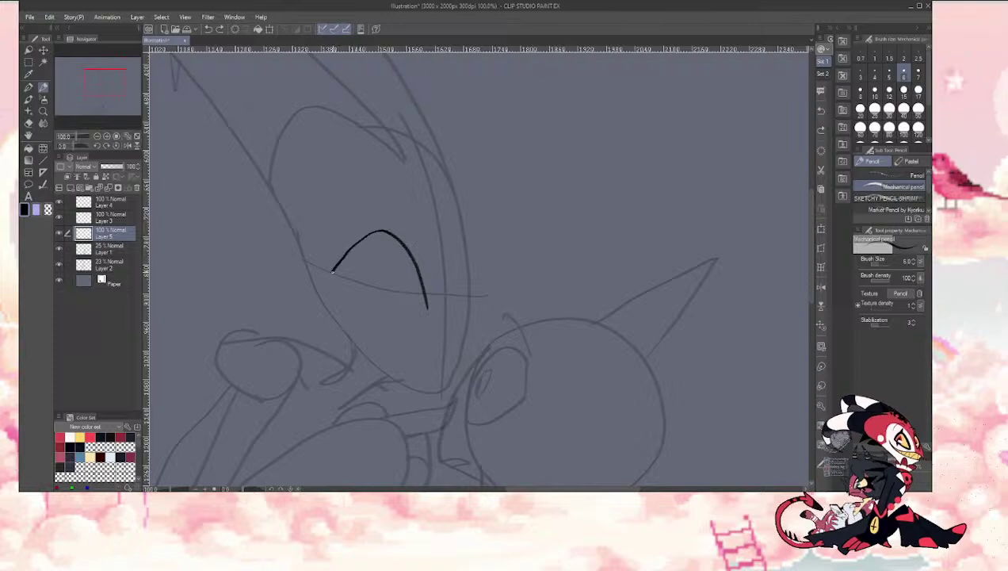
drag(332, 271, 410, 321)
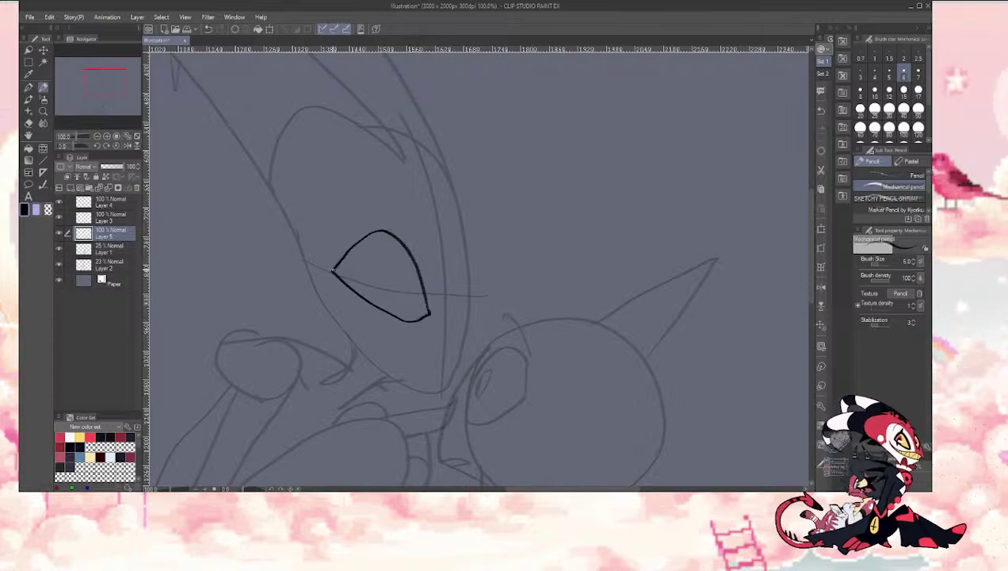
mouse_move(333, 271)
mouse_down()
mouse_move(422, 311)
mouse_move(426, 267)
mouse_move(389, 226)
mouse_move(350, 243)
mouse_move(341, 262)
mouse_move(404, 318)
mouse_move(425, 297)
mouse_move(382, 246)
mouse_move(336, 260)
mouse_move(397, 317)
mouse_move(428, 323)
mouse_up()
key(g)
key(ctrl+z)
key(ctrl+z)
key(ctrl+z)
key(p)
key(ctrl+z)
Step: Try a flatter, slanted eye outline with a black fill on the large head, and undo it
mouse_move(336, 261)
mouse_down()
mouse_move(402, 289)
mouse_move(428, 324)
mouse_up()
key(g)
click(386, 266)
key(ctrl+z)
key(ctrl+z)
key(ctrl+z)
key(ctrl+z)
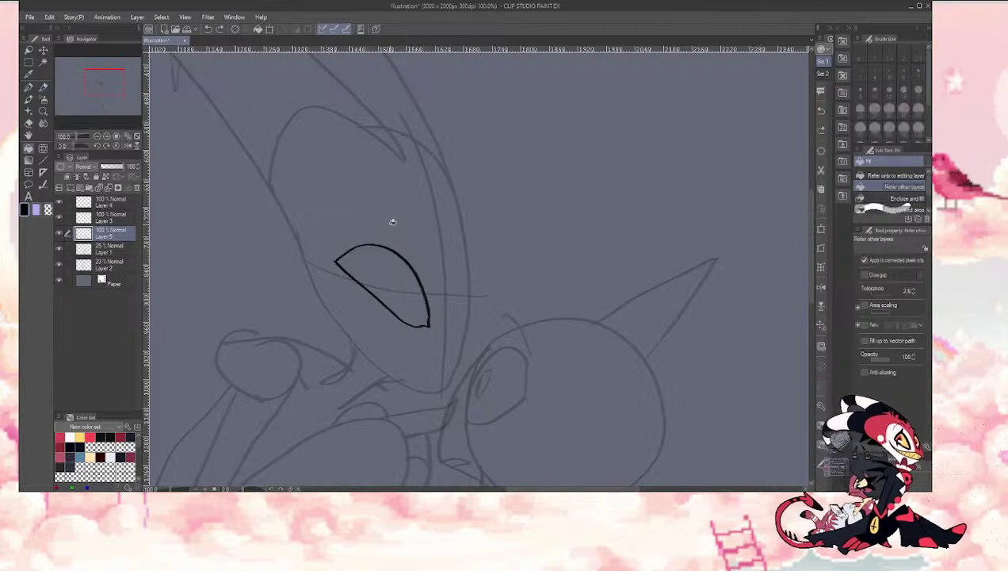
key(p)
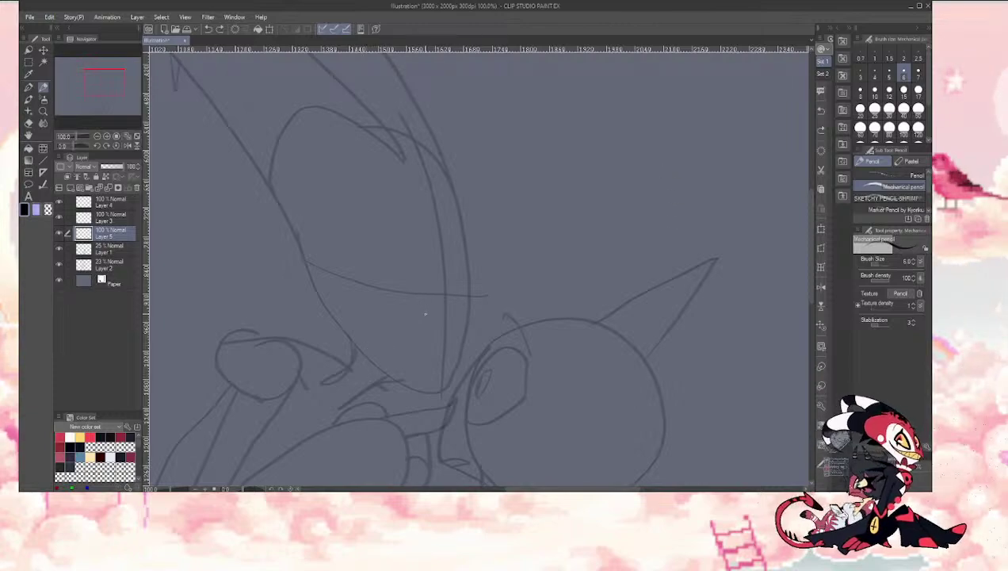
Step: Try an upper eye arc and a pointed snout outline at pencil size 4, and undo the strokes
mouse_move(428, 317)
mouse_down()
mouse_move(426, 284)
mouse_move(398, 240)
mouse_move(357, 238)
mouse_up()
key(ctrl+z)
key(bracketleft)
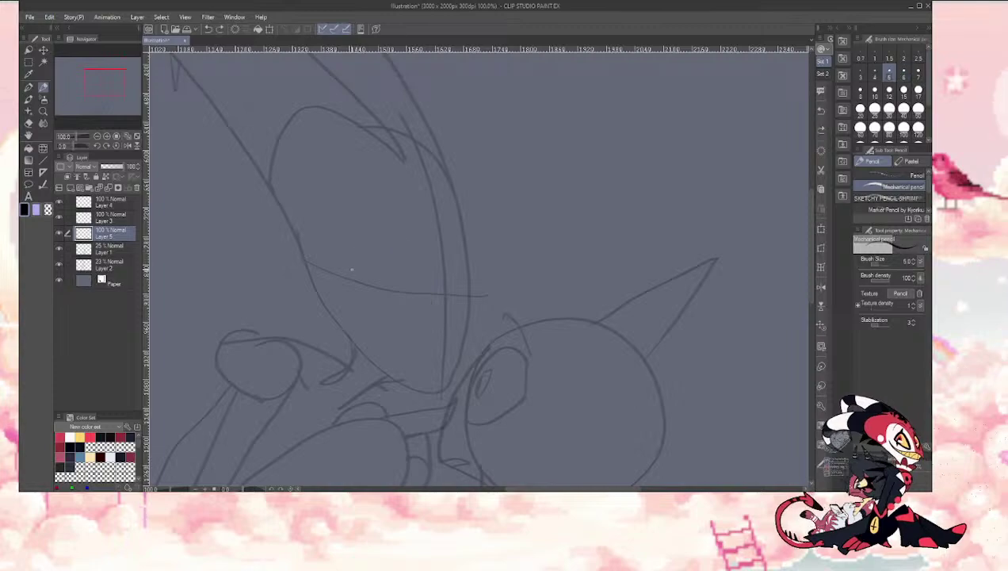
key(bracketleft)
mouse_move(350, 274)
mouse_down()
mouse_move(422, 270)
mouse_move(424, 306)
mouse_move(469, 315)
mouse_move(442, 395)
mouse_move(350, 309)
mouse_up()
key(ctrl+z)
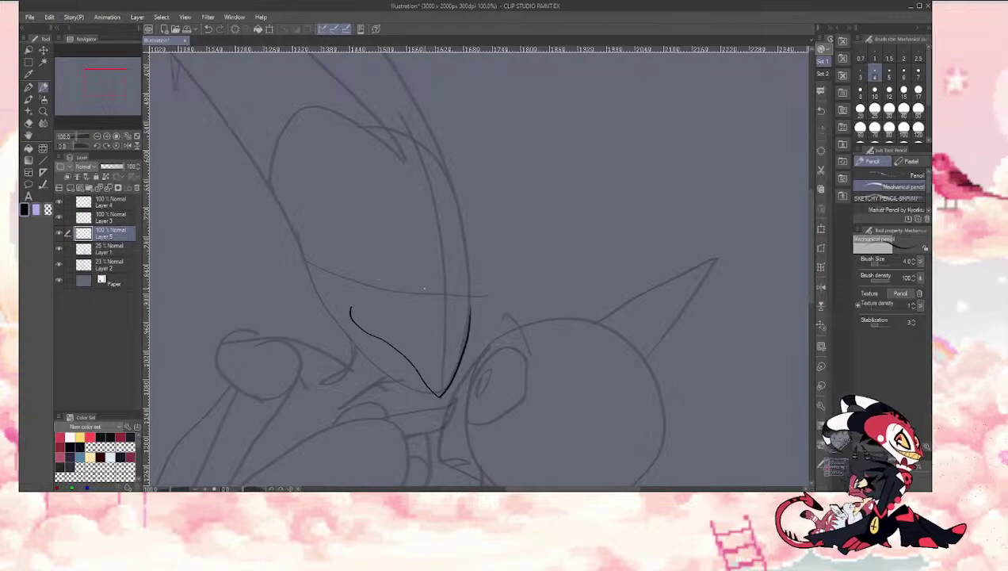
key(ctrl+z)
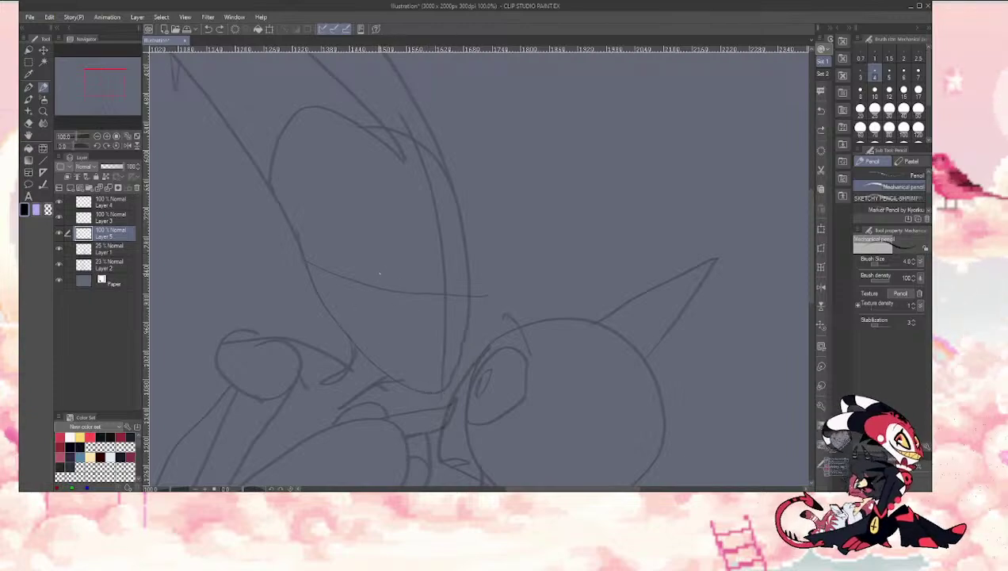
Step: Set the pencil size to 5 and try several near-eye outlines on the large head, undoing each one
key(bracketright)
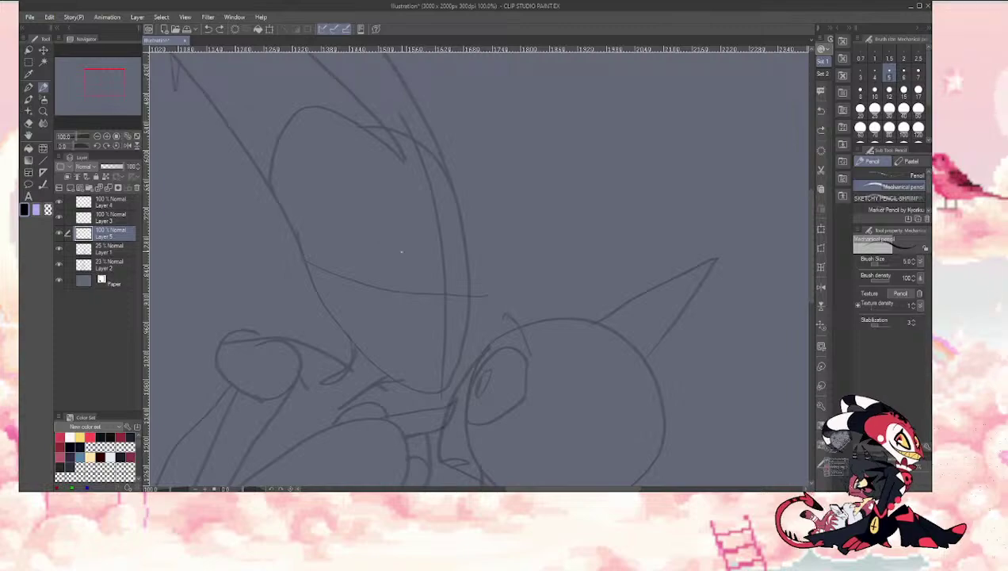
mouse_move(430, 320)
mouse_down()
mouse_move(425, 261)
mouse_move(402, 235)
mouse_up()
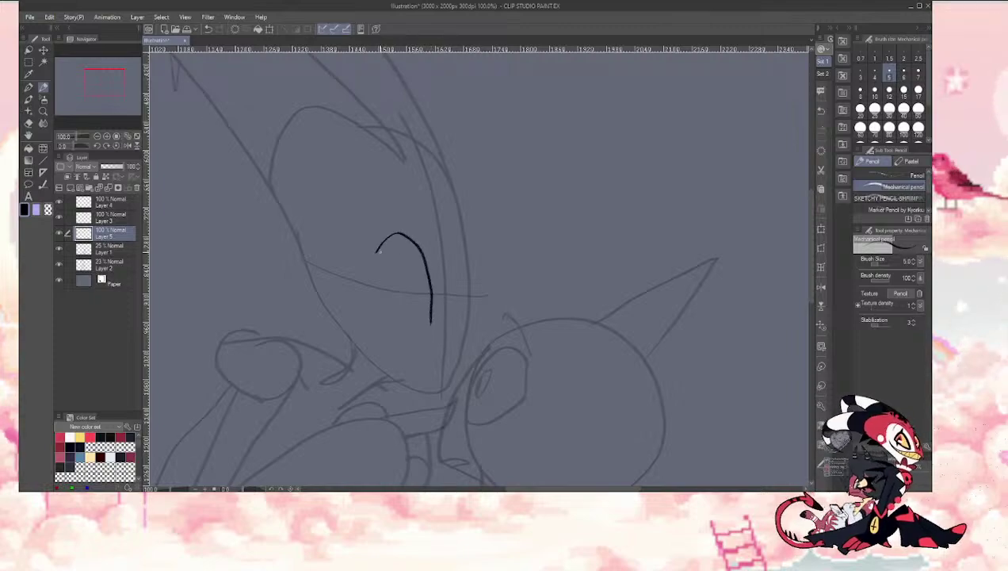
key(ctrl+z)
mouse_move(355, 287)
mouse_down()
mouse_move(395, 246)
mouse_move(425, 305)
mouse_up()
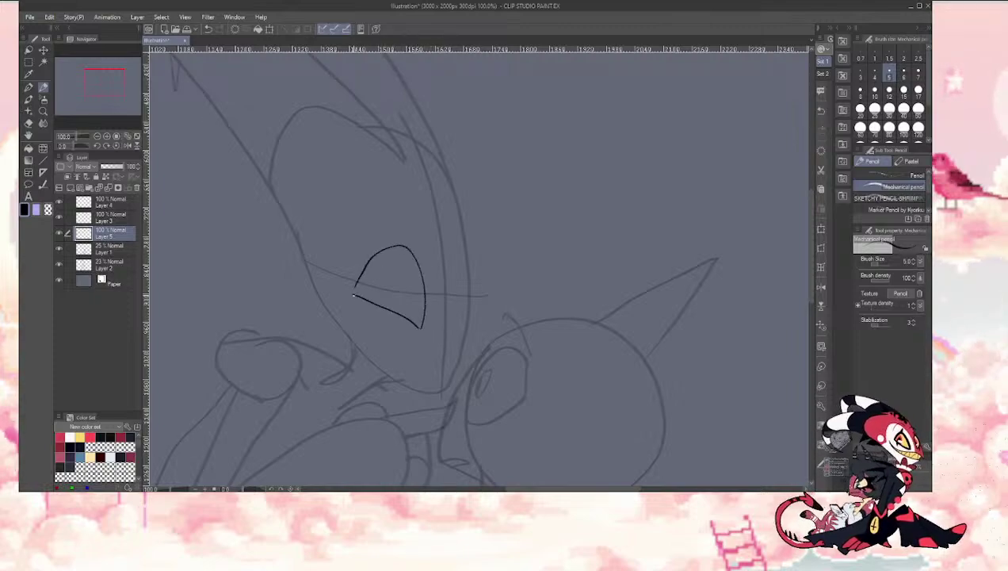
key(ctrl+z)
mouse_move(348, 288)
mouse_down()
mouse_move(427, 317)
mouse_move(377, 320)
mouse_up()
key(ctrl+z)
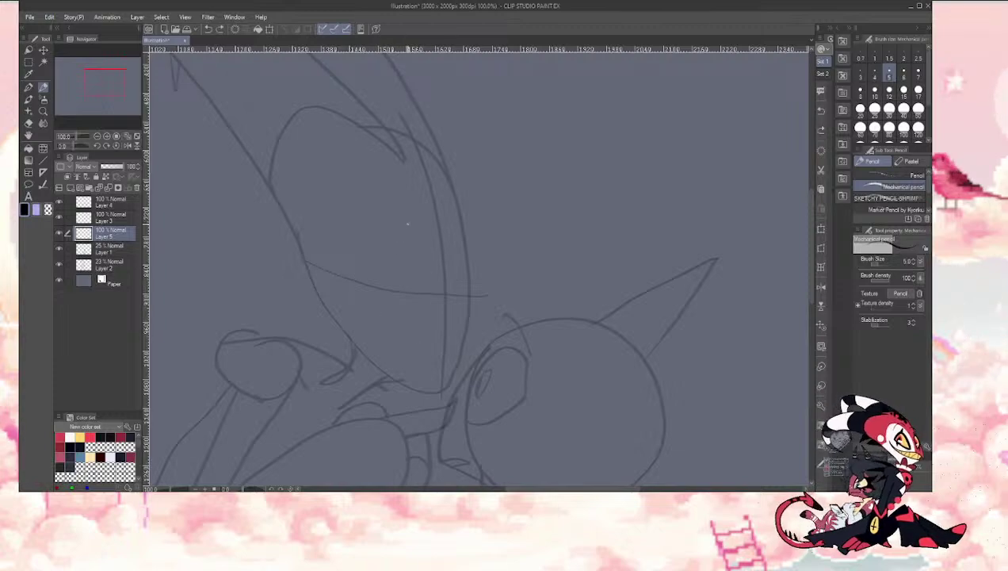
Step: Outline a narrow far eye and a wide rounded near eye on the large head, with a diagonal dividing line across the near eye
mouse_move(455, 261)
mouse_down()
mouse_move(455, 332)
mouse_move(469, 287)
mouse_up()
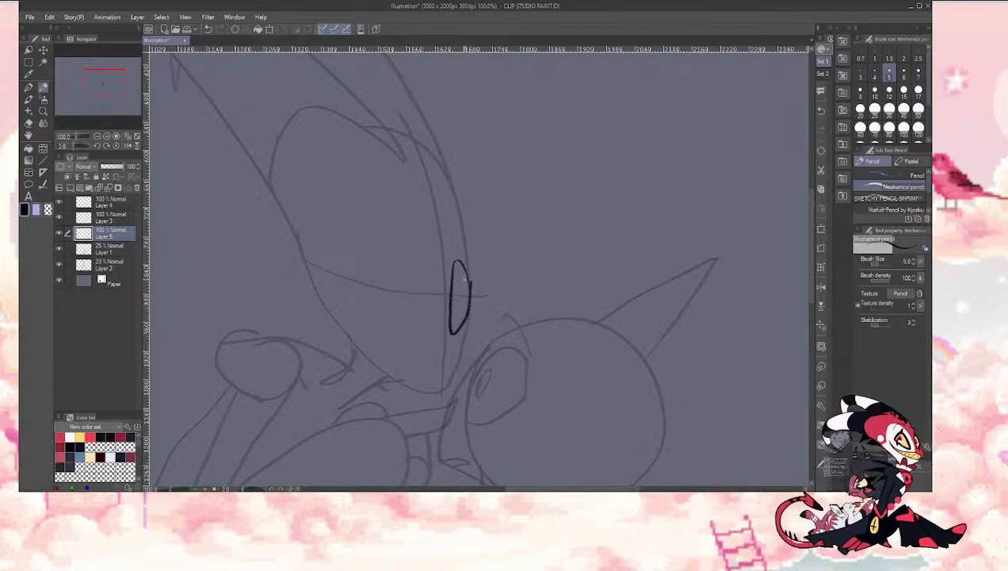
mouse_move(426, 327)
mouse_down()
mouse_move(412, 253)
mouse_move(379, 250)
mouse_move(351, 272)
mouse_move(357, 289)
mouse_move(424, 336)
mouse_up()
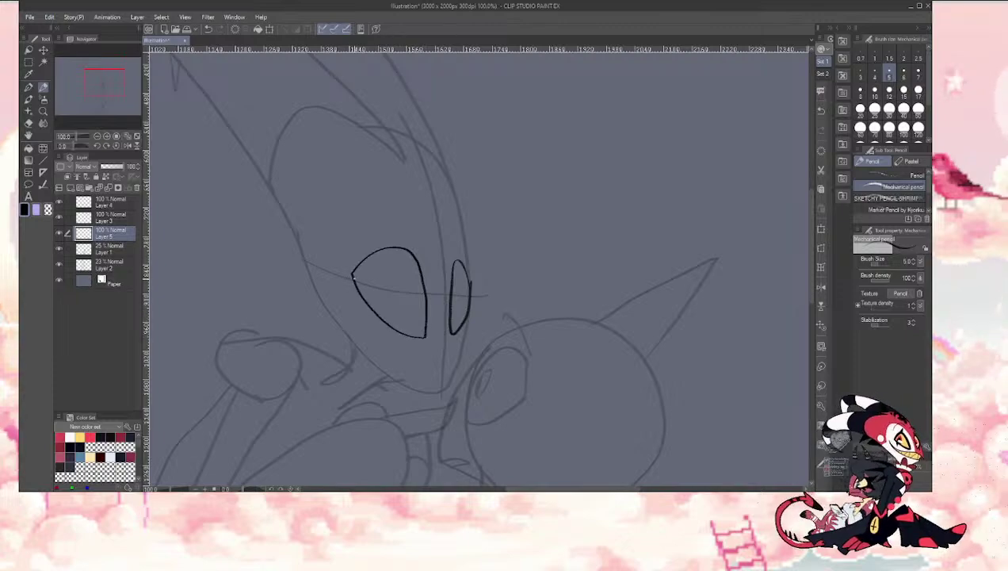
drag(351, 274, 403, 311)
Step: Add a dividing line to the far eye and fill the upper part of both eyes with black
key(g)
click(404, 258)
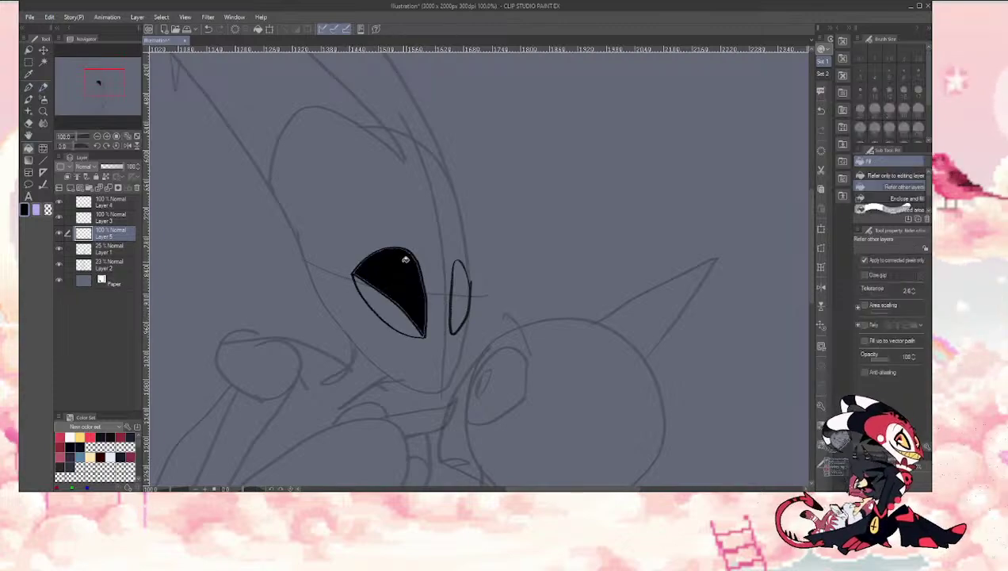
key(p)
key(g)
click(460, 298)
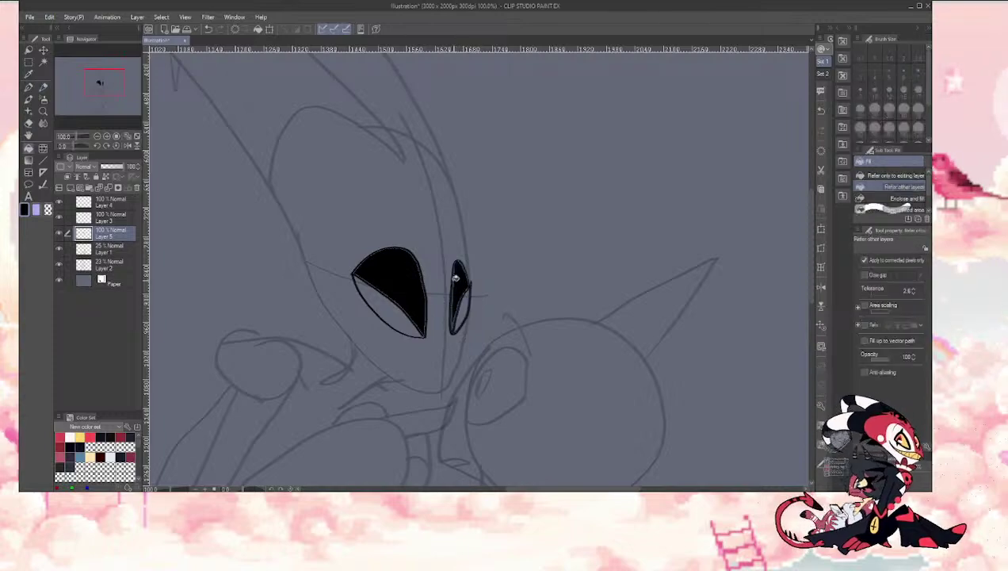
key(p)
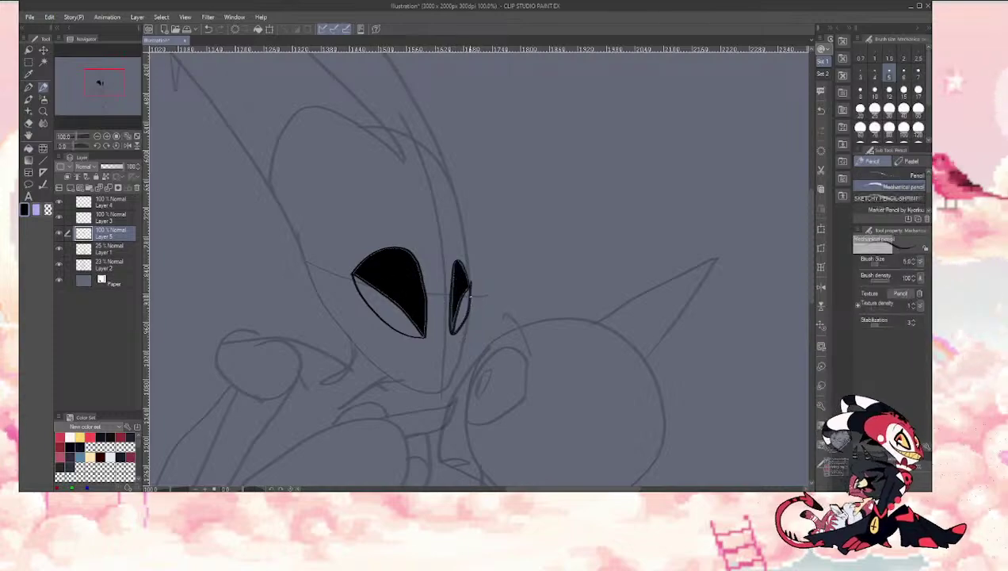
Step: Try a pointed snout outline running below both eyes, compare it by undoing and redoing, and remove it
drag(468, 299, 458, 367)
drag(361, 317, 341, 287)
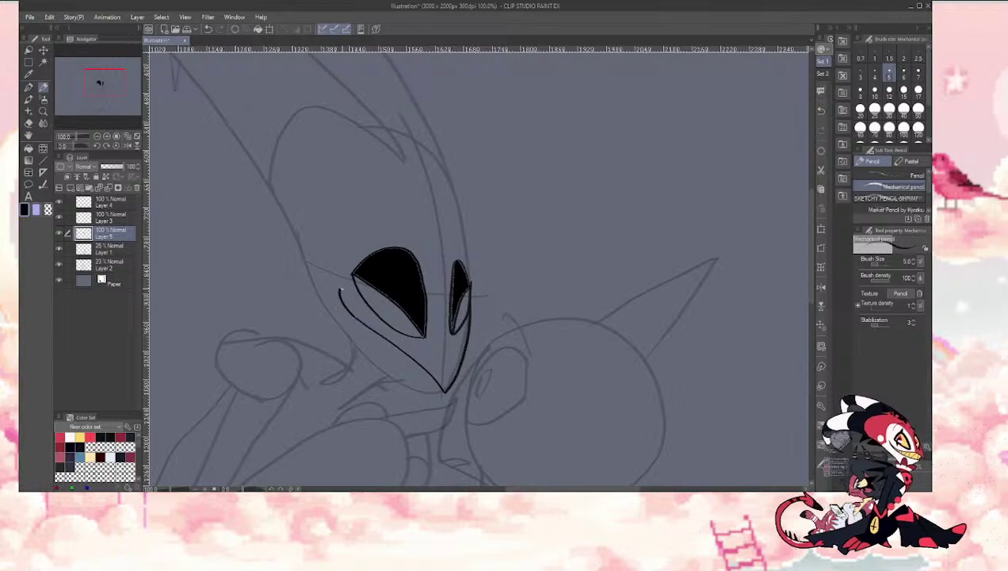
key(ctrl+z)
key(ctrl+z)
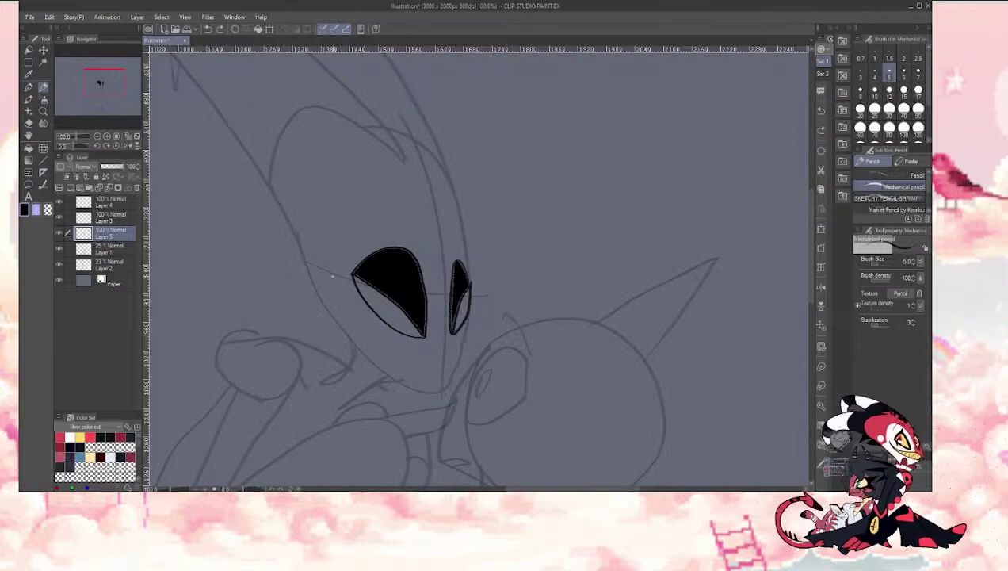
key(ctrl+y)
key(ctrl+y)
key(ctrl+z)
key(ctrl+z)
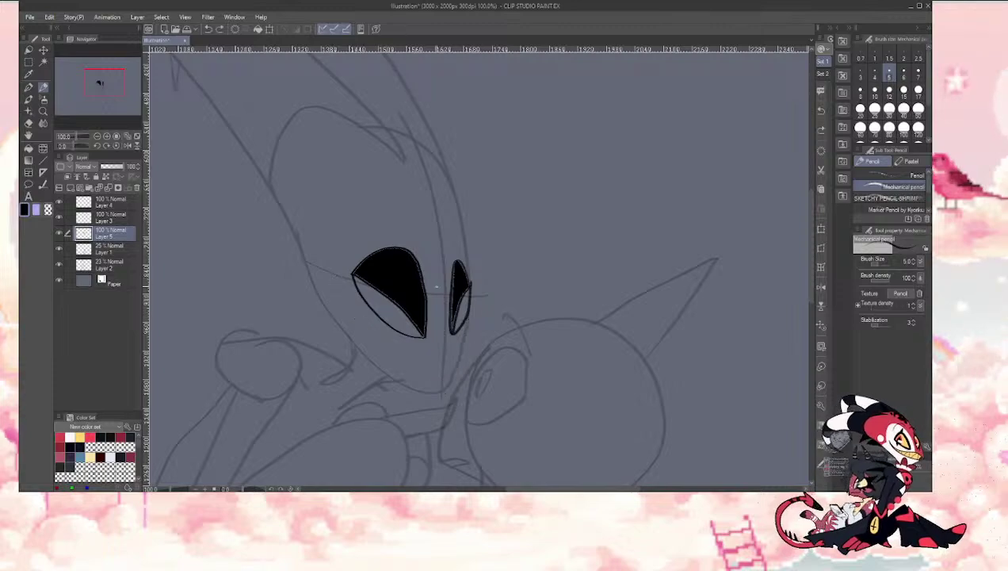
Step: Sketch angled brow marks above both eyes of the large head, undoing unsuccessful strokes
drag(371, 246, 384, 237)
key(ctrl+z)
mouse_move(448, 227)
mouse_down()
mouse_move(473, 261)
mouse_move(442, 246)
mouse_move(461, 238)
mouse_up()
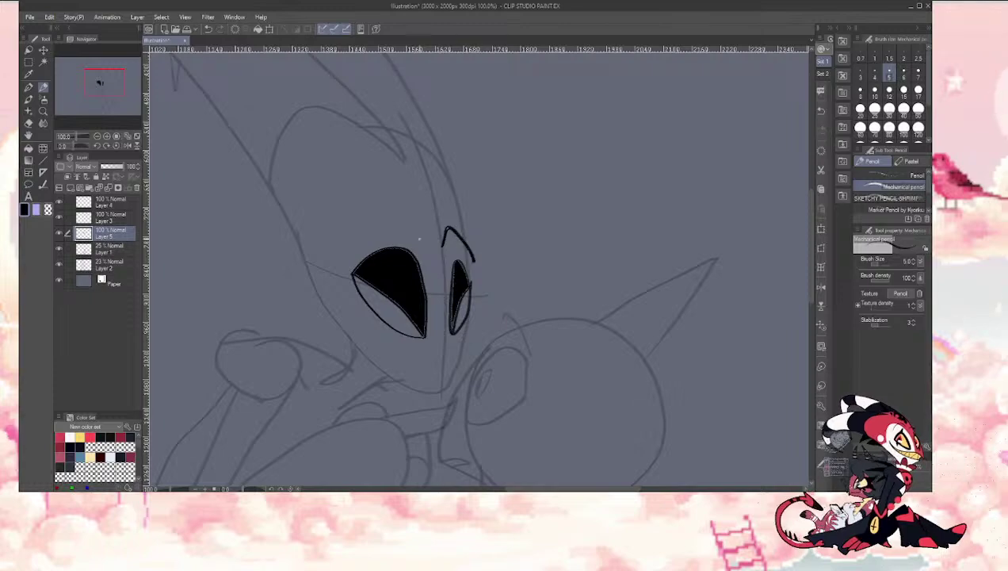
mouse_move(378, 230)
mouse_down()
mouse_move(426, 264)
mouse_move(429, 244)
mouse_up()
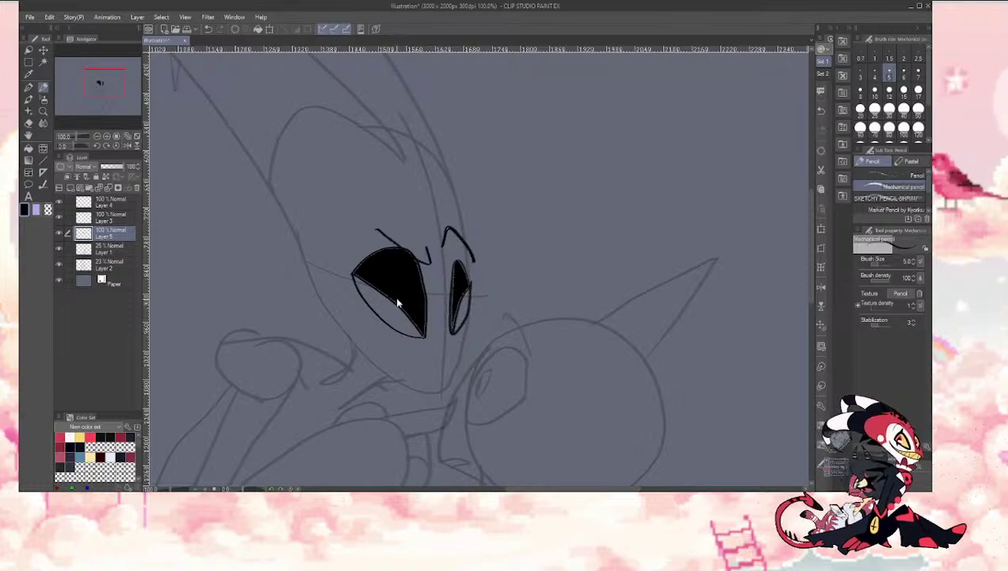
key(ctrl+z)
key(ctrl+z)
Step: Erase a diagonal strip across the top of the near eye's black fill with the hard eraser at sizes 10 and 17
key(e)
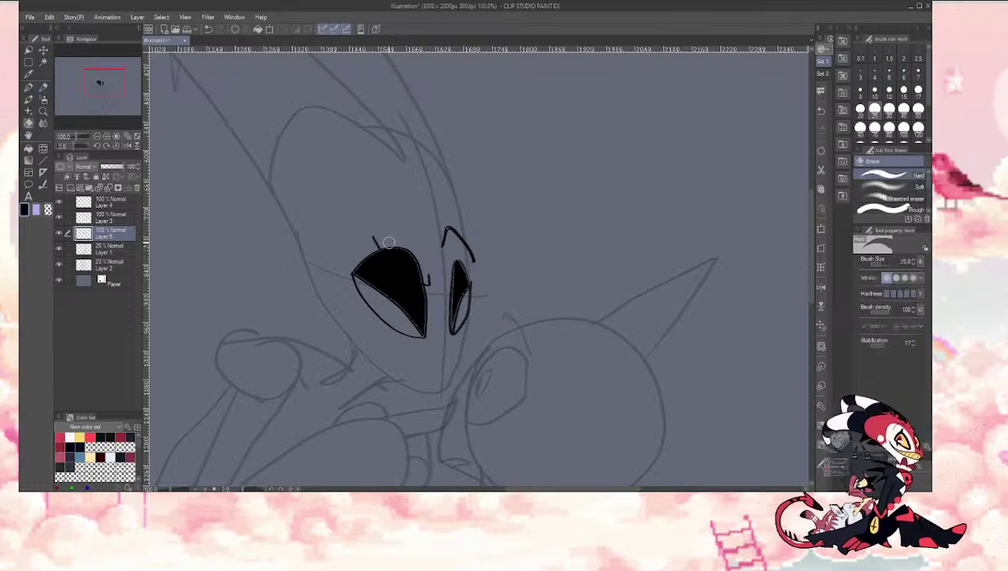
click(874, 90)
drag(386, 248, 409, 275)
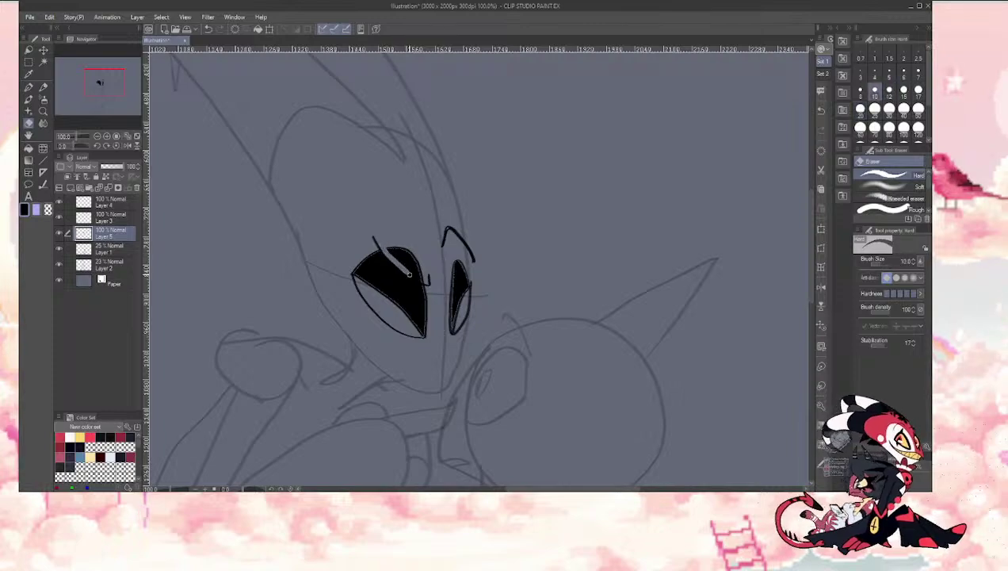
click(919, 90)
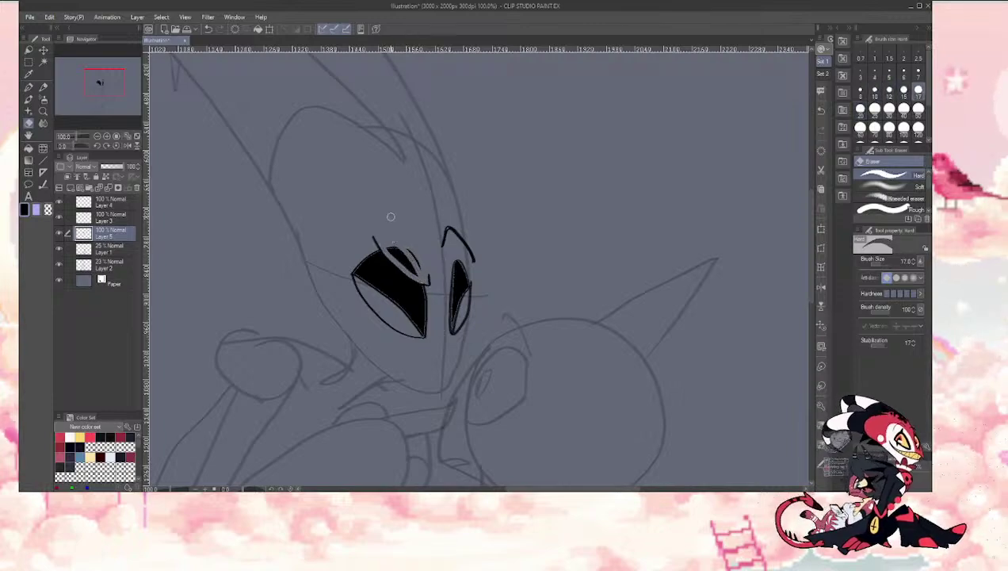
drag(384, 234, 415, 273)
Step: Undo the erasing, brow marks, black fills and outlines of both eyes on Layer 5
key(ctrl+z)
key(ctrl+z)
key(ctrl+z)
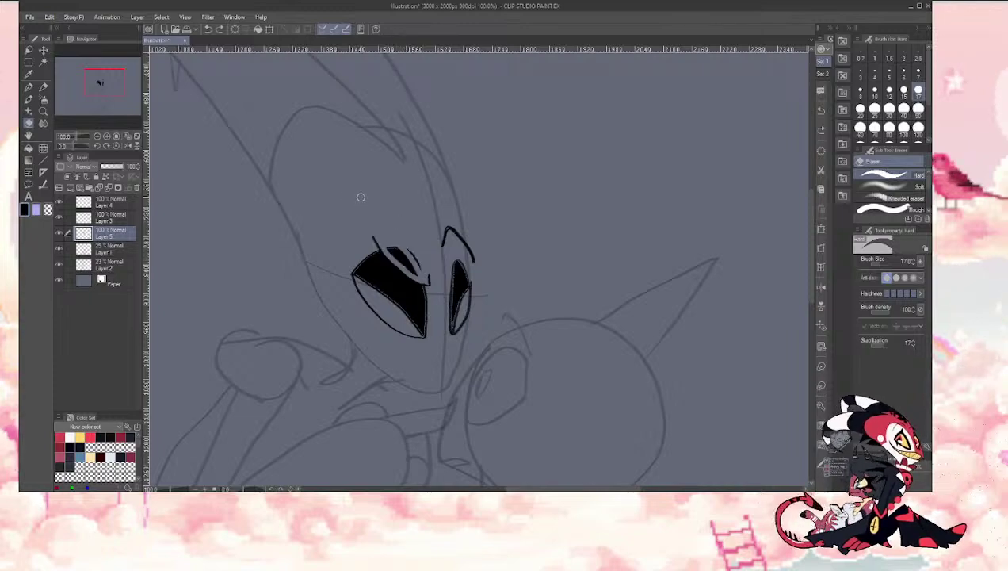
key(ctrl+z)
key(ctrl+z)
key(ctrl+z)
key(ctrl+z)
key(ctrl+z)
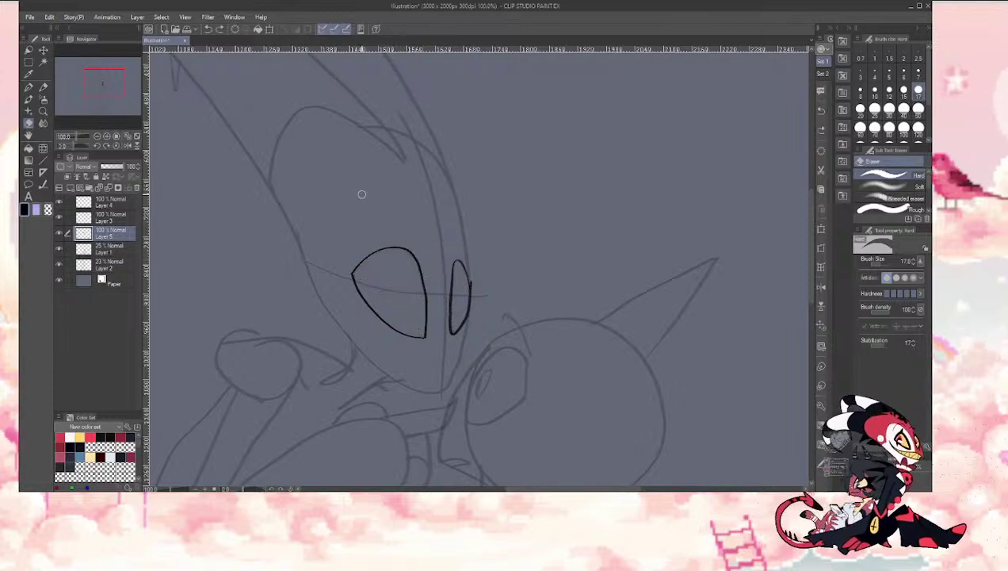
key(ctrl+z)
Step: Draw a short teardrop-shaped far eye and a slanted almond-shaped near eye on the large head, undoing unsuccessful strokes
key(p)
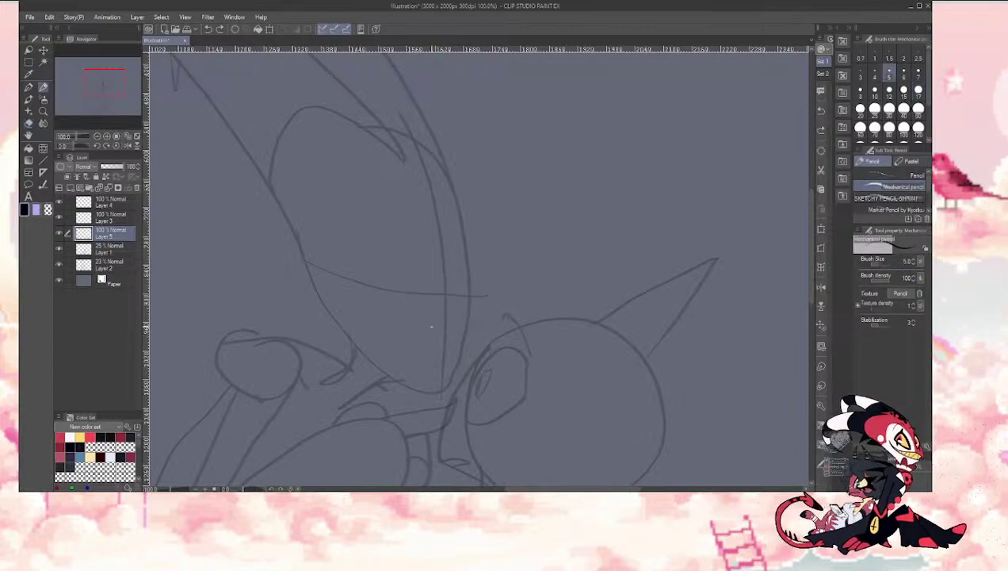
drag(458, 273, 470, 295)
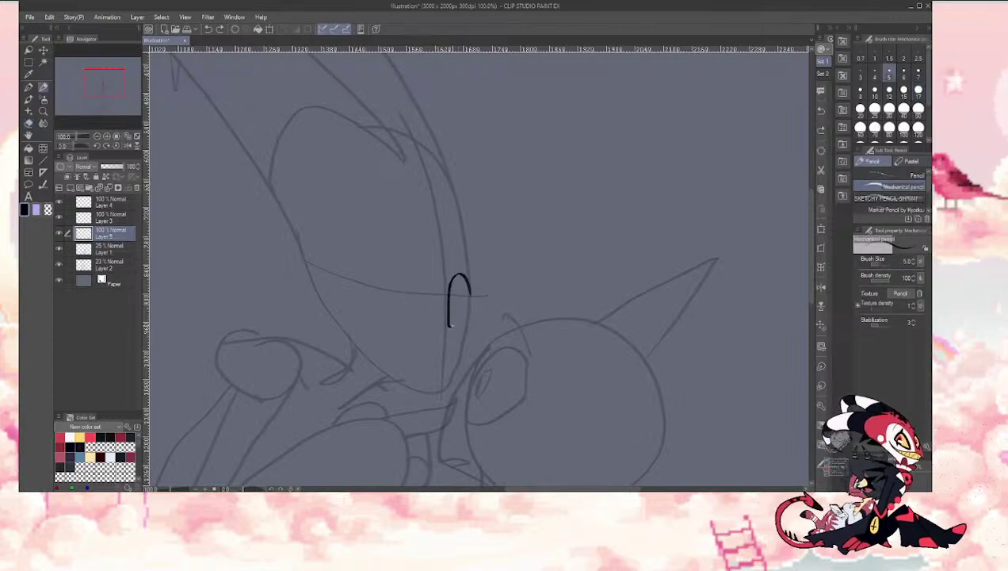
mouse_move(429, 321)
mouse_down()
mouse_move(419, 271)
mouse_move(397, 253)
mouse_move(364, 263)
mouse_move(358, 288)
mouse_move(394, 320)
mouse_move(428, 331)
mouse_move(386, 264)
mouse_move(349, 268)
mouse_move(373, 304)
mouse_up()
key(ctrl+z)
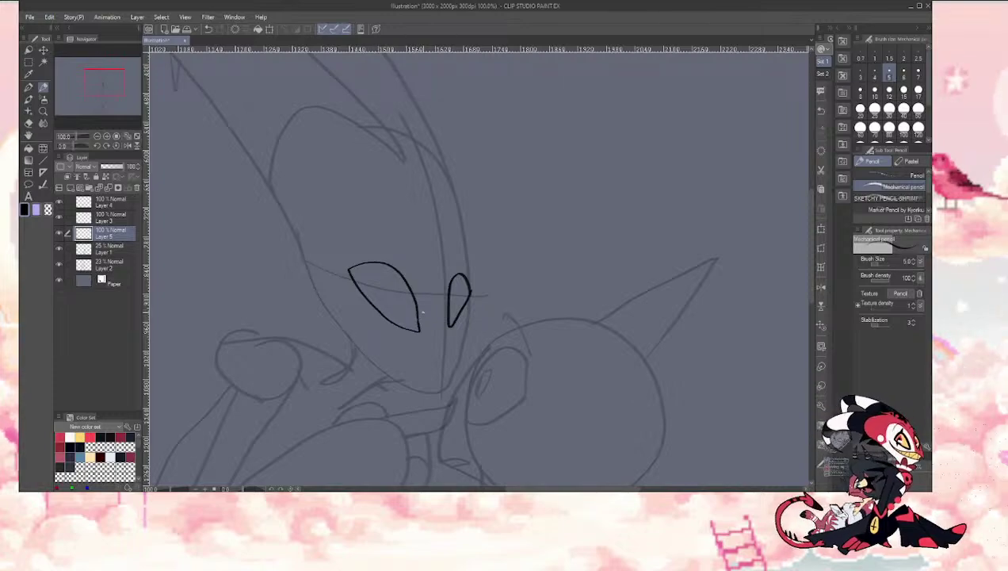
Step: Select the near eye with a rectangle, shift it slightly toward the far eye, and clear the selection
key(m)
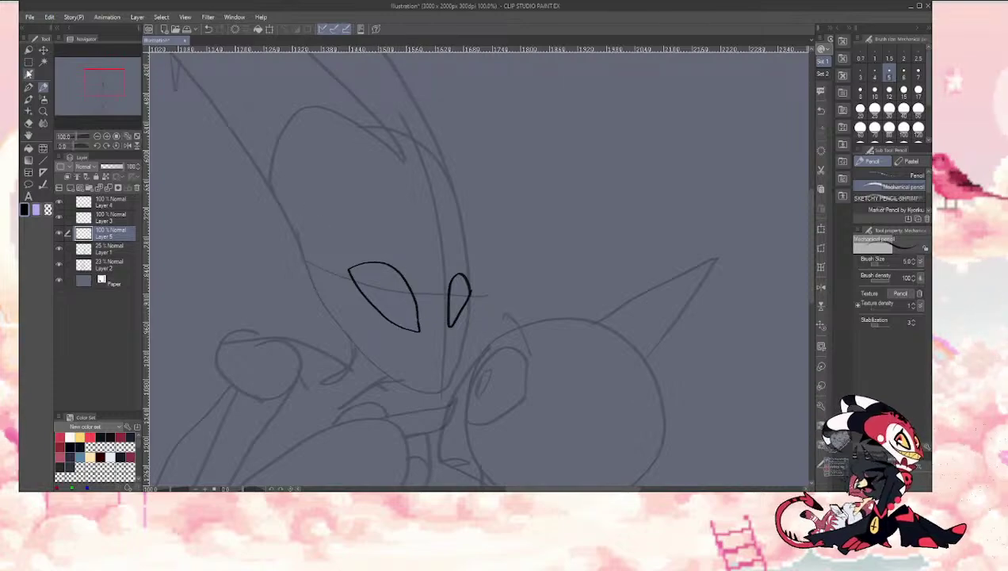
drag(304, 199, 431, 358)
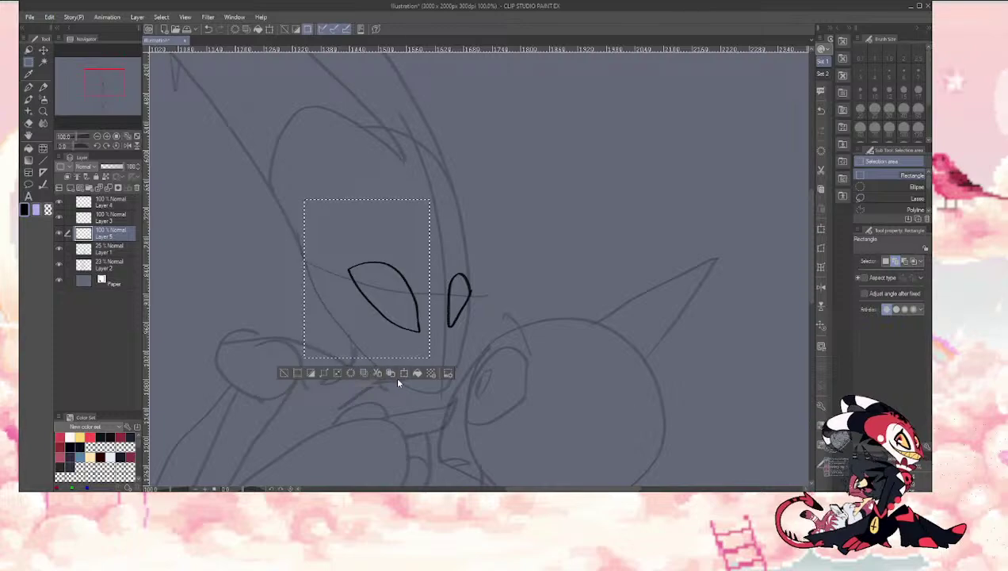
click(395, 373)
drag(353, 312, 364, 310)
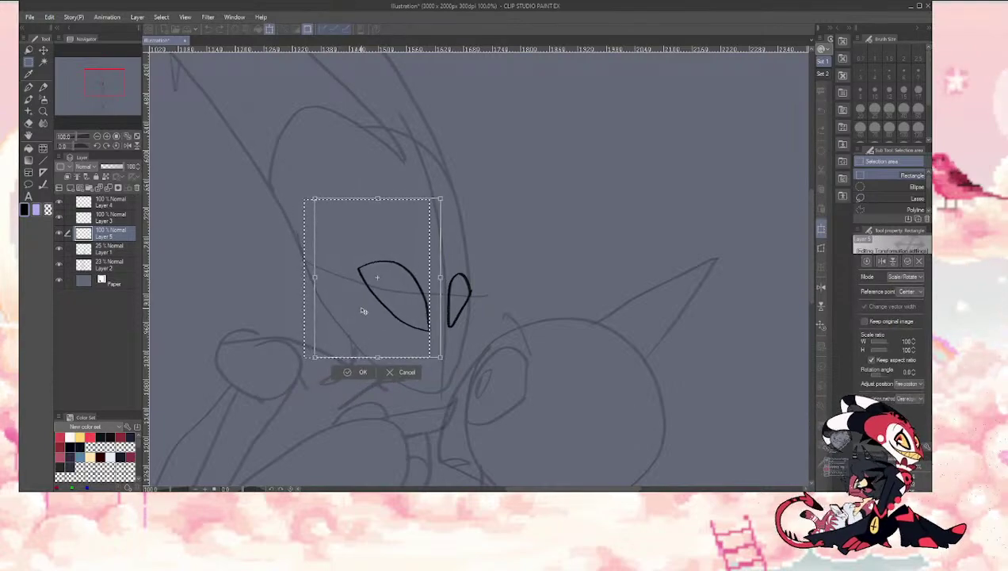
click(351, 370)
key(ctrl+d)
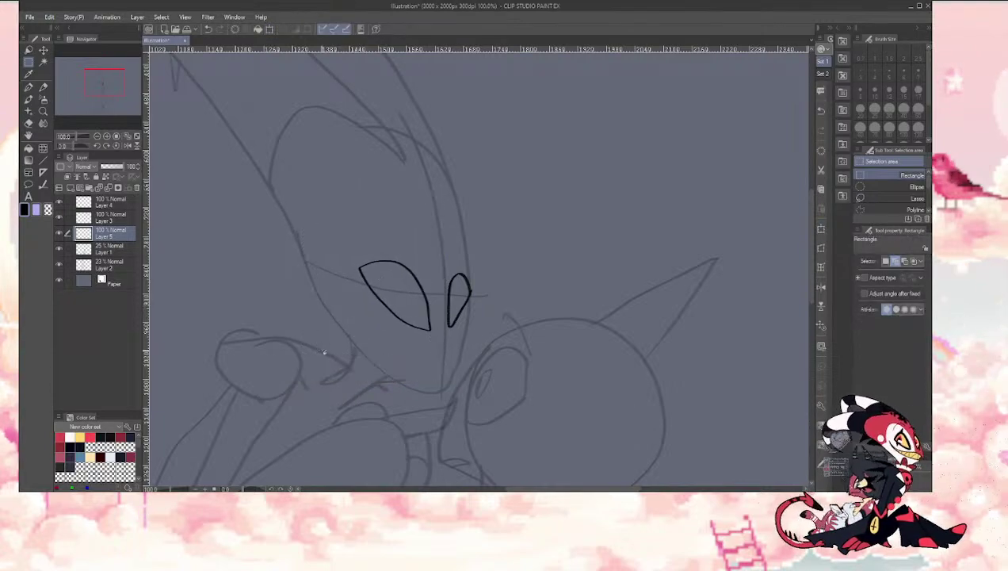
Step: Draw a curved lid line inside the near eye, fill the area above it black and thicken the eye's inner outline
click(104, 135)
key(p)
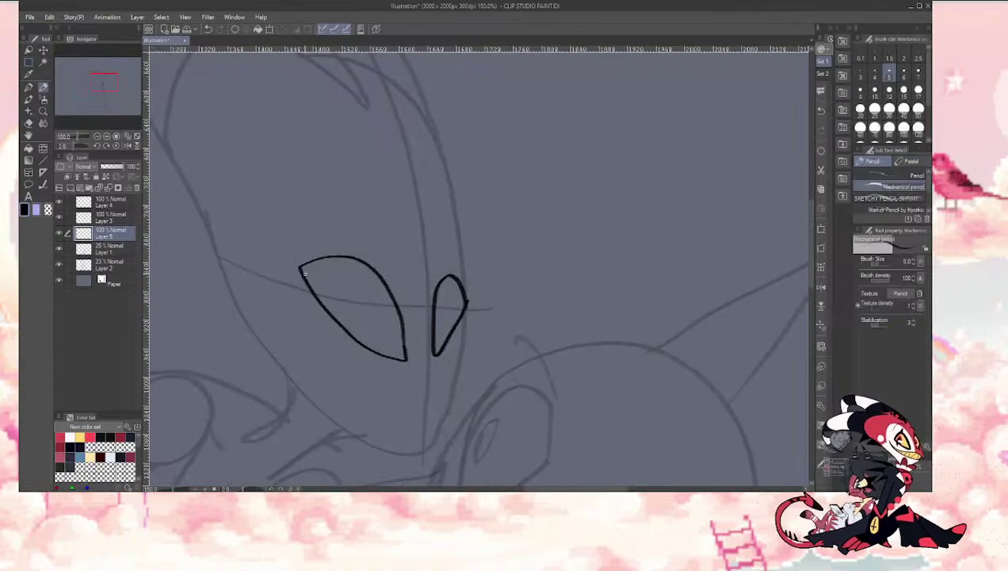
mouse_move(300, 267)
mouse_down()
mouse_move(329, 278)
mouse_move(403, 352)
mouse_move(394, 326)
mouse_move(332, 275)
mouse_move(302, 268)
mouse_move(354, 335)
mouse_move(405, 360)
mouse_move(365, 340)
mouse_move(314, 283)
mouse_up()
key(ctrl+z)
key(g)
click(327, 264)
key(p)
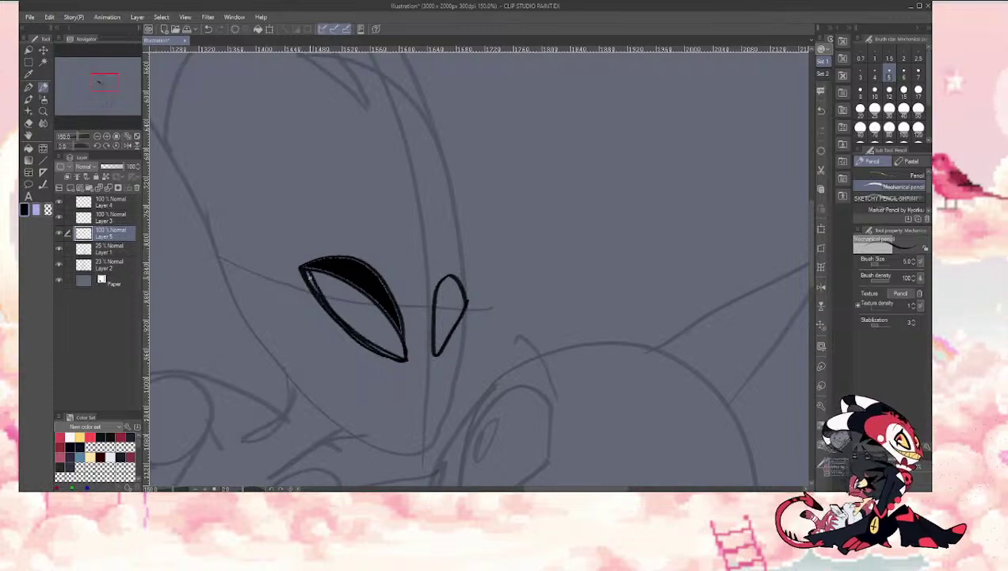
mouse_move(402, 359)
mouse_down()
mouse_move(392, 311)
mouse_move(403, 354)
mouse_up()
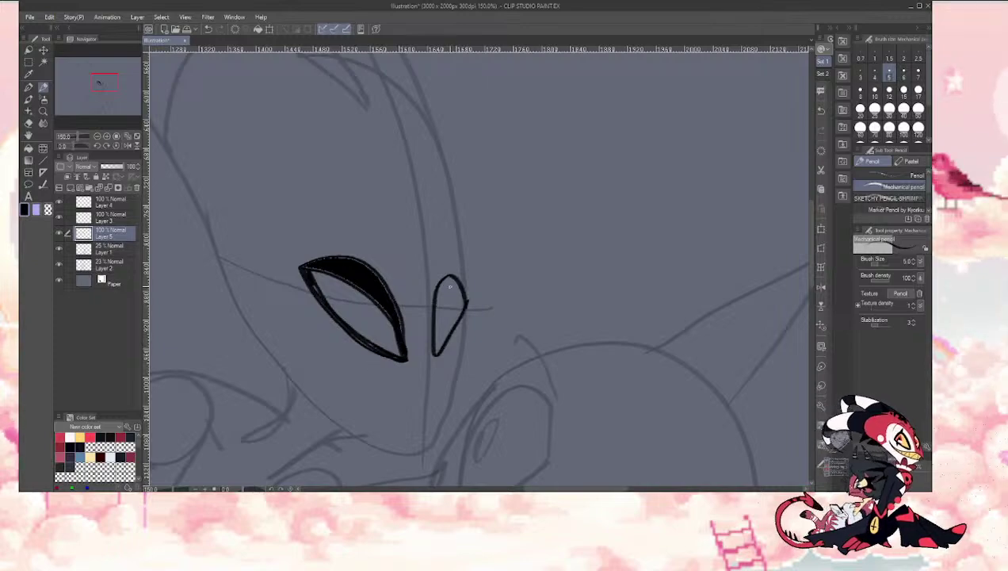
Step: Draw angled brow lines above the far and near eyes of the large head
drag(465, 275, 427, 257)
drag(305, 234, 398, 284)
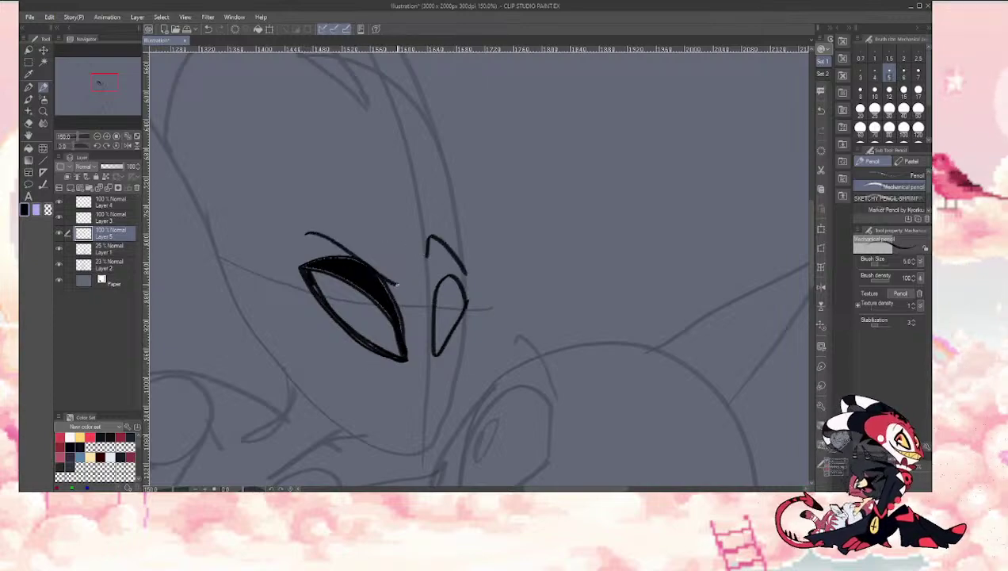
Step: Draw a curved lid line inside the far eye at brush size 3 and fill the area above it black, undoing unsuccessful strokes
key(bracketleft)
key(bracketleft)
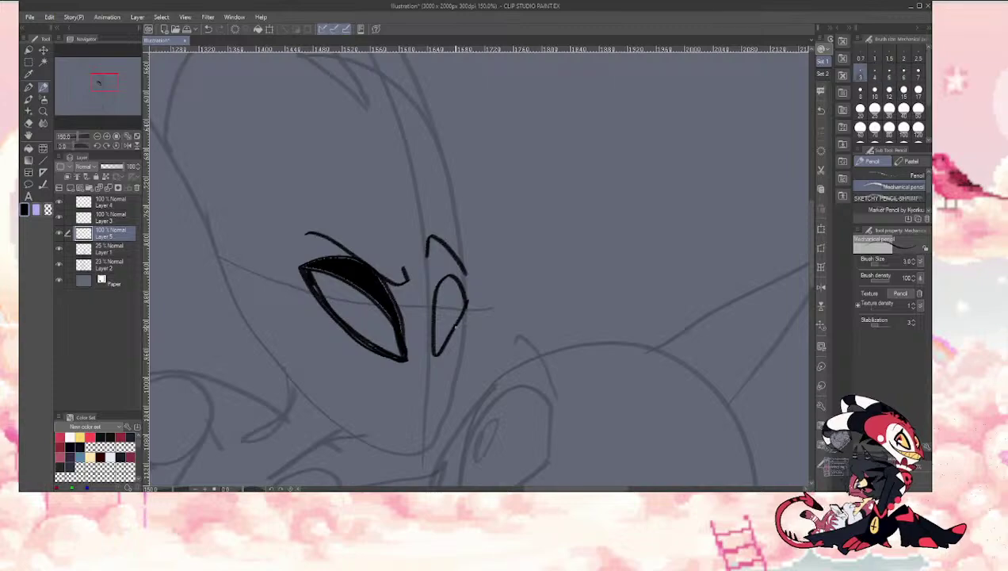
mouse_move(454, 323)
mouse_down()
mouse_move(449, 303)
mouse_move(455, 327)
mouse_move(433, 312)
mouse_up()
key(ctrl+z)
key(ctrl+z)
key(ctrl+z)
key(g)
click(446, 289)
key(p)
key(g)
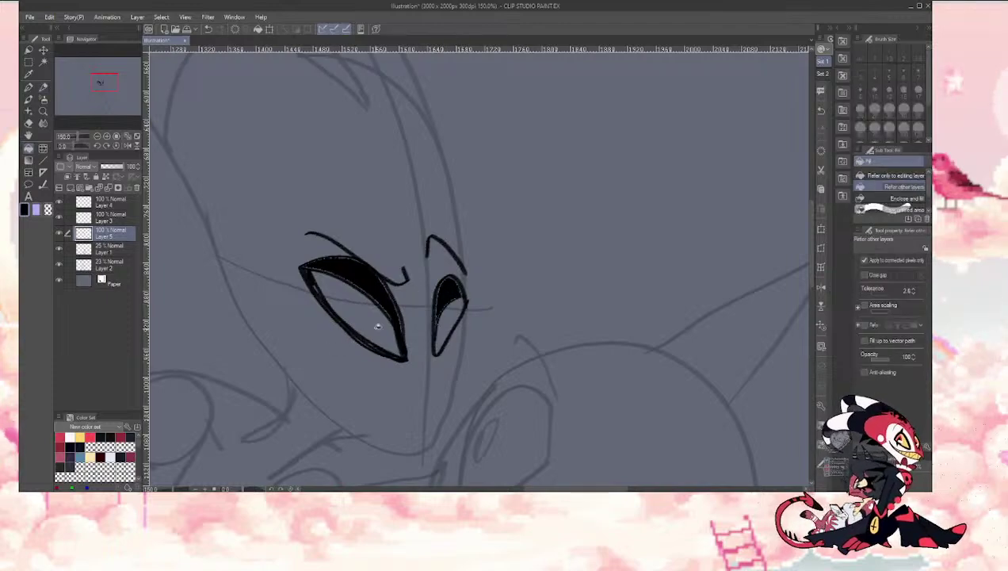
Step: Draw narrow slit pupils in the far and near eyes with the pencil
key(p)
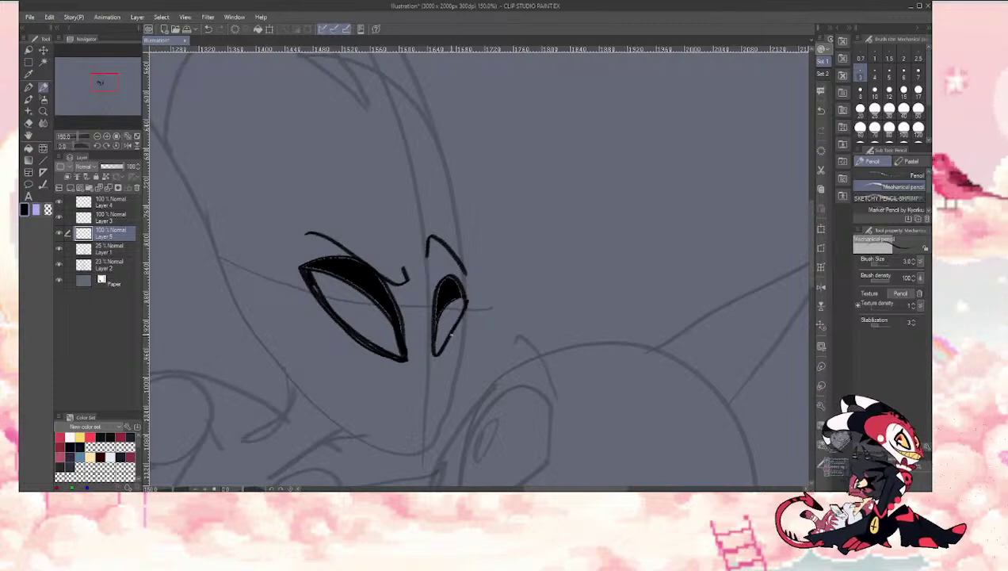
drag(445, 309, 443, 334)
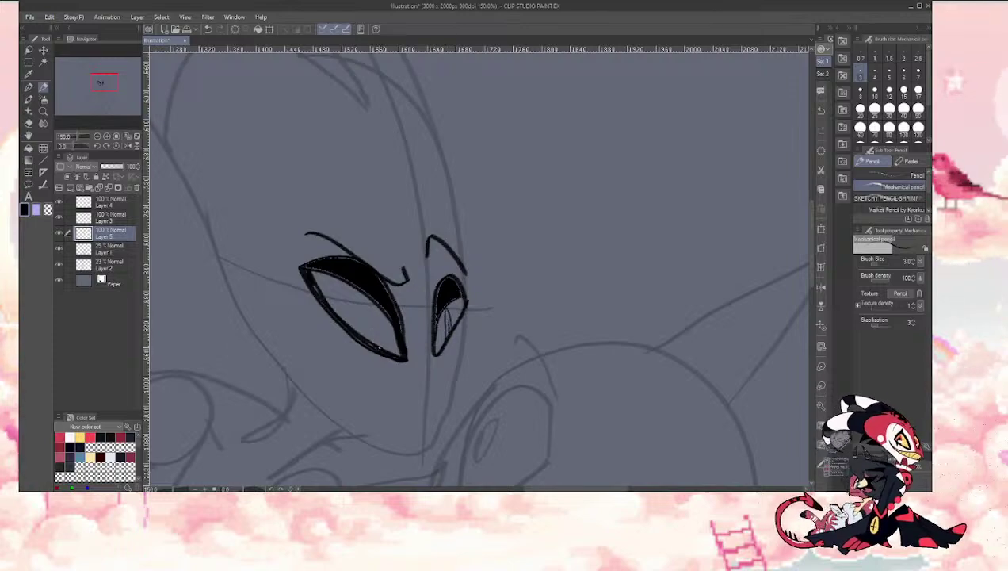
mouse_move(380, 315)
mouse_down()
mouse_move(378, 345)
mouse_move(388, 349)
mouse_up()
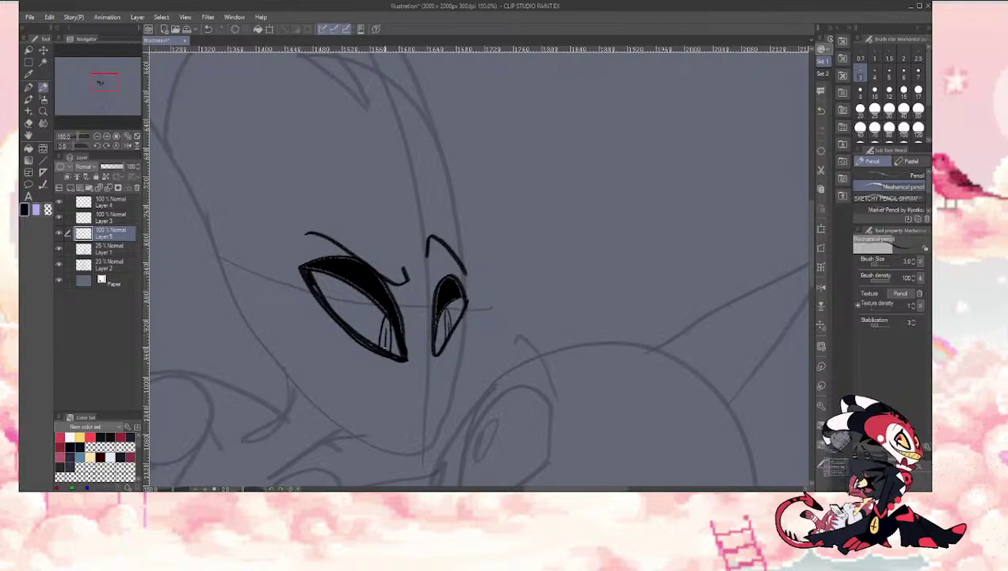
Step: Add pointed marks above and below both eyes at brush size 4, filling the one beneath the near eye black
key(bracketright)
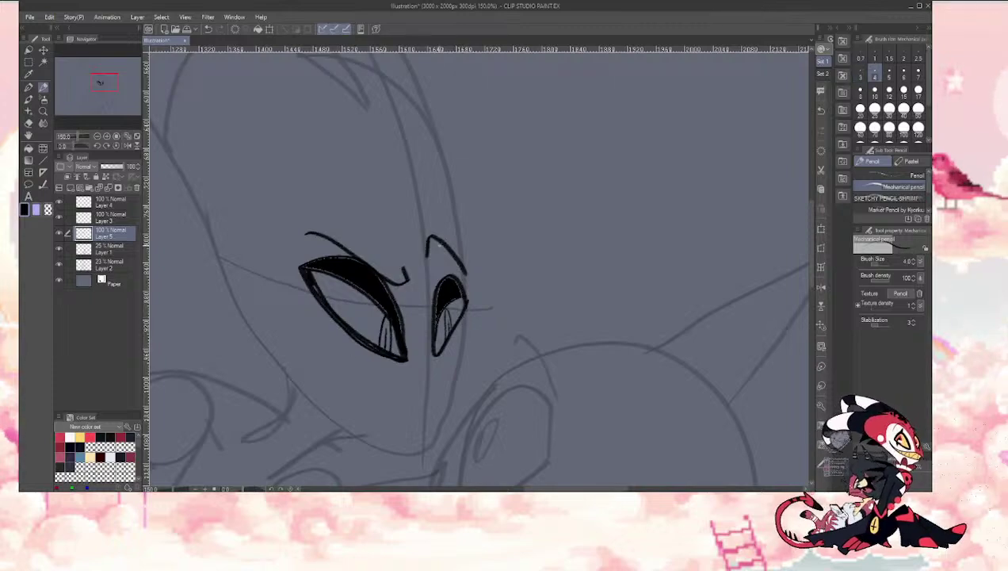
click(98, 136)
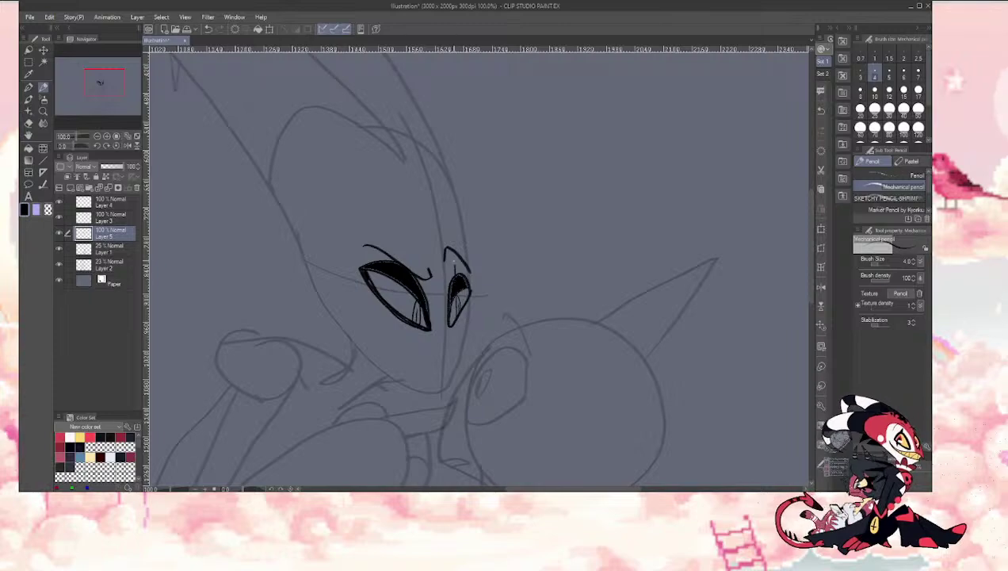
key(g)
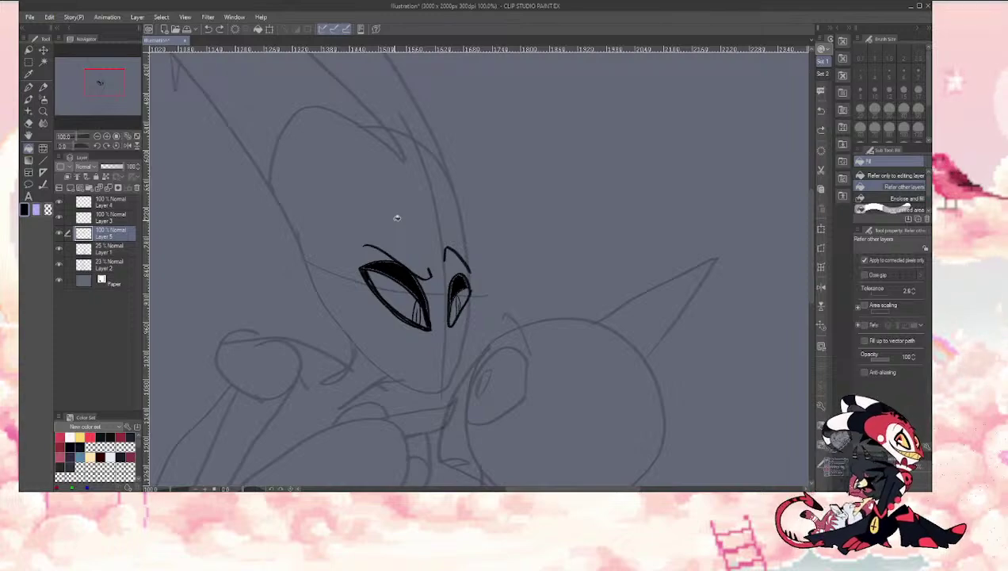
key(p)
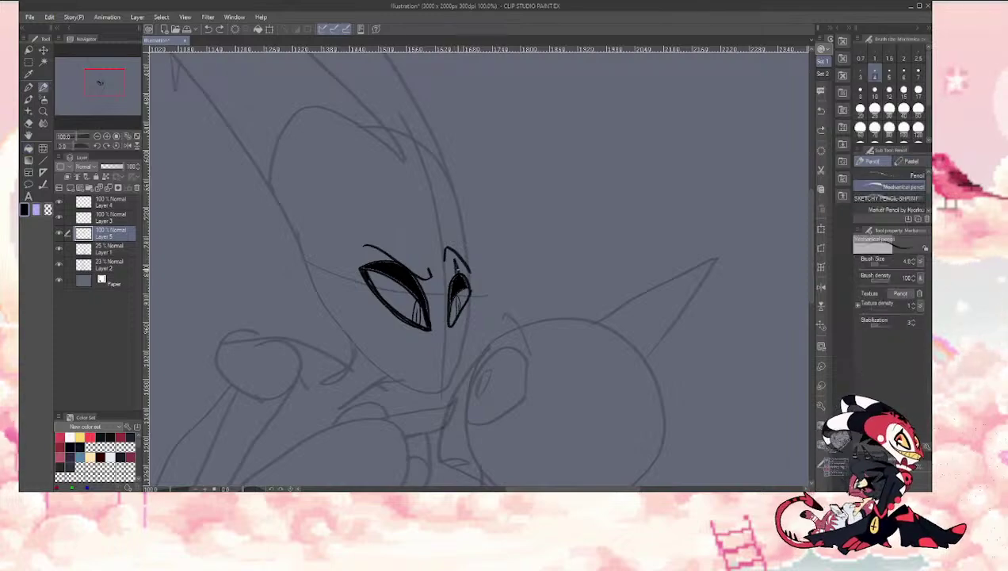
drag(454, 261, 459, 274)
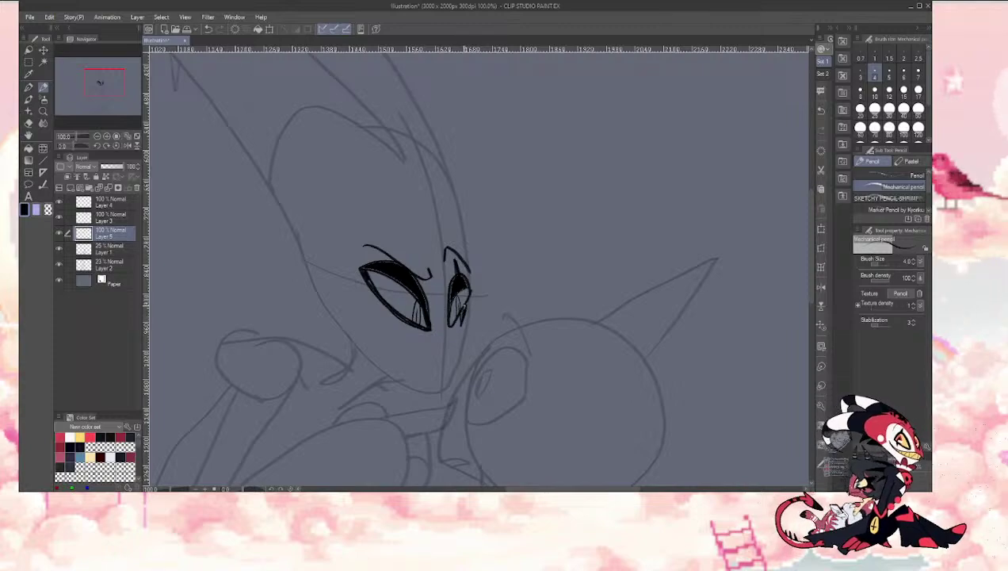
drag(400, 262, 412, 245)
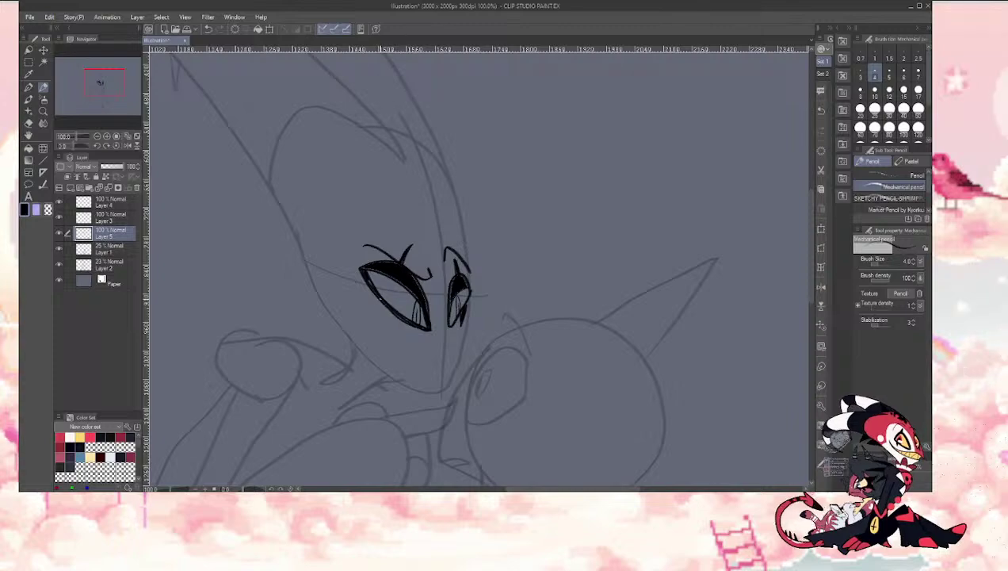
drag(380, 300, 382, 321)
key(g)
click(382, 302)
key(p)
Step: Try to outline the large head's lower face from the far eye to the chin at brush sizes 5 and 4, undoing each stroke
key(bracketright)
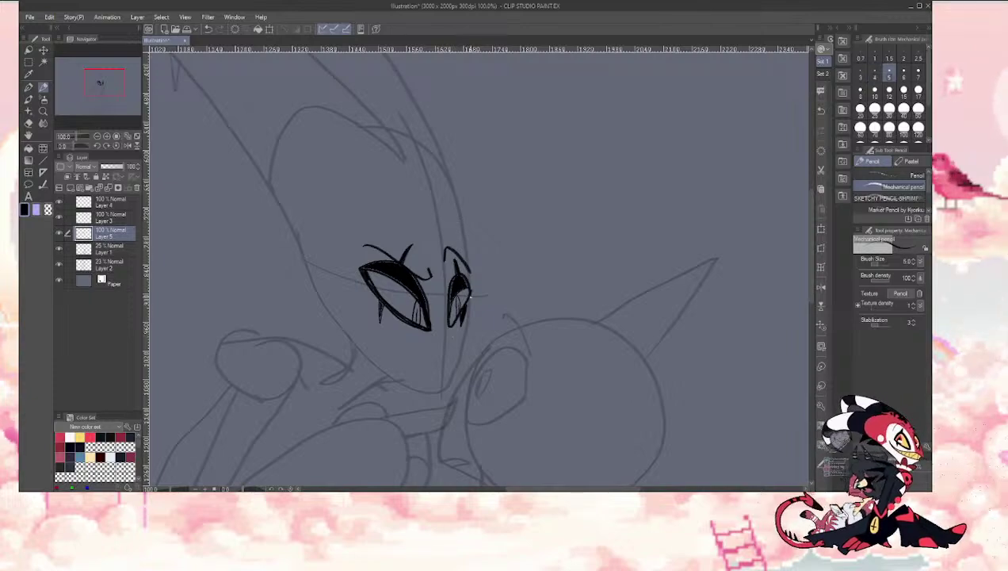
drag(467, 296, 440, 394)
key(ctrl+z)
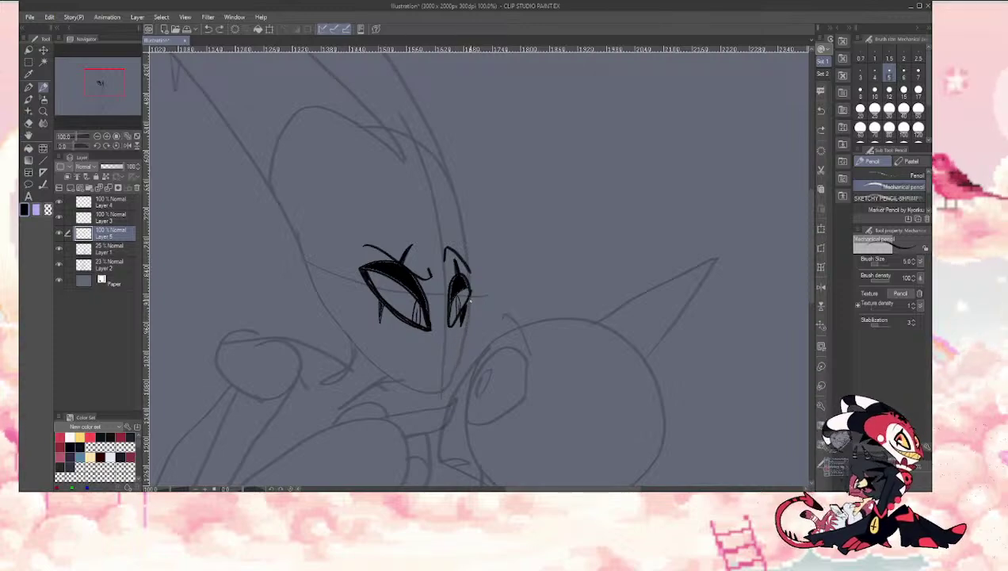
key(bracketleft)
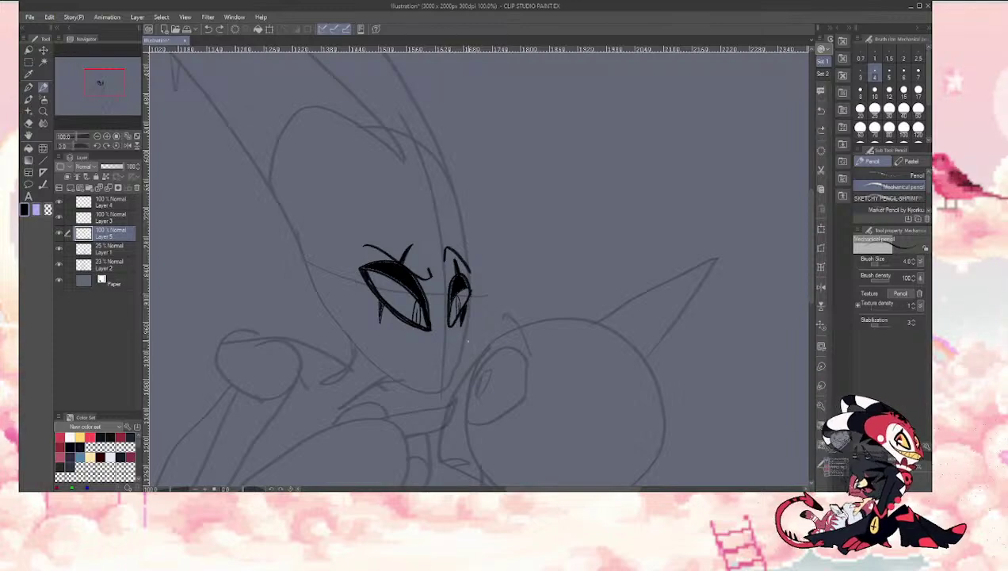
drag(468, 290, 445, 389)
key(ctrl+z)
mouse_move(468, 303)
mouse_down()
mouse_move(446, 389)
mouse_move(412, 350)
mouse_move(357, 321)
mouse_up()
key(ctrl+z)
Step: Draw short curved marks just beneath the near and far eyes
drag(414, 336, 428, 334)
drag(451, 330, 457, 331)
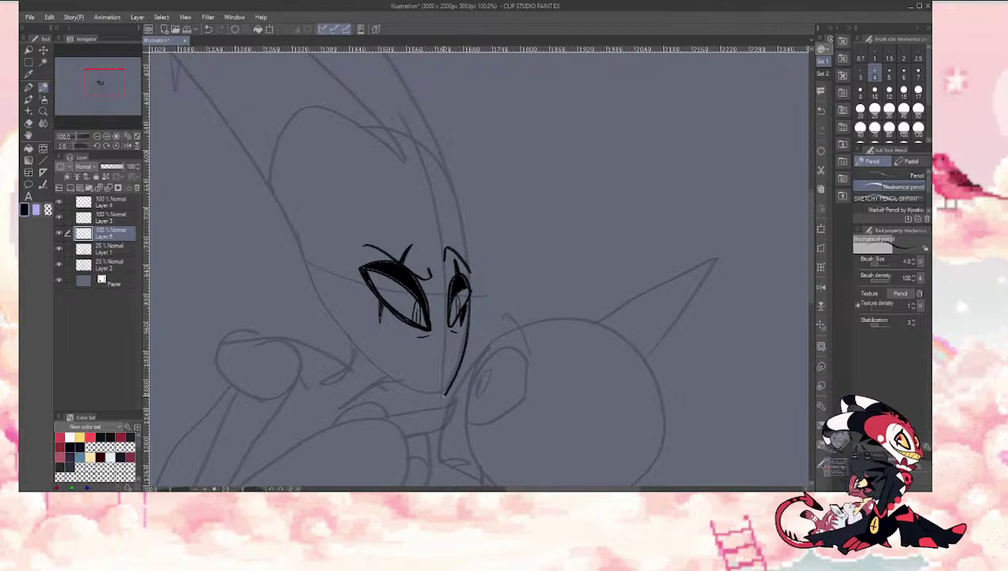
Step: Try several more contours from the far eye to the chin, then undo them together with the short marks beneath the eyes
drag(470, 295, 449, 388)
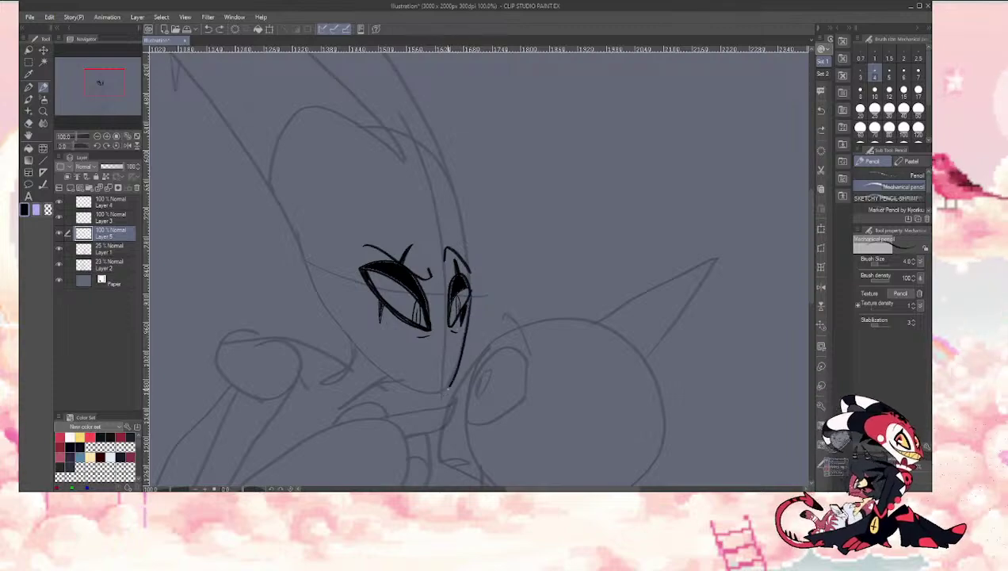
key(ctrl+z)
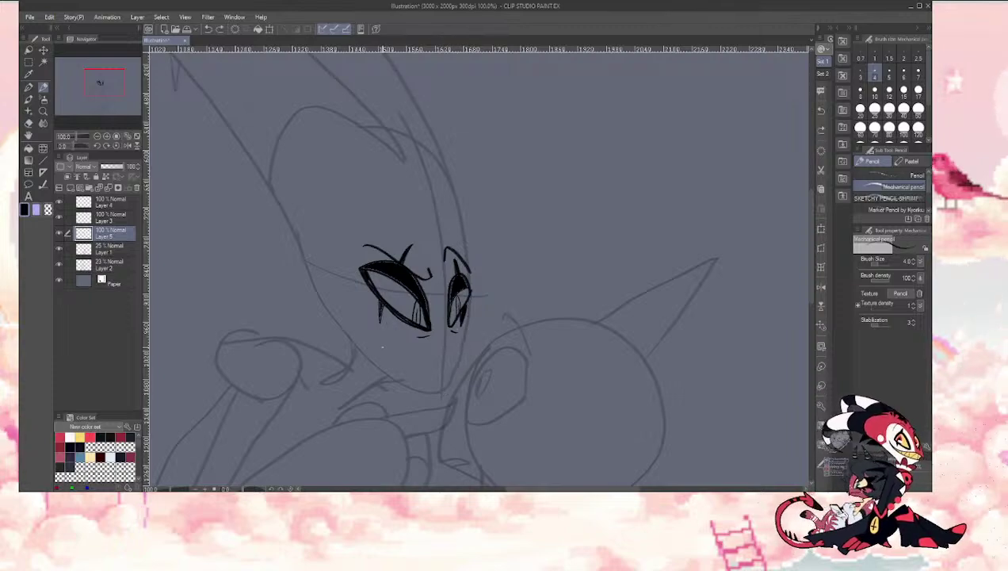
mouse_move(412, 386)
mouse_down()
mouse_move(448, 389)
mouse_move(466, 319)
mouse_up()
key(ctrl+z)
mouse_move(466, 305)
mouse_down()
mouse_move(441, 388)
mouse_move(344, 303)
mouse_up()
key(ctrl+z)
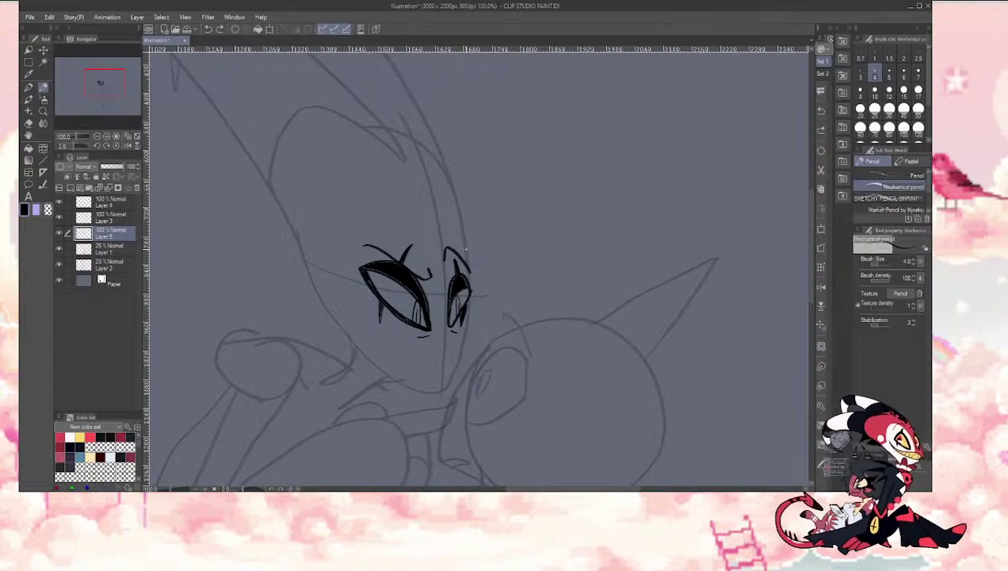
drag(467, 288, 448, 386)
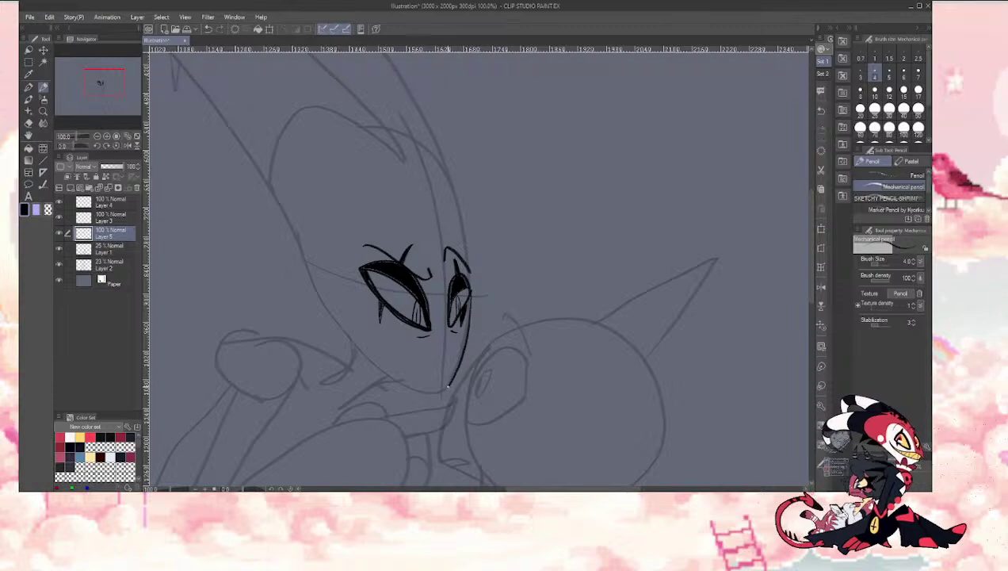
key(ctrl+z)
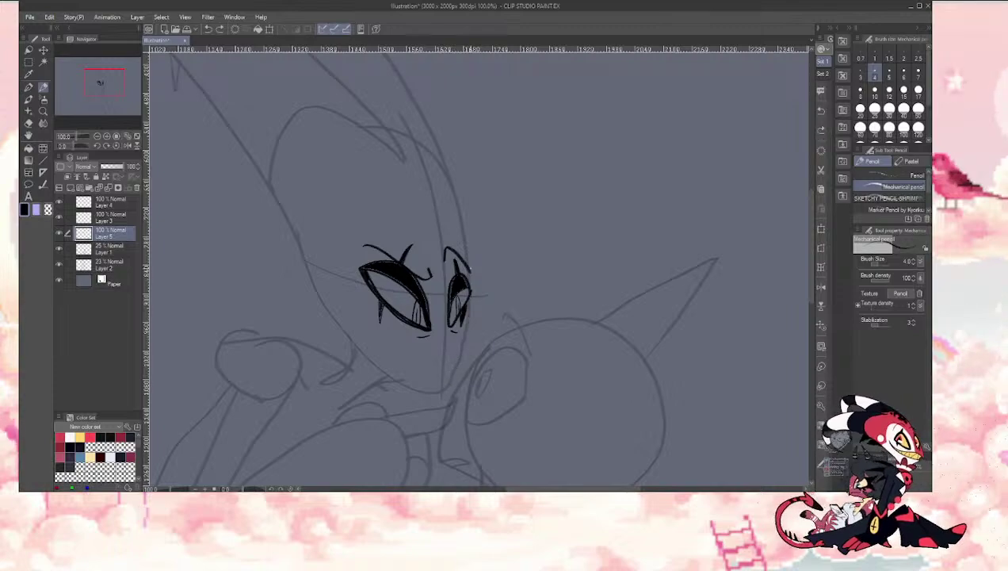
drag(468, 293, 448, 384)
key(ctrl+z)
drag(466, 315, 447, 388)
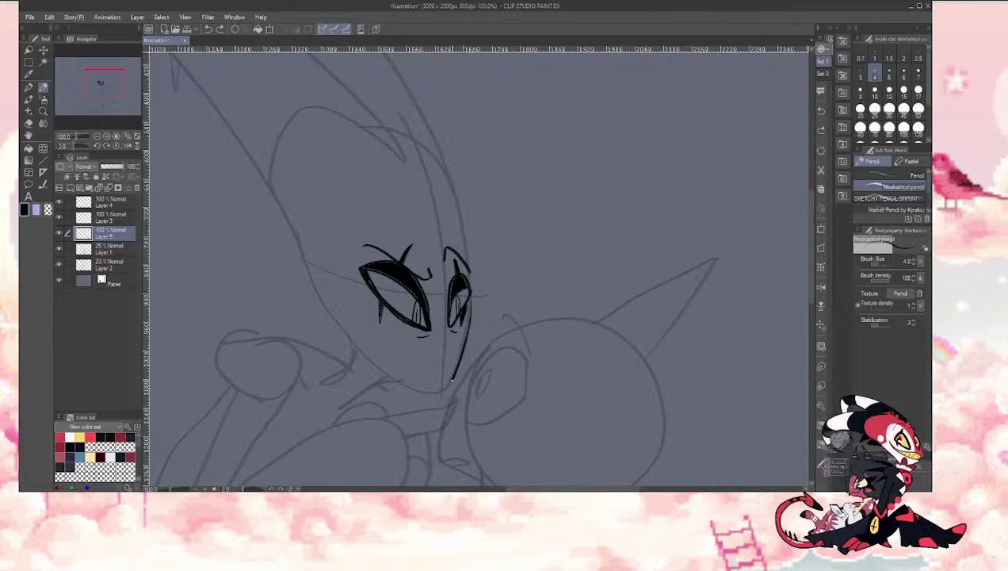
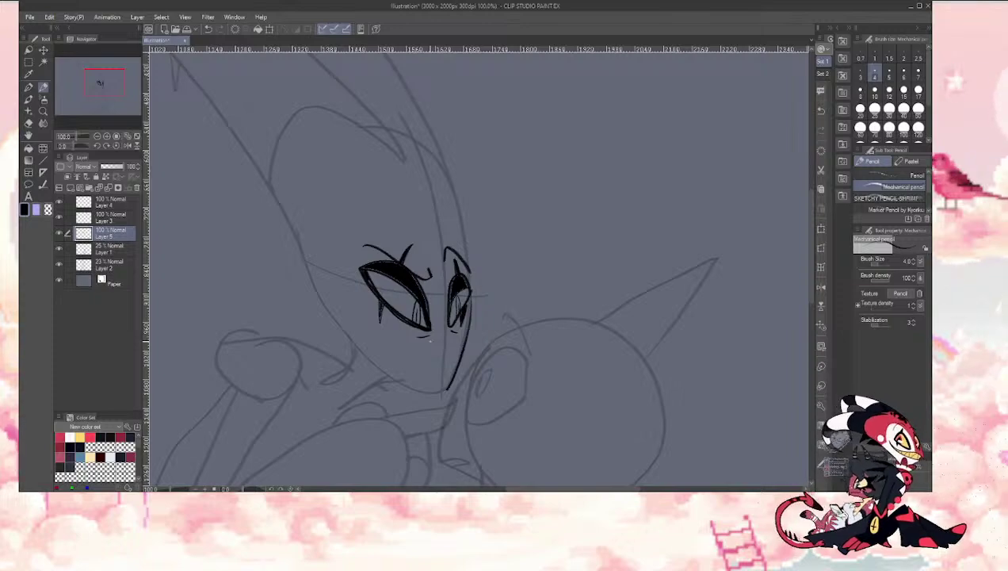
key(ctrl+z)
drag(468, 301, 445, 388)
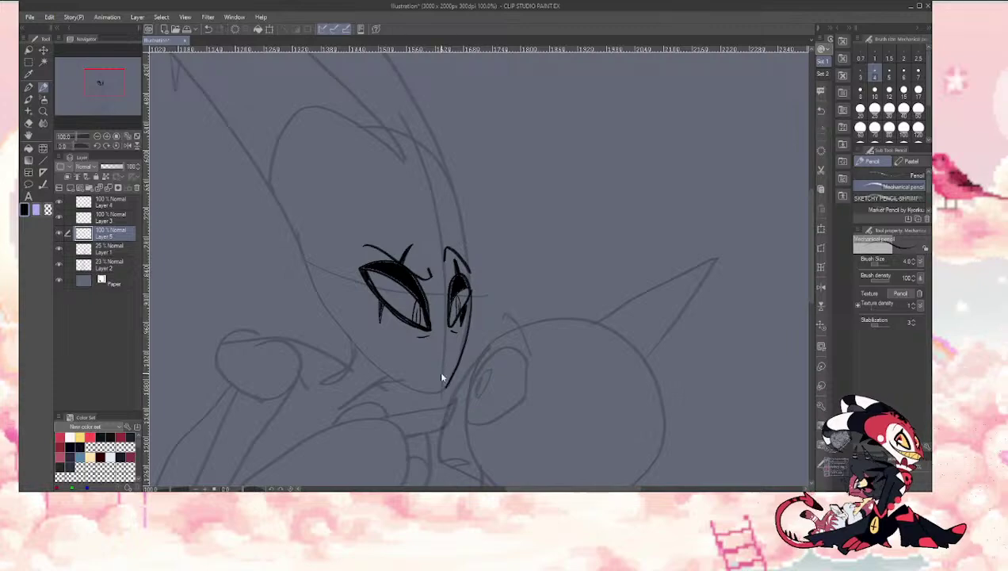
key(ctrl+z)
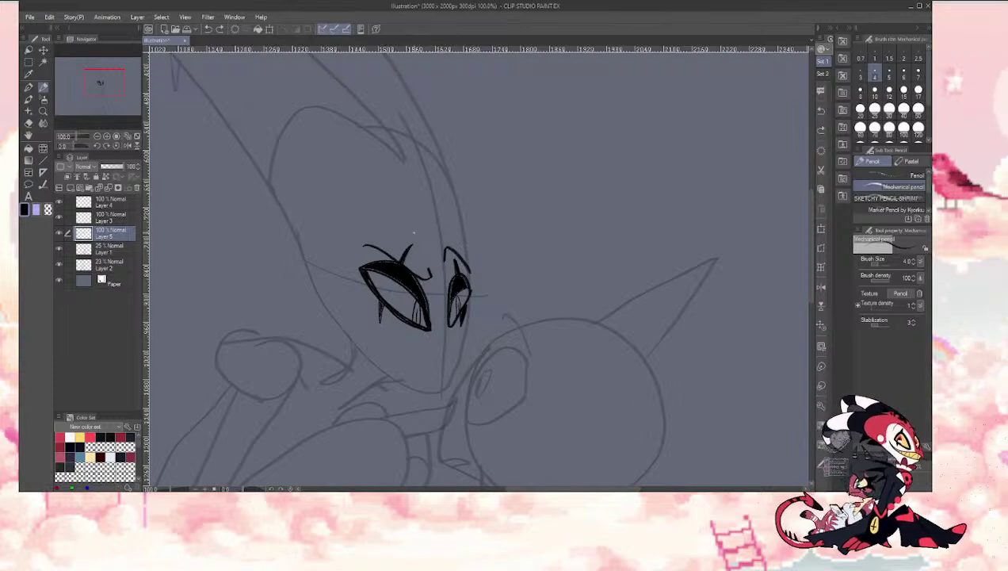
Step: Draw the lower face outline from the far eye to a pointed chin and back up below the near eye, undoing unsuccessful strokes
drag(468, 307, 454, 368)
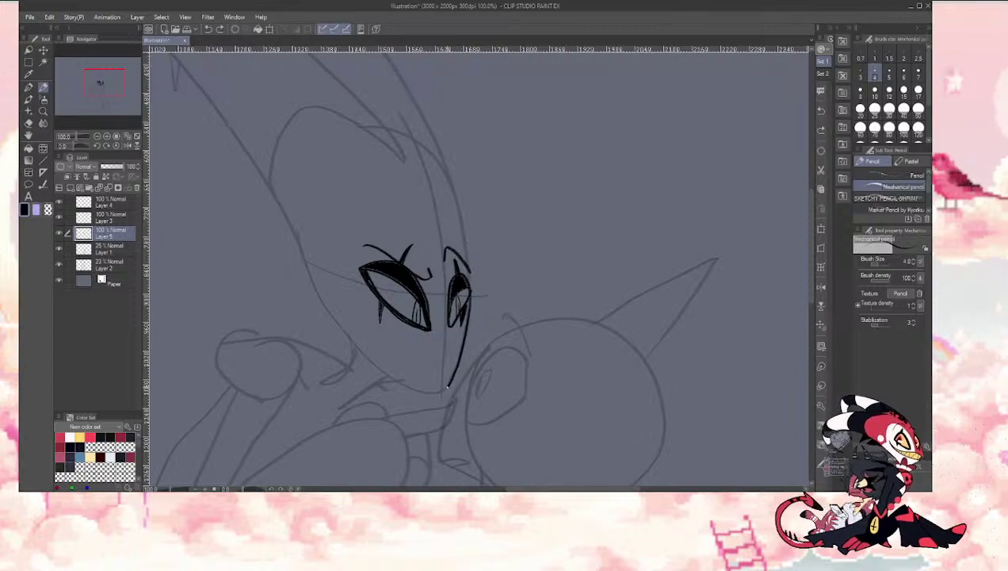
key(ctrl+z)
drag(469, 298, 452, 374)
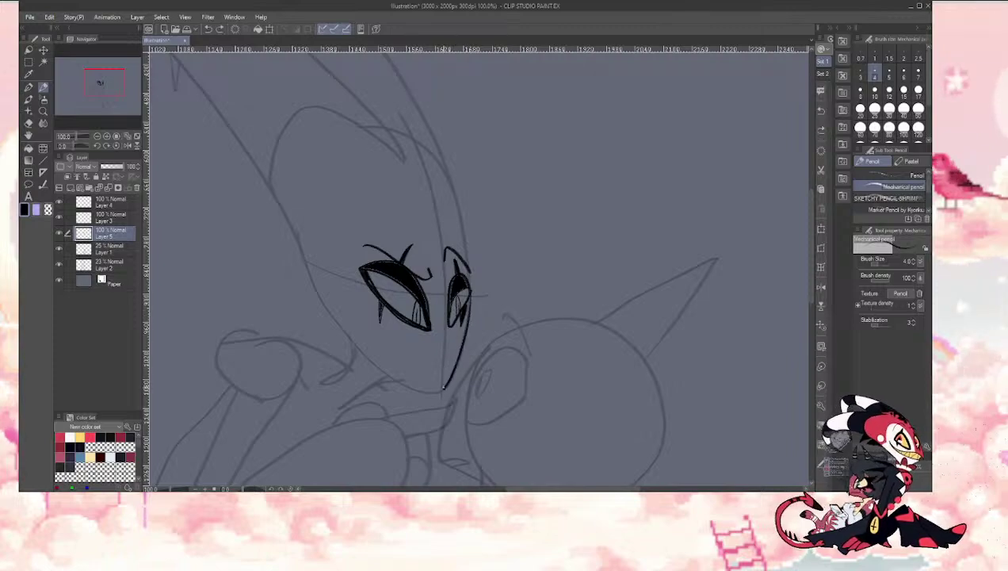
key(ctrl+z)
mouse_move(359, 309)
mouse_down()
mouse_move(442, 390)
mouse_move(448, 382)
mouse_move(443, 389)
mouse_move(352, 308)
mouse_up()
key(ctrl+z)
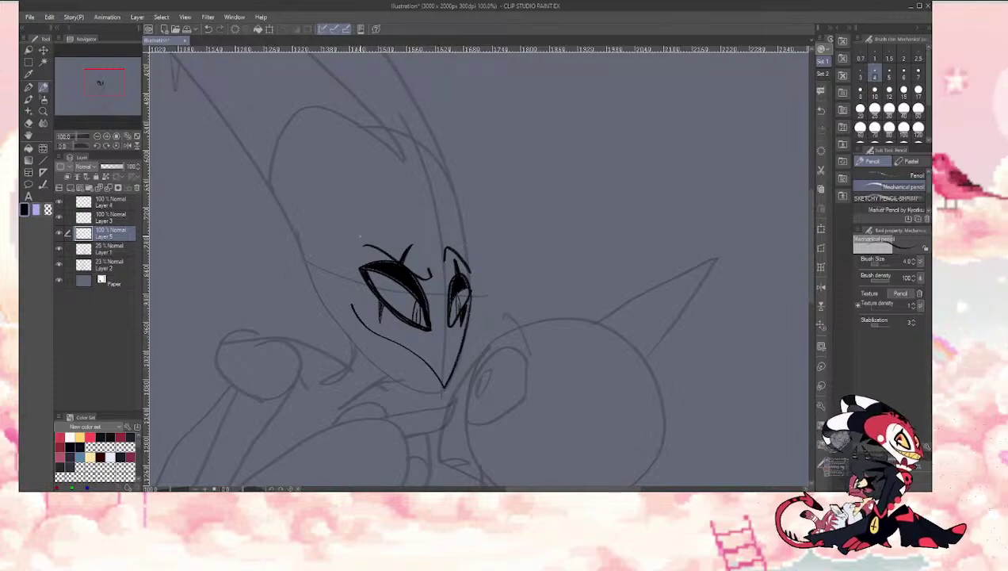
Step: Redraw the lower face outline from beneath the near eye to the pointed chin and up to the far eye
key(ctrl+z)
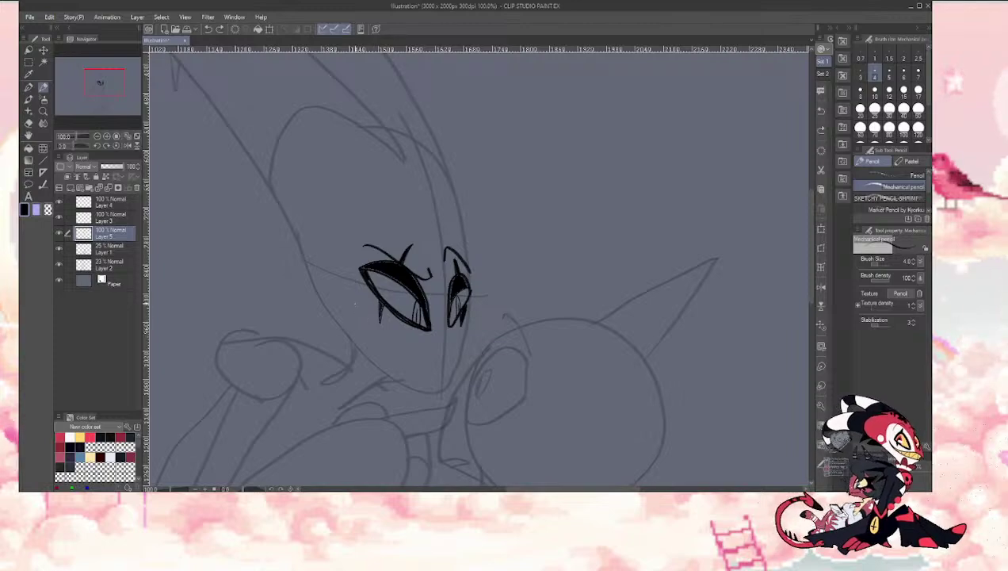
mouse_move(359, 313)
mouse_down()
mouse_move(446, 388)
mouse_move(459, 354)
mouse_move(443, 393)
mouse_move(365, 325)
mouse_move(447, 385)
mouse_move(457, 363)
mouse_move(444, 388)
mouse_move(420, 359)
mouse_move(360, 331)
mouse_move(346, 308)
mouse_move(444, 390)
mouse_move(468, 310)
mouse_up()
key(ctrl+z)
key(ctrl+z)
key(ctrl+z)
key(ctrl+z)
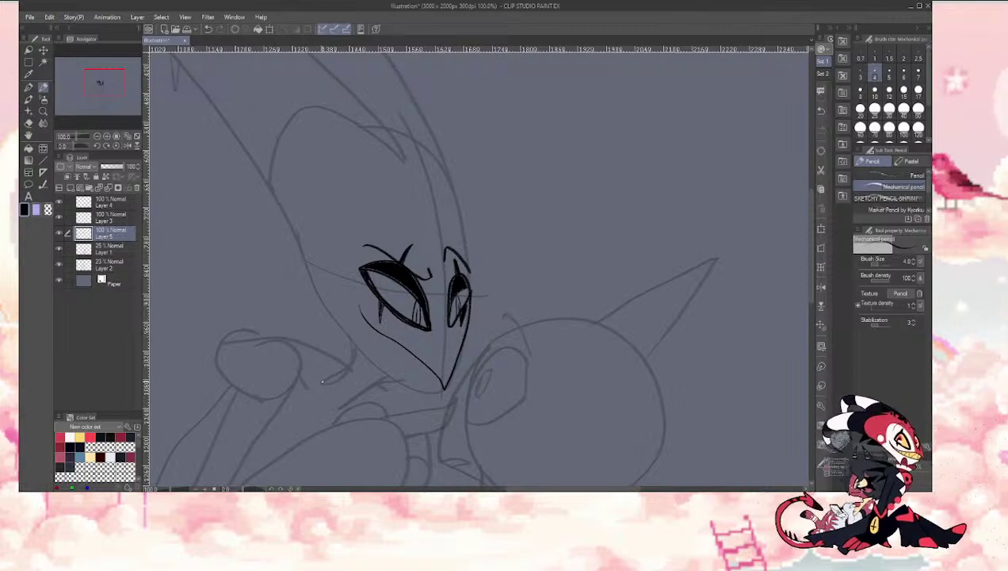
Step: Draw spiky fur tufts on the near cheek, join them to the chin, and outline the back of the head up to the horn base
mouse_move(316, 383)
mouse_down()
mouse_move(345, 352)
mouse_move(349, 369)
mouse_move(359, 397)
mouse_up()
mouse_move(402, 378)
mouse_down()
mouse_move(441, 386)
mouse_move(383, 382)
mouse_up()
key(ctrl+z)
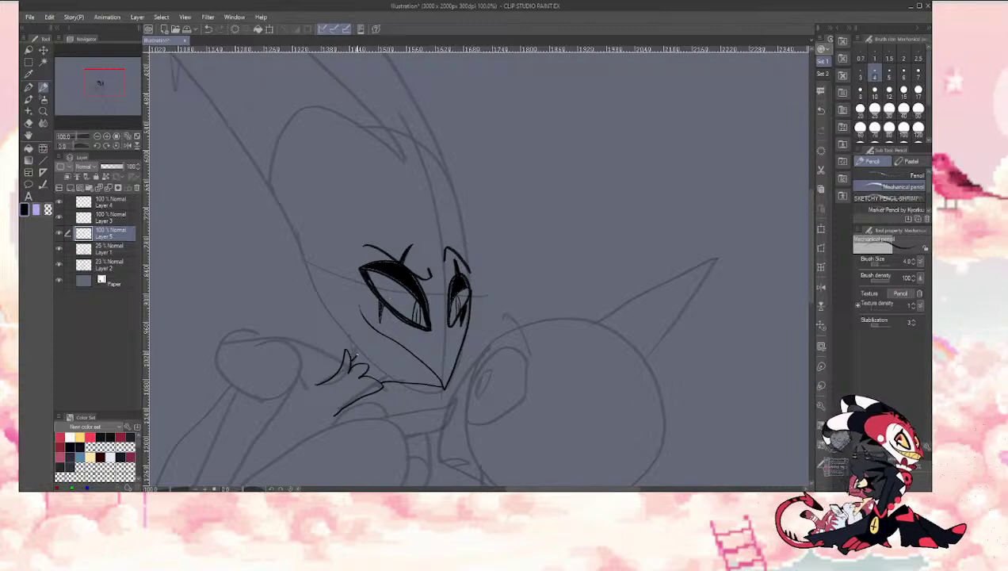
drag(355, 354, 268, 179)
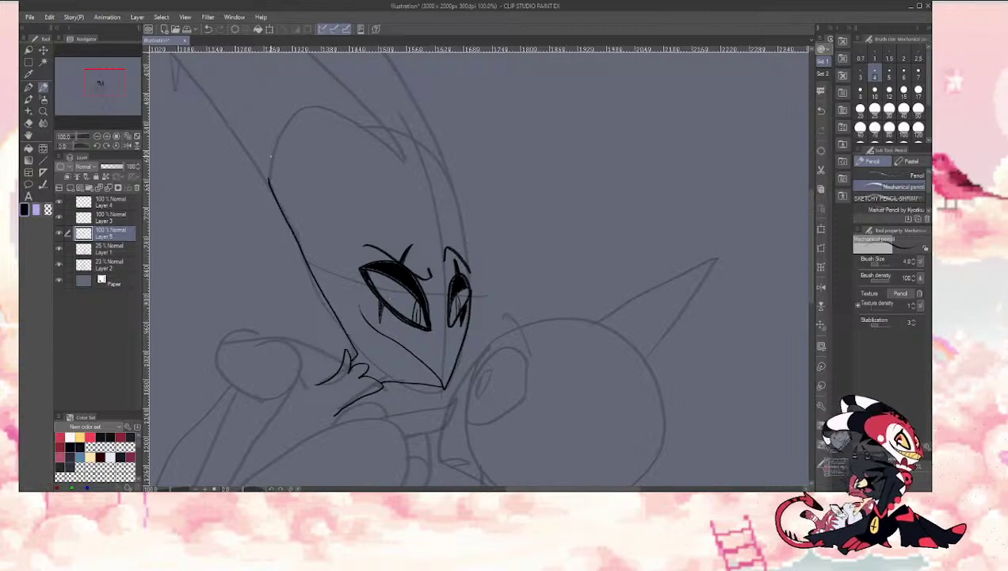
Step: Outline the long curved near horn at brush size 5 and draw the rounded edge at its base over the forehead
drag(86, 85, 75, 67)
click(91, 137)
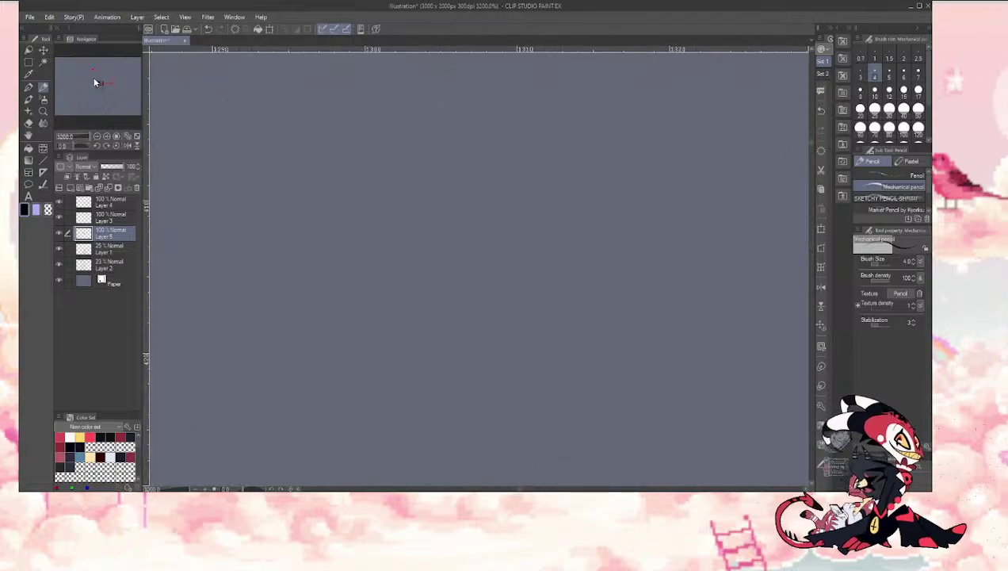
drag(87, 137, 76, 139)
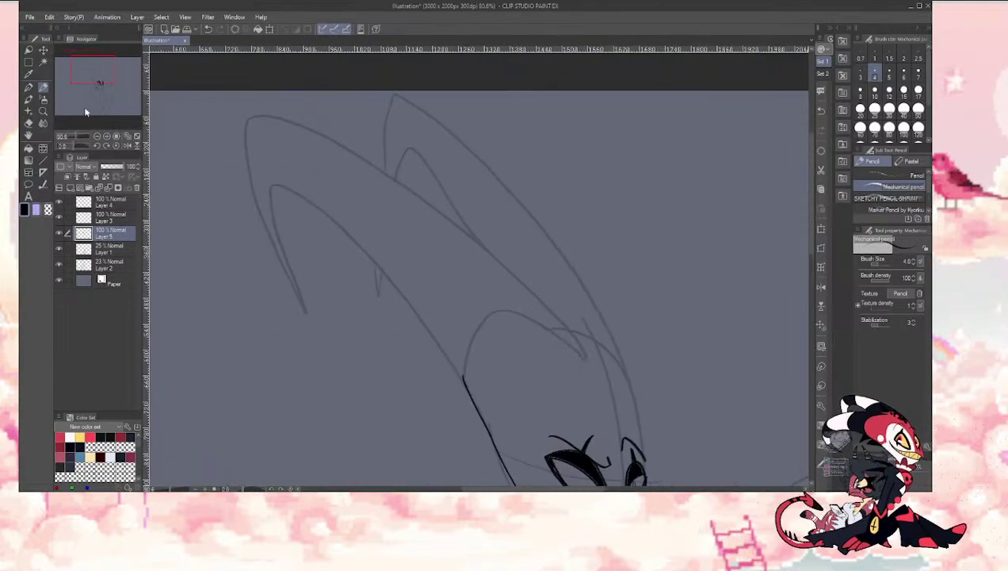
drag(87, 68, 94, 60)
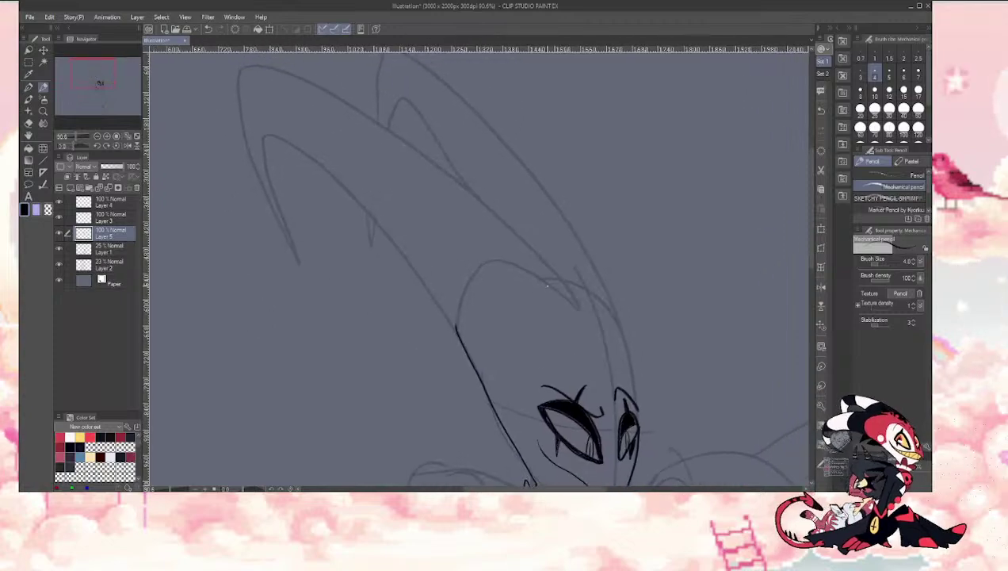
key(])
mouse_move(555, 289)
mouse_down()
mouse_move(285, 90)
mouse_move(275, 243)
mouse_move(263, 204)
mouse_move(270, 154)
mouse_move(422, 270)
mouse_move(456, 327)
mouse_up()
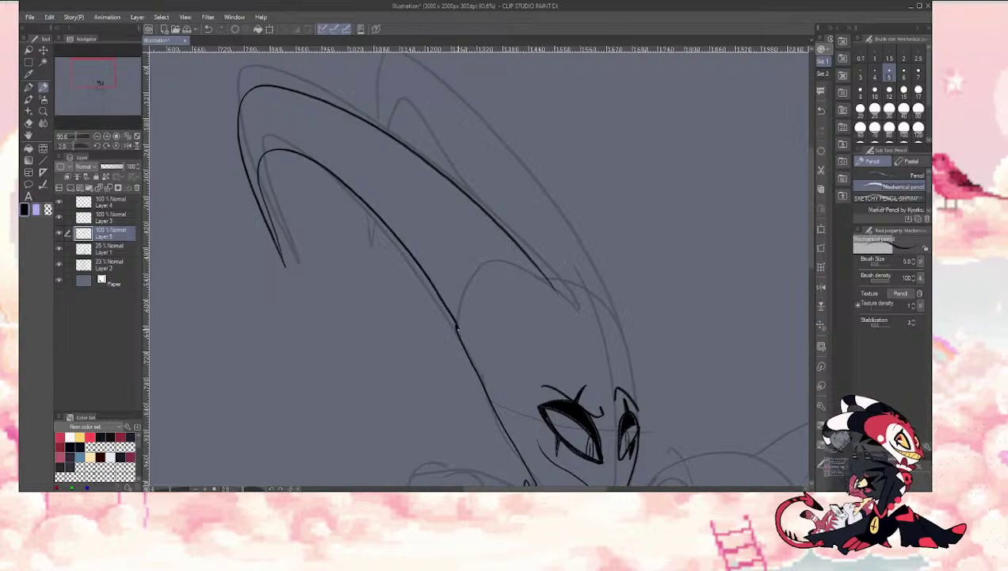
mouse_move(558, 295)
mouse_down()
mouse_move(498, 246)
mouse_move(447, 253)
mouse_move(447, 303)
mouse_move(451, 284)
mouse_move(485, 262)
mouse_move(532, 276)
mouse_move(559, 301)
mouse_up()
key(ctrl+z)
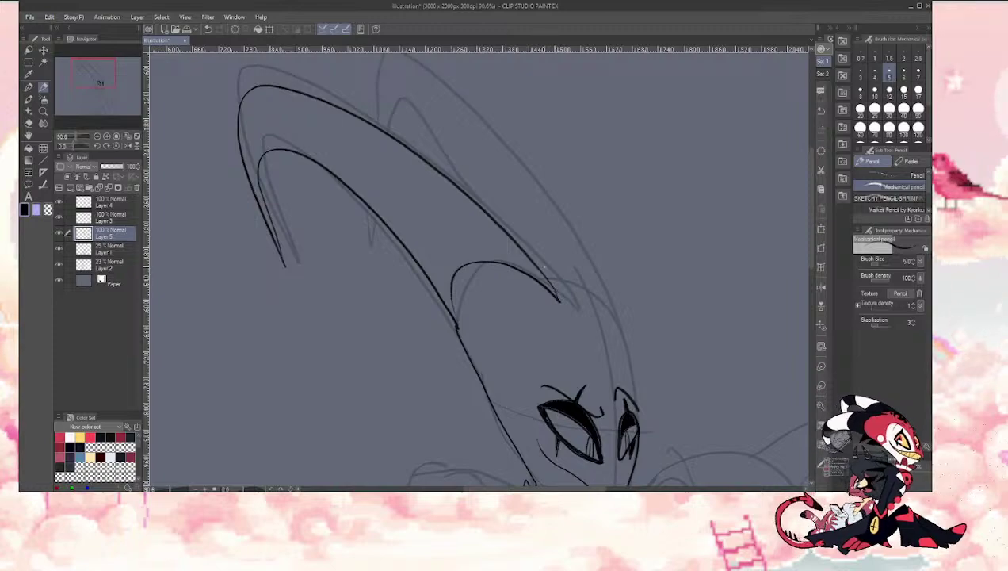
Step: Draw the forehead outline from the near horn down to the far eye, checking it with the Layer 2 sketch hidden before redrawing it
drag(75, 78, 95, 78)
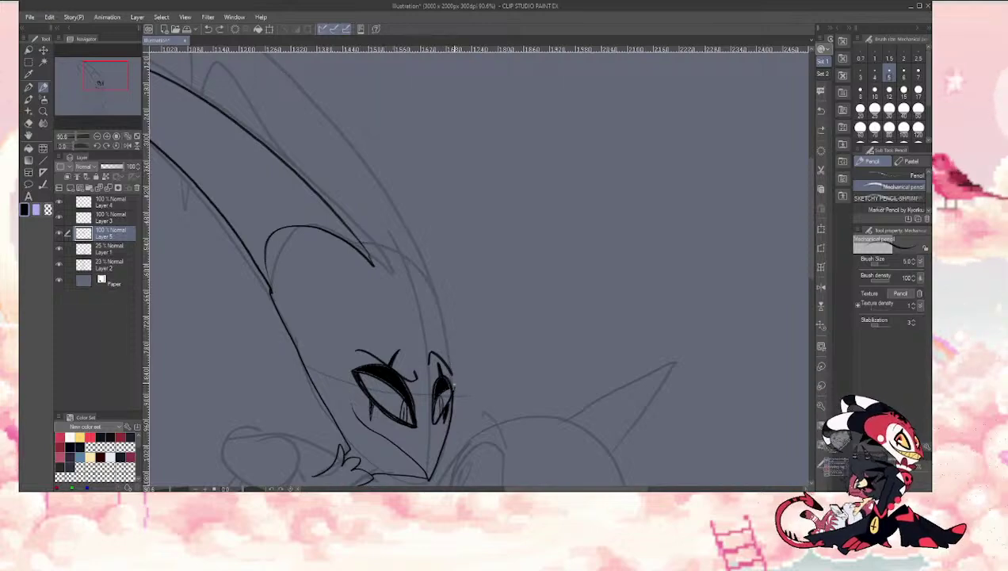
mouse_move(454, 385)
mouse_down()
mouse_move(445, 320)
mouse_move(364, 241)
mouse_move(424, 281)
mouse_move(450, 385)
mouse_up()
key(ctrl+z)
mouse_move(95, 82)
mouse_down()
mouse_move(86, 82)
mouse_move(95, 85)
mouse_up()
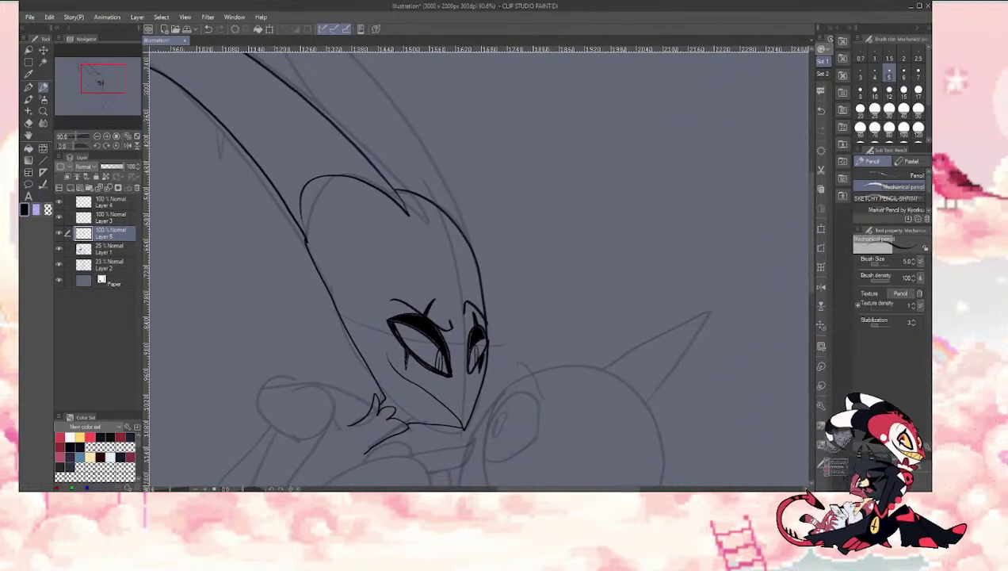
click(61, 264)
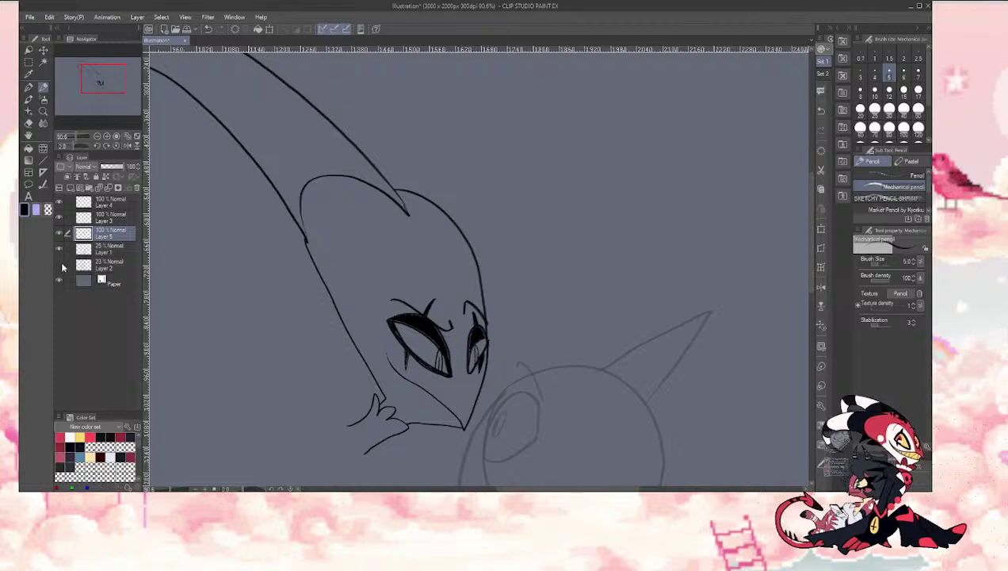
click(61, 265)
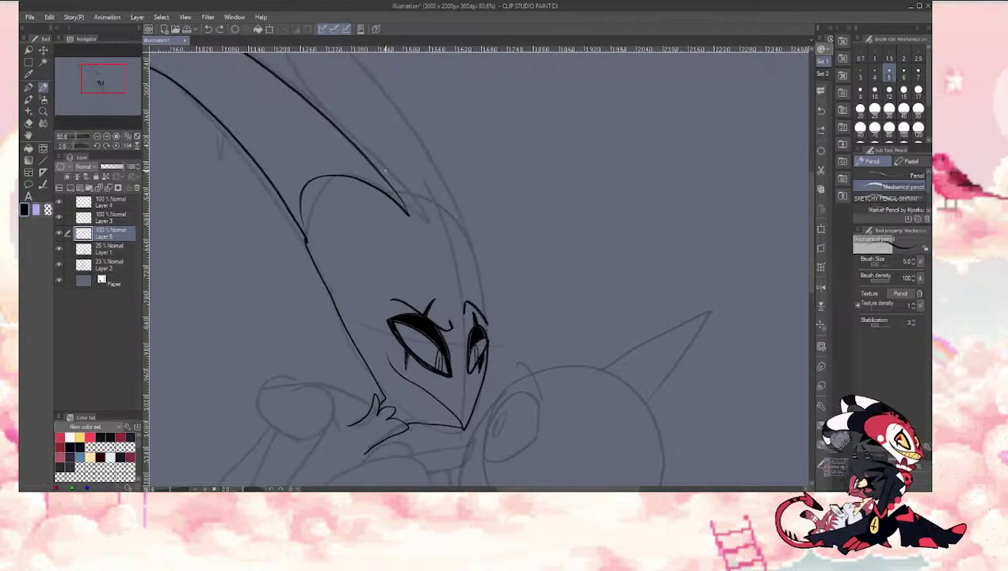
mouse_move(374, 168)
mouse_down()
mouse_move(456, 217)
mouse_move(483, 327)
mouse_up()
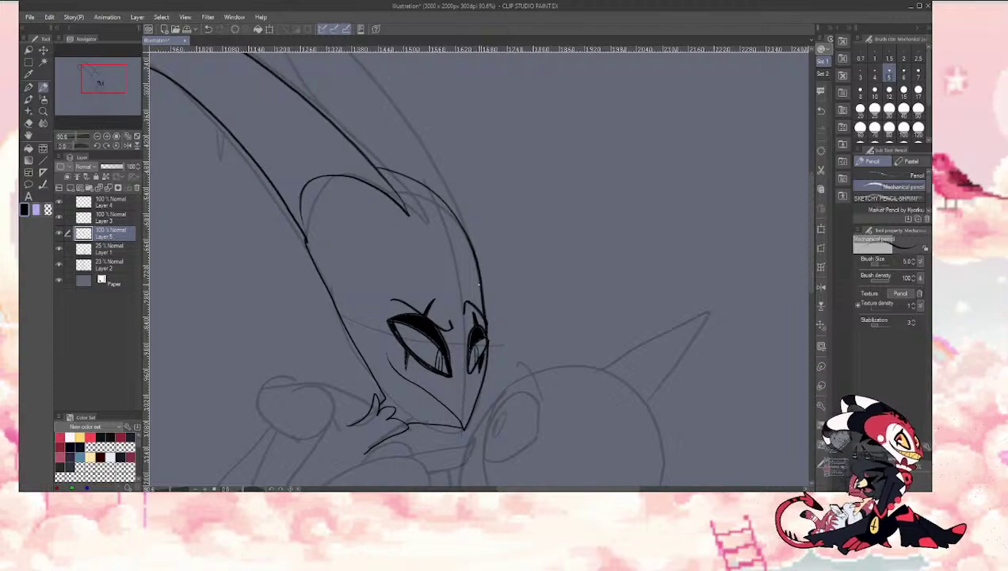
Step: Erase the straight line at the back of the head and redraw it with a fuller curve from the horn base to the cheek tufts
key(e)
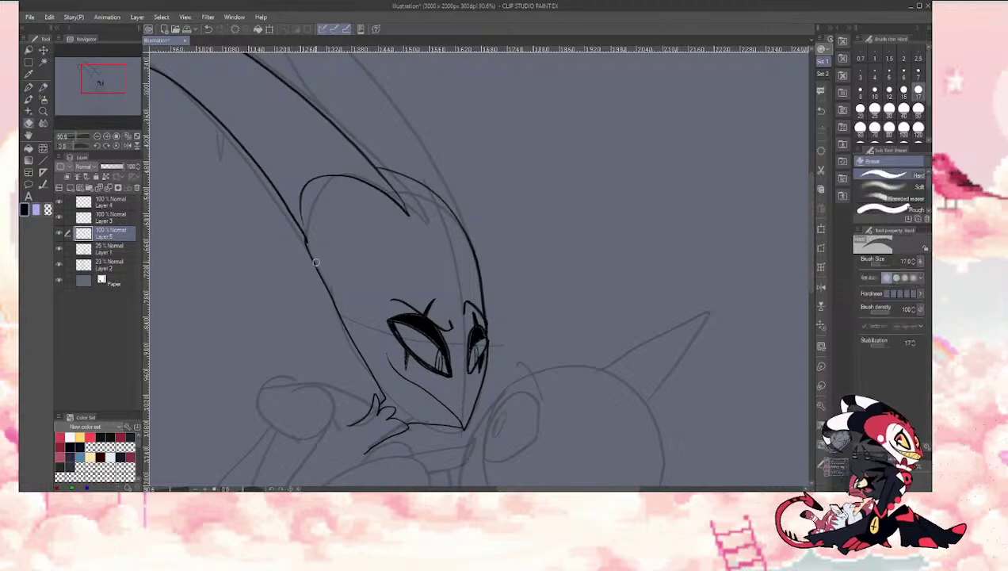
drag(306, 238, 362, 359)
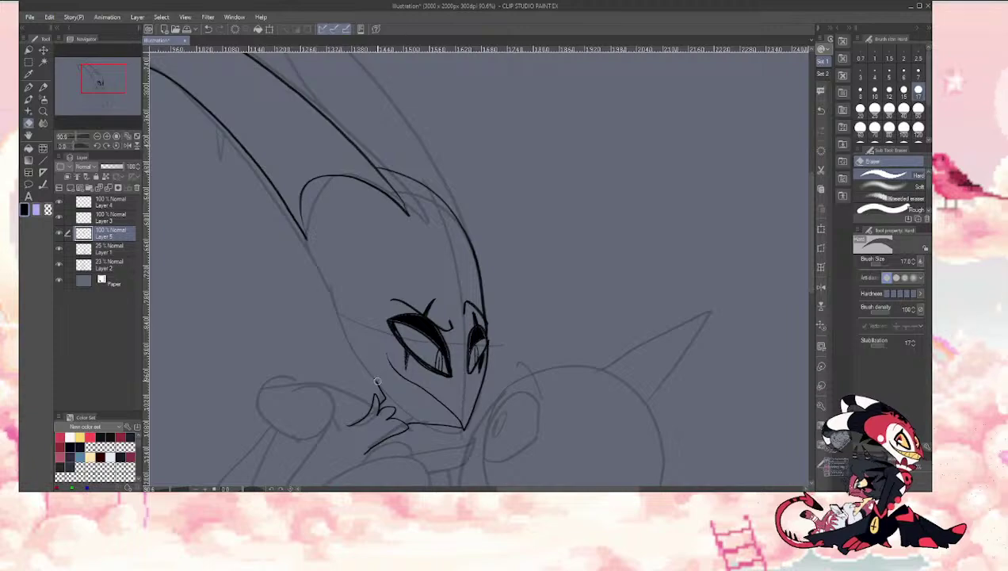
key(p)
drag(295, 238, 384, 397)
key(e)
key(p)
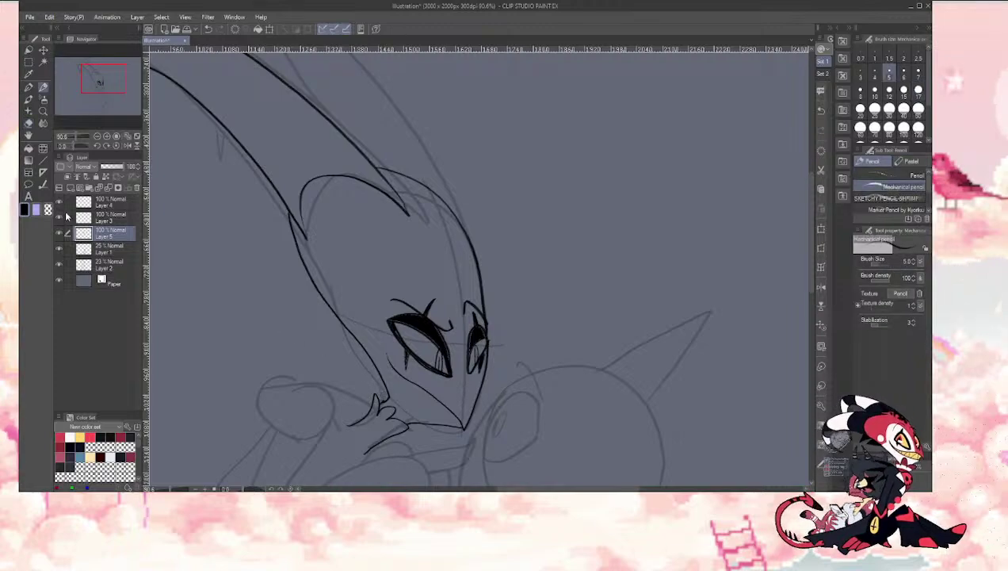
click(60, 269)
click(60, 268)
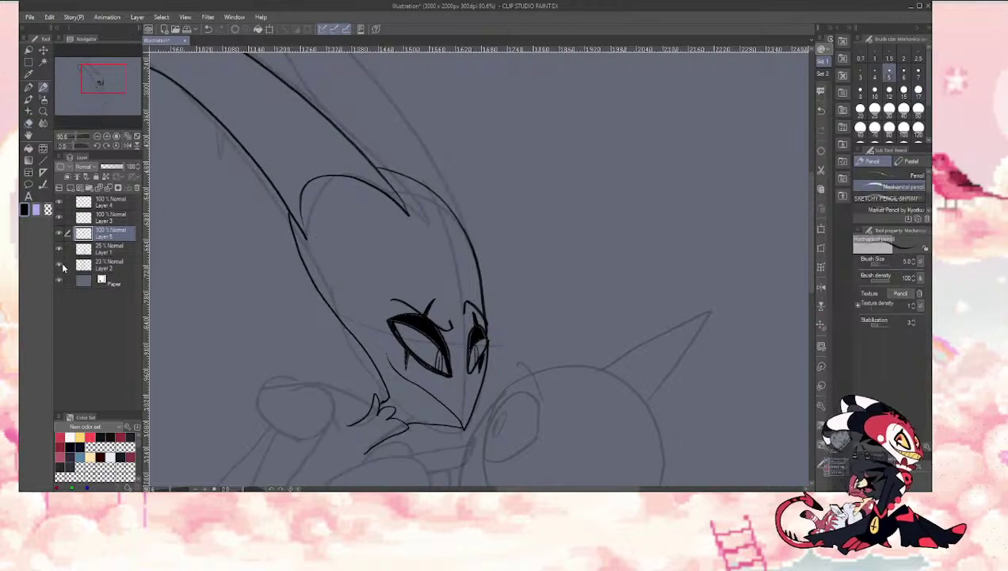
Step: Erase the junction between the near horn's lower end and the upper back of the head
key(e)
mouse_move(293, 236)
mouse_down()
mouse_move(306, 265)
mouse_move(276, 190)
mouse_up()
key(p)
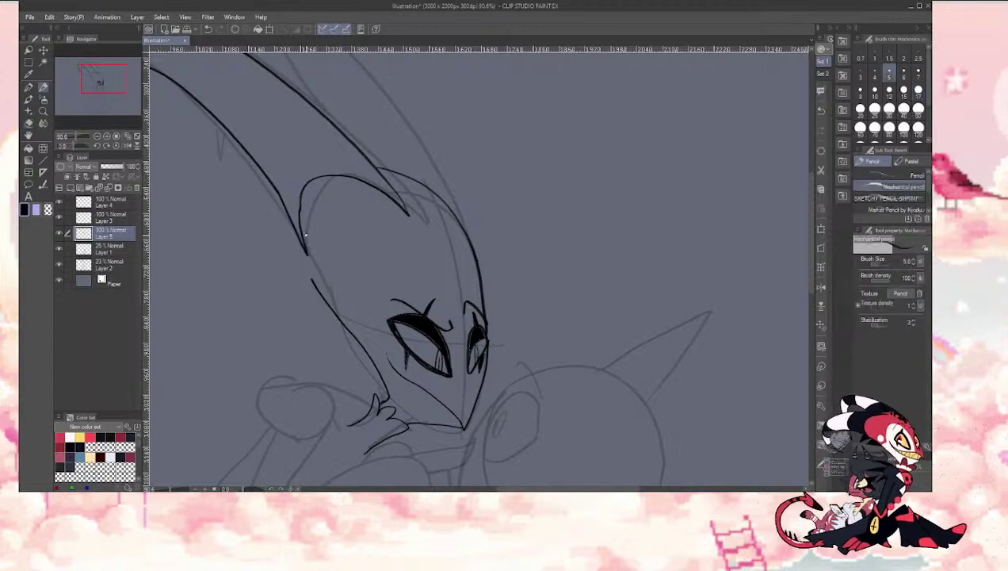
Step: Try to redraw the near horn's lower edge at brush size 7 and undo the stroke
key(ctrl+z)
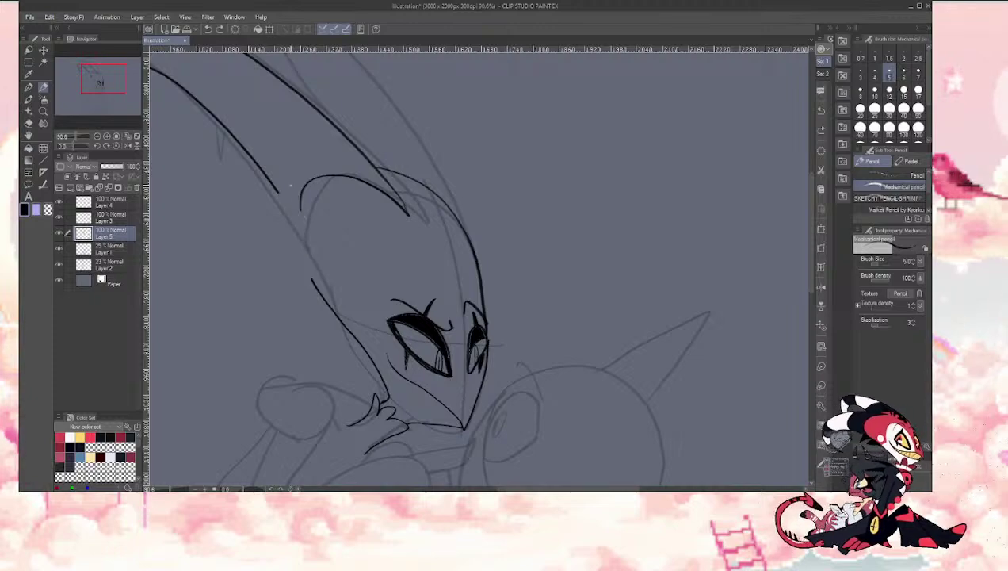
key(bracketright)
key(bracketright)
drag(278, 190, 304, 235)
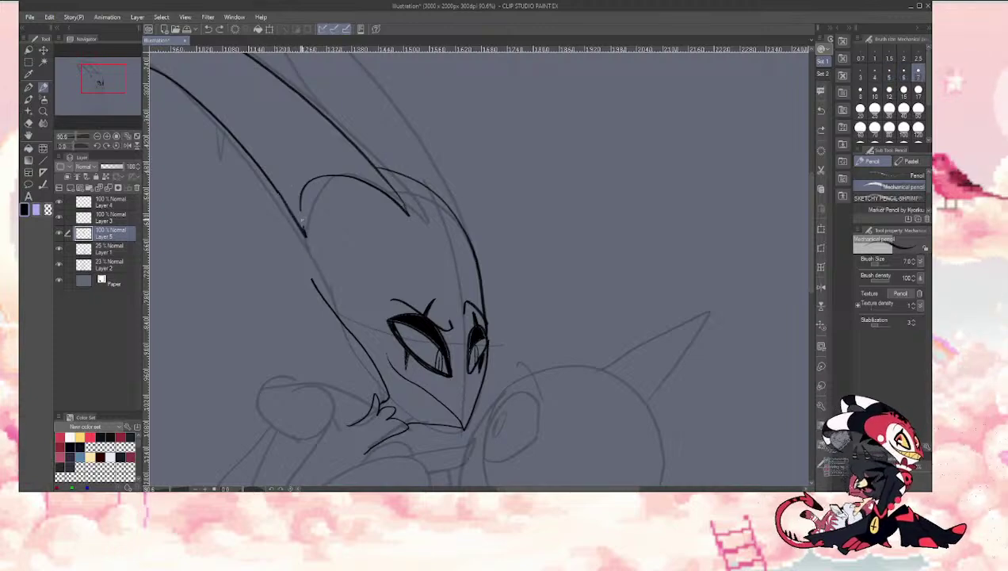
key(ctrl+z)
key(bracketleft)
key(bracketleft)
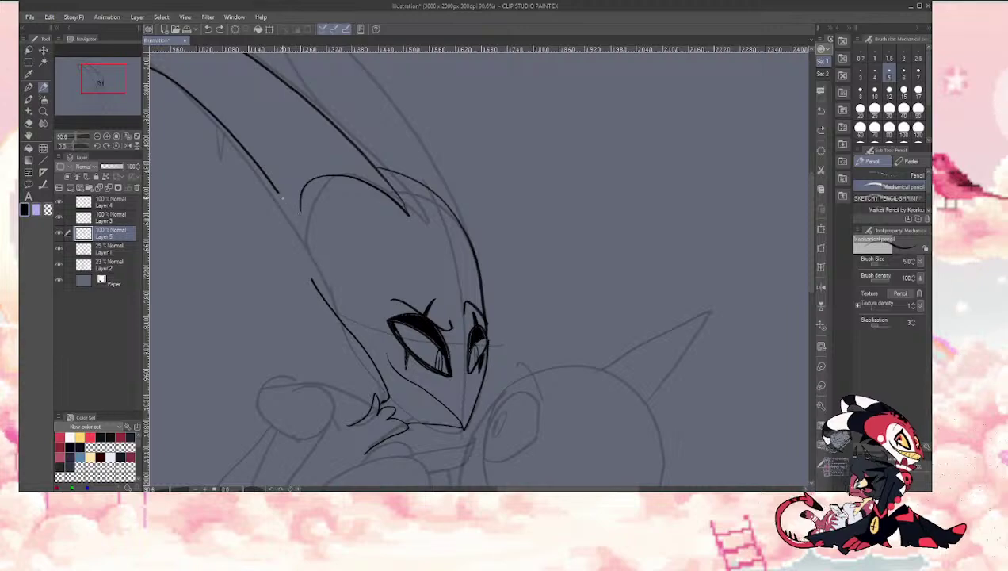
Step: Redraw the near horn's pointed lower end at brush size 5 and reconnect the upper back of the head to it
mouse_move(278, 192)
mouse_down()
mouse_move(312, 279)
mouse_move(306, 239)
mouse_up()
key(ctrl+z)
mouse_move(312, 280)
mouse_down()
mouse_move(288, 228)
mouse_move(332, 310)
mouse_up()
key(e)
key(p)
drag(299, 240, 336, 315)
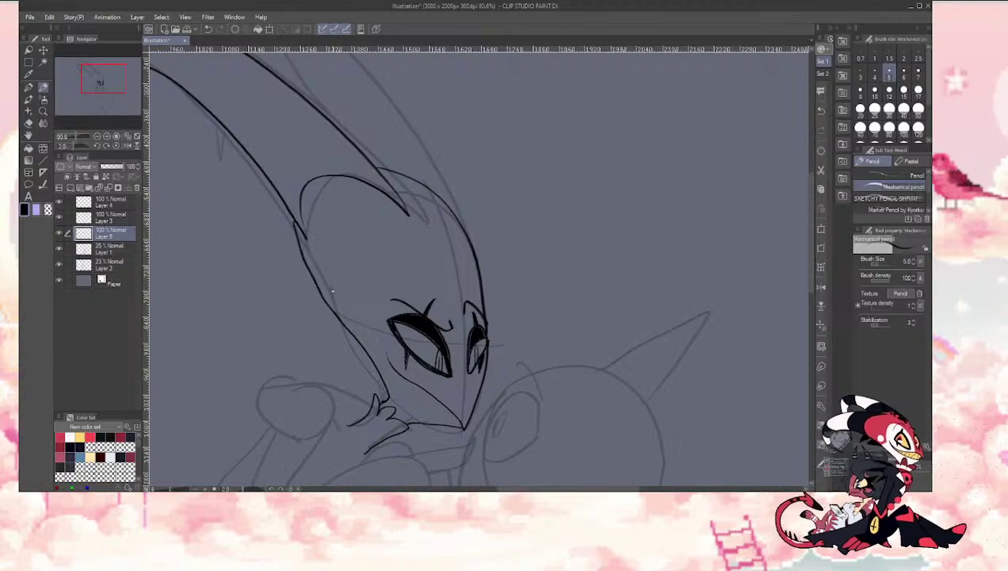
Step: Draw a slanted heart outline on the forehead above the eyes and fill it with black
mouse_move(451, 292)
mouse_down()
mouse_move(413, 225)
mouse_move(460, 305)
mouse_move(464, 234)
mouse_move(445, 228)
mouse_move(448, 237)
mouse_move(450, 213)
mouse_up()
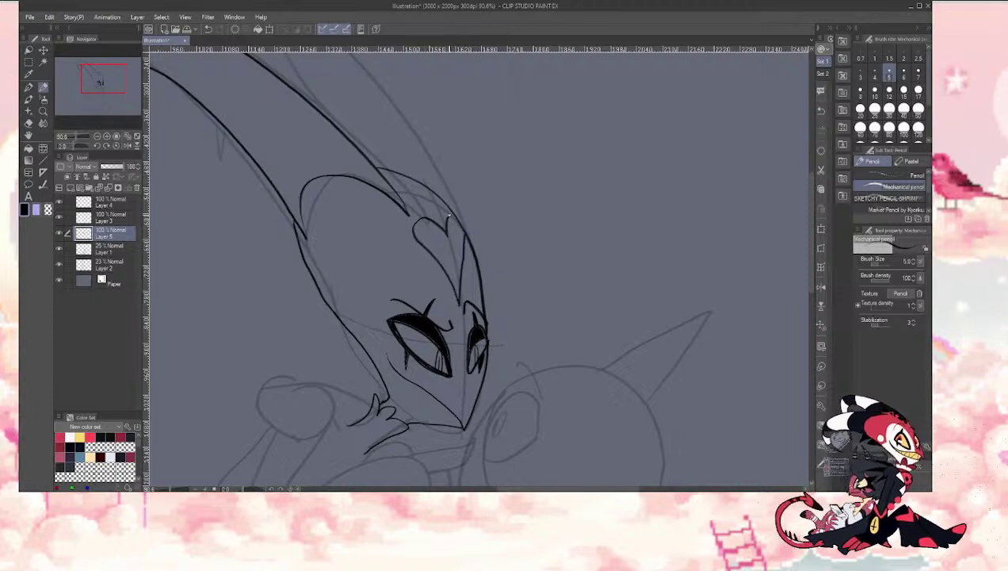
key(g)
click(432, 236)
Step: Erase a round notch from the heart's near lobe with the Hard eraser at size 30
key(e)
key(bracketright)
key(bracketright)
key(bracketright)
key(bracketright)
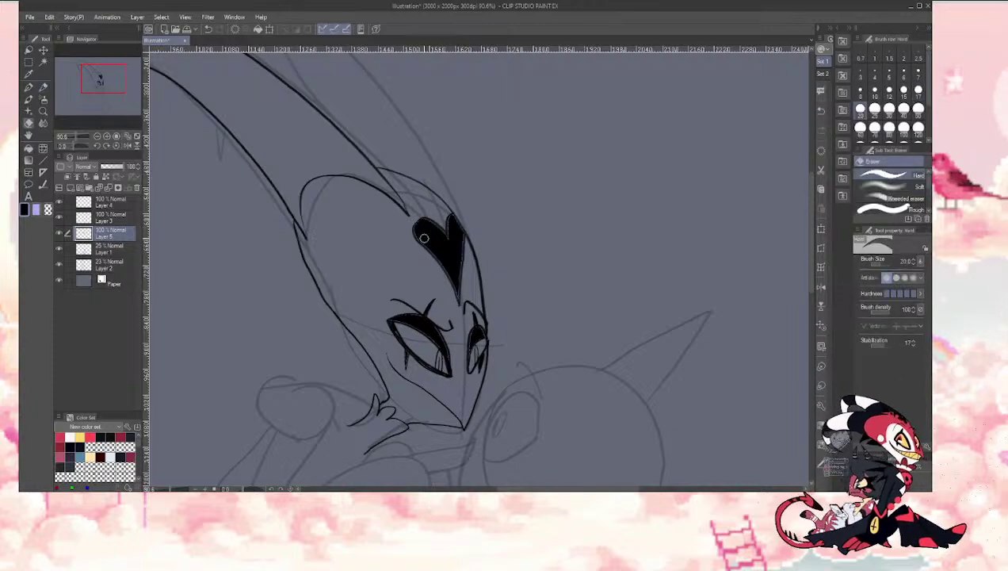
click(422, 238)
Step: Carve a smaller round notch into the heart's far lobe with a reduced eraser size, undoing an unsuccessful attempt
key(bracketleft)
key(bracketleft)
key(bracketleft)
key(bracketleft)
key(bracketleft)
key(bracketleft)
key(bracketleft)
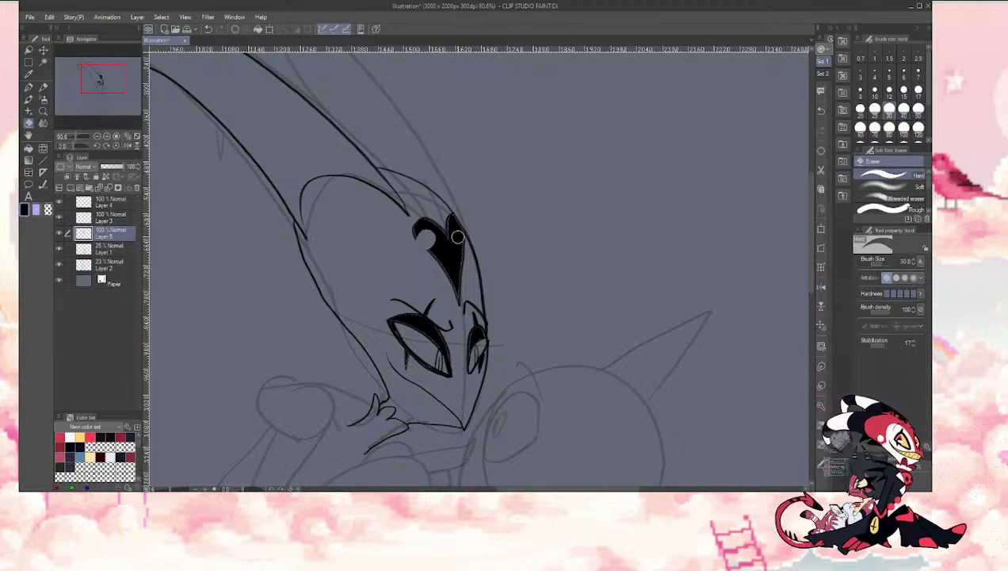
key(bracketleft)
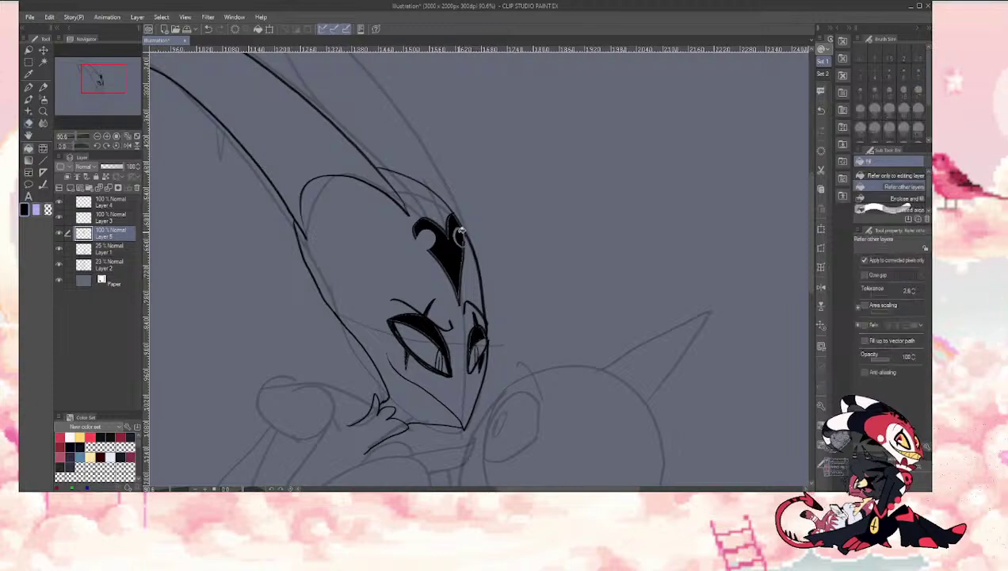
key(ctrl+z)
drag(458, 233, 455, 233)
key(bracketright)
key(bracketright)
key(bracketright)
key(bracketright)
key(bracketright)
key(bracketleft)
key(bracketleft)
key(bracketleft)
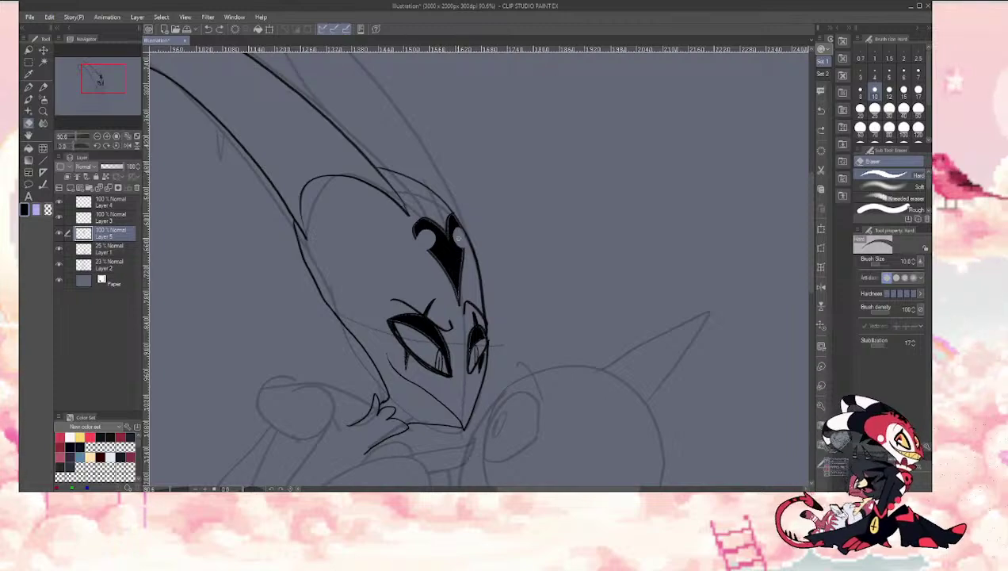
Step: Erase a thin pointed line across the heart just above its lower tip with the eraser at size 2.5
key(bracketleft)
key(bracketleft)
key(bracketleft)
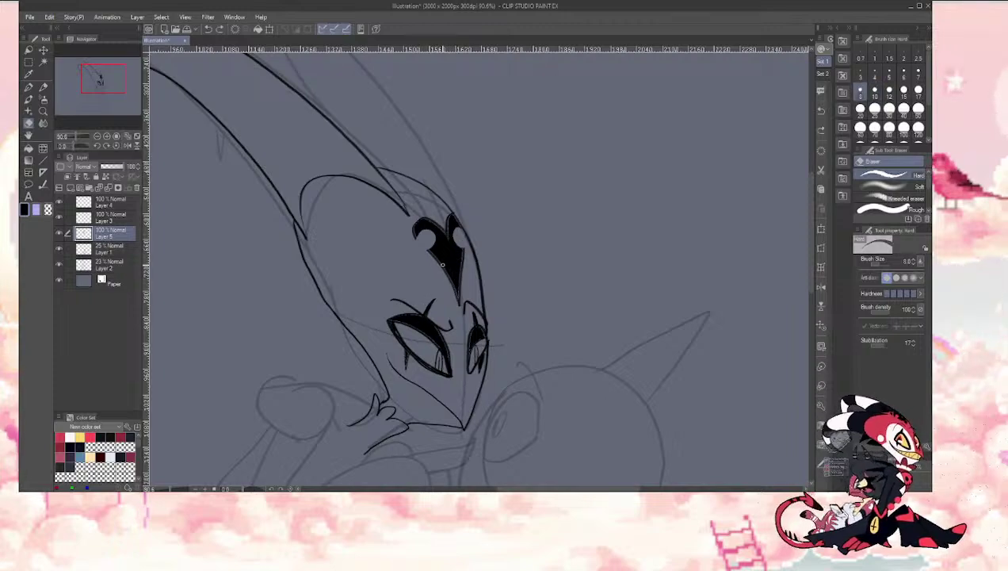
key(bracketleft)
key(bracketleft)
key(bracketleft)
key(bracketleft)
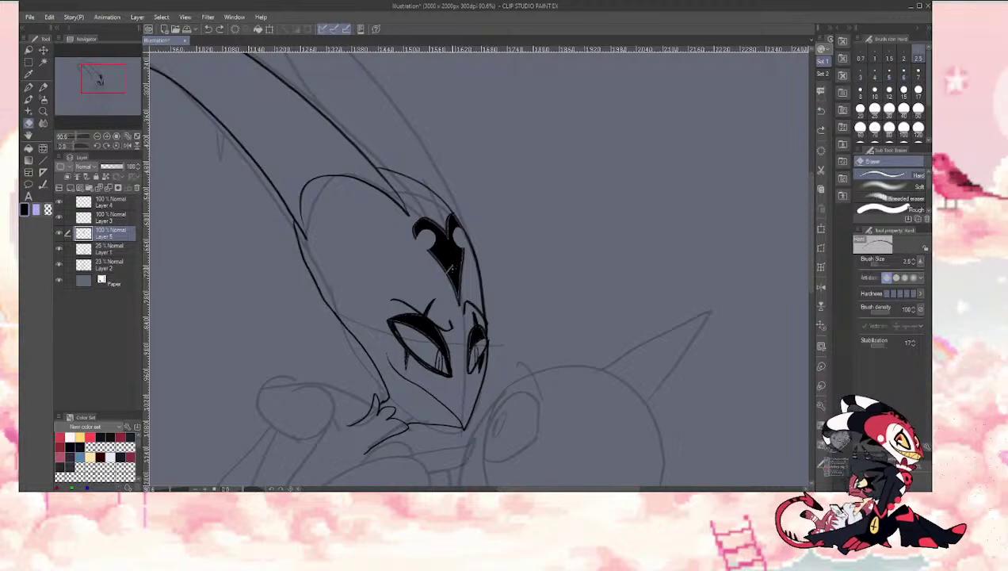
key(g)
key(p)
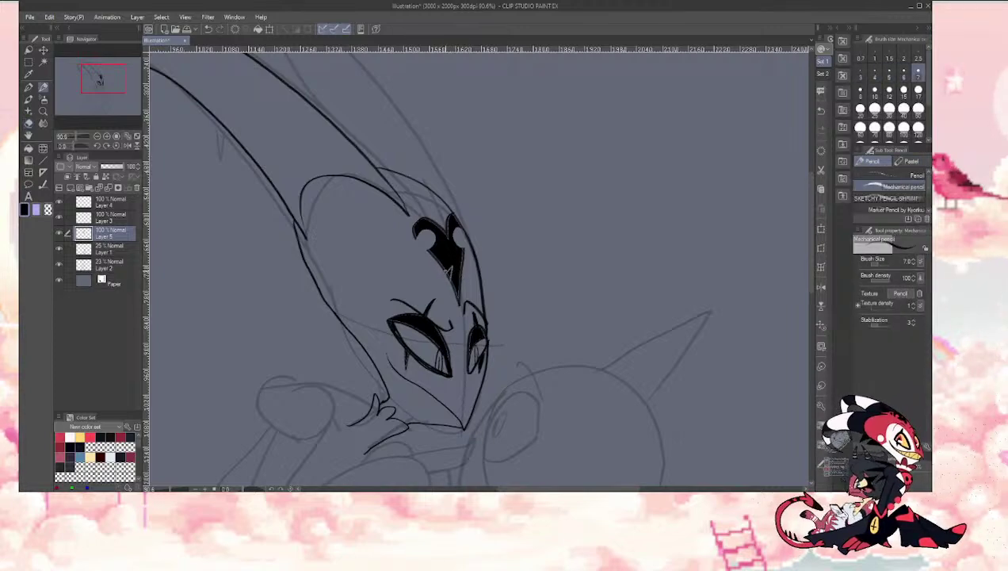
Step: Widen the cut with the eraser at size 6 to separate the heart's lower tip into a narrow diamond
key(e)
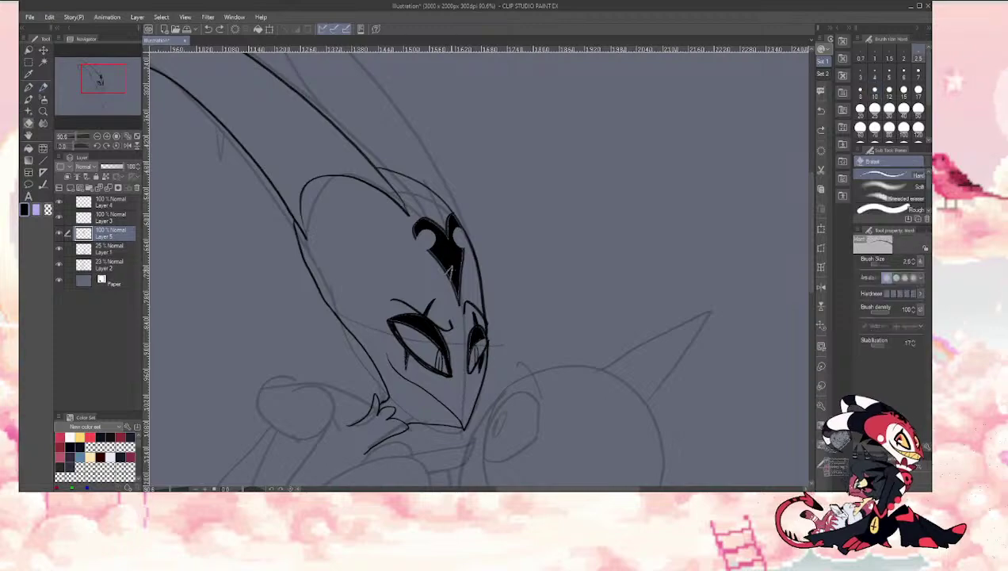
key(bracketright)
key(bracketright)
key(bracketright)
key(bracketright)
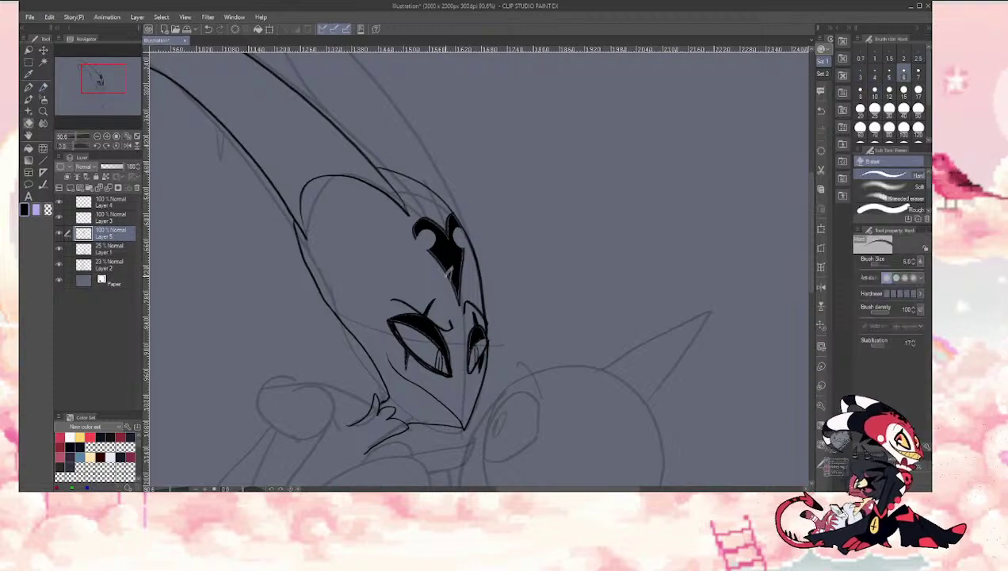
drag(449, 271, 460, 275)
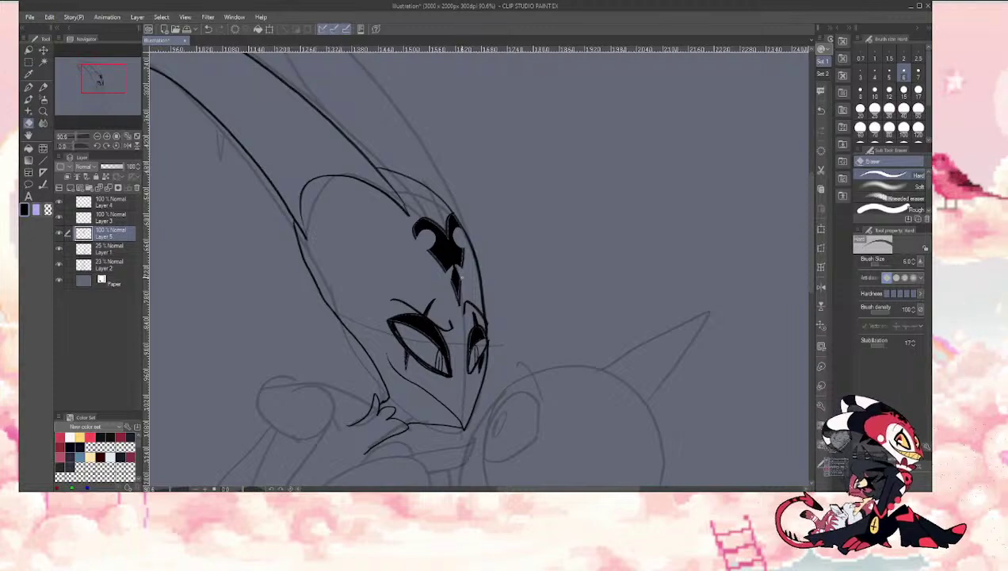
Step: Draw small black diamonds above both lobes of the forehead heart, reducing the Mechanical pencil size to 5
key(p)
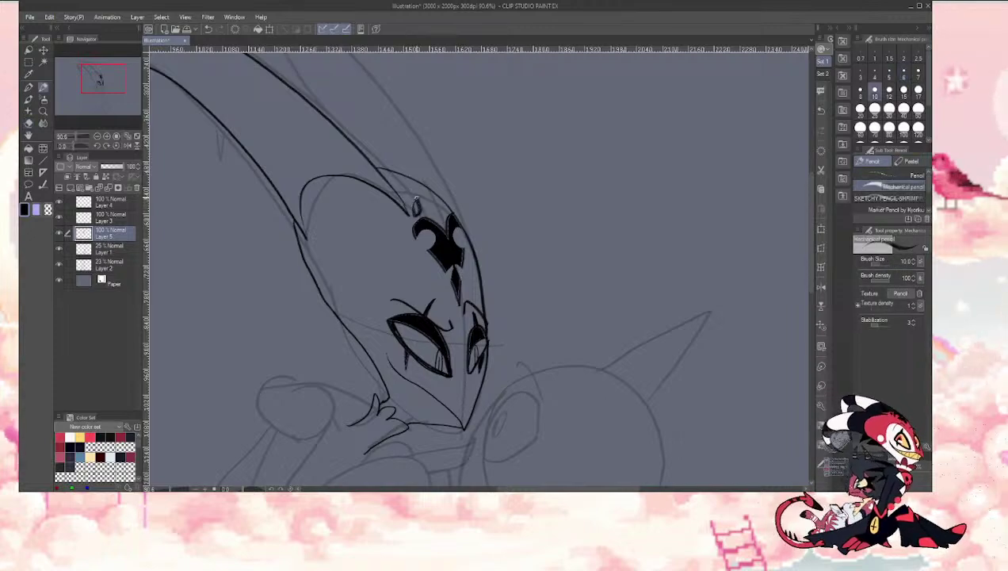
key(bracketleft)
key(bracketleft)
key(bracketleft)
key(bracketleft)
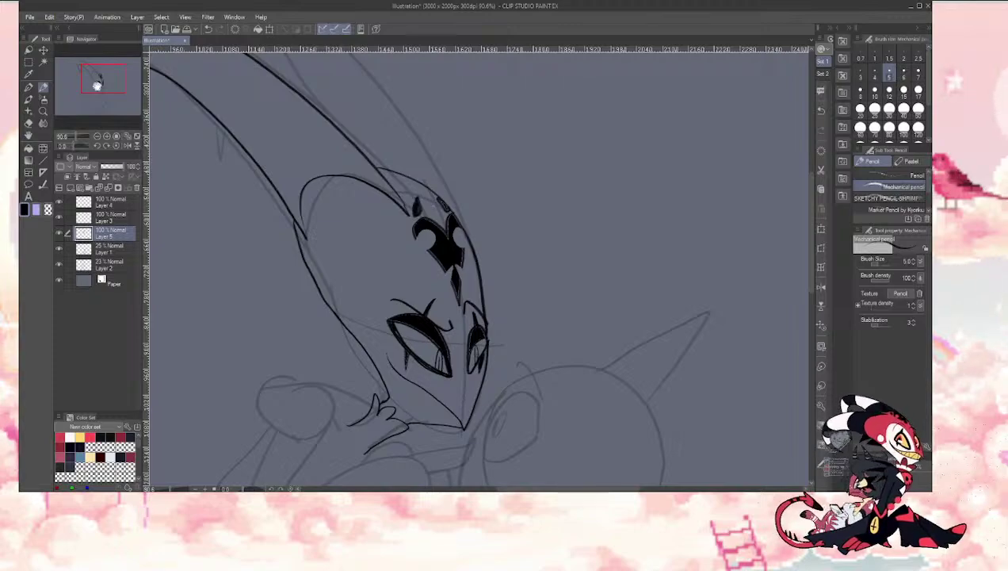
Step: Outline a larger pointed diamond above the heart at the base of the horns and fill it black
drag(96, 85, 96, 75)
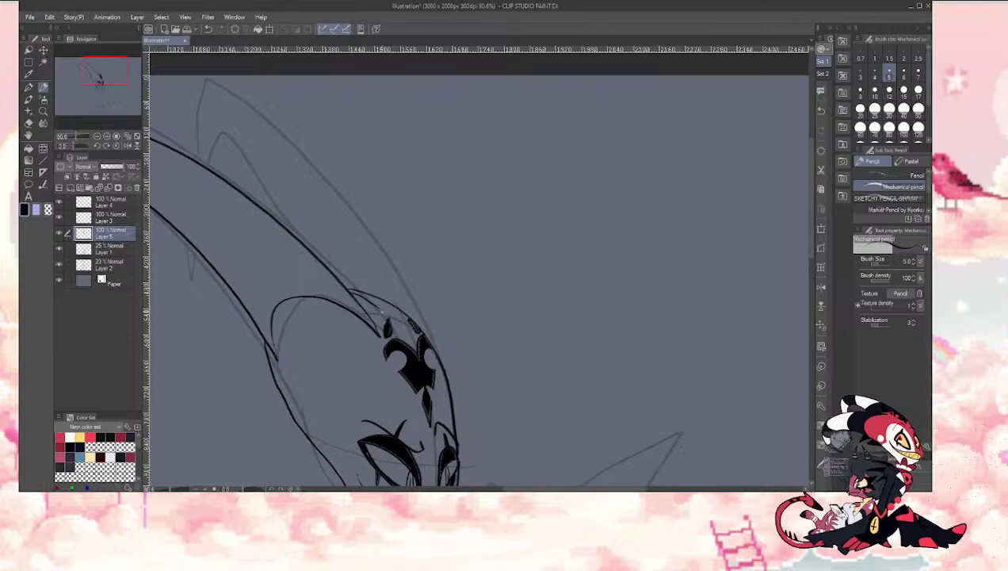
mouse_move(381, 310)
mouse_down()
mouse_move(369, 284)
mouse_move(336, 261)
mouse_move(350, 290)
mouse_up()
key(g)
click(359, 282)
click(366, 298)
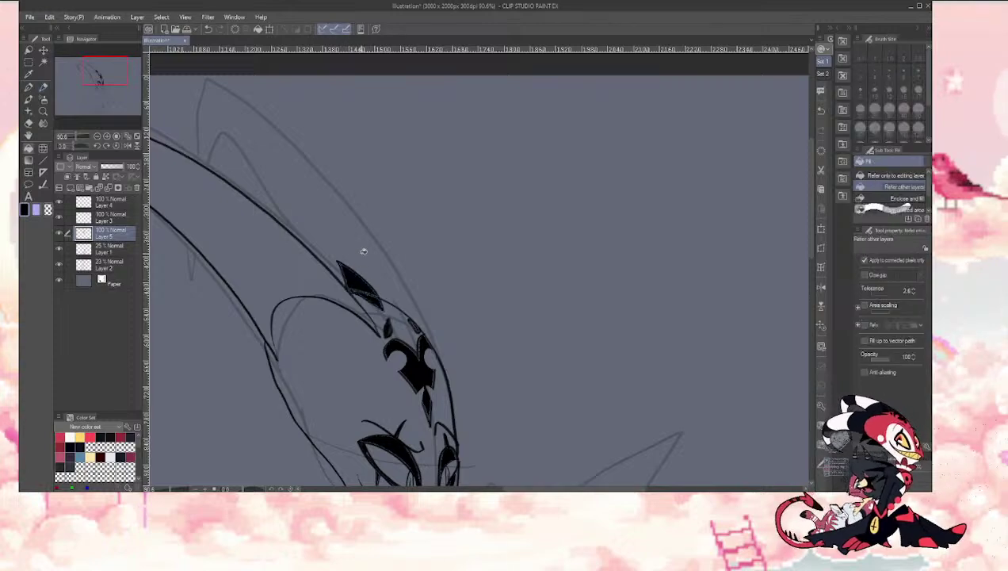
Step: Draw the far horn's long outer edge, curved tip and inner curl over the rough sketch
key(p)
click(96, 136)
drag(92, 83, 83, 62)
mouse_move(493, 308)
mouse_down()
mouse_move(435, 214)
mouse_move(337, 141)
mouse_move(317, 176)
mouse_up()
mouse_move(309, 232)
mouse_down()
mouse_move(317, 263)
mouse_move(321, 243)
mouse_up()
mouse_move(334, 187)
mouse_down()
mouse_move(387, 227)
mouse_move(333, 167)
mouse_move(381, 218)
mouse_up()
Step: Draw a curved band across the lower part of each horn, undoing the unsuccessful strokes
key(ctrl+z)
key(ctrl+z)
key(ctrl+z)
key(ctrl+y)
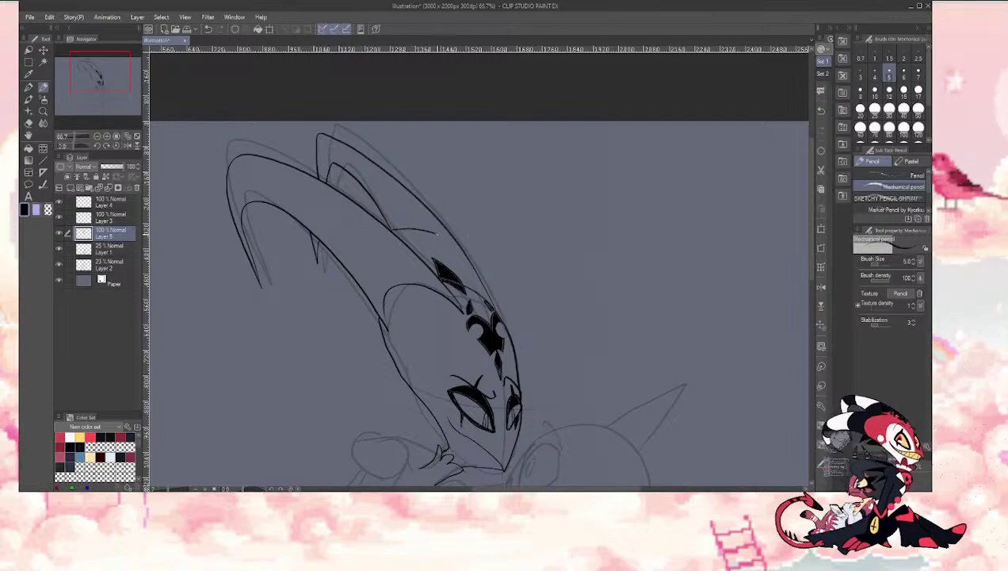
drag(464, 247, 413, 244)
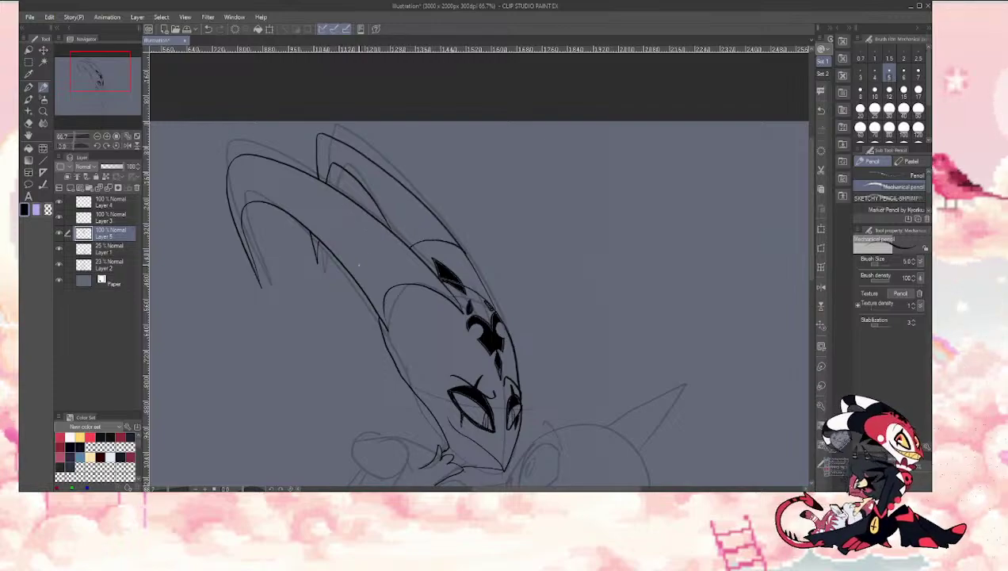
key(ctrl+z)
mouse_move(349, 267)
mouse_down()
mouse_move(385, 238)
mouse_move(414, 254)
mouse_move(429, 233)
mouse_move(458, 239)
mouse_up()
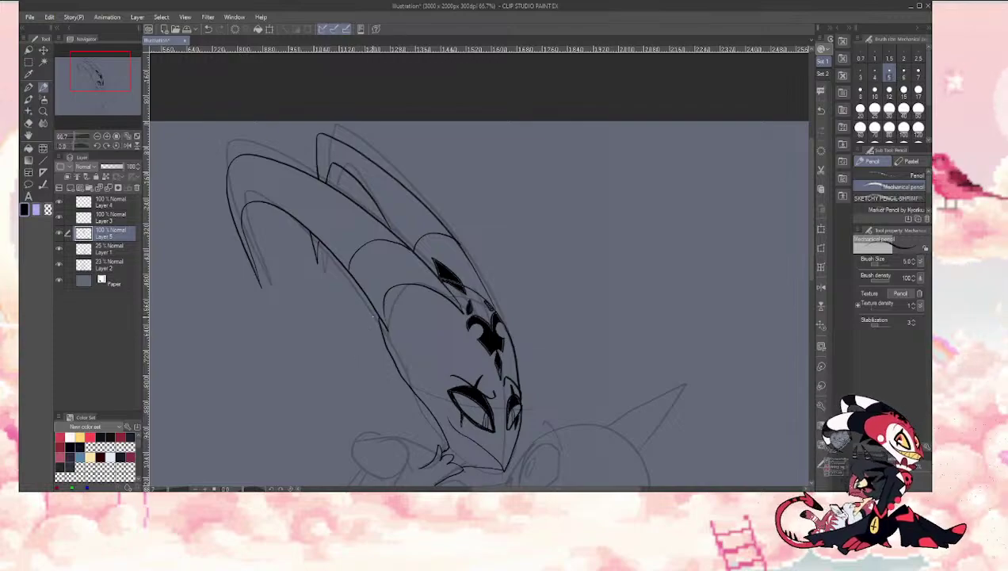
Step: Draw two triangular spikes along the back of the large character's head and fill them black
drag(88, 75, 75, 75)
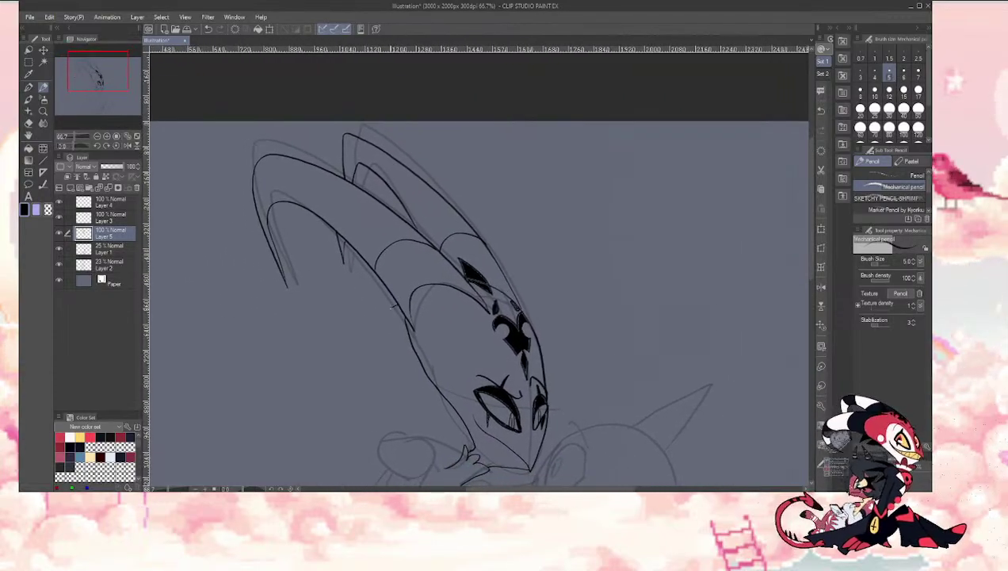
mouse_move(402, 325)
mouse_down()
mouse_move(383, 309)
mouse_move(400, 319)
mouse_up()
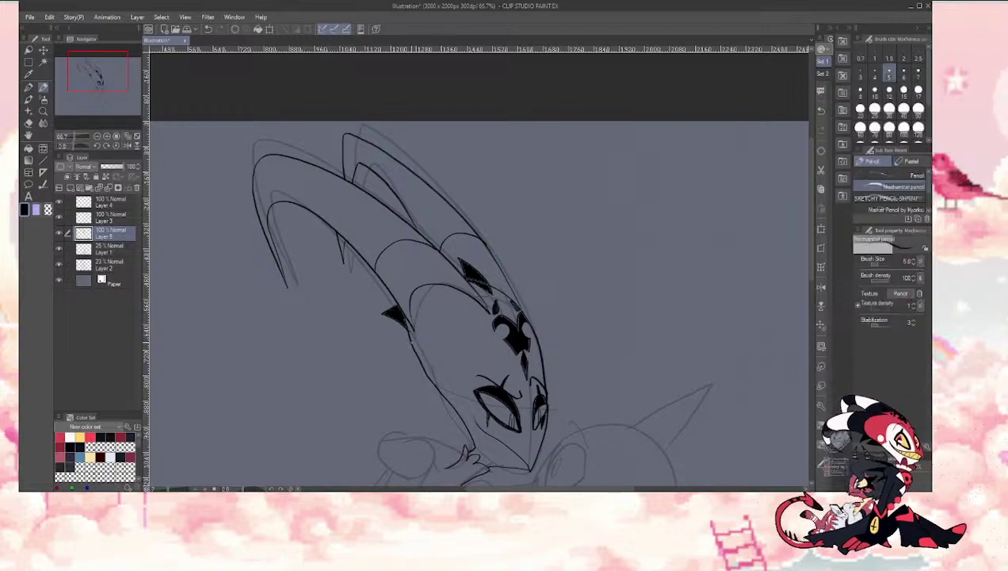
key(g)
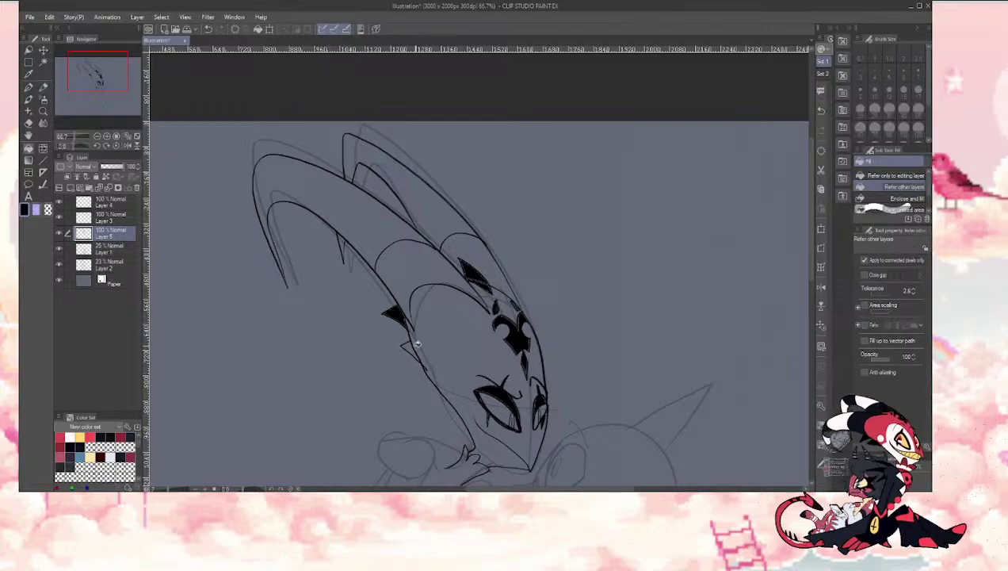
key(p)
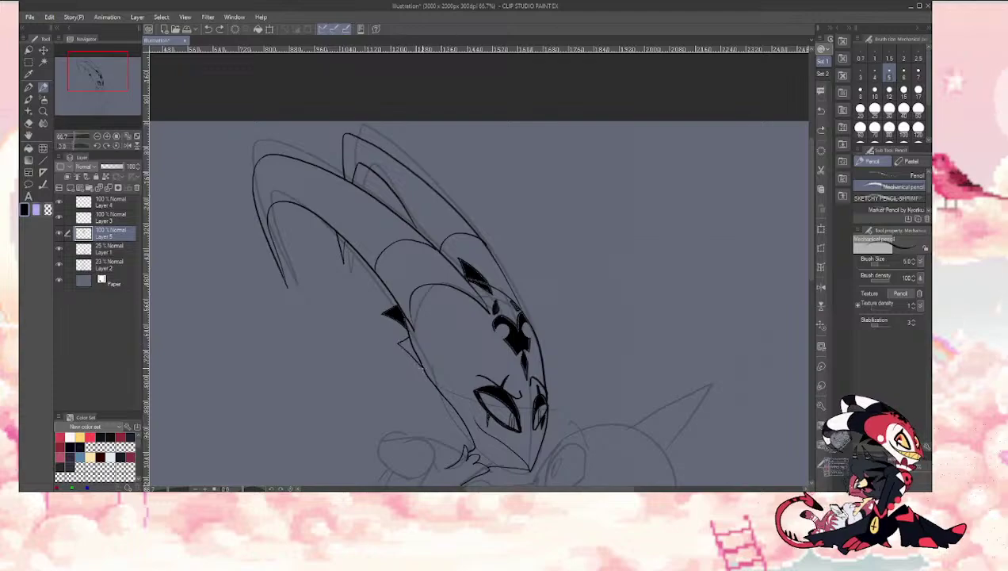
key(g)
key(p)
Step: Draw the next curved bands farther up the far and near horns, redrawing the near horn's band
mouse_move(86, 75)
mouse_down()
mouse_move(65, 67)
mouse_move(94, 68)
mouse_up()
drag(367, 254, 386, 225)
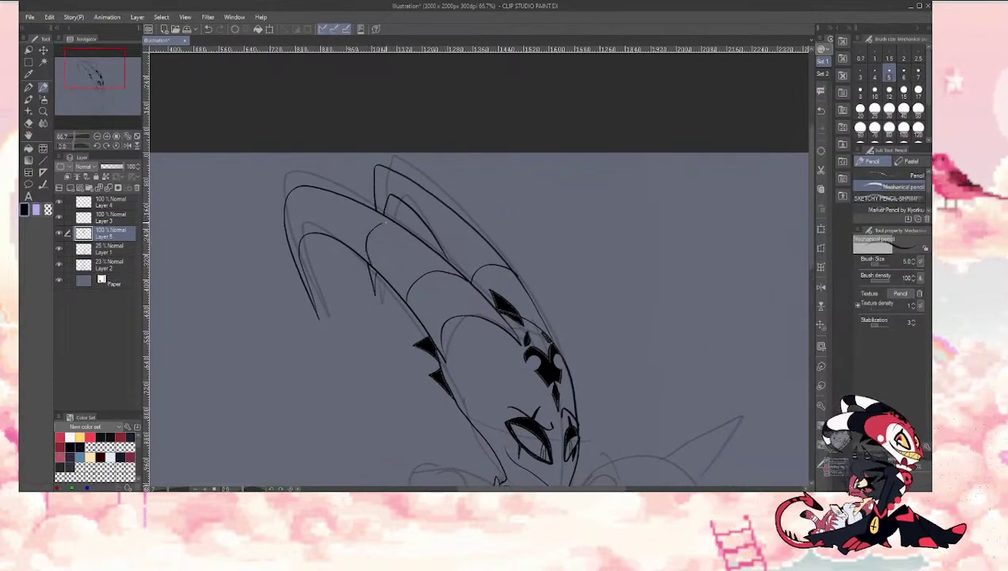
key(ctrl+z)
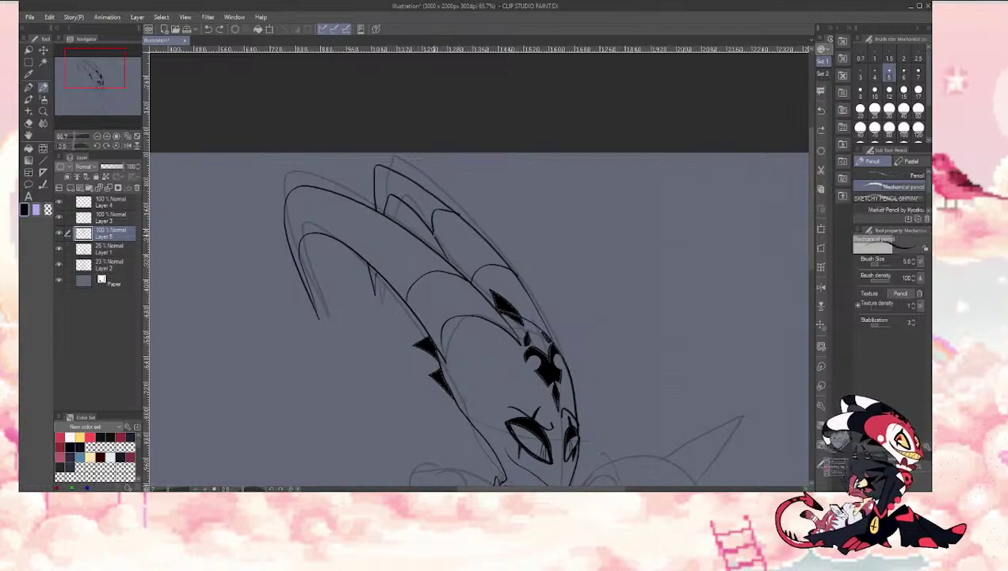
drag(411, 180, 406, 196)
drag(358, 256, 372, 221)
Step: Draw a curved band close to the near horn's bend, undoing the first attempts and redrawing it
drag(73, 72, 72, 61)
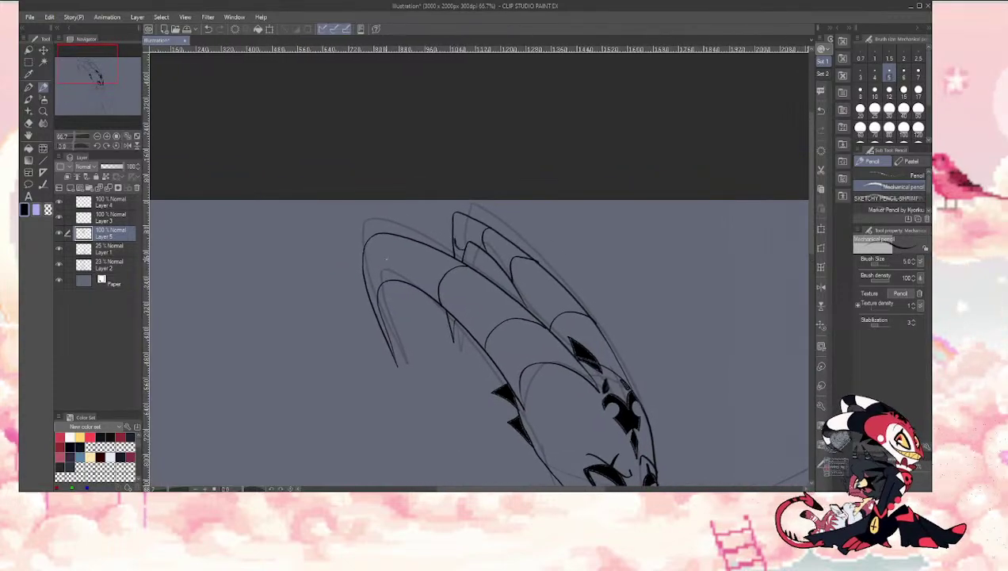
drag(406, 282, 387, 263)
key(ctrl+z)
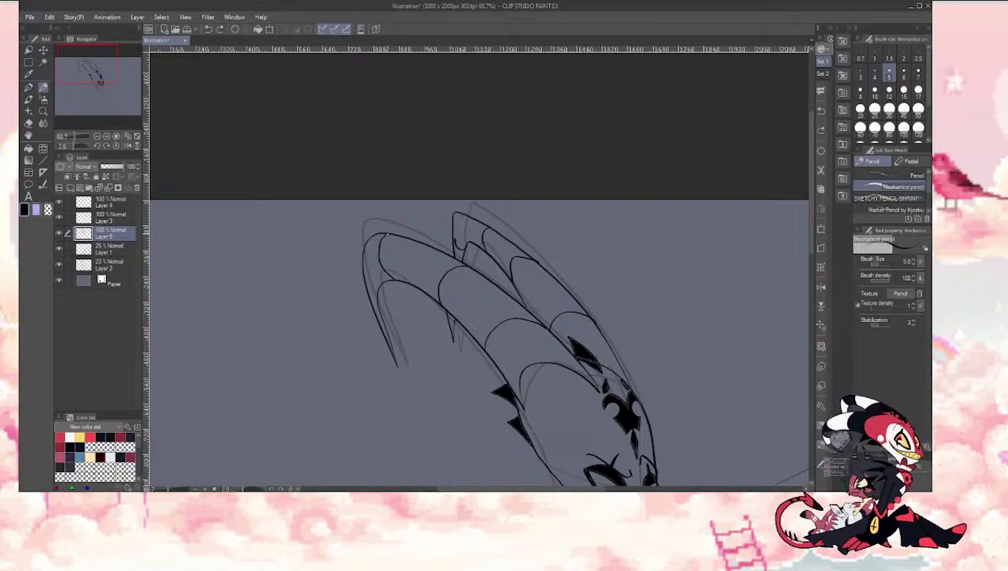
key(ctrl+z)
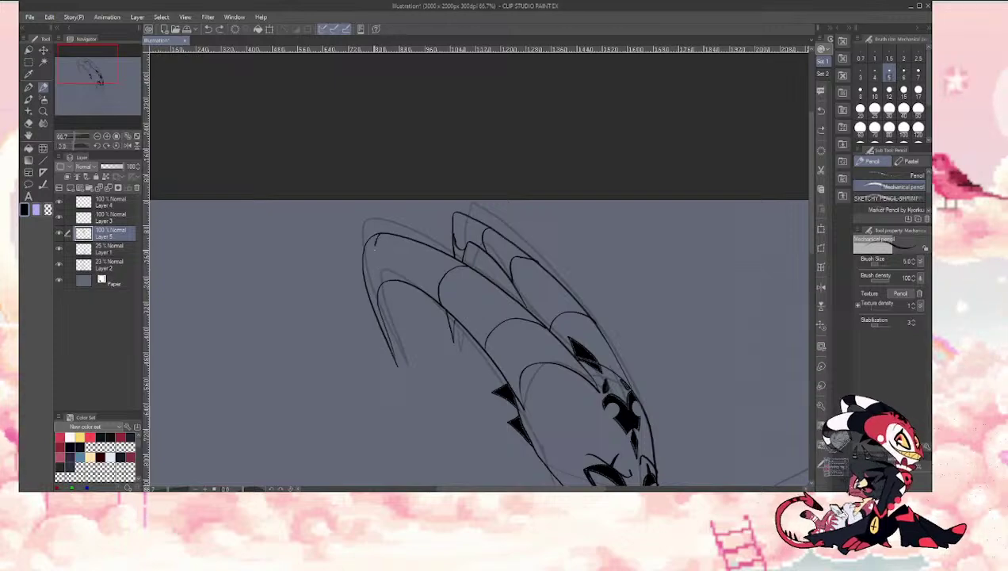
drag(375, 247, 381, 278)
Step: Draw a curved mask contour around the large character's near eye and a small circle behind it
drag(76, 65, 100, 76)
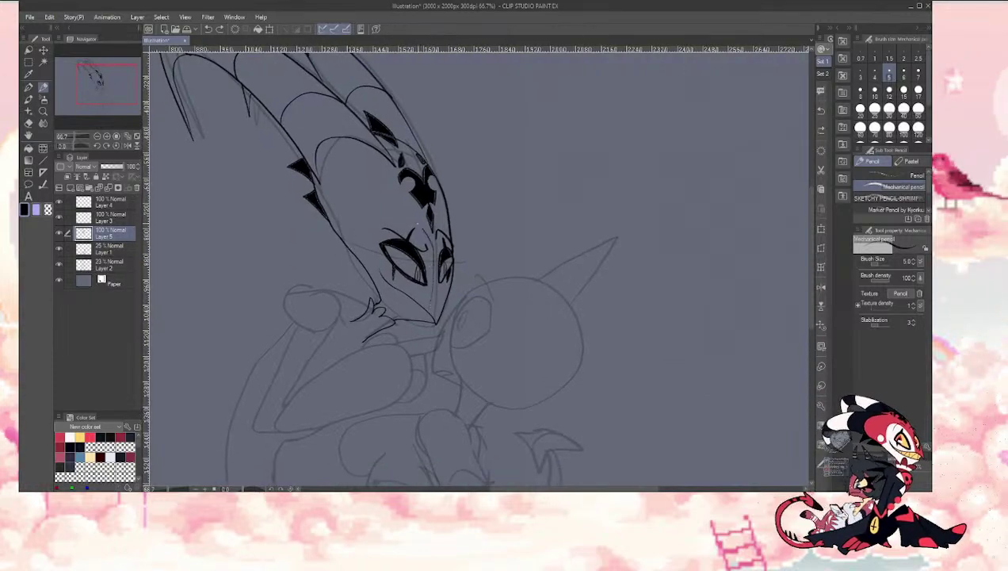
mouse_move(418, 207)
mouse_down()
mouse_move(374, 205)
mouse_move(365, 252)
mouse_up()
mouse_move(94, 89)
mouse_down()
mouse_move(92, 75)
mouse_move(80, 74)
mouse_move(97, 84)
mouse_up()
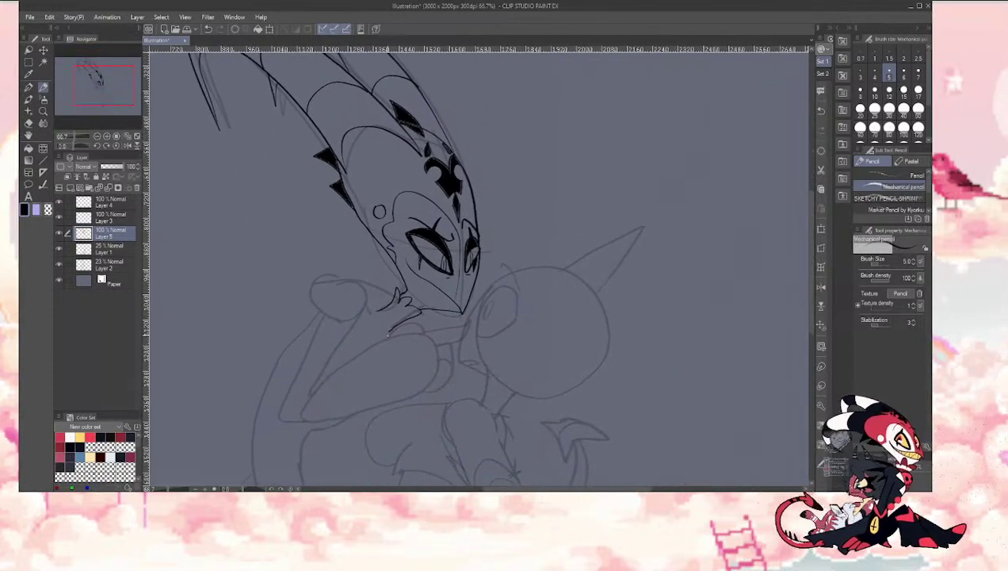
Step: Draw a rounded cuff at the wrist of the raised hand with a solid dot in its opening
drag(388, 331, 365, 346)
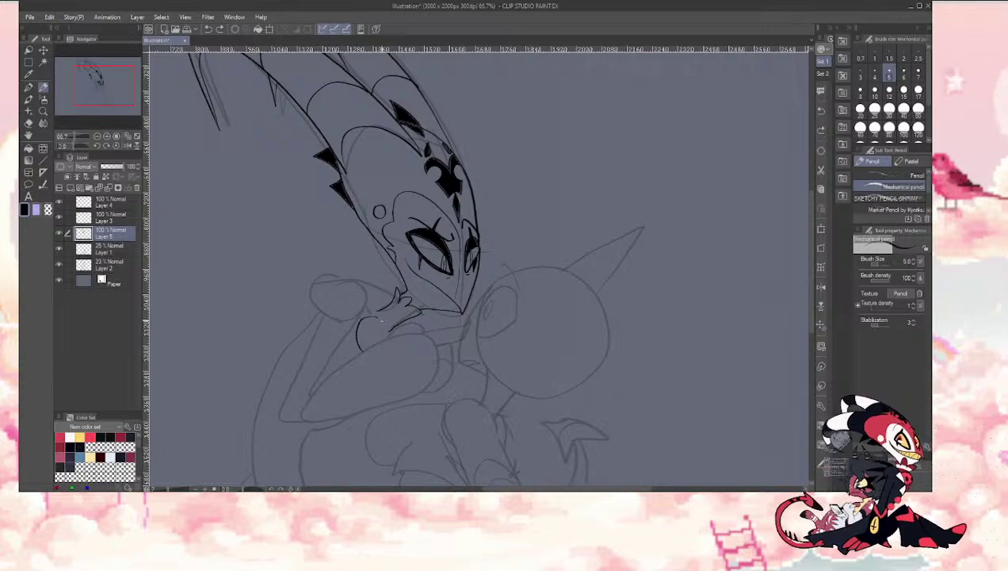
drag(365, 335, 369, 334)
key(e)
key(p)
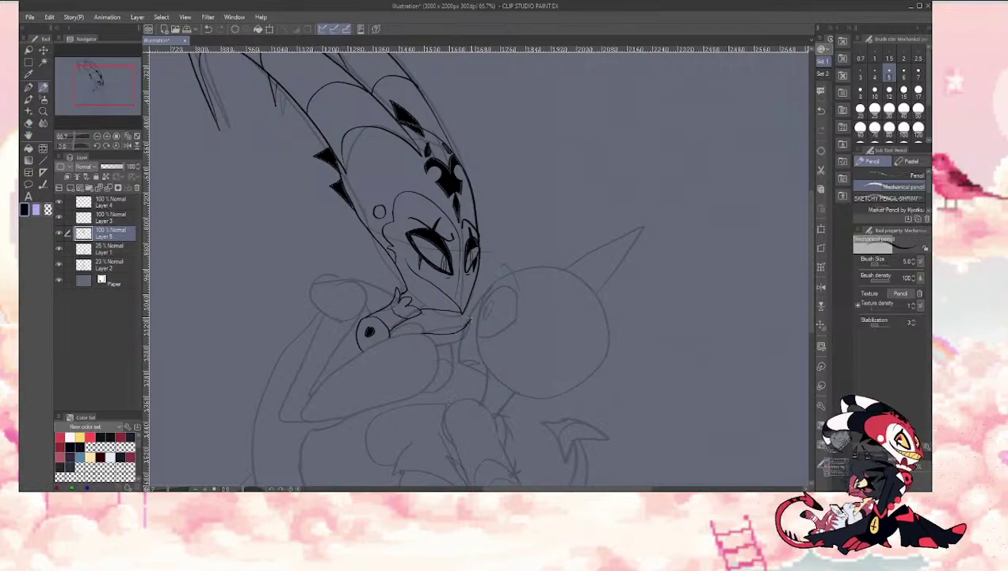
mouse_move(453, 334)
mouse_down()
mouse_move(471, 320)
mouse_move(431, 342)
mouse_move(470, 316)
mouse_up()
key(ctrl+z)
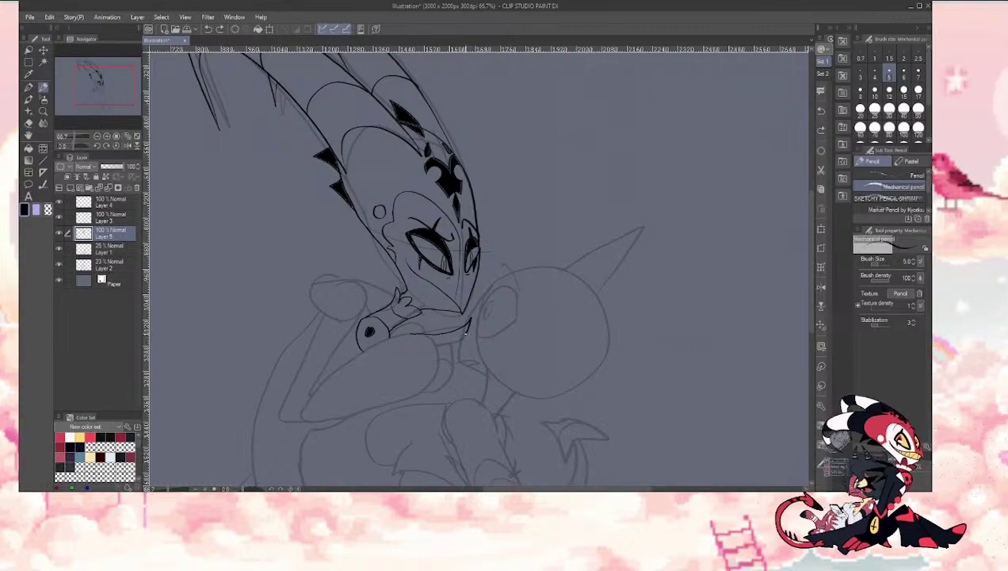
key(ctrl+z)
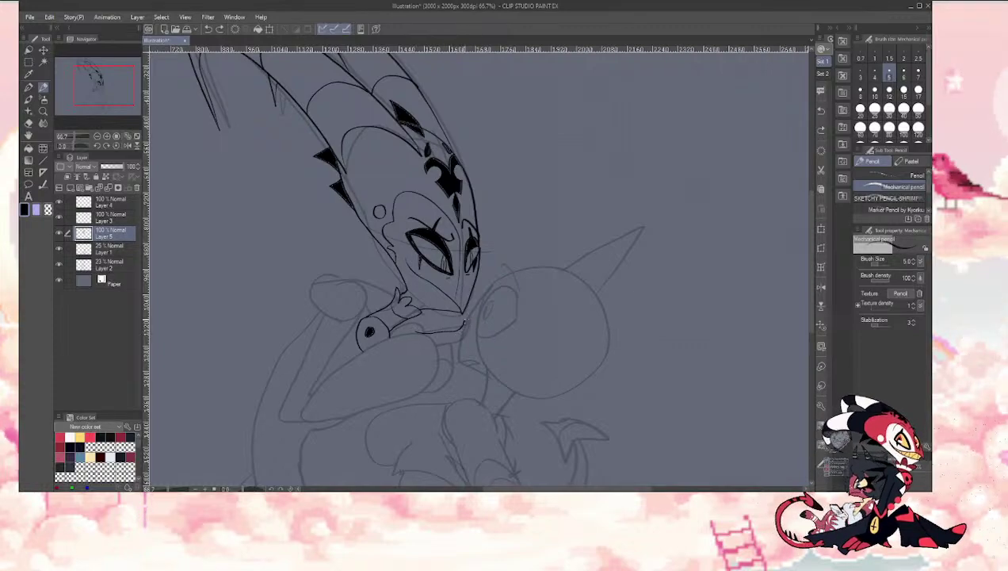
key(ctrl+z)
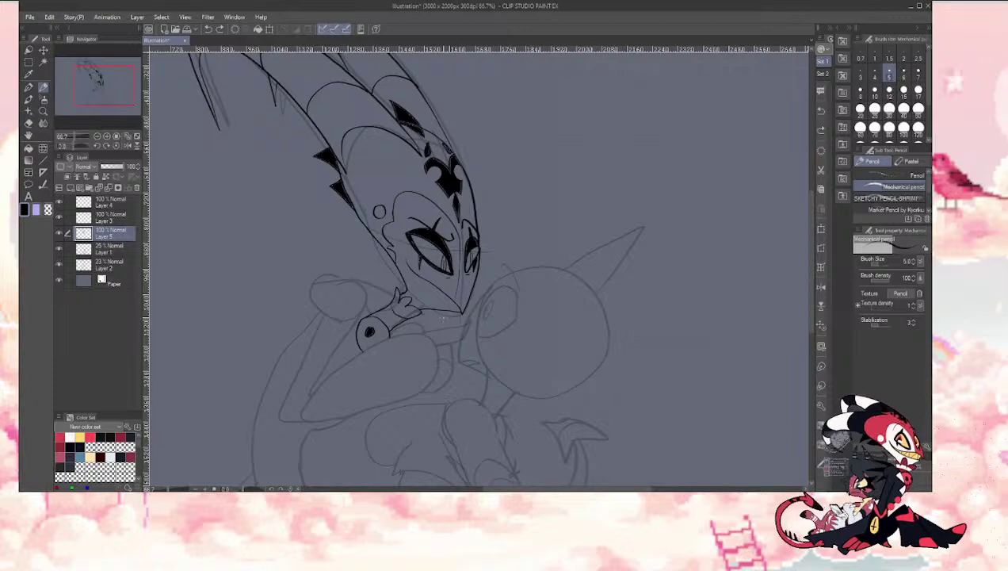
Step: Add a new raster layer directly above Layer 5
click(95, 248)
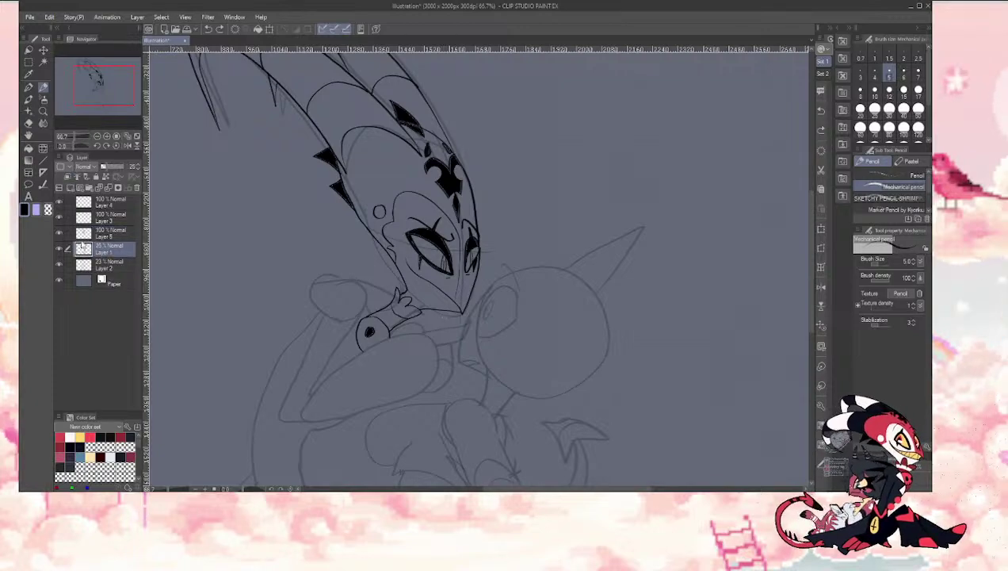
click(93, 236)
click(70, 187)
Step: Outline the smaller figure's large teardrop-shaped eye over the rough sketch on the new layer
mouse_move(86, 89)
mouse_down()
mouse_move(95, 93)
mouse_move(104, 77)
mouse_move(112, 86)
mouse_up()
click(107, 136)
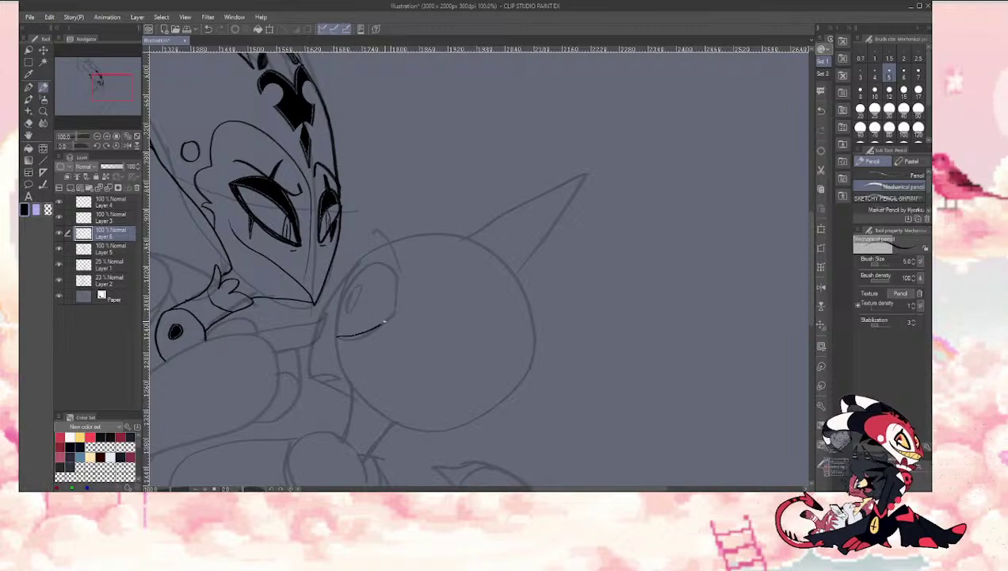
mouse_move(337, 337)
mouse_down()
mouse_move(395, 291)
mouse_move(367, 268)
mouse_move(336, 315)
mouse_up()
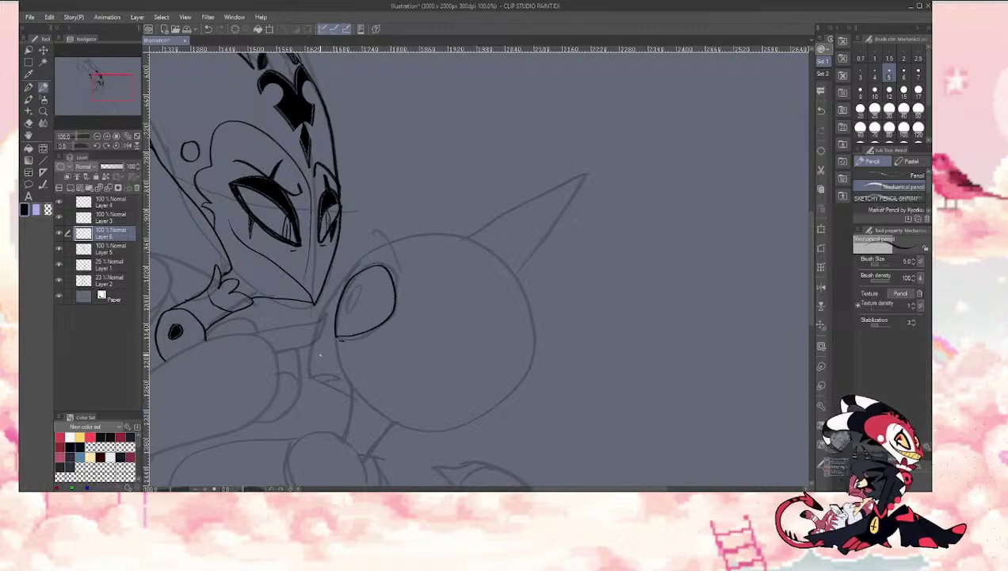
Step: Draw a narrow oval pupil with a dark slit inside the smaller figure's eye, undoing an unwanted fill
mouse_move(352, 294)
mouse_down()
mouse_move(346, 306)
mouse_move(358, 285)
mouse_move(348, 304)
mouse_up()
key(ctrl+z)
key(g)
click(351, 293)
key(ctrl+z)
key(p)
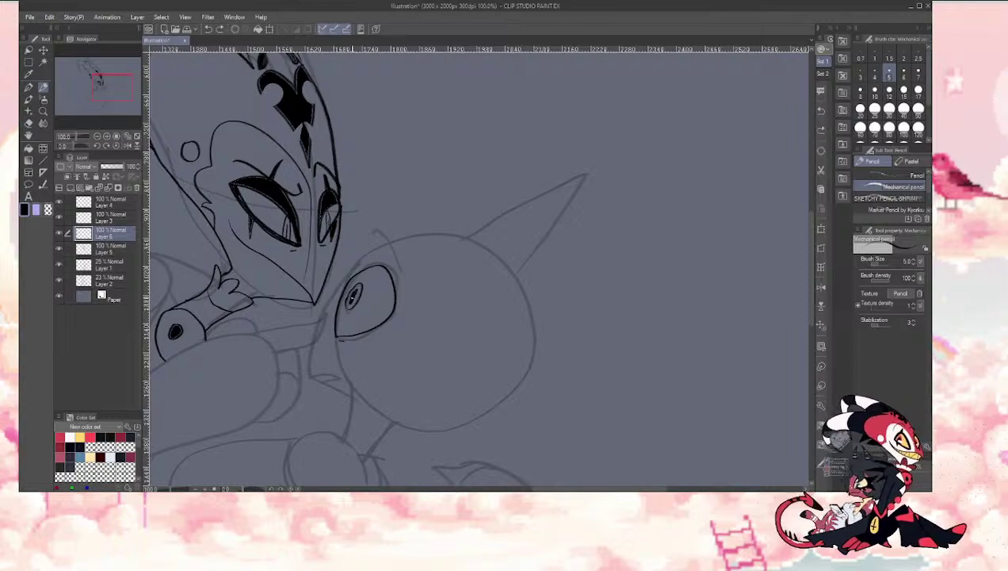
Step: Draw a short angled brow above the smaller figure's eye, redoing its first stroke and undoing a trial eyelash
drag(386, 236, 401, 272)
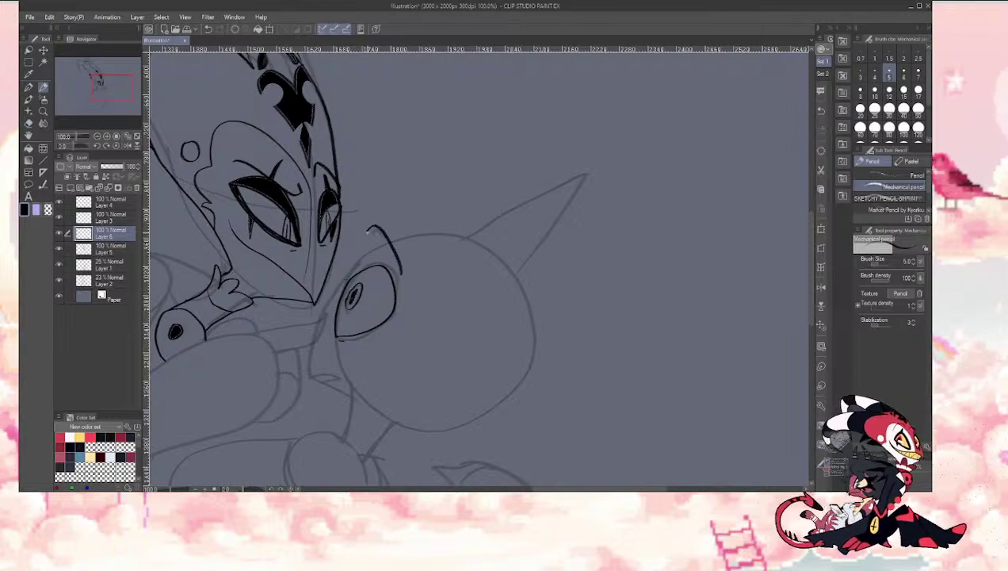
key(ctrl+z)
mouse_move(377, 231)
mouse_down()
mouse_move(402, 270)
mouse_move(406, 301)
mouse_up()
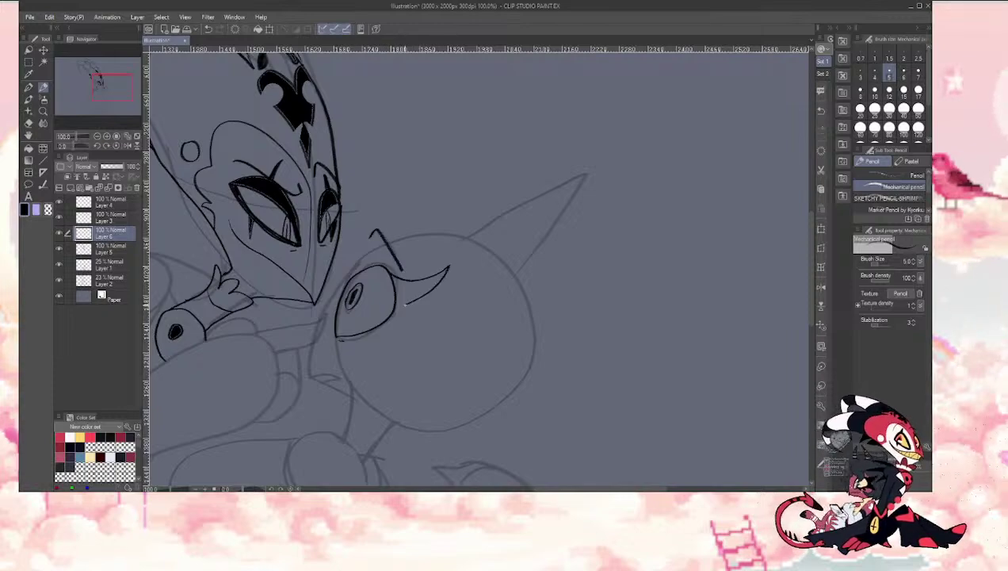
key(ctrl+z)
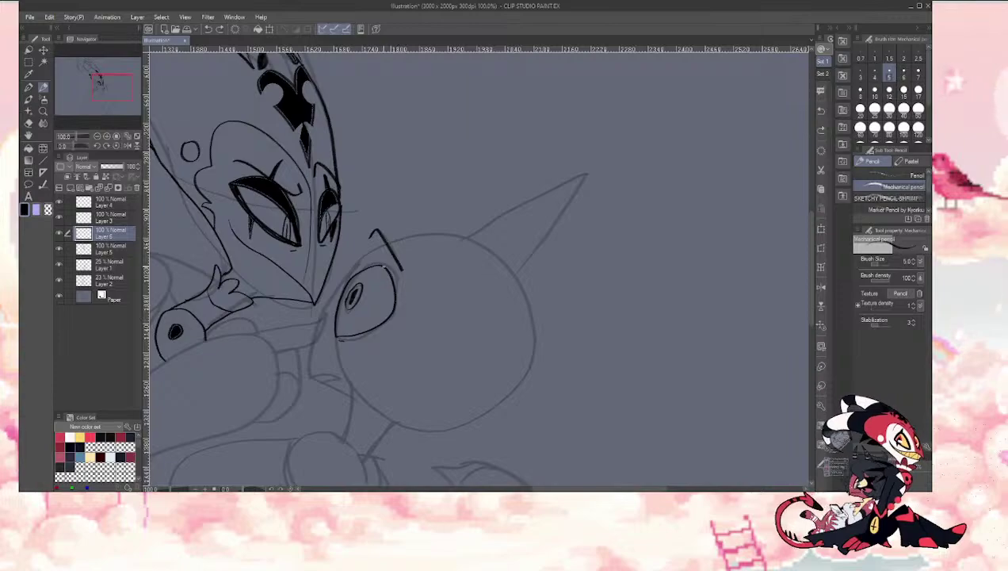
Step: Thicken the outer rim of the smaller figure's eye, add spiky lashes along it and fill them black
mouse_move(365, 267)
mouse_down()
mouse_move(390, 281)
mouse_move(360, 330)
mouse_up()
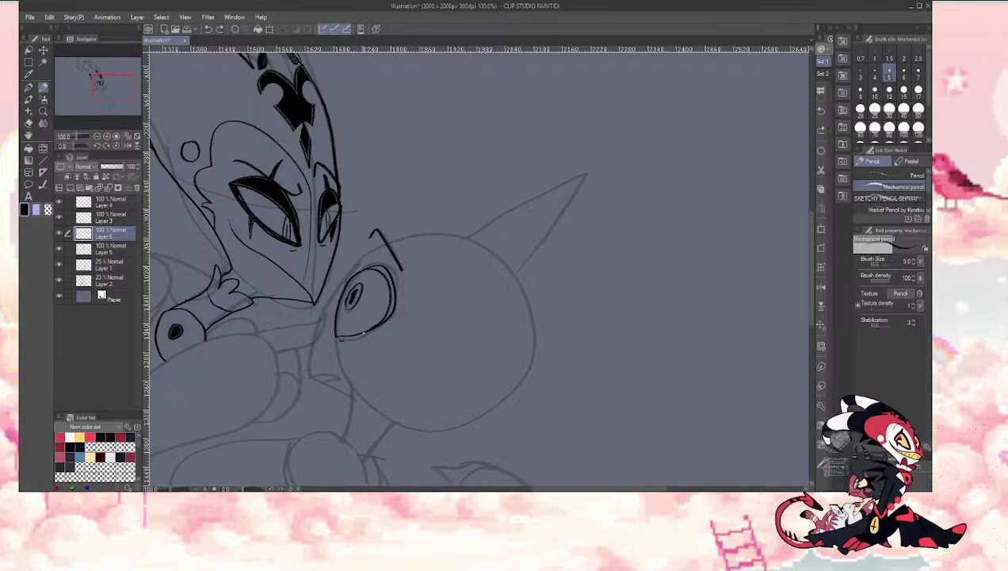
mouse_move(382, 276)
mouse_down()
mouse_move(427, 267)
mouse_move(408, 298)
mouse_move(436, 336)
mouse_move(382, 345)
mouse_up()
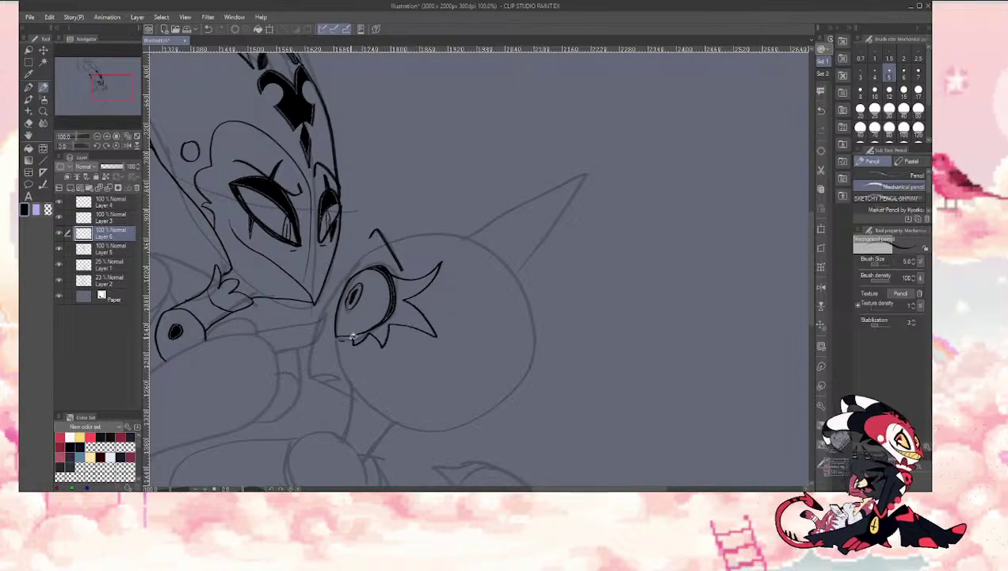
key(g)
click(375, 297)
Step: Add three small freckle dots beneath the smaller figure's lashes with the Mechanical pencil at size 8
key(p)
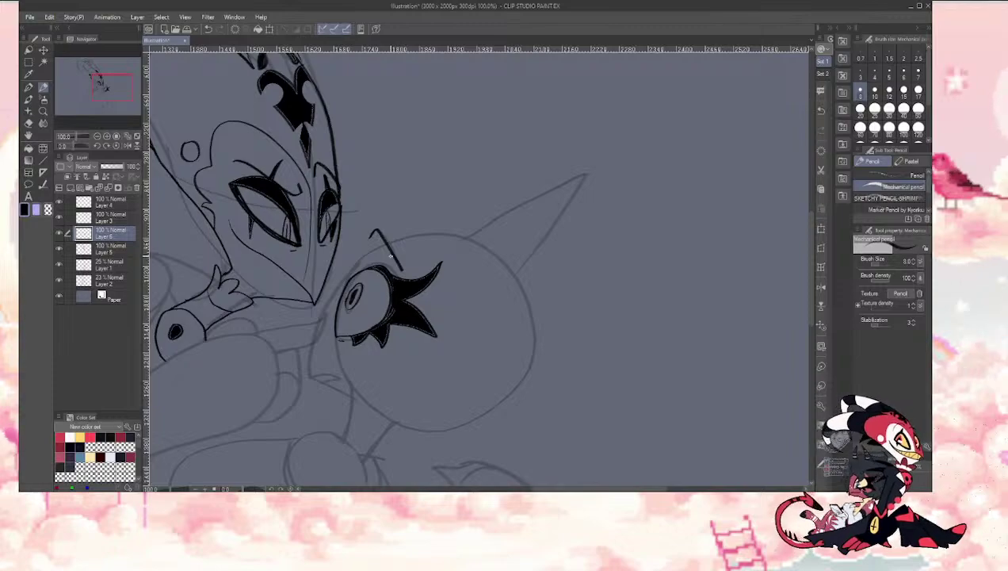
click(361, 354)
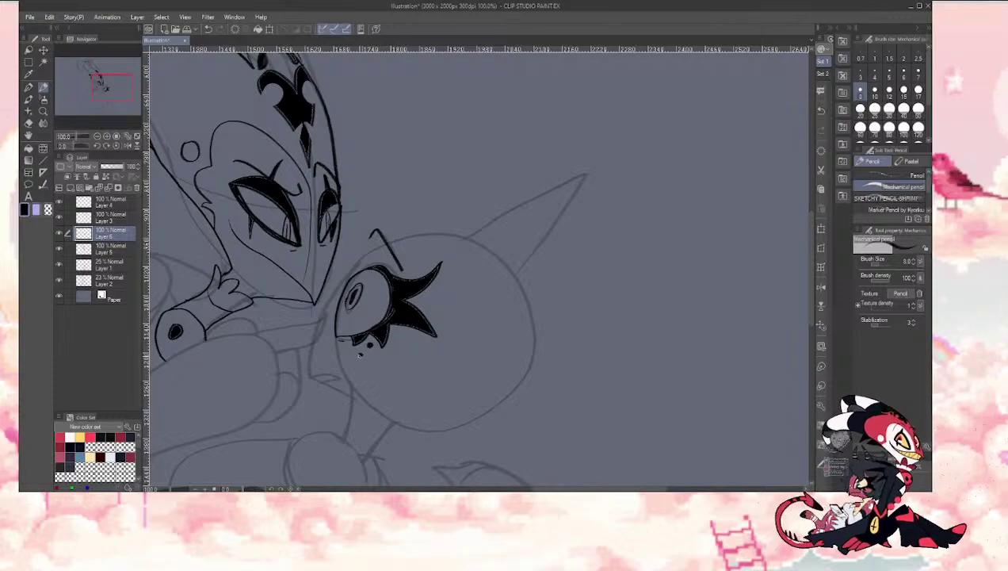
click(375, 358)
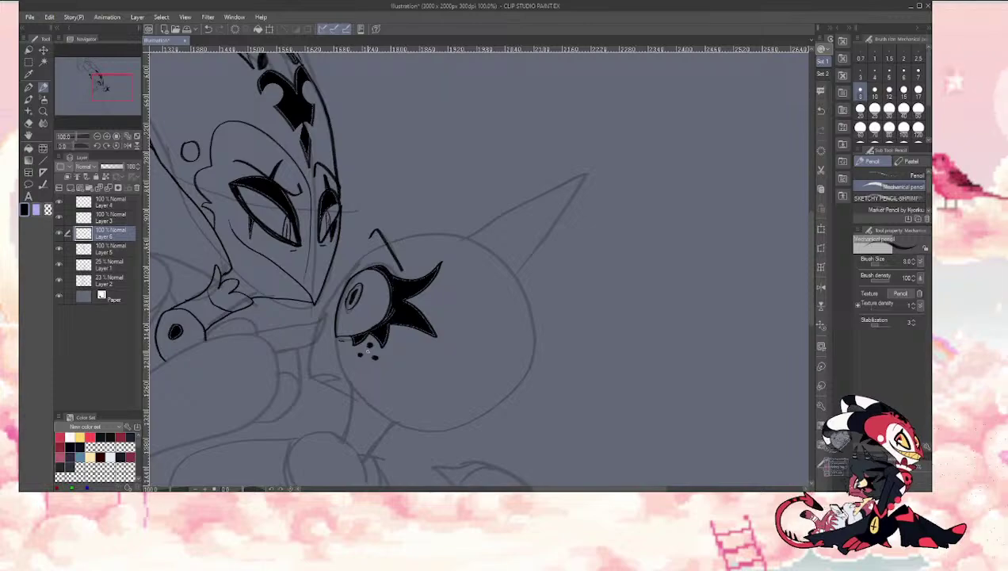
Step: Ink a curved hair tuft with a pointed tip and rounded lower edge over the smaller figure's brow, with the Mechanical pencil at size 6
key(bracketleft)
key(bracketleft)
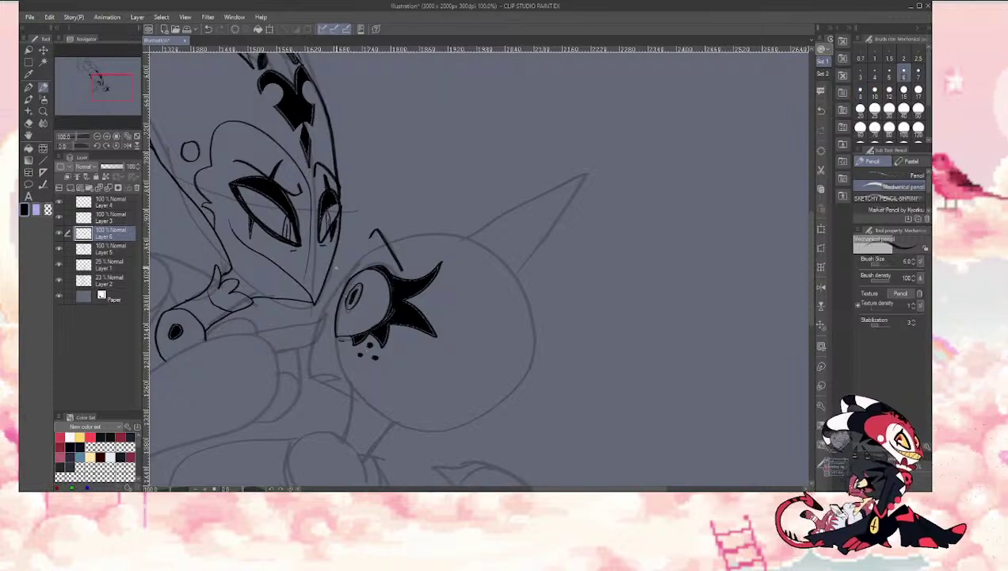
click(98, 146)
click(98, 146)
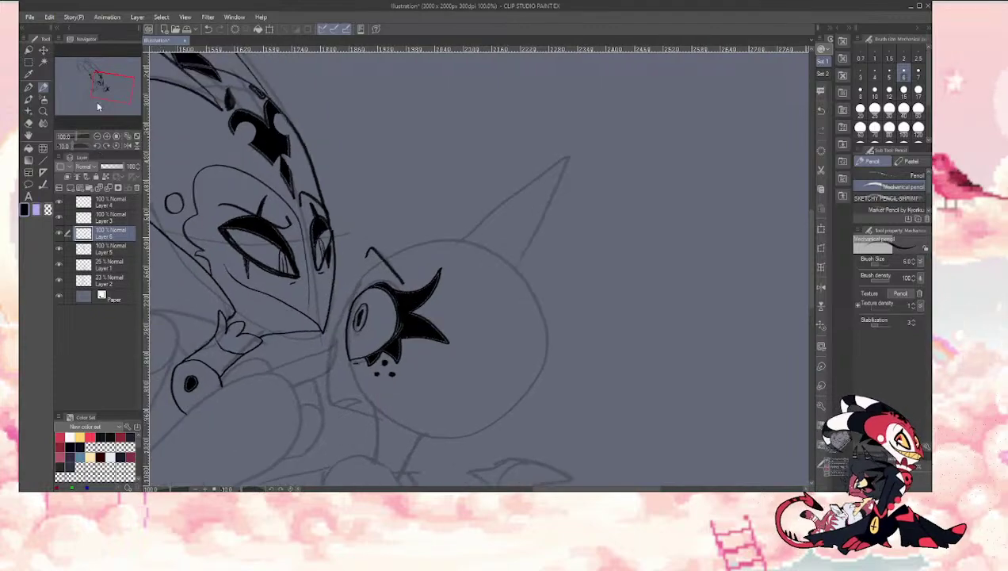
drag(96, 86, 96, 87)
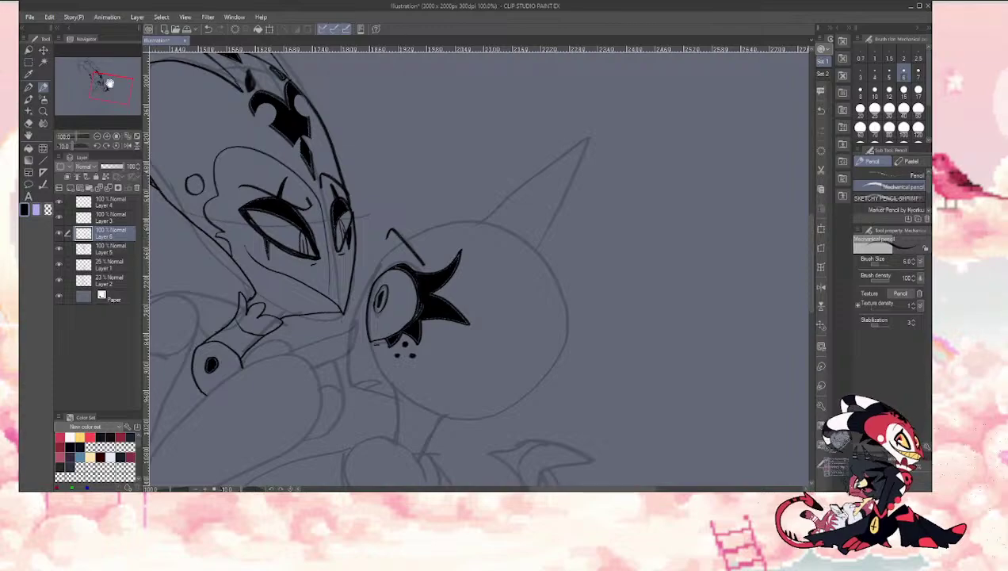
drag(103, 78, 104, 74)
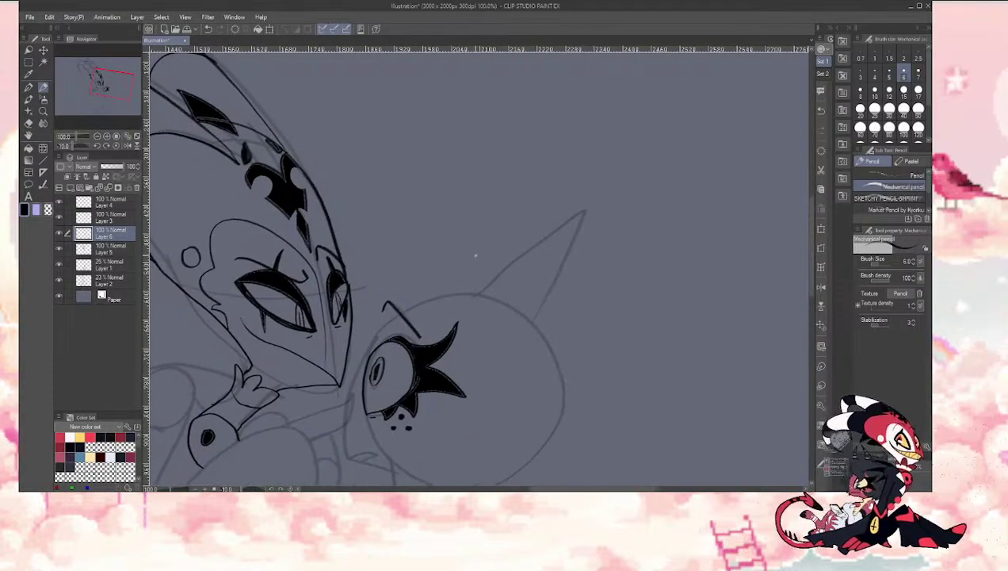
mouse_move(485, 252)
mouse_down()
mouse_move(388, 252)
mouse_move(391, 297)
mouse_move(363, 272)
mouse_move(484, 263)
mouse_up()
key(ctrl+z)
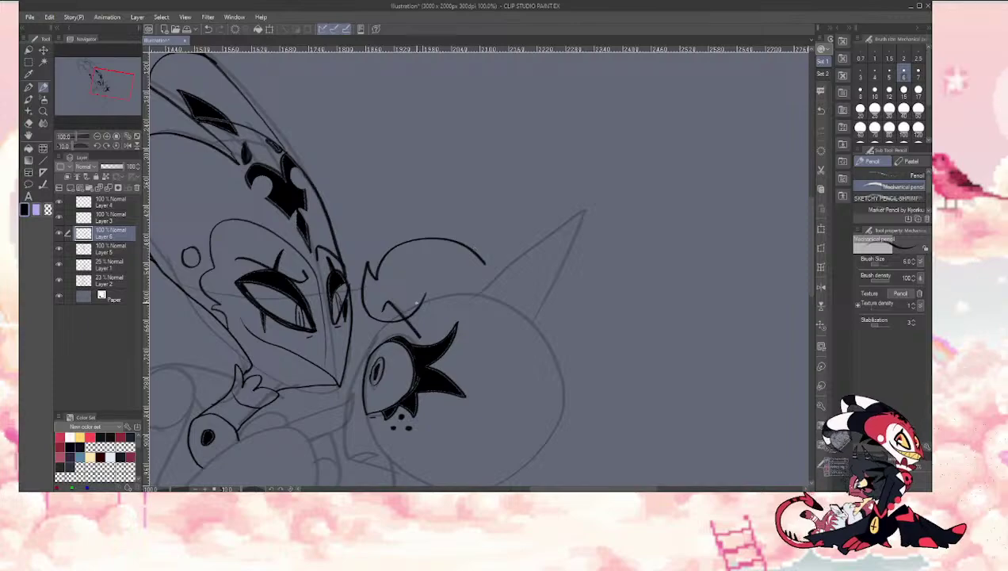
mouse_move(418, 303)
mouse_down()
mouse_move(418, 340)
mouse_move(434, 343)
mouse_move(419, 321)
mouse_move(428, 295)
mouse_move(409, 341)
mouse_up()
key(ctrl+z)
key(ctrl+z)
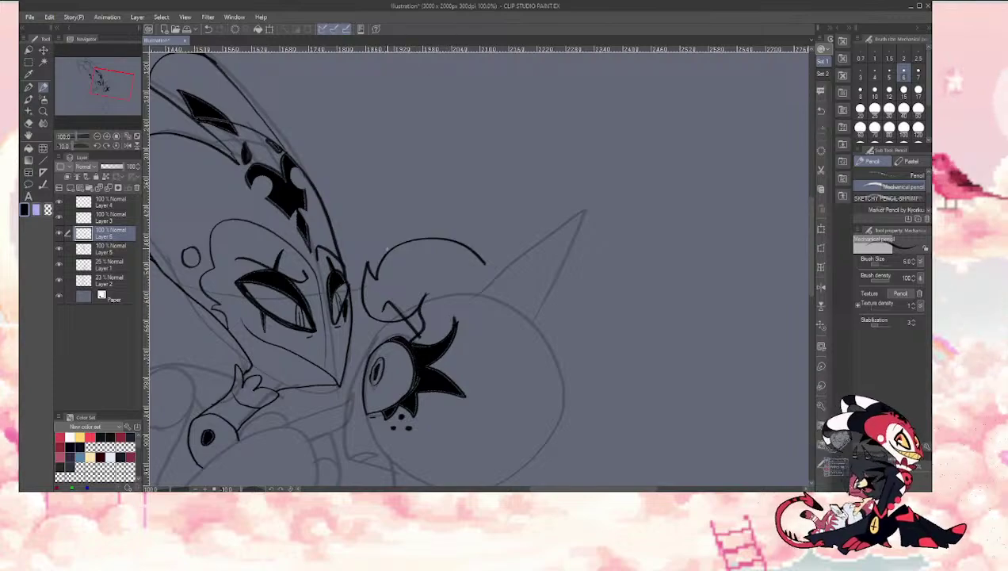
Step: Try inking the smaller figure's face profile from the hair tuft down to the mouth with the pencil at size 5
drag(99, 83, 110, 85)
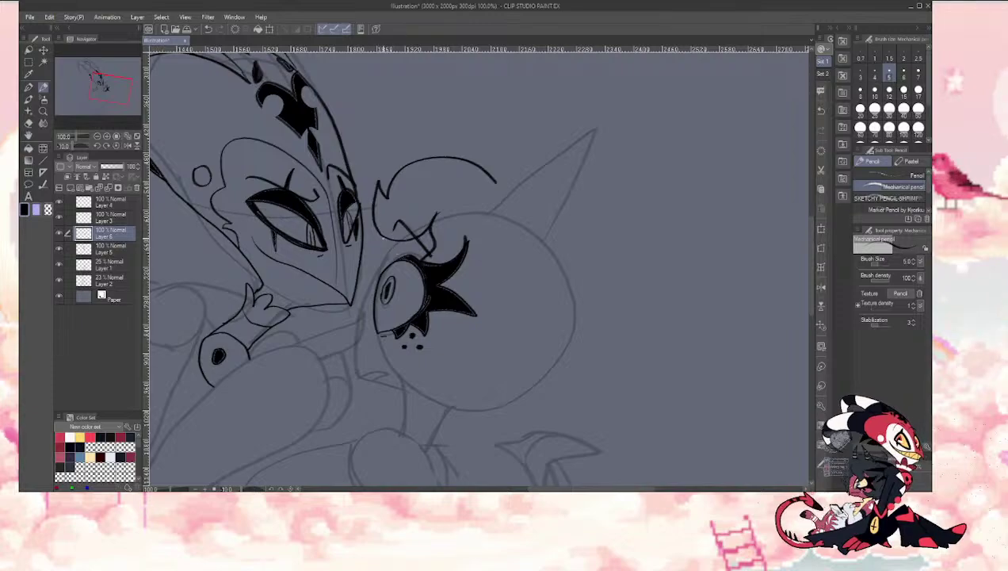
mouse_move(397, 242)
mouse_down()
mouse_move(364, 301)
mouse_move(355, 373)
mouse_up()
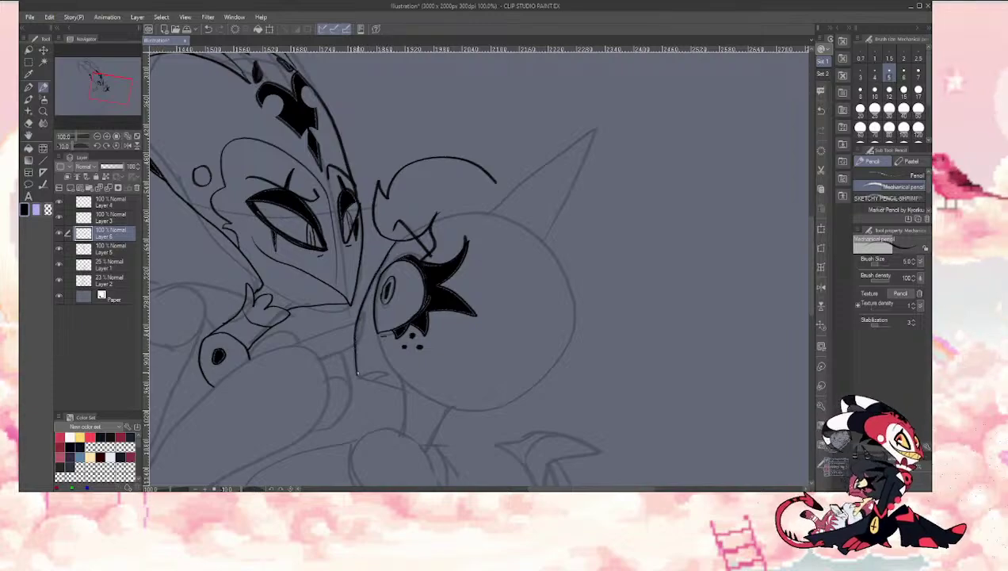
key(ctrl+z)
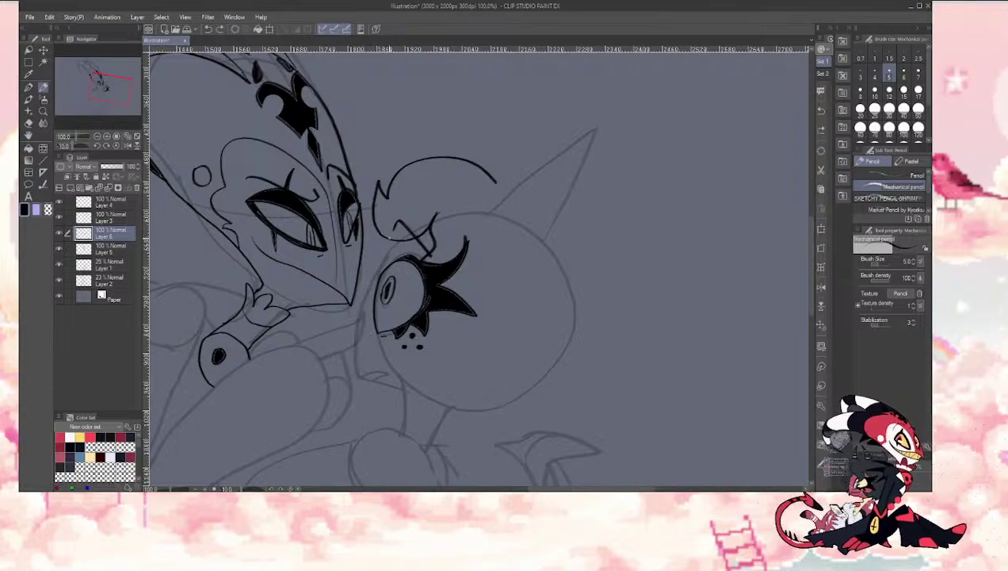
drag(382, 257, 356, 339)
key(ctrl+z)
mouse_move(359, 375)
mouse_down()
mouse_move(355, 322)
mouse_move(393, 243)
mouse_up()
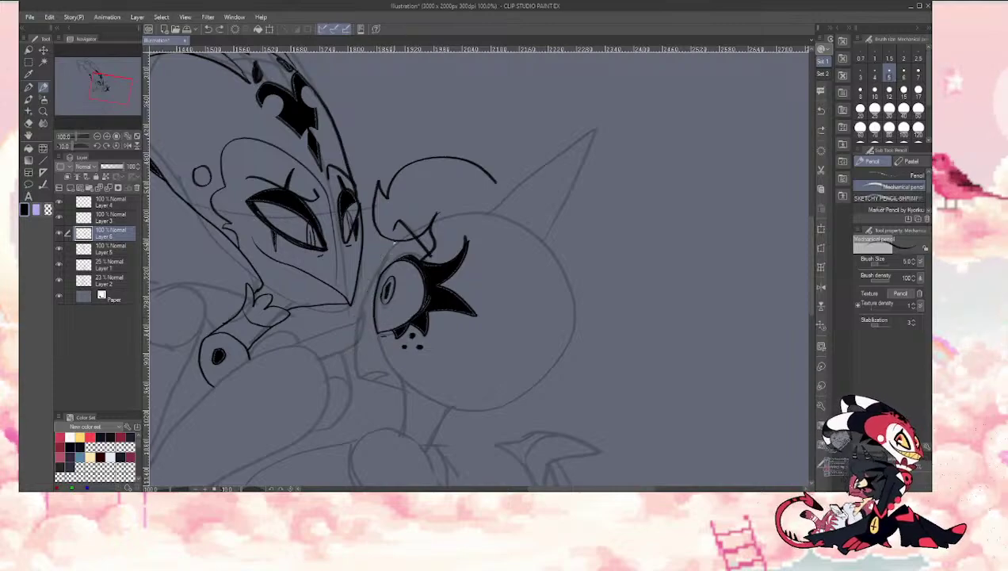
mouse_move(394, 241)
mouse_down()
mouse_move(356, 346)
mouse_move(359, 376)
mouse_move(388, 373)
mouse_move(374, 380)
mouse_move(398, 387)
mouse_up()
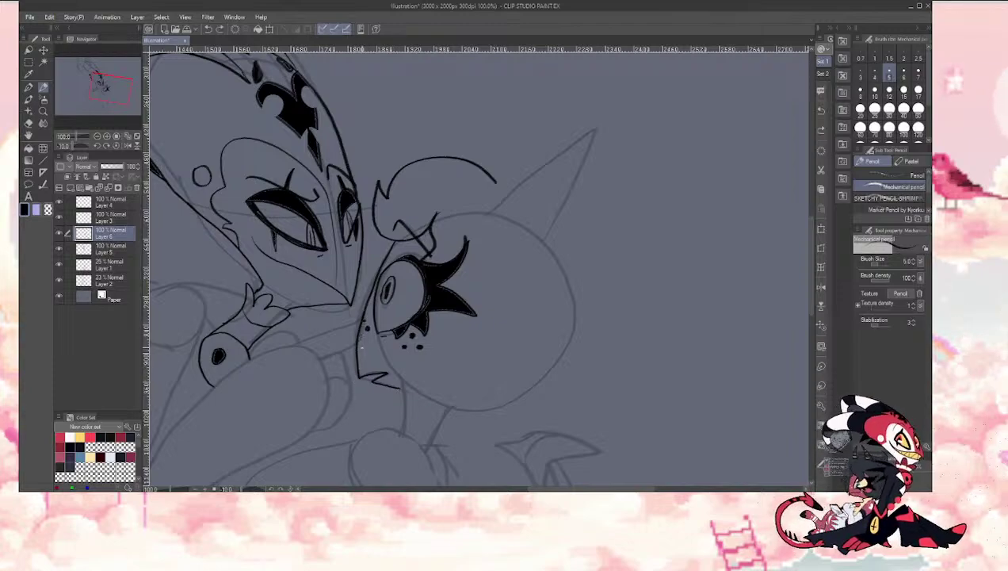
key(ctrl+z)
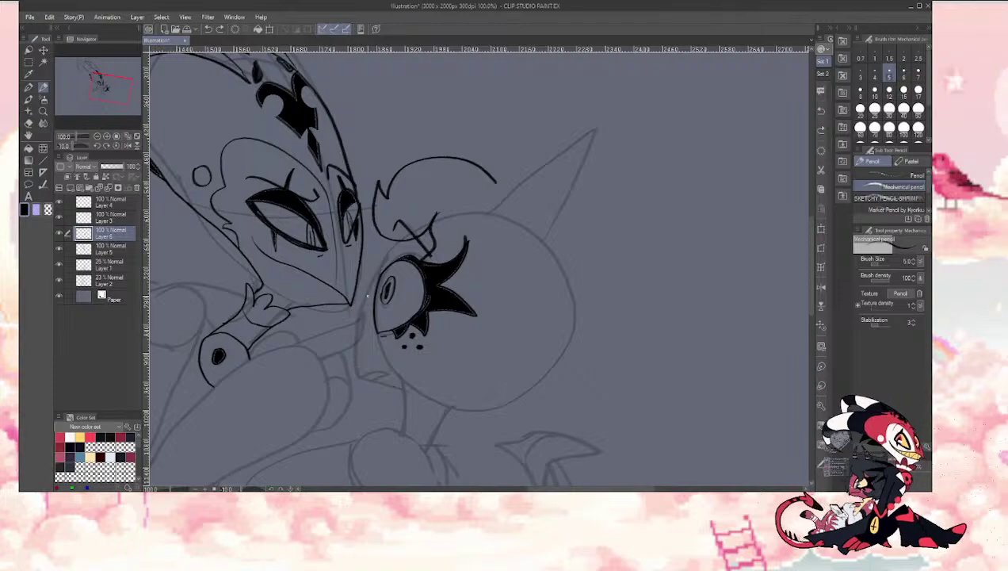
Step: Try several short strokes for the smaller figure's forehead and nose beside the large character's pointed chin
drag(394, 238, 359, 320)
key(ctrl+z)
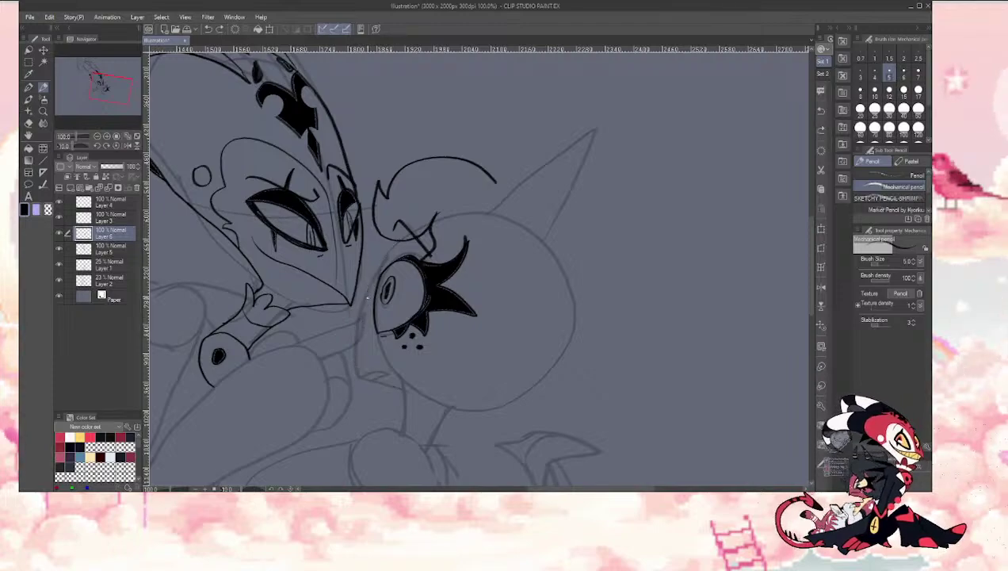
drag(395, 241, 357, 314)
key(ctrl+z)
drag(394, 237, 358, 308)
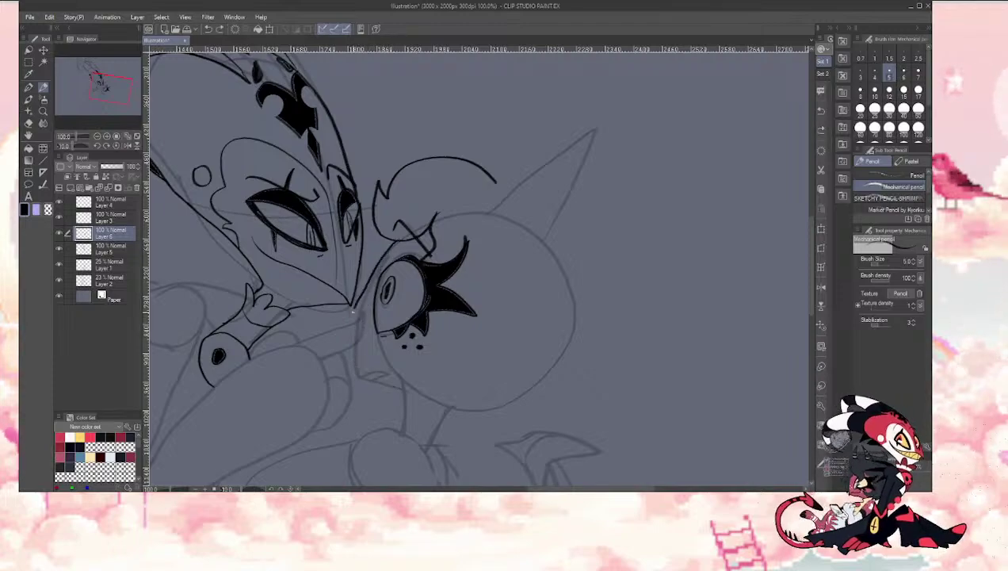
key(ctrl+z)
drag(358, 321, 349, 368)
key(ctrl+z)
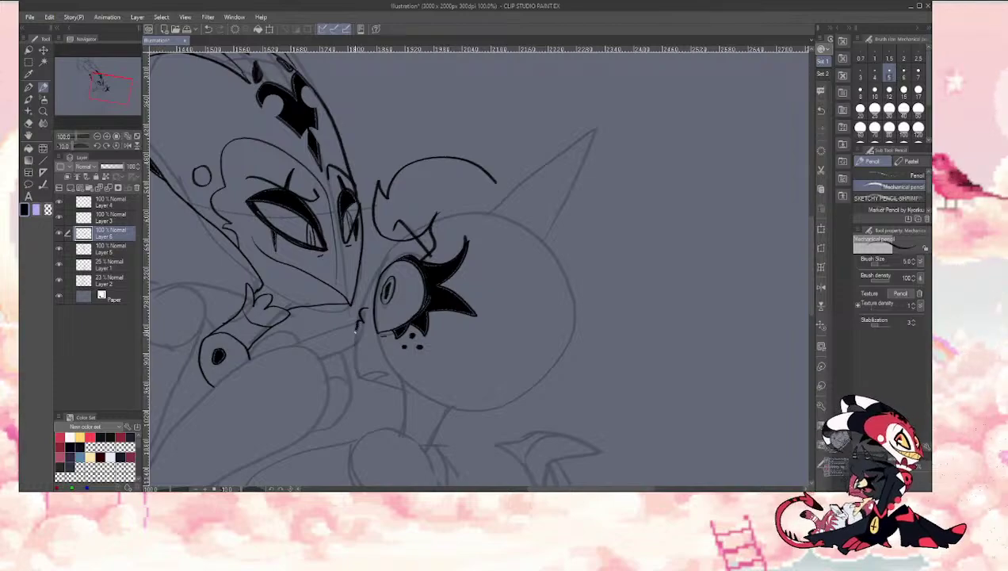
Step: Try a face profile with a small nose bump and jagged mouth, trimming it with the Hard eraser at size 7
mouse_move(354, 325)
mouse_down()
mouse_move(352, 373)
mouse_move(386, 374)
mouse_move(372, 380)
mouse_move(401, 387)
mouse_up()
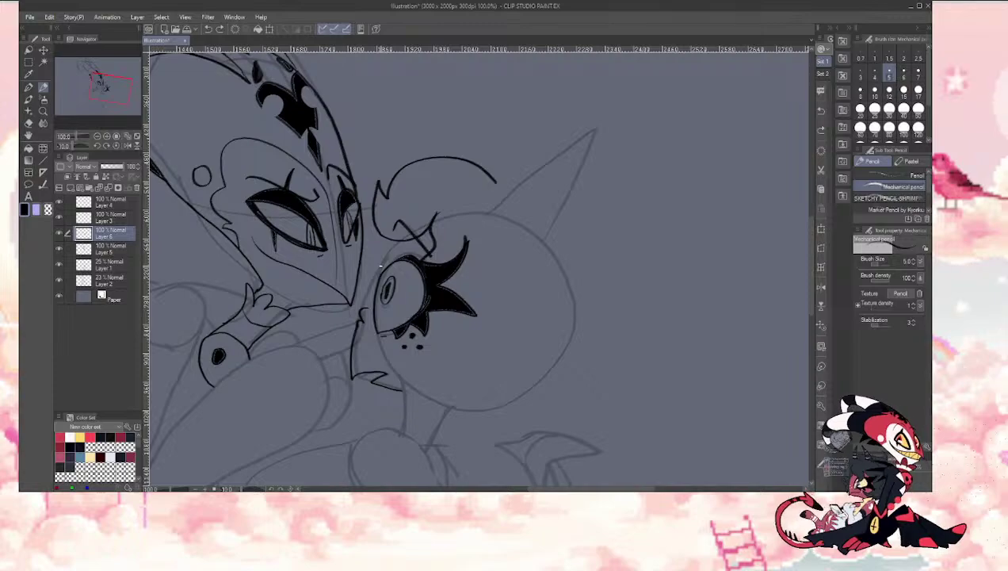
key(e)
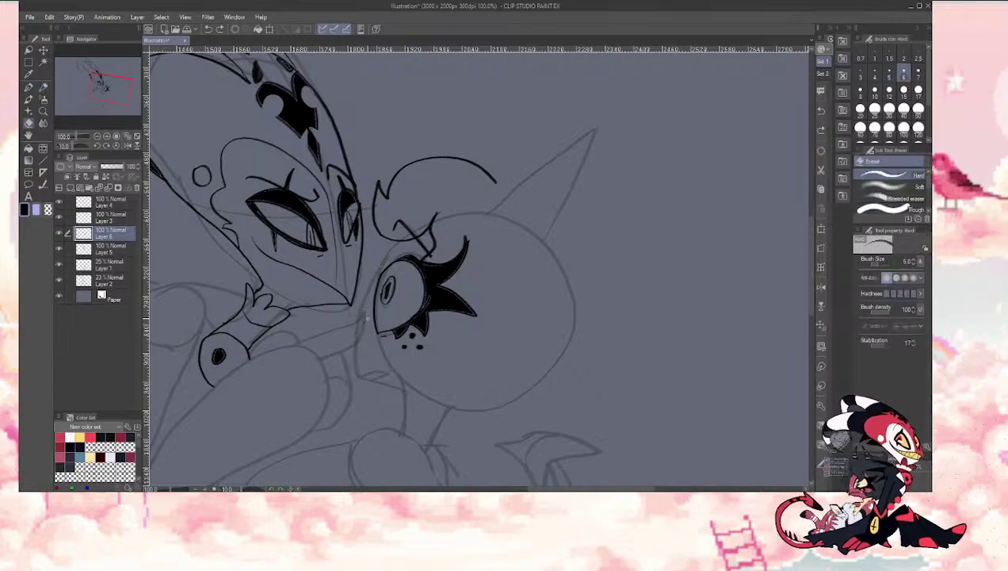
key(p)
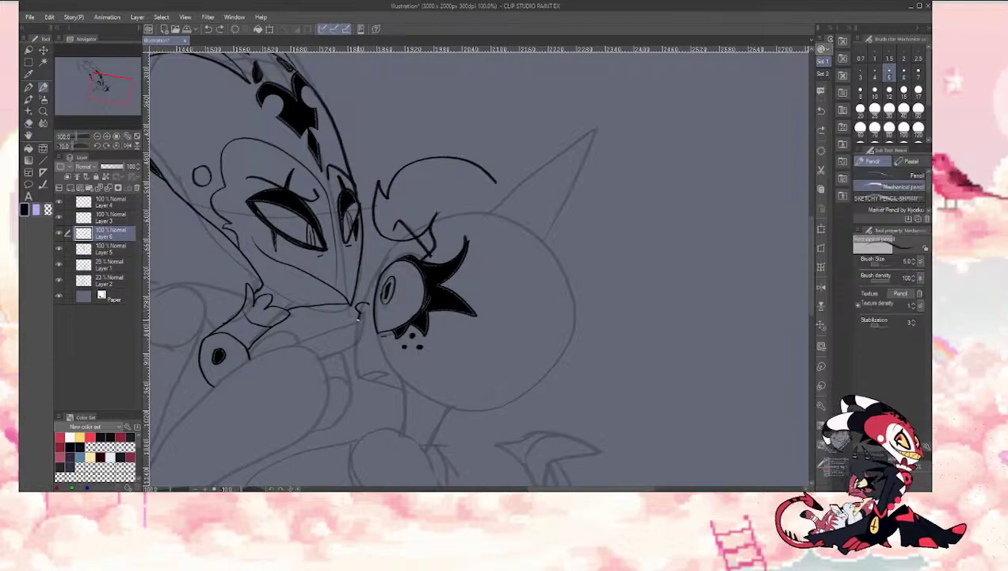
mouse_move(355, 315)
mouse_down()
mouse_move(356, 377)
mouse_move(385, 370)
mouse_move(403, 388)
mouse_up()
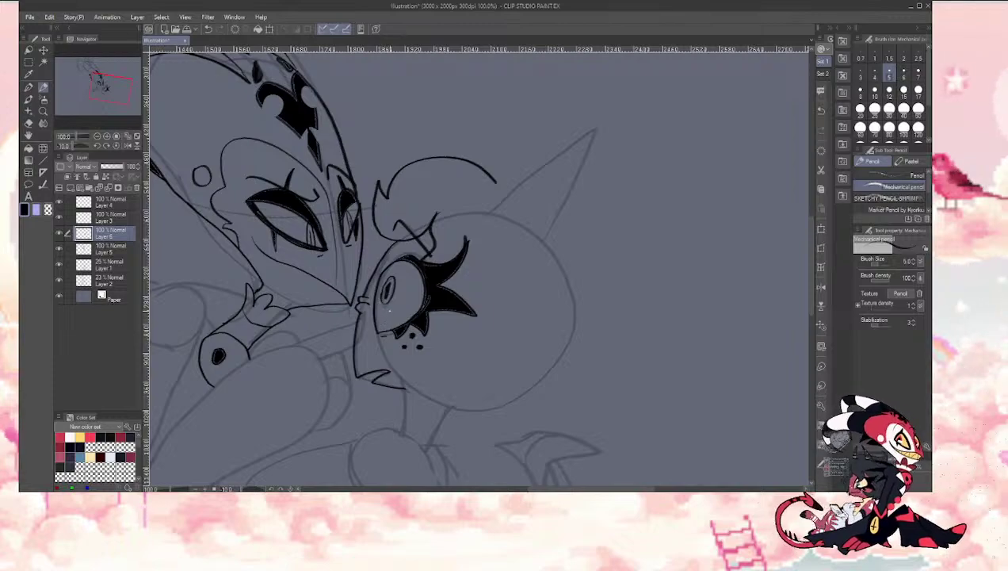
key(e)
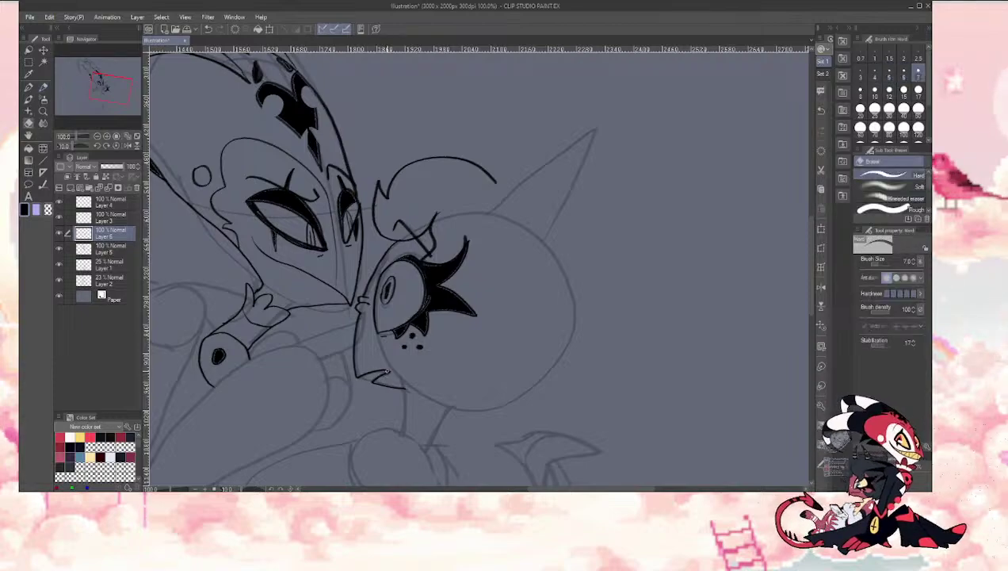
key(p)
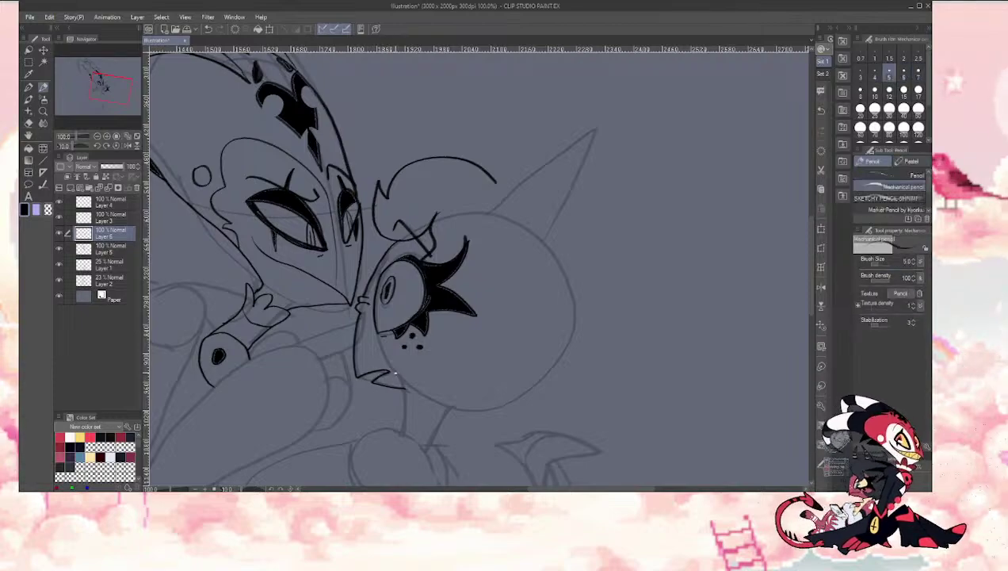
key(e)
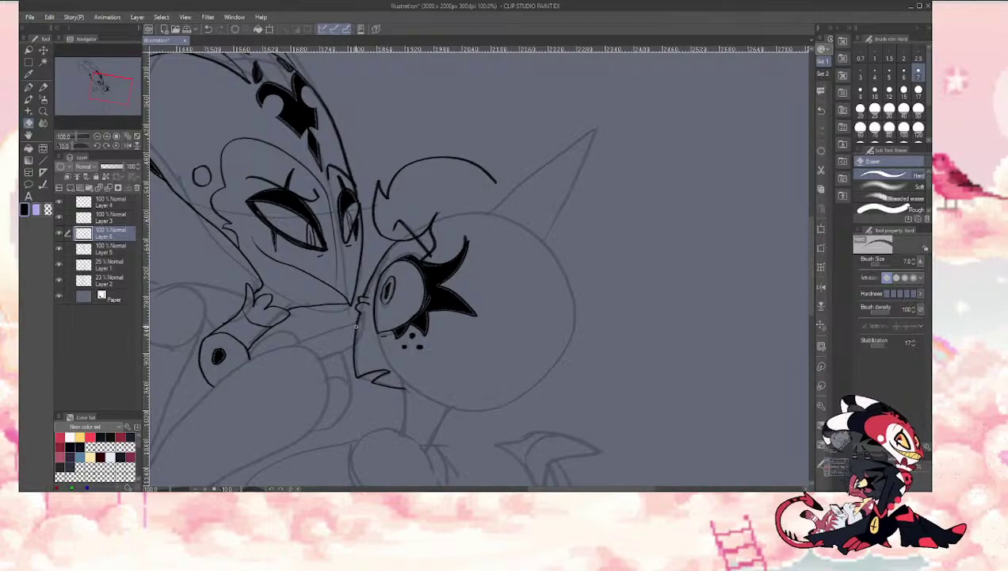
key(p)
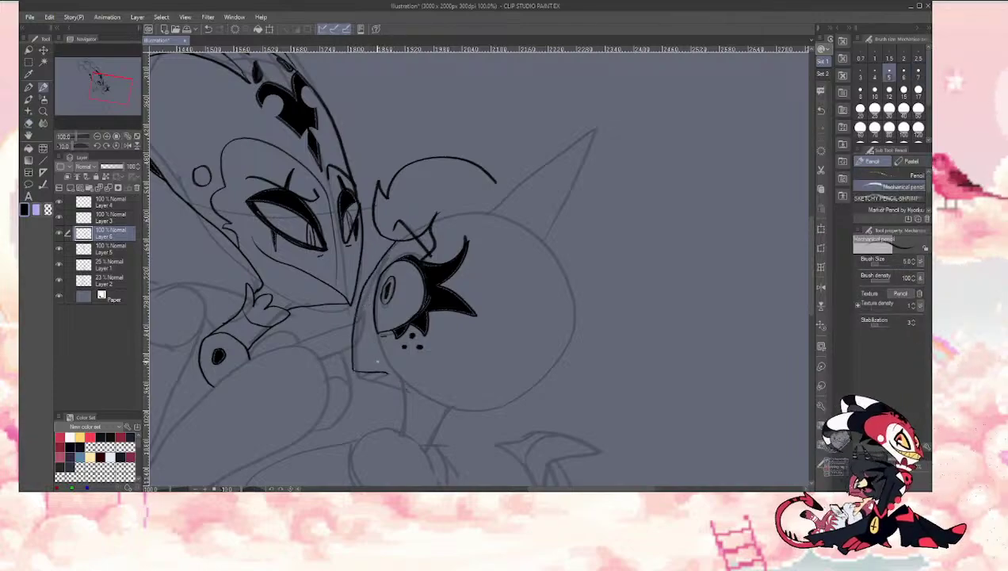
Step: Ink the smaller figure's jagged mouth and one smooth profile line from the hair tuft down to it, discarding trial strokes
mouse_move(359, 379)
mouse_down()
mouse_move(388, 370)
mouse_move(401, 388)
mouse_up()
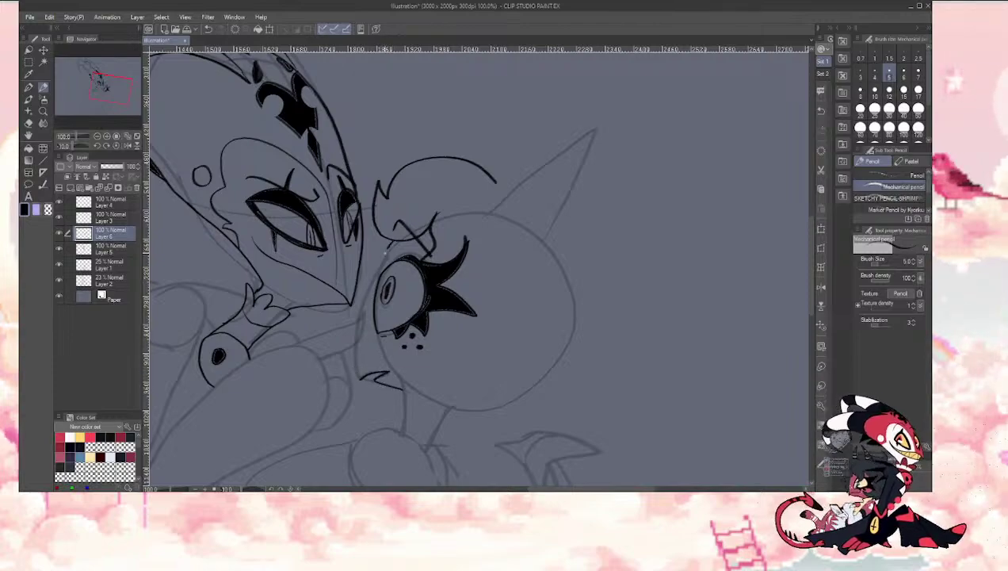
mouse_move(385, 247)
mouse_down()
mouse_move(363, 299)
mouse_move(356, 377)
mouse_up()
key(ctrl+z)
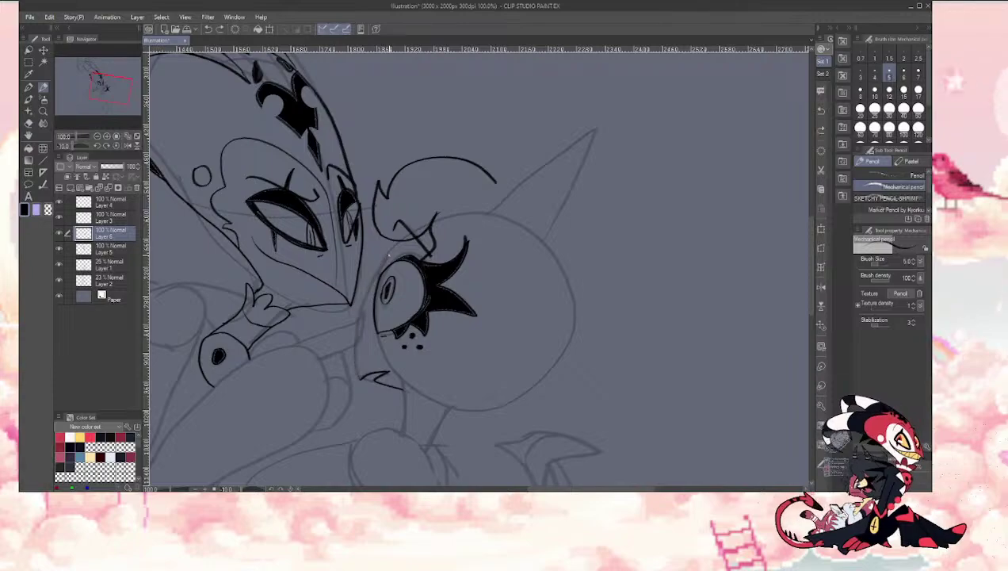
mouse_move(383, 251)
mouse_down()
mouse_move(361, 307)
mouse_move(361, 377)
mouse_move(381, 262)
mouse_move(362, 310)
mouse_move(360, 379)
mouse_move(372, 277)
mouse_up()
key(ctrl+z)
key(ctrl+z)
key(ctrl+z)
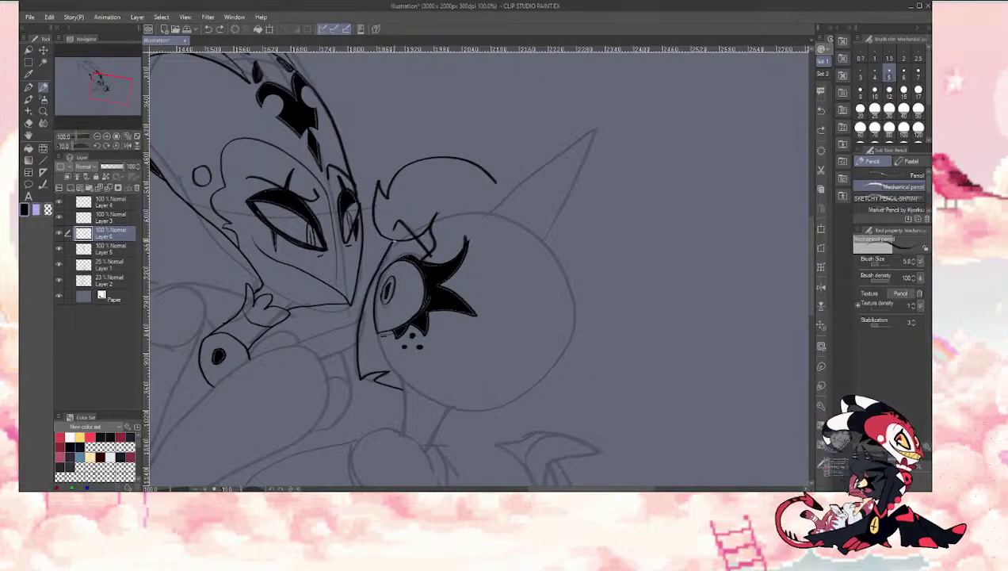
Step: Touch up the smaller figure's mouth and hair tuft linework, alternating the Hard eraser at size 7 with the Mechanical pencil at size 5
key(e)
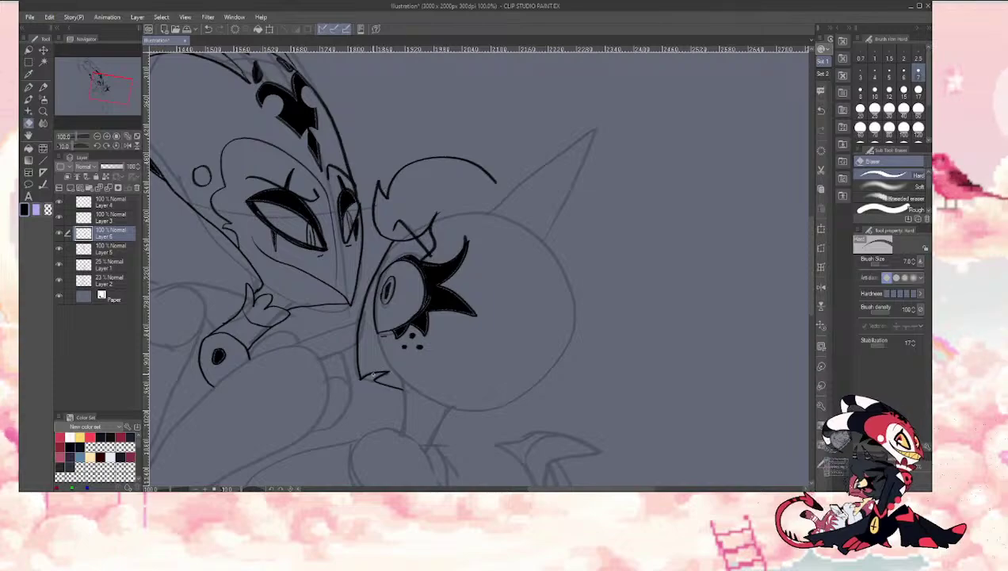
key(p)
key(e)
key(p)
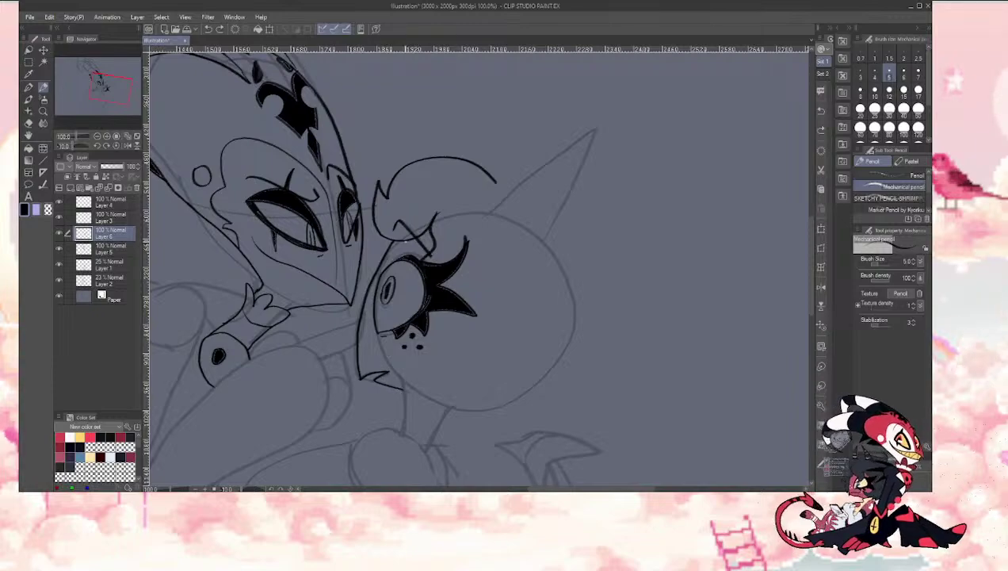
drag(96, 82, 100, 79)
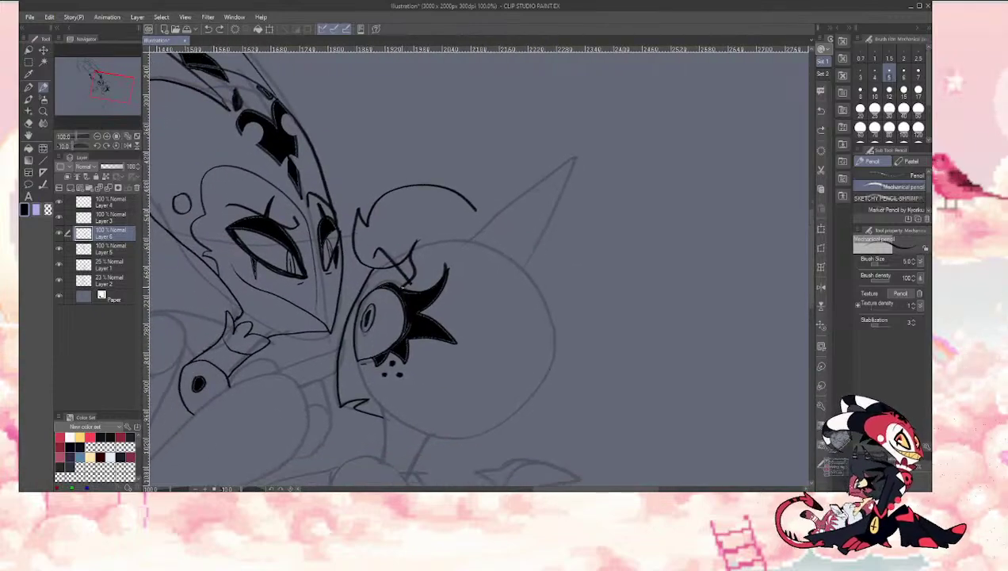
key(e)
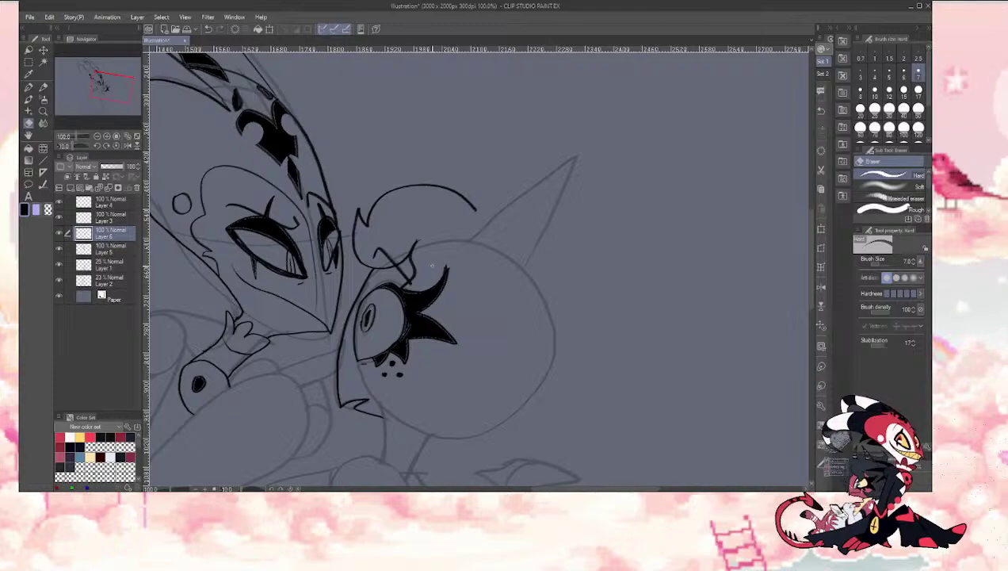
key(p)
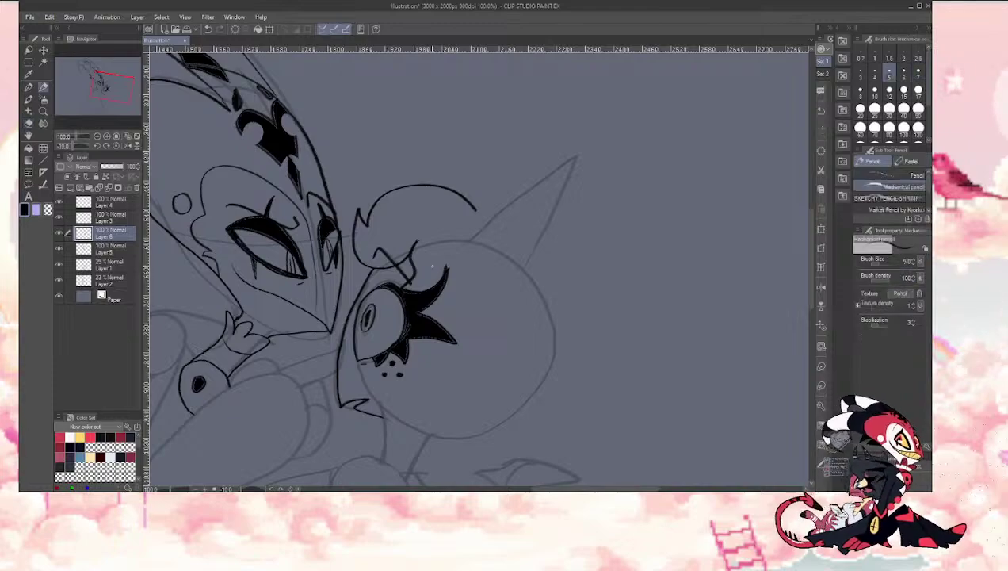
key(e)
Step: Ink a curved cheek contour from the lashes around the freckles, ending in a pointed tuft and a curve along the lower head
drag(112, 89, 116, 90)
key(p)
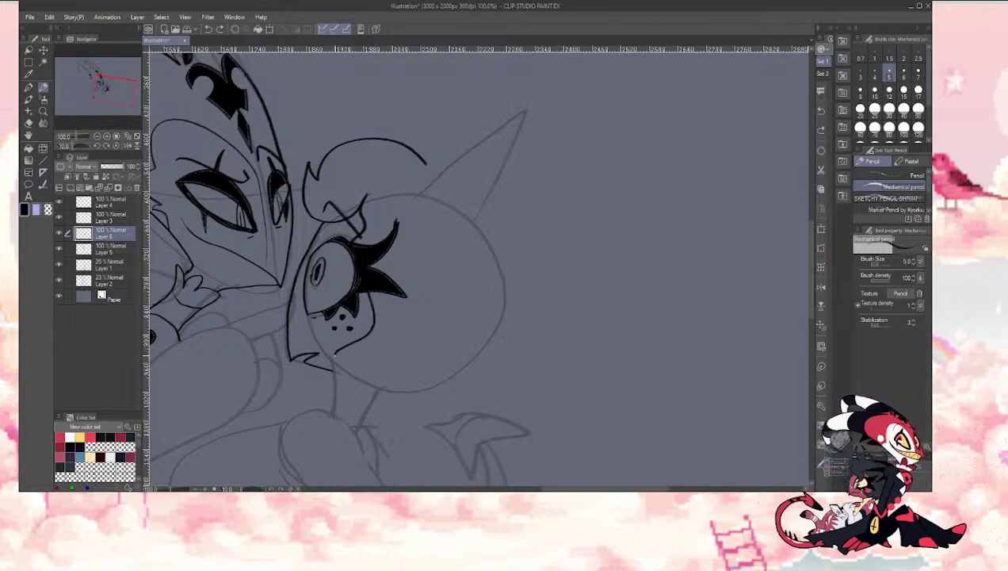
drag(334, 351, 383, 348)
key(ctrl+z)
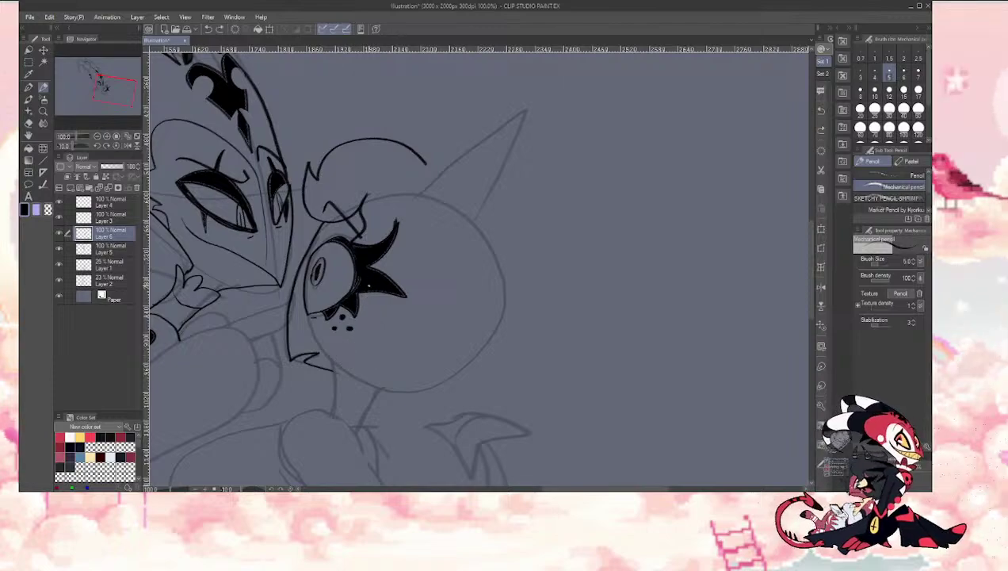
mouse_move(338, 354)
mouse_down()
mouse_move(377, 344)
mouse_move(373, 352)
mouse_move(418, 366)
mouse_up()
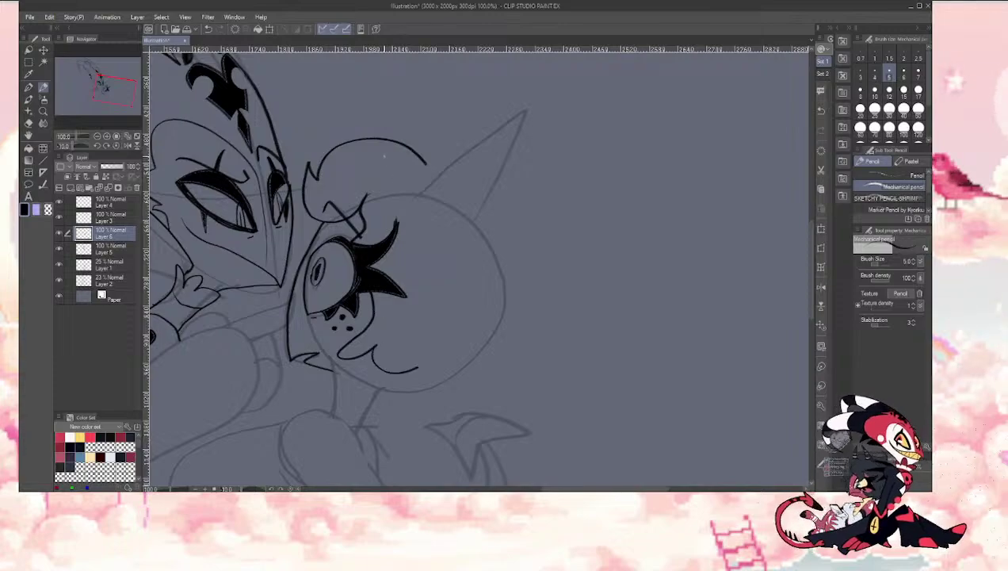
mouse_move(101, 89)
mouse_down()
mouse_move(92, 89)
mouse_move(113, 82)
mouse_up()
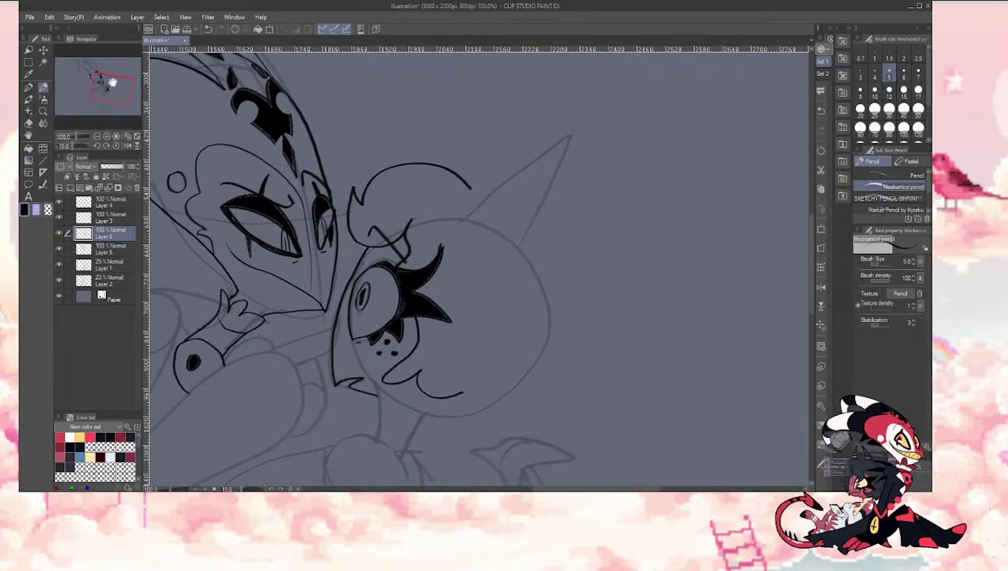
Step: Redraw the smaller figure's lower cheek fluff as scalloped curves running from the freckled cheek to a pointed tuft under the head
key(ctrl+z)
key(ctrl+z)
mouse_move(405, 316)
mouse_down()
mouse_move(424, 399)
mouse_move(435, 385)
mouse_move(477, 406)
mouse_up()
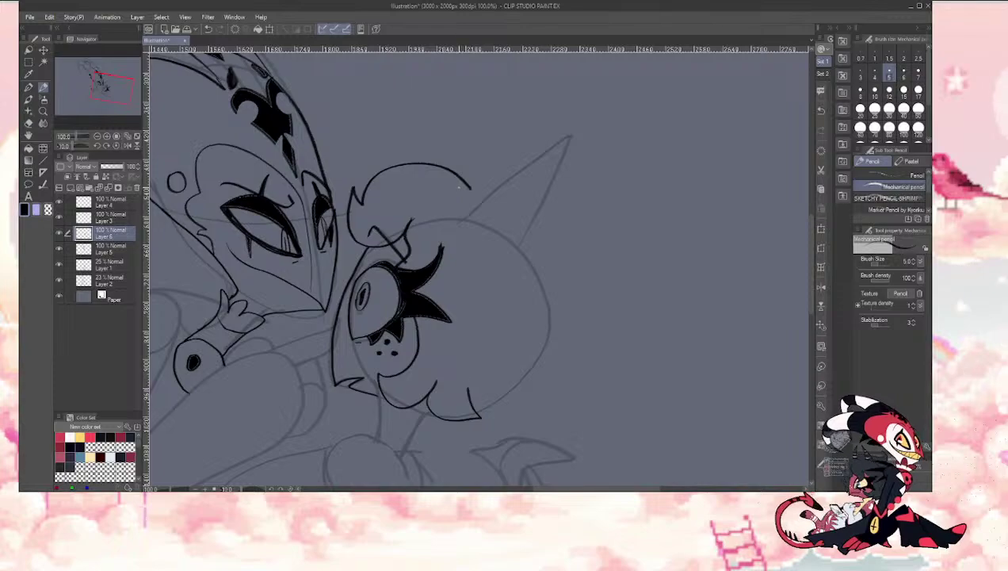
Step: Try a wavy hair outline around the back of the smaller figure's head, from the top curl down to the lower head
mouse_move(469, 191)
mouse_down()
mouse_move(502, 209)
mouse_move(544, 312)
mouse_move(499, 380)
mouse_move(529, 382)
mouse_up()
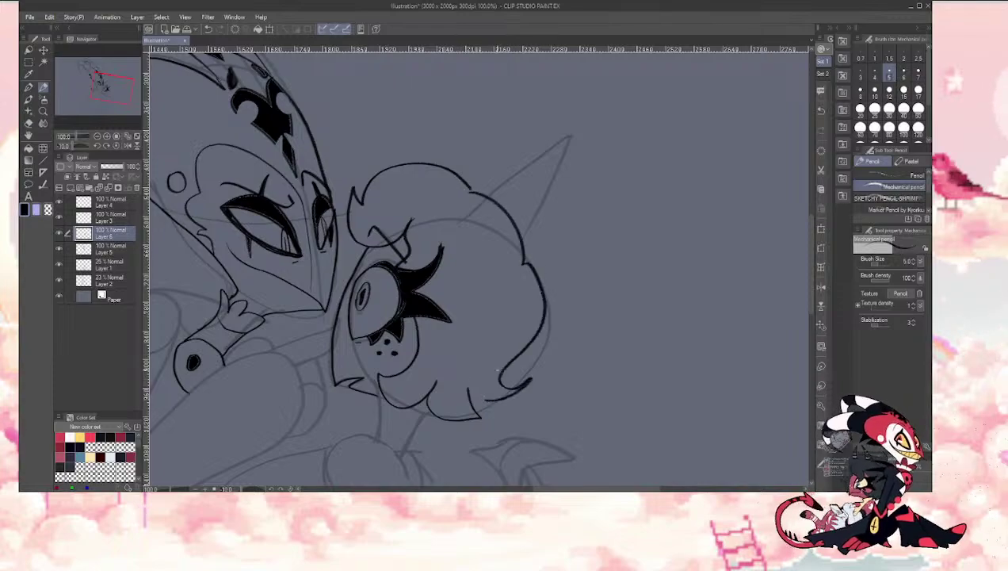
key(ctrl+z)
mouse_move(470, 188)
mouse_down()
mouse_move(511, 268)
mouse_move(532, 274)
mouse_move(509, 359)
mouse_move(547, 355)
mouse_up()
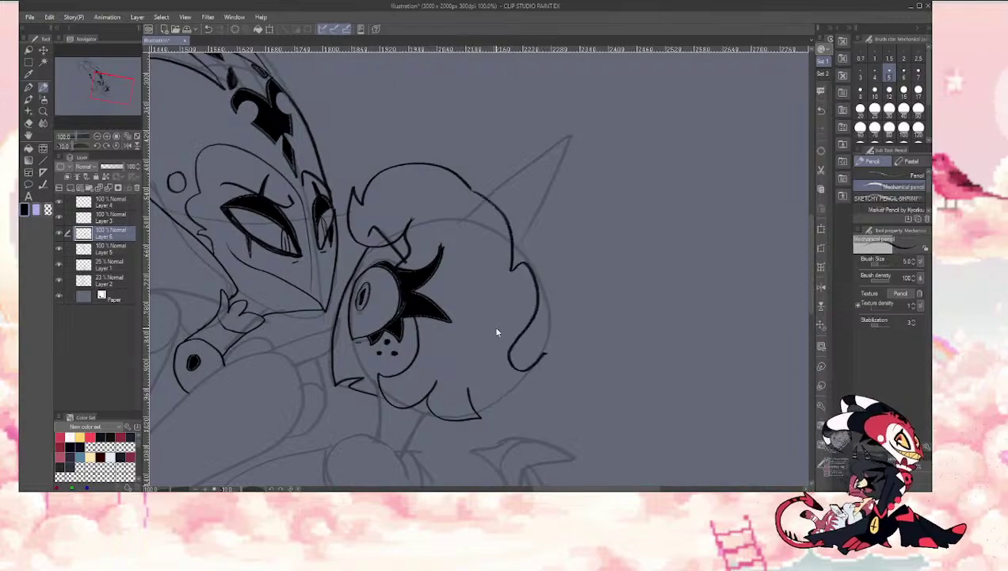
key(ctrl+z)
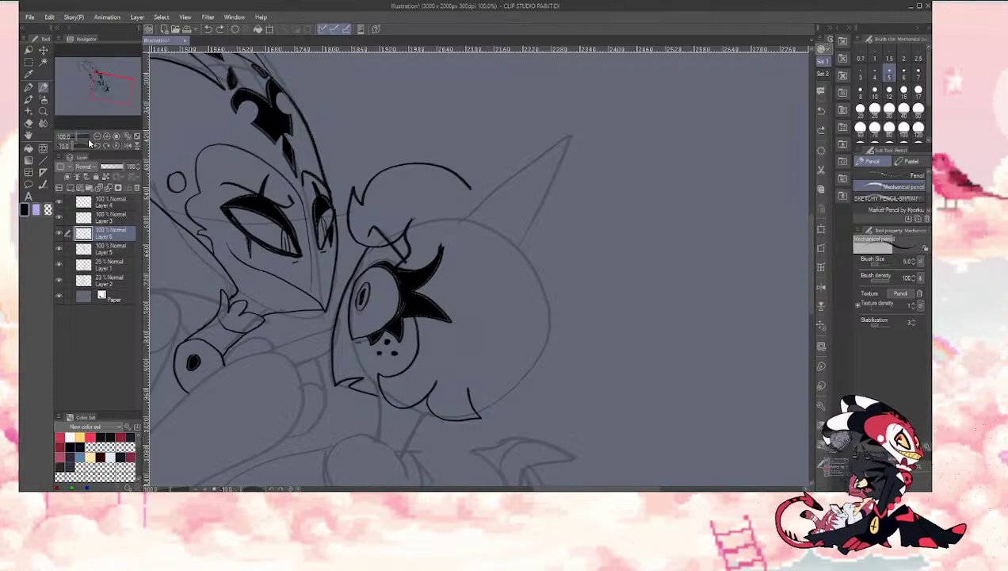
Step: Reset the canvas rotation and ink the back of the smaller figure's hair, with a pointed tuft and scallops down to the cheek fluff
click(116, 145)
click(97, 135)
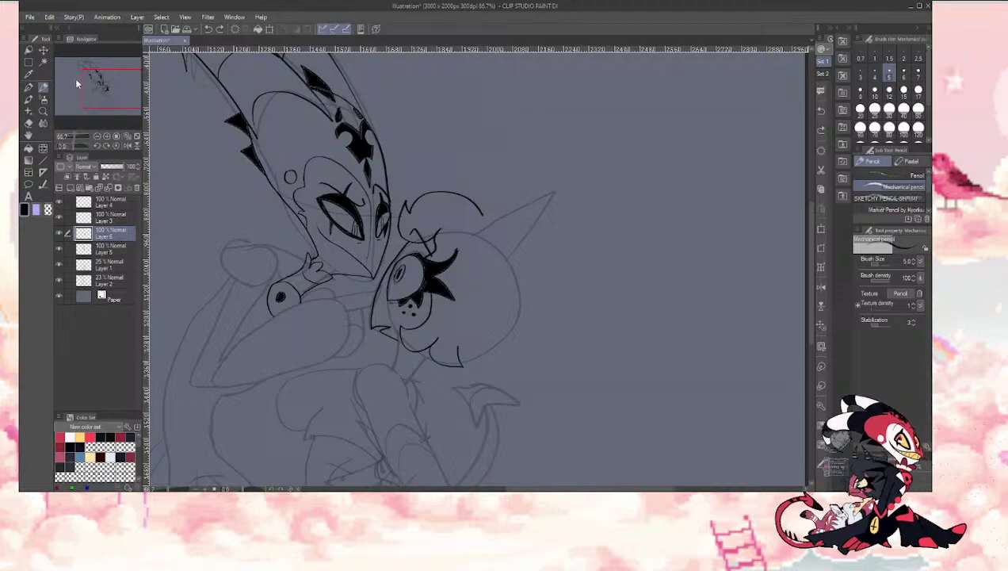
drag(77, 82, 95, 80)
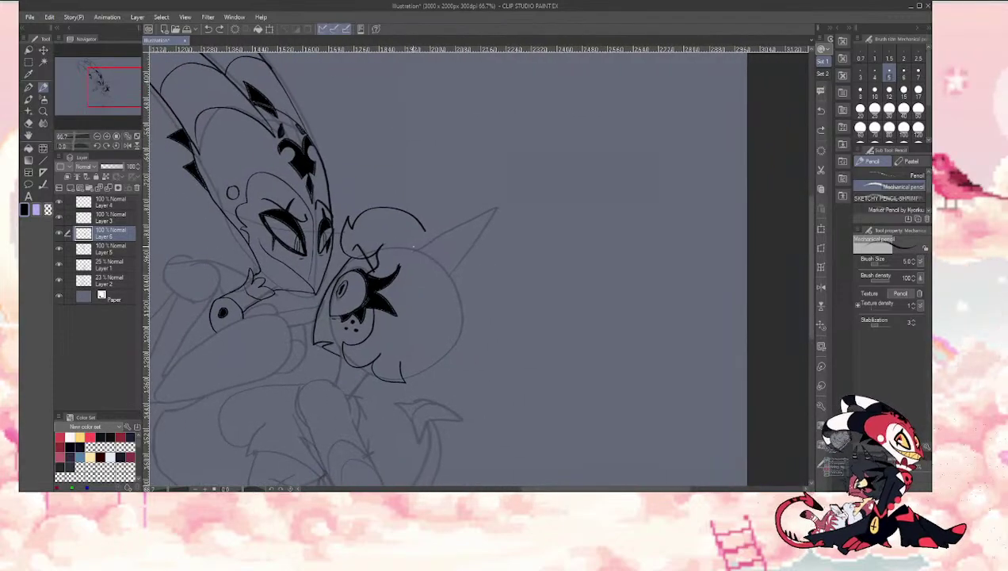
drag(432, 251, 456, 311)
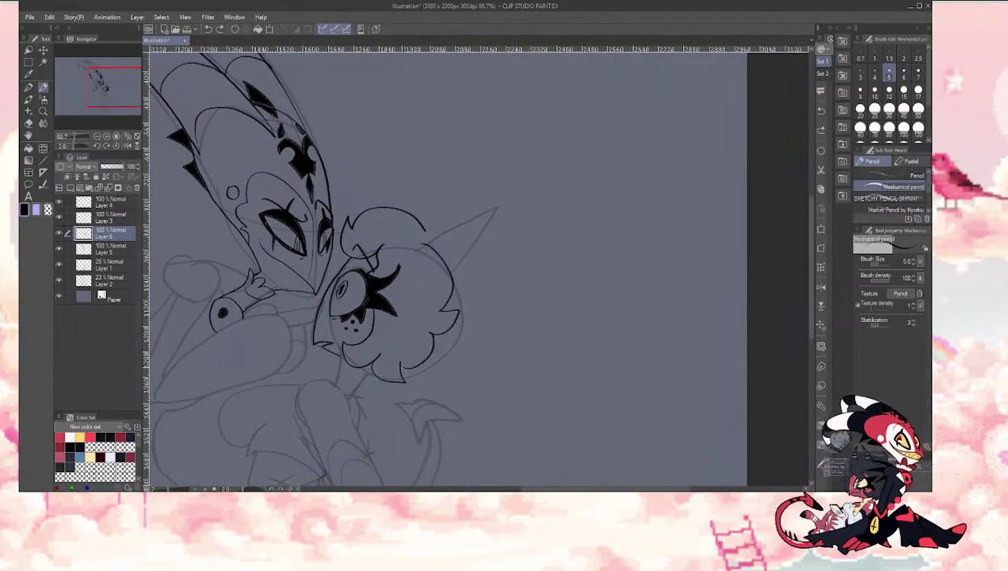
key(e)
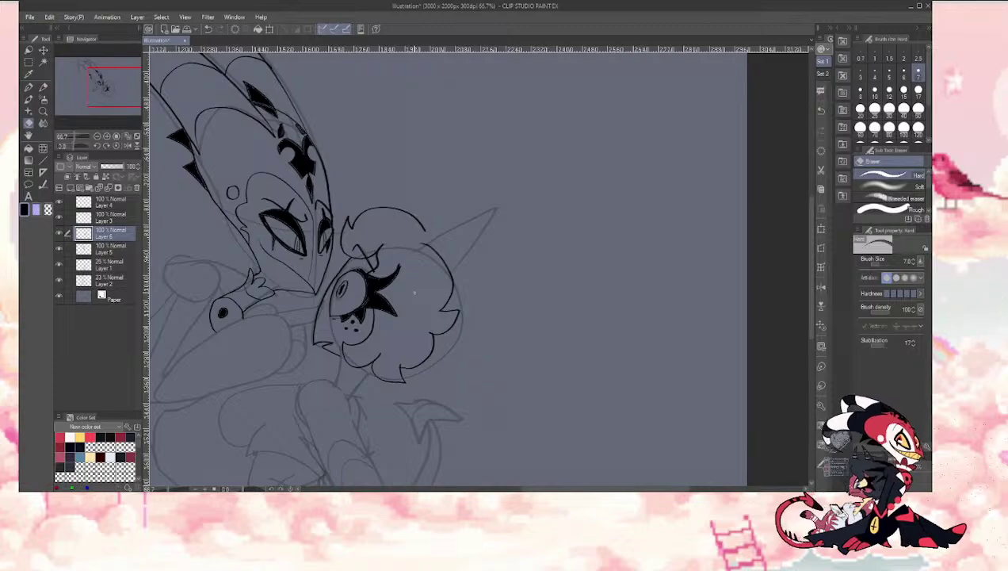
Step: Set the Mechanical pencil to size 6 for inking the smaller figure's horns
click(107, 137)
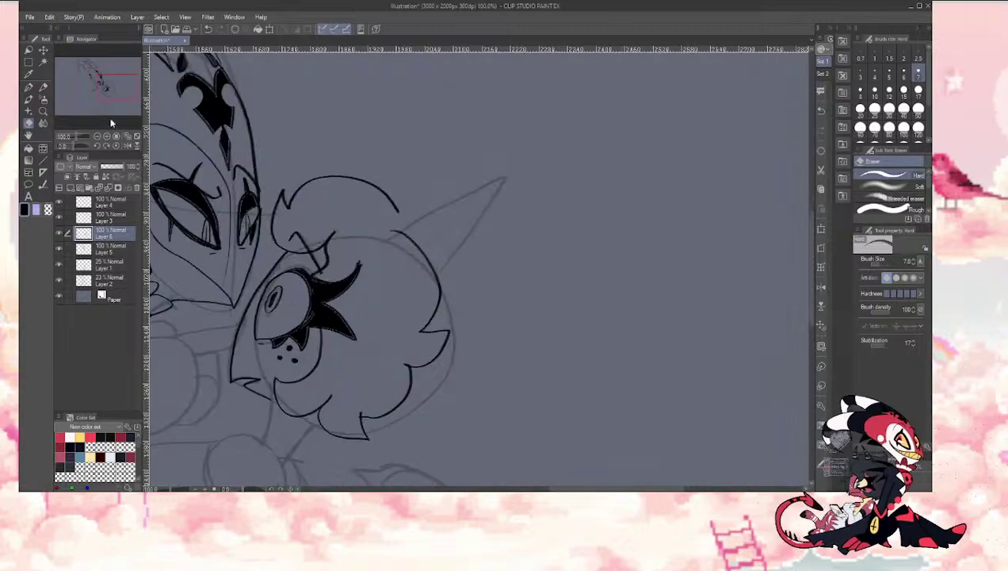
mouse_move(101, 88)
mouse_down()
mouse_move(93, 92)
mouse_move(103, 84)
mouse_up()
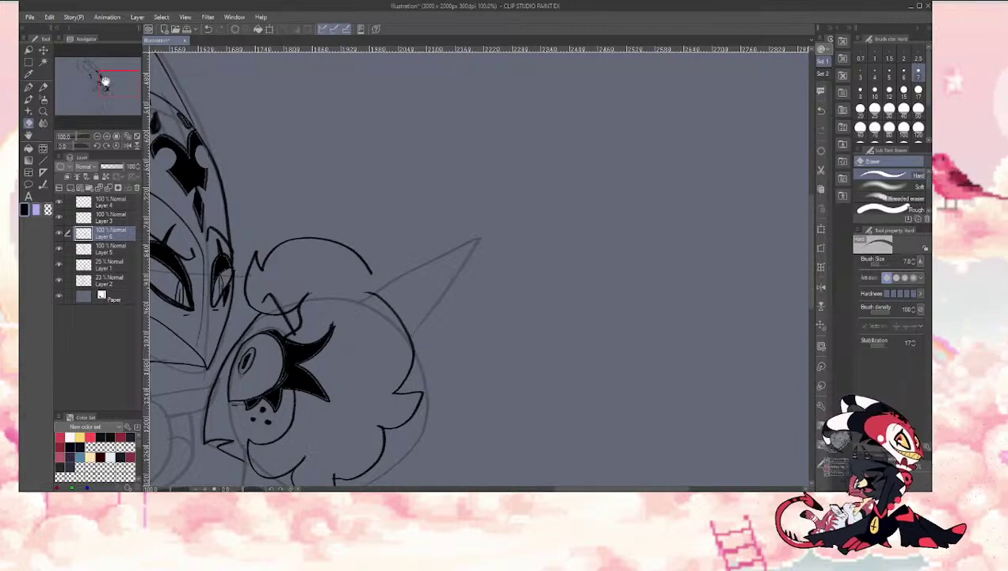
key(p)
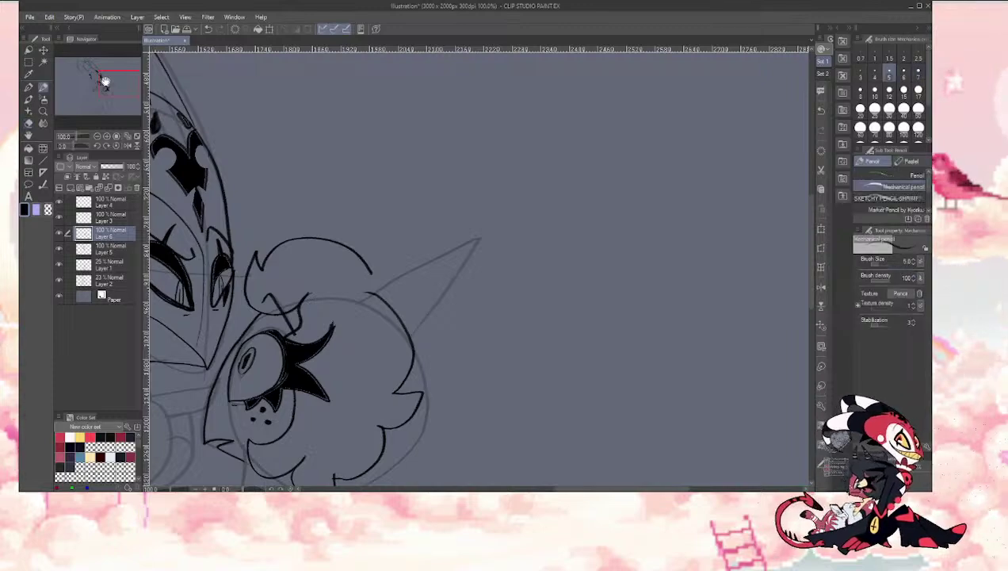
key(bracketright)
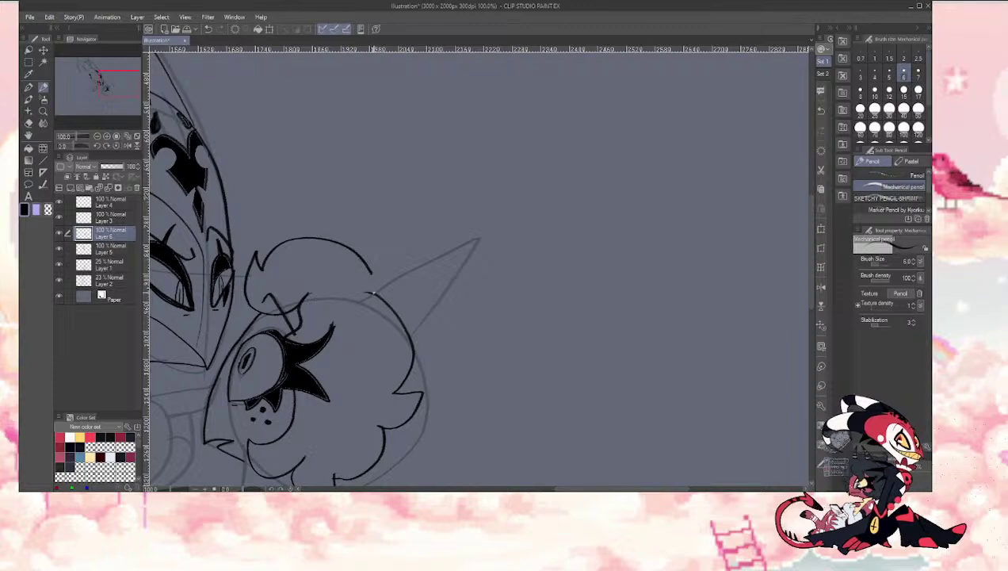
Step: Try a banded horn at the back of the smaller figure's head and a second horn above the hair curl
mouse_move(373, 295)
mouse_down()
mouse_move(433, 250)
mouse_move(428, 303)
mouse_move(406, 327)
mouse_up()
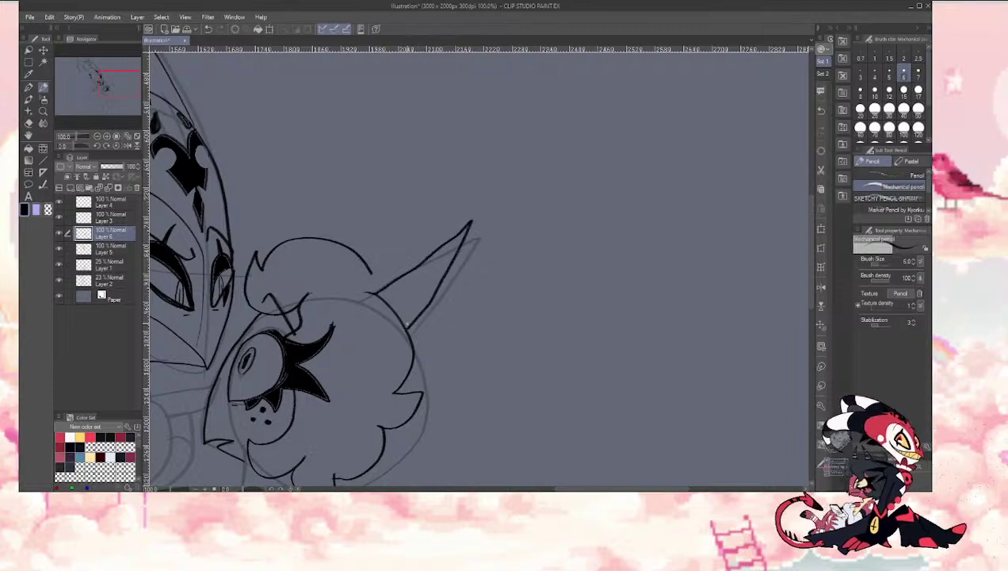
drag(455, 243, 440, 260)
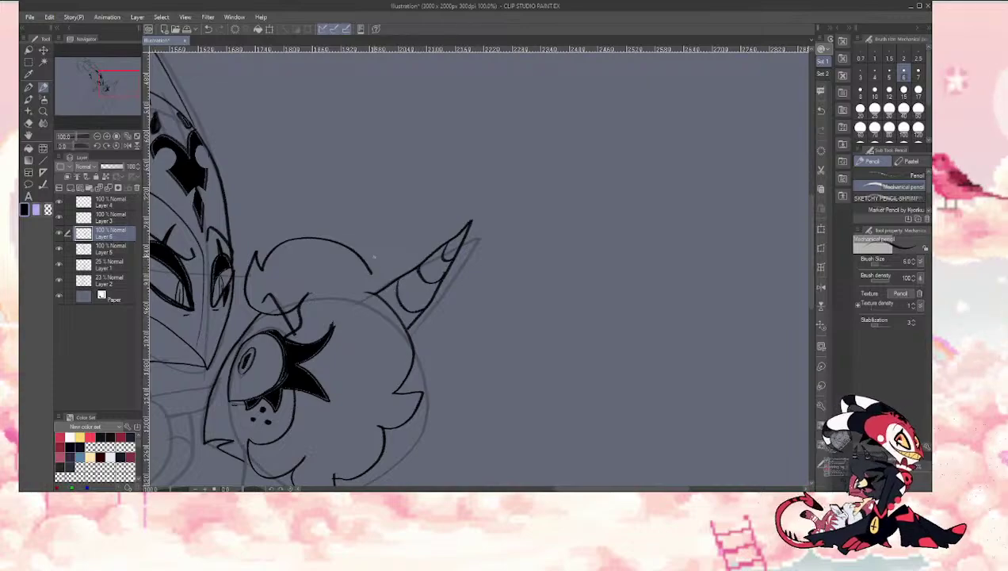
mouse_move(332, 238)
mouse_down()
mouse_move(424, 189)
mouse_move(388, 215)
mouse_up()
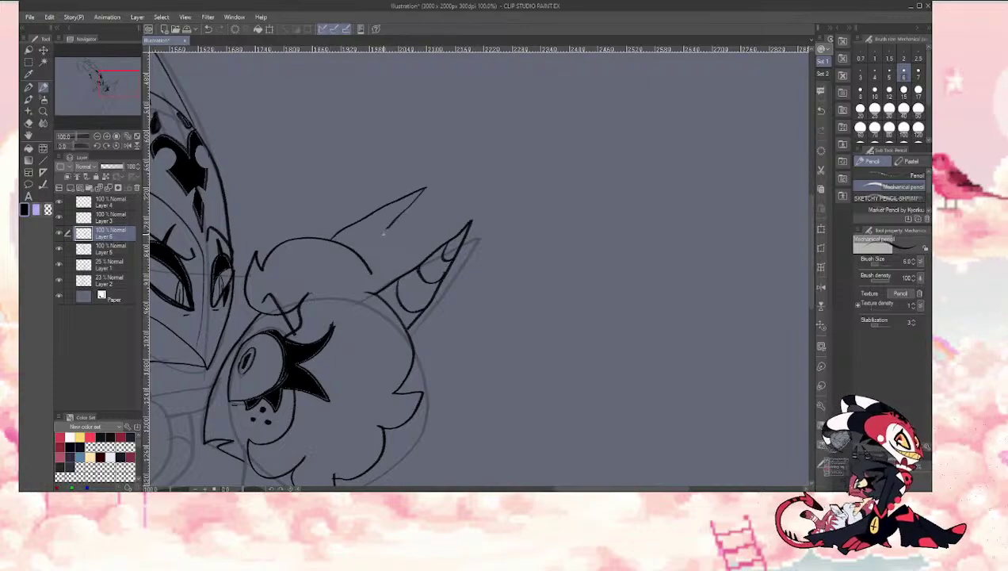
key(ctrl+z)
key(ctrl+z)
key(ctrl+z)
key(ctrl+z)
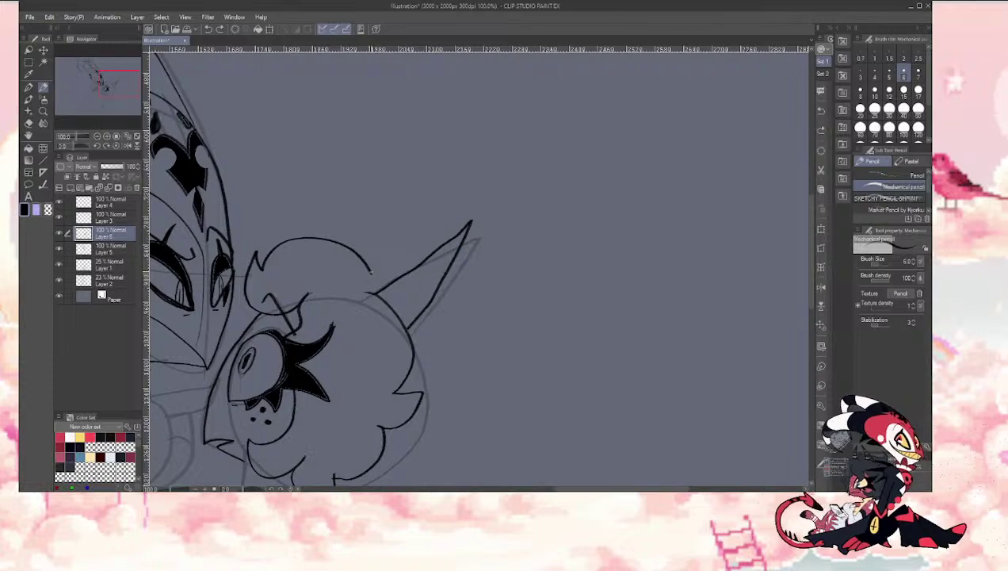
key(ctrl+z)
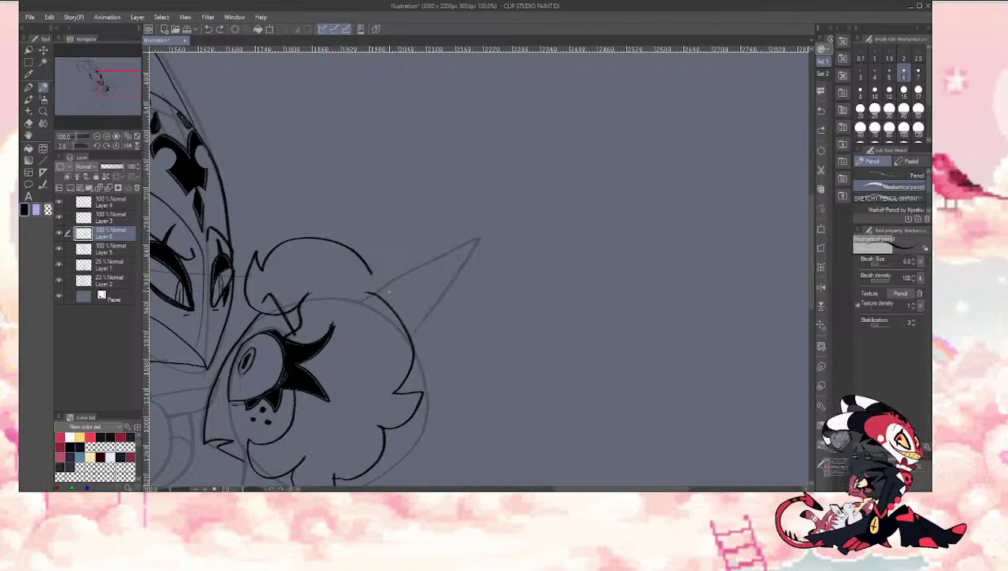
Step: Ink a tapered horn with curved bands at the back of the smaller figure's head and a second, partly hidden horn behind it
mouse_move(379, 287)
mouse_down()
mouse_move(439, 236)
mouse_move(494, 221)
mouse_move(412, 330)
mouse_move(483, 220)
mouse_move(378, 294)
mouse_move(424, 310)
mouse_up()
key(ctrl+z)
mouse_move(442, 255)
mouse_down()
mouse_move(420, 276)
mouse_move(449, 274)
mouse_up()
key(ctrl+z)
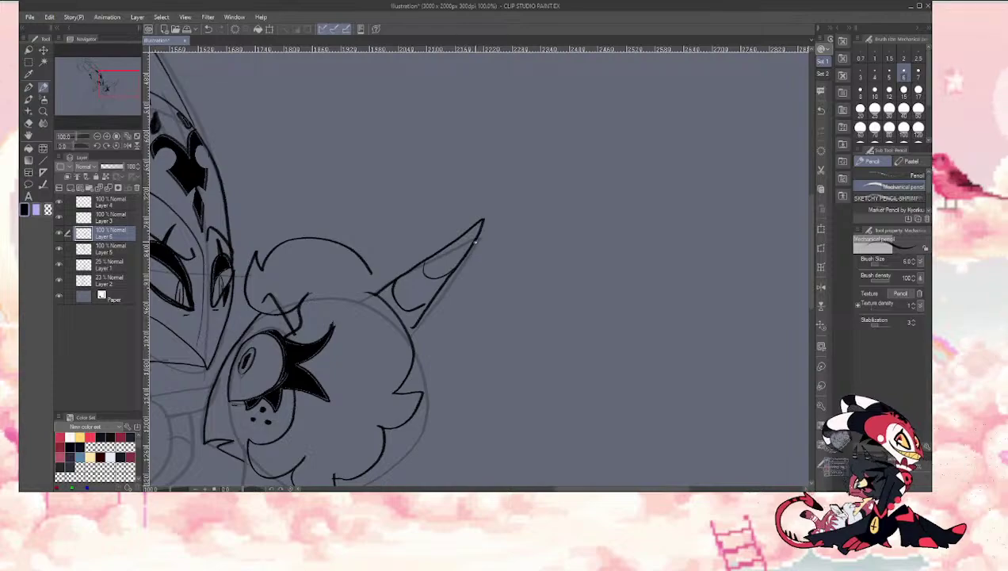
drag(470, 237, 453, 246)
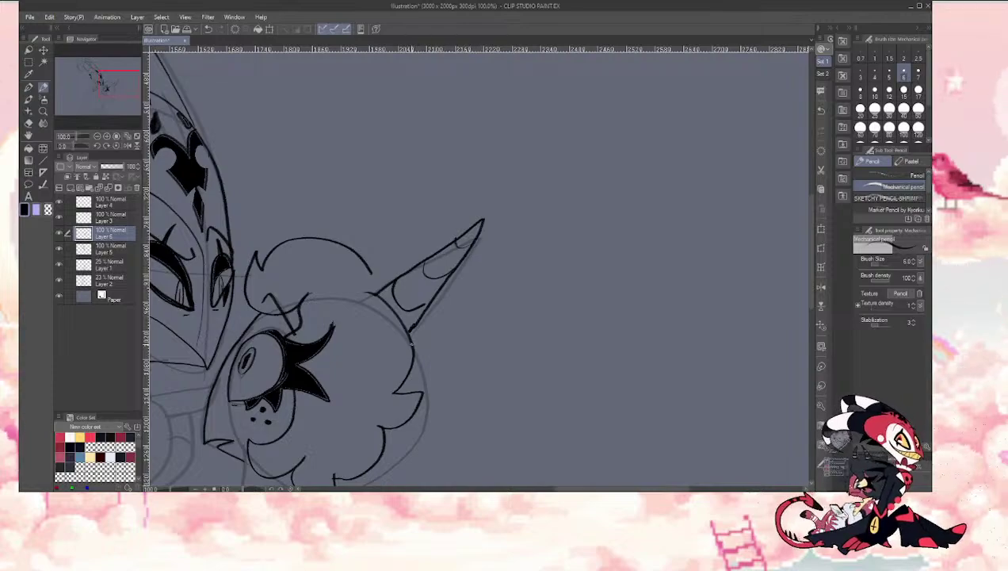
mouse_move(412, 342)
mouse_down()
mouse_move(488, 248)
mouse_move(449, 278)
mouse_move(475, 274)
mouse_up()
key(ctrl+z)
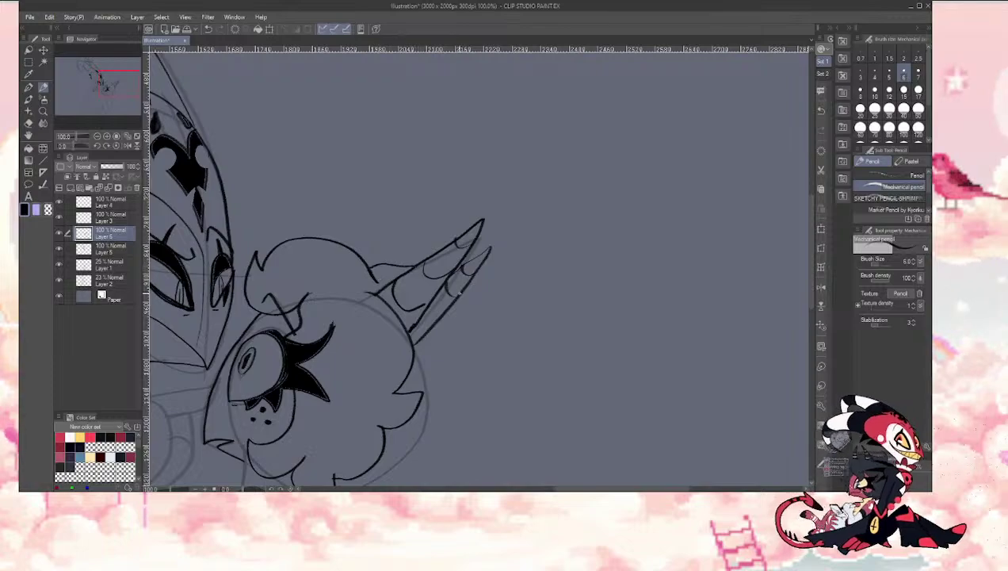
Step: Try curved back-hair strokes ending in a pointed tuft beside the second horn
mouse_move(490, 283)
mouse_down()
mouse_move(493, 311)
mouse_move(457, 341)
mouse_up()
mouse_move(115, 83)
mouse_down()
mouse_move(95, 88)
mouse_move(101, 79)
mouse_up()
key(ctrl+z)
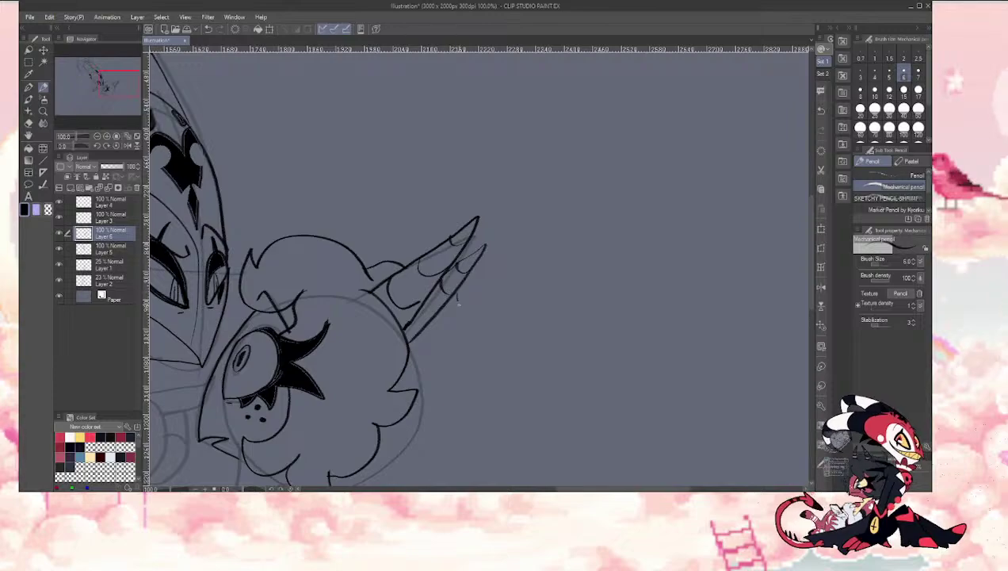
mouse_move(458, 294)
mouse_down()
mouse_move(493, 292)
mouse_move(471, 344)
mouse_up()
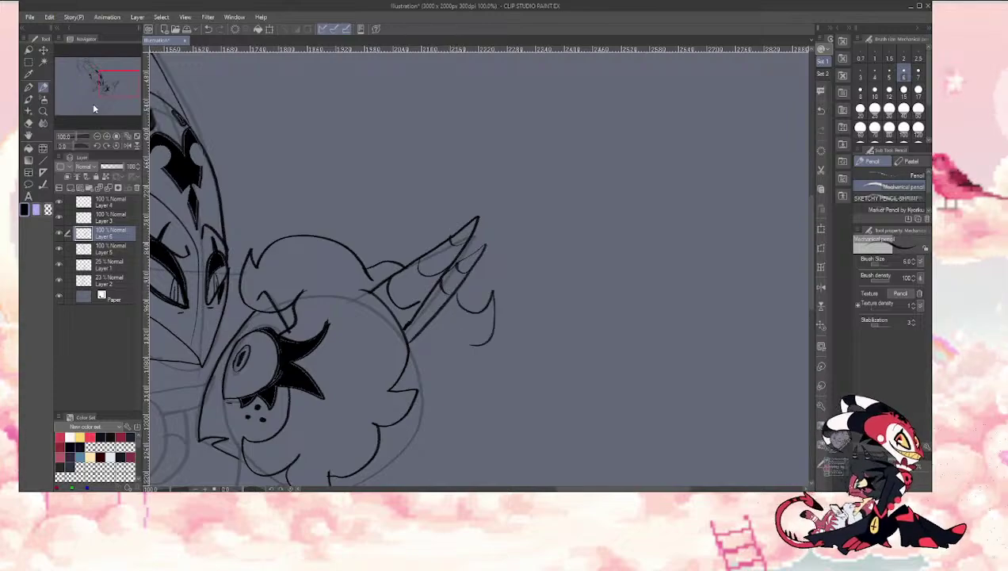
Step: Ink the outer back-hair outline with pointed tufts, sweeping from the second horn down and under the smaller figure's head
click(97, 136)
mouse_move(101, 84)
mouse_down()
mouse_move(92, 81)
mouse_move(107, 82)
mouse_up()
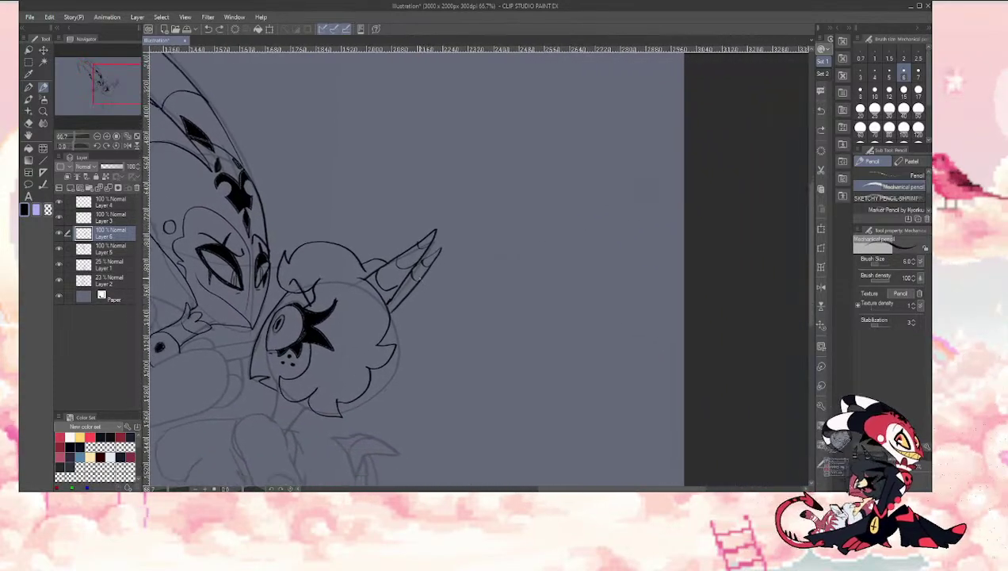
mouse_move(426, 282)
mouse_down()
mouse_move(447, 294)
mouse_move(443, 316)
mouse_move(419, 316)
mouse_move(439, 340)
mouse_move(423, 386)
mouse_up()
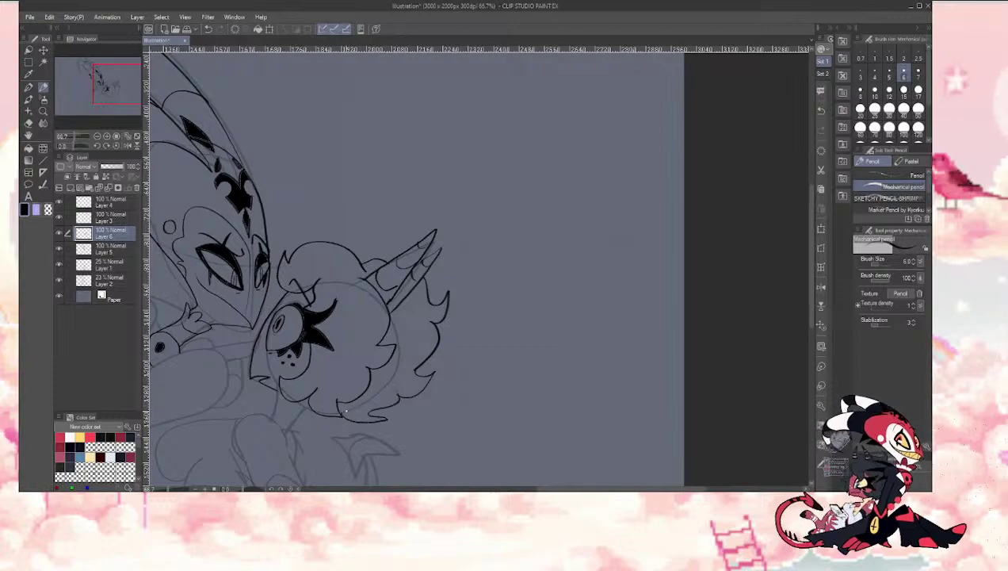
drag(346, 421, 340, 416)
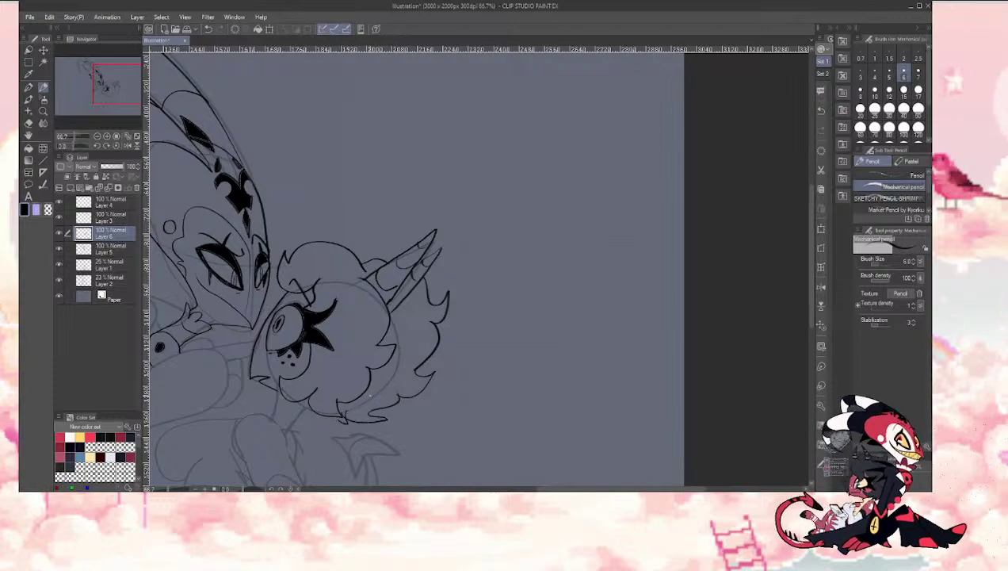
Step: Refine the back hair's lower end beneath the head, extending it with a small pointed tuft using the Mechanical pencil at size 6
key(e)
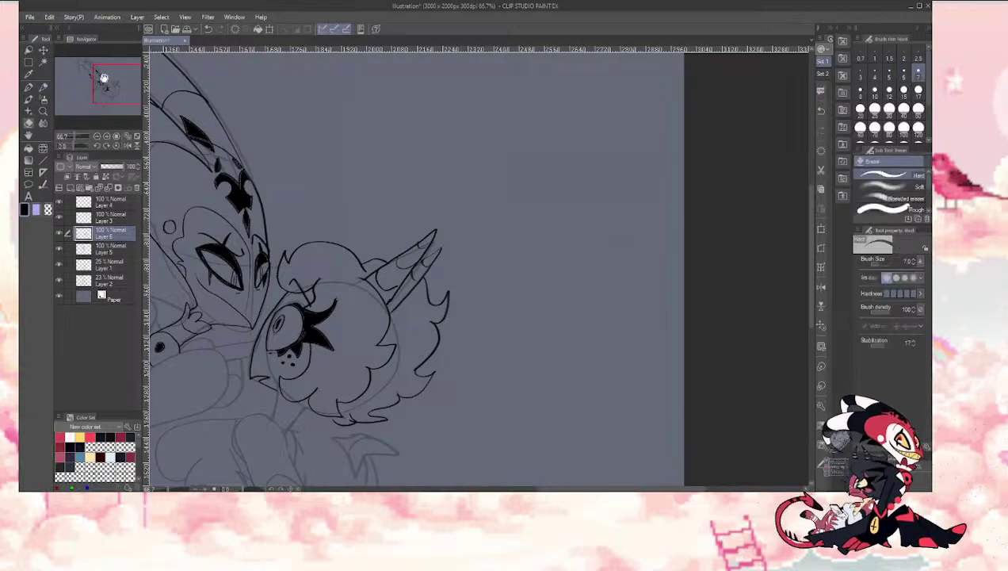
drag(103, 79, 111, 86)
click(107, 135)
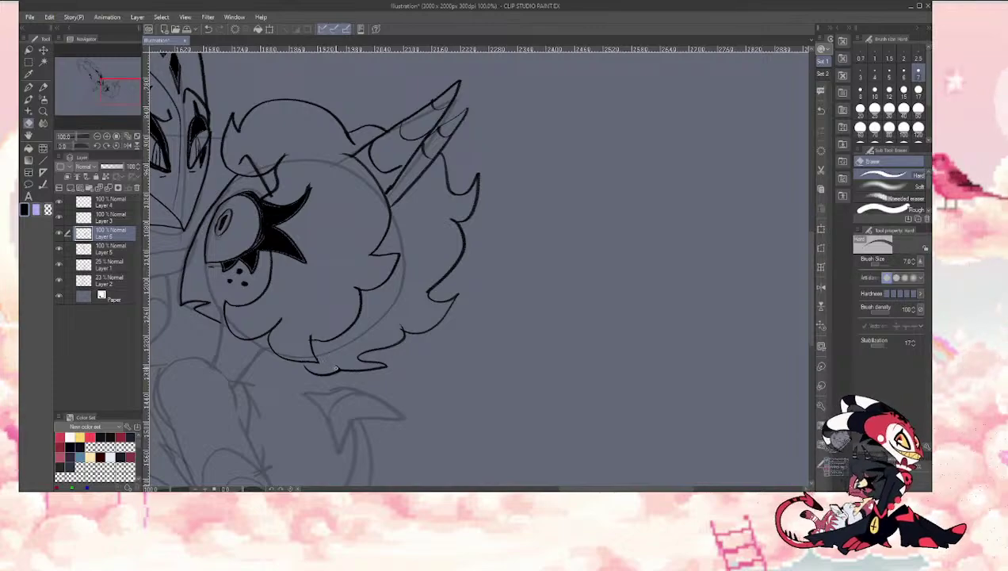
key(p)
key(e)
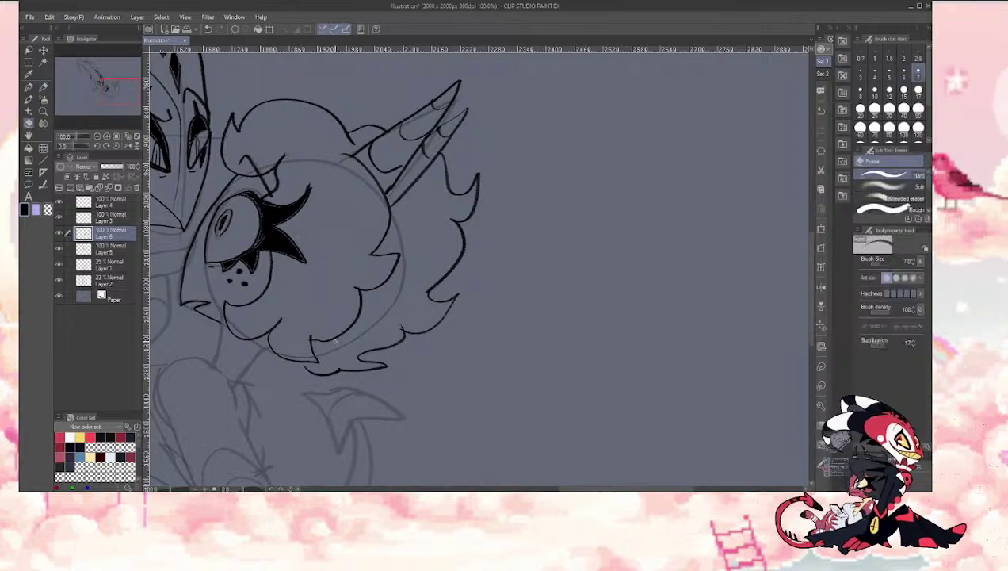
key(p)
mouse_move(287, 370)
mouse_down()
mouse_move(310, 367)
mouse_move(284, 372)
mouse_move(295, 372)
mouse_up()
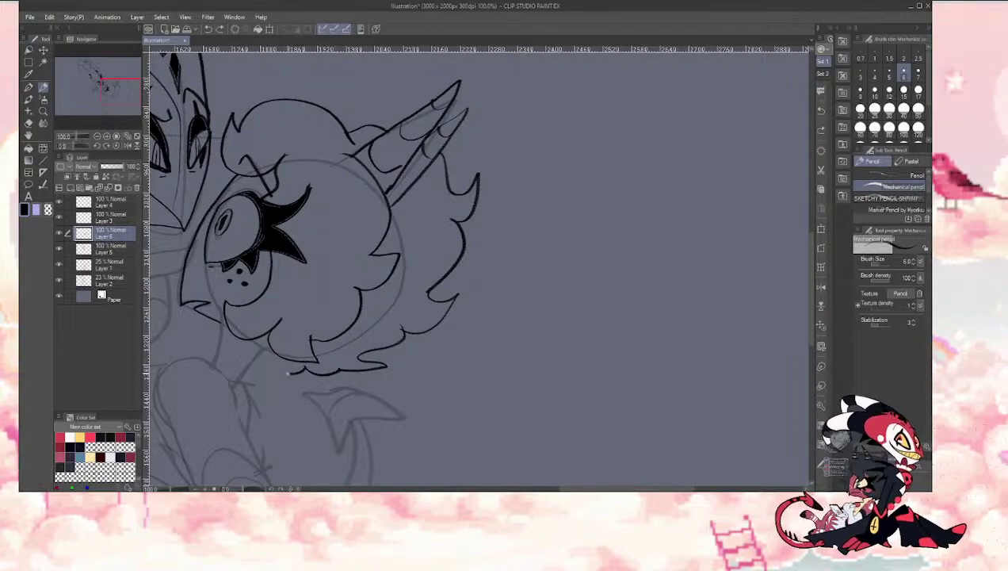
Step: Ink a short stroke joining the outer back hair to the middle of the second horn
mouse_move(109, 83)
mouse_down()
mouse_move(91, 81)
mouse_move(109, 84)
mouse_move(101, 81)
mouse_up()
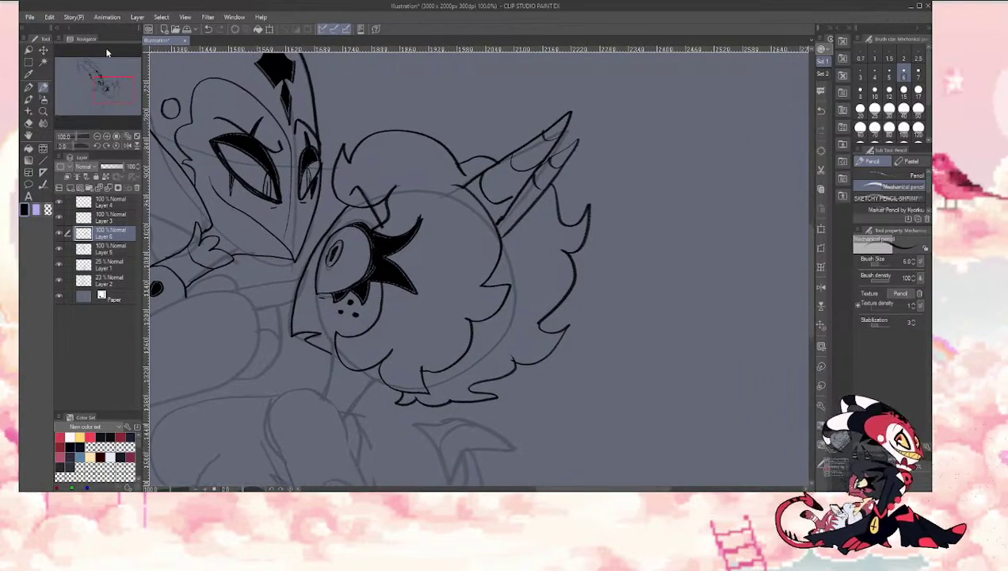
drag(106, 78, 109, 84)
drag(107, 83, 113, 87)
key(e)
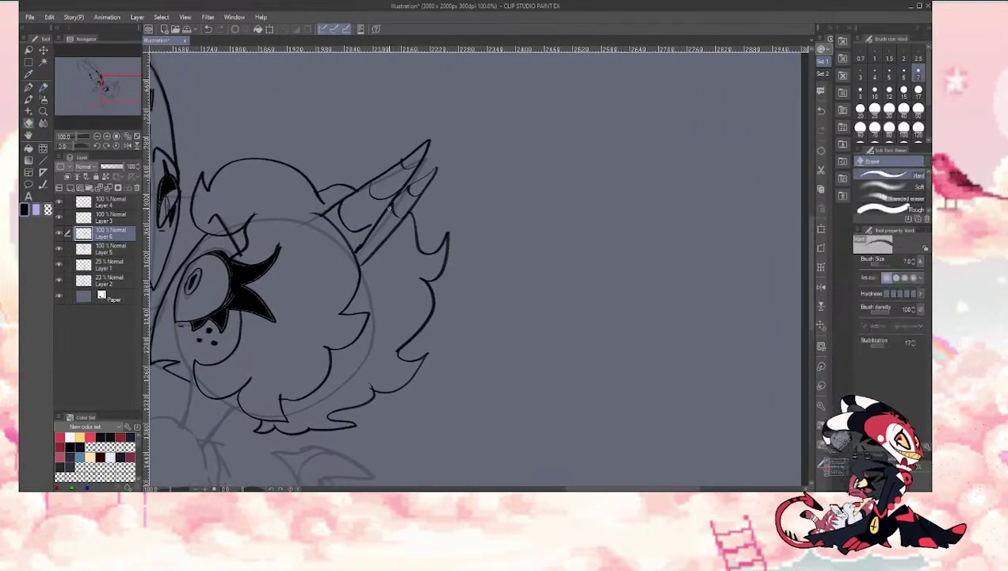
key(p)
drag(395, 206, 410, 215)
Step: Clean up the stray line ends along the second horn's lower edge using the Hard eraser at sizes up to 17
key(e)
key(bracketright)
key(bracketright)
key(bracketright)
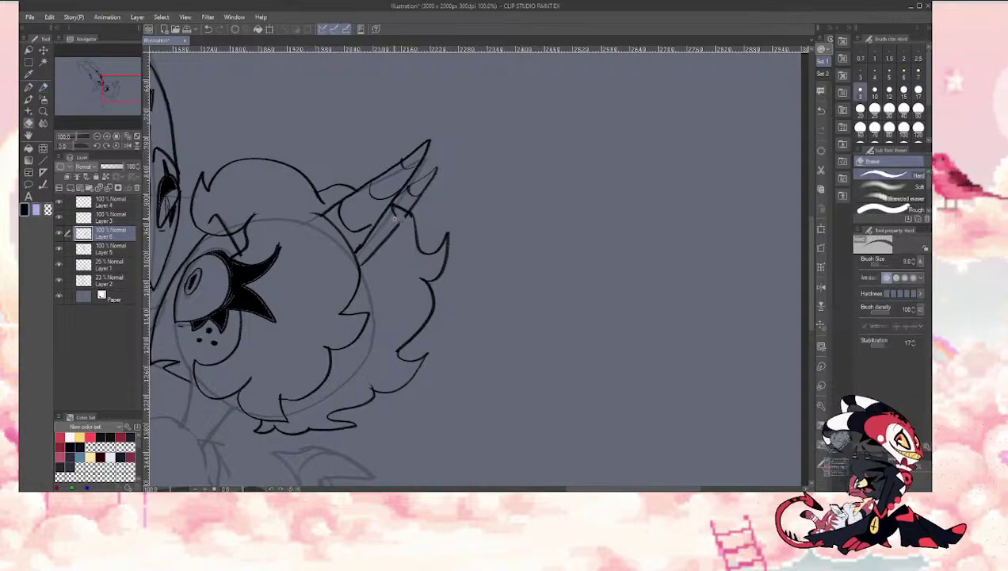
key(bracketright)
key(bracketright)
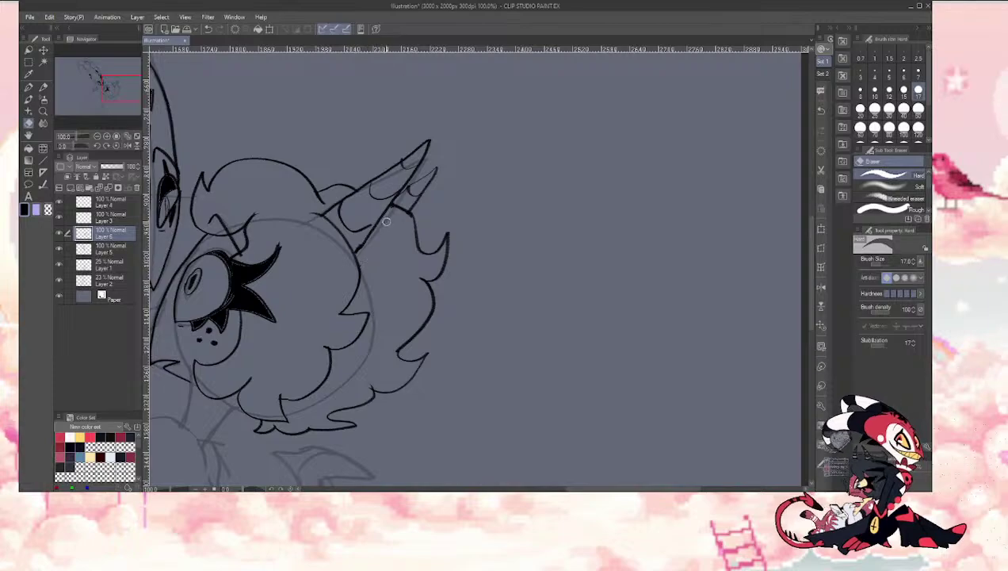
key(bracketleft)
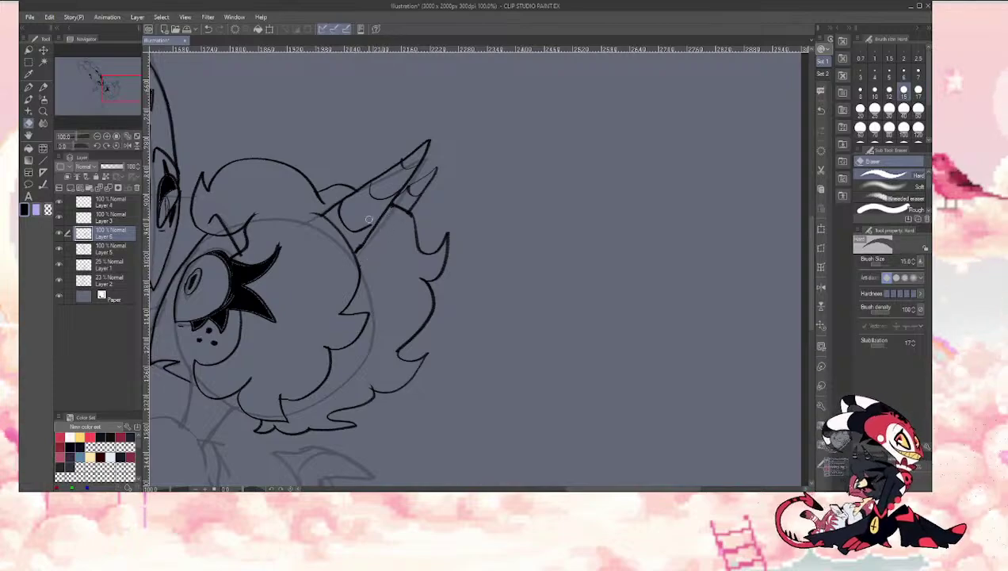
key(bracketleft)
key(bracketleft)
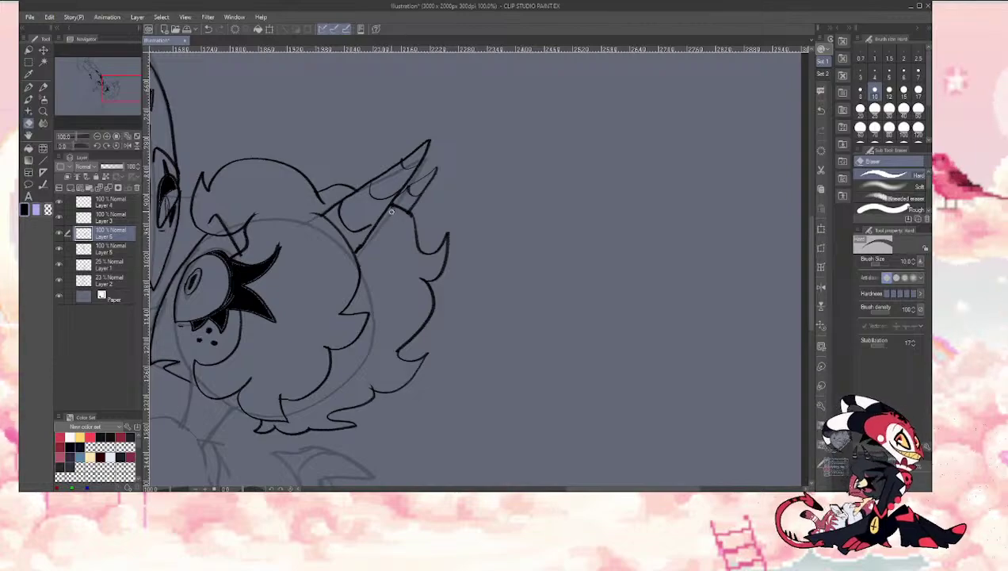
Step: Ink the smaller figure's two neck lines beneath the head and add small freckles along the front of the face
key(p)
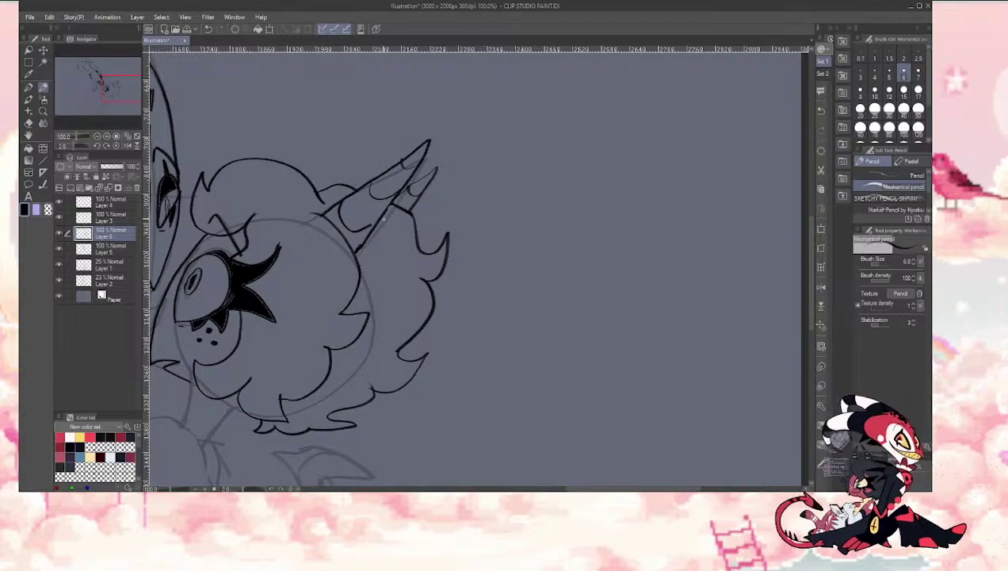
drag(114, 80, 128, 73)
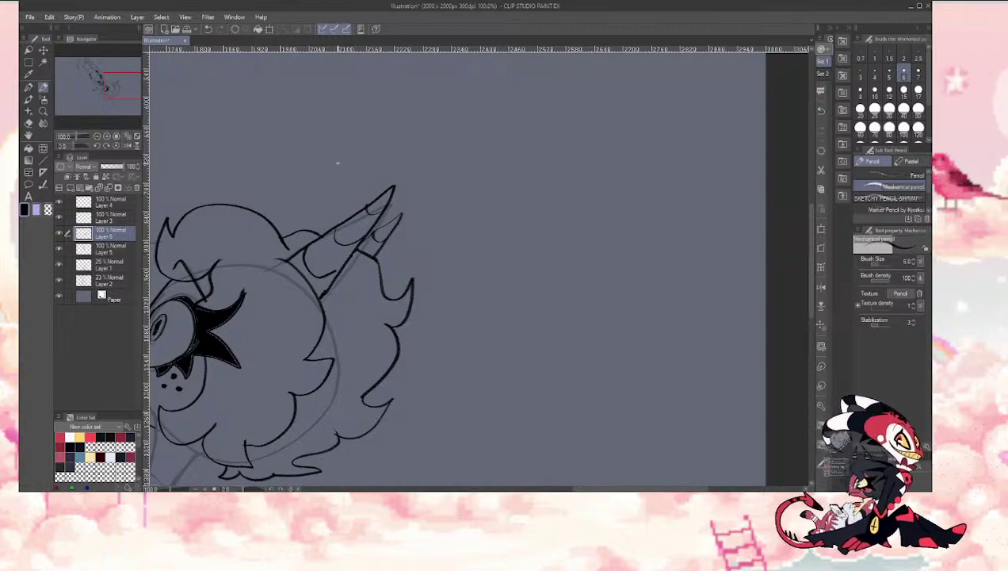
mouse_move(113, 82)
mouse_down()
mouse_move(99, 95)
mouse_move(106, 92)
mouse_up()
mouse_move(266, 277)
mouse_down()
mouse_move(272, 239)
mouse_move(314, 266)
mouse_move(290, 295)
mouse_up()
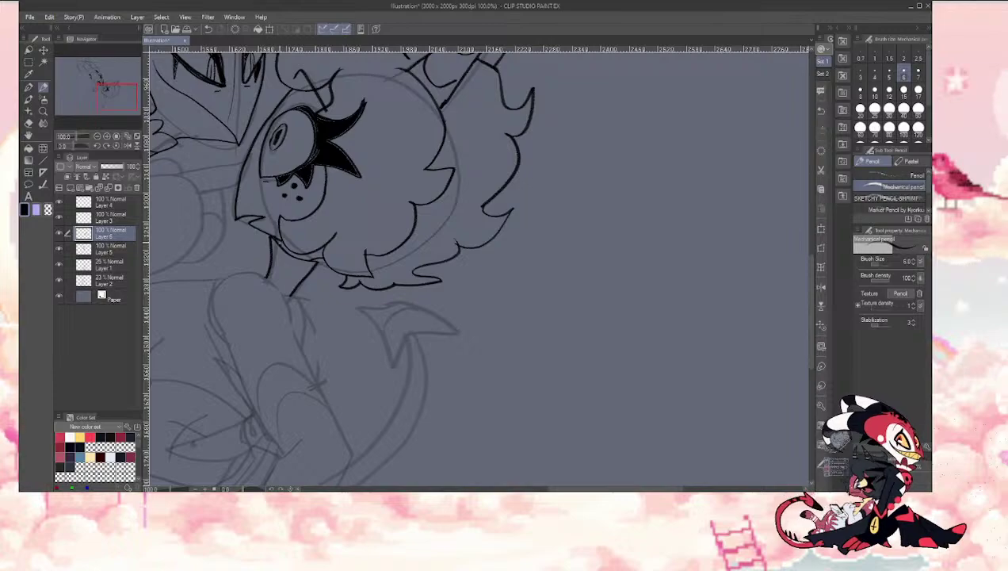
key(bracketleft)
drag(107, 91, 104, 82)
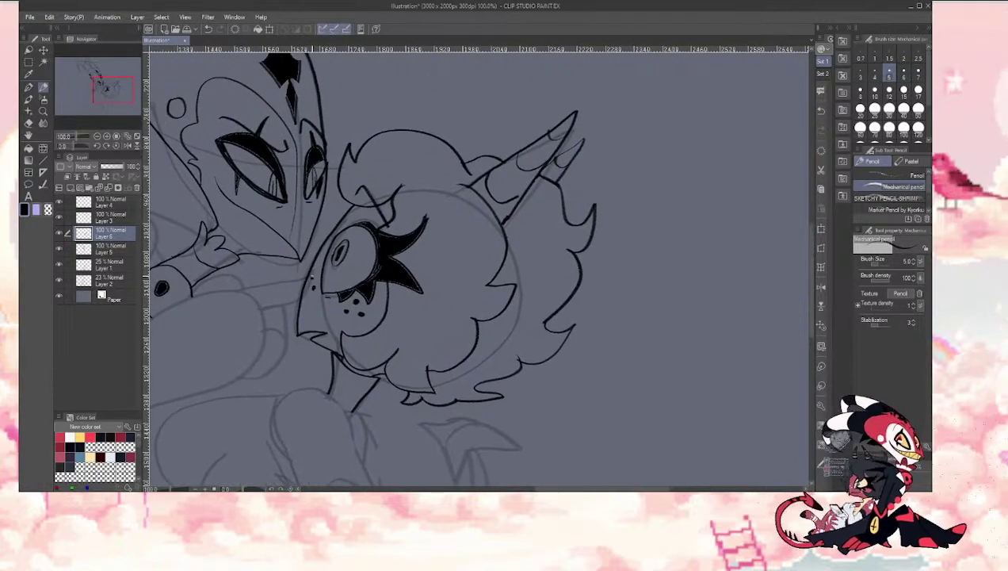
Step: Ink the smaller figure's rounded shoulder and upper arm outline at size 5, adding curved band lines above the elbow
mouse_move(113, 86)
mouse_down()
mouse_move(107, 95)
mouse_move(101, 87)
mouse_move(112, 95)
mouse_up()
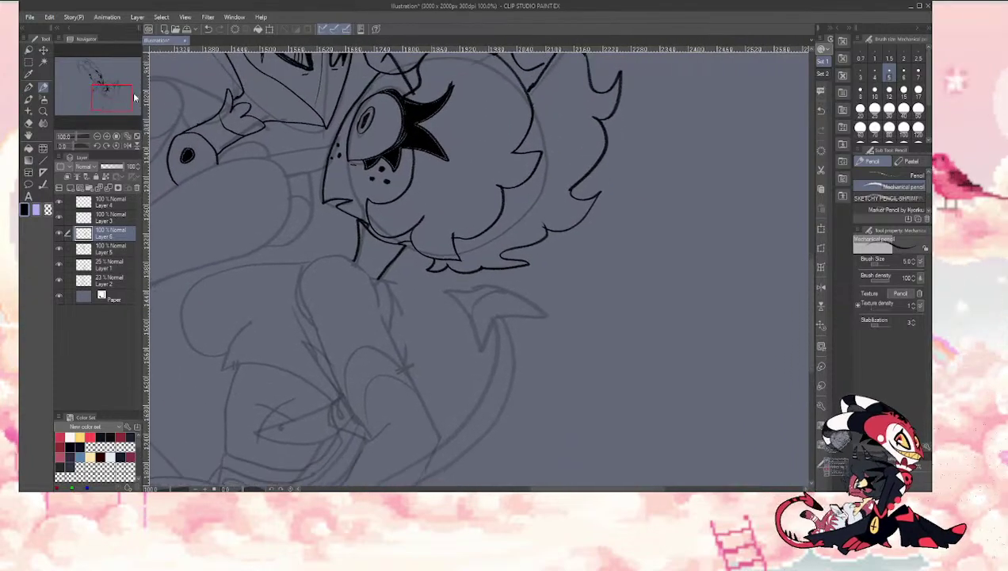
mouse_move(367, 439)
mouse_down()
mouse_move(308, 335)
mouse_move(302, 270)
mouse_move(334, 257)
mouse_move(369, 287)
mouse_move(440, 432)
mouse_up()
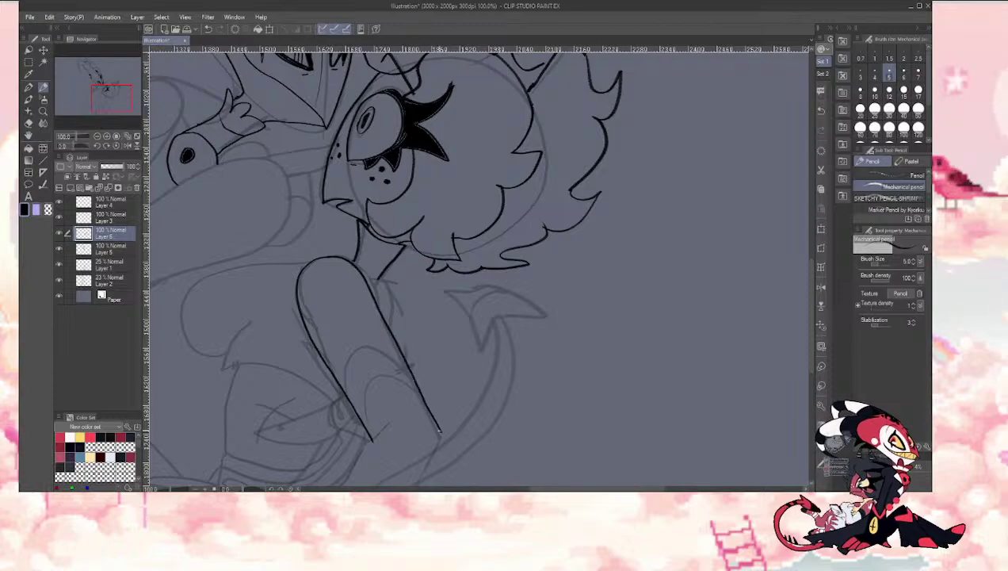
click(96, 137)
drag(102, 88, 104, 92)
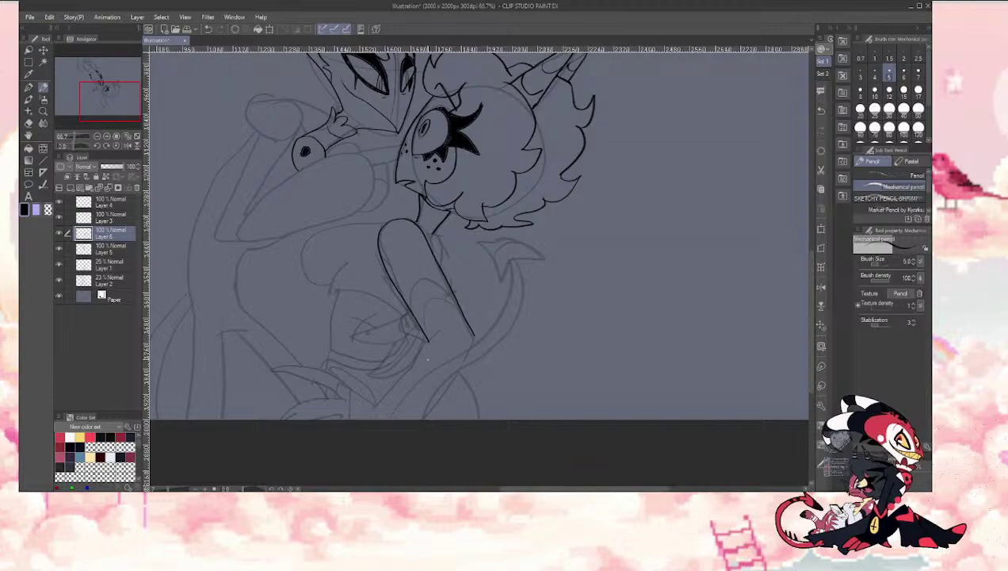
drag(111, 97, 111, 95)
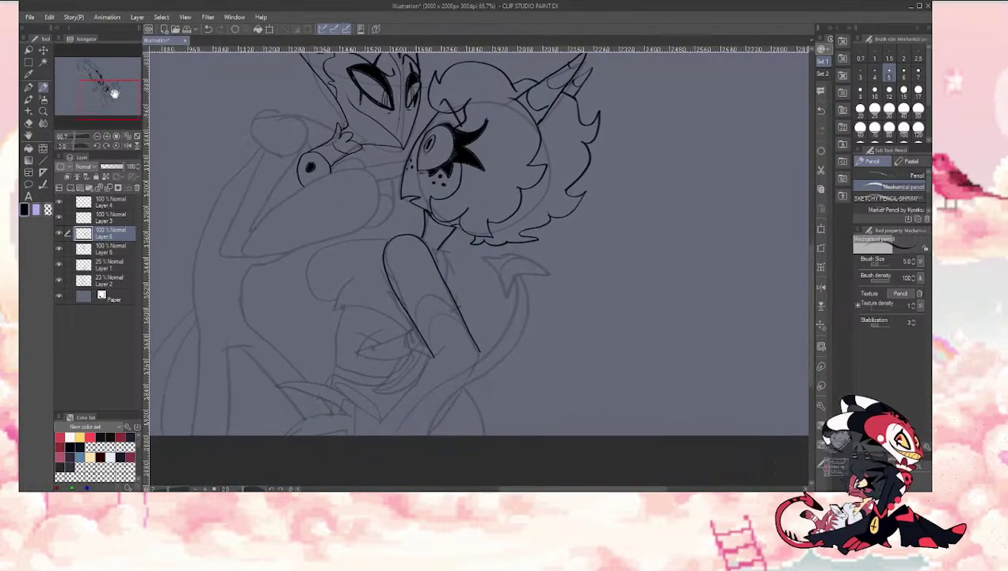
mouse_move(417, 299)
mouse_down()
mouse_move(446, 300)
mouse_move(466, 324)
mouse_move(425, 333)
mouse_up()
Step: Draw a heart marking on the shoulder, fill it black, and add a small dot beside it with the Mechanical pencil
drag(431, 263, 425, 277)
key(g)
click(418, 262)
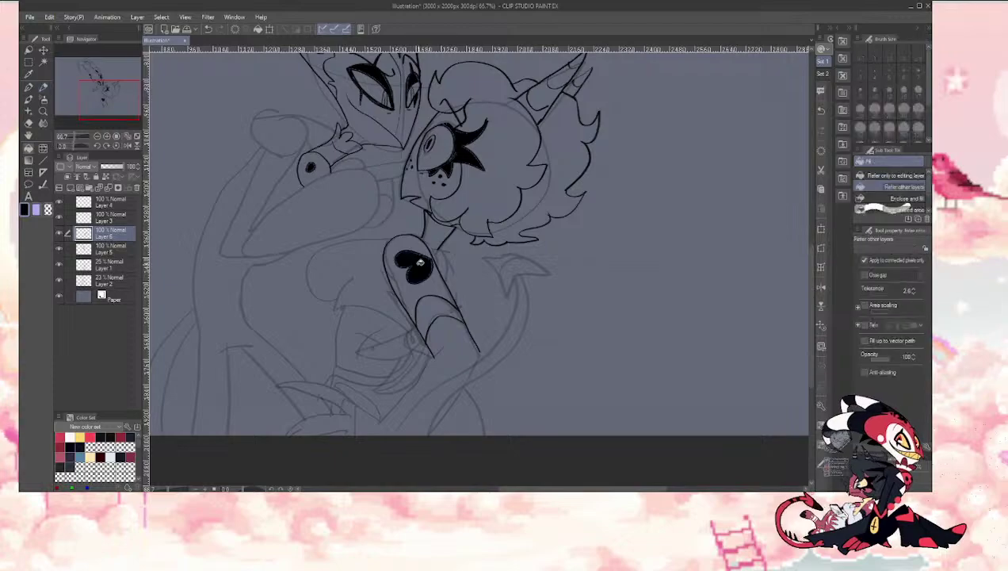
key(p)
key(bracketright)
key(bracketright)
key(bracketright)
key(bracketright)
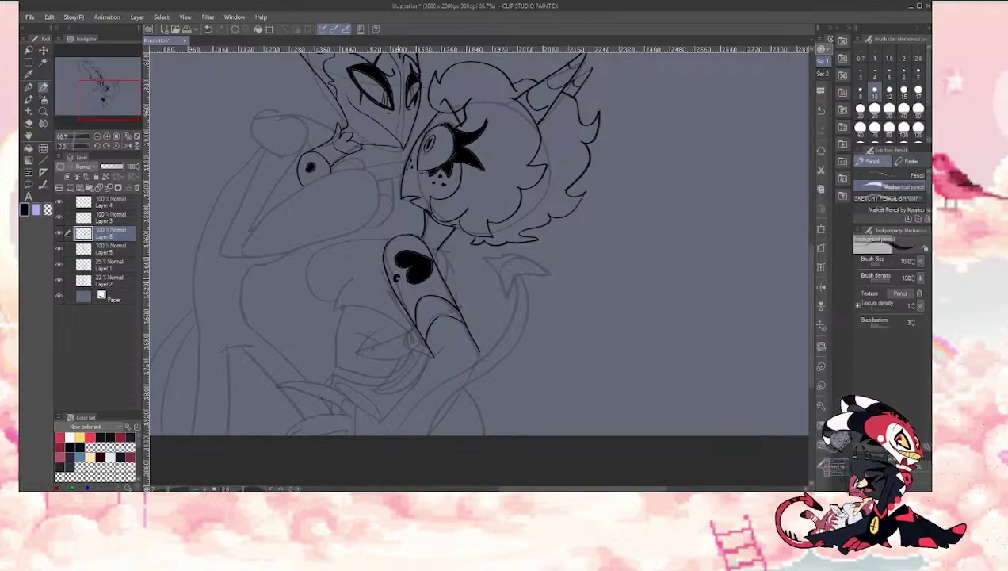
Step: Ink the forearm's inner line, the pointed shapes at its end and a curve running to the canvas's lower edge at size 10
drag(84, 87, 90, 92)
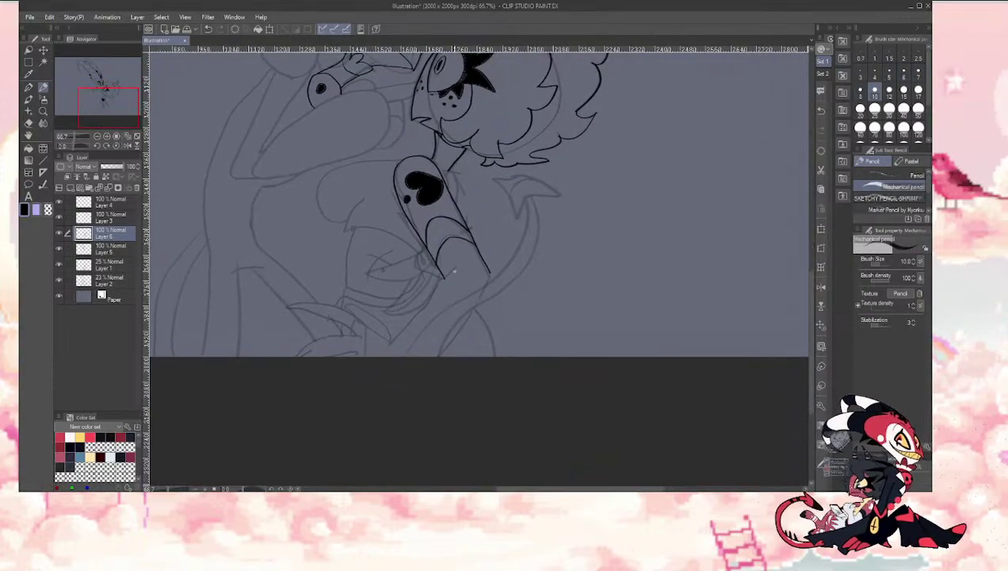
drag(454, 272, 390, 338)
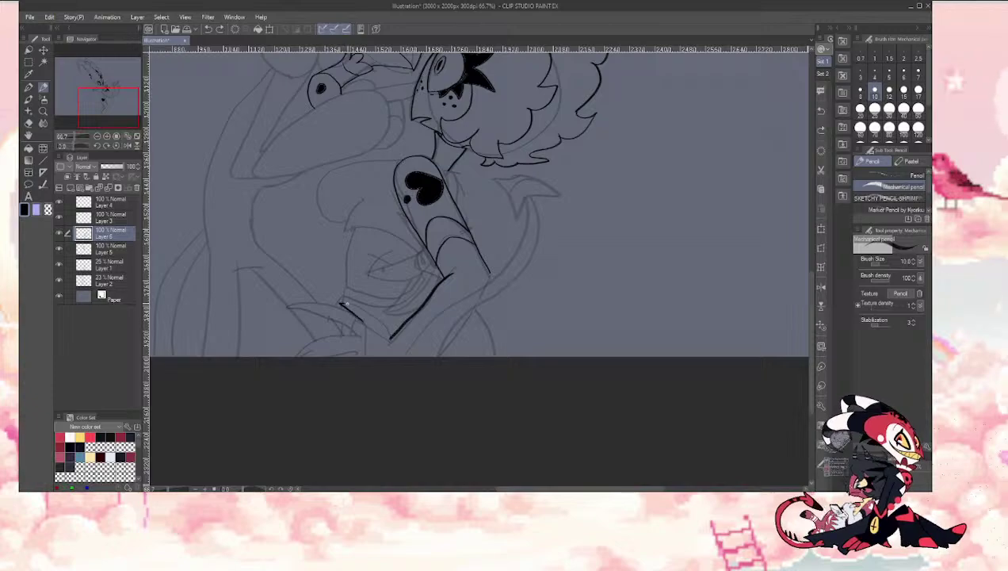
mouse_move(364, 322)
mouse_down()
mouse_move(309, 308)
mouse_move(362, 338)
mouse_move(295, 356)
mouse_up()
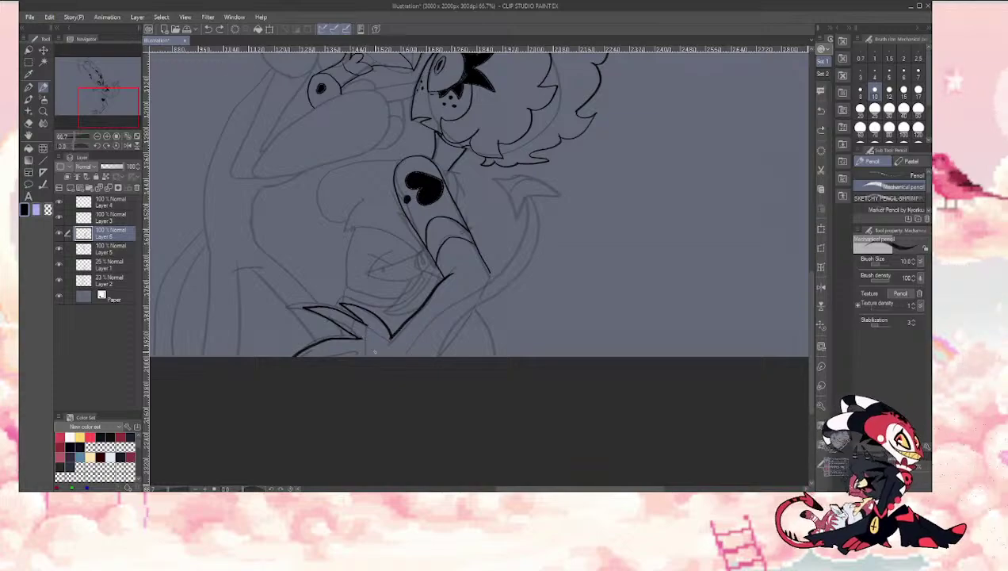
key(ctrl+z)
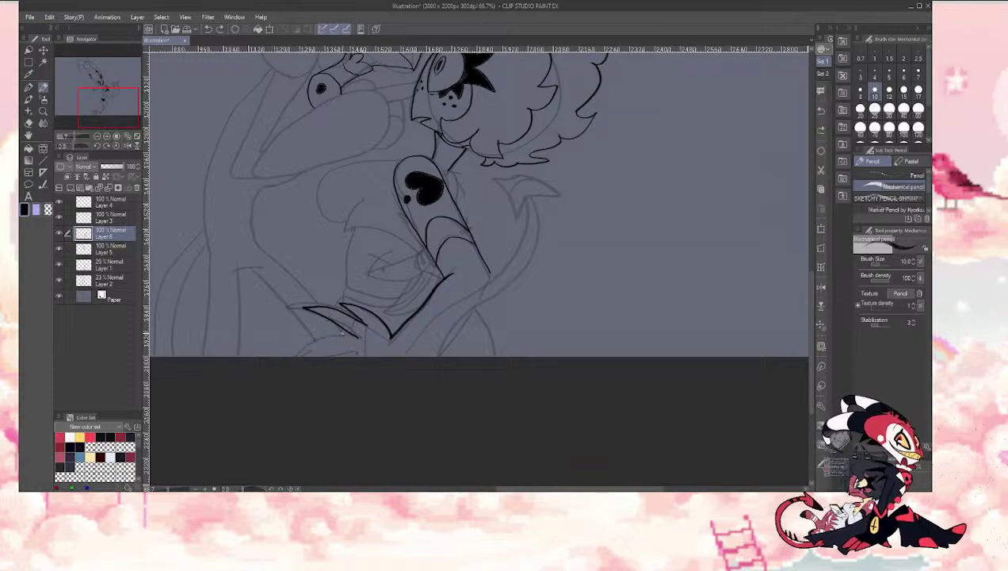
mouse_move(358, 337)
mouse_down()
mouse_move(331, 334)
mouse_move(289, 355)
mouse_up()
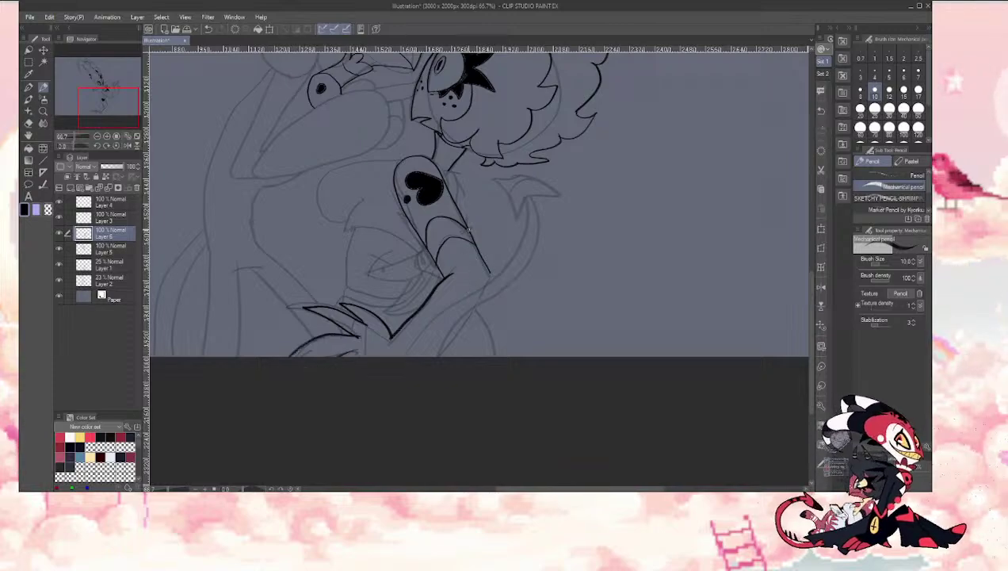
Step: Try inking the smaller figure's tail, sweeping from the forearm up to its arrow-shaped tip
drag(90, 105, 95, 89)
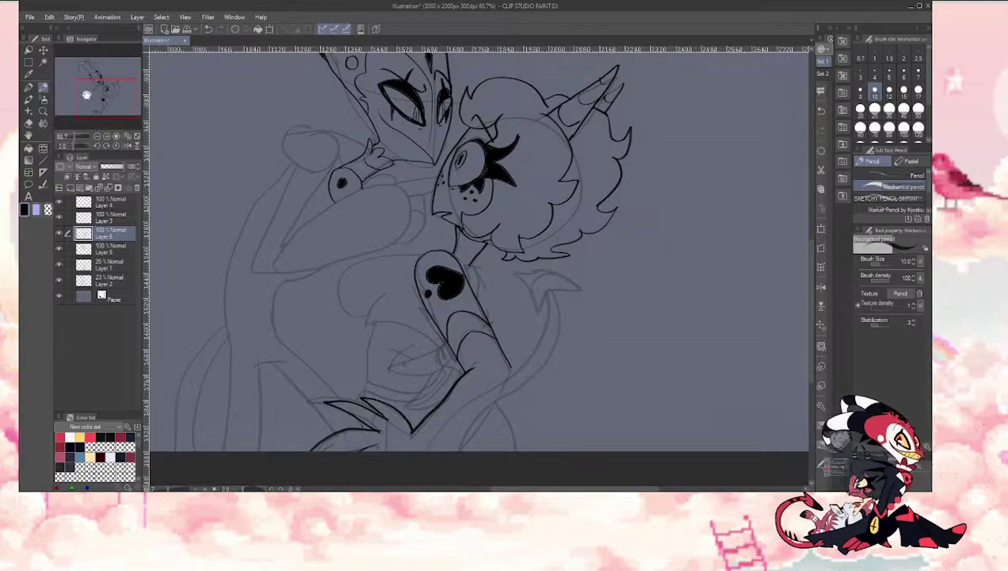
drag(93, 95, 106, 84)
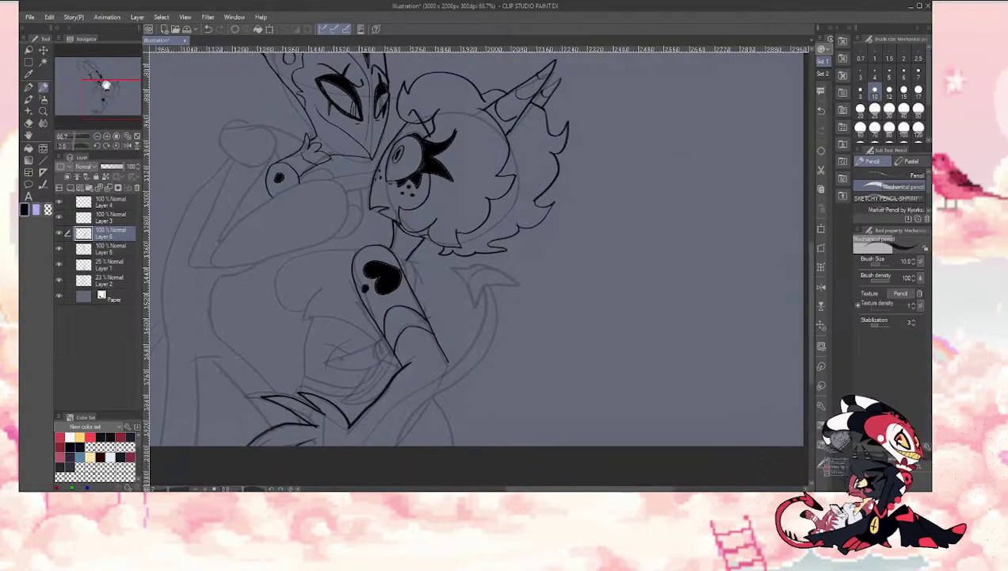
mouse_move(360, 443)
mouse_down()
mouse_move(385, 409)
mouse_move(481, 344)
mouse_move(485, 286)
mouse_move(497, 341)
mouse_up()
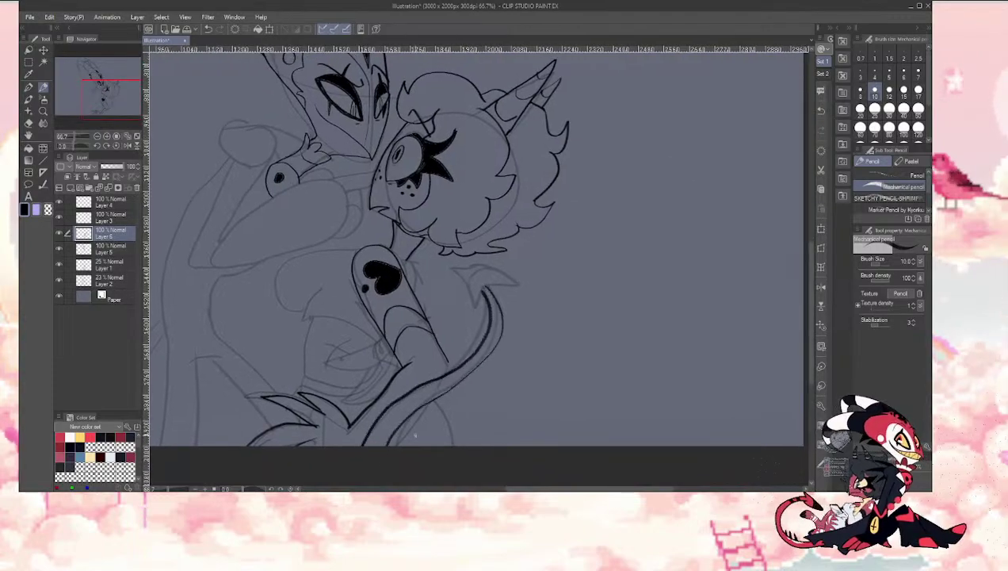
mouse_move(474, 301)
mouse_down()
mouse_move(500, 277)
mouse_move(519, 293)
mouse_up()
key(bracketleft)
key(bracketleft)
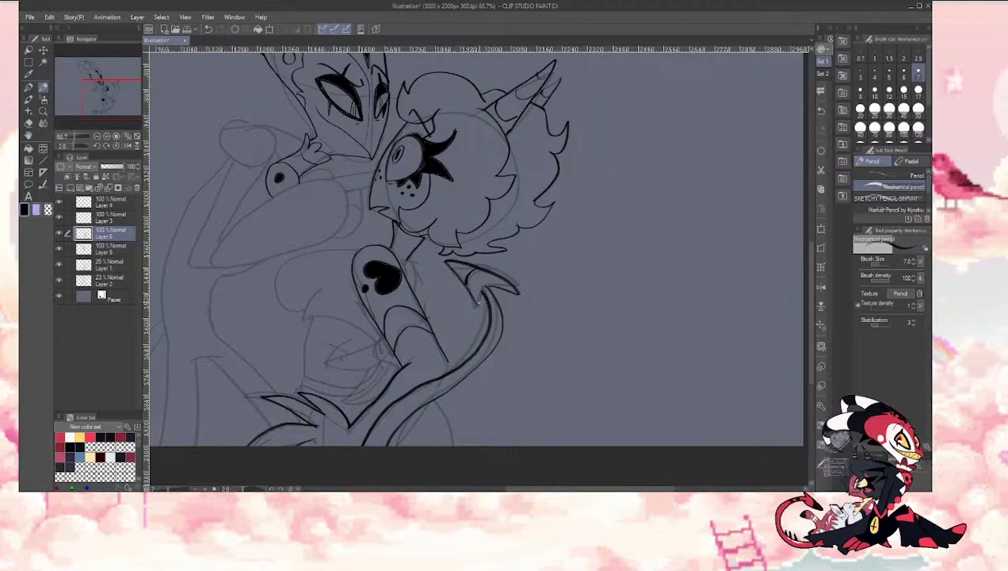
key(ctrl+z)
key(ctrl+z)
key(ctrl+z)
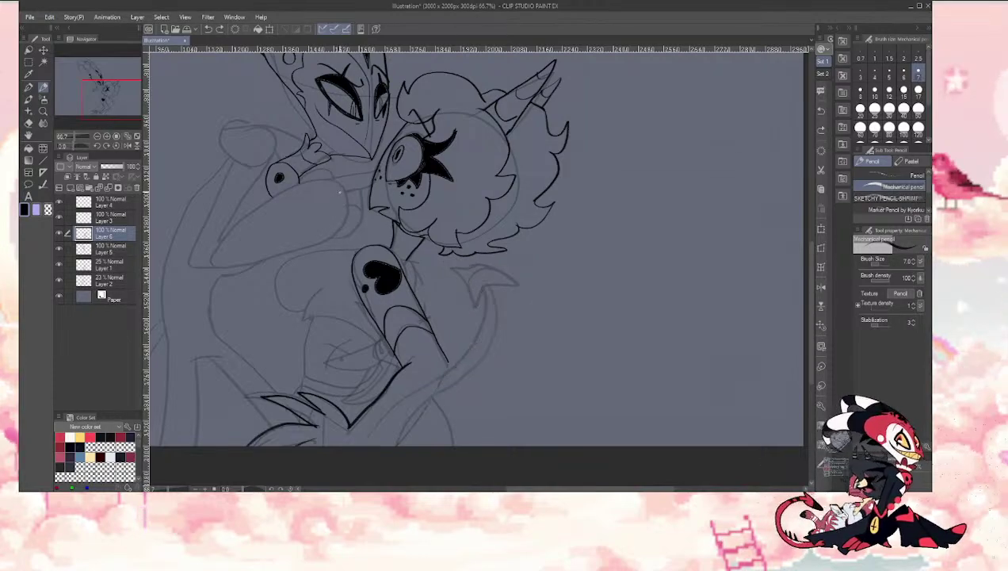
Step: Ink the curved hip line below the elbow down to the canvas's lower edge with the Mechanical pencil at size 7
drag(433, 395, 453, 442)
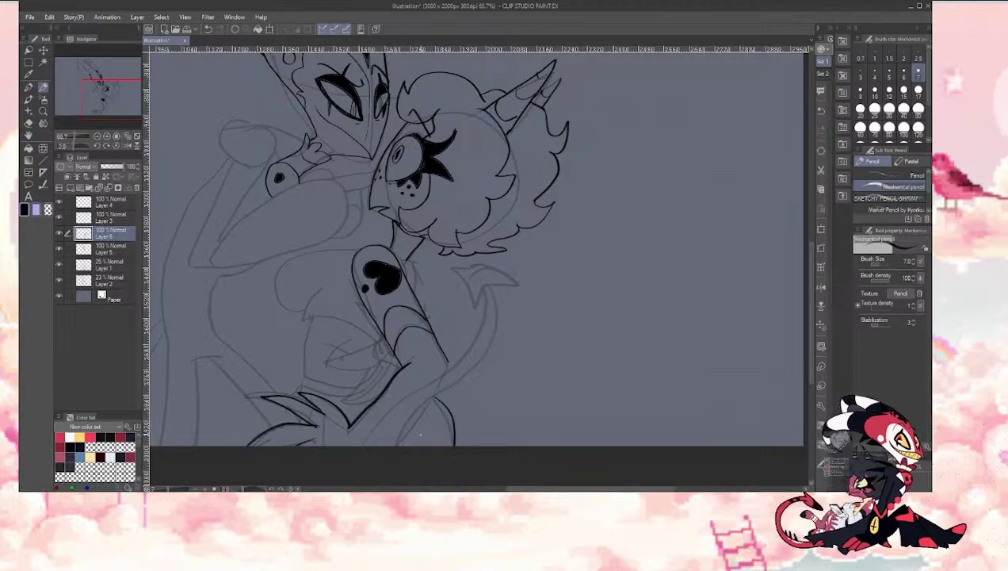
key(ctrl+z)
drag(435, 397, 457, 444)
Step: Try inking the curved torso outline beside the shoulder, following the sketch
mouse_move(105, 95)
mouse_down()
mouse_move(91, 82)
mouse_move(115, 95)
mouse_up()
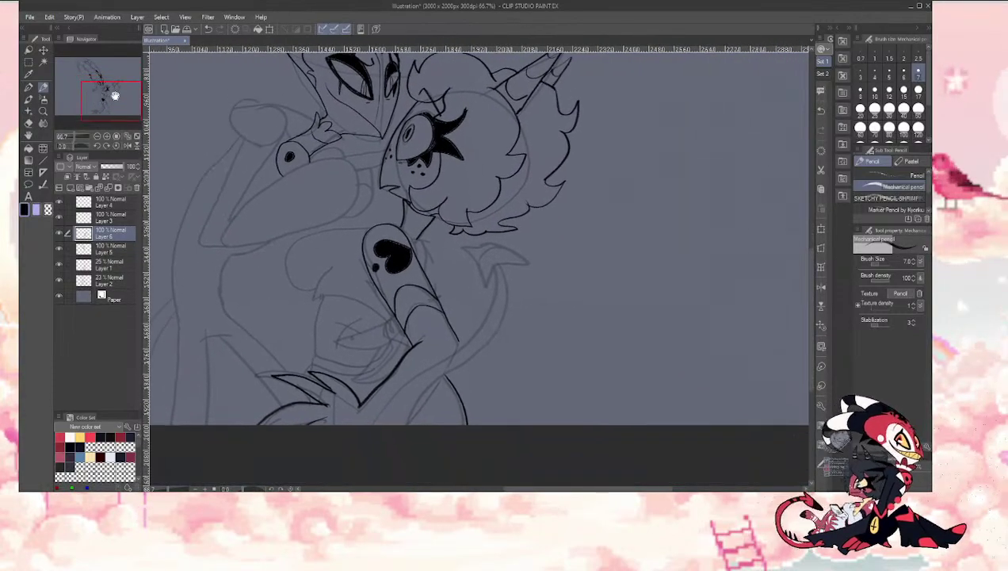
mouse_move(348, 232)
mouse_down()
mouse_move(308, 290)
mouse_move(287, 246)
mouse_move(371, 228)
mouse_move(298, 231)
mouse_move(308, 289)
mouse_up()
key(ctrl+z)
key(ctrl+z)
key(ctrl+z)
Step: Try outlining a pointed shape extending behind the smaller figure's upper arm, beneath the back hair
mouse_move(102, 111)
mouse_down()
mouse_move(97, 95)
mouse_move(114, 95)
mouse_up()
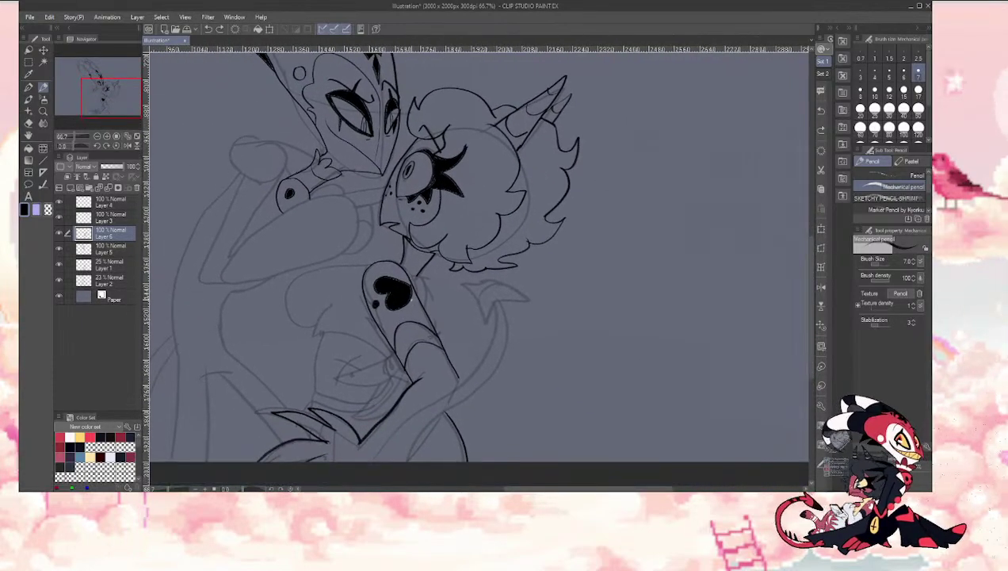
mouse_move(418, 296)
mouse_down()
mouse_move(466, 298)
mouse_move(492, 333)
mouse_up()
drag(437, 323, 485, 319)
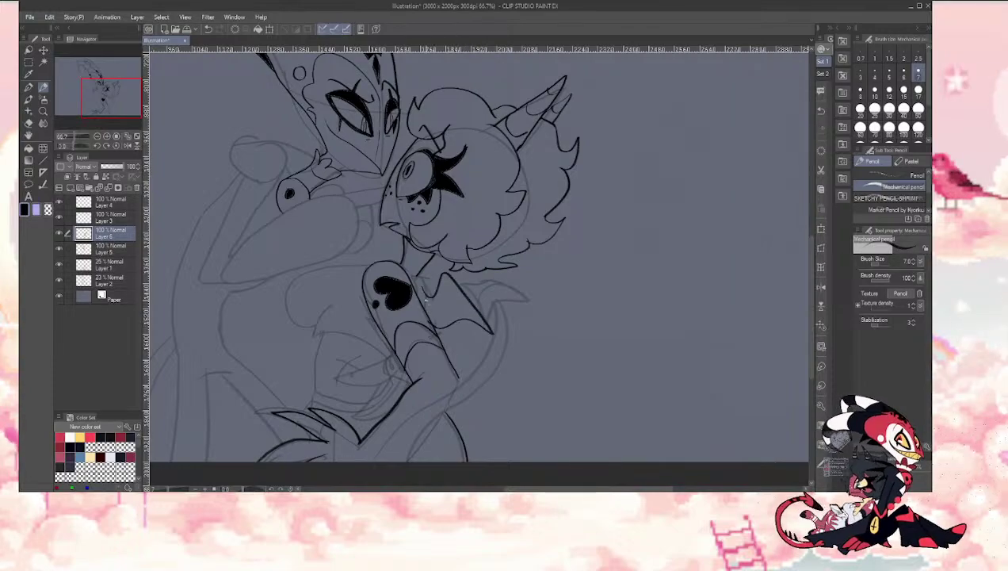
key(ctrl+z)
key(ctrl+z)
key(ctrl+z)
Step: Try a longer curved outline sweeping down behind the smaller figure's upper arm, across the sketched tail
mouse_move(433, 300)
mouse_down()
mouse_move(474, 308)
mouse_move(511, 394)
mouse_up()
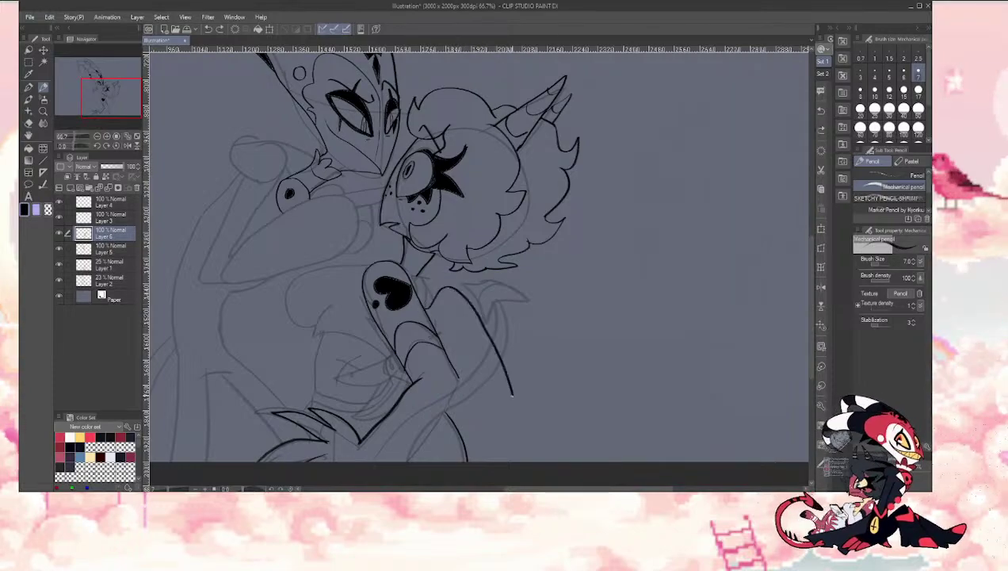
key(ctrl+z)
mouse_move(412, 292)
mouse_down()
mouse_move(477, 334)
mouse_move(503, 308)
mouse_up()
key(ctrl+z)
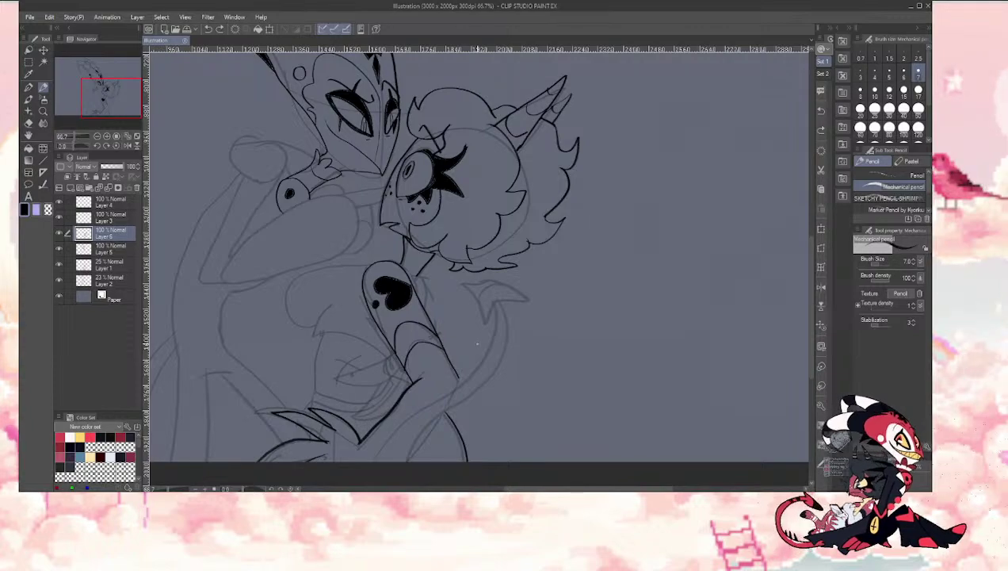
click(478, 346)
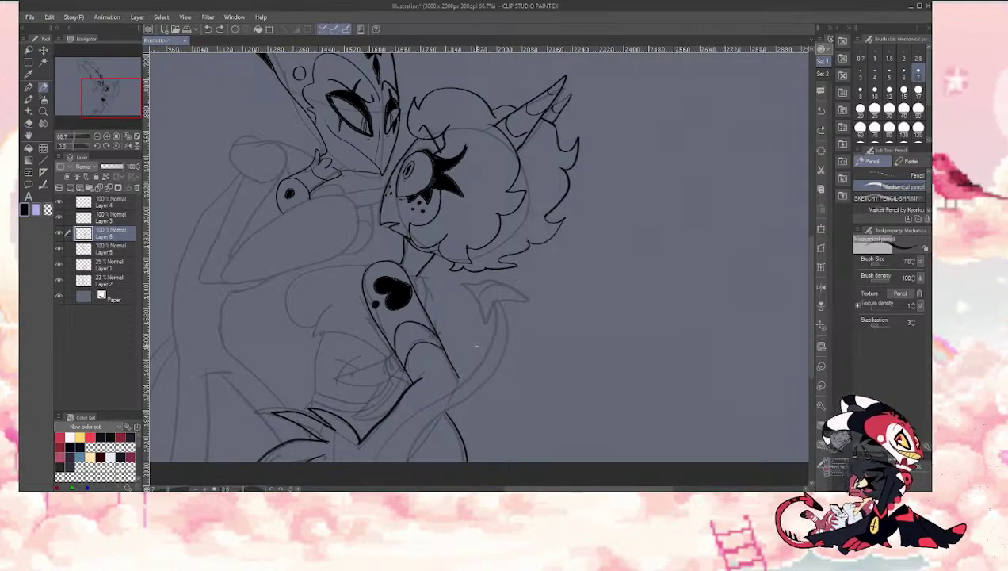
mouse_move(434, 301)
mouse_down()
mouse_move(463, 293)
mouse_move(537, 391)
mouse_move(451, 358)
mouse_up()
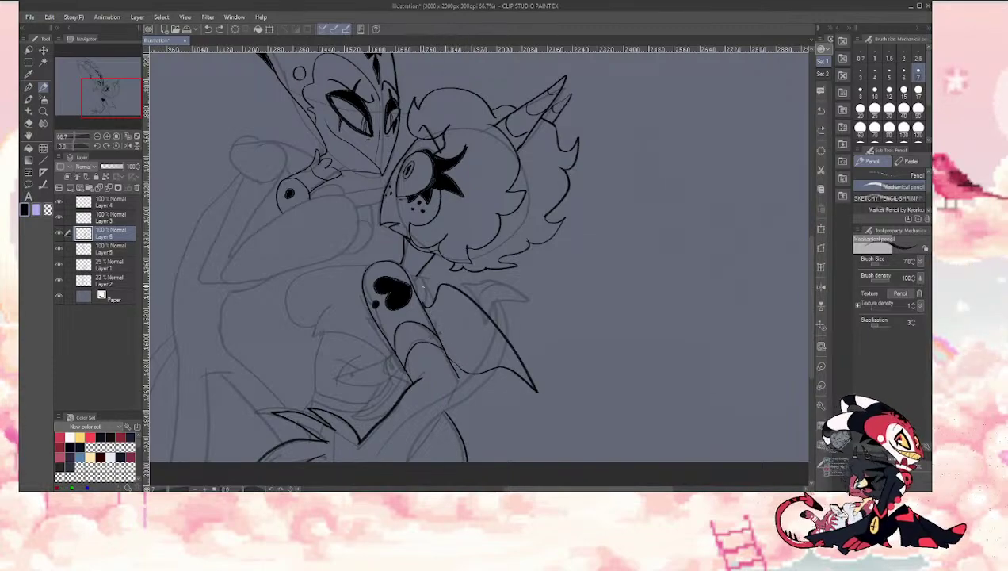
key(ctrl+z)
mouse_move(423, 301)
mouse_down()
mouse_move(461, 308)
mouse_move(456, 358)
mouse_up()
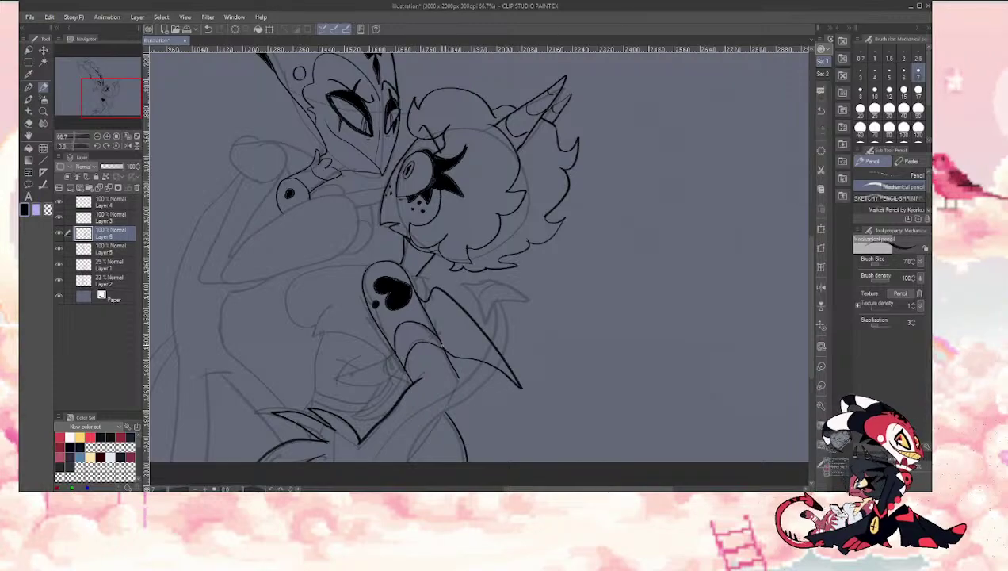
key(ctrl+z)
mouse_move(427, 295)
mouse_down()
mouse_move(455, 304)
mouse_move(519, 393)
mouse_move(438, 341)
mouse_up()
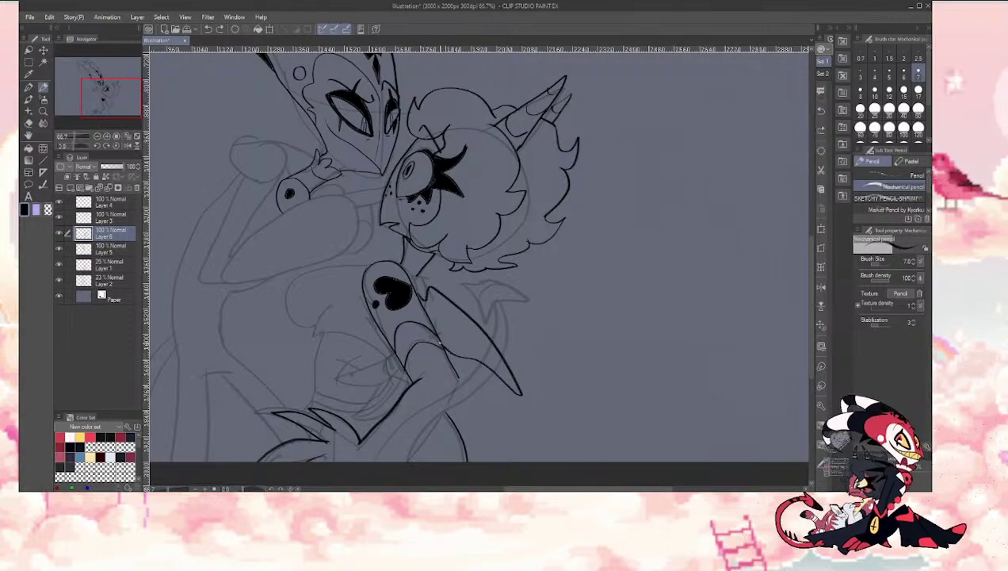
key(ctrl+z)
key(ctrl+z)
drag(442, 291, 525, 391)
drag(525, 391, 438, 339)
key(ctrl+z)
key(ctrl+z)
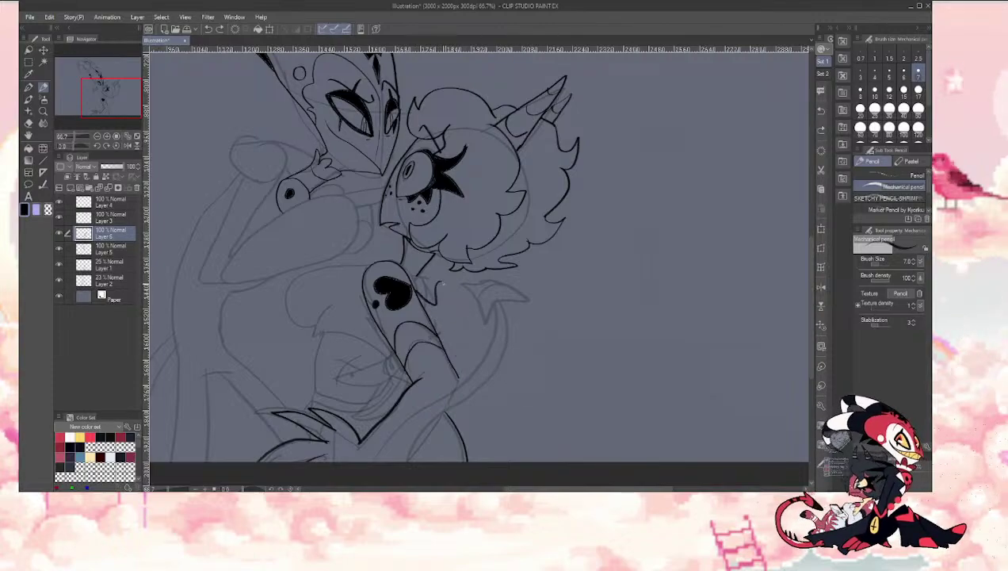
Step: Ink the pointed garment flap behind the smaller character's upper arm, redrawing both edges so they meet in a sharp tip
drag(439, 285, 502, 377)
drag(503, 377, 432, 326)
key(ctrl+z)
key(ctrl+z)
mouse_move(429, 274)
mouse_down()
mouse_move(463, 294)
mouse_move(506, 372)
mouse_up()
drag(506, 373, 435, 334)
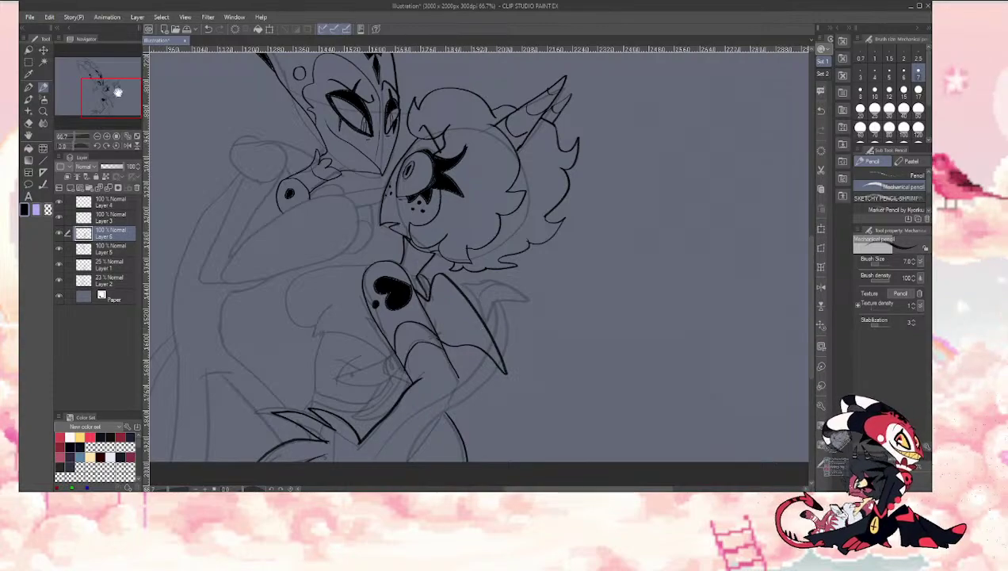
Step: Ink the pointed edge of the smaller character's top across the chest, running down to the inner arm
drag(117, 92, 99, 95)
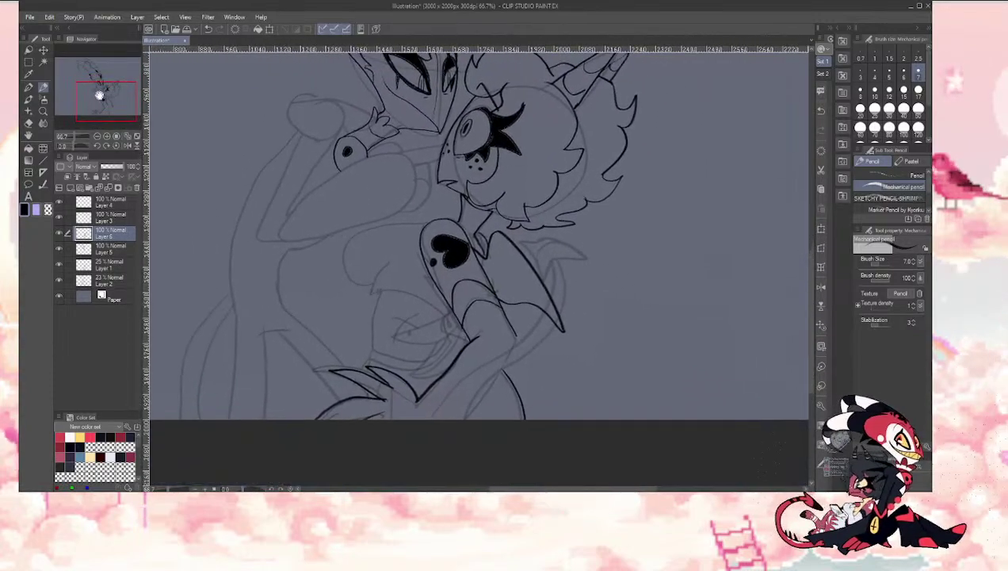
mouse_move(390, 256)
mouse_down()
mouse_move(365, 297)
mouse_move(440, 314)
mouse_up()
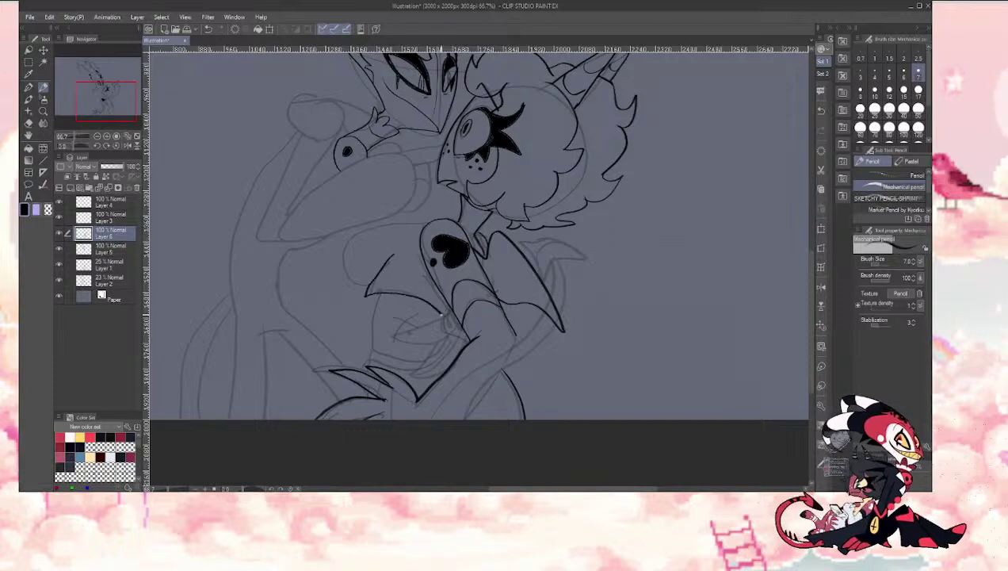
key(ctrl+z)
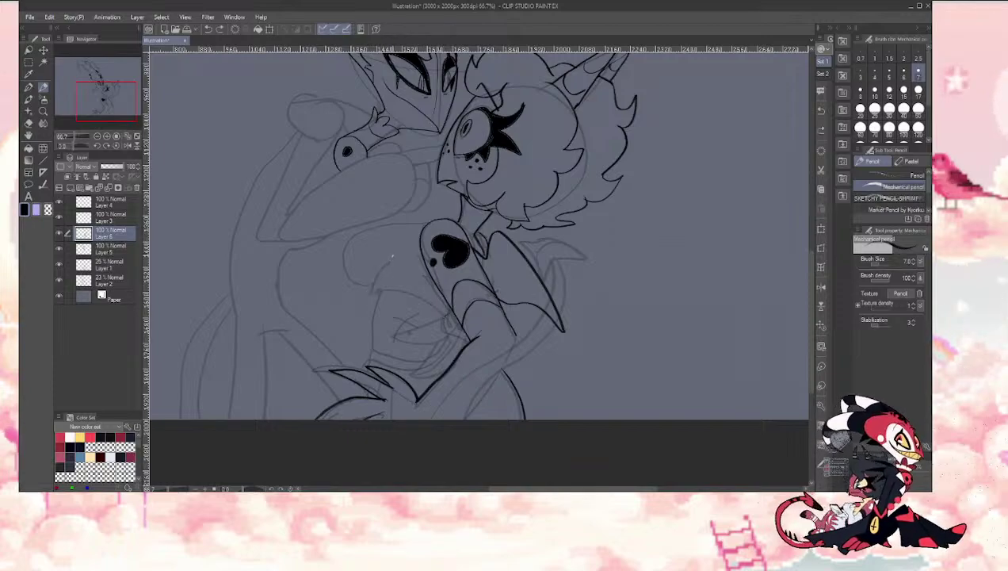
mouse_move(392, 256)
mouse_down()
mouse_move(369, 293)
mouse_move(405, 292)
mouse_move(440, 313)
mouse_up()
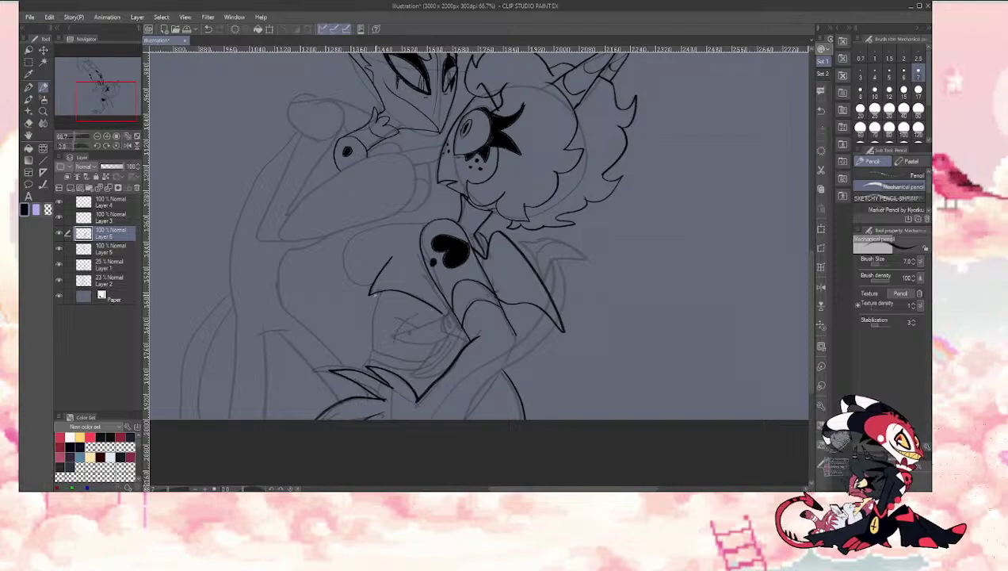
drag(374, 290, 373, 350)
key(ctrl+z)
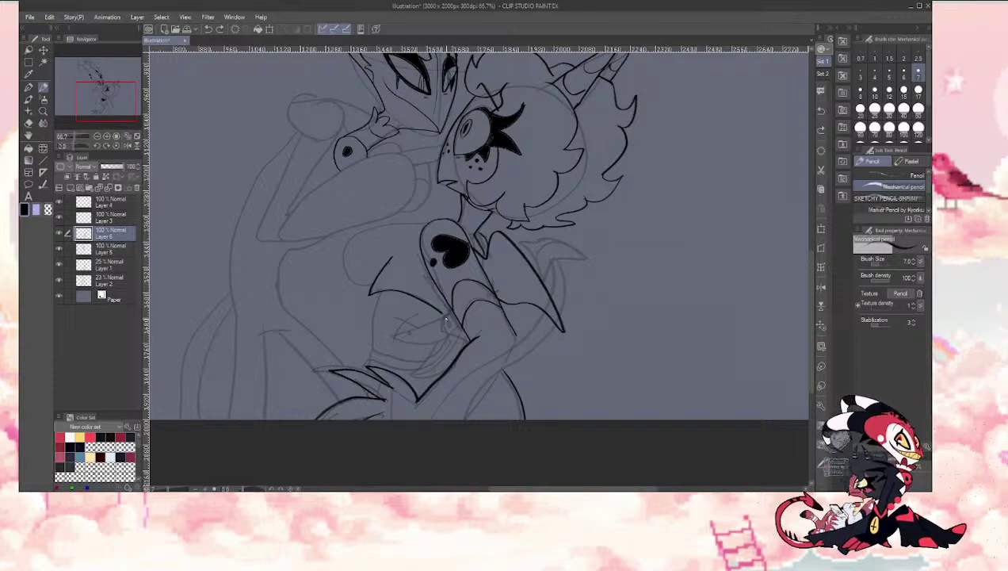
mouse_move(447, 314)
mouse_down()
mouse_move(387, 324)
mouse_move(443, 334)
mouse_move(458, 322)
mouse_up()
key(ctrl+z)
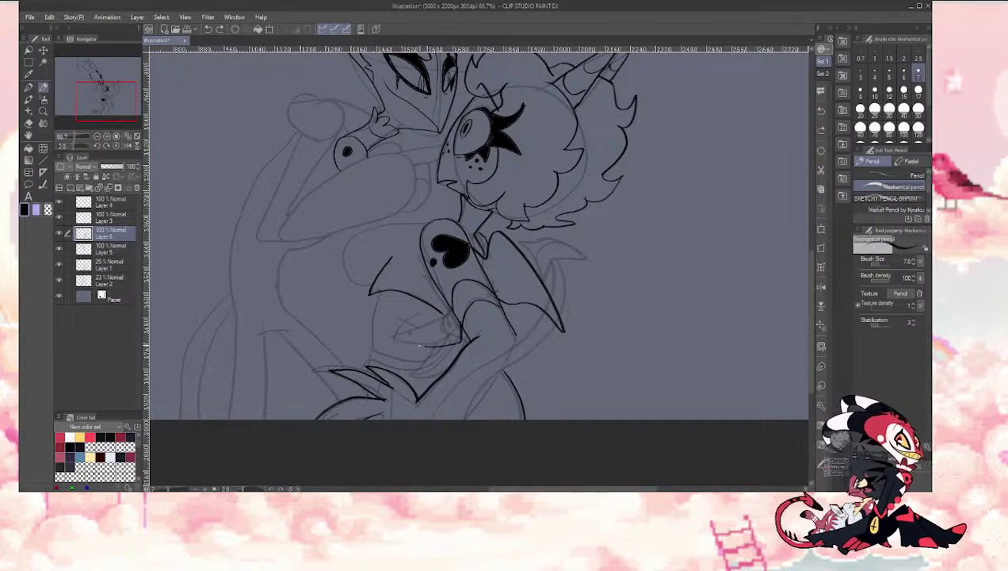
Step: Ink the curved, tapering shapes beside the smaller character's inner elbow and the side contour of the torso
drag(444, 332, 402, 340)
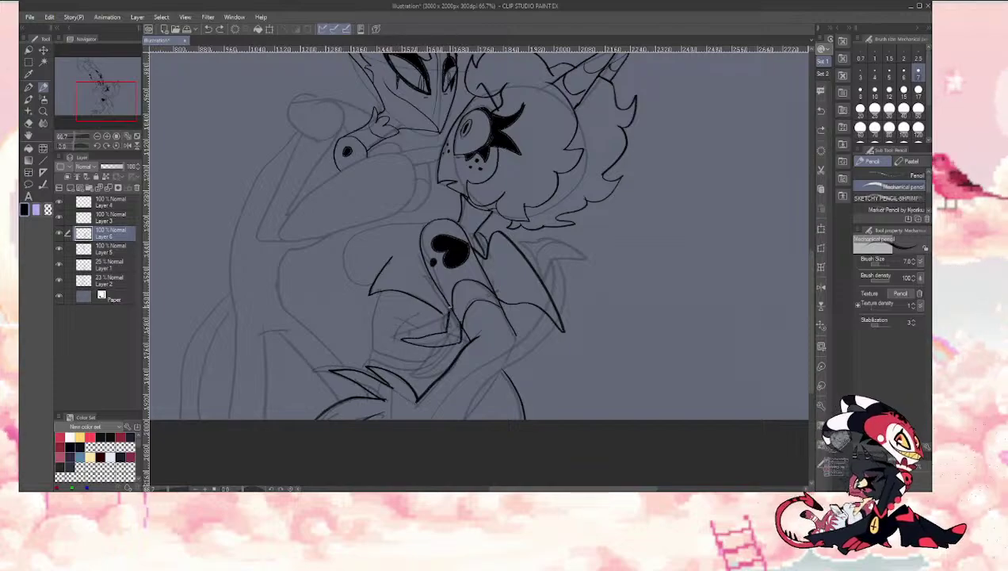
mouse_move(449, 363)
mouse_down()
mouse_move(406, 372)
mouse_move(422, 358)
mouse_move(403, 377)
mouse_up()
drag(444, 356, 412, 375)
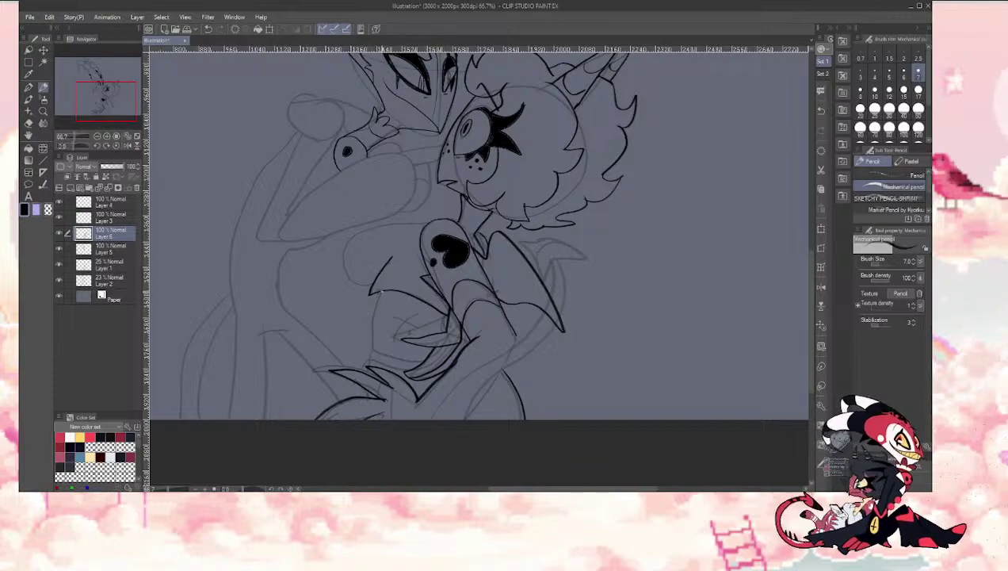
drag(378, 290, 367, 353)
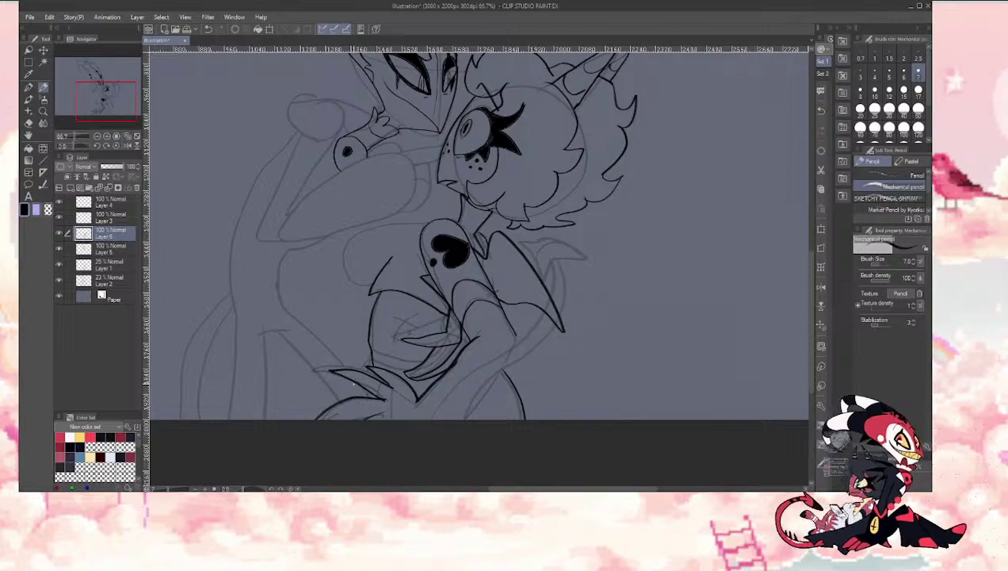
Step: Ink the curved waistband line across the lower torso and the small cross and dot details on the belly
key(e)
key(p)
drag(426, 356, 380, 352)
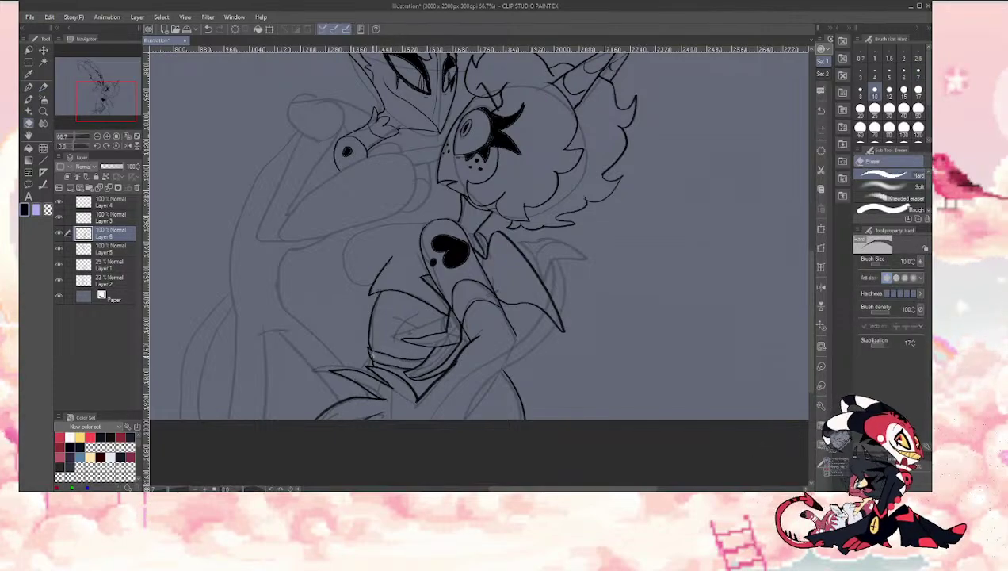
mouse_move(412, 312)
mouse_down()
mouse_move(382, 334)
mouse_move(386, 308)
mouse_move(417, 326)
mouse_up()
key(ctrl+z)
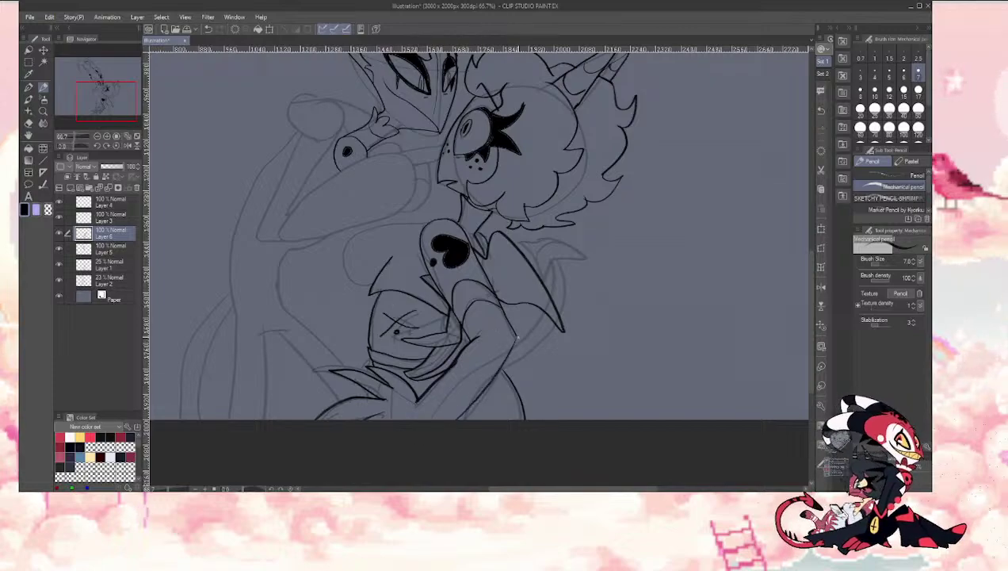
Step: Add a new layer above Layer 6 and ink the smaller character's tail curving up behind the pointed flap
click(69, 187)
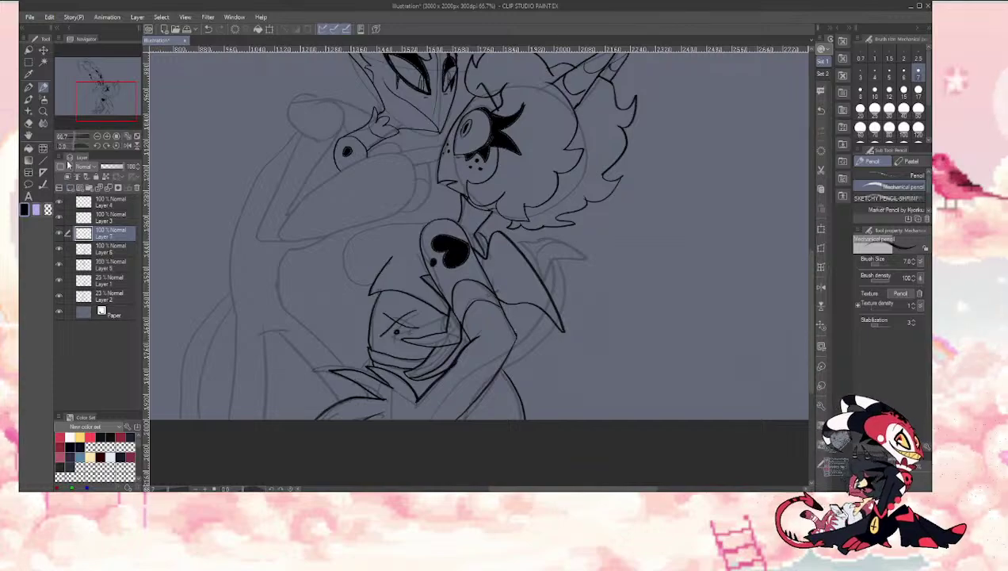
drag(107, 102, 122, 98)
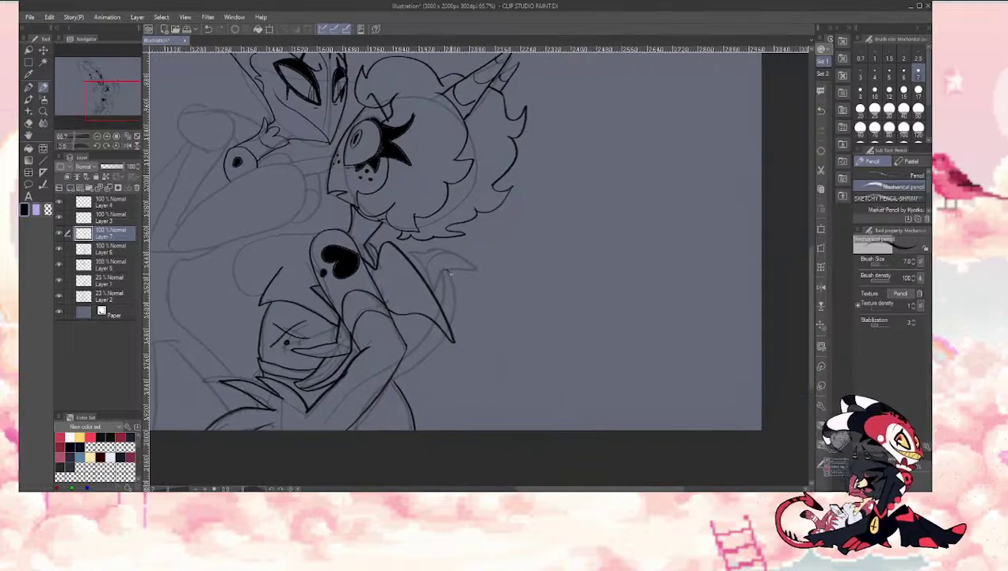
mouse_move(446, 272)
mouse_down()
mouse_move(468, 307)
mouse_move(453, 348)
mouse_move(386, 378)
mouse_move(353, 426)
mouse_up()
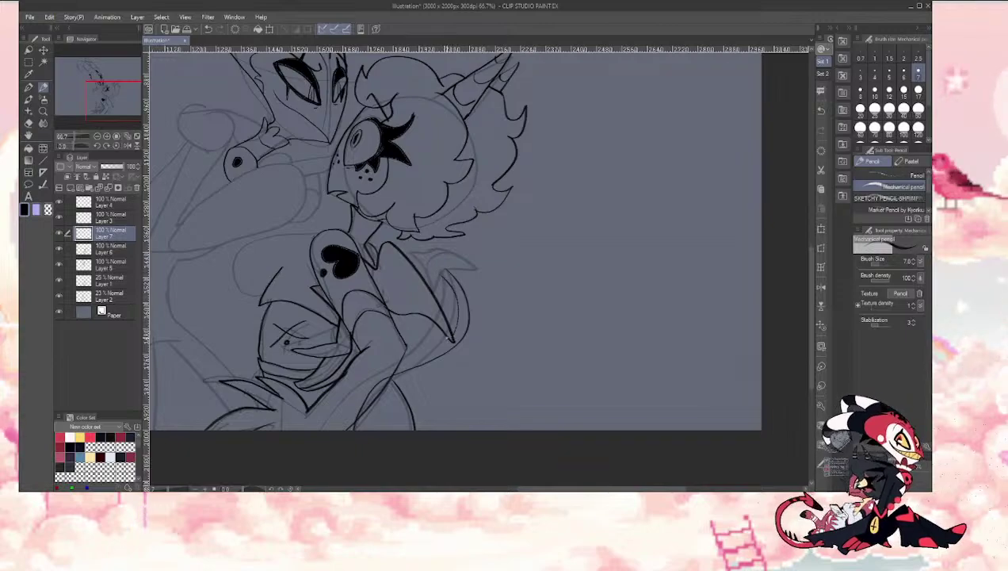
mouse_move(435, 341)
mouse_down()
mouse_move(326, 395)
mouse_move(308, 426)
mouse_move(377, 362)
mouse_move(443, 342)
mouse_up()
key(ctrl+z)
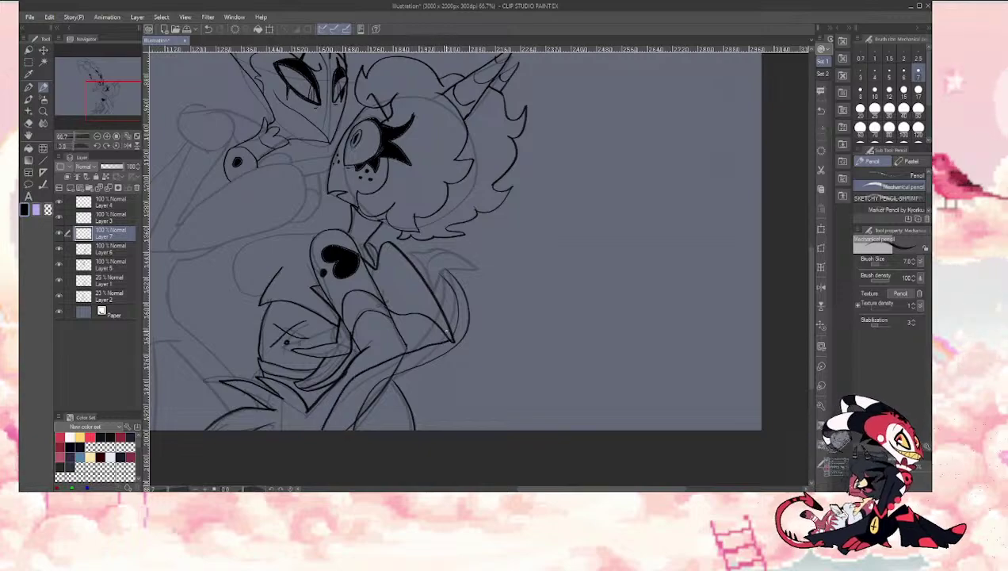
Step: Ink the arrow-shaped tail tip, clean up its overlapping line, and fill the barb nearest the back with black
mouse_move(455, 270)
mouse_down()
mouse_move(427, 247)
mouse_move(421, 265)
mouse_move(441, 287)
mouse_up()
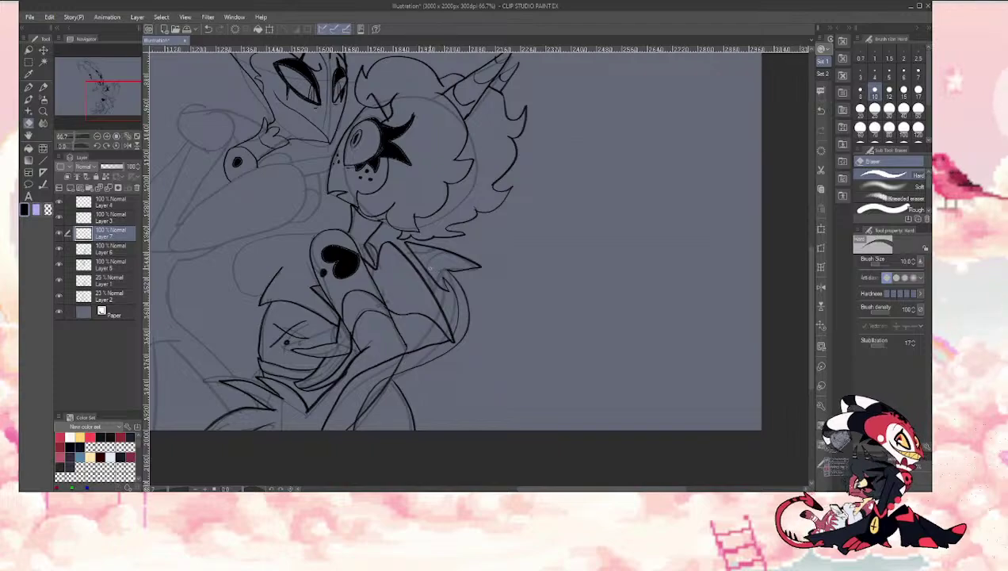
drag(429, 269, 442, 249)
key(g)
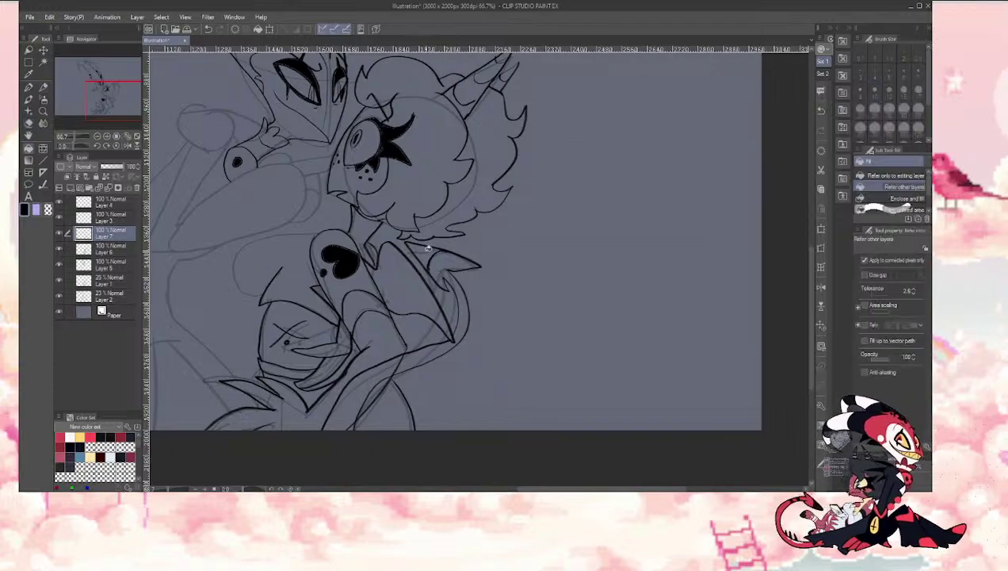
click(422, 253)
Step: Draw thick black stripes across the upper tail with the mechanical pencil at size 12
key(p)
key(bracketright)
key(])
key(])
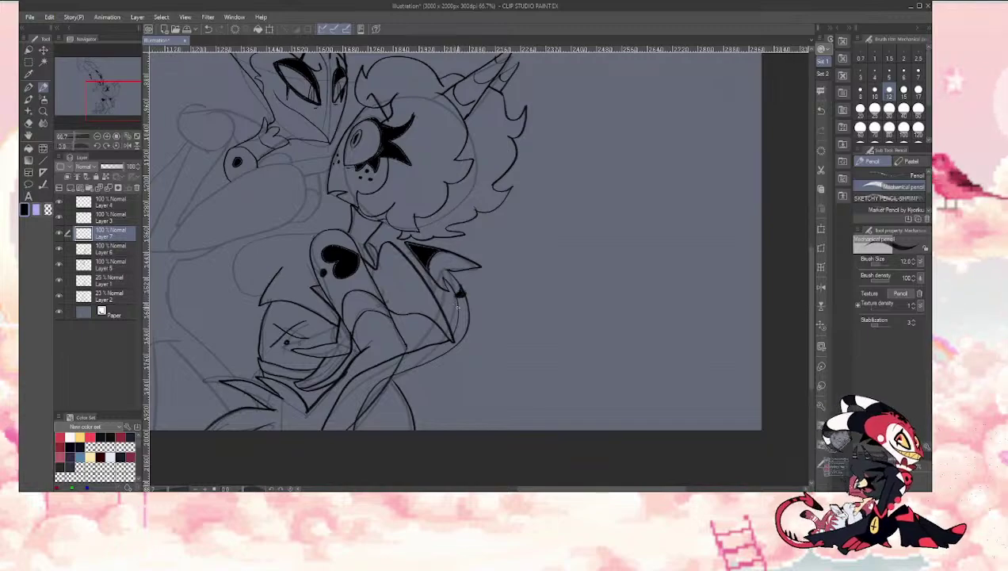
drag(458, 298, 462, 304)
Step: Erase the body lines that cross the tail on Layer 6 with the hard eraser
key(e)
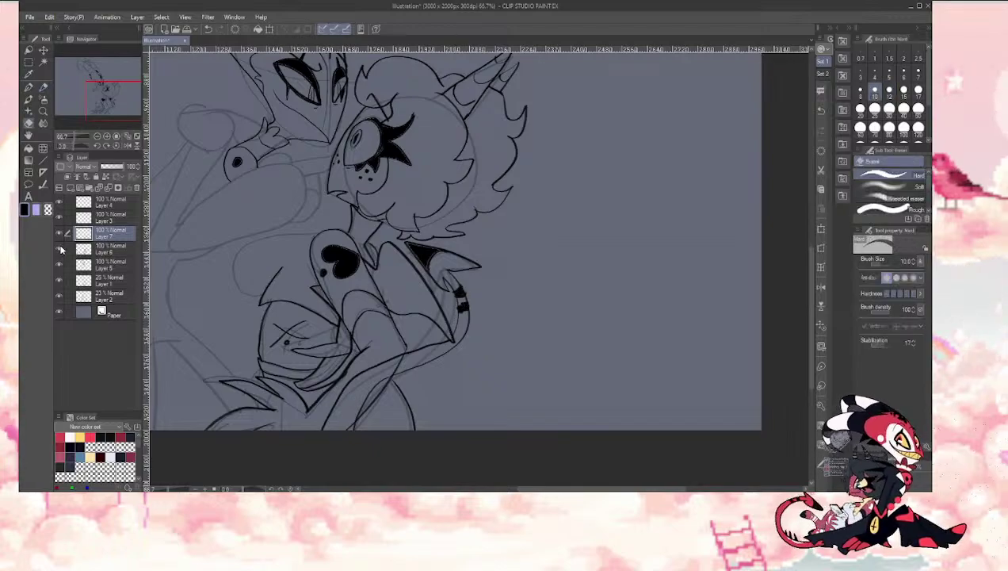
click(89, 249)
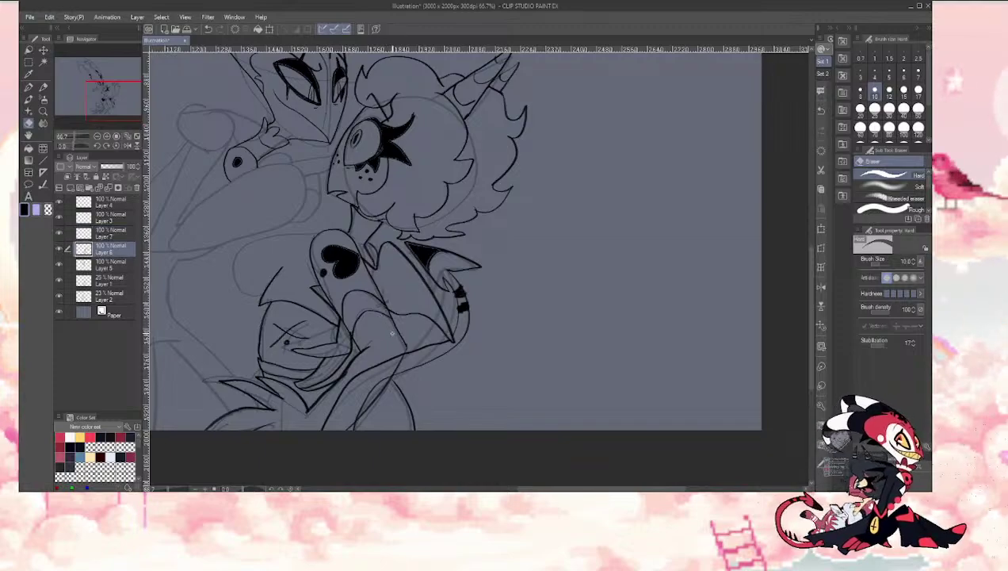
key(bracketleft)
key(bracketleft)
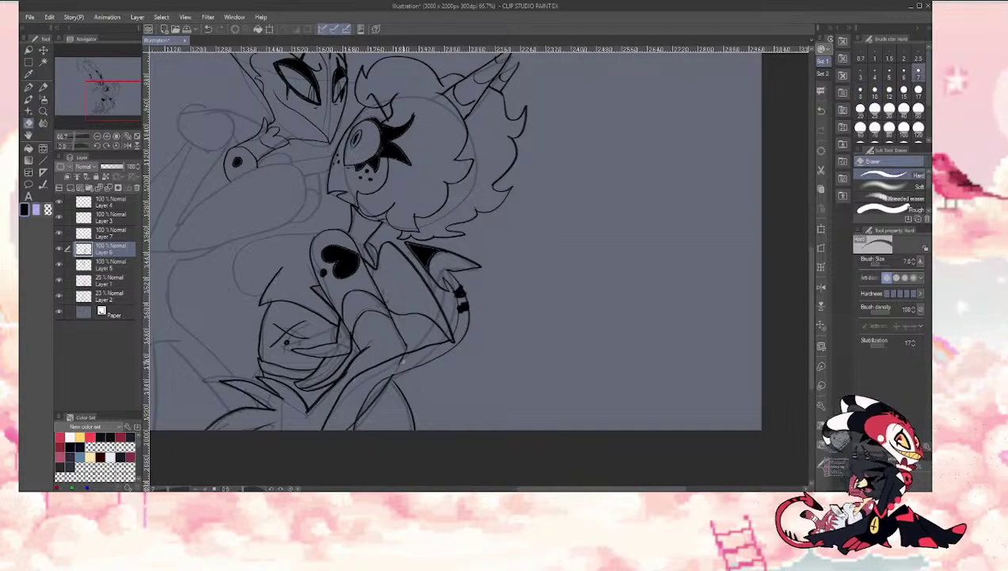
key(bracketright)
key(bracketright)
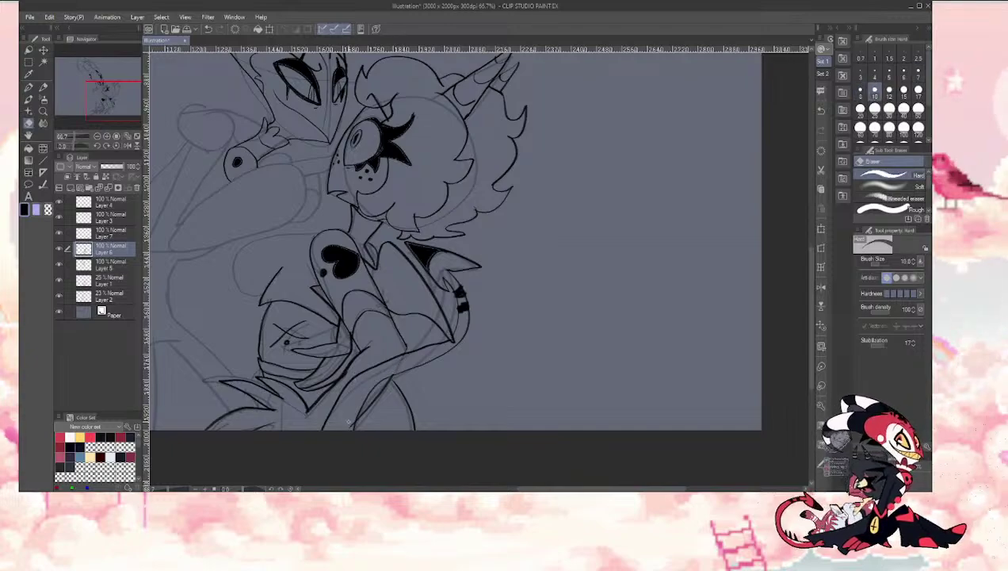
Step: Ink the rounded chest contour in front of the spade-marked shoulder on Layer 6, using the mechanical pencil at size 5
key(p)
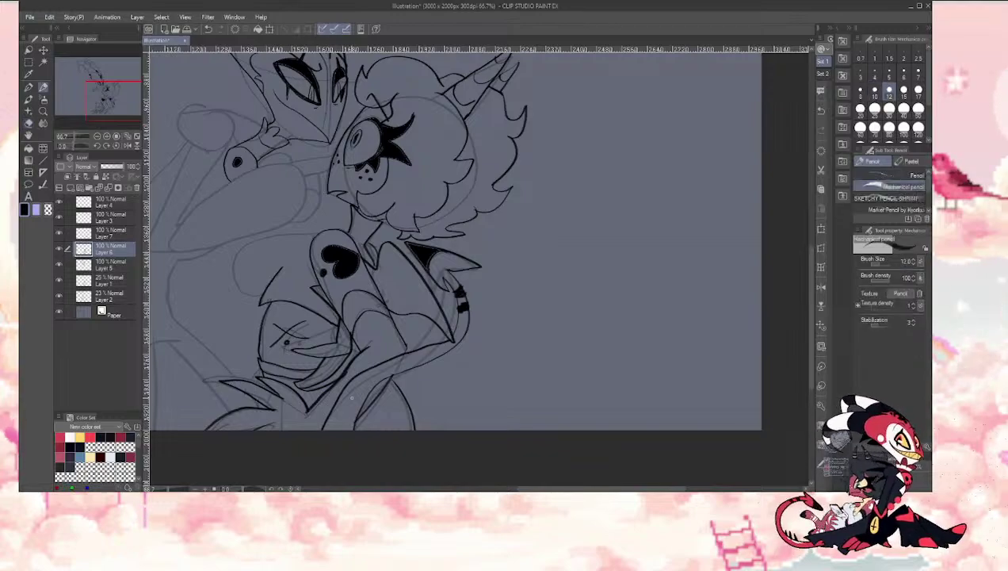
drag(107, 101, 106, 91)
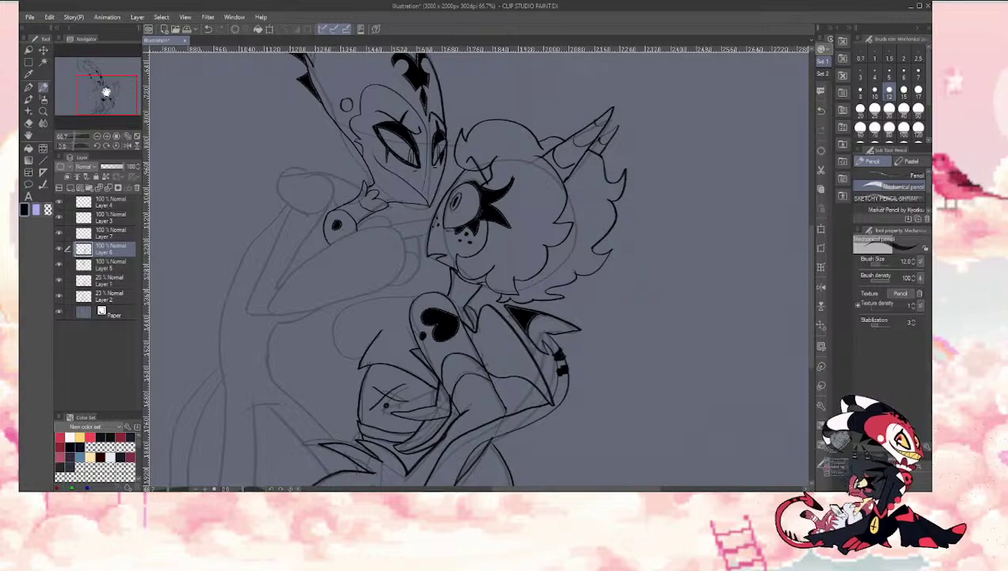
click(58, 248)
click(58, 248)
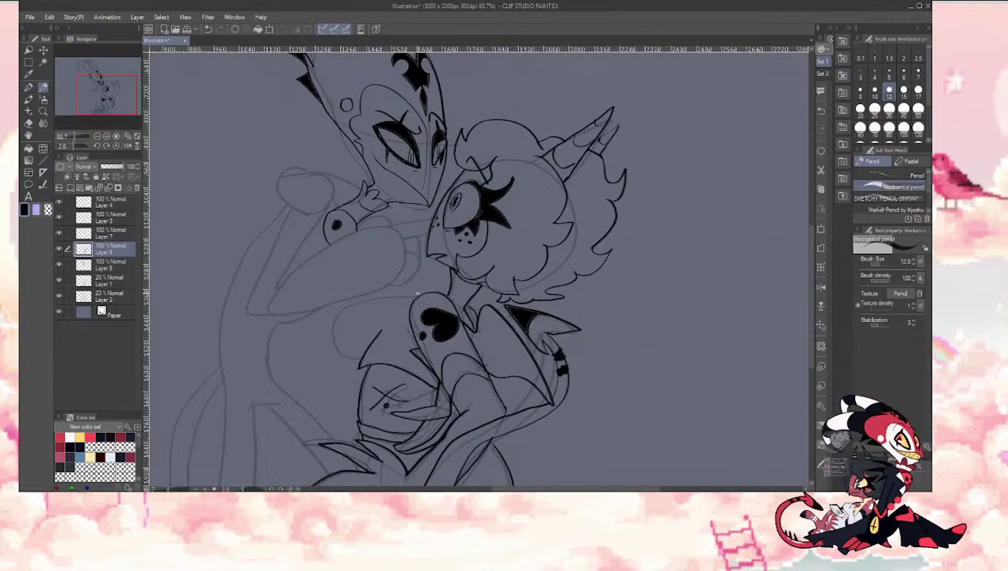
key(bracketleft)
key(bracketleft)
key(bracketleft)
key(bracketleft)
key(bracketleft)
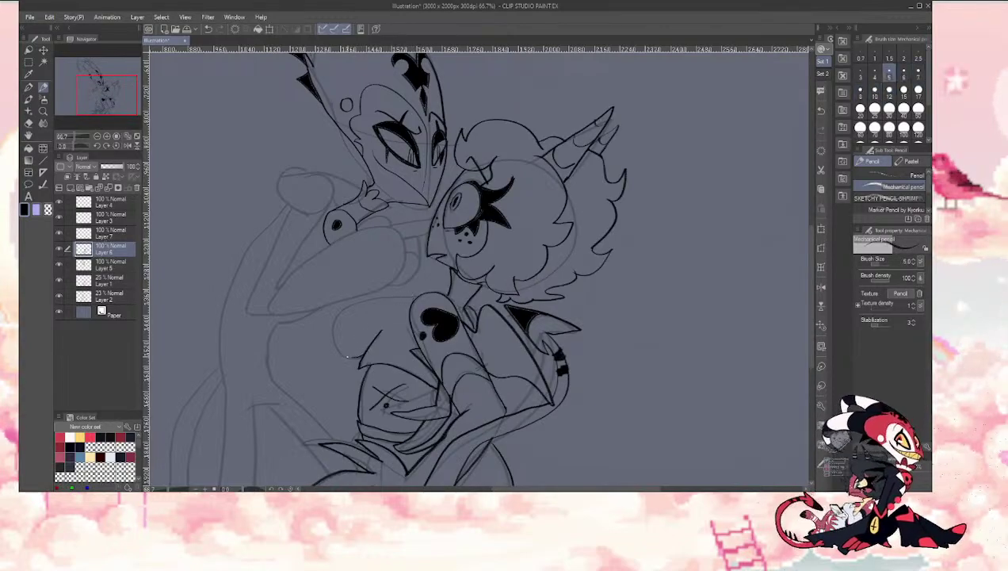
mouse_move(347, 354)
mouse_down()
mouse_move(381, 301)
mouse_move(413, 298)
mouse_move(369, 296)
mouse_move(332, 324)
mouse_move(363, 354)
mouse_up()
key(ctrl+z)
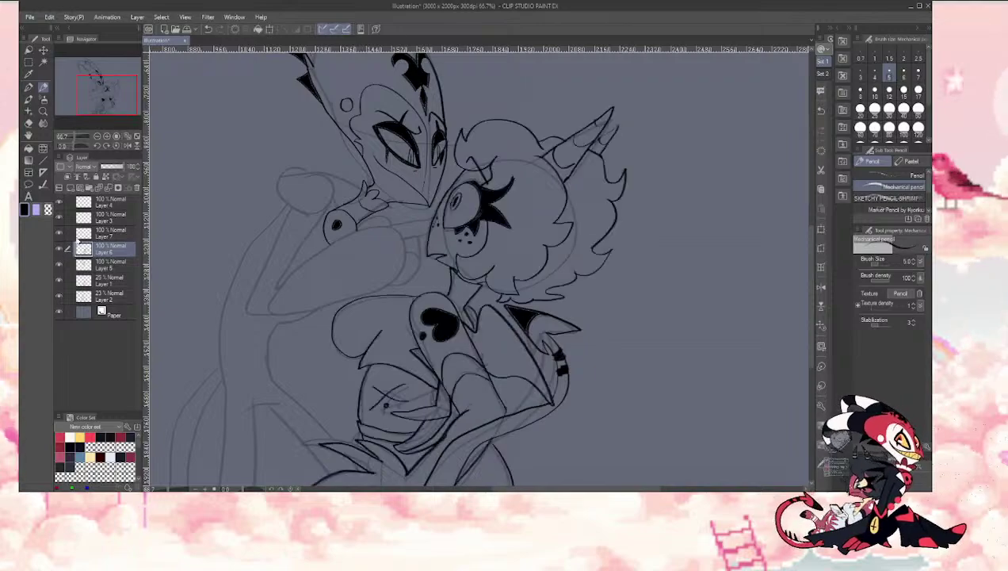
Step: Ink the taller character's rounded shoulder, bent arm and hand below the mask on Layer 5
mouse_move(91, 78)
mouse_down()
mouse_move(97, 85)
mouse_move(84, 82)
mouse_up()
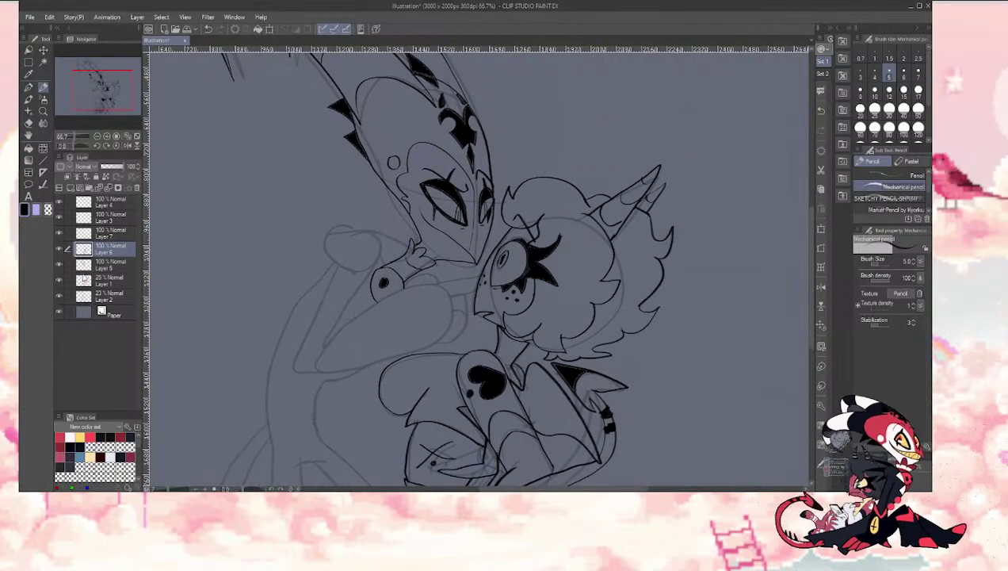
click(85, 265)
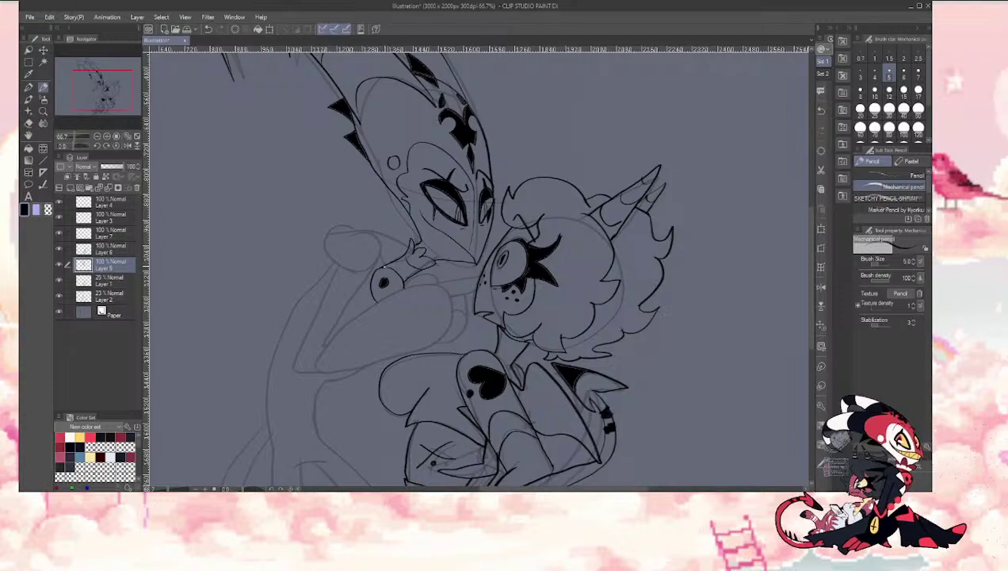
mouse_move(380, 259)
mouse_down()
mouse_move(339, 226)
mouse_move(328, 255)
mouse_up()
key(ctrl+z)
mouse_move(337, 263)
mouse_down()
mouse_move(290, 368)
mouse_move(314, 370)
mouse_move(349, 317)
mouse_move(441, 268)
mouse_move(435, 282)
mouse_up()
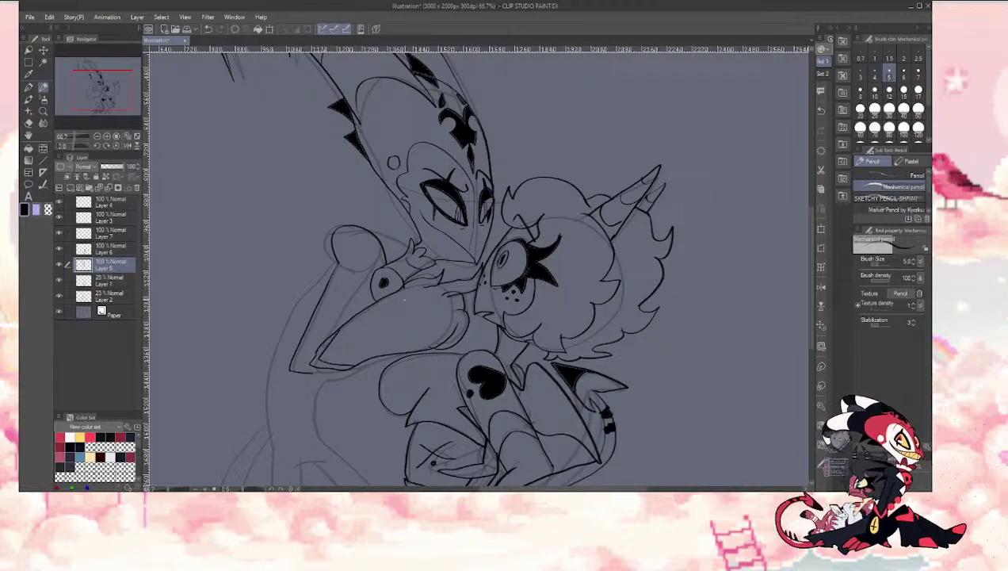
Step: Ink an oval with a thin cross-shaped mark inside it on the taller character's bent arm on Layer 5
mouse_move(382, 302)
mouse_down()
mouse_move(409, 297)
mouse_move(427, 321)
mouse_move(370, 333)
mouse_up()
key(ctrl+z)
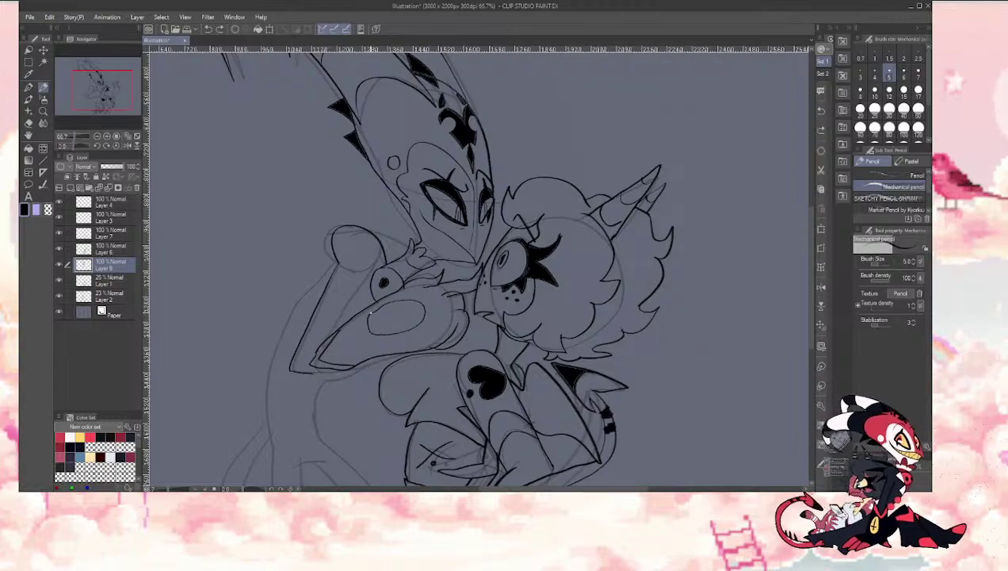
key(ctrl+z)
key(ctrl+z)
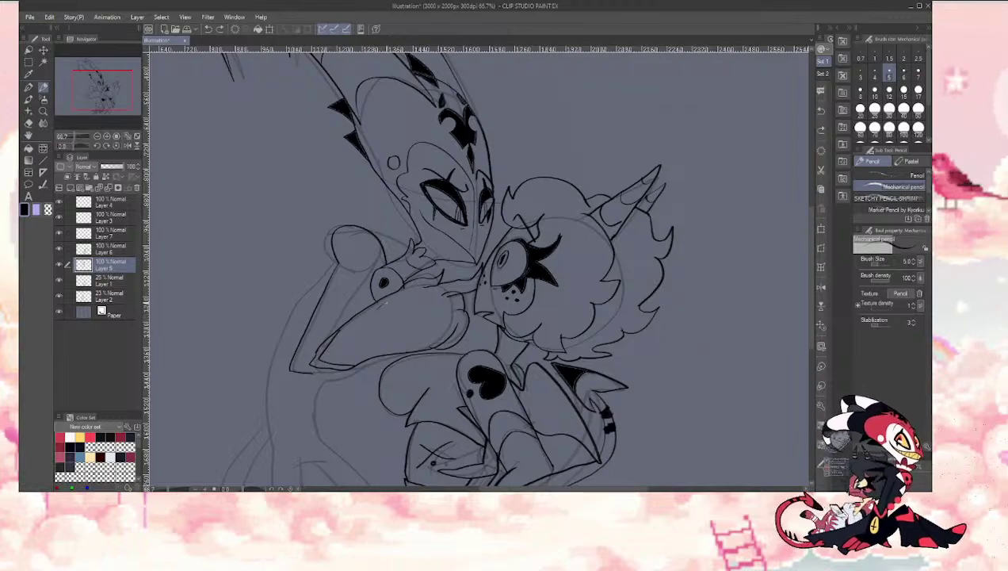
mouse_move(381, 303)
mouse_down()
mouse_move(421, 320)
mouse_move(392, 338)
mouse_move(369, 333)
mouse_move(369, 318)
mouse_move(393, 312)
mouse_move(370, 323)
mouse_up()
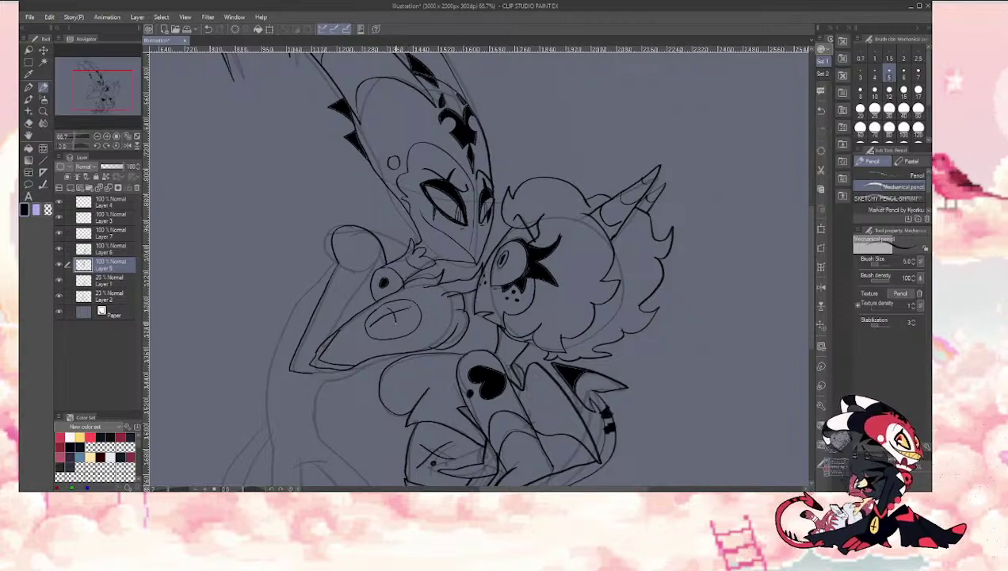
key(ctrl+z)
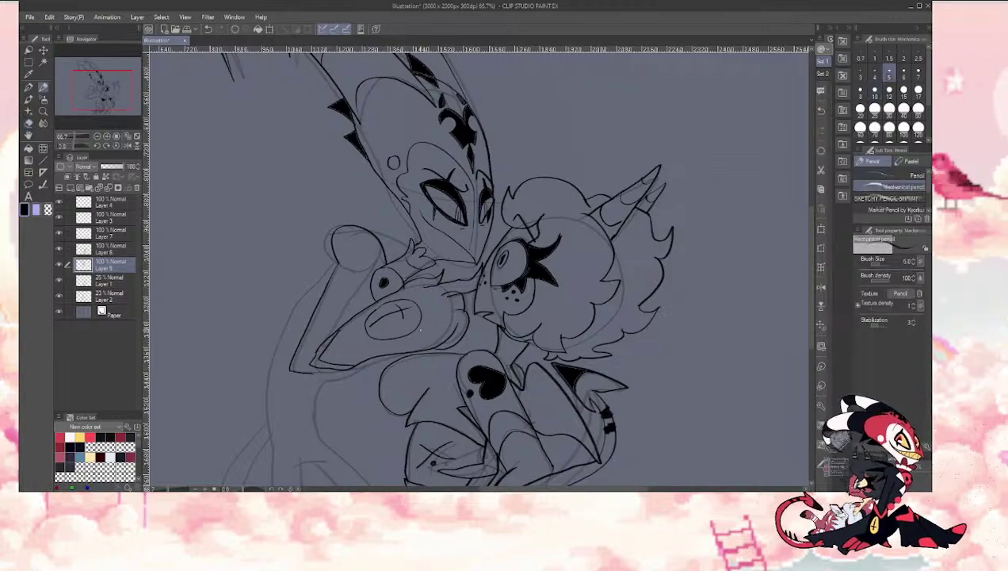
Step: Clean up the overlapping hand and shoulder lines and ink a second black dot beside the first one below the mask
key(e)
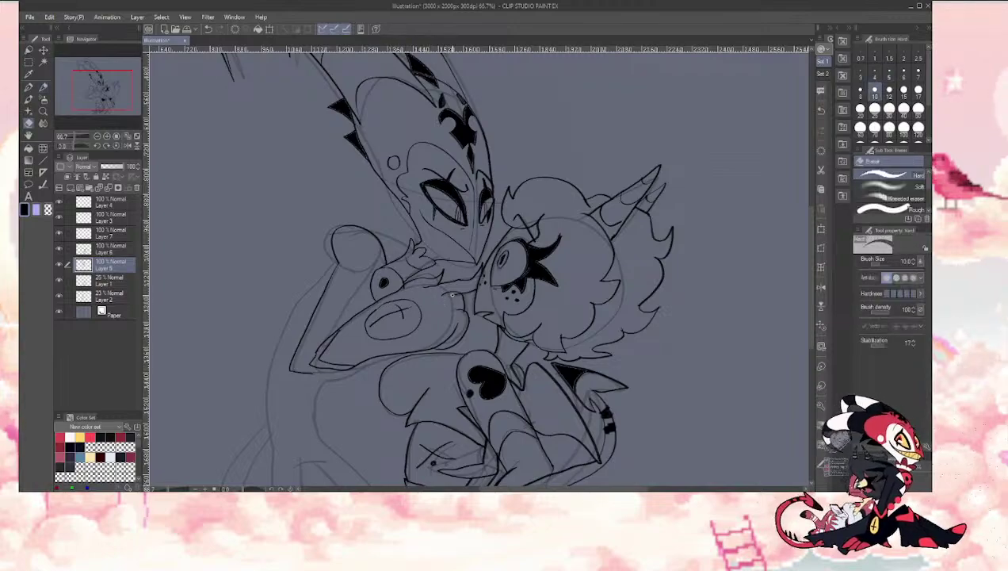
key(p)
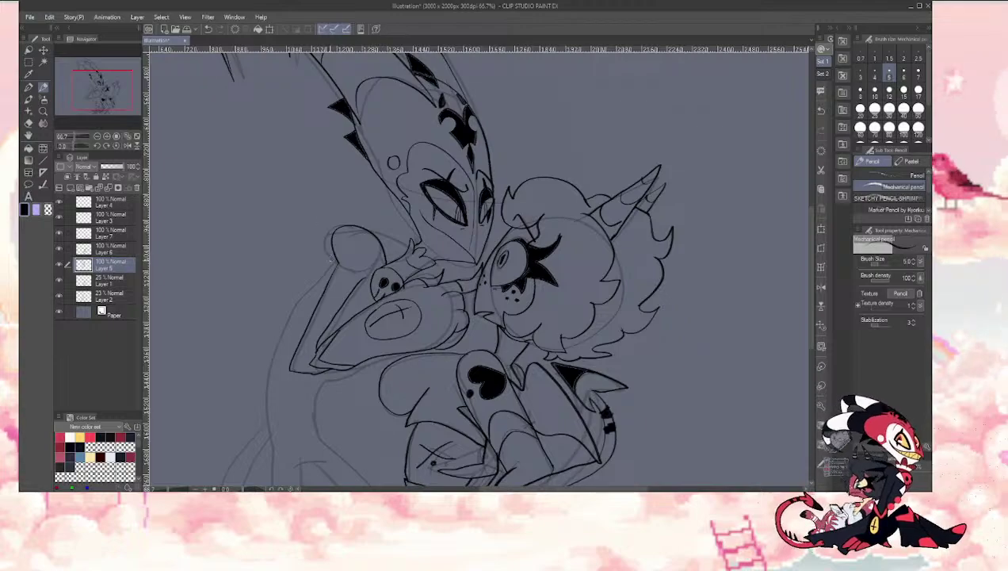
key(e)
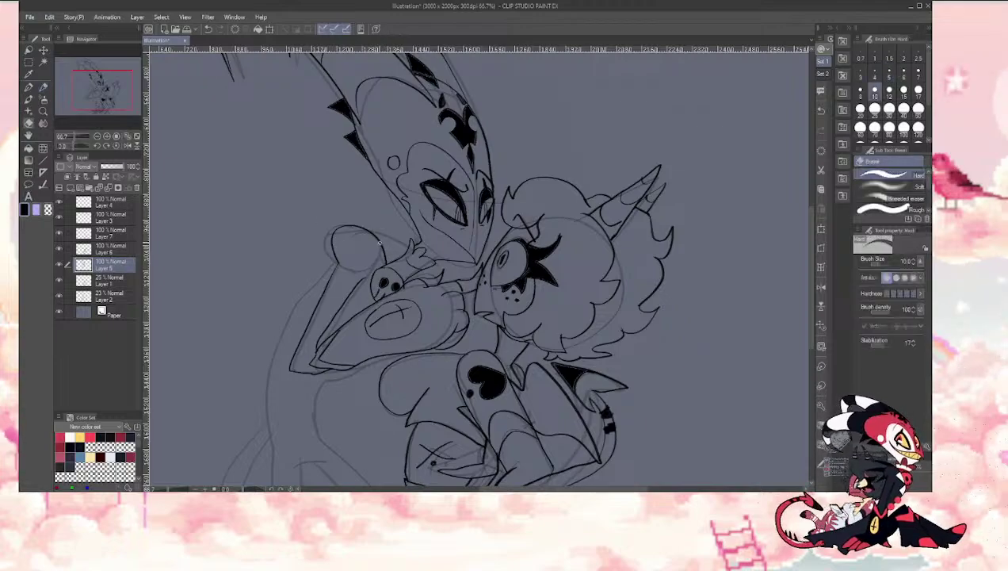
Step: Ink two pointed spikes rising behind the taller character's rounded shoulder and fill them with black
key(p)
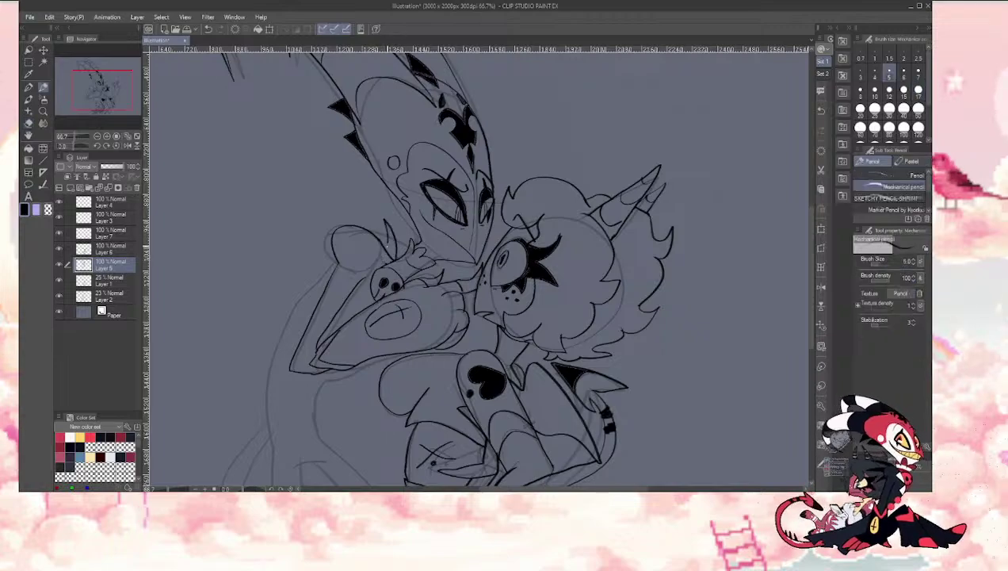
key(g)
click(386, 232)
key(ctrl+z)
key(p)
key(g)
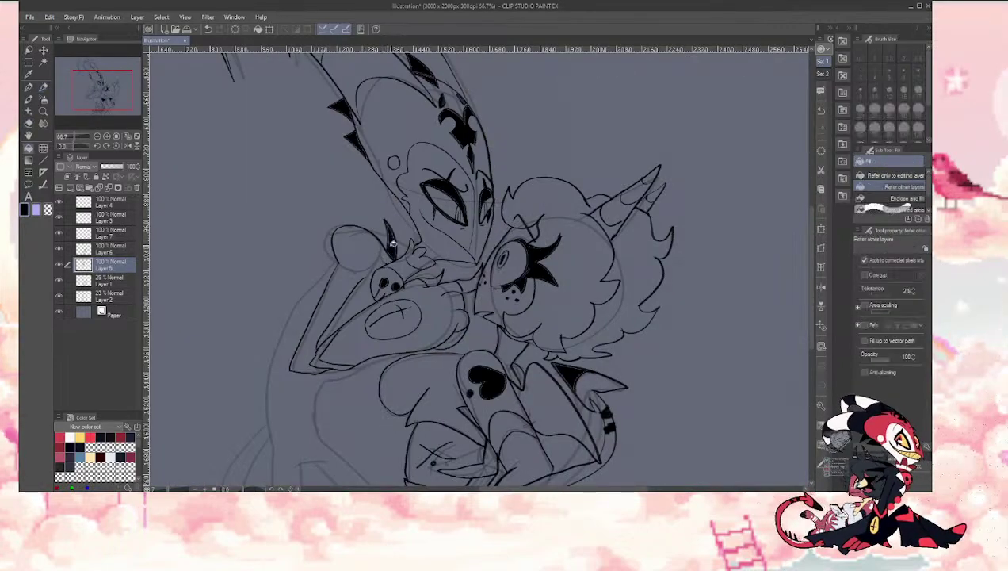
key(p)
key(g)
key(p)
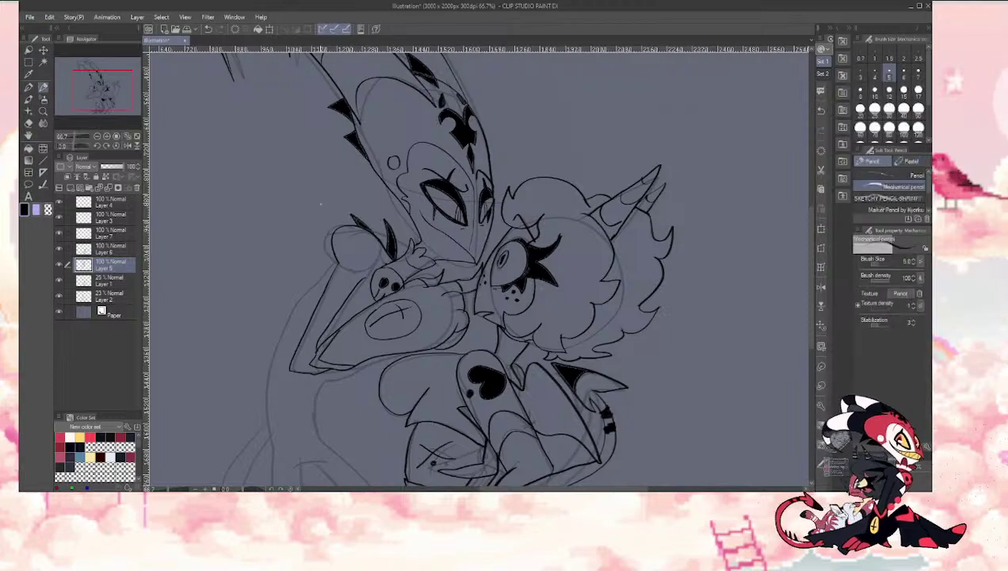
Step: Try to ink the taller character's waist contour and a wide, flared coat tail behind the back
click(98, 137)
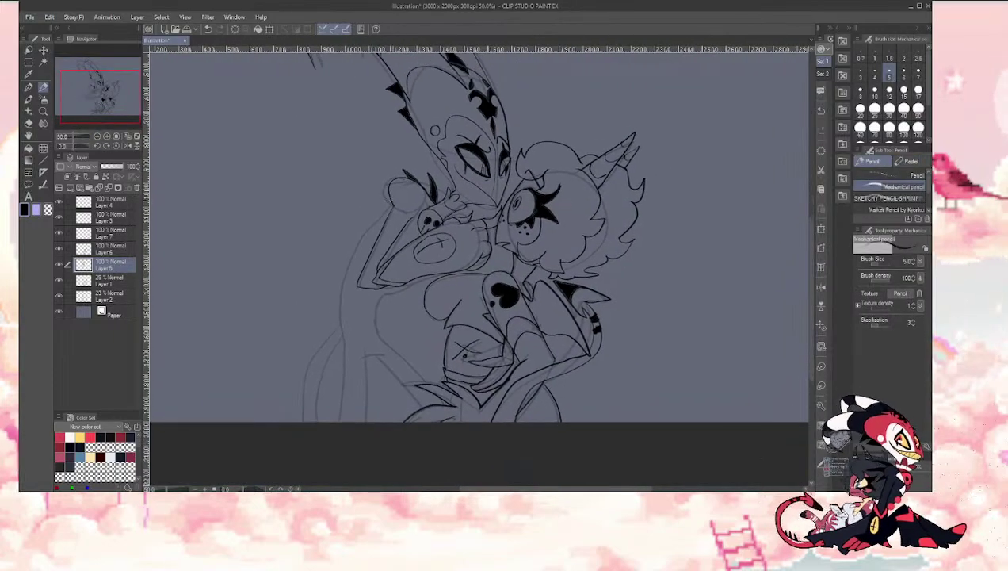
drag(383, 211, 344, 275)
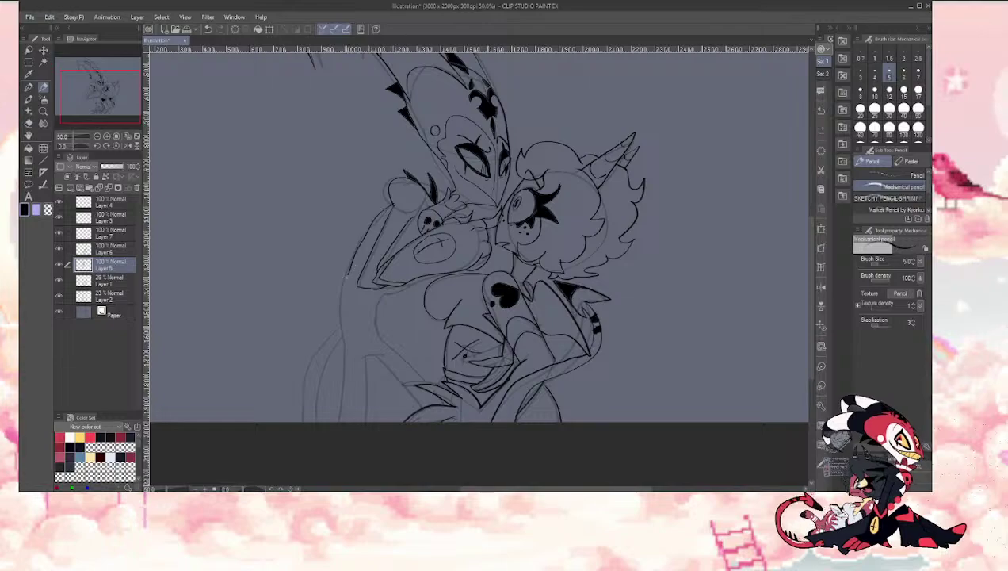
key(ctrl+z)
drag(363, 357, 317, 416)
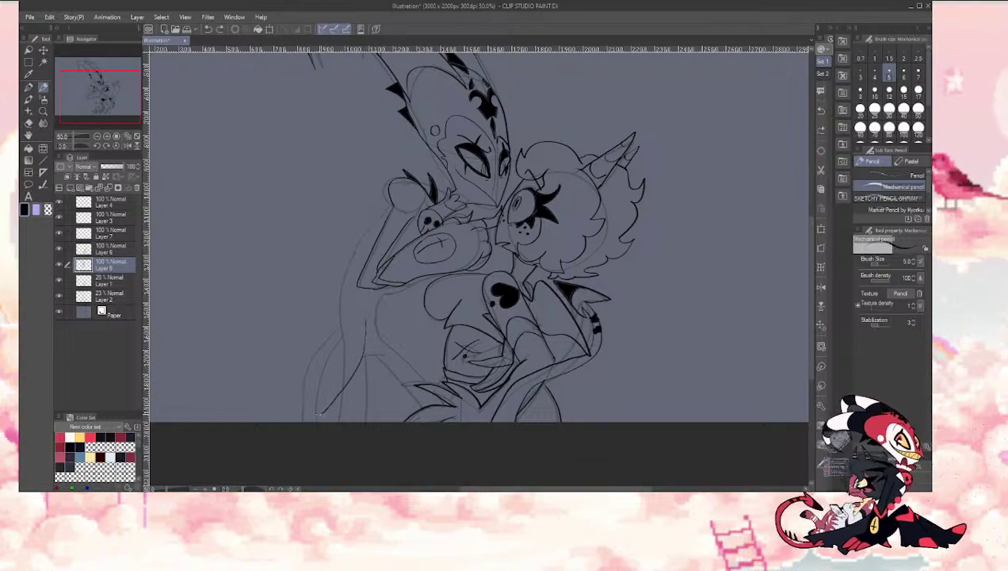
key(ctrl+z)
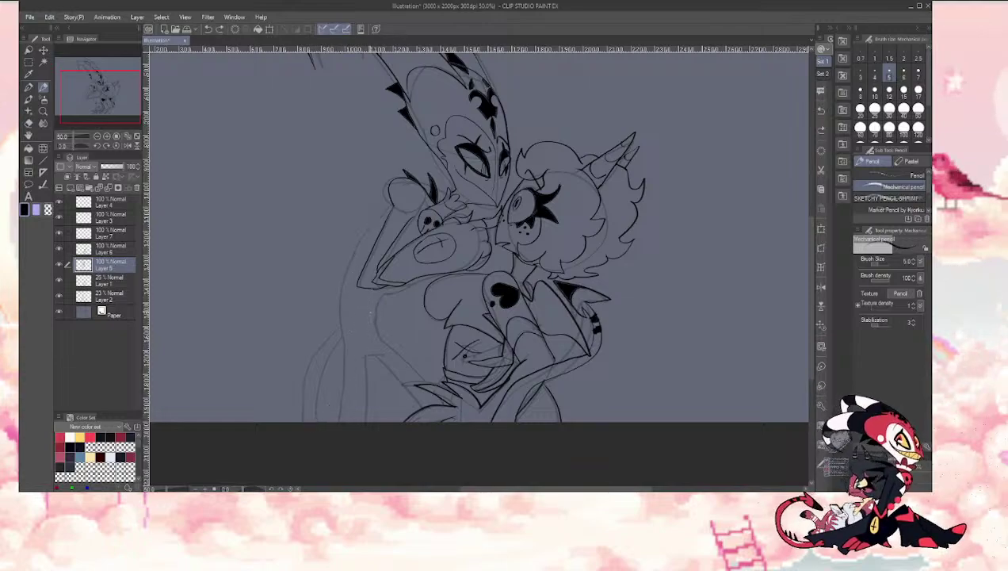
mouse_move(369, 316)
mouse_down()
mouse_move(358, 354)
mouse_move(313, 399)
mouse_up()
key(e)
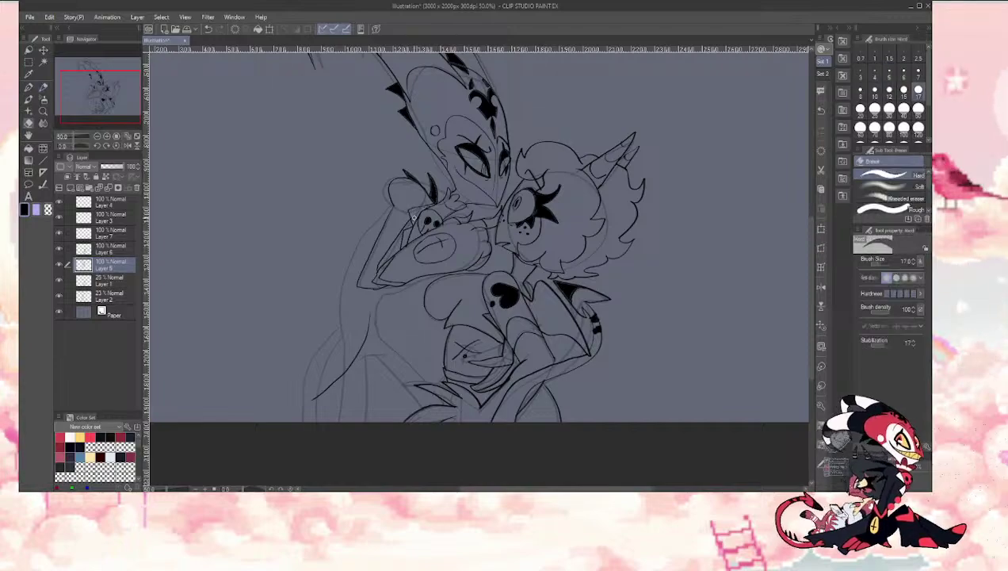
key(p)
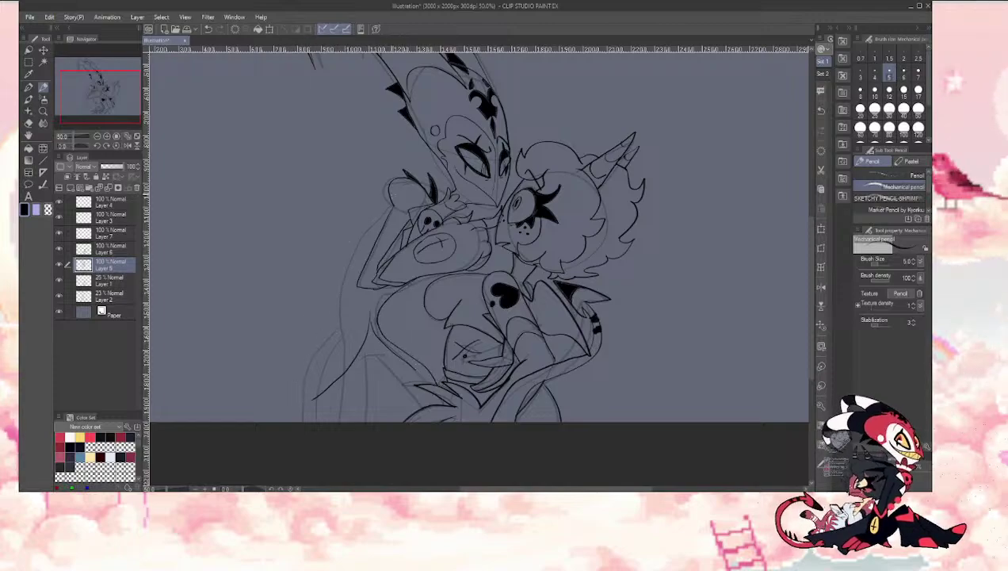
mouse_move(378, 208)
mouse_down()
mouse_move(346, 287)
mouse_move(346, 315)
mouse_move(283, 353)
mouse_up()
key(ctrl+z)
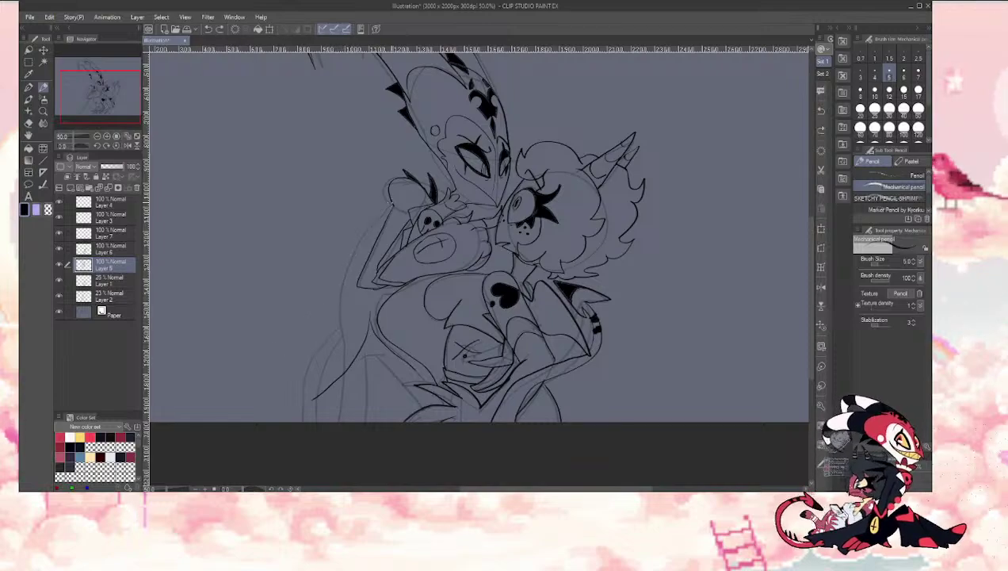
mouse_move(358, 241)
mouse_down()
mouse_move(330, 292)
mouse_move(255, 337)
mouse_up()
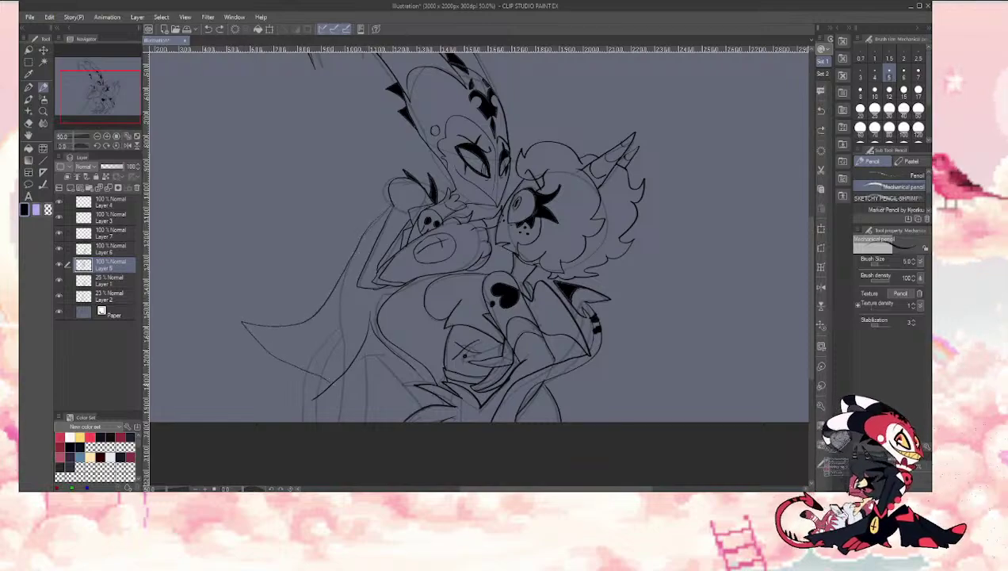
Step: Erase the flared coat tail and waist lines on Layer 5 with the hard eraser, enlarging it up to size 70
key(e)
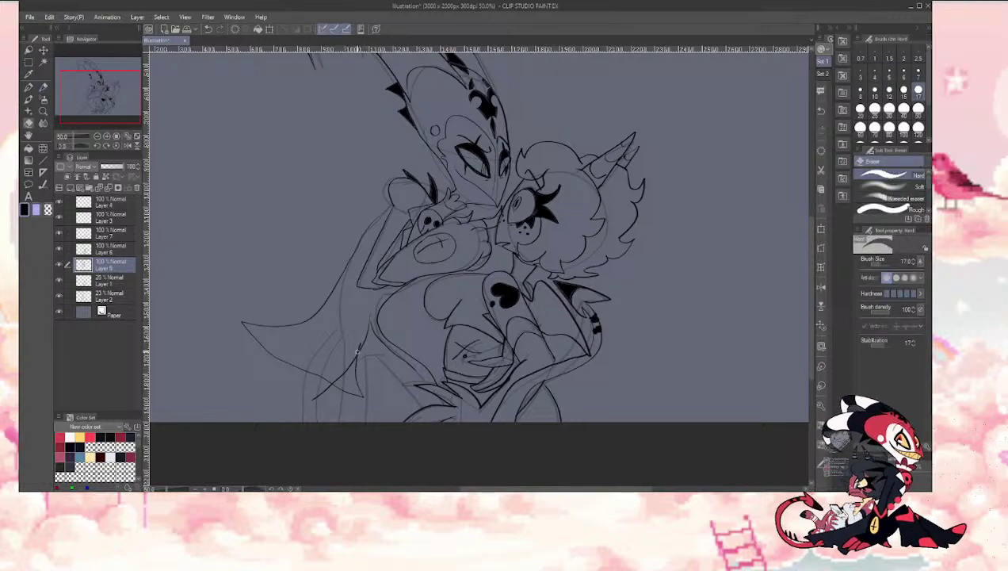
key(bracketright)
key(bracketright)
key(bracketright)
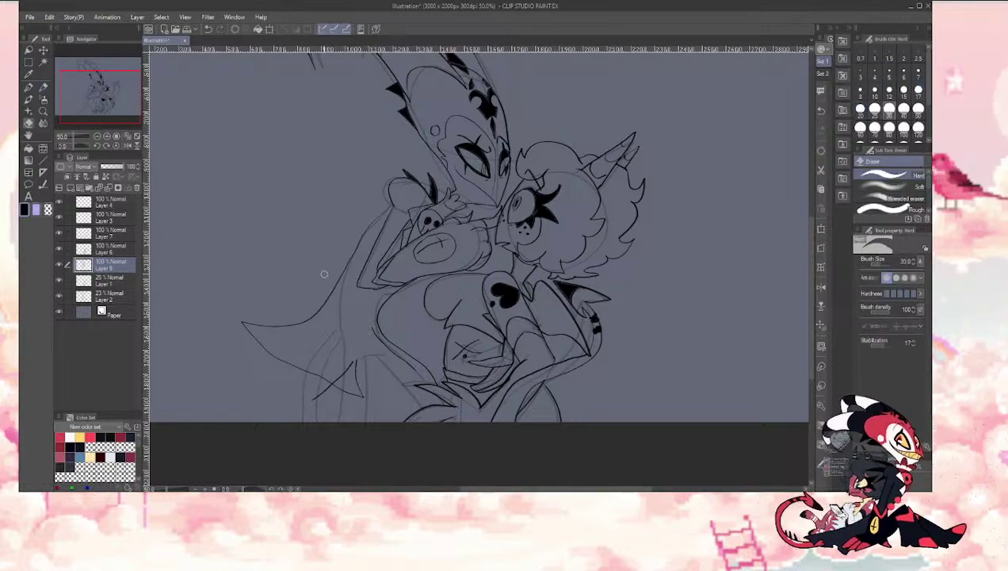
key(bracketright)
mouse_move(317, 259)
mouse_down()
mouse_move(308, 279)
mouse_move(322, 280)
mouse_up()
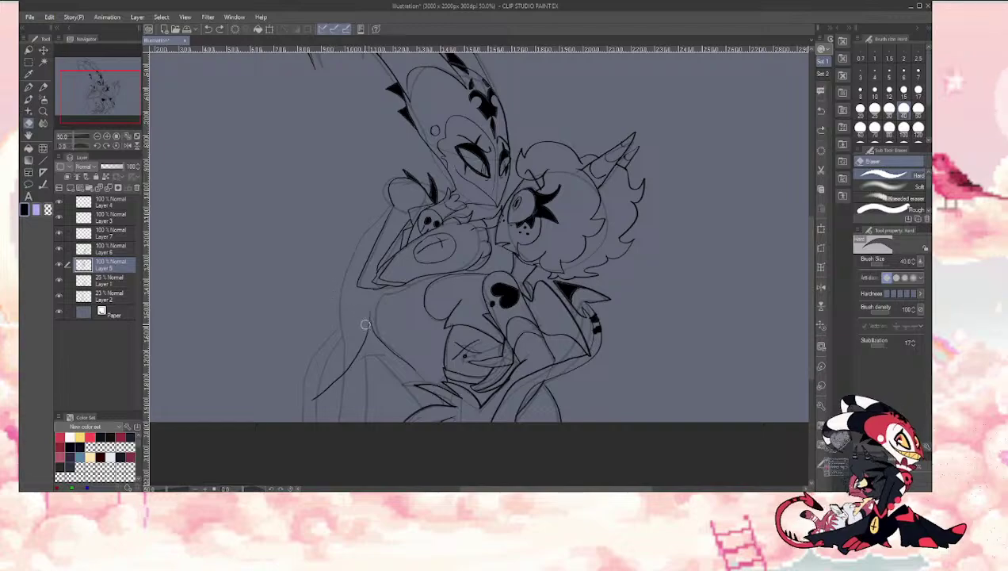
key(bracketright)
key(bracketright)
key(bracketright)
drag(367, 322, 310, 401)
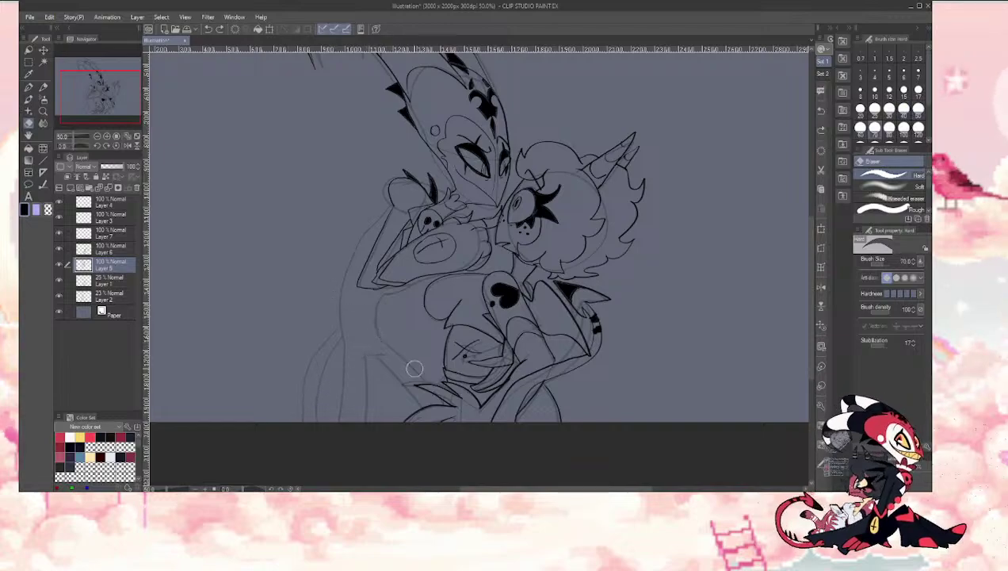
key(p)
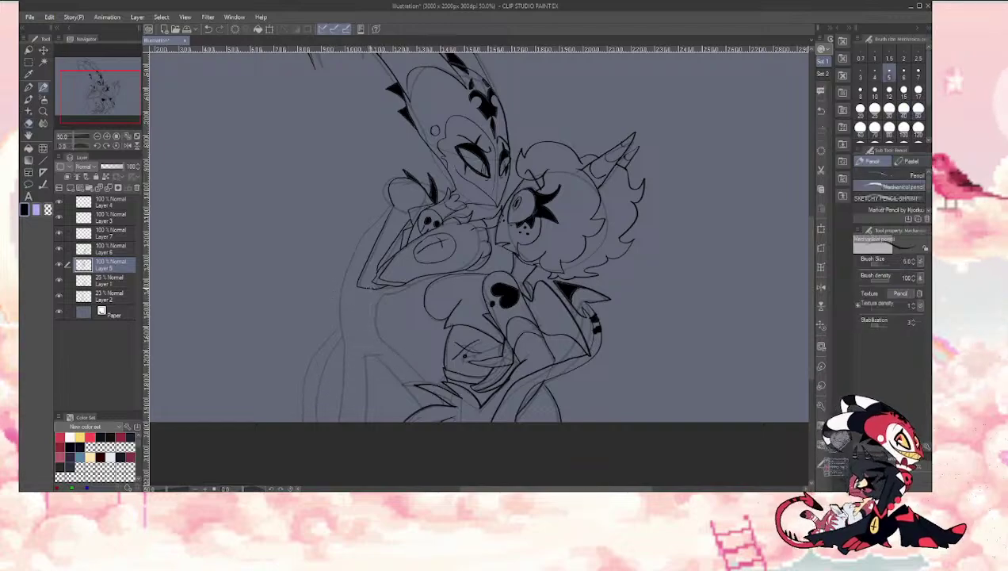
drag(349, 341, 342, 395)
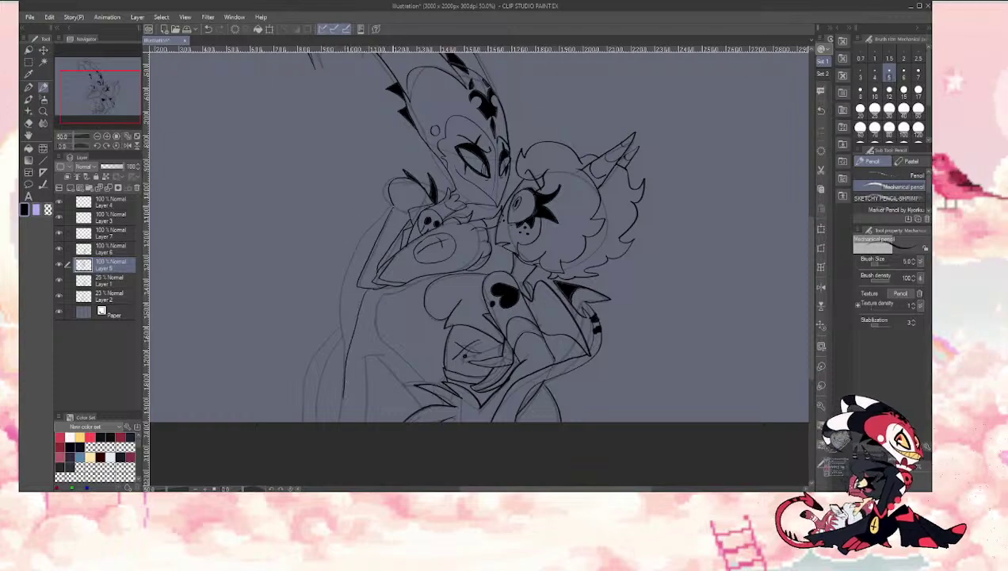
mouse_move(309, 335)
mouse_down()
mouse_move(210, 341)
mouse_move(292, 401)
mouse_up()
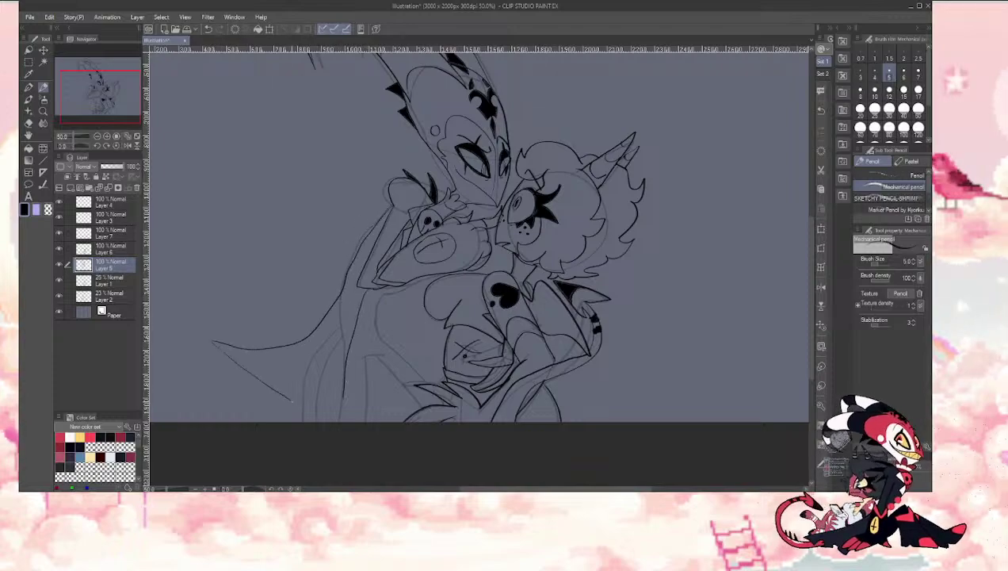
key(ctrl+z)
key(ctrl+z)
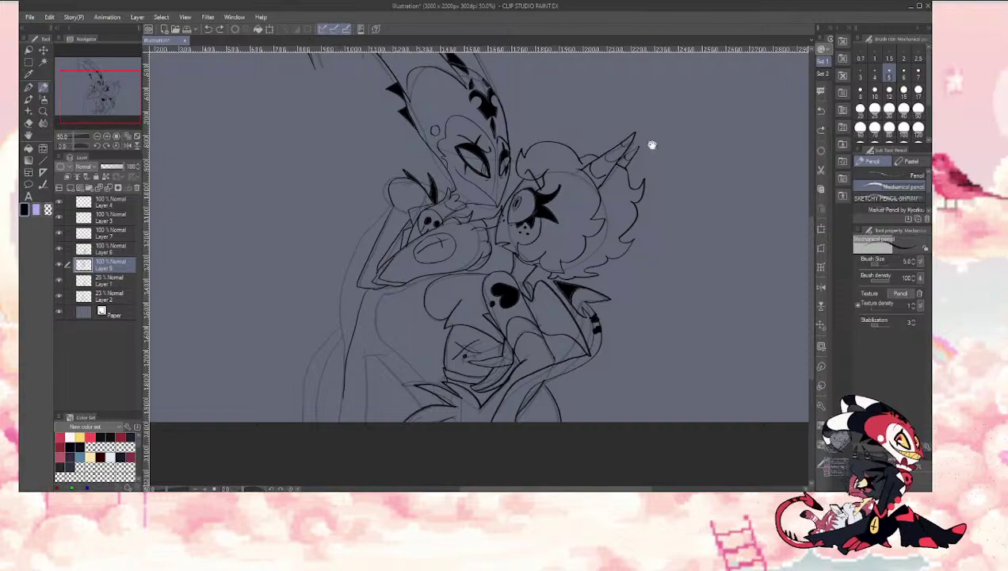
mouse_move(388, 209)
mouse_down()
mouse_move(235, 410)
mouse_move(343, 407)
mouse_up()
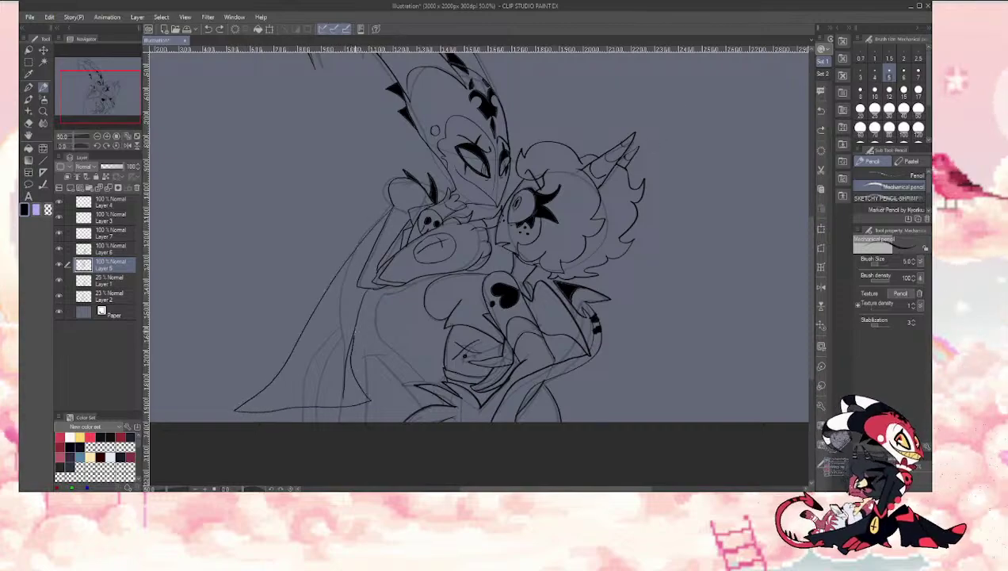
key(ctrl+z)
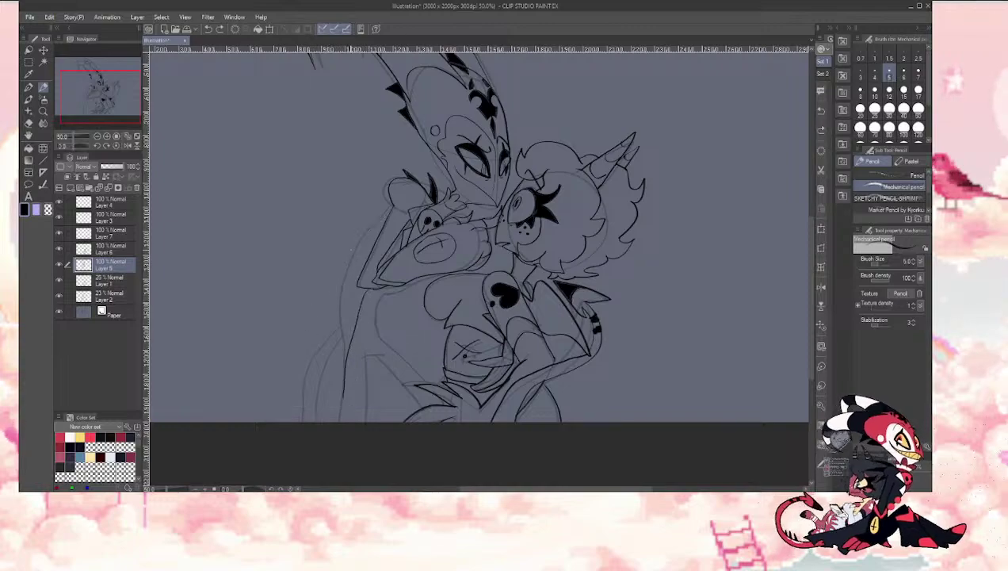
mouse_move(389, 202)
mouse_down()
mouse_move(346, 240)
mouse_move(329, 337)
mouse_up()
key(ctrl+z)
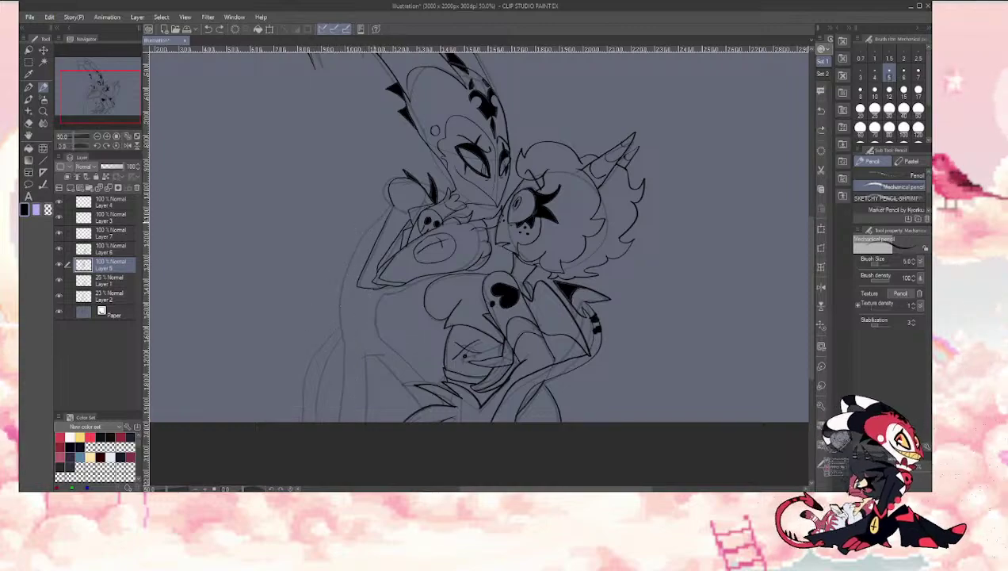
Step: Ink the taller character's long curved back and rounded torso front on Layer 5 with the mechanical pencil at size 5
mouse_move(381, 206)
mouse_down()
mouse_move(350, 261)
mouse_move(339, 318)
mouse_up()
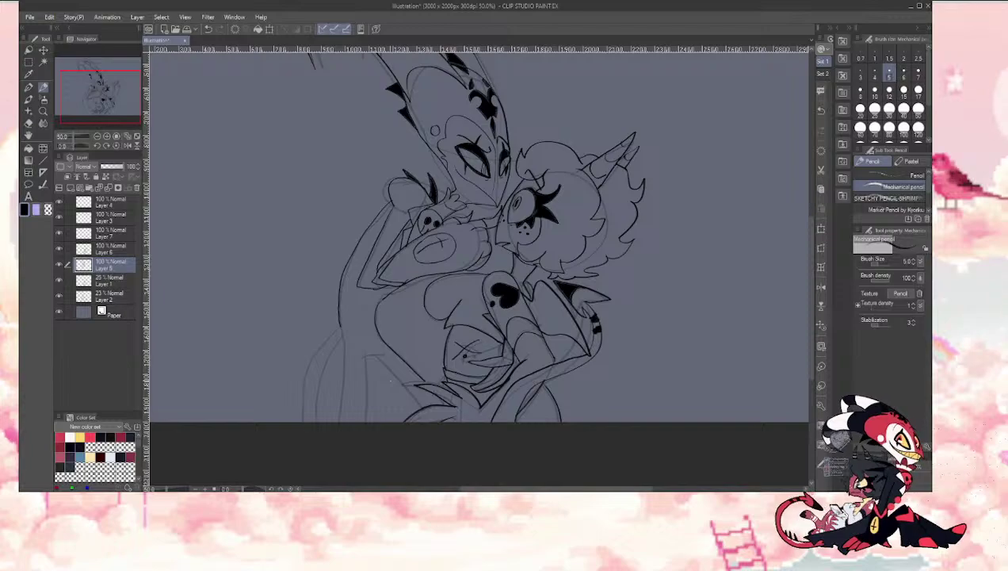
drag(339, 325, 343, 412)
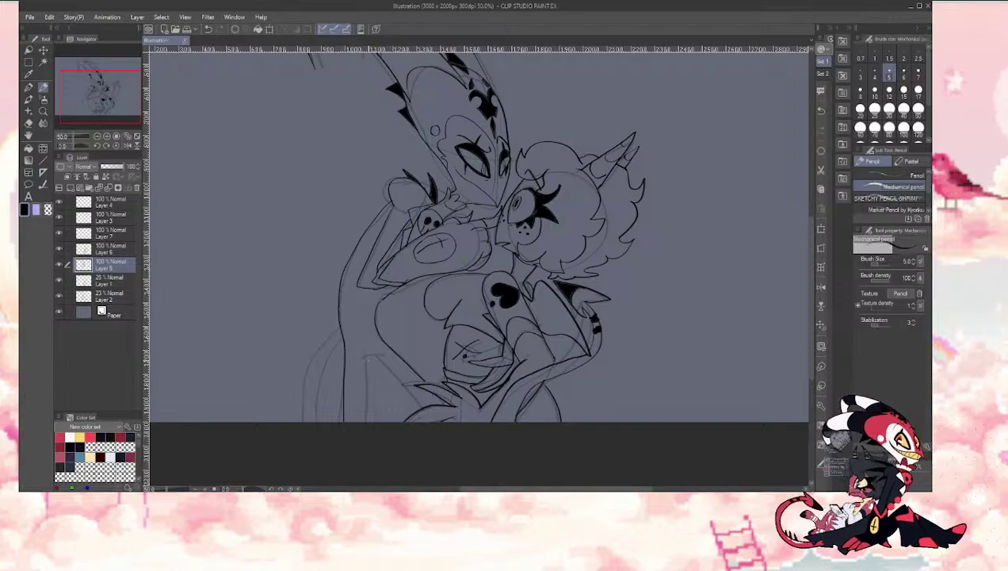
key(ctrl+z)
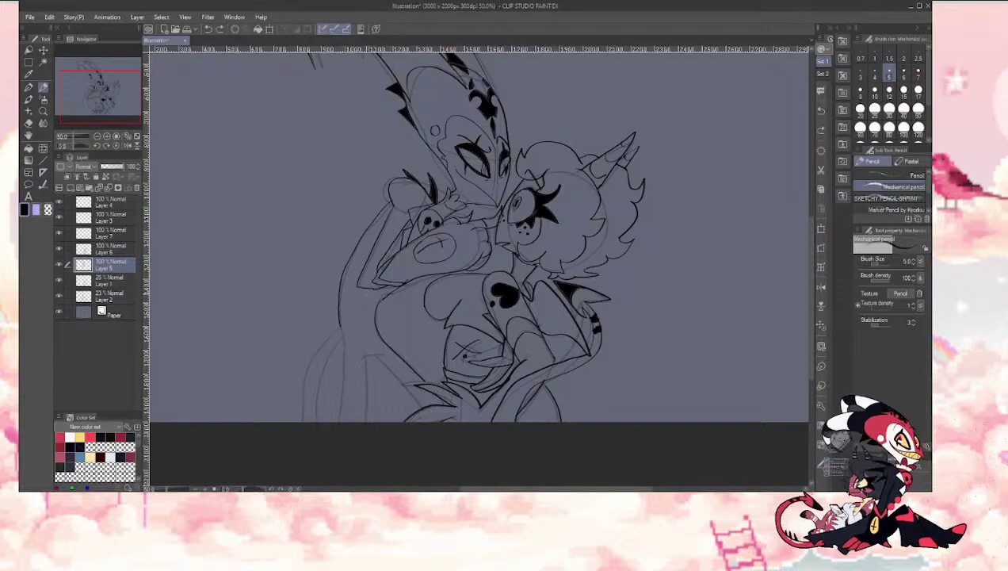
Step: Ink the taller character's inner hip lines and the small pointed shape at the canvas's lower edge on Layer 5
drag(369, 295, 358, 356)
drag(358, 392, 270, 372)
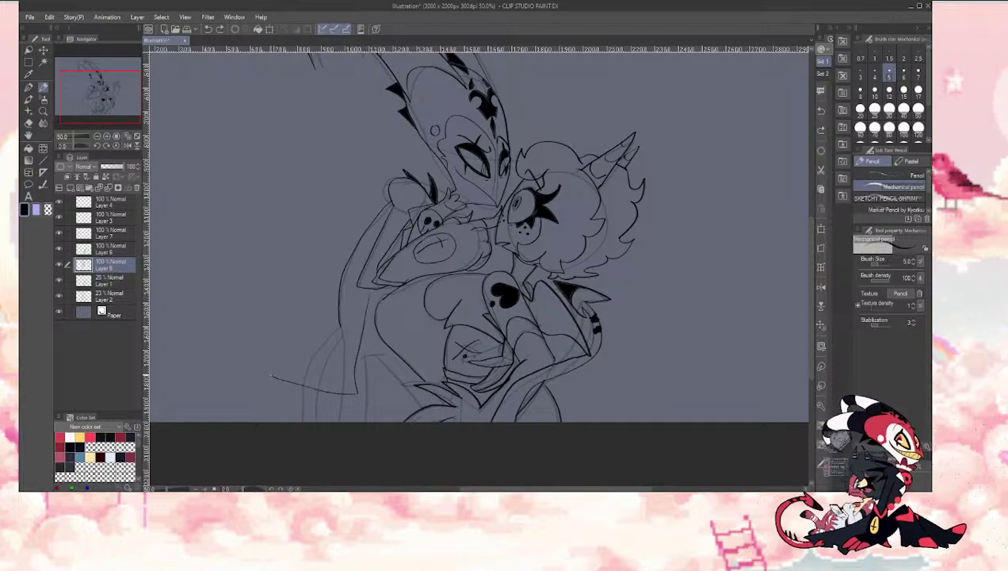
key(ctrl+z)
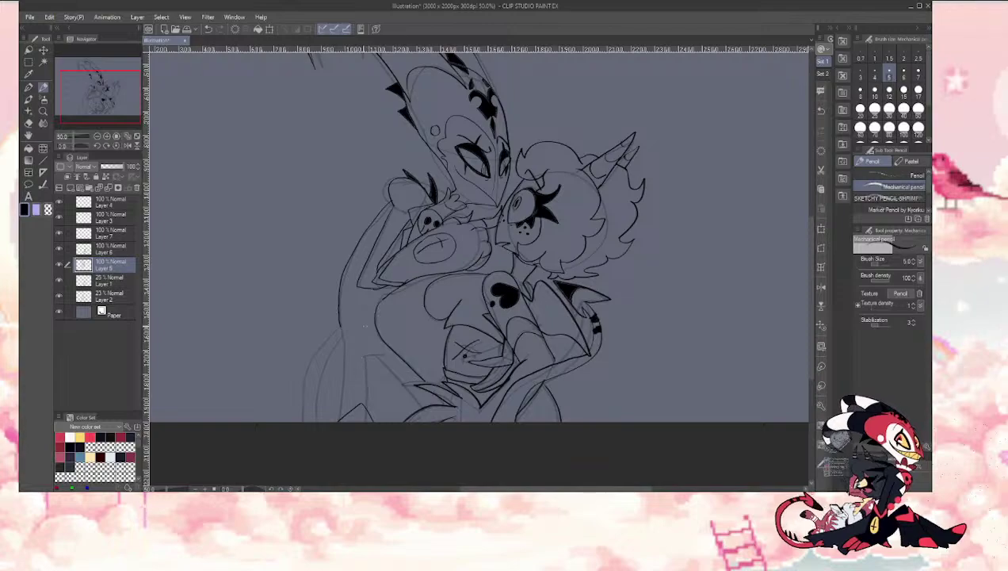
key(ctrl+z)
mouse_move(367, 408)
mouse_down()
mouse_move(361, 334)
mouse_move(407, 385)
mouse_up()
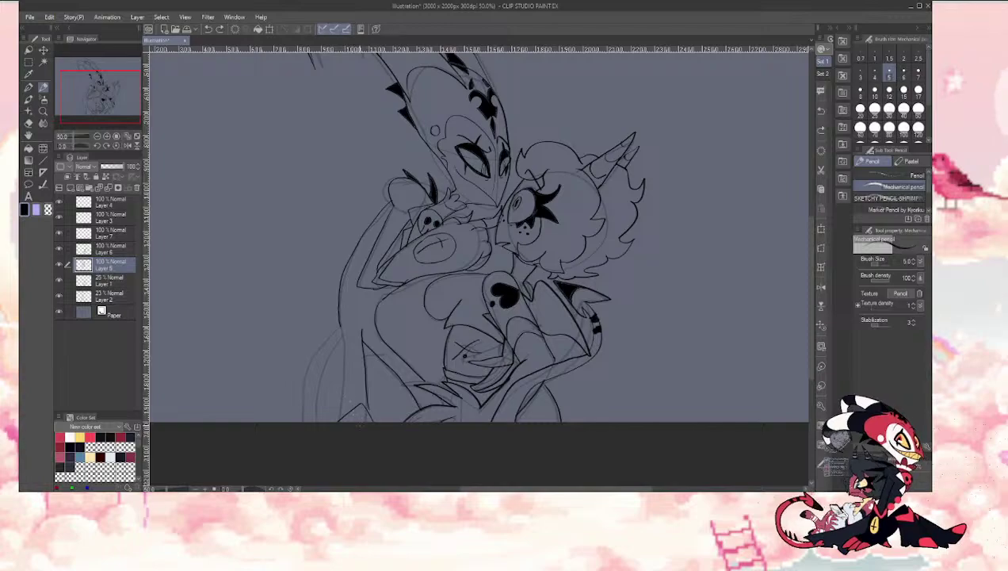
Step: Try to ink a wide, flared coat tail behind the taller character on Layer 5, clearing the old back line where they meet
mouse_move(349, 418)
mouse_down()
mouse_move(262, 349)
mouse_move(347, 261)
mouse_up()
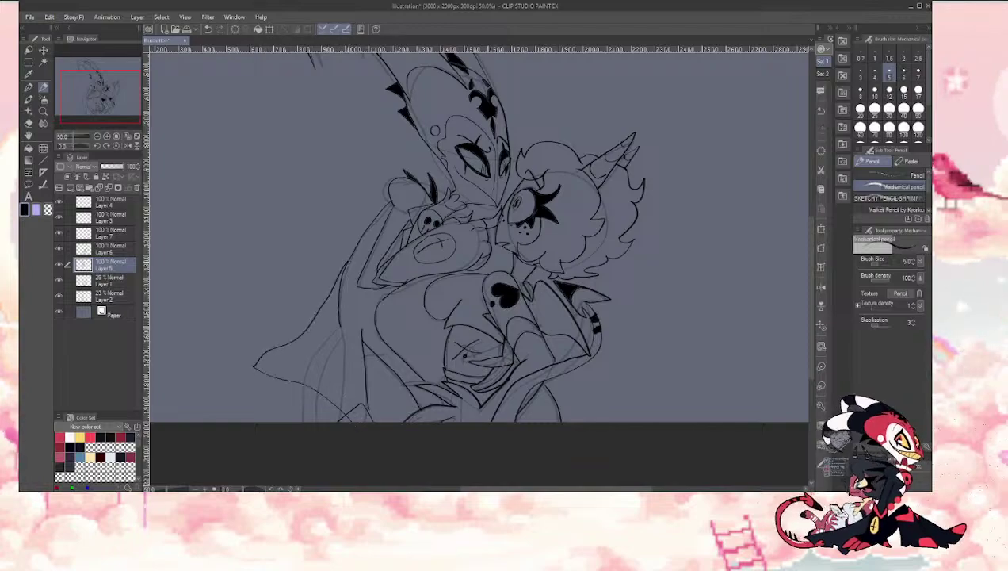
key(e)
mouse_move(340, 301)
mouse_down()
mouse_move(340, 328)
mouse_move(344, 268)
mouse_up()
key(p)
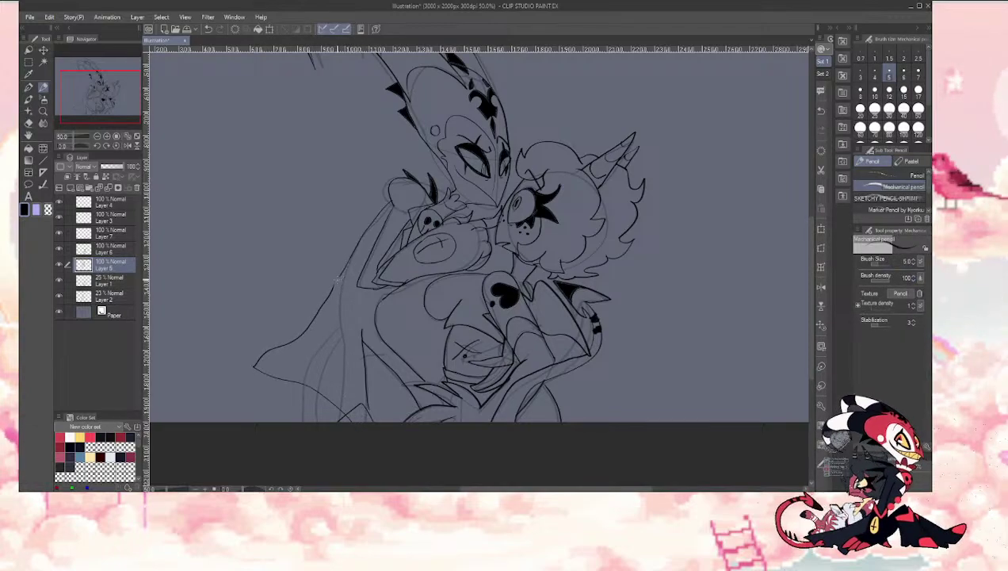
Step: Try to rework the coat's inner edge along the taller character's back on Layer 5 and erase the flared tail's pointed tip
key(e)
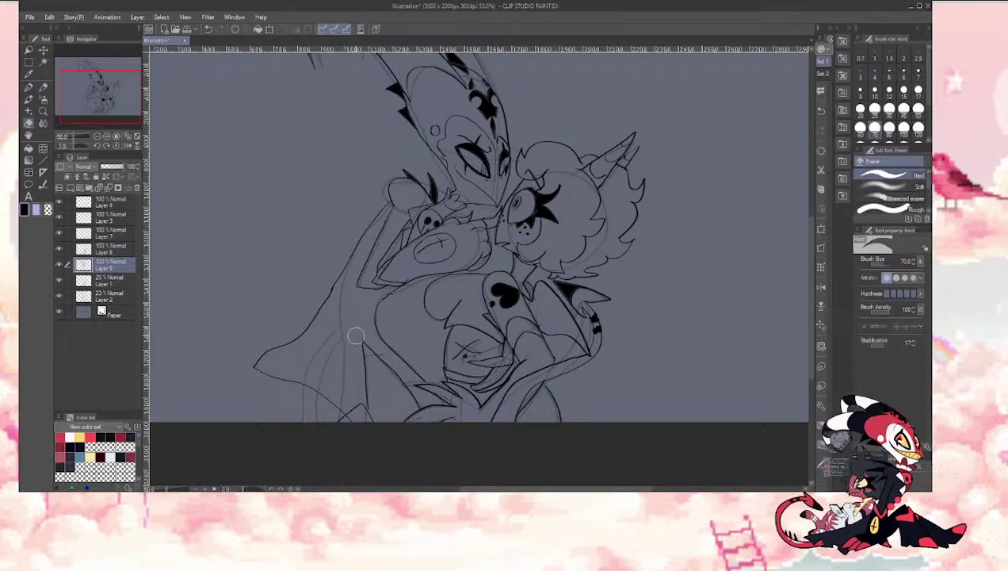
key(p)
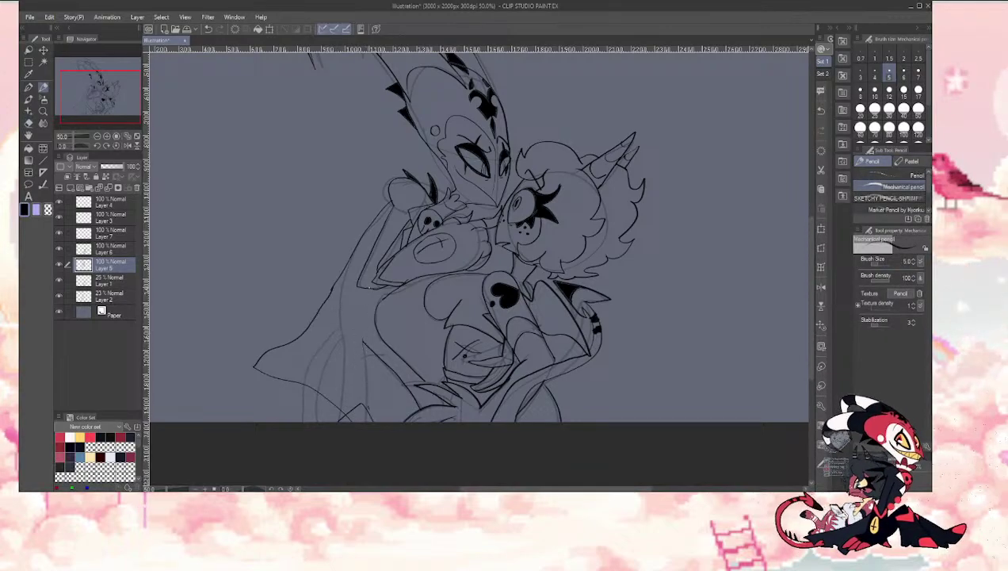
key(e)
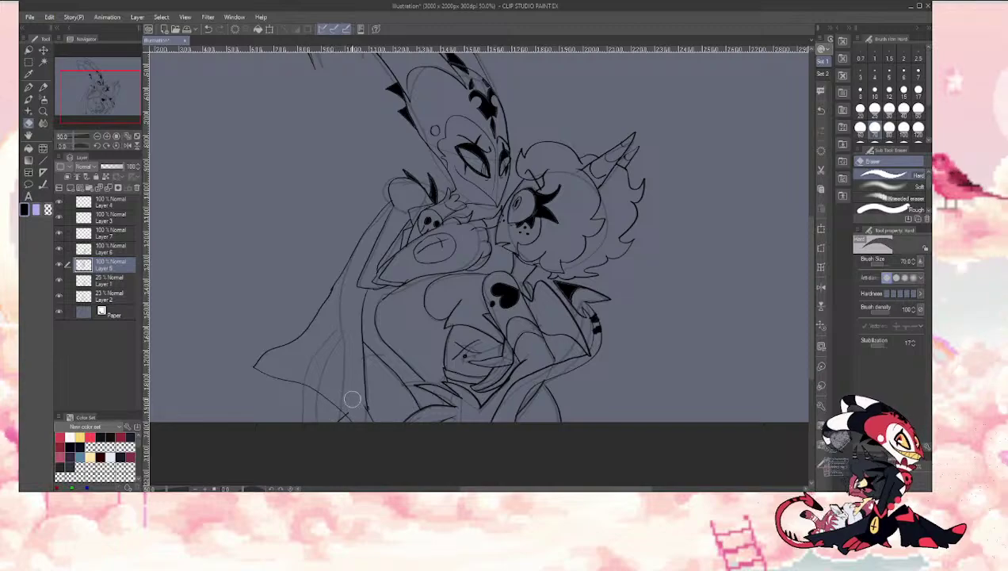
key(p)
key(e)
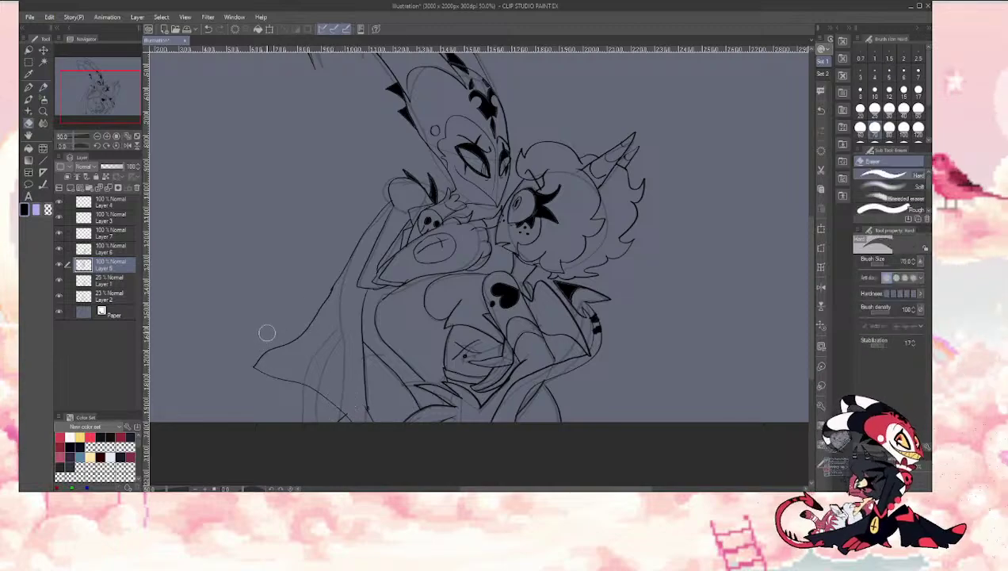
mouse_move(266, 333)
mouse_down()
mouse_move(249, 374)
mouse_move(273, 346)
mouse_move(302, 349)
mouse_up()
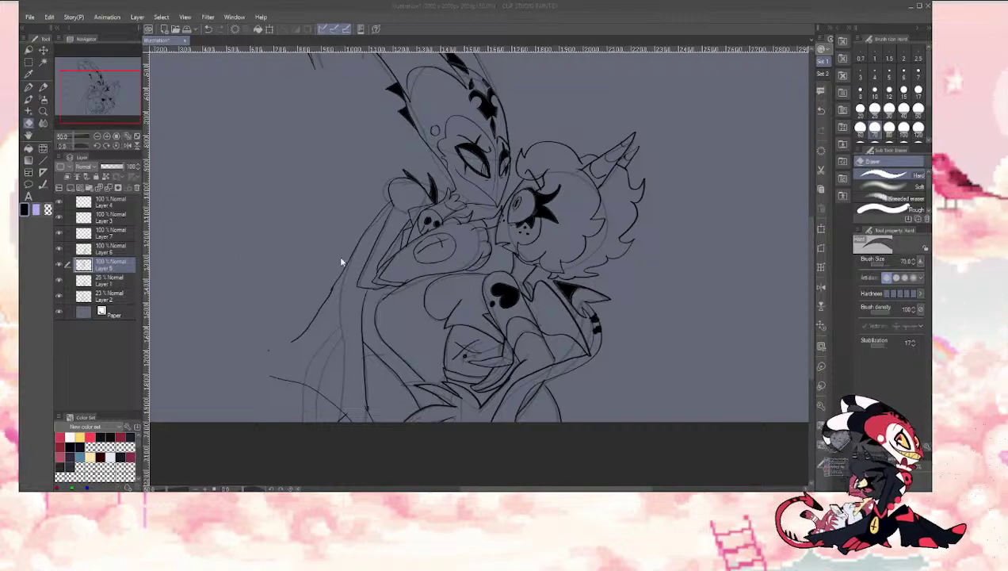
click(419, 247)
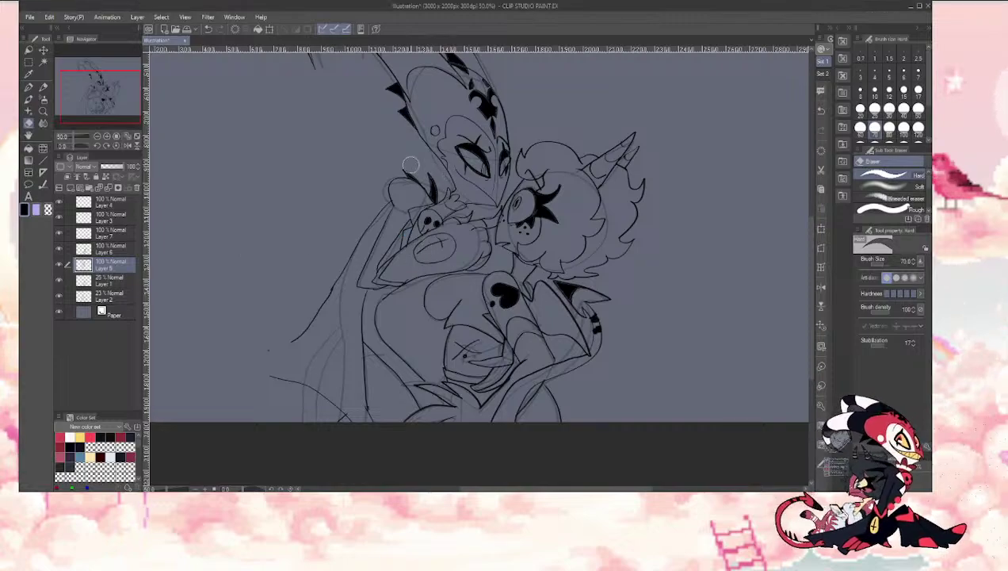
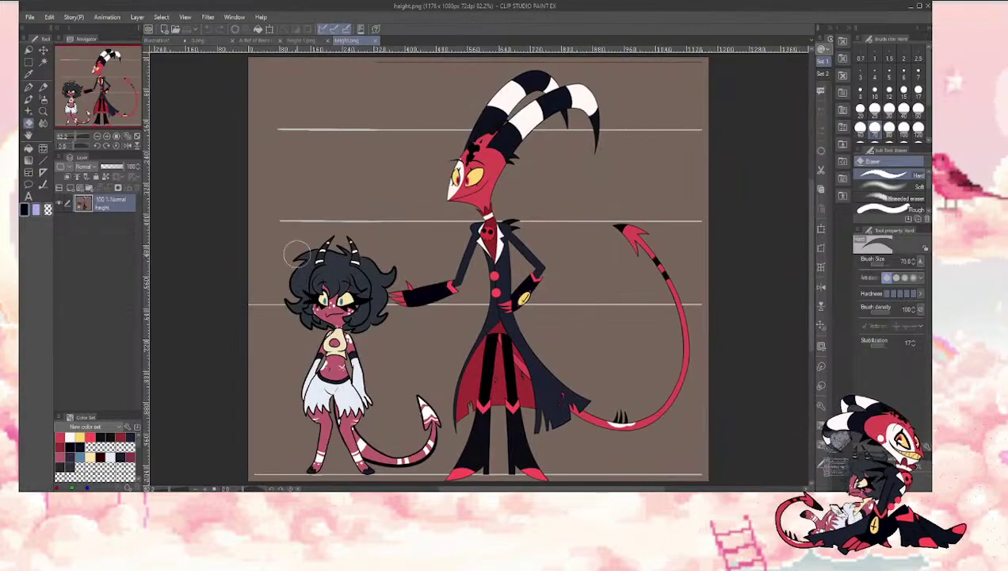
Step: Try to draw a white size 4 straight line in height.png from the smaller character's horn tips to the taller character's collar
scroll(309, 278, down, 1)
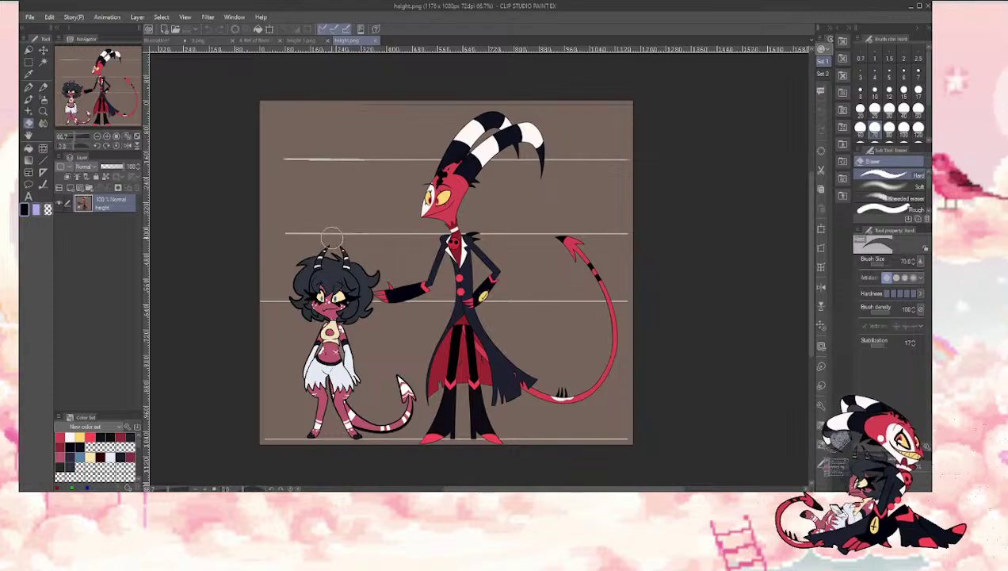
key(p)
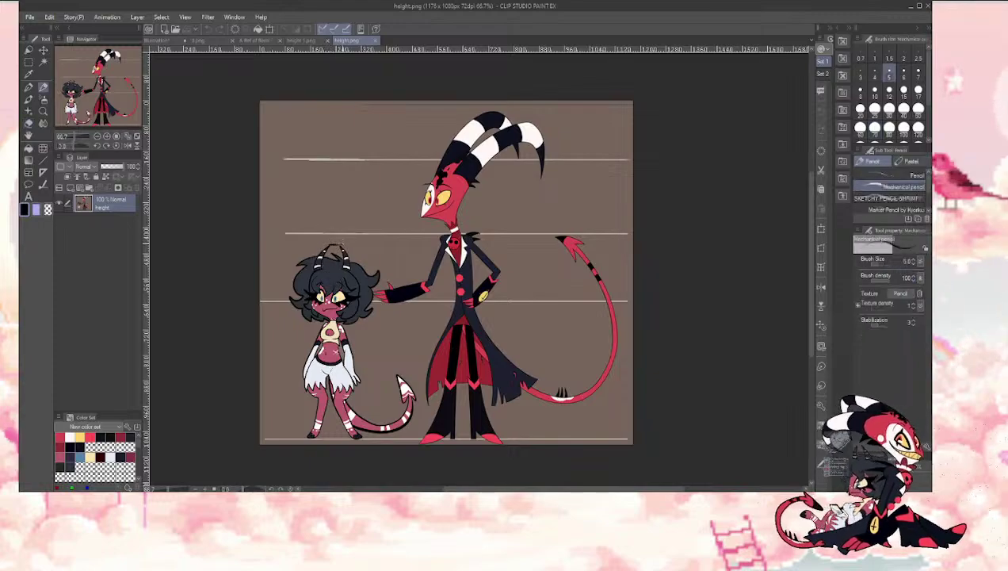
drag(325, 242, 344, 243)
key(ctrl+z)
alt+click(177, 92)
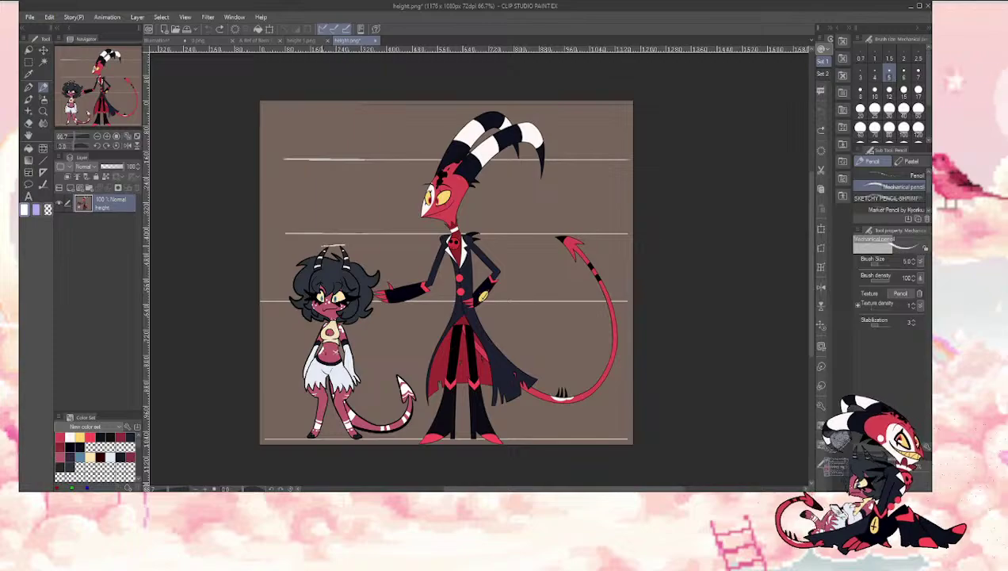
key(u)
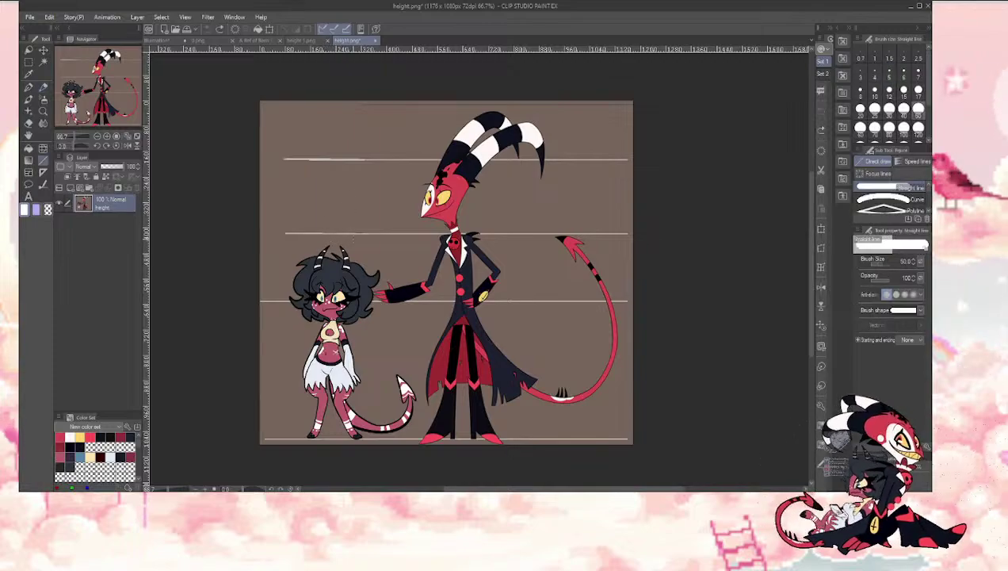
click(875, 74)
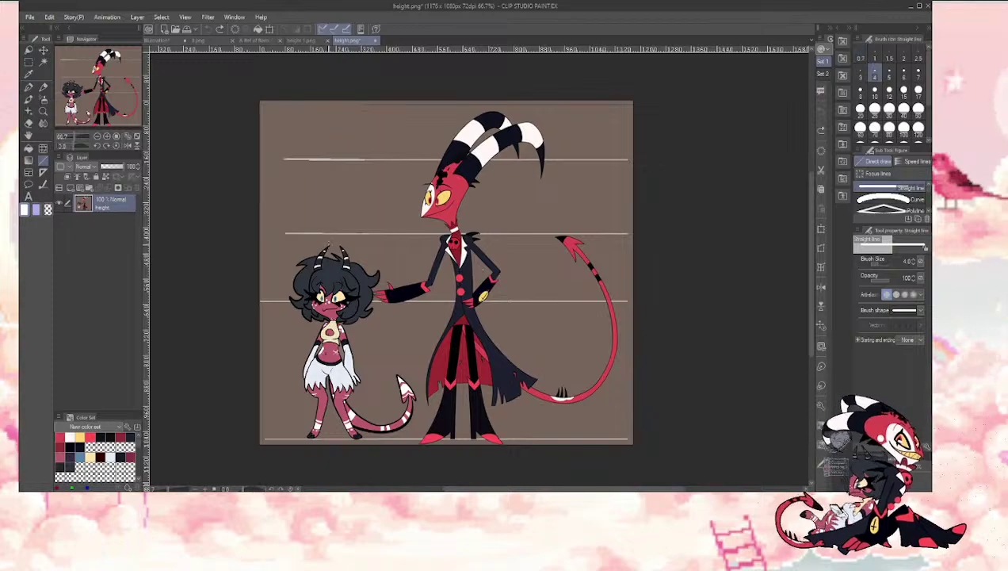
drag(325, 244, 455, 242)
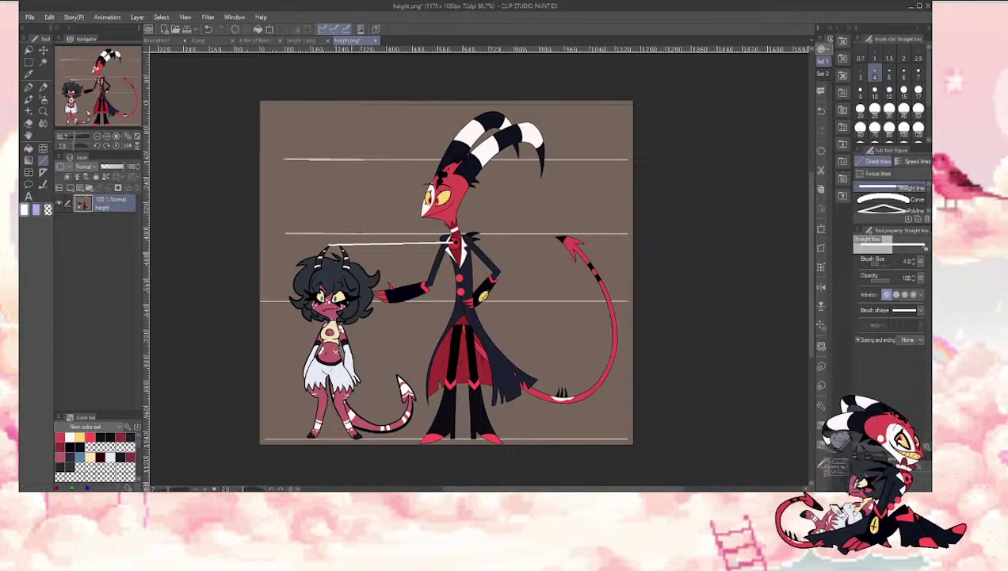
key(ctrl+z)
Step: Examine the overlapping height comparison and horn-tip note in the reference image height 1.png
click(305, 39)
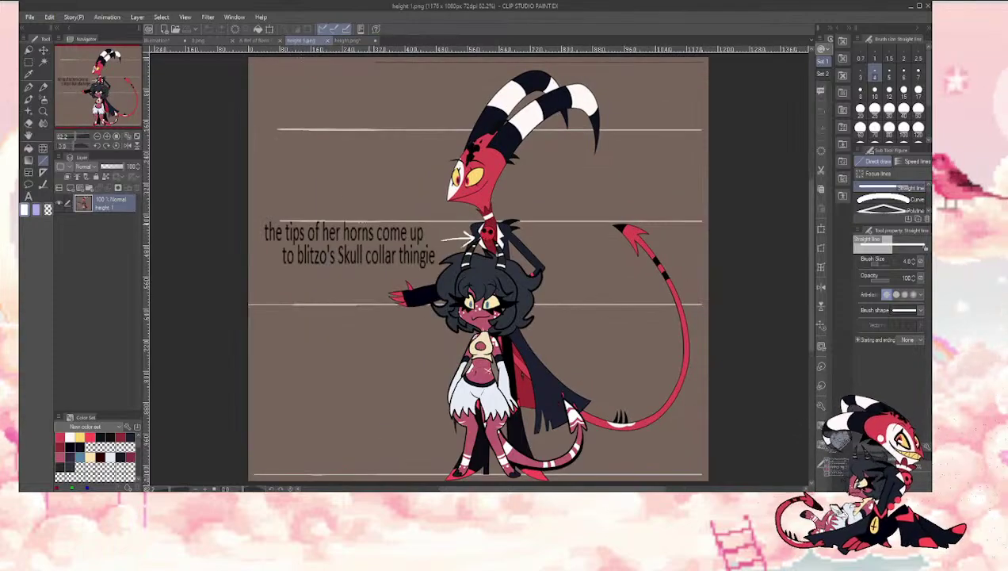
key(p)
mouse_move(312, 208)
mouse_down()
mouse_move(387, 212)
mouse_move(442, 238)
mouse_move(324, 284)
mouse_move(252, 231)
mouse_move(313, 208)
mouse_up()
key(ctrl+z)
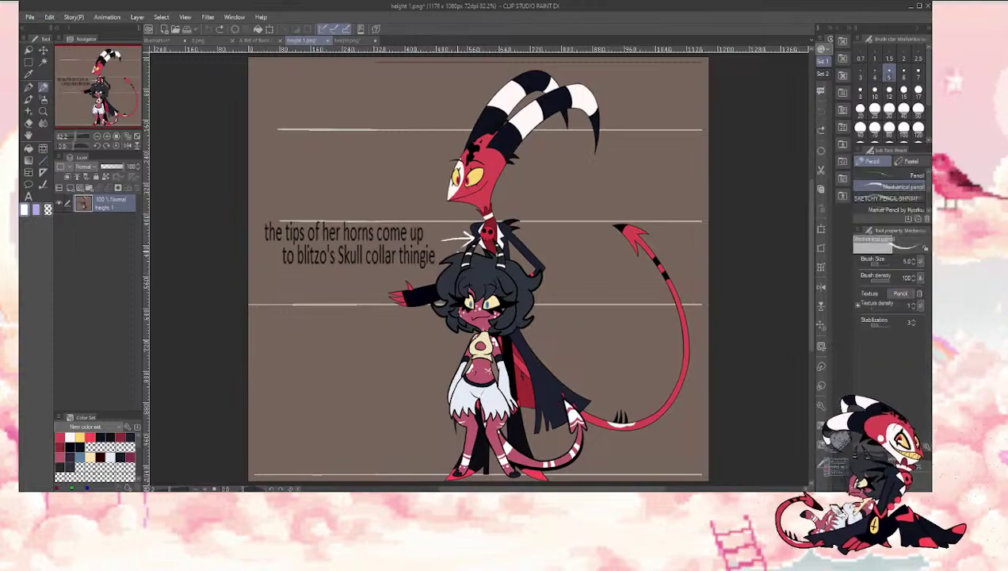
Step: Examine the size comparison figures on the reference sheet A Ref of Remi Clothed.png
click(252, 43)
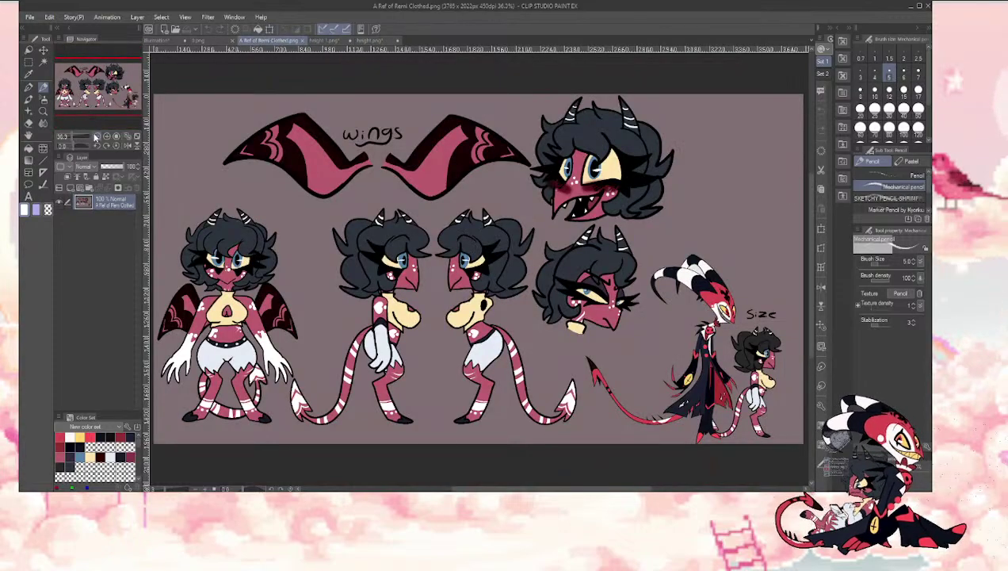
scroll(82, 100, down, 1)
drag(73, 86, 110, 88)
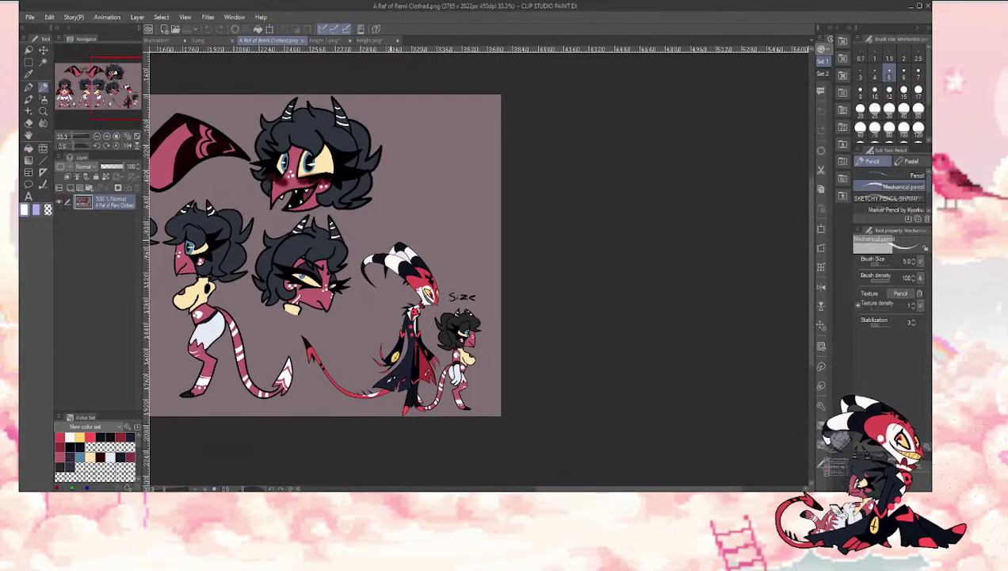
mouse_move(394, 249)
mouse_down()
mouse_move(464, 413)
mouse_move(403, 238)
mouse_up()
key(ctrl+z)
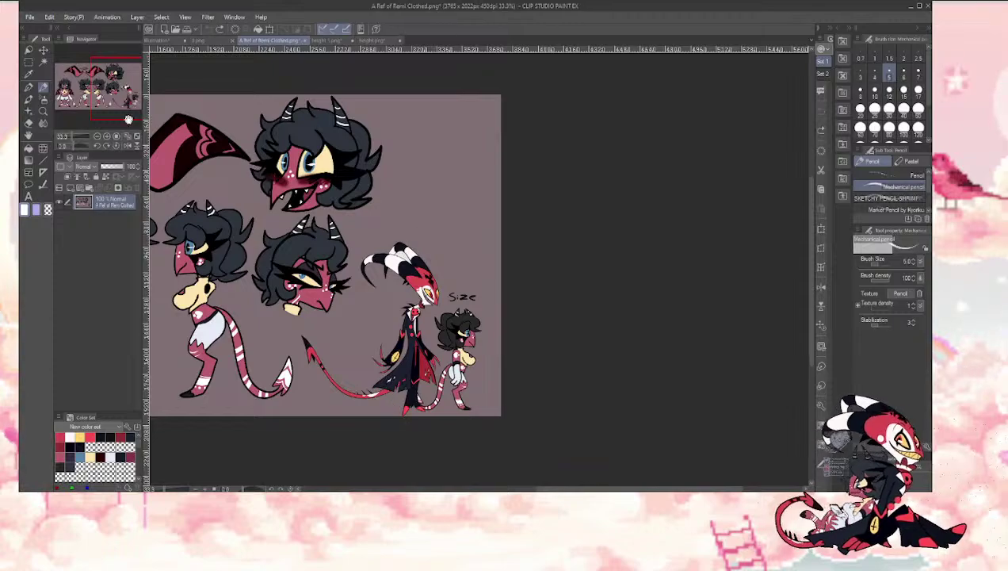
mouse_move(103, 92)
mouse_down()
mouse_move(79, 95)
mouse_move(106, 72)
mouse_up()
Step: Examine the group scene in 0.png to compare the characters' heights and coats
click(198, 41)
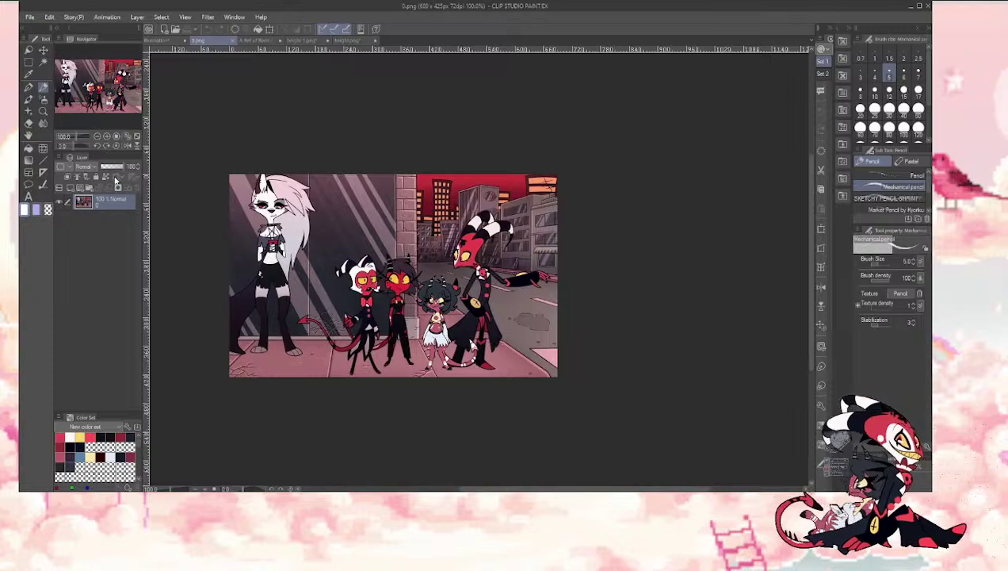
click(108, 135)
click(108, 136)
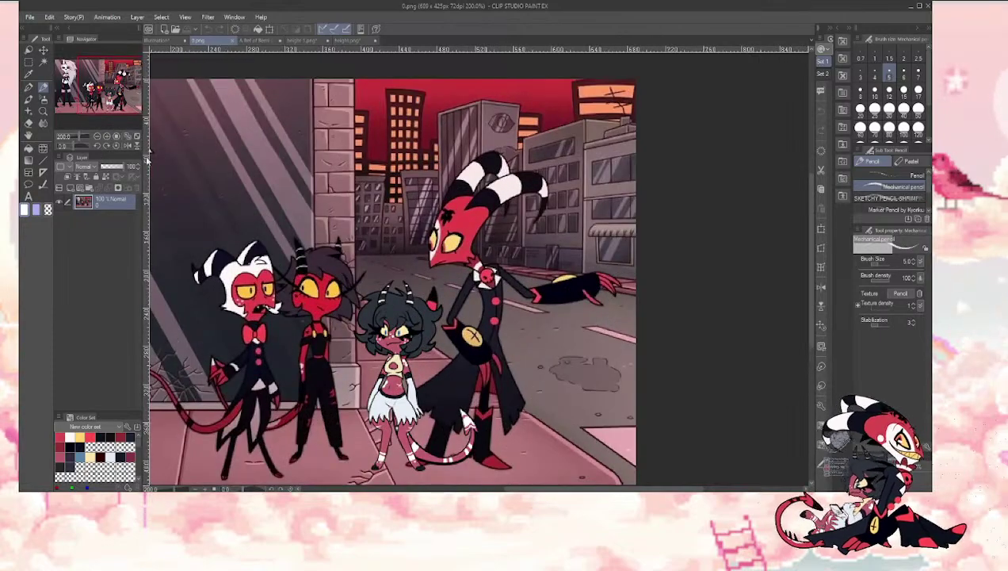
mouse_move(84, 86)
mouse_down()
mouse_move(63, 83)
mouse_move(71, 80)
mouse_up()
scroll(92, 141, down, 1)
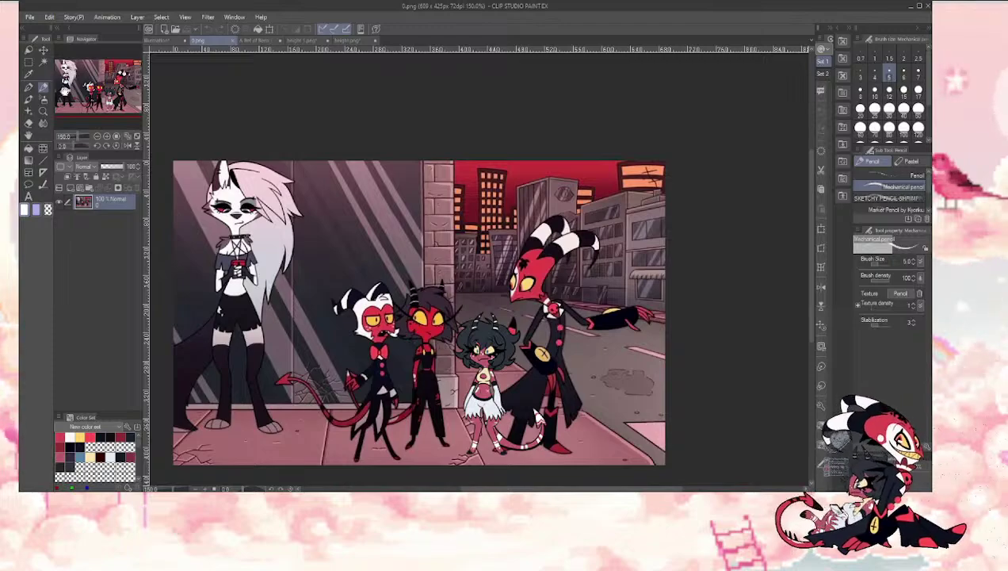
Step: Close the reference images 0.png, A Ref of Remi Clothed.png, height 1.png and height.png, and return to the illustration
click(155, 41)
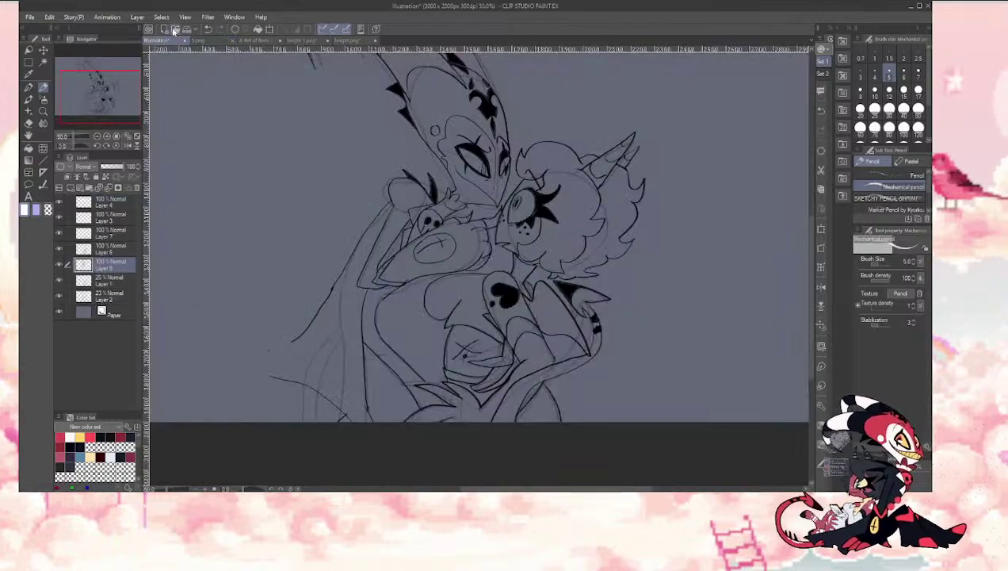
click(231, 41)
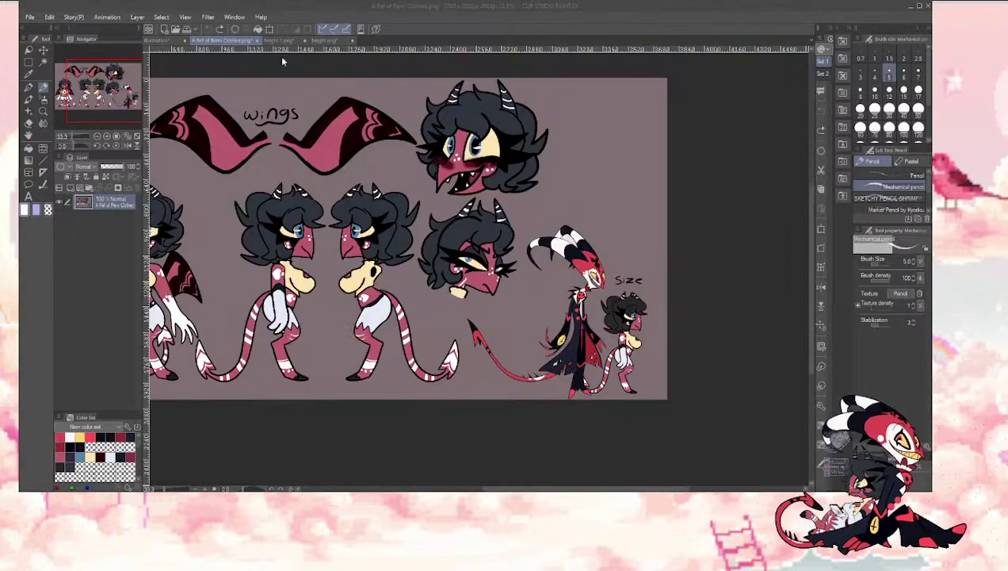
click(489, 190)
click(233, 41)
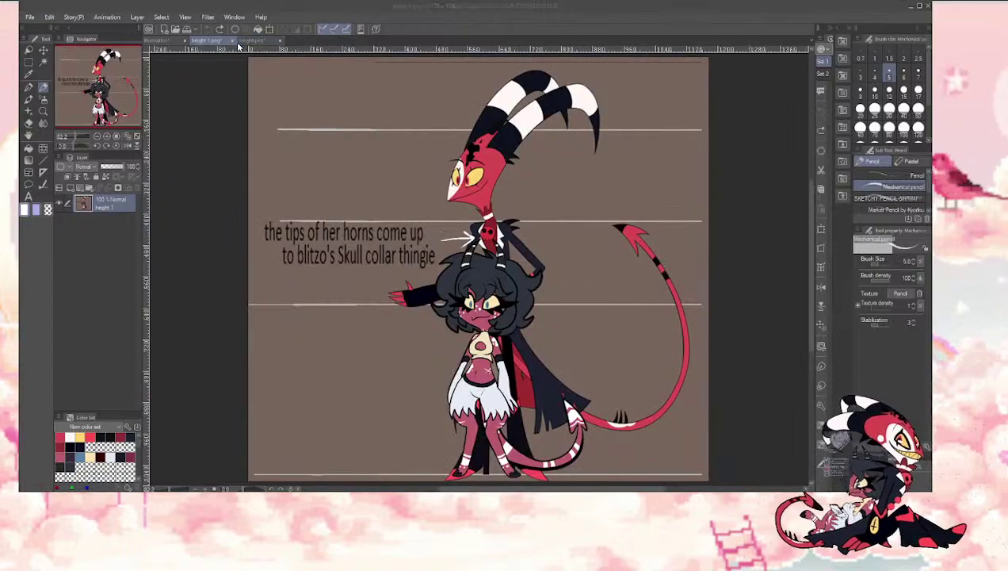
key(ctrl+w)
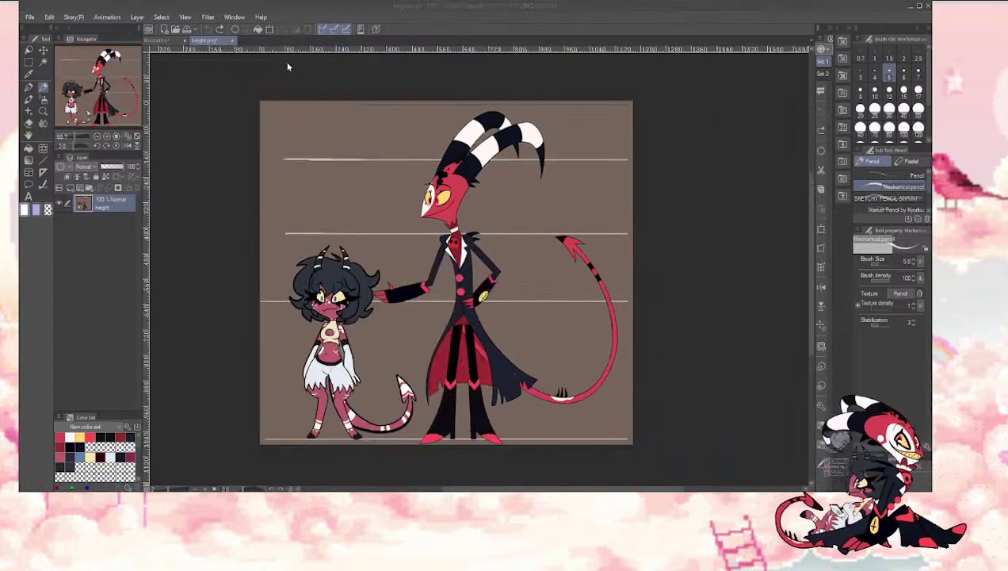
key(ctrl+w)
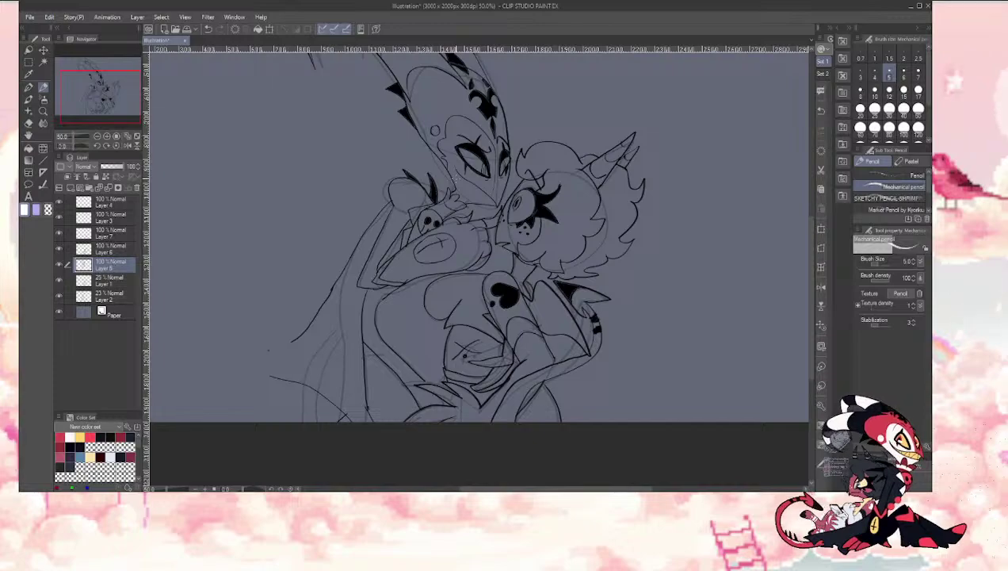
Step: Erase the coat tail's lower hem and the small pointed shape on Layer 5 with the hard eraser at size 80
click(90, 137)
click(70, 104)
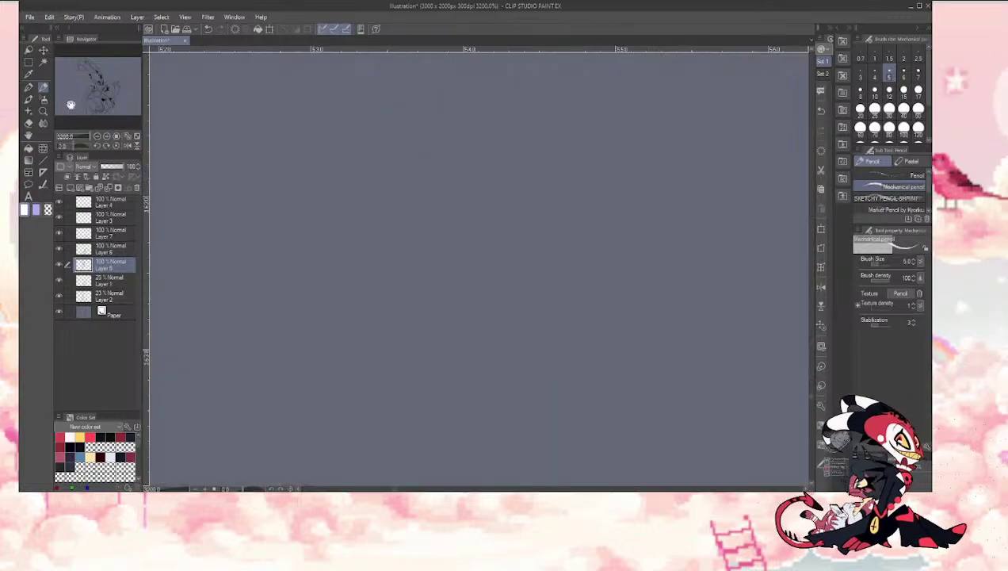
click(116, 137)
click(136, 137)
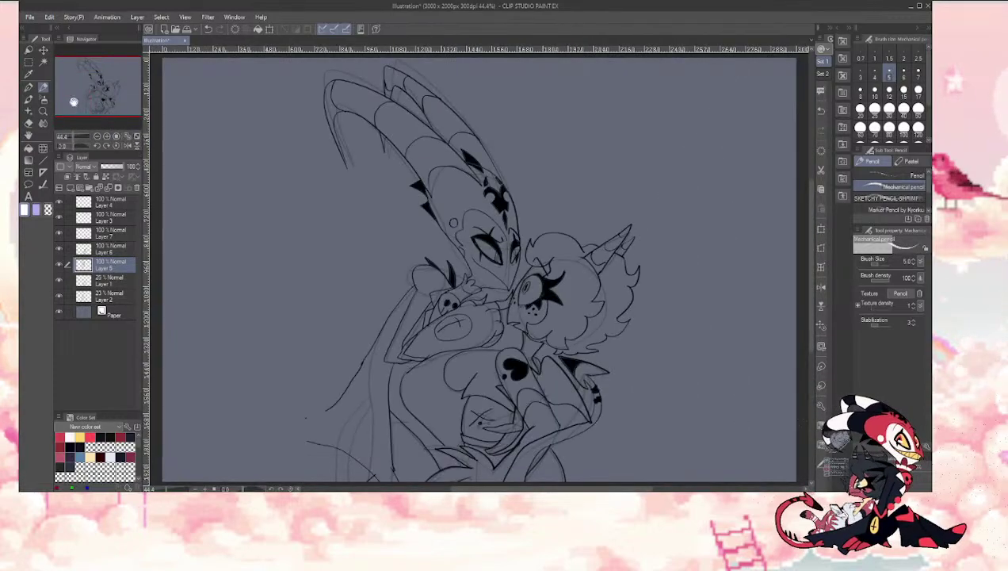
drag(73, 103, 75, 111)
key(e)
mouse_move(295, 349)
mouse_down()
mouse_move(302, 375)
mouse_move(333, 384)
mouse_move(372, 421)
mouse_up()
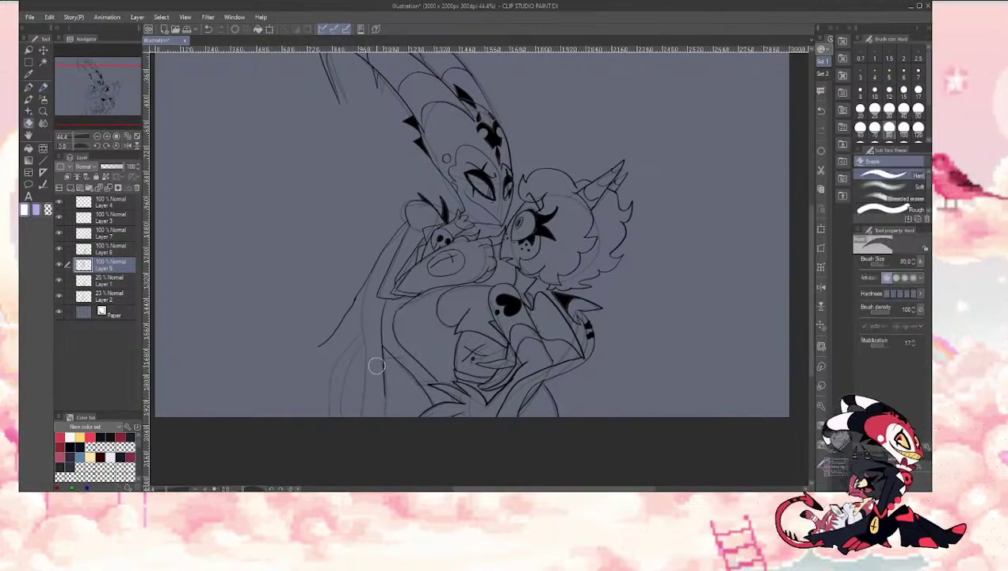
Step: Erase the lower part of the coat's inner edge beside the taller character's torso on Layer 5
key(p)
key(e)
mouse_move(383, 356)
mouse_down()
mouse_move(380, 336)
mouse_move(369, 403)
mouse_up()
key(p)
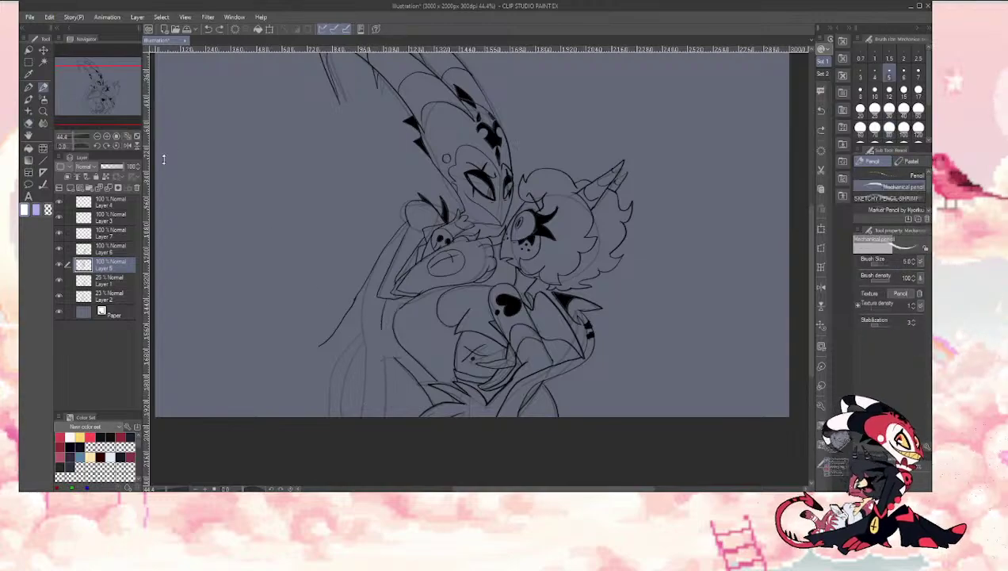
Step: Erase the coat's flared outer edge and ink the taller character's back contour curving down to the waist on Layer 5
drag(111, 102, 114, 93)
key(e)
drag(408, 311, 392, 325)
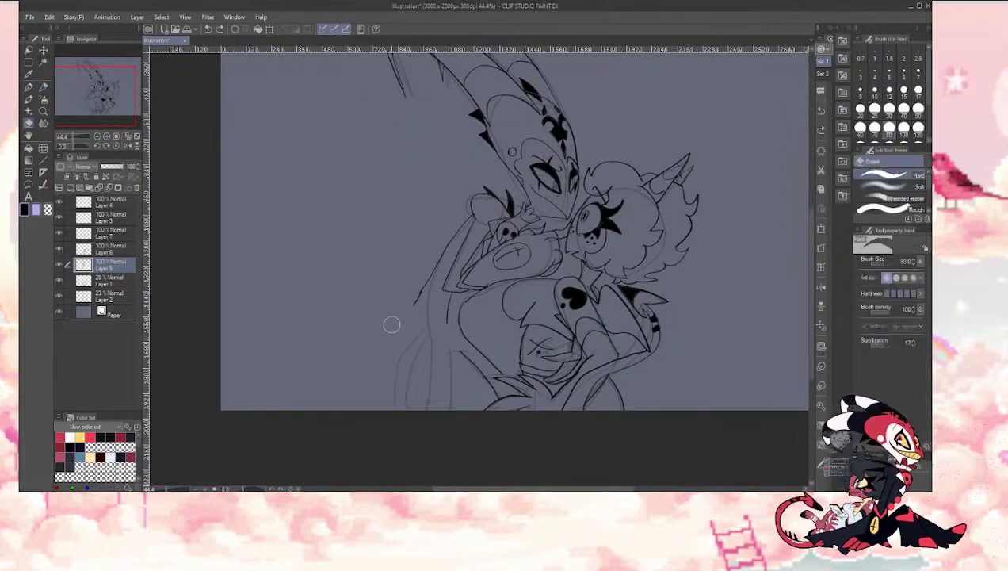
key(p)
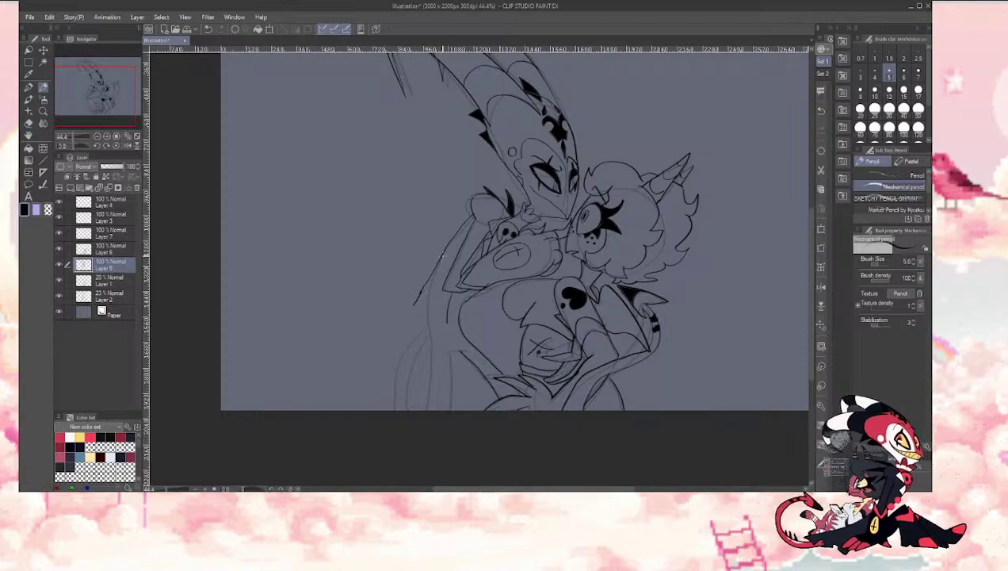
key(e)
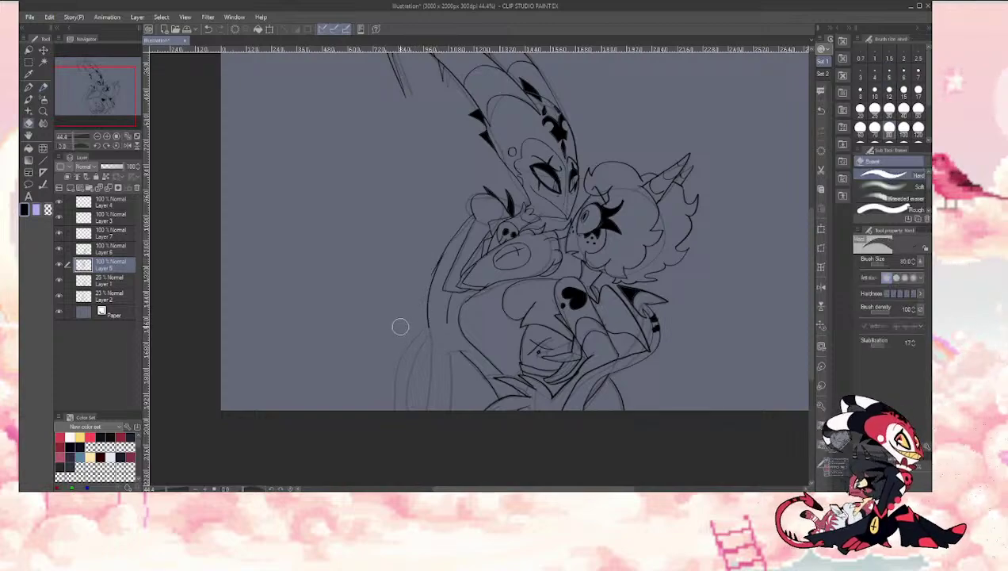
Step: Ink the taller character's coat on Layer 5 with the mechanical pencil at size 5: flared outer edge, inner edge and pointed lower hem
key(p)
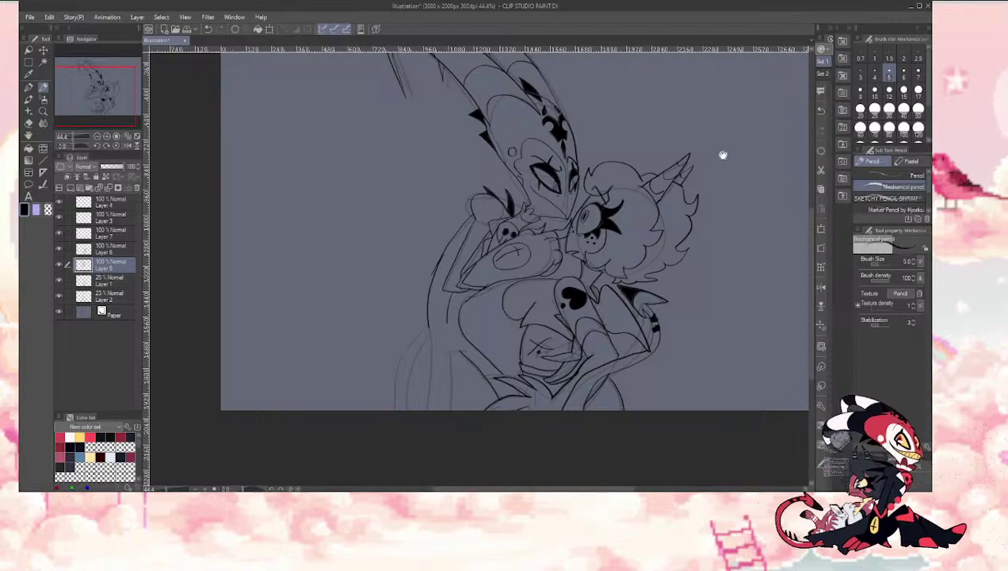
mouse_move(428, 294)
mouse_down()
mouse_move(401, 360)
mouse_move(351, 394)
mouse_up()
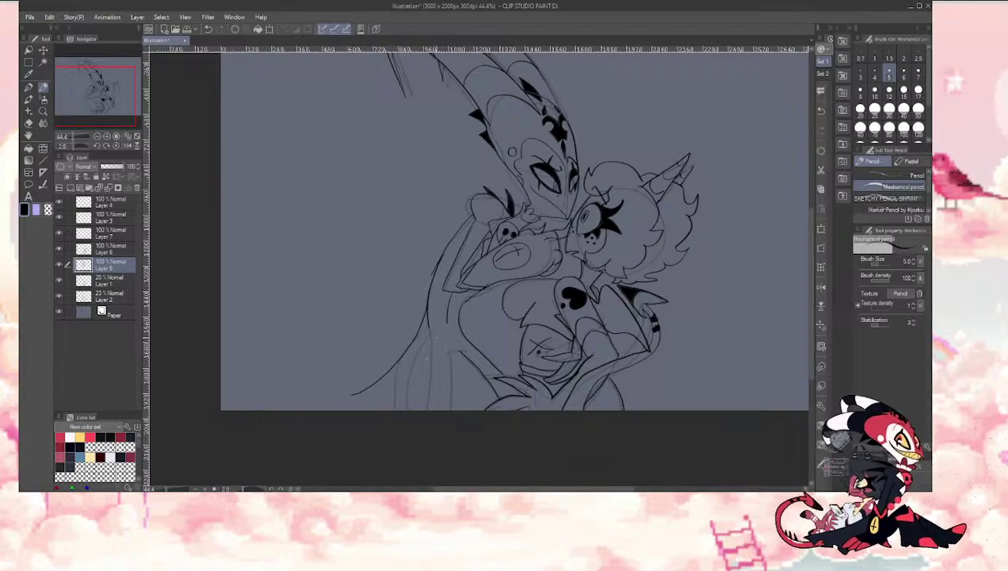
key(ctrl+z)
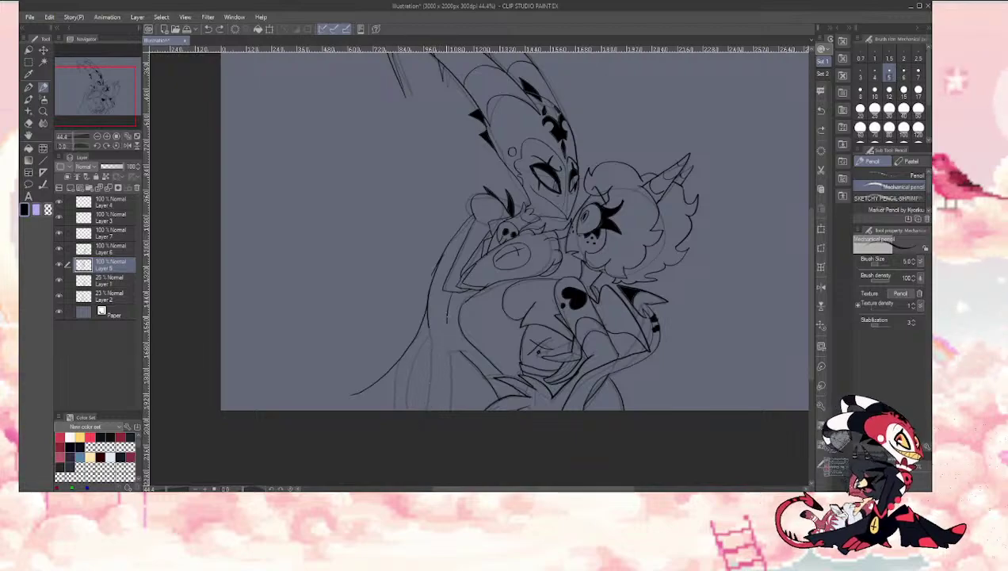
drag(447, 321, 426, 410)
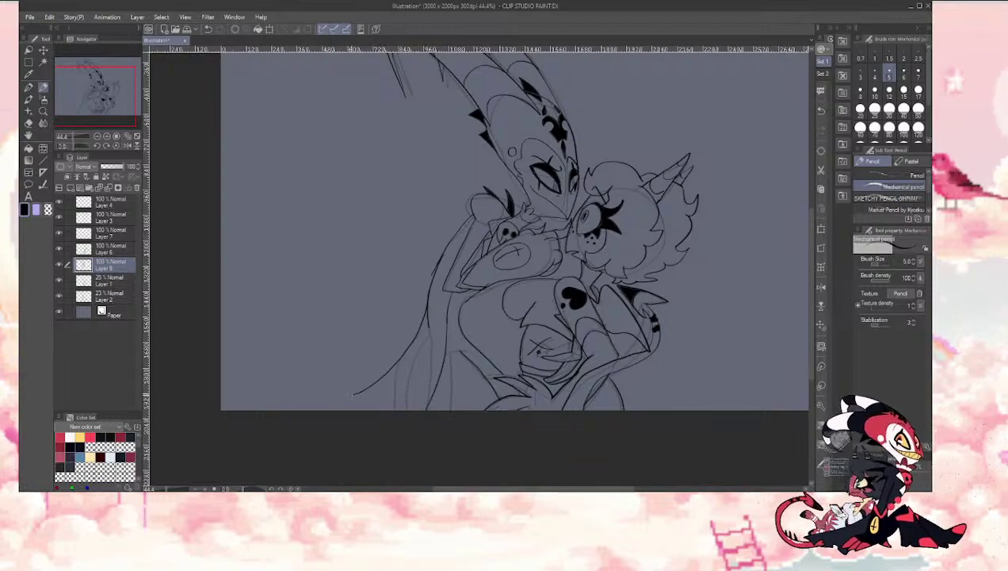
drag(352, 394, 388, 401)
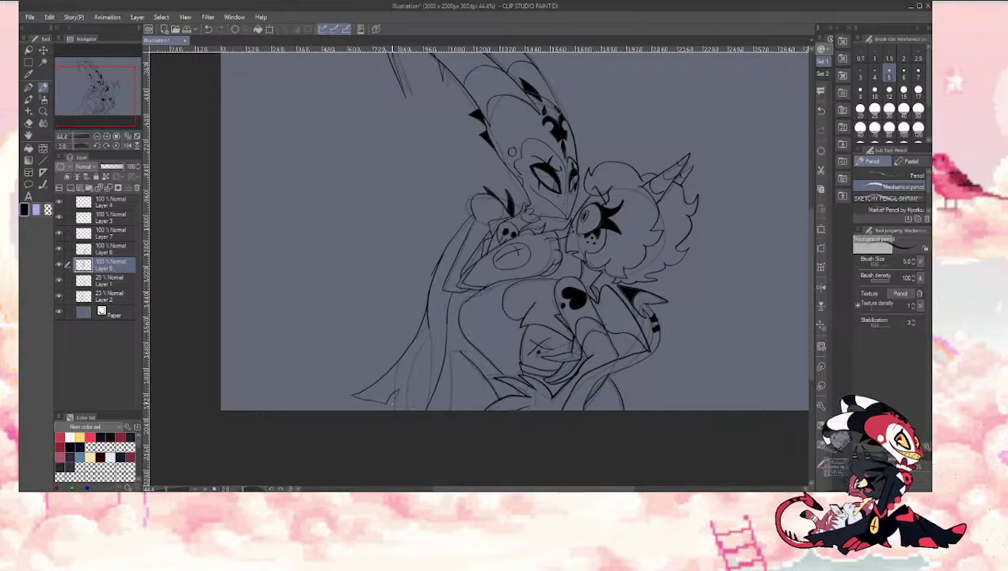
key(e)
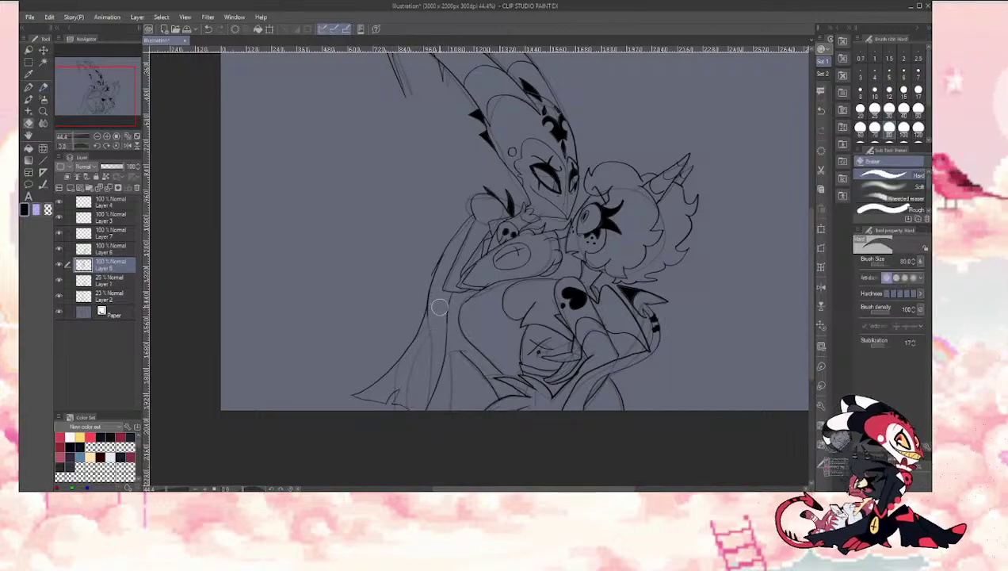
Step: Enlarge the taller character's line art on Layer 5 to 114%, rotate it 3 degrees and reposition it against the smaller character
drag(97, 103, 108, 97)
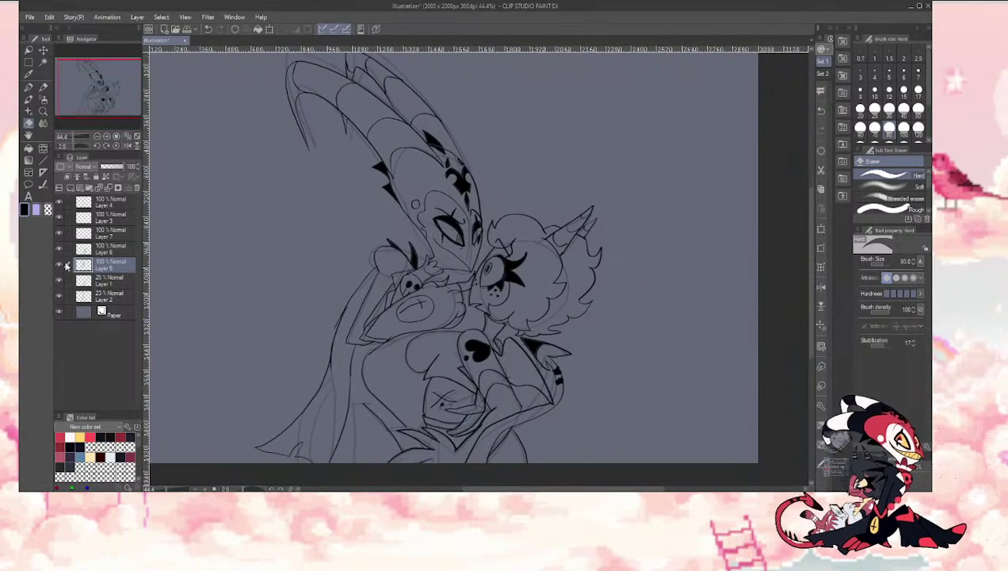
click(60, 266)
click(61, 267)
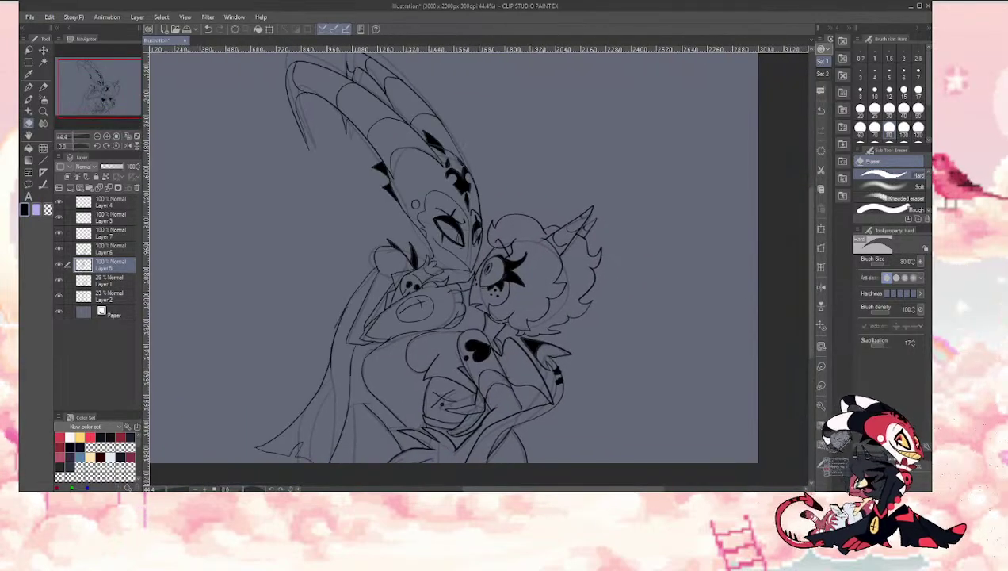
key(ctrl+t)
key(ctrl+minus)
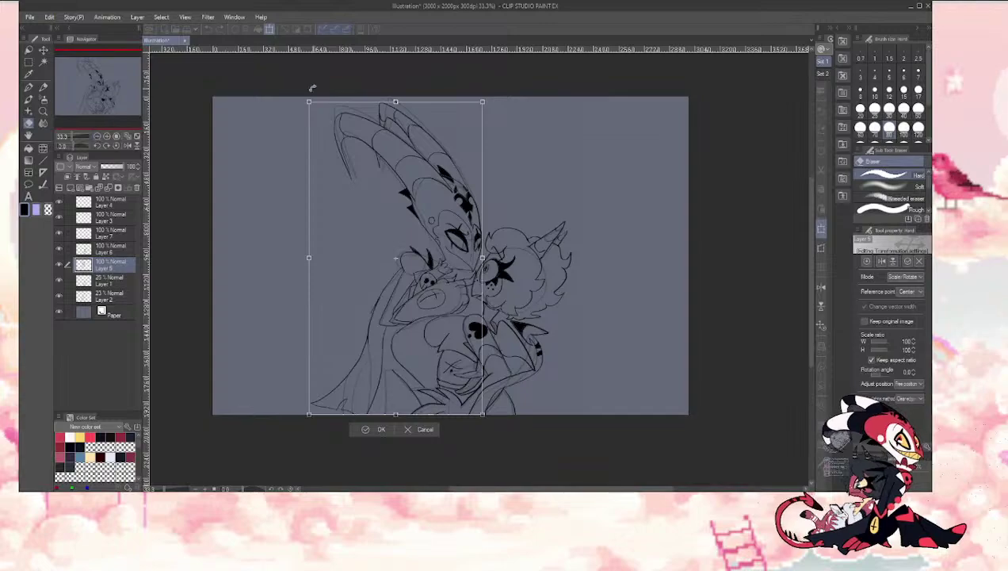
drag(313, 88, 279, 59)
drag(337, 237, 340, 247)
drag(257, 193, 255, 194)
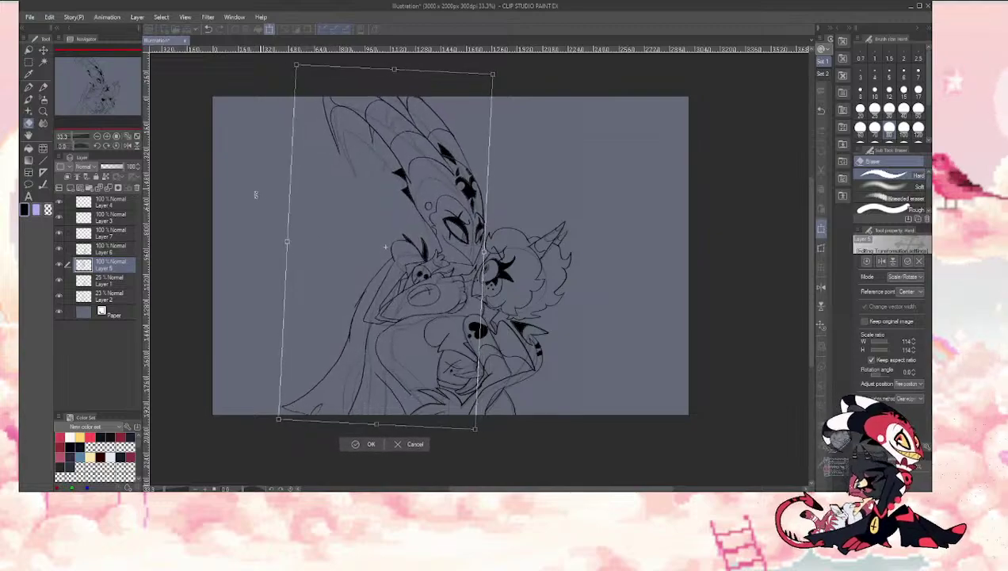
drag(314, 242, 318, 241)
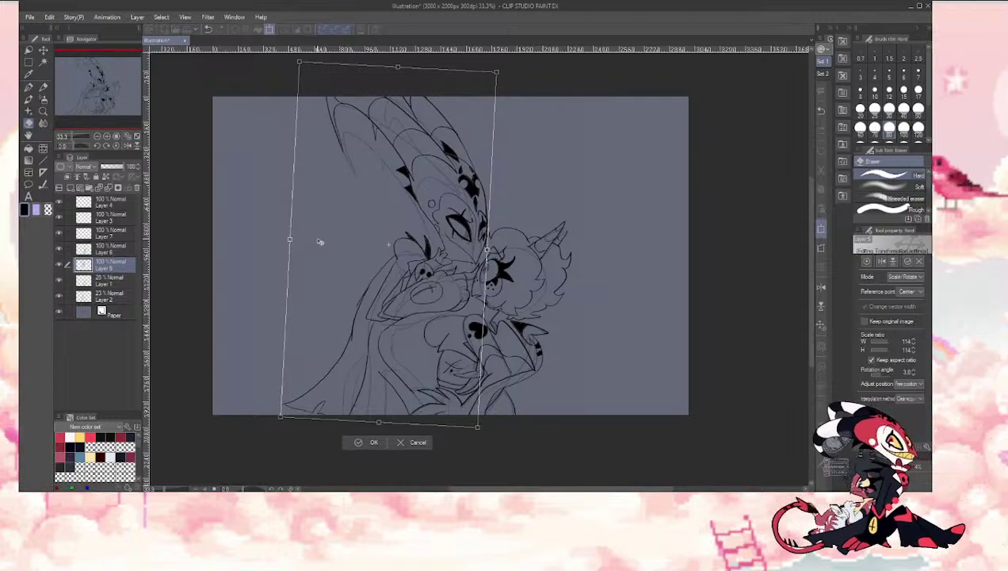
click(354, 444)
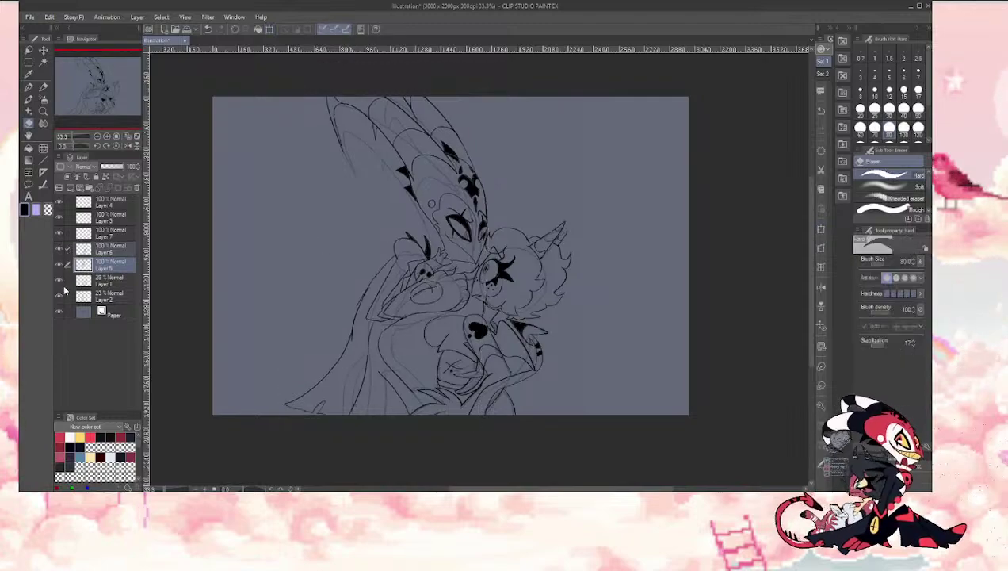
Step: Try scaling the line art on Layers 5, 6 and 7 together to 91%, and undo the transform
click(67, 233)
key(ctrl+t)
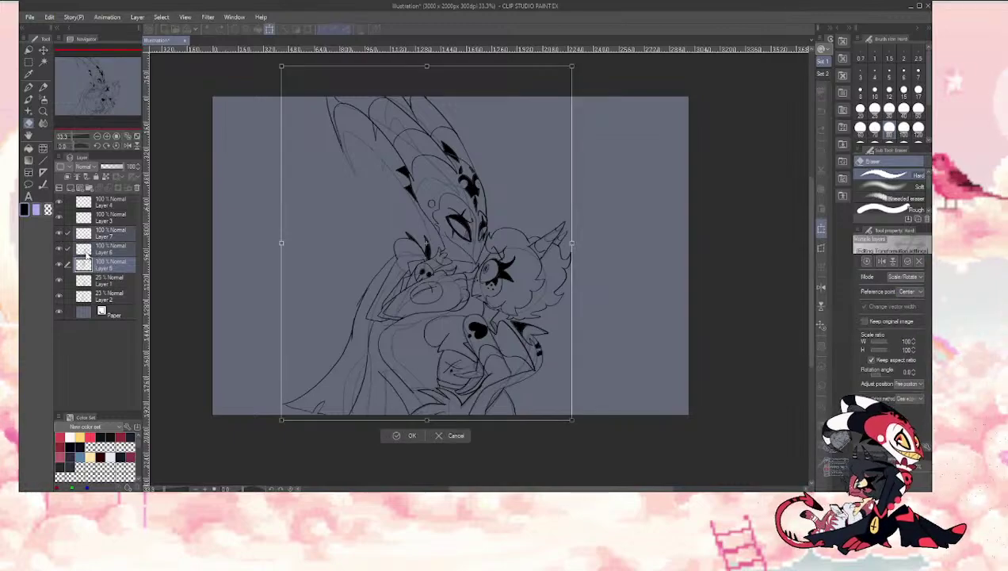
drag(281, 67, 306, 97)
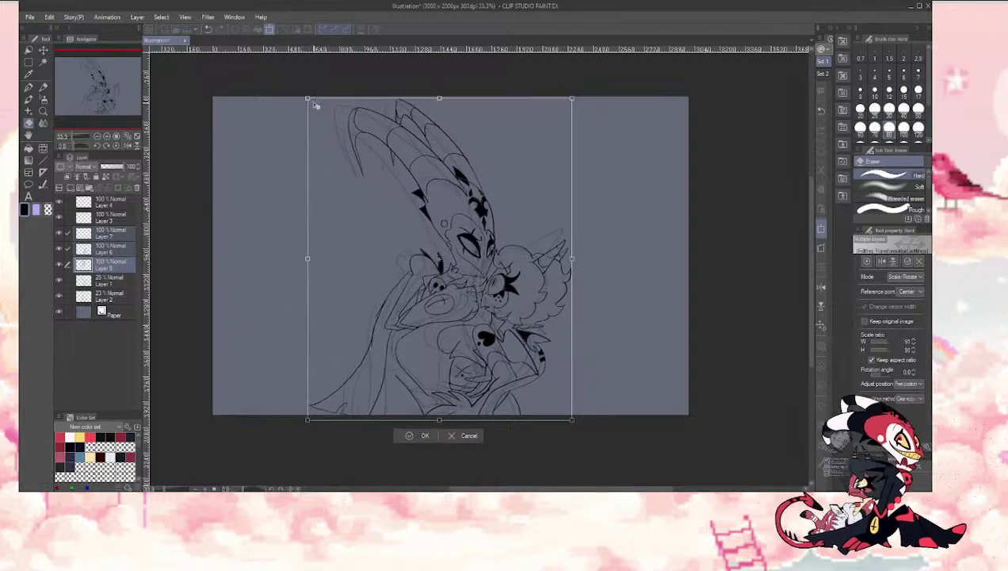
drag(329, 240, 329, 240)
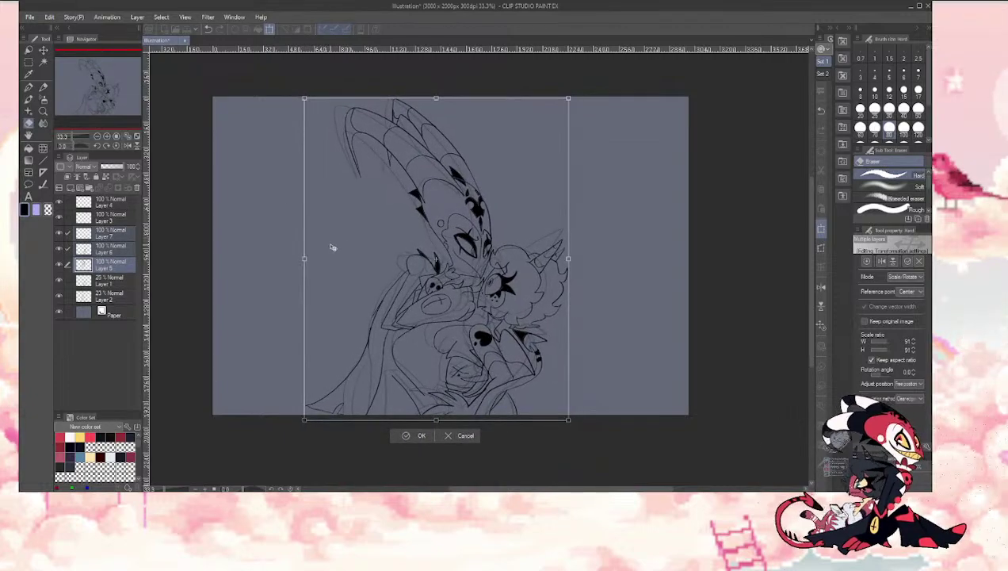
click(401, 441)
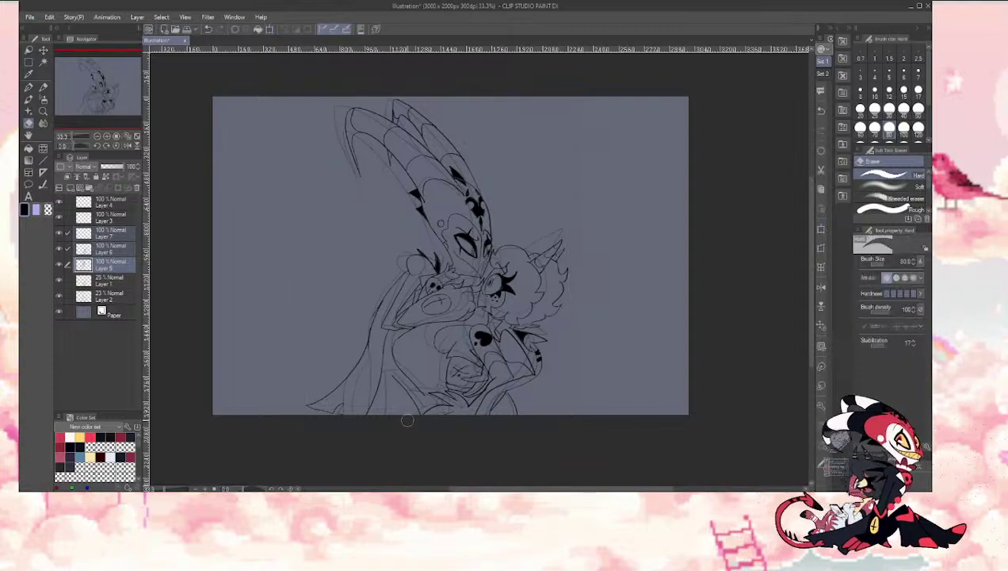
key(ctrl+z)
Step: Add sketch Layers 1 and 2 to the selected line art layers and scale everything to 91% to fit the canvas
click(68, 280)
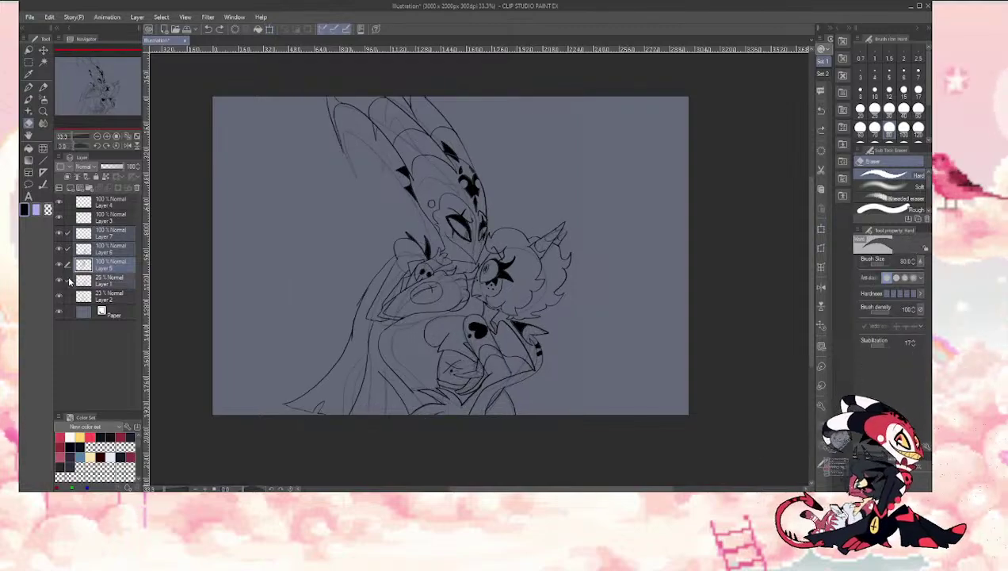
click(68, 295)
key(ctrl+t)
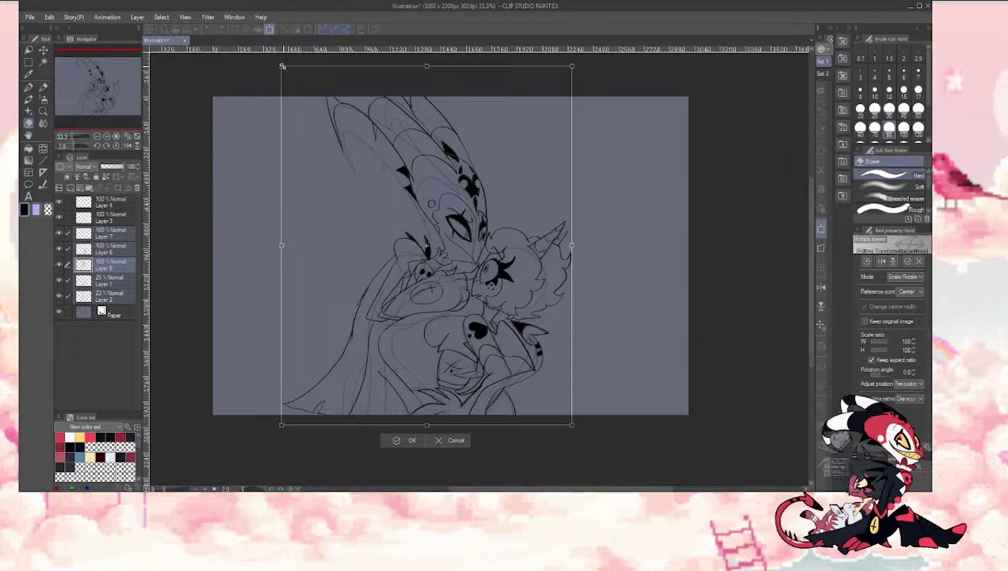
drag(281, 66, 308, 98)
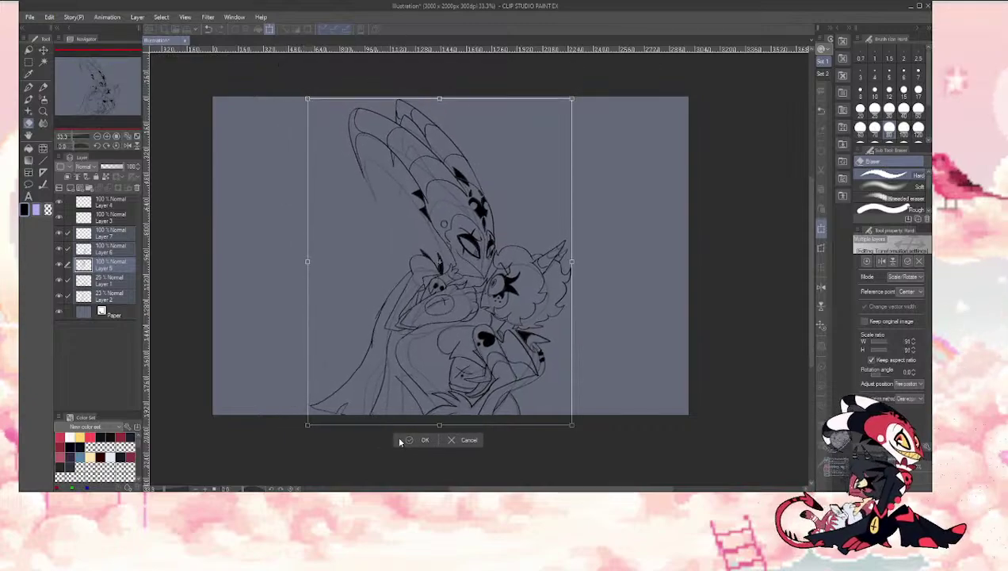
click(424, 440)
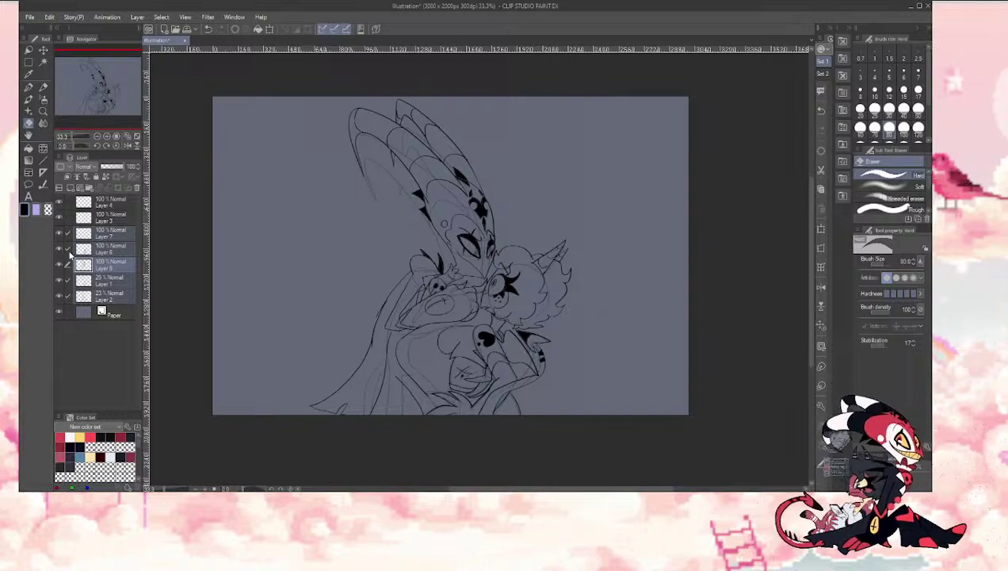
Step: Make Layer 5 the only active layer and toggle its visibility to check which lines it holds
click(82, 280)
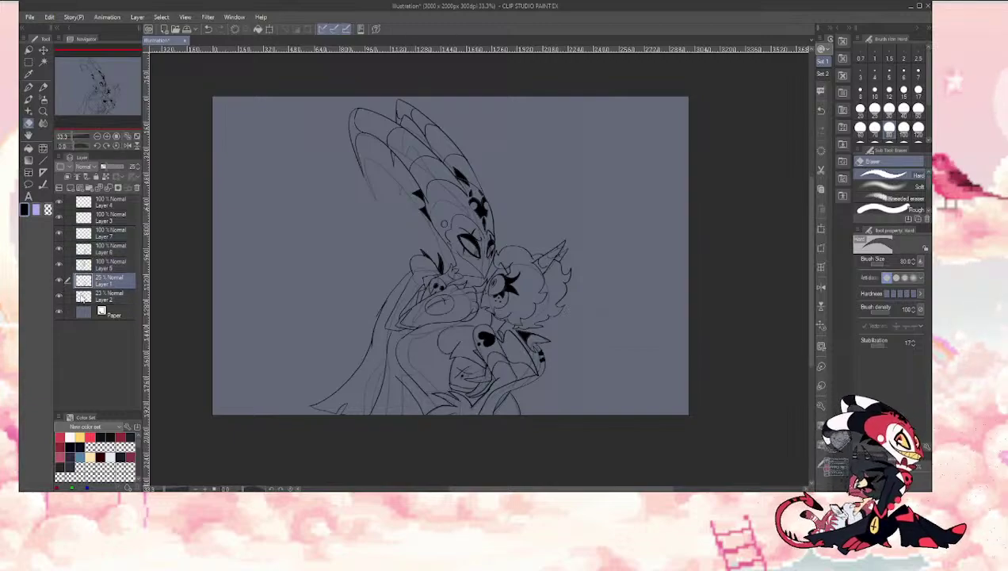
click(84, 265)
click(59, 265)
click(59, 265)
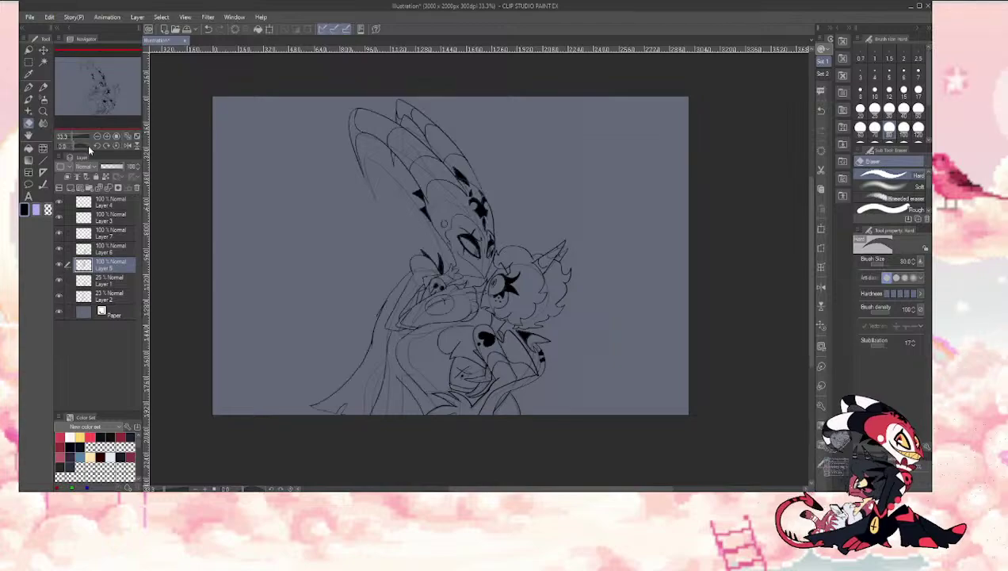
Step: Ink the narrow garment edge hanging below the taller character's waist inside the coat on Layer 5
click(106, 136)
mouse_move(90, 93)
mouse_down()
mouse_move(99, 108)
mouse_move(97, 89)
mouse_up()
key(p)
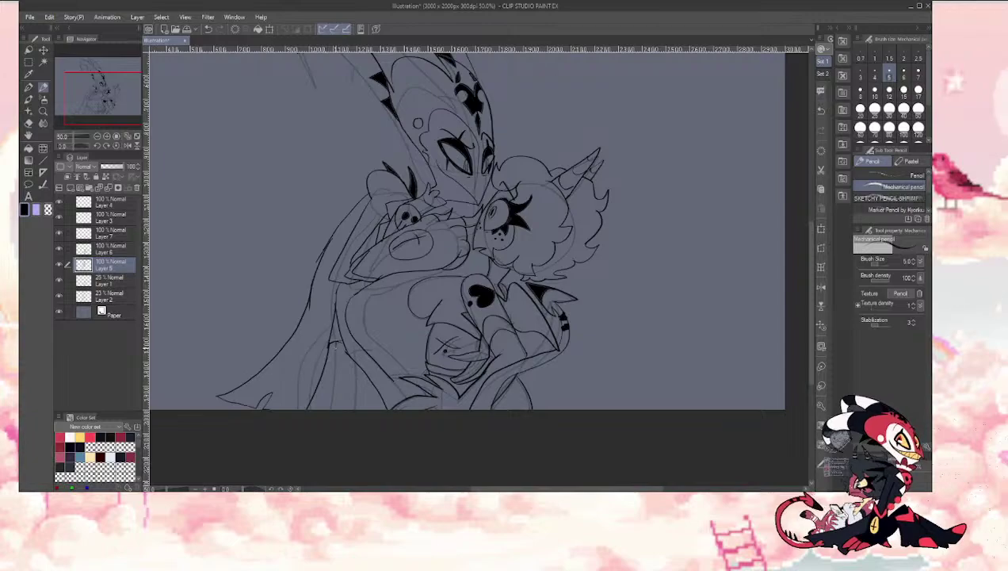
drag(333, 344, 324, 407)
key(ctrl+z)
drag(342, 351, 333, 407)
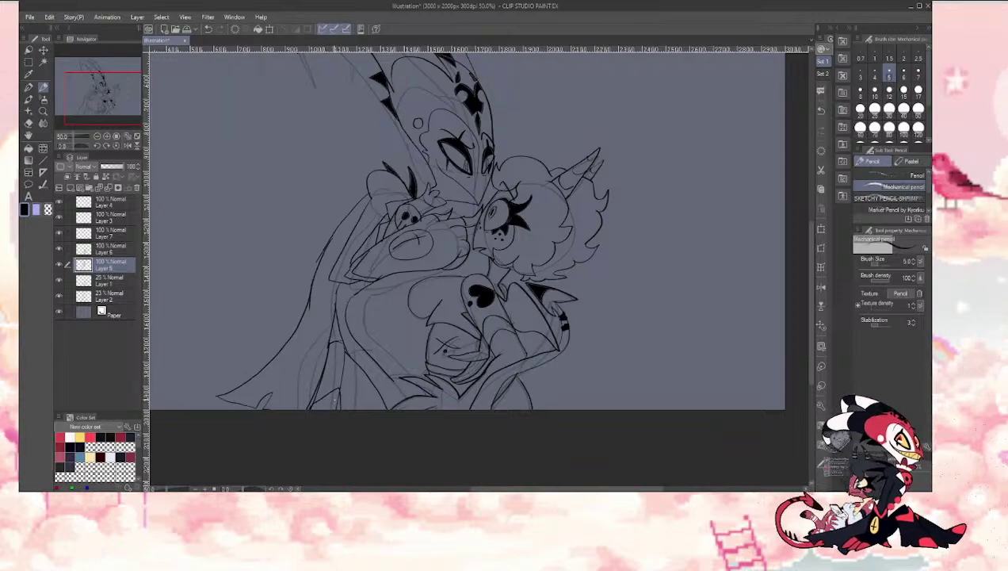
key(e)
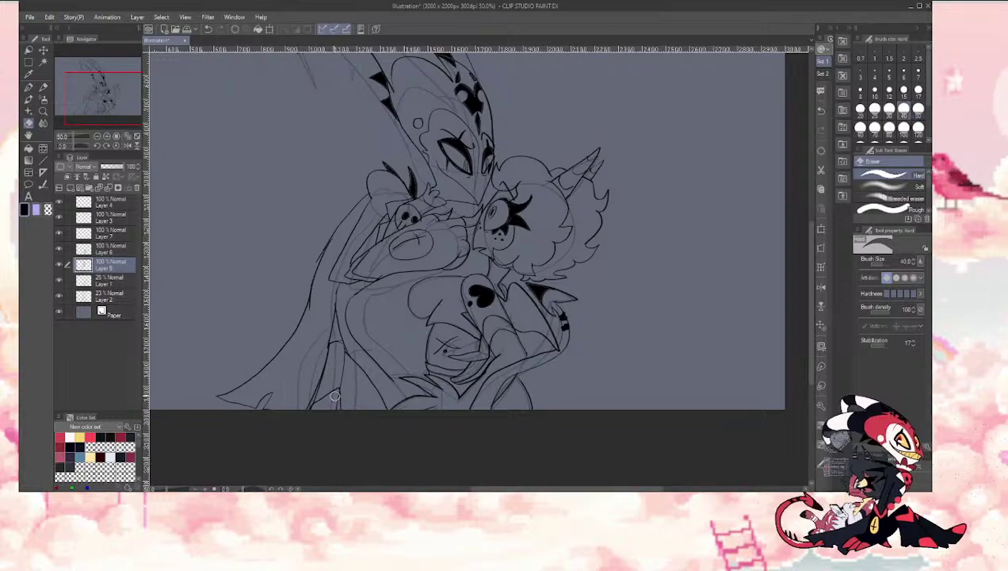
Step: Erase the taller character's lower torso contour down to the hip on Layer 5 with the hard eraser at size 30
key(p)
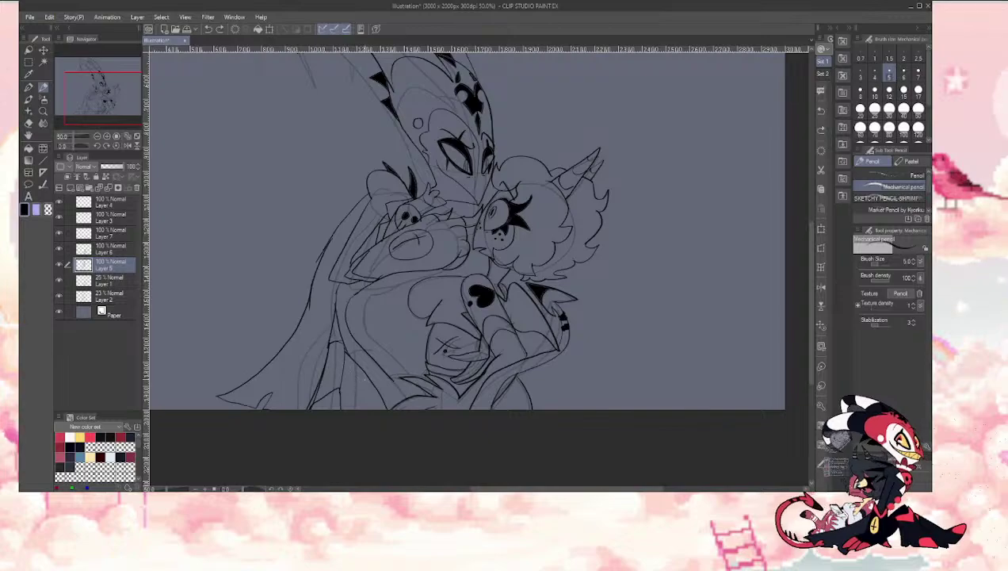
key(e)
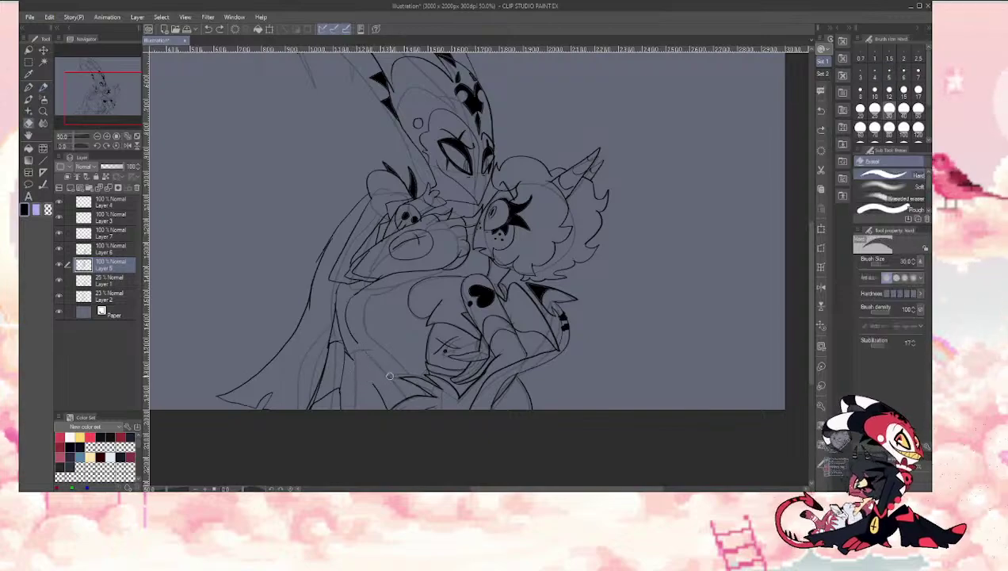
key(p)
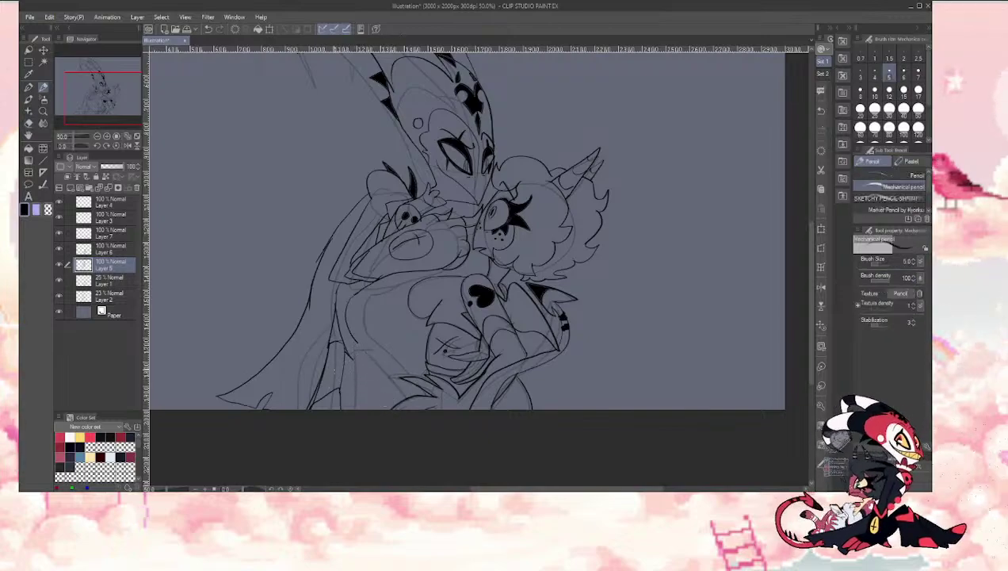
key(e)
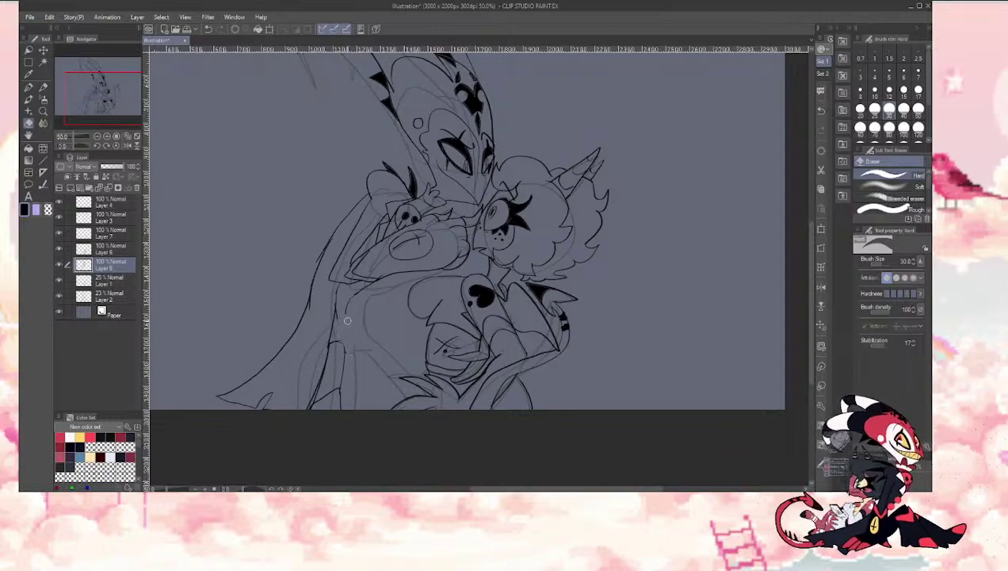
key(p)
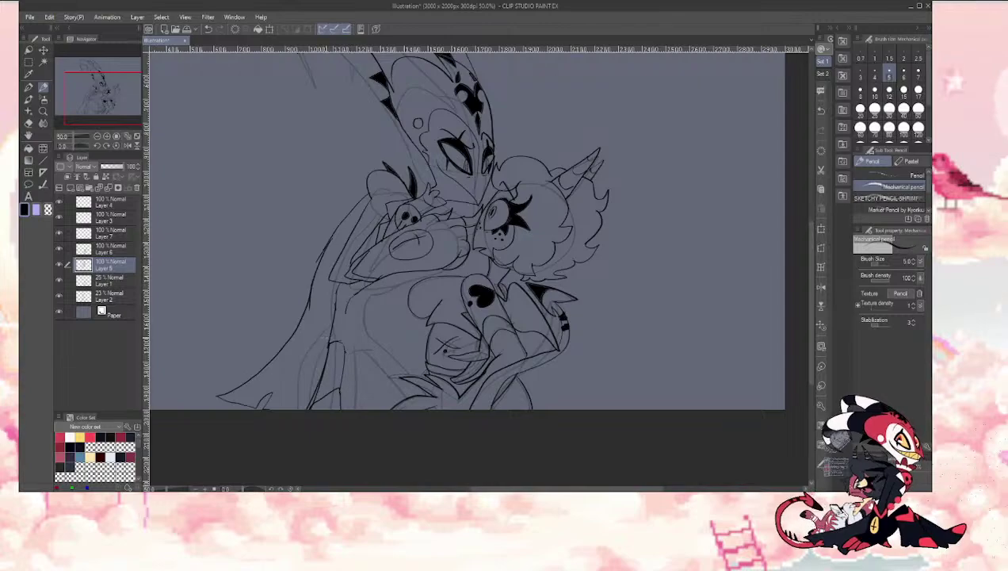
Step: Ink a new lower torso contour on Layer 5, plus the waist edge and diagonal garment lines running down to the canvas edge
drag(344, 343, 383, 422)
key(ctrl+z)
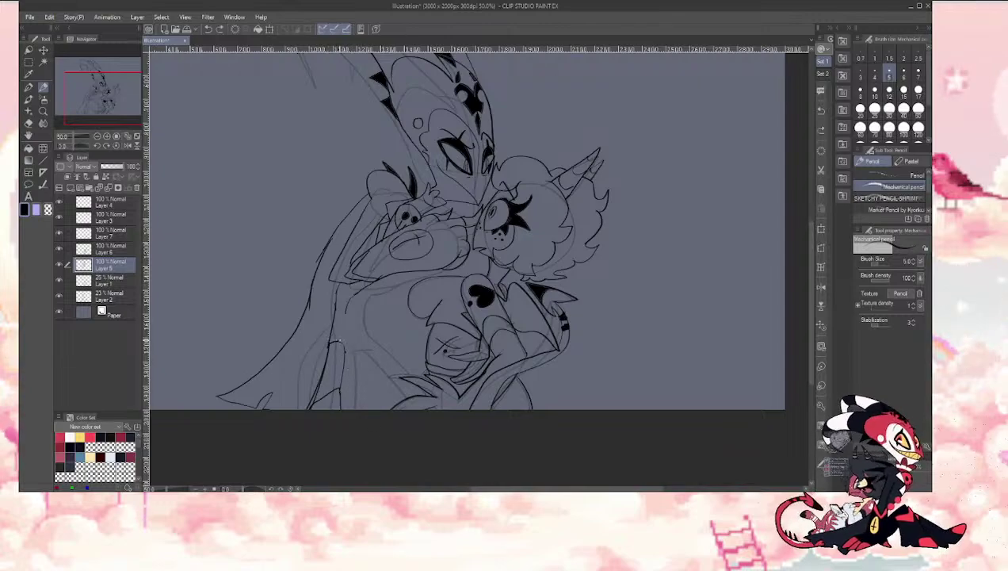
drag(334, 313, 397, 363)
key(ctrl+z)
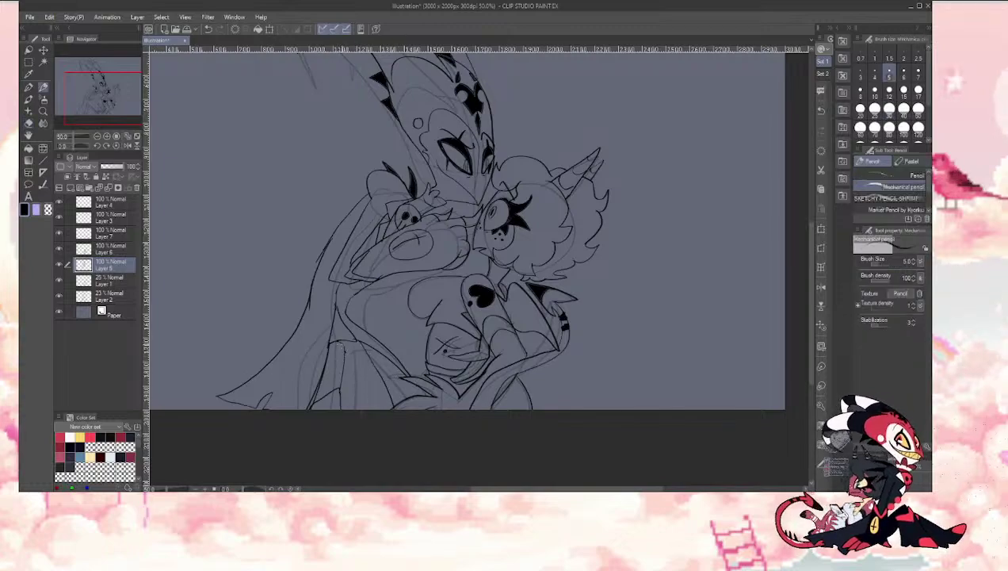
drag(342, 343, 373, 409)
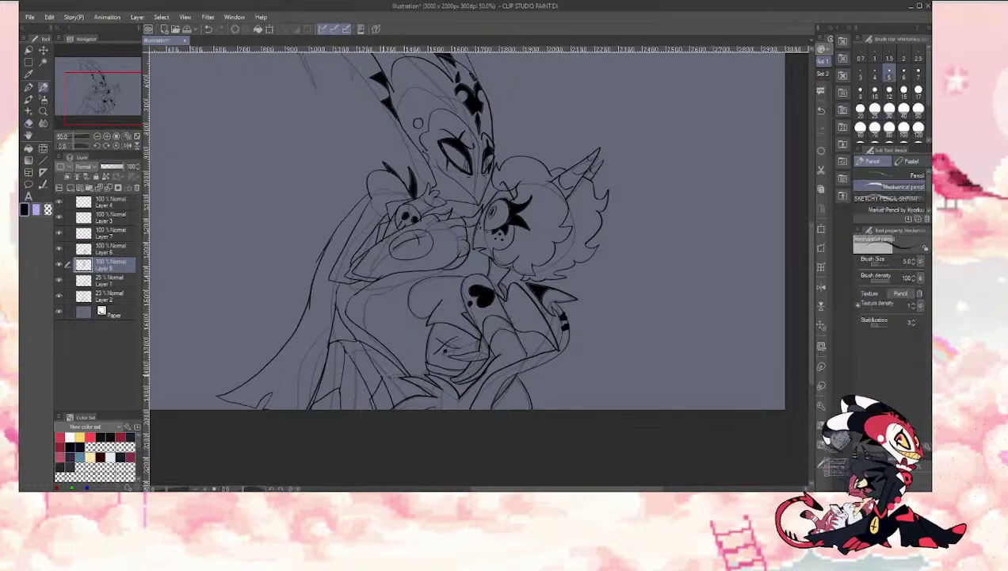
key(e)
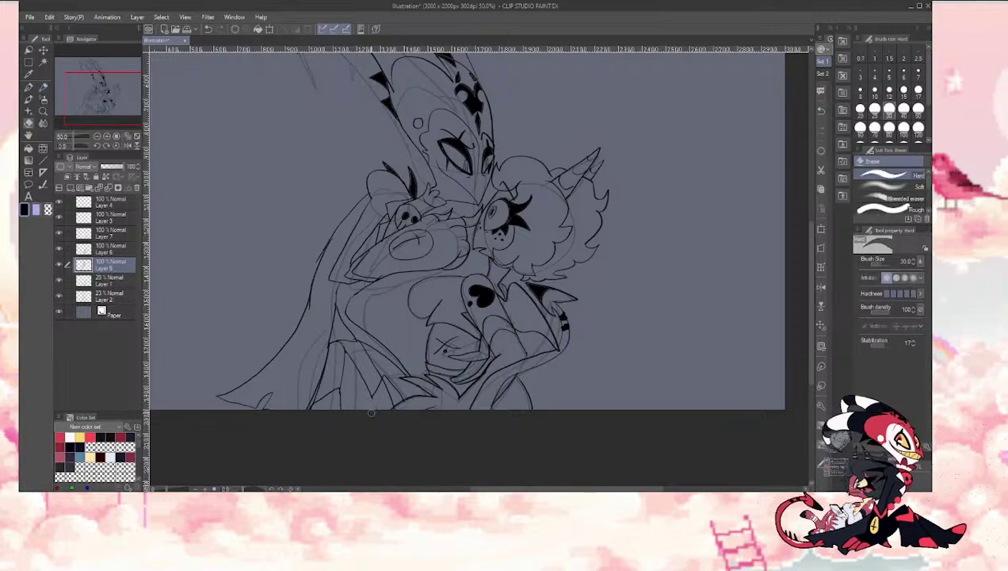
key(p)
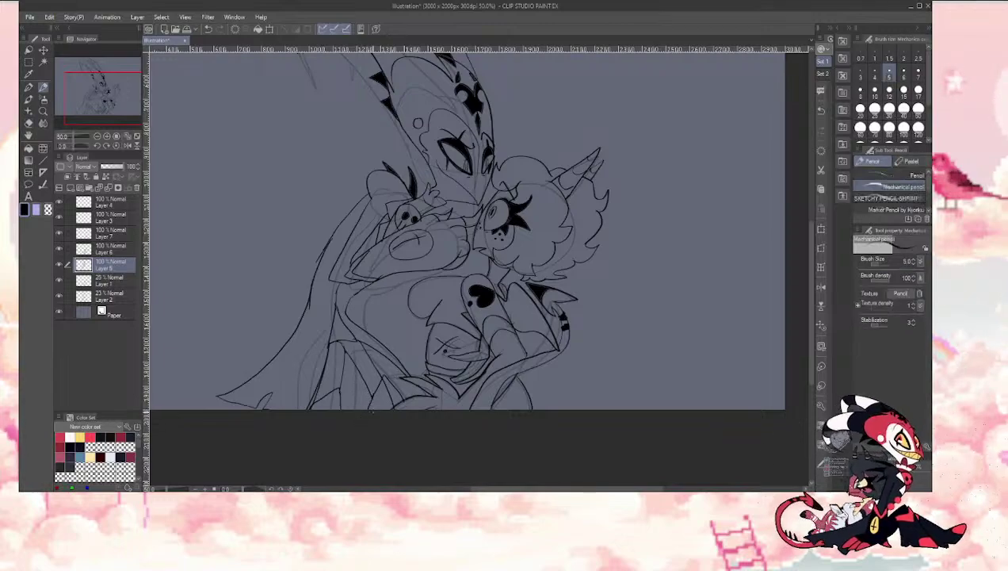
Step: Touch up the inner garment lines at the canvas edge on Layer 5 with the hard eraser at size 15 and the mechanical pencil
key(e)
key(p)
key(e)
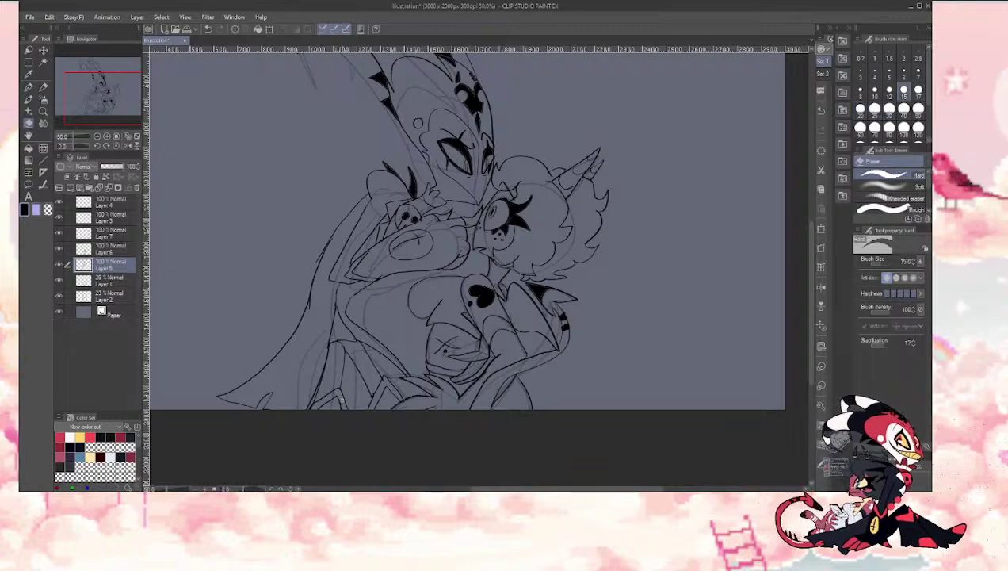
key(p)
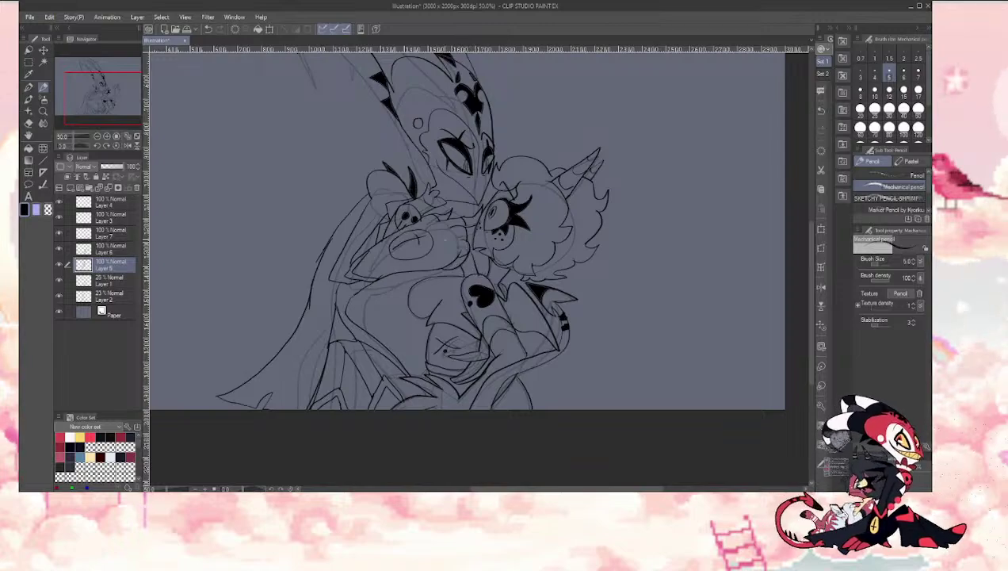
Step: Hide sketch Layers 1 and 2, and add a black-filled spike at the back of the taller character's raised arm on Layer 5
click(58, 279)
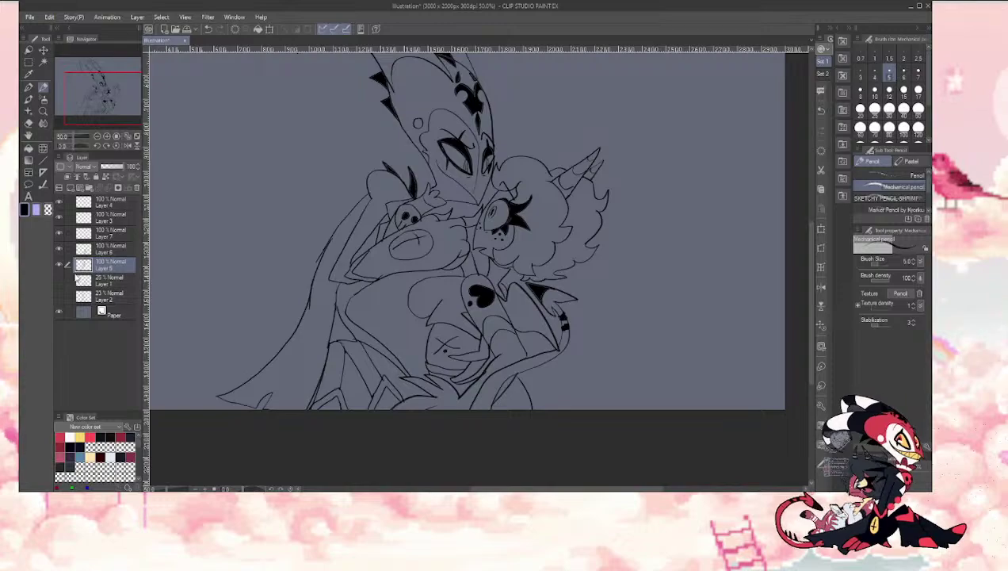
drag(94, 90, 110, 80)
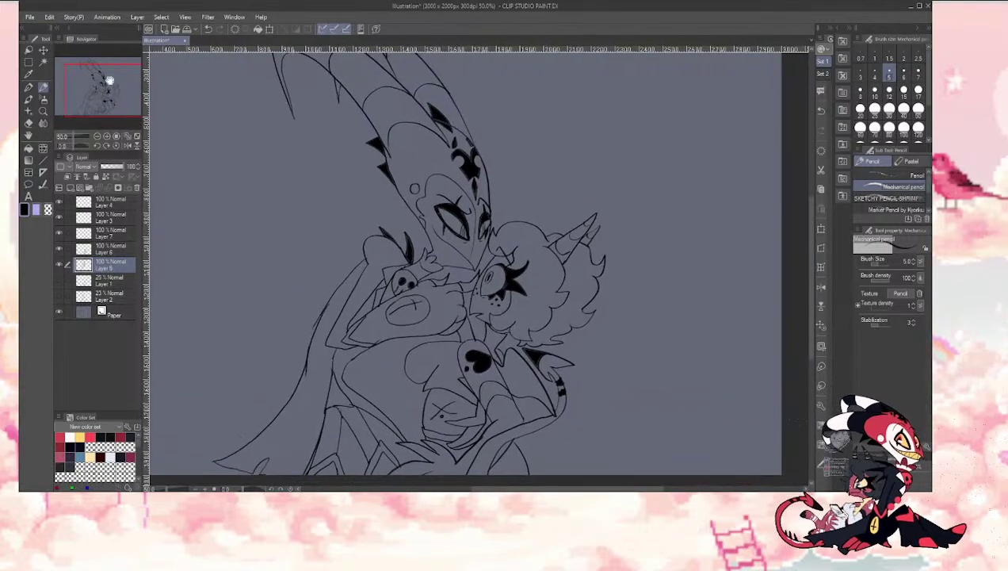
key(g)
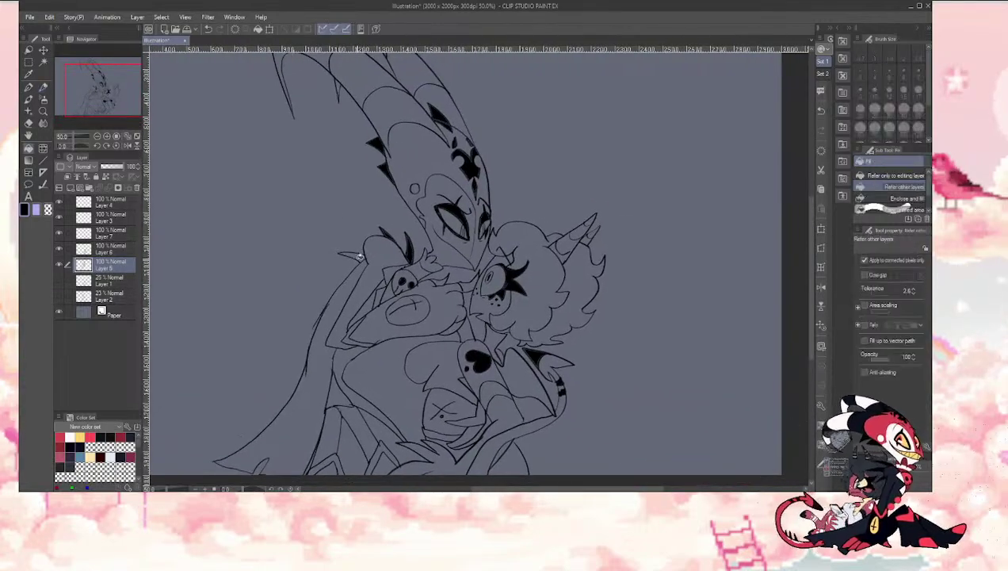
click(350, 255)
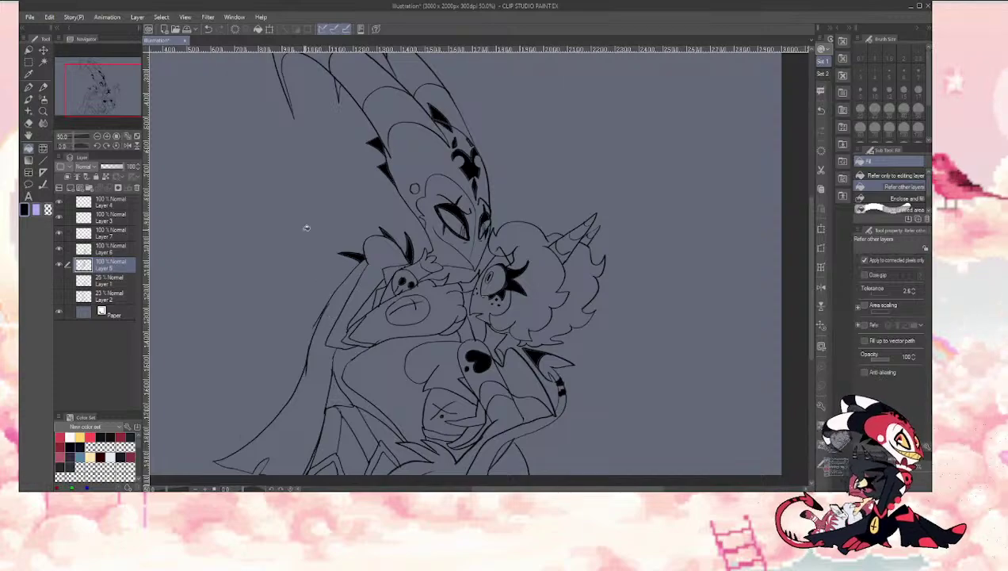
Step: Ink short fold marks and a small zigzag along the lower hem of the taller character's coat on Layer 5
drag(112, 106, 79, 107)
key(p)
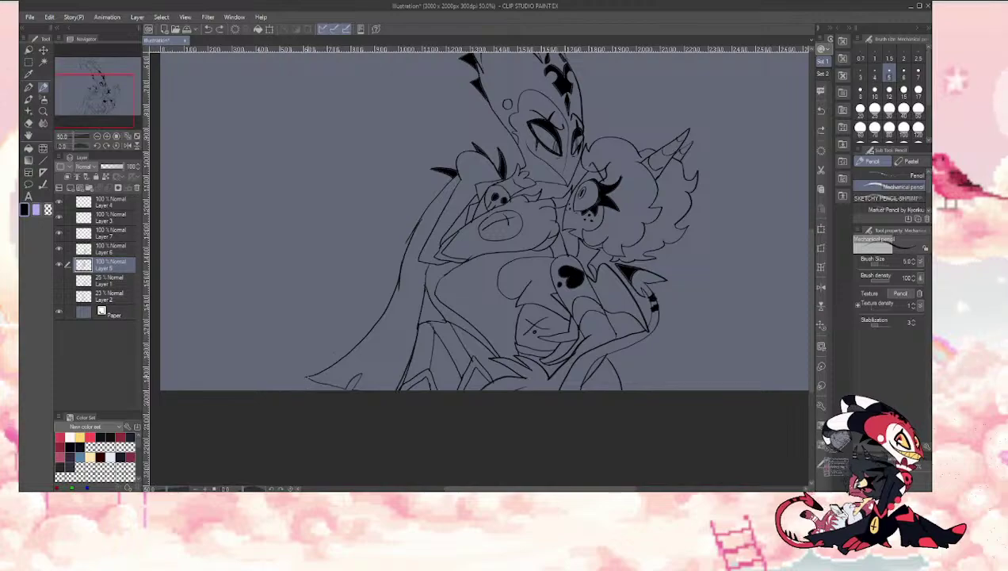
key(ctrl+z)
drag(380, 386, 388, 385)
drag(93, 105, 115, 99)
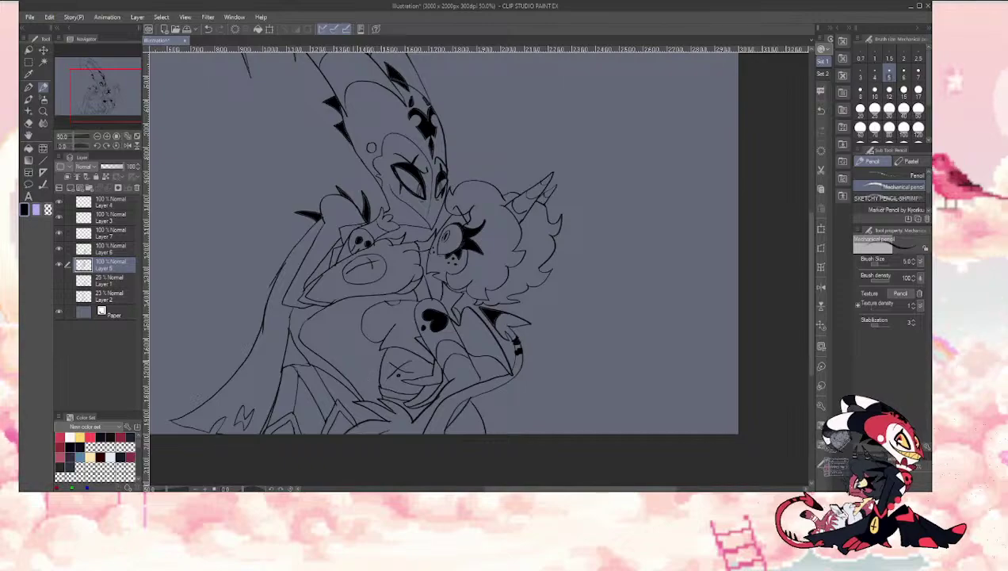
key(ctrl+z)
click(59, 251)
click(59, 250)
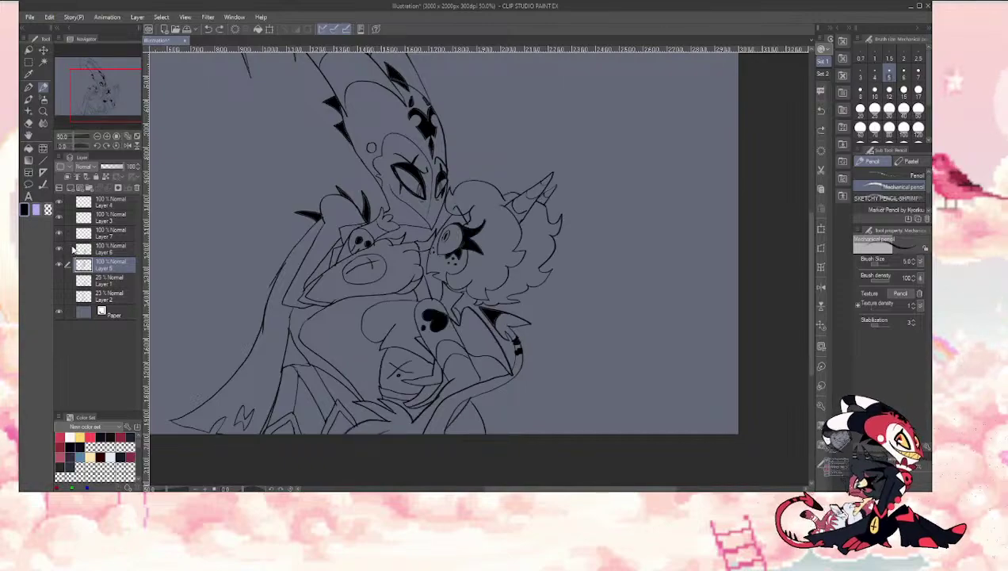
click(79, 249)
key(ctrl+t)
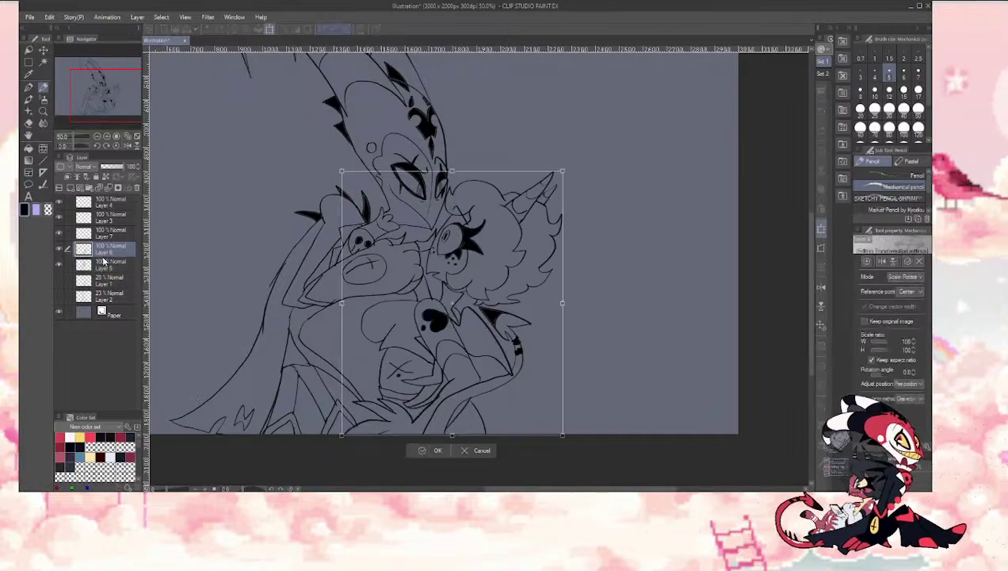
drag(341, 172, 312, 170)
drag(371, 230, 359, 223)
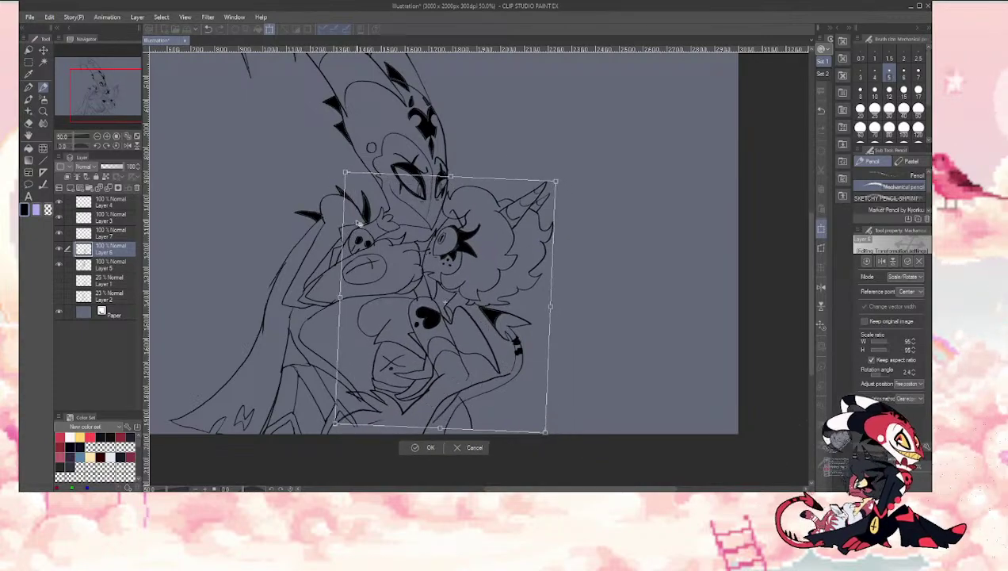
click(460, 452)
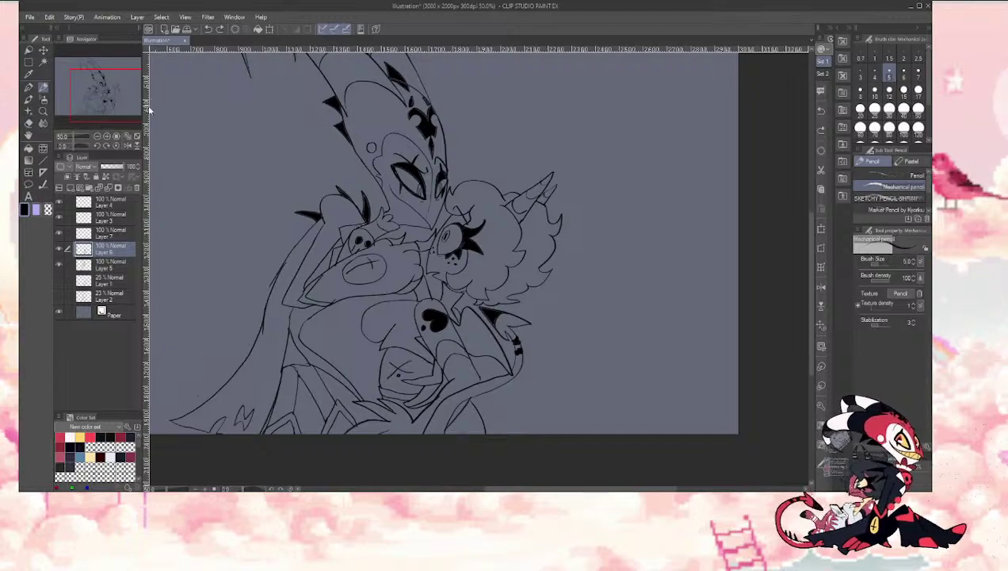
Step: Ink a long curved tail outline on Layer 6, sweeping from behind the coat down to the canvas edge
mouse_move(75, 97)
mouse_down()
mouse_move(69, 89)
mouse_move(70, 100)
mouse_up()
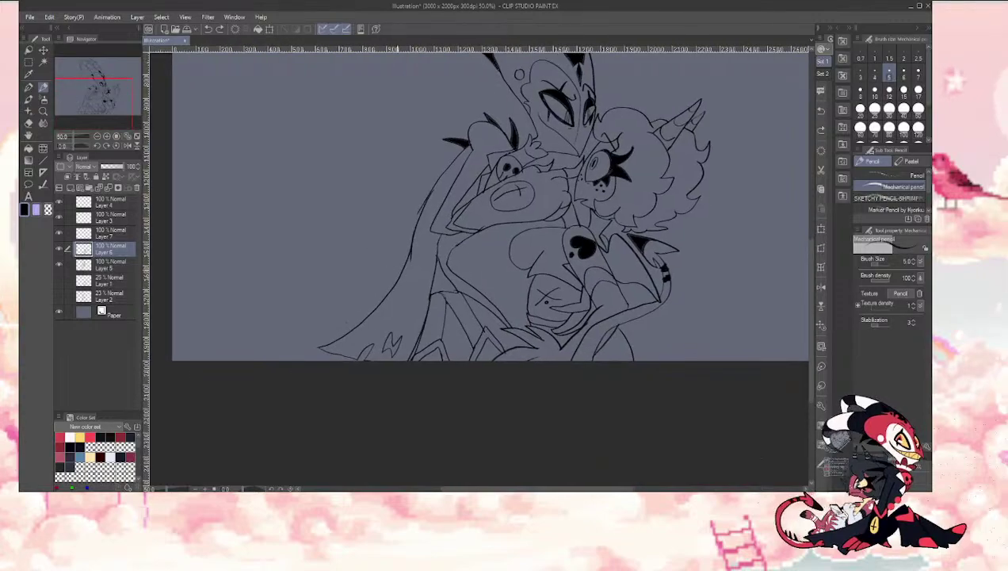
mouse_move(403, 262)
mouse_down()
mouse_move(277, 347)
mouse_move(273, 359)
mouse_move(287, 360)
mouse_up()
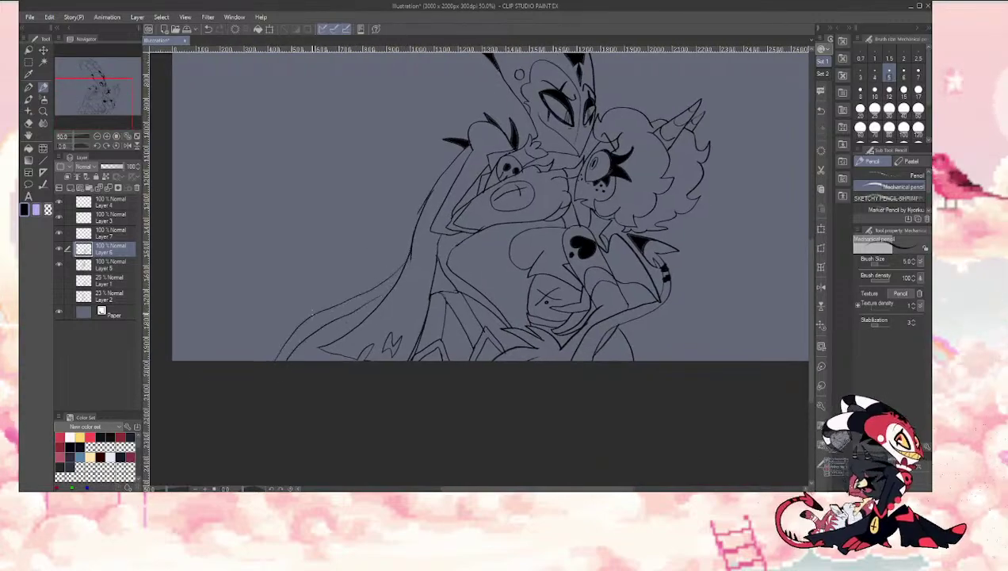
Step: Try out spike shapes on the outer side of the tail near the canvas edge
drag(289, 316, 294, 330)
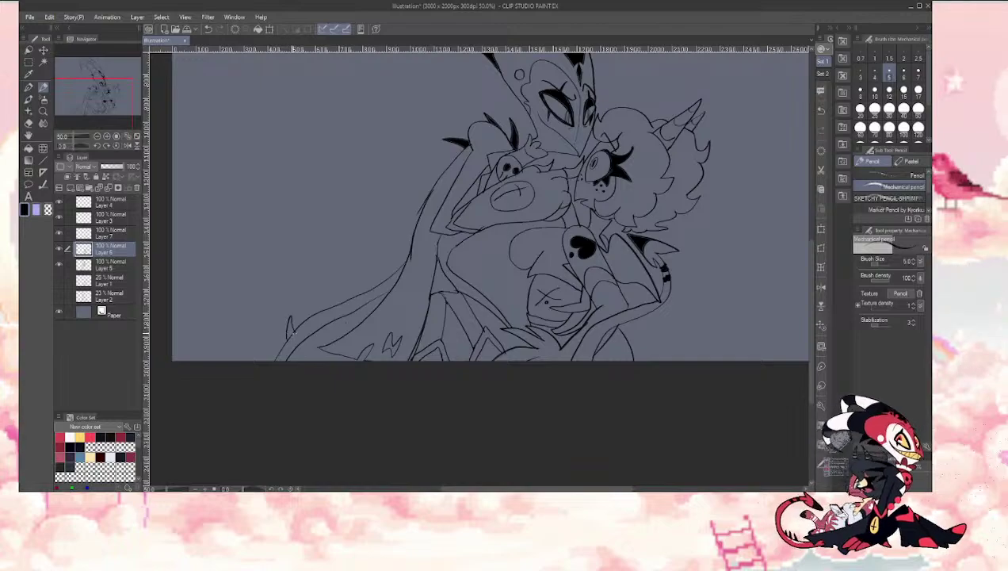
key(ctrl+z)
key(g)
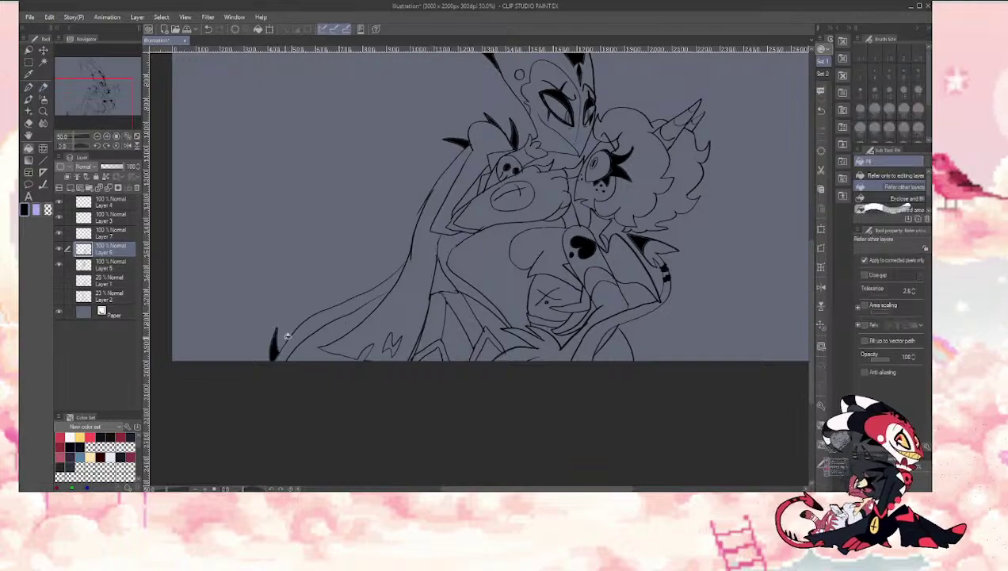
key(p)
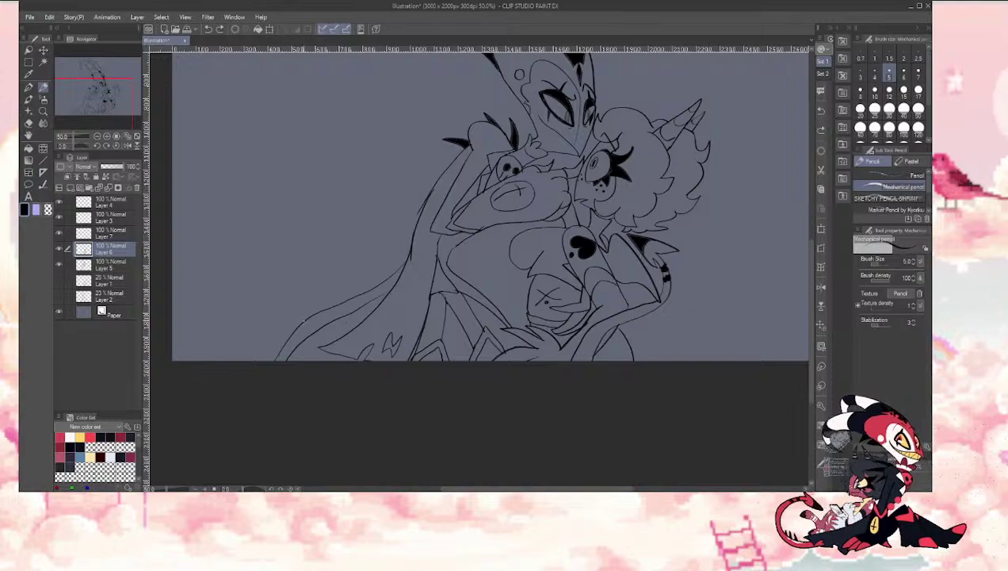
drag(272, 346, 261, 358)
key(ctrl+z)
key(ctrl+z)
Step: Add small black-filled spikes along the outer edge of the tail's lower end on Layer 6
key(g)
click(283, 339)
key(p)
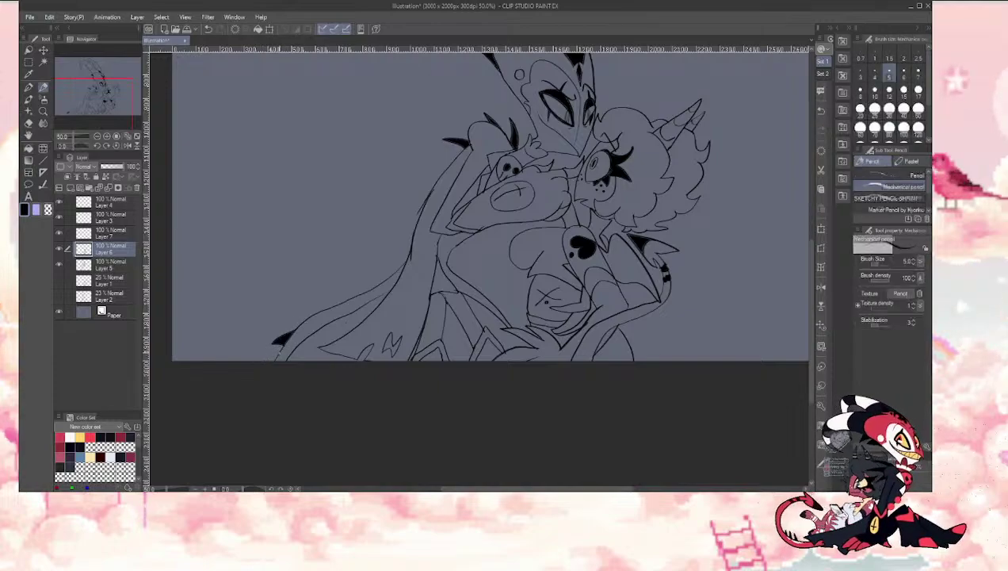
key(g)
key(p)
Step: Merge Layers 7, 6 and 5 into a single layer and lower its opacity to 25%
mouse_move(90, 96)
mouse_down()
mouse_move(115, 77)
mouse_move(96, 82)
mouse_move(91, 105)
mouse_up()
click(97, 137)
click(97, 137)
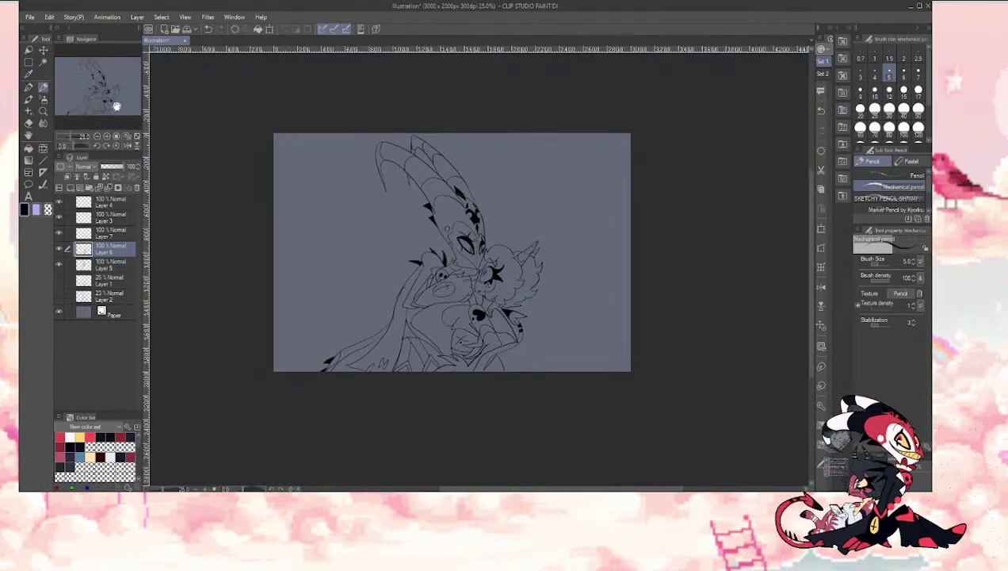
click(108, 188)
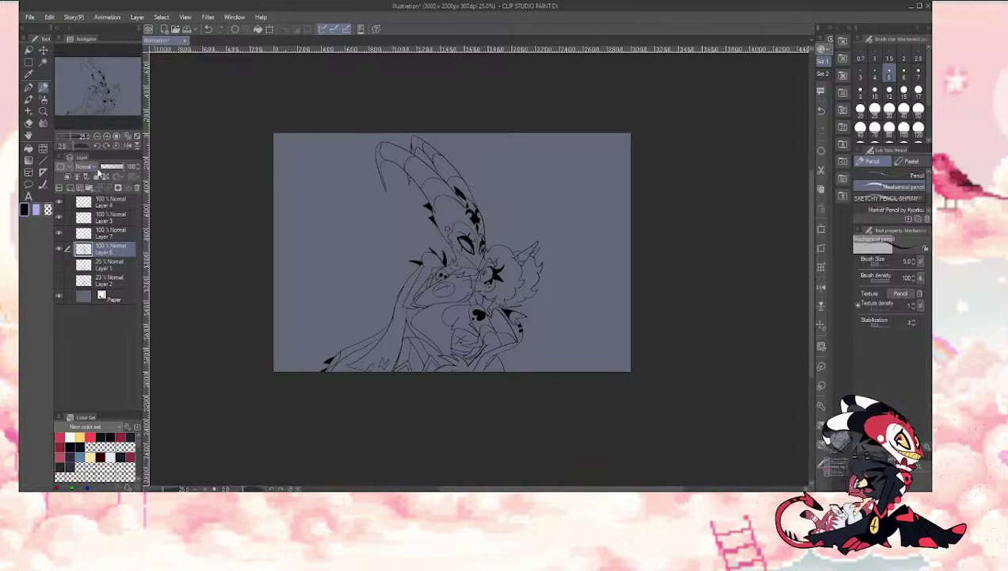
drag(104, 166, 124, 166)
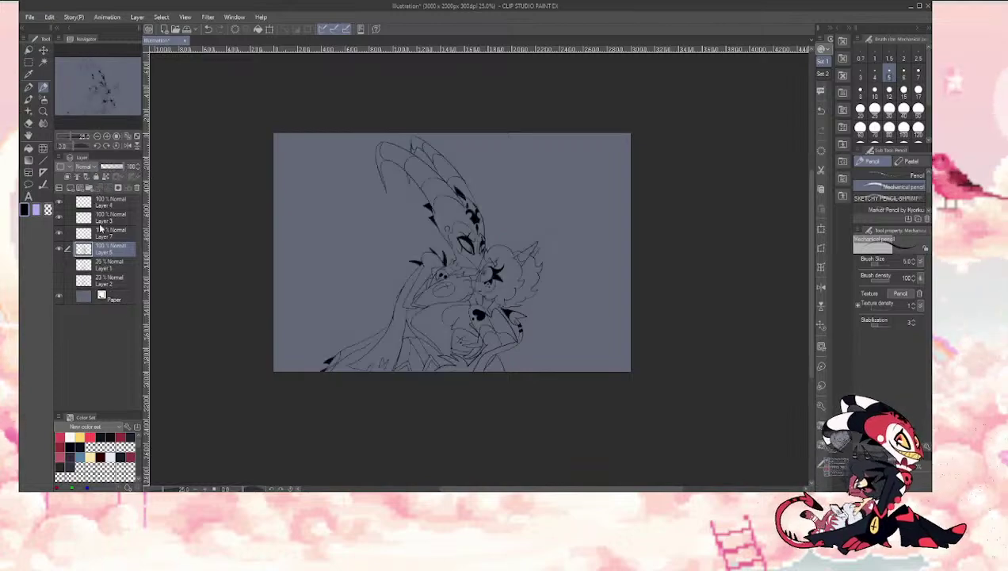
click(107, 188)
click(107, 167)
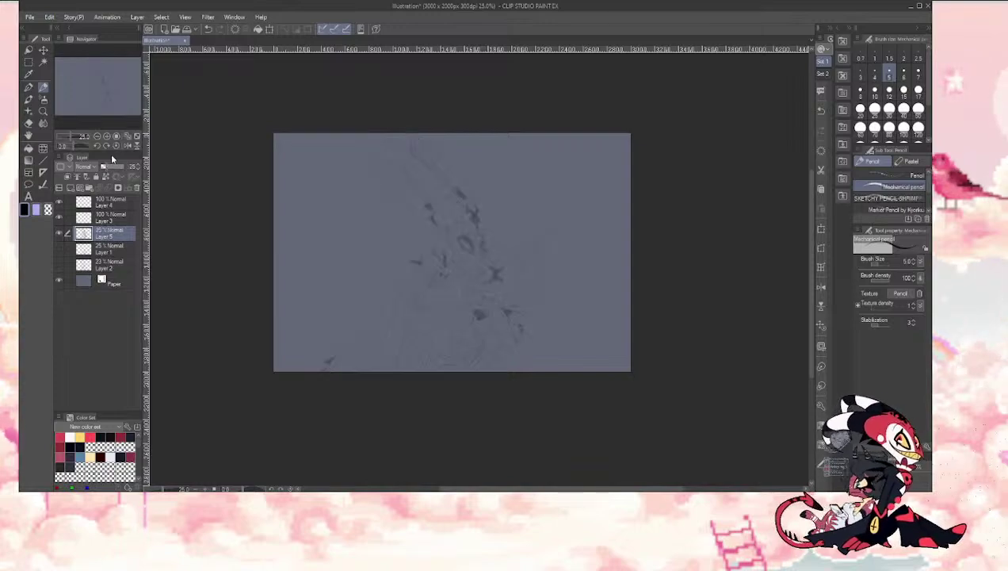
Step: Switch to the G-pen at size 12 and add two raster layers above the faded line art
click(106, 136)
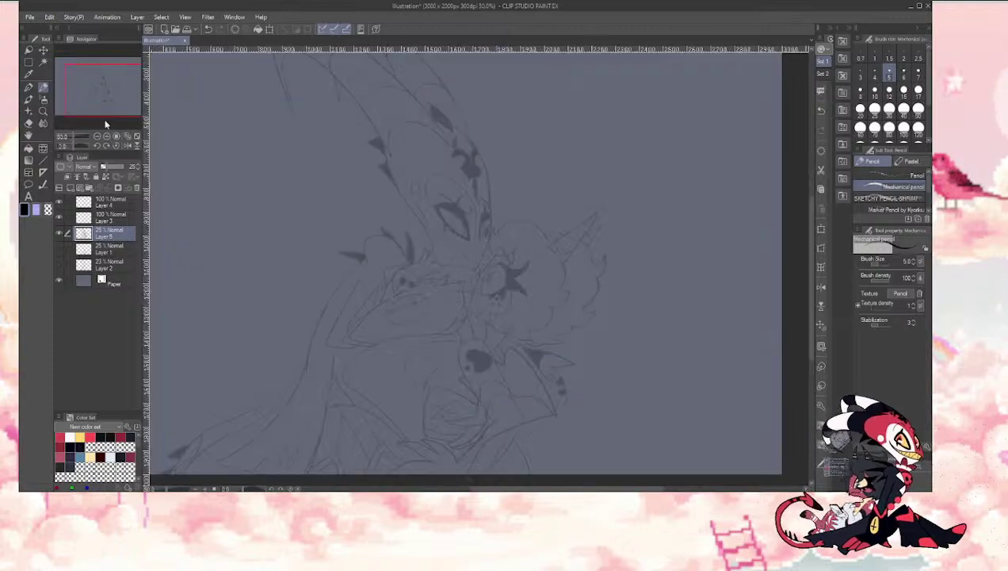
drag(91, 84, 108, 77)
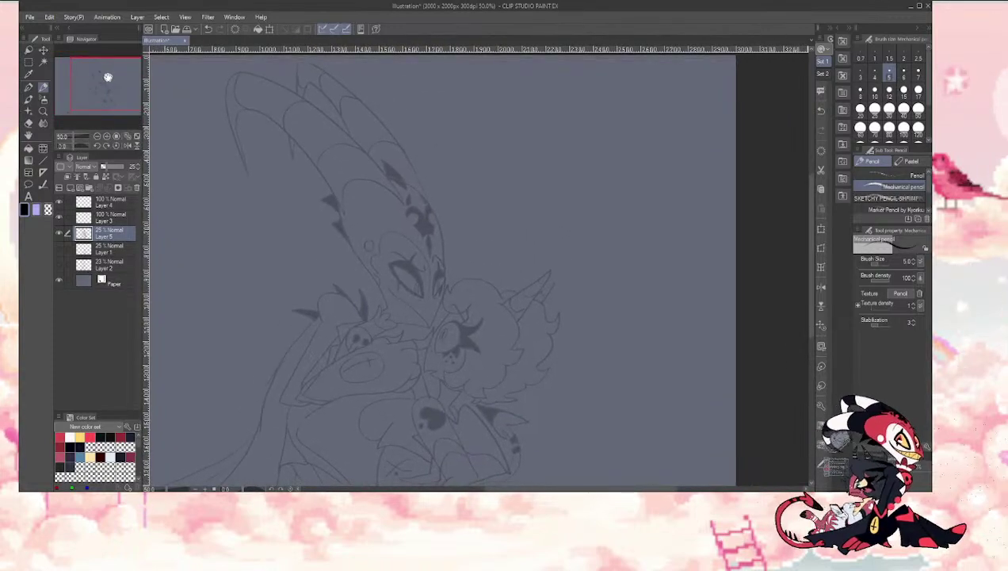
key(p)
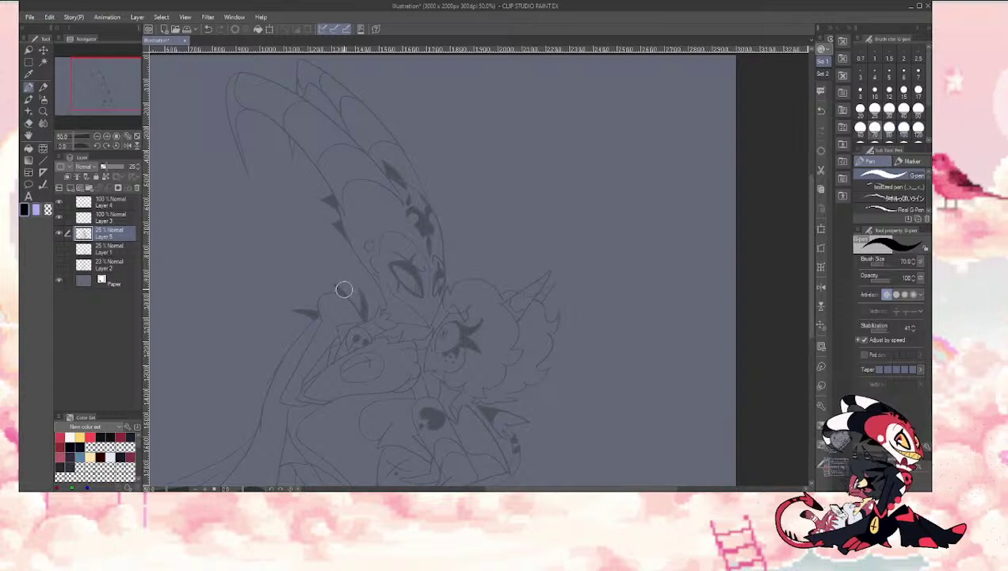
key(bracketleft)
key(bracketleft)
key(bracketleft)
key(bracketleft)
key(bracketleft)
key(bracketleft)
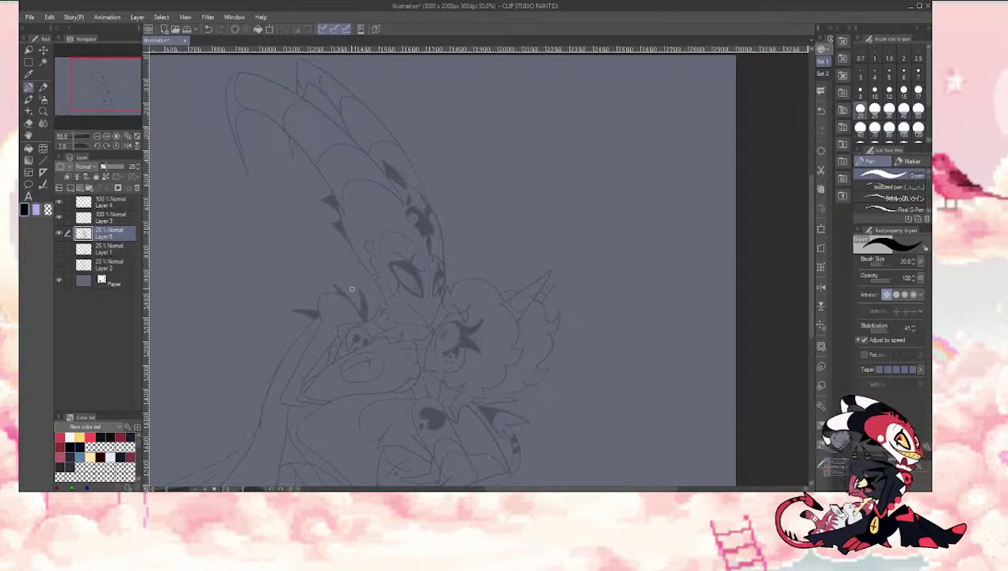
key(bracketleft)
key(bracketleft)
key(bracketleft)
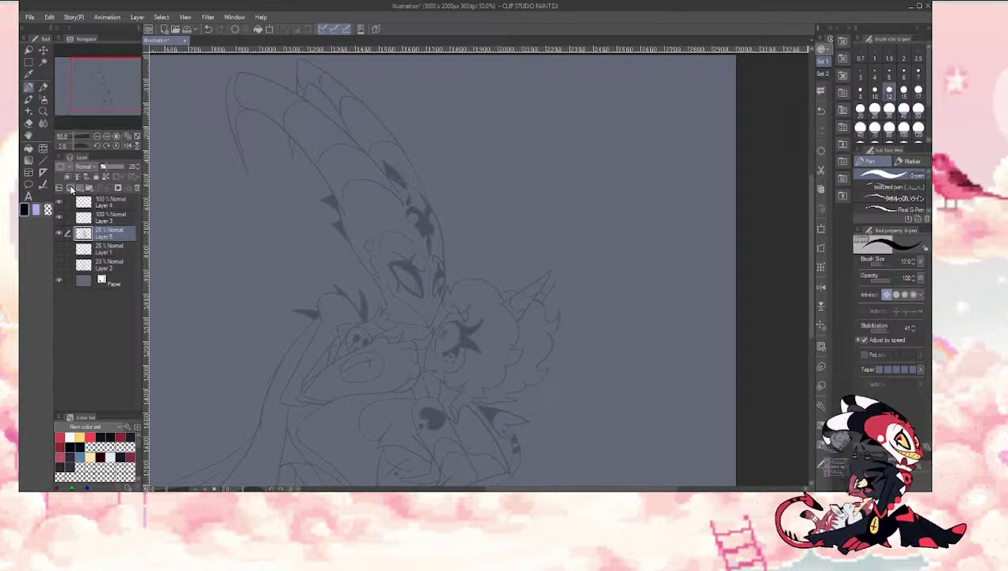
click(68, 187)
click(69, 187)
Step: Ink both brow lines of the taller character on Layer 7 with the G-pen at size 6
drag(93, 85, 86, 78)
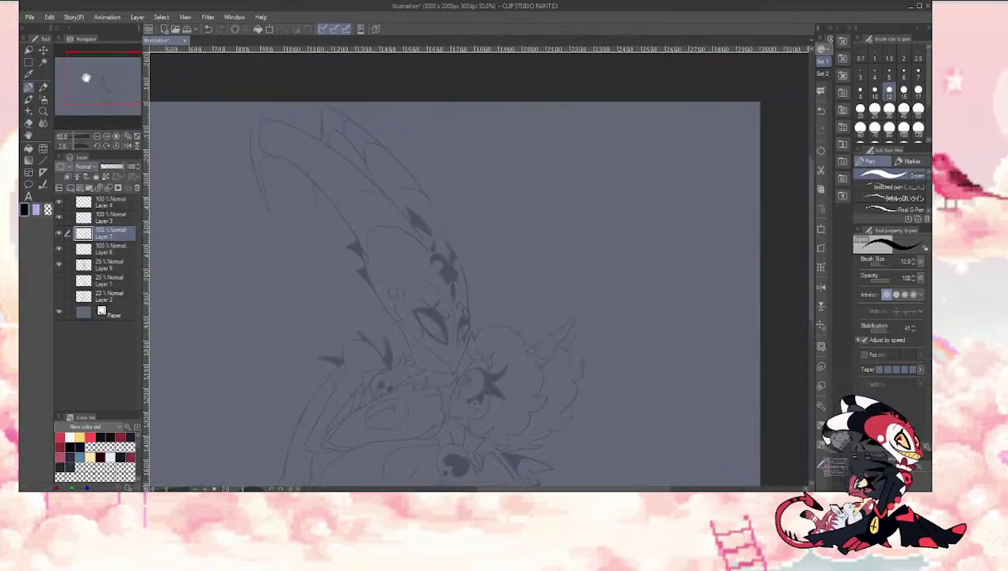
click(107, 136)
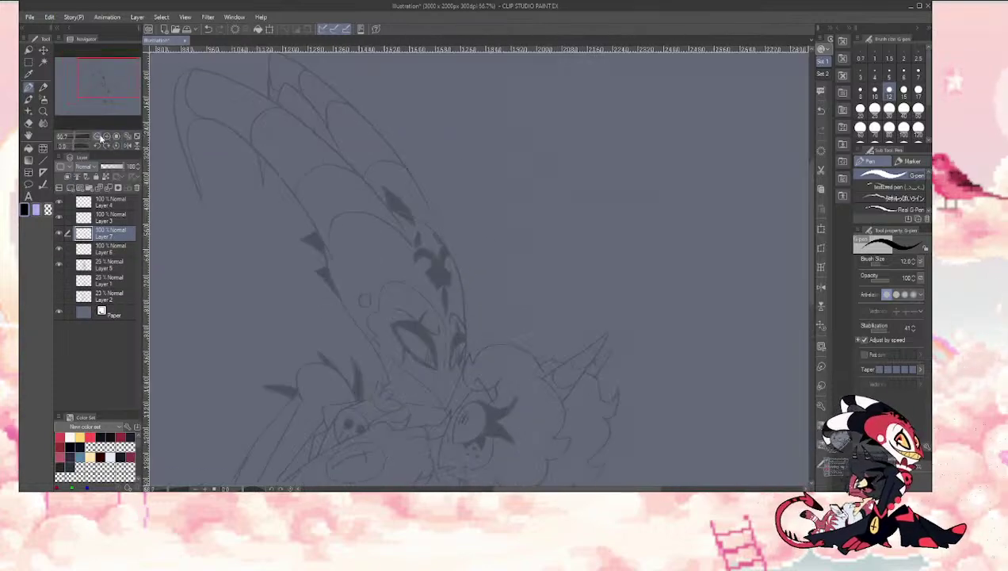
drag(96, 83, 114, 82)
key(bracketleft)
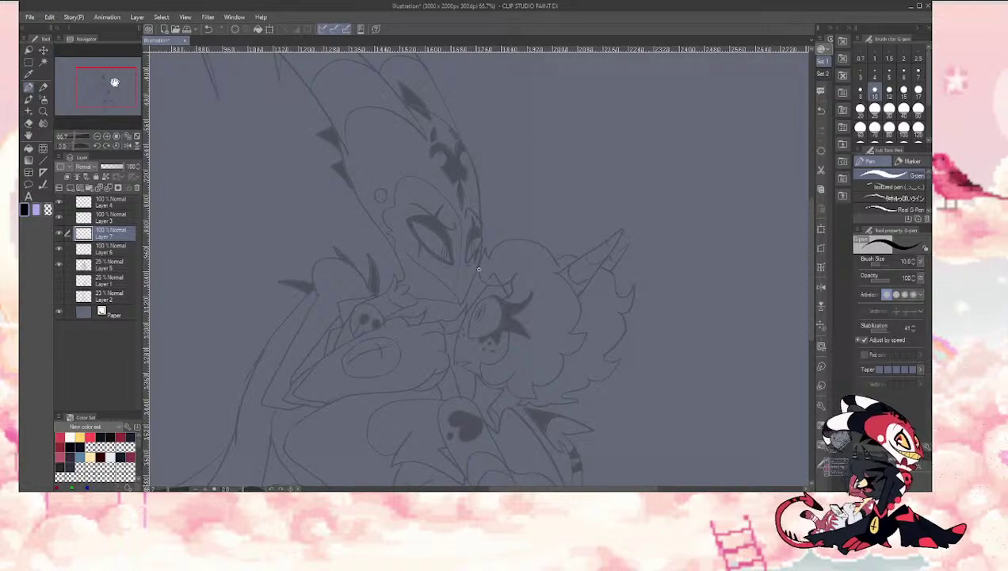
click(107, 137)
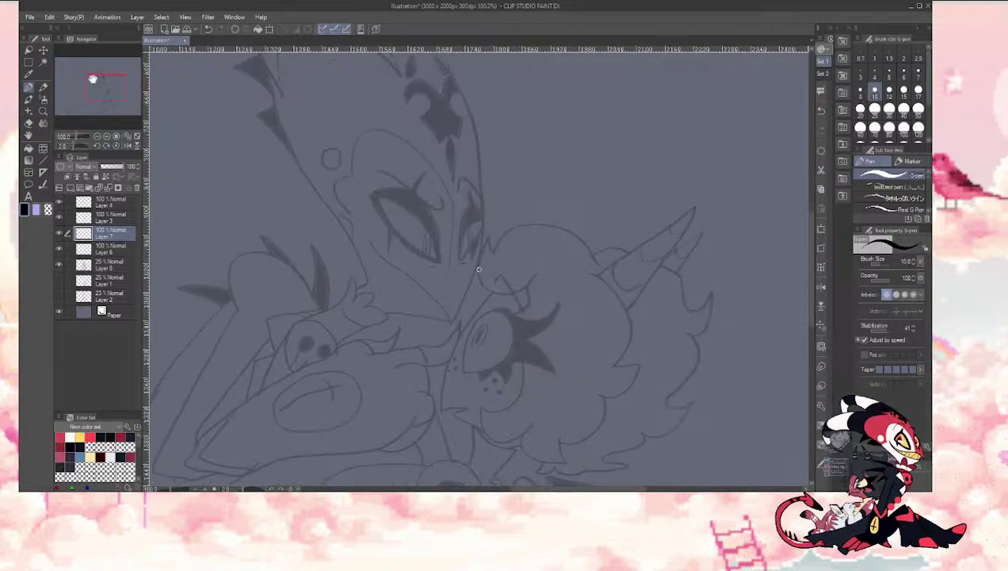
drag(93, 79, 99, 85)
key(bracketleft)
key(bracketleft)
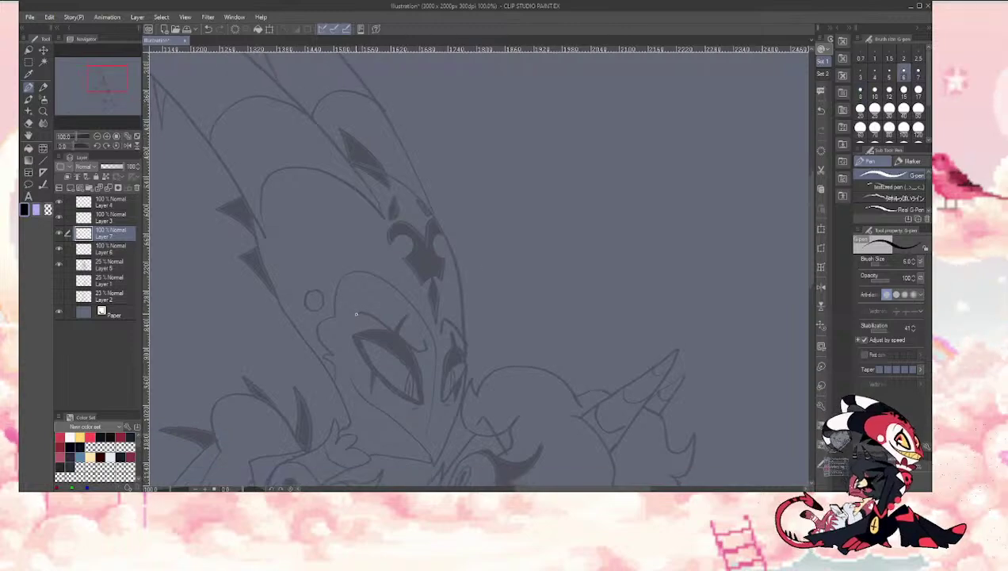
mouse_move(356, 313)
mouse_down()
mouse_move(423, 356)
mouse_move(453, 328)
mouse_move(469, 349)
mouse_up()
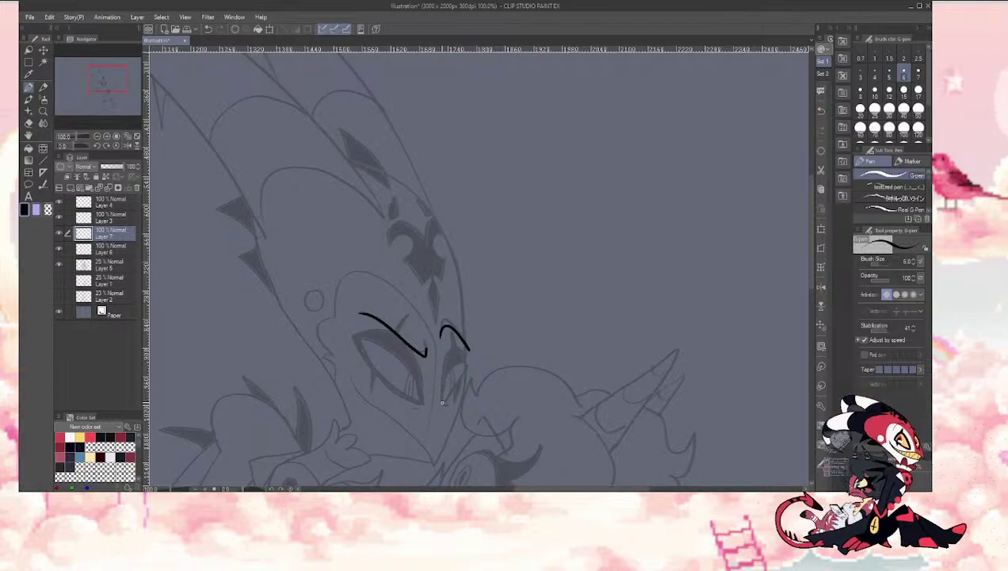
Step: Outline the taller character's far eye on Layer 7 and fill its upper lid area black
mouse_move(440, 396)
mouse_down()
mouse_move(441, 359)
mouse_move(456, 349)
mouse_move(467, 370)
mouse_move(442, 399)
mouse_up()
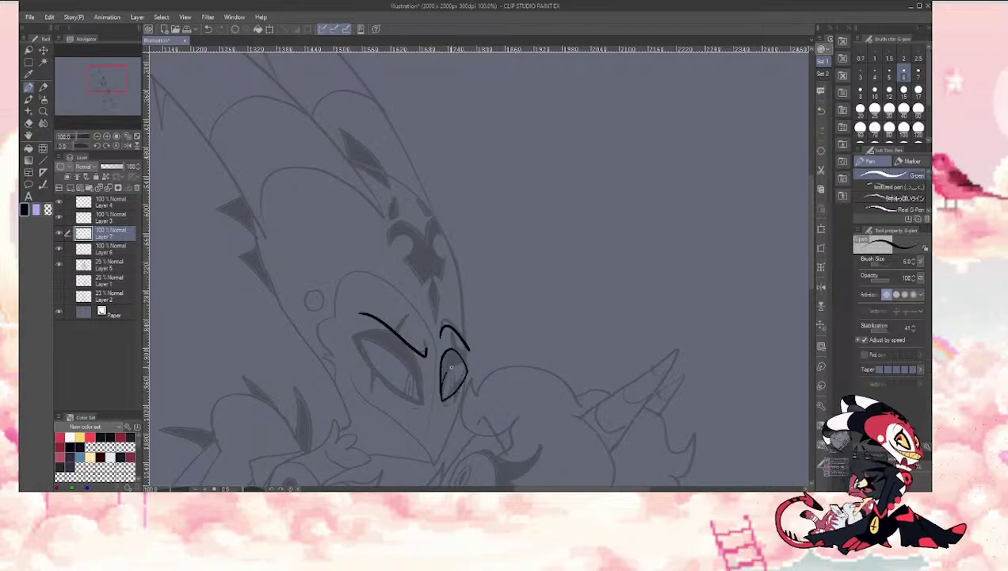
key(g)
click(454, 369)
key(p)
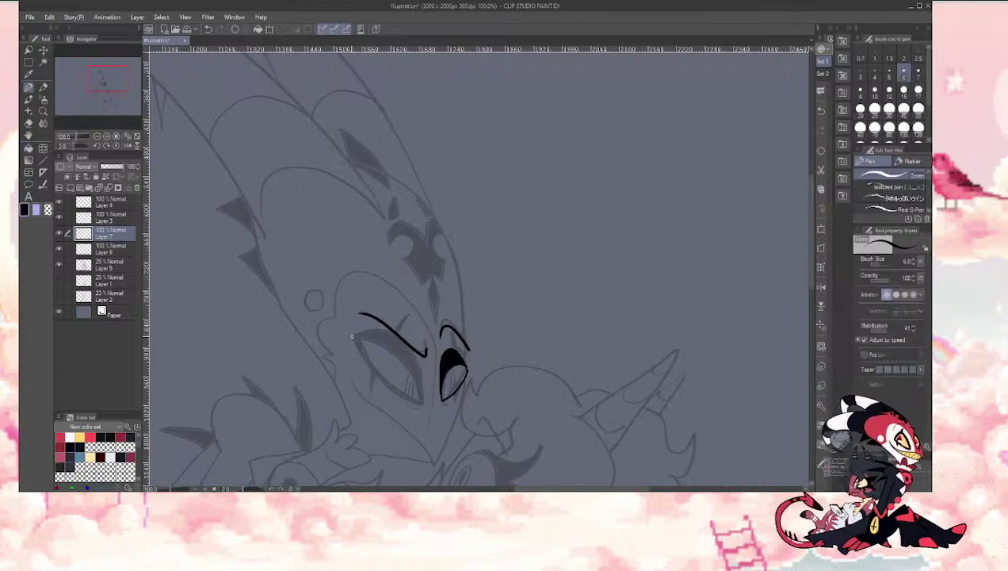
Step: Outline the taller character's near eye on Layer 7 with an inner contour and fill the band between the outlines black
mouse_move(352, 336)
mouse_down()
mouse_move(378, 376)
mouse_move(427, 406)
mouse_move(403, 339)
mouse_up()
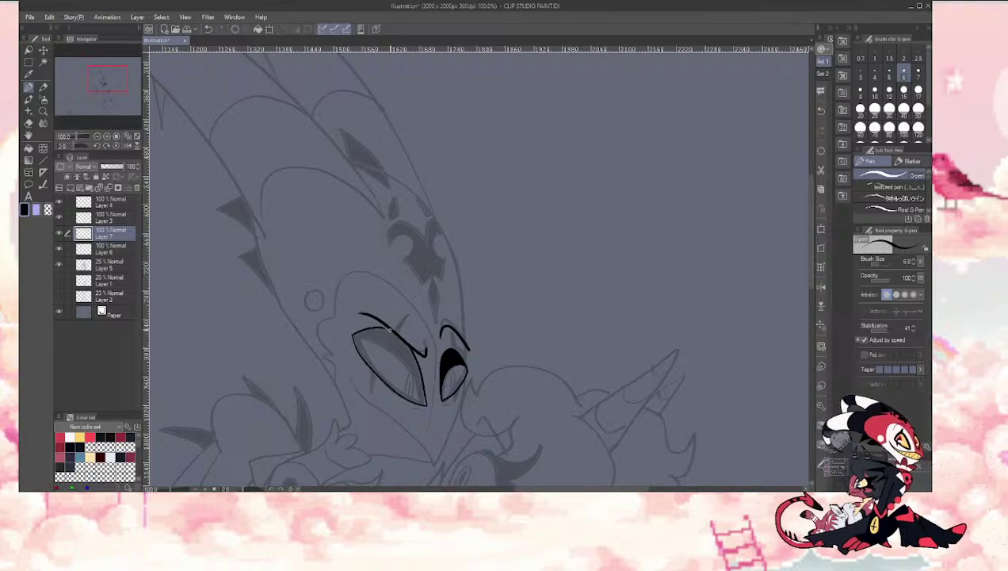
drag(354, 336, 399, 356)
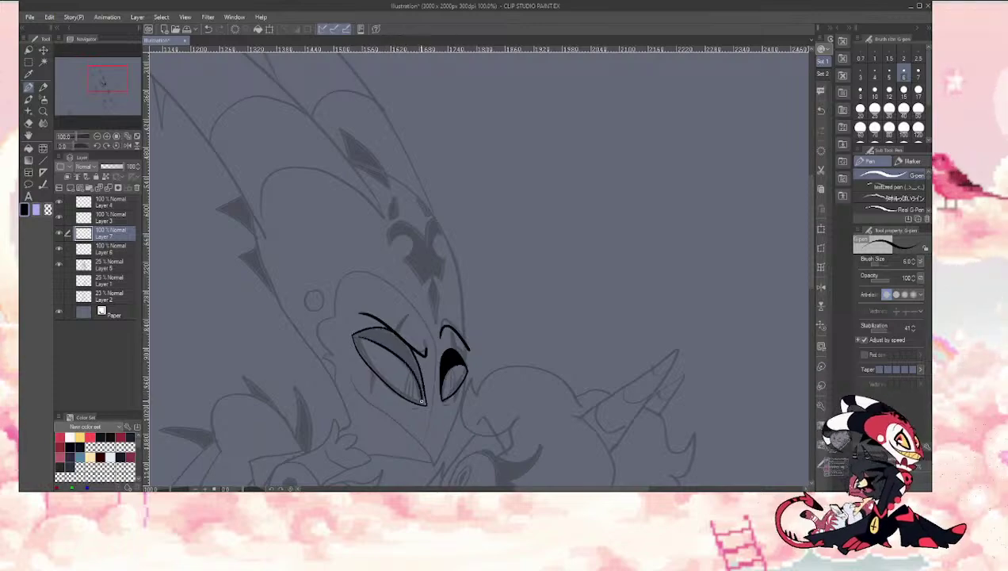
drag(423, 402, 388, 377)
key(g)
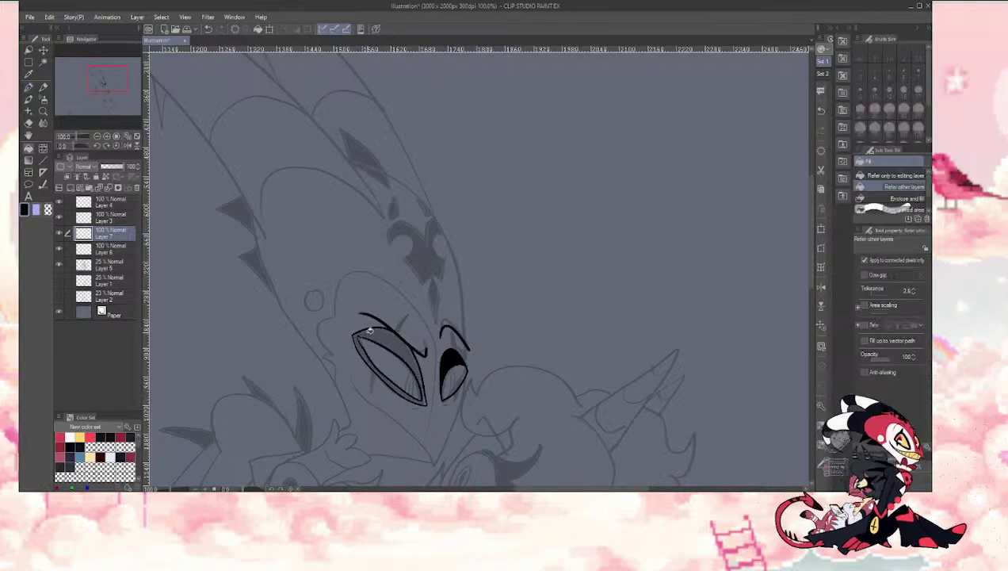
click(367, 336)
Step: Ink the slit pupils in both of the taller character's eyes and select the inner areas of both eyes
key(p)
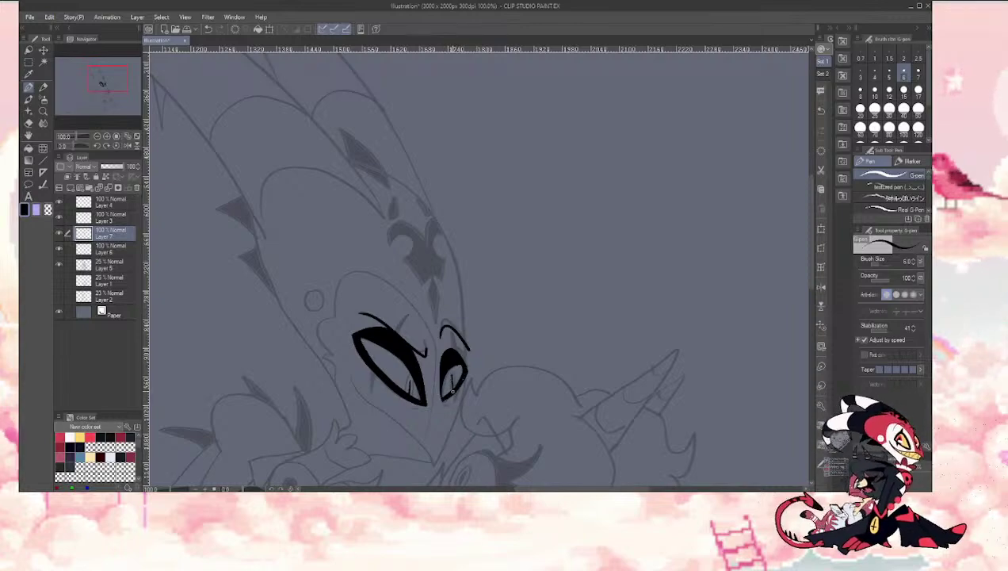
key(w)
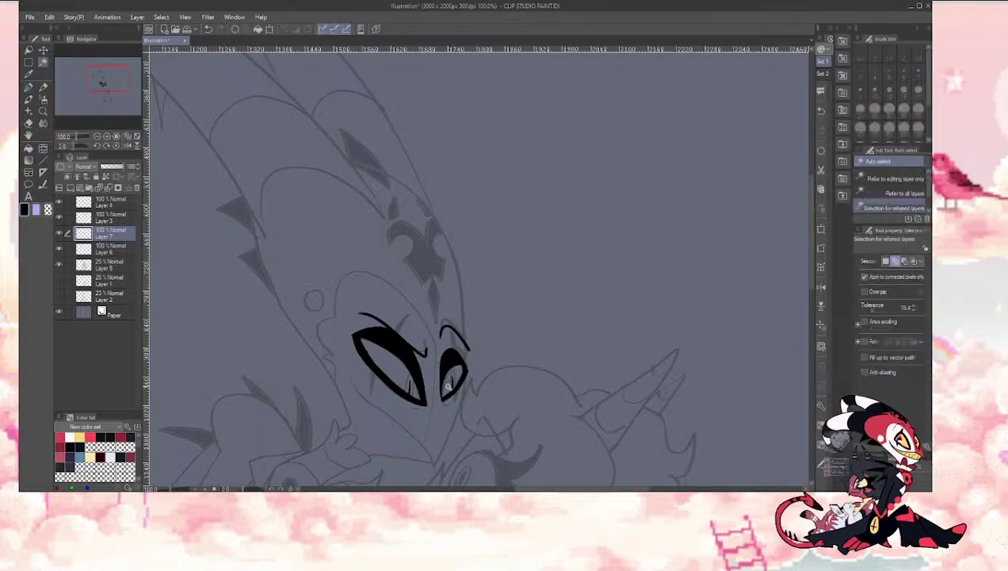
click(396, 374)
click(397, 374)
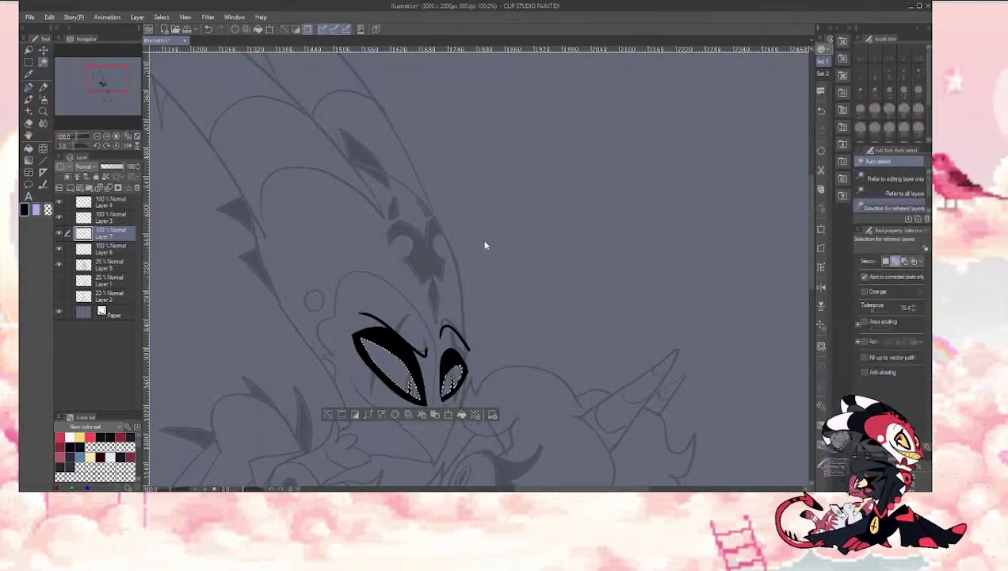
Step: Paint a red iris around the far eye's pupil inside the selection with the G-pen at size 4
key(g)
key(i)
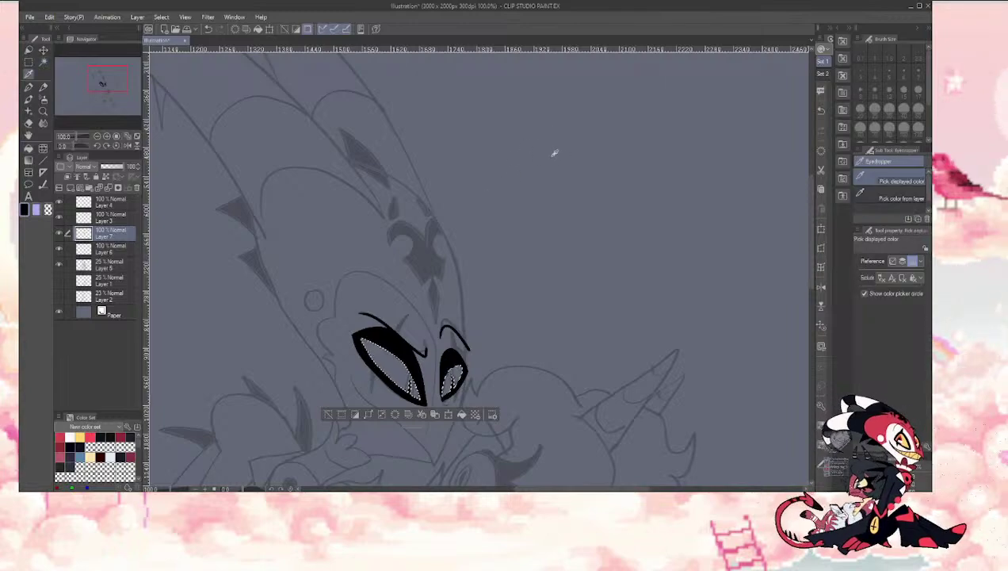
click(553, 152)
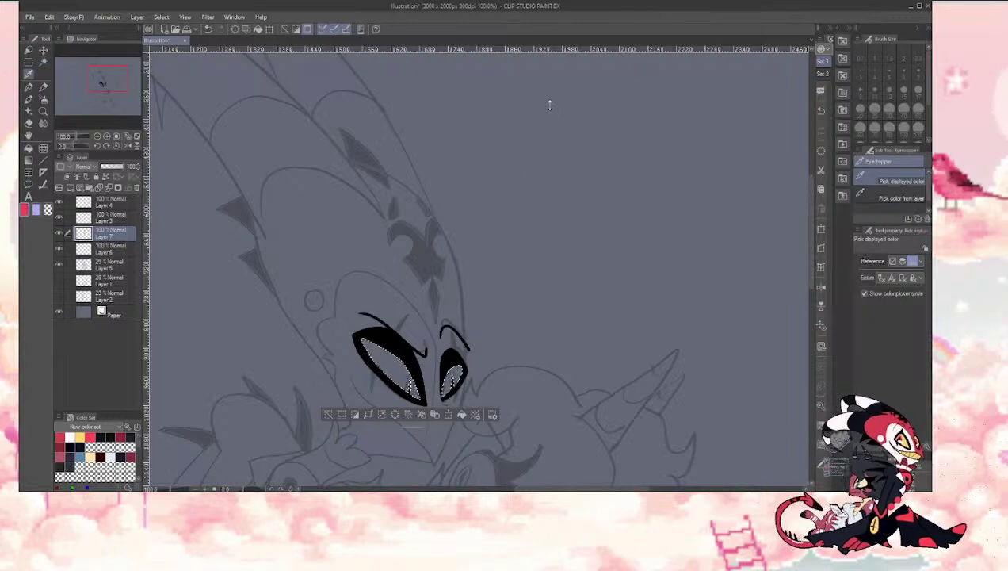
drag(92, 83, 92, 83)
key(p)
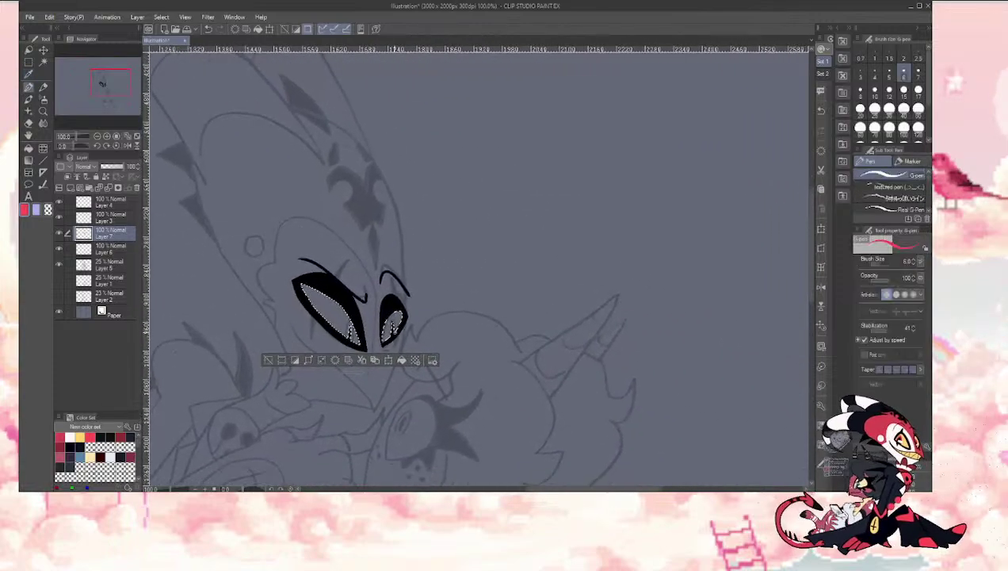
key(bracketleft)
key(bracketleft)
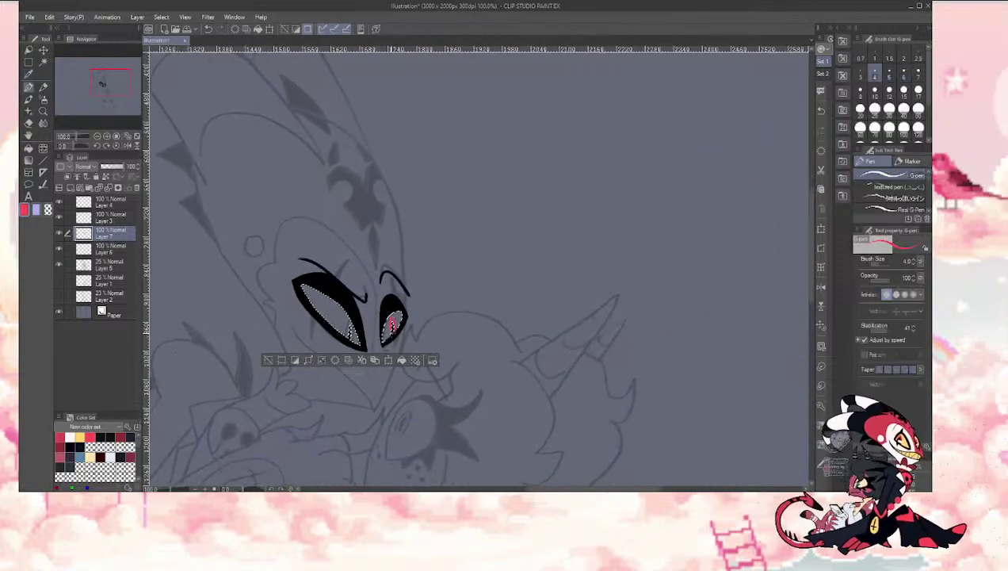
key(g)
Step: Outline and fill the near eye's iris in red, and clear the selection
click(106, 136)
drag(106, 78, 101, 83)
key(p)
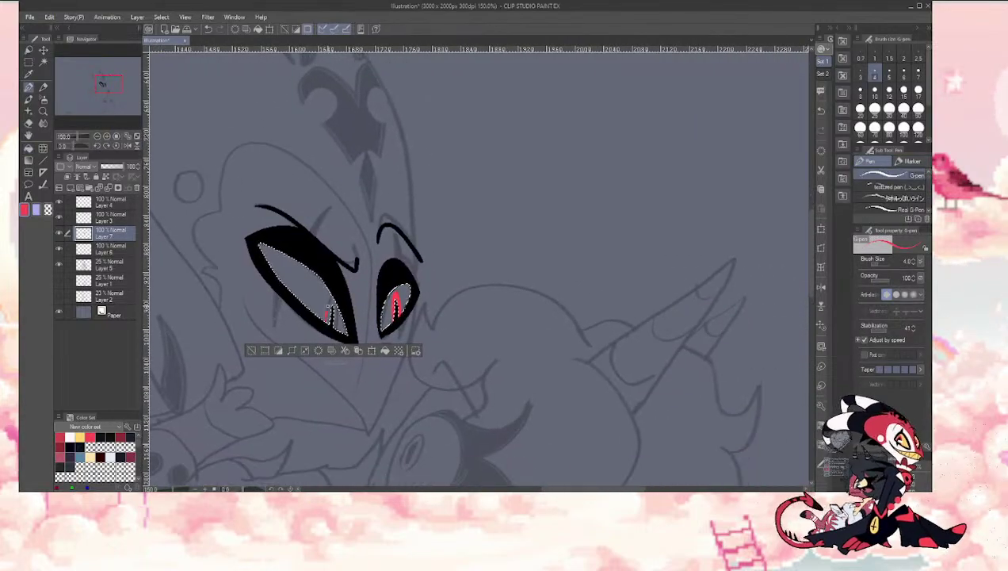
key(g)
key(ctrl+d)
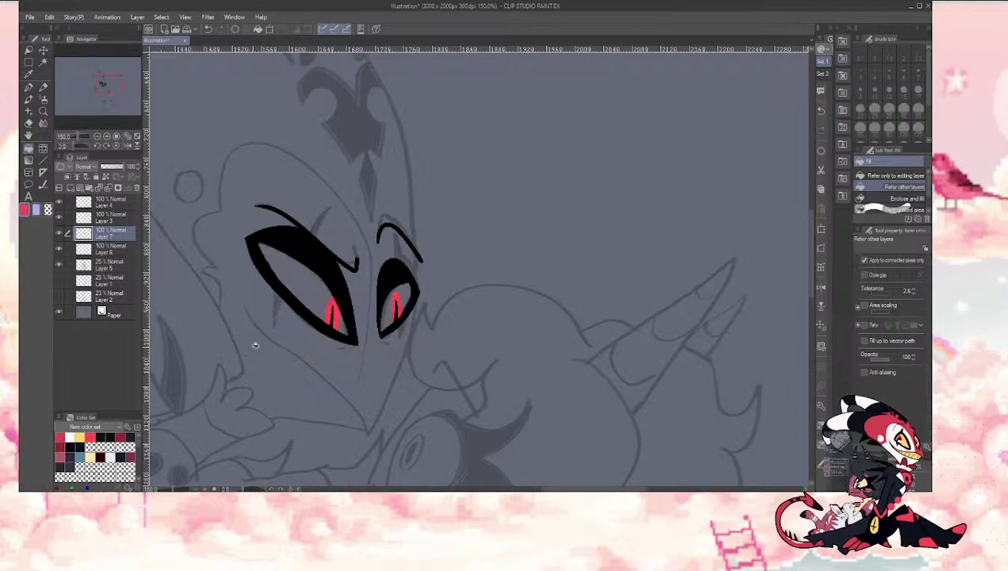
Step: Ink the short marks under both eyes, the upper spikes, and the near eye's lower spike in black with the G-pen at size 4
key(p)
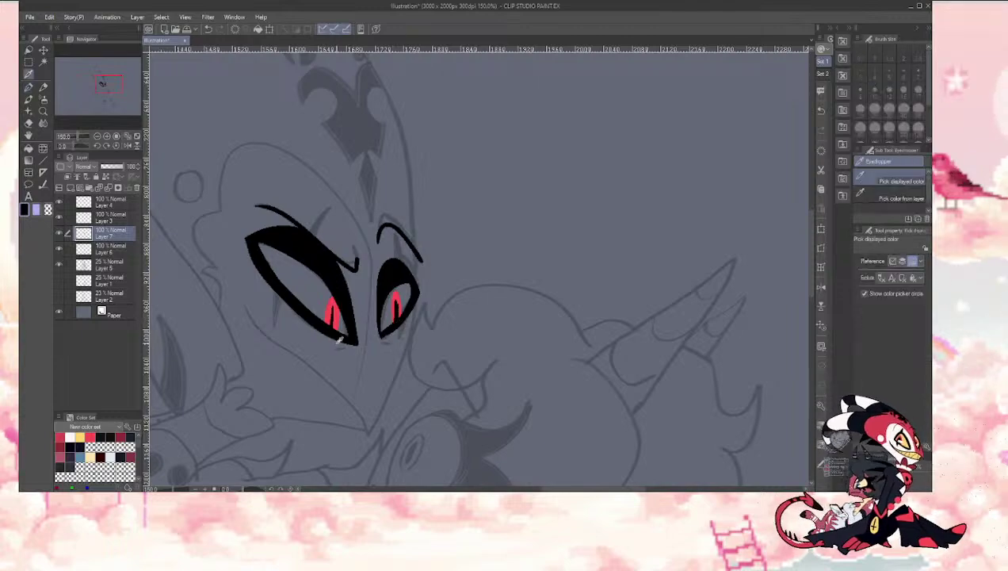
drag(348, 347, 334, 348)
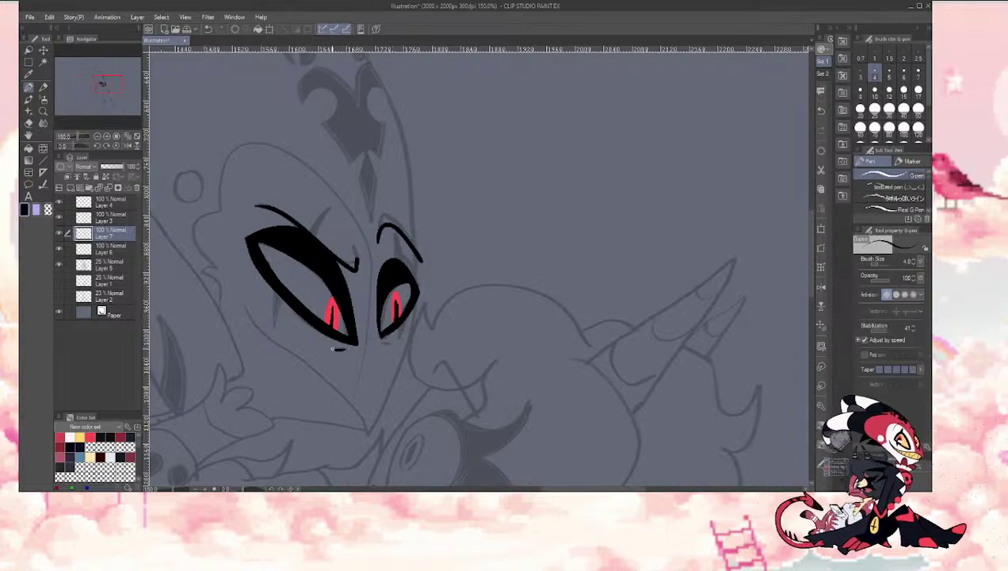
drag(385, 340, 396, 341)
drag(313, 232, 328, 198)
drag(381, 227, 395, 260)
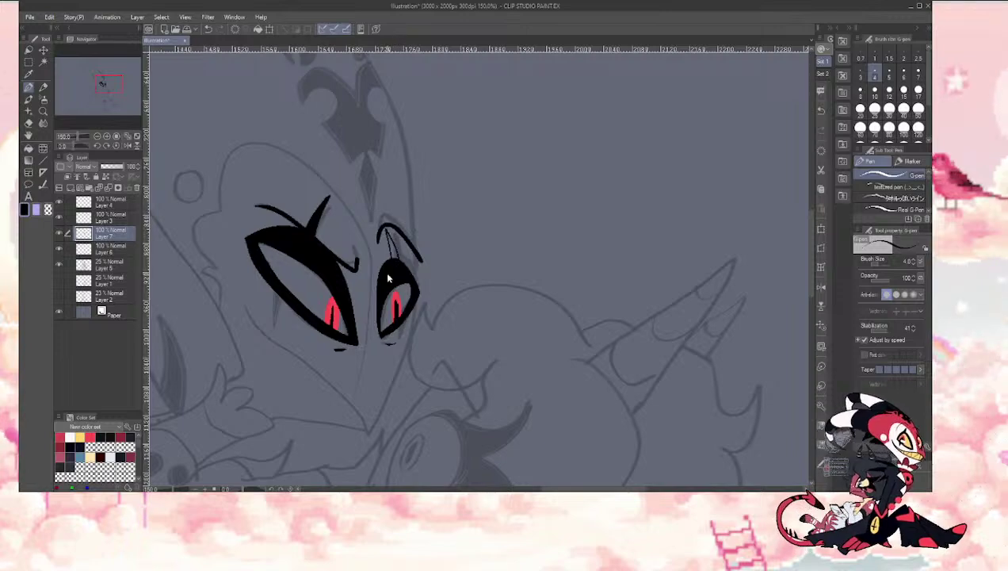
key(ctrl+z)
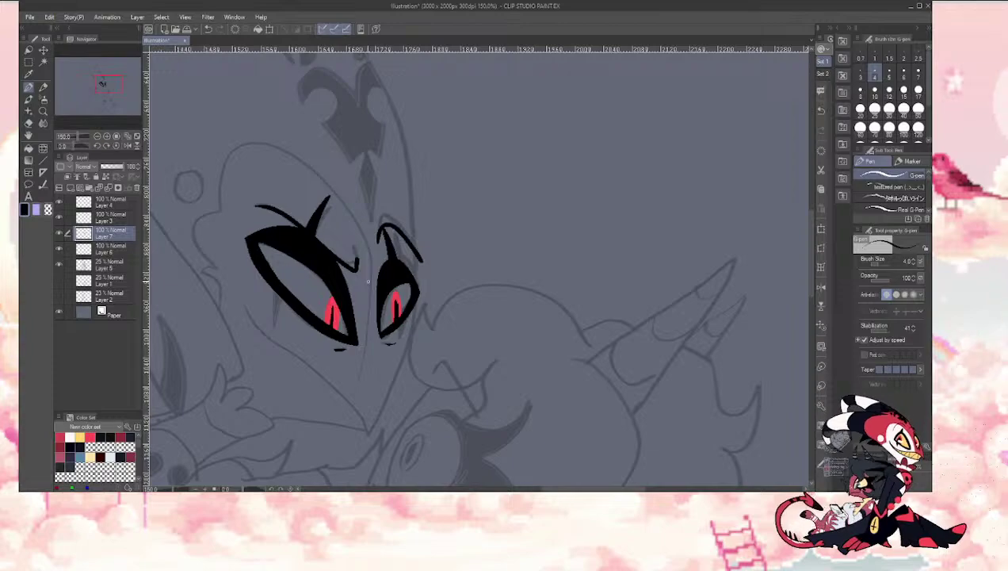
drag(89, 99, 114, 83)
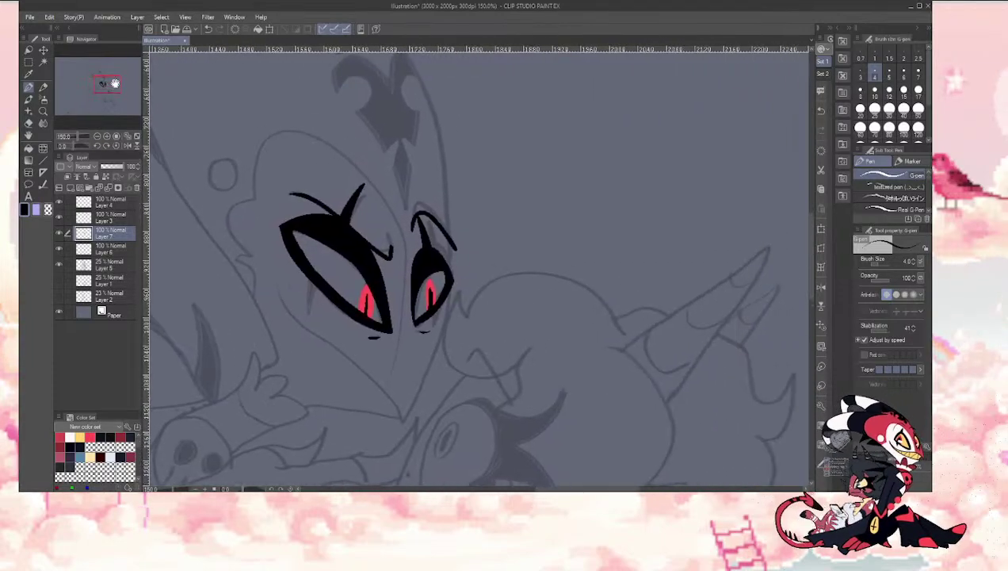
mouse_move(307, 286)
mouse_down()
mouse_move(309, 313)
mouse_move(311, 301)
mouse_up()
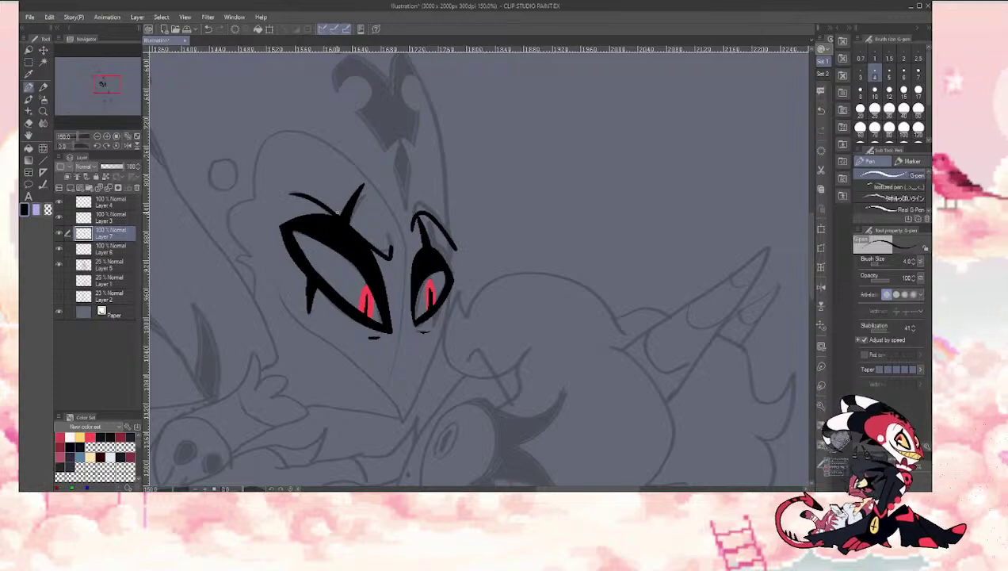
Step: Ink the taller character's pointed lower face outline with the G-pen at size 5 and add two fangs along it
click(97, 137)
drag(98, 85, 101, 86)
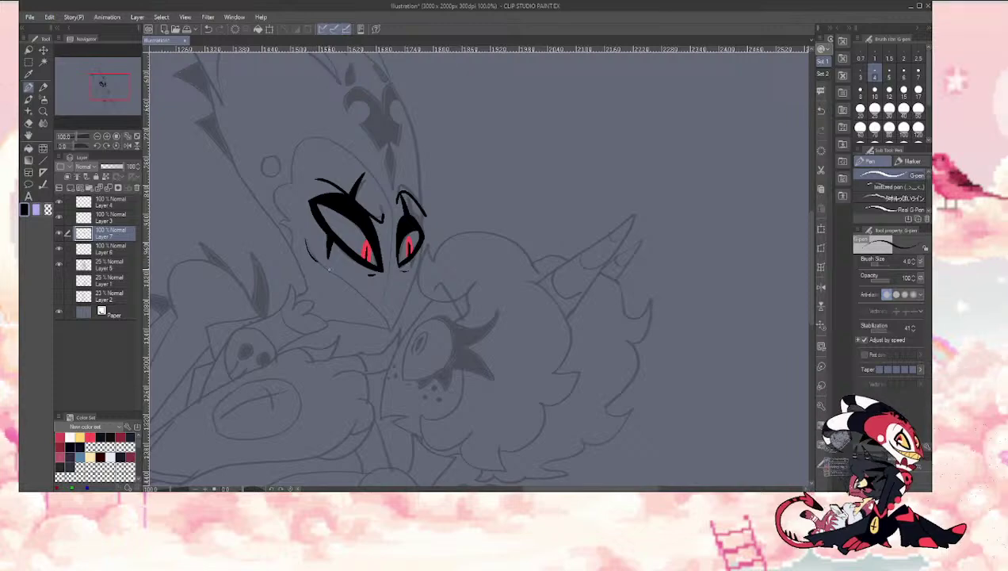
mouse_move(329, 269)
mouse_down()
mouse_move(358, 287)
mouse_move(390, 333)
mouse_move(420, 261)
mouse_move(394, 330)
mouse_move(349, 276)
mouse_move(309, 257)
mouse_move(303, 230)
mouse_move(310, 255)
mouse_move(388, 329)
mouse_move(402, 296)
mouse_up()
key(ctrl+z)
click(903, 73)
key(ctrl+z)
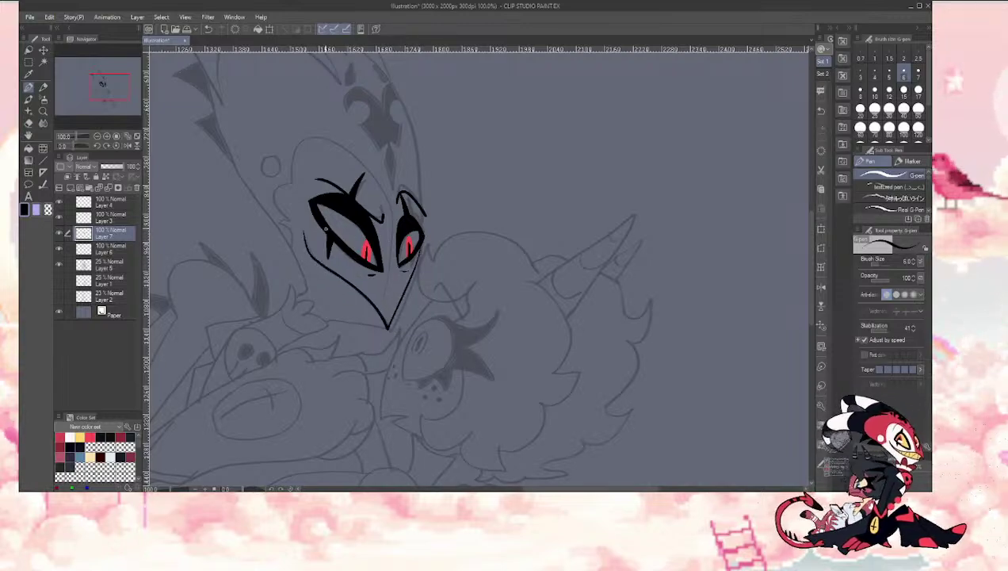
key(ctrl+z)
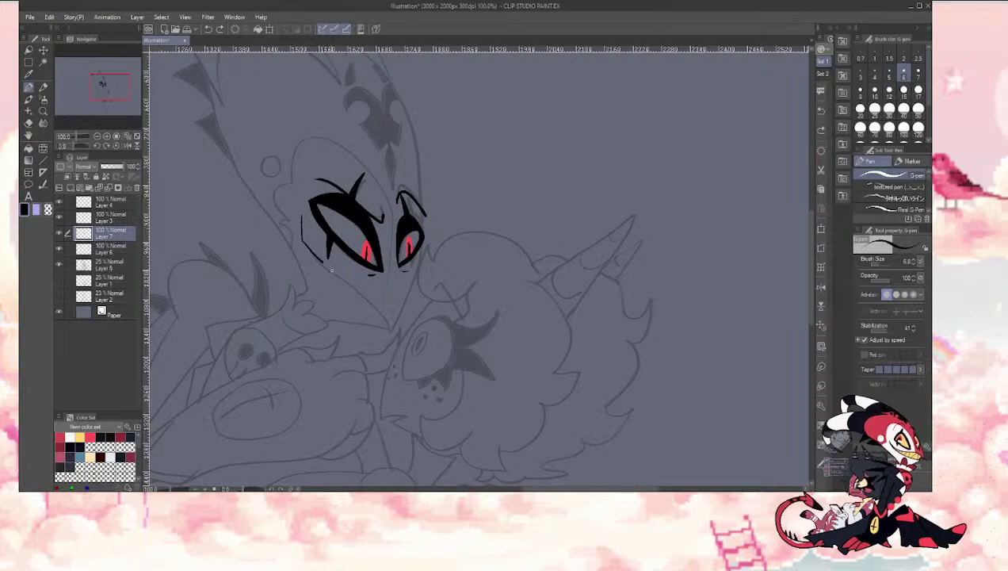
mouse_move(410, 295)
mouse_down()
mouse_move(421, 244)
mouse_move(390, 328)
mouse_move(307, 237)
mouse_up()
key(ctrl+z)
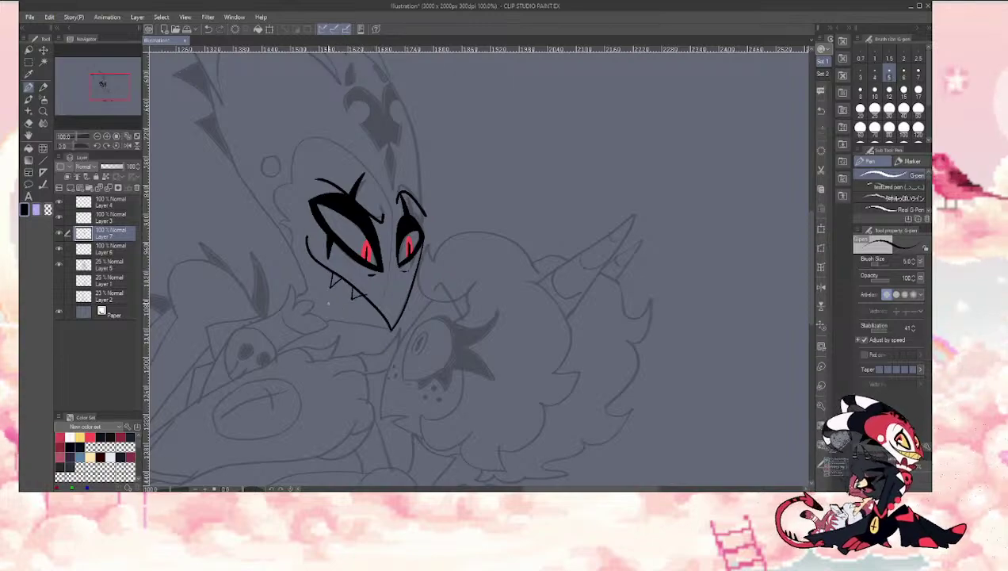
Step: Clear the trial selection around the face outline and ink a third fang near the mouth corner
key(w)
click(335, 301)
key(p)
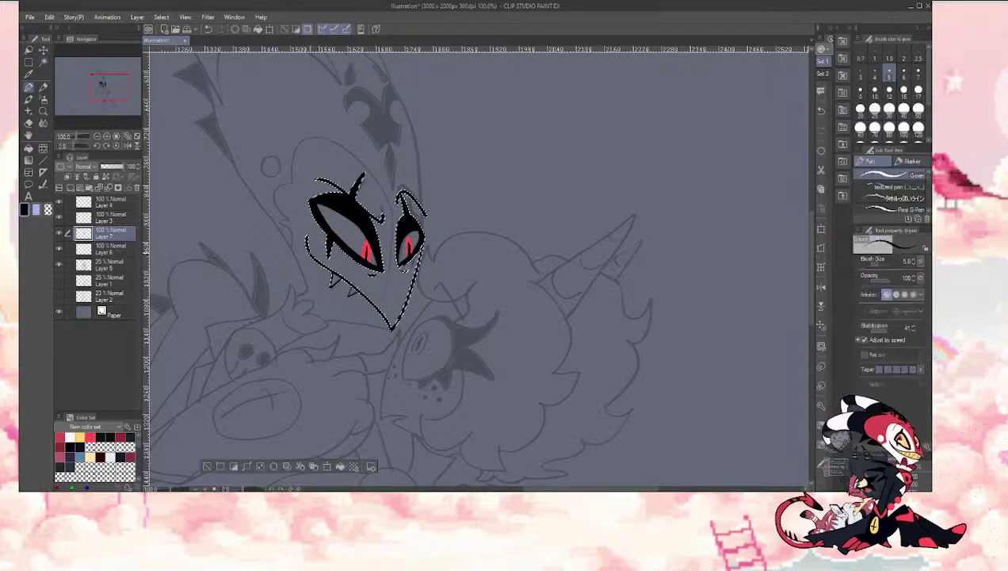
click(207, 466)
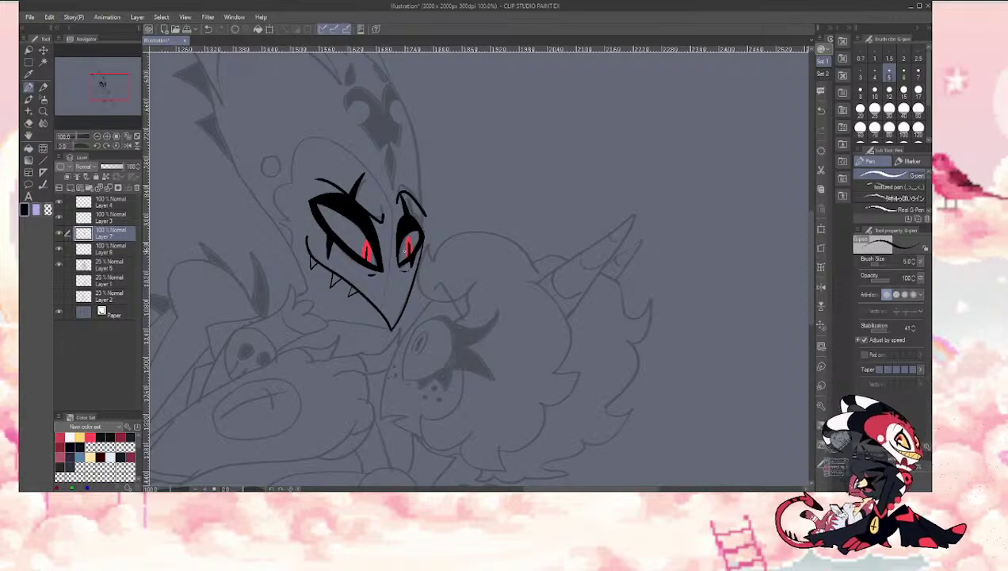
Step: Ink the outer edge of the taller character's near horn from its base around the tip with the G-pen at size 7
mouse_move(100, 88)
mouse_down()
mouse_move(79, 65)
mouse_move(93, 59)
mouse_up()
click(97, 137)
key(bracketright)
key(bracketright)
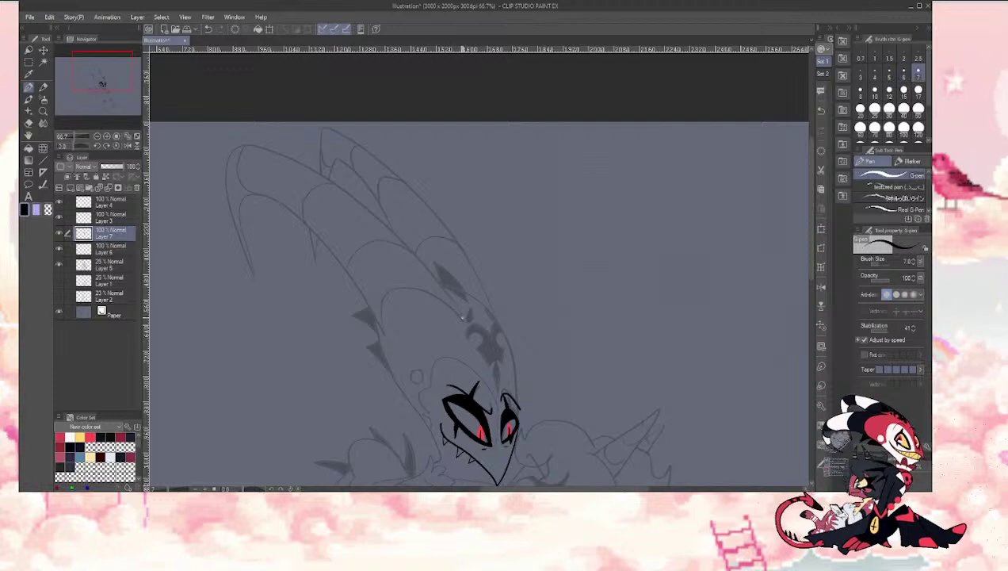
mouse_move(462, 318)
mouse_down()
mouse_move(412, 250)
mouse_move(323, 177)
mouse_move(240, 144)
mouse_move(225, 185)
mouse_move(252, 277)
mouse_up()
mouse_move(240, 200)
mouse_down()
mouse_move(295, 212)
mouse_move(354, 279)
mouse_move(382, 341)
mouse_move(381, 308)
mouse_move(404, 280)
mouse_move(460, 319)
mouse_move(354, 186)
mouse_move(247, 140)
mouse_move(215, 179)
mouse_move(256, 277)
mouse_up()
key(ctrl+z)
key(ctrl+z)
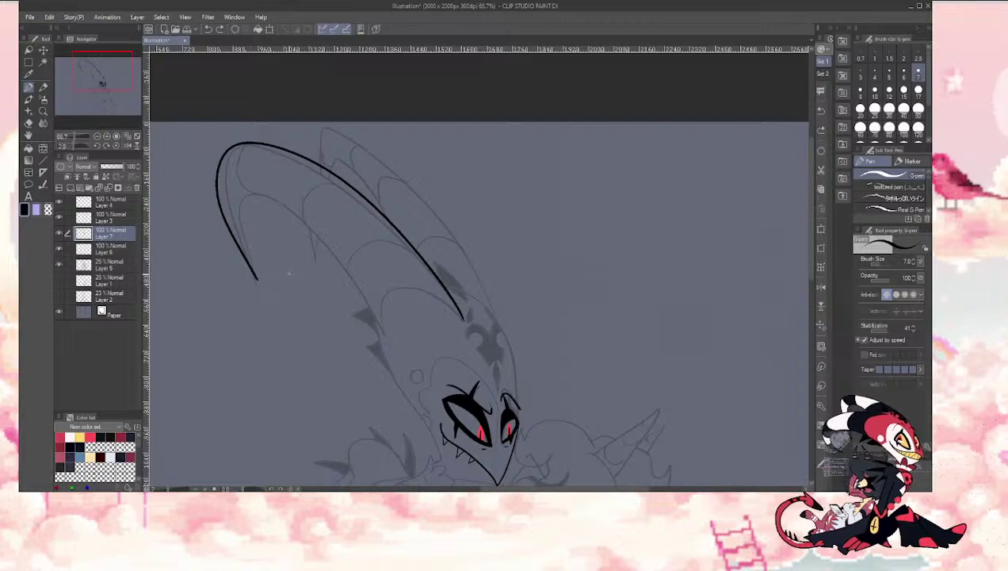
Step: Ink the near horn's inner edge and curved base line, erasing the line ends that overrun the tip and base
drag(381, 333, 260, 189)
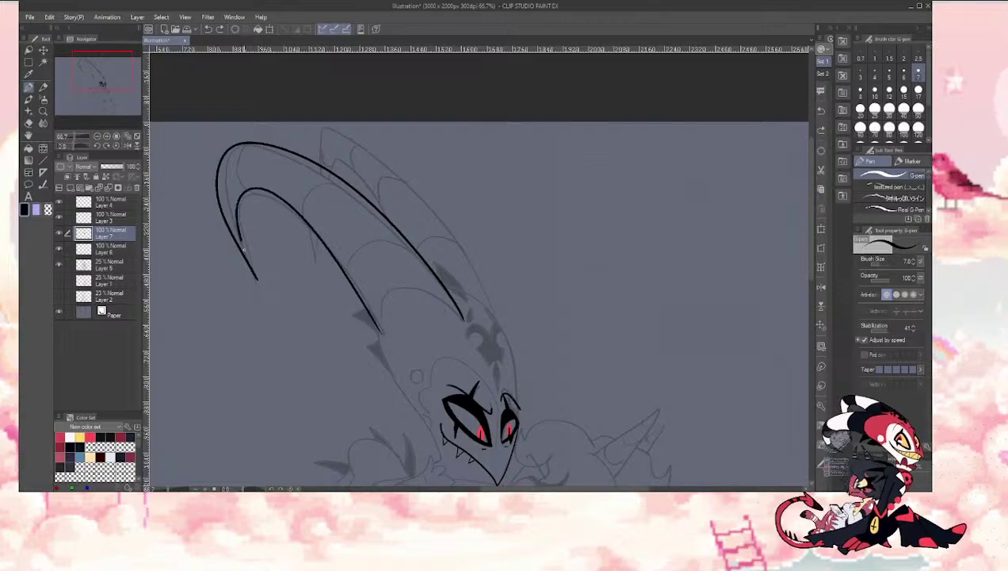
key(e)
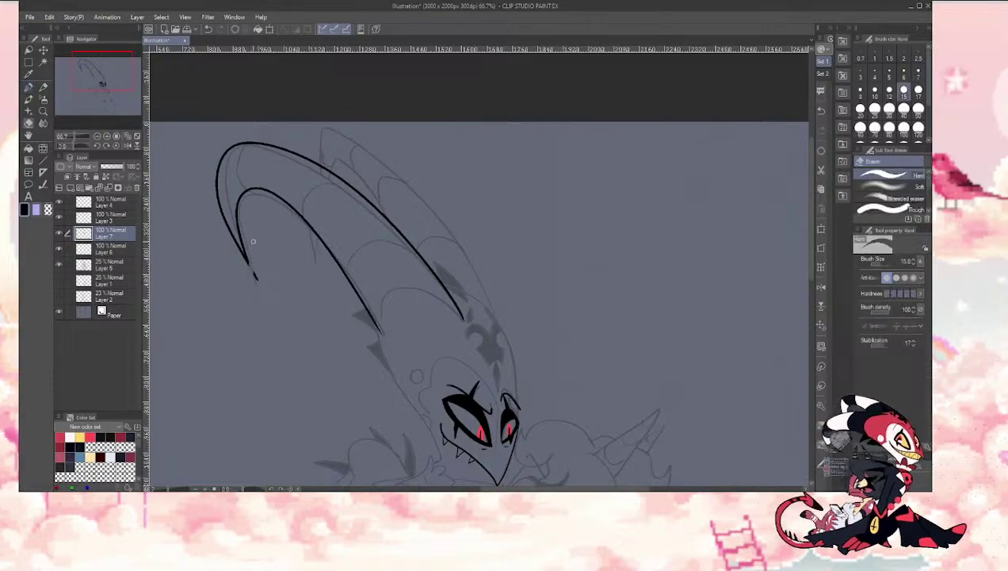
drag(255, 265, 254, 297)
key(p)
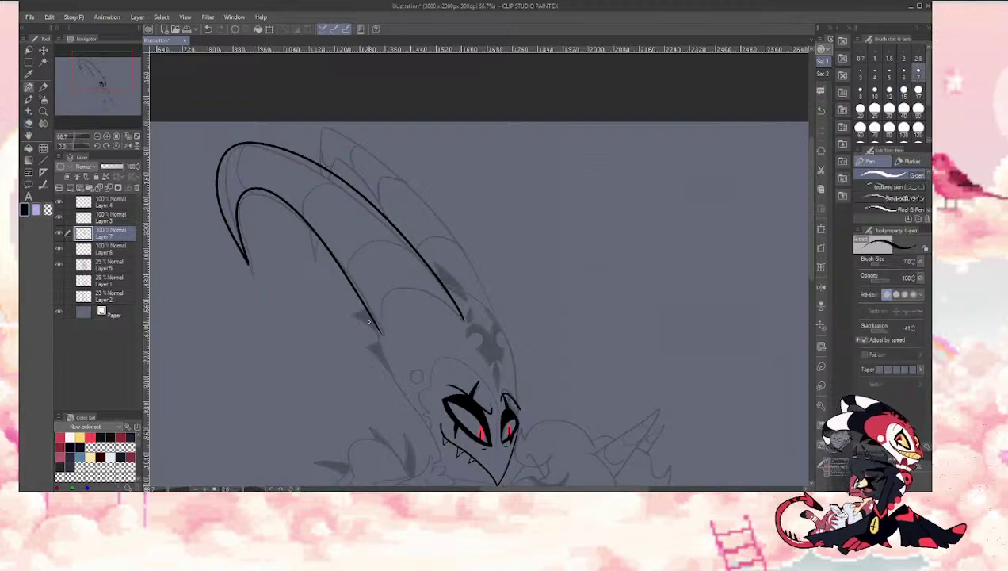
mouse_move(460, 316)
mouse_down()
mouse_move(428, 289)
mouse_move(381, 317)
mouse_up()
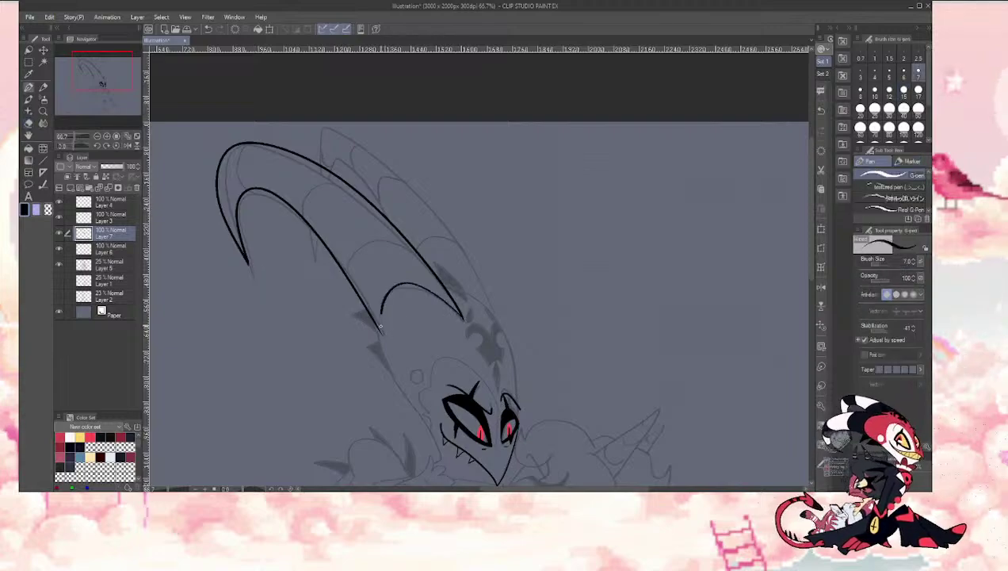
key(e)
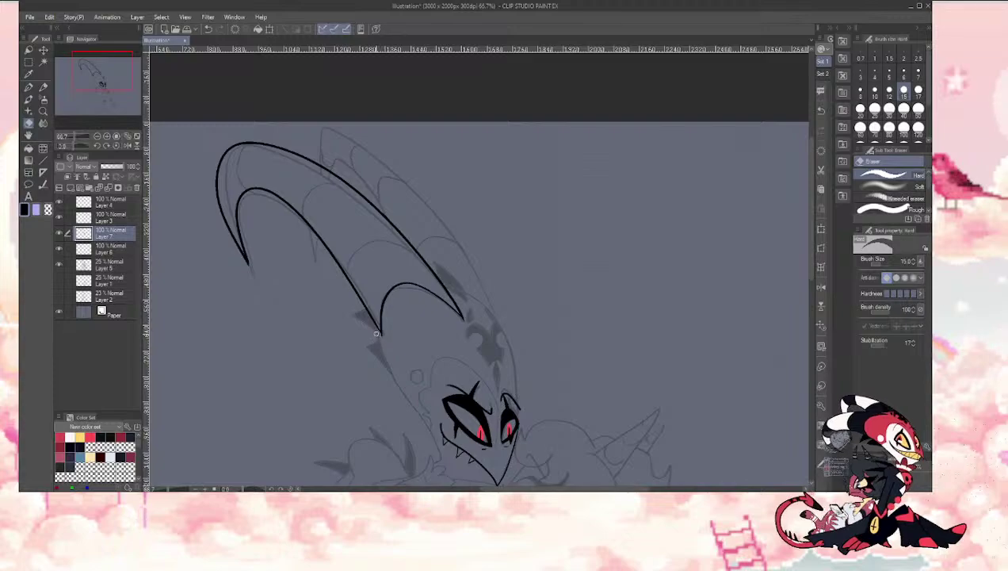
key(p)
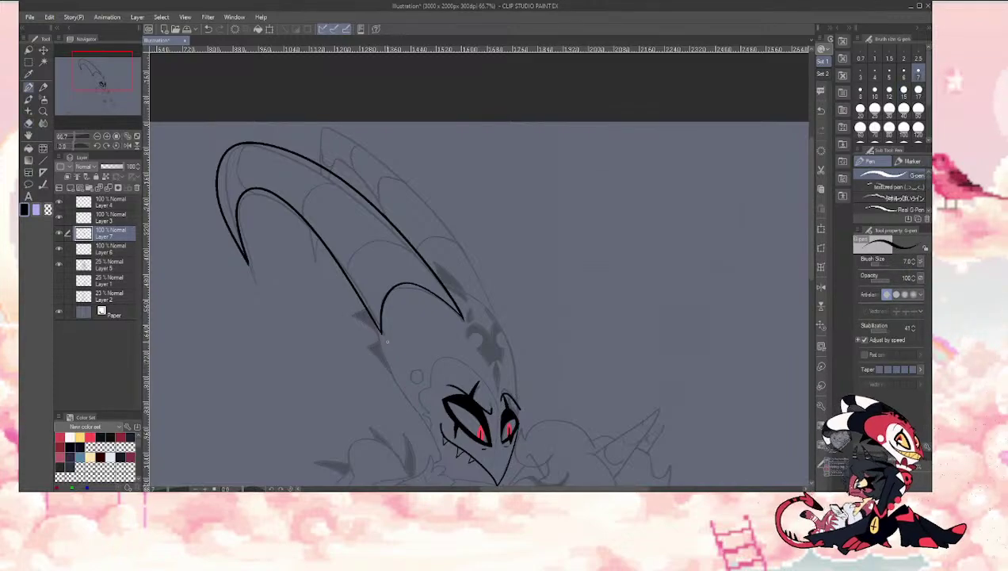
Step: Ink the forehead contour from the near horn to the far eye, and the back of the head down to the mouth corner
drag(91, 71, 103, 80)
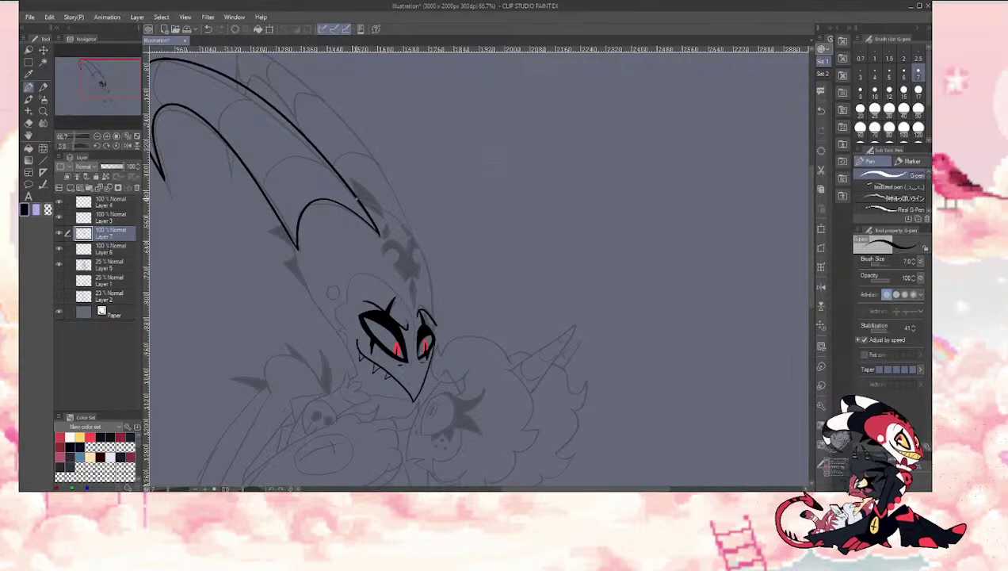
drag(356, 196, 432, 326)
key(ctrl+z)
mouse_move(361, 194)
mouse_down()
mouse_move(434, 301)
mouse_move(433, 333)
mouse_up()
key(ctrl+z)
mouse_move(362, 197)
mouse_down()
mouse_move(432, 298)
mouse_move(433, 328)
mouse_move(431, 290)
mouse_move(402, 219)
mouse_move(354, 190)
mouse_up()
key(ctrl+z)
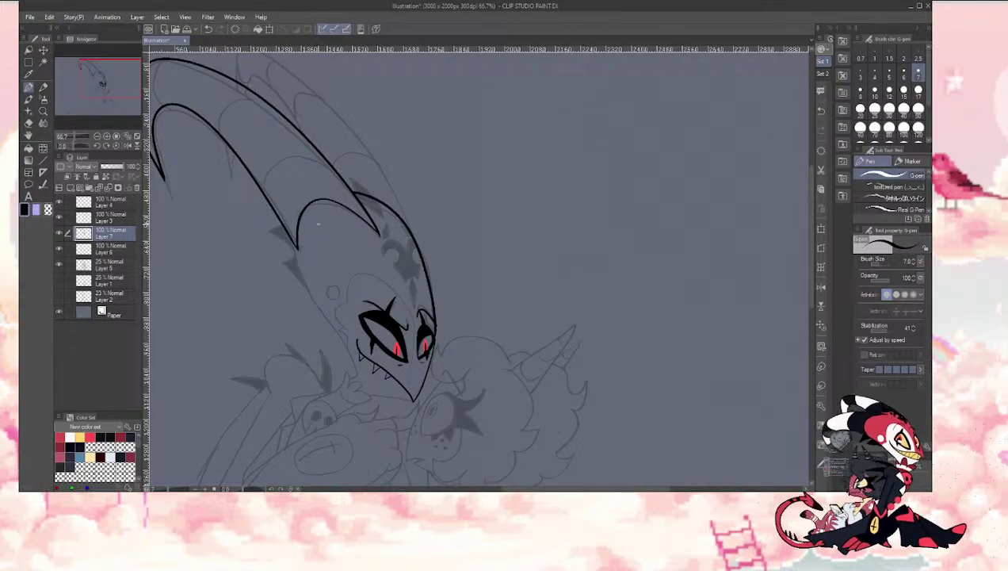
mouse_move(92, 74)
mouse_down()
mouse_move(86, 68)
mouse_move(92, 74)
mouse_up()
drag(312, 302, 358, 371)
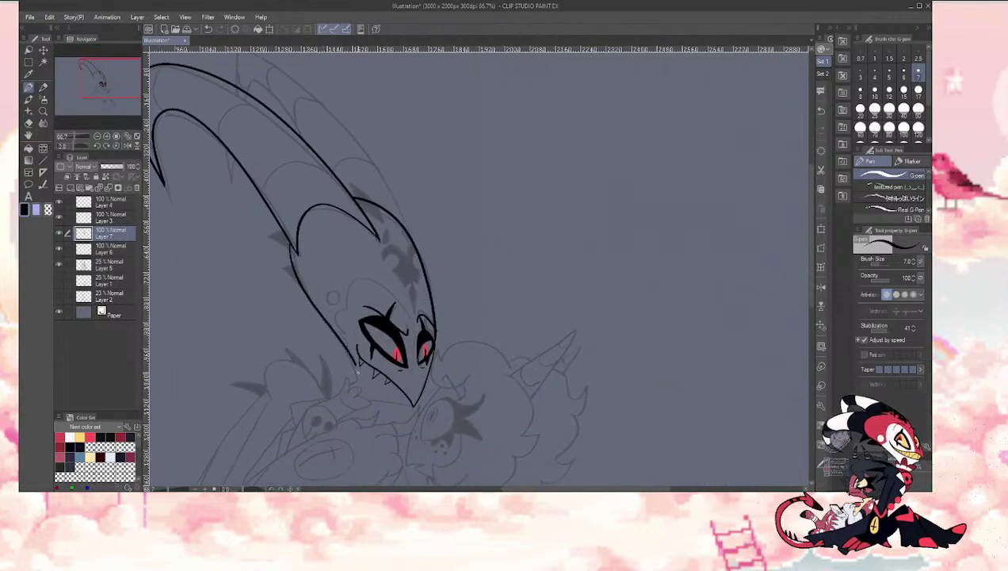
Step: Re-ink the back of the head from the near horn's base to the mouth corner, and ink the jaw line below the mouth
key(ctrl+z)
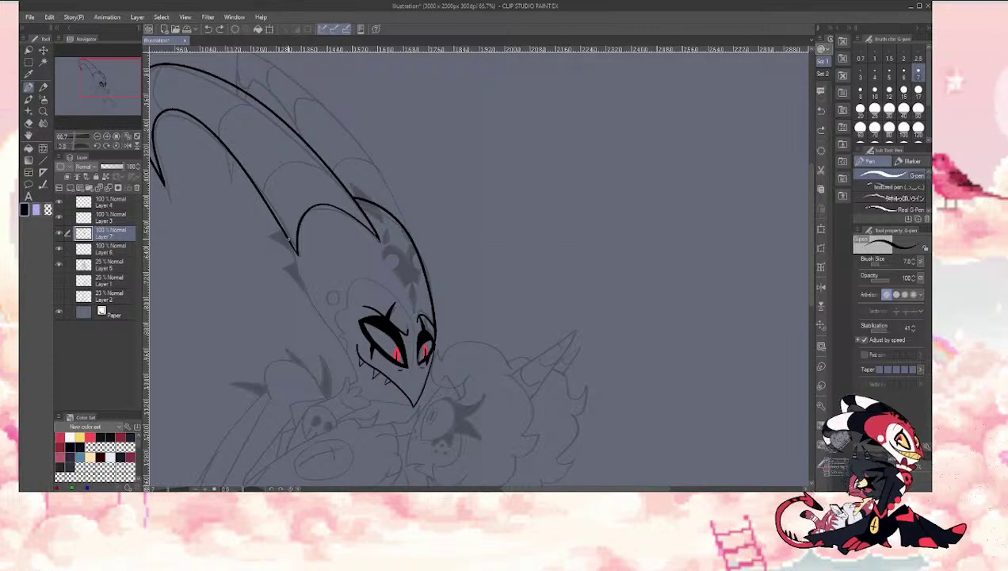
mouse_move(295, 277)
mouse_down()
mouse_move(362, 377)
mouse_move(352, 388)
mouse_move(292, 253)
mouse_up()
key(ctrl+z)
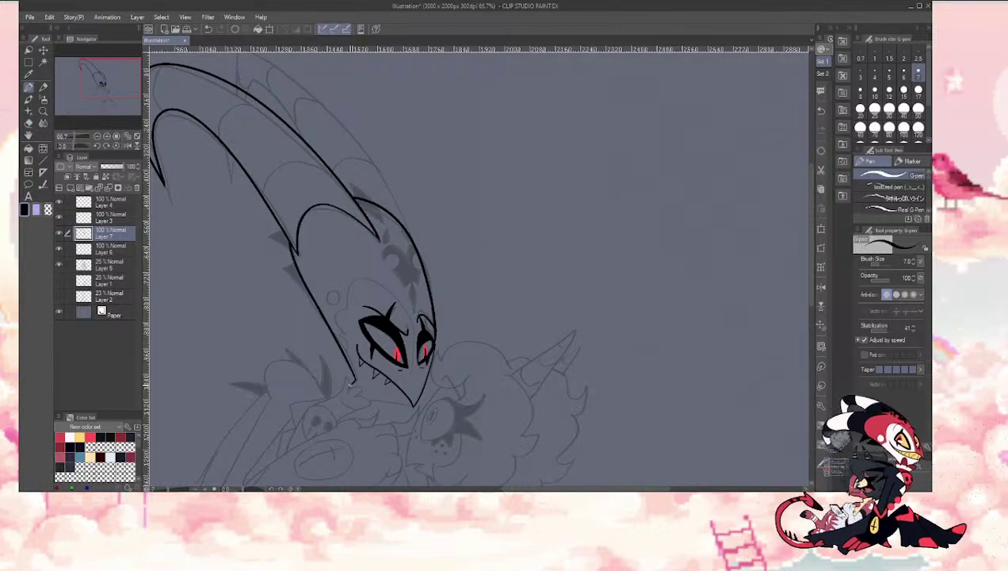
drag(369, 402, 412, 404)
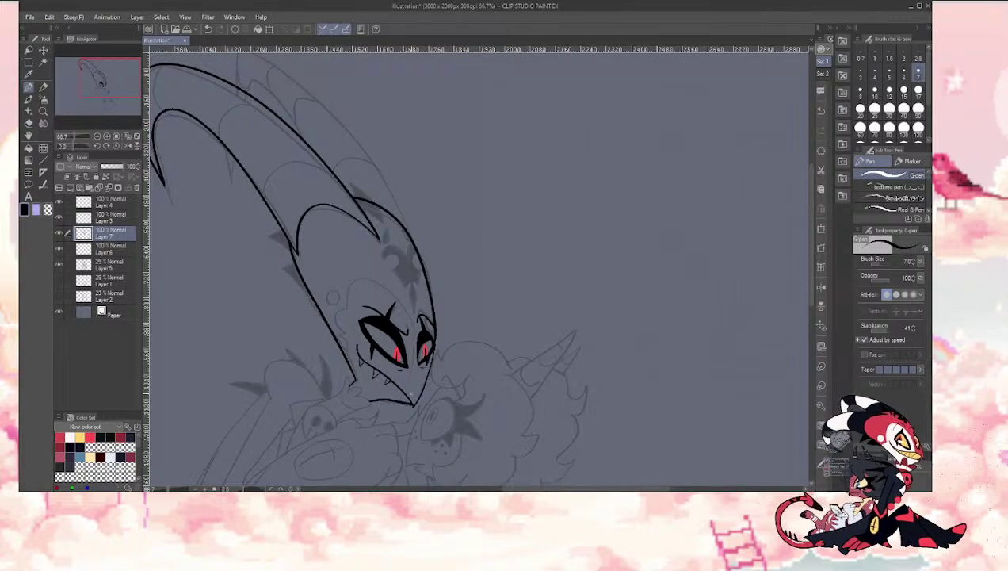
Step: Select the empty area around the head and ink the far horn's outer edge and the small tip showing below the near horn
drag(92, 83, 82, 71)
key(w)
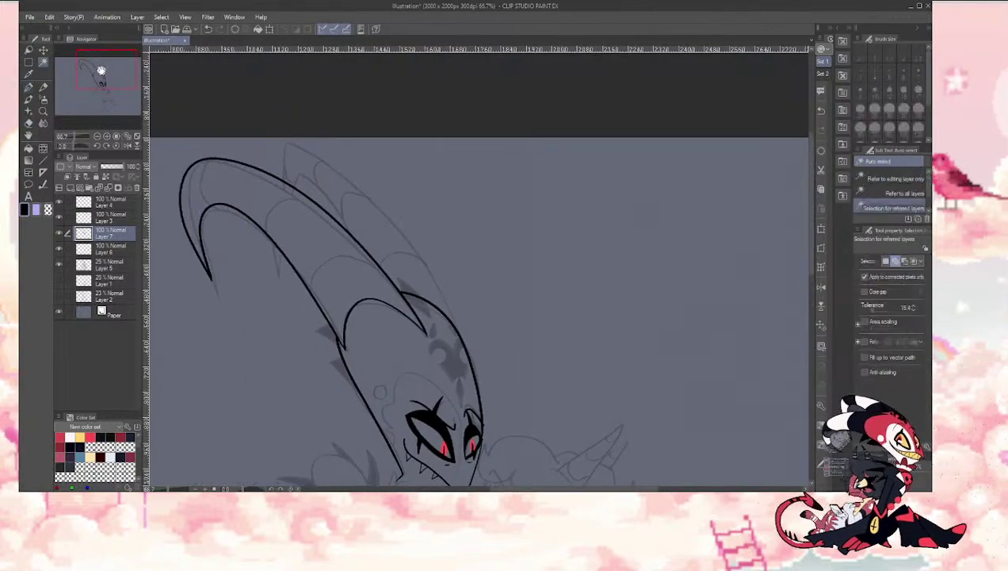
click(445, 316)
key(p)
mouse_move(448, 321)
mouse_down()
mouse_move(400, 287)
mouse_move(337, 183)
mouse_move(261, 169)
mouse_move(352, 197)
mouse_up()
key(ctrl+z)
mouse_move(391, 237)
mouse_down()
mouse_move(445, 313)
mouse_move(268, 158)
mouse_move(273, 260)
mouse_up()
key(ctrl+z)
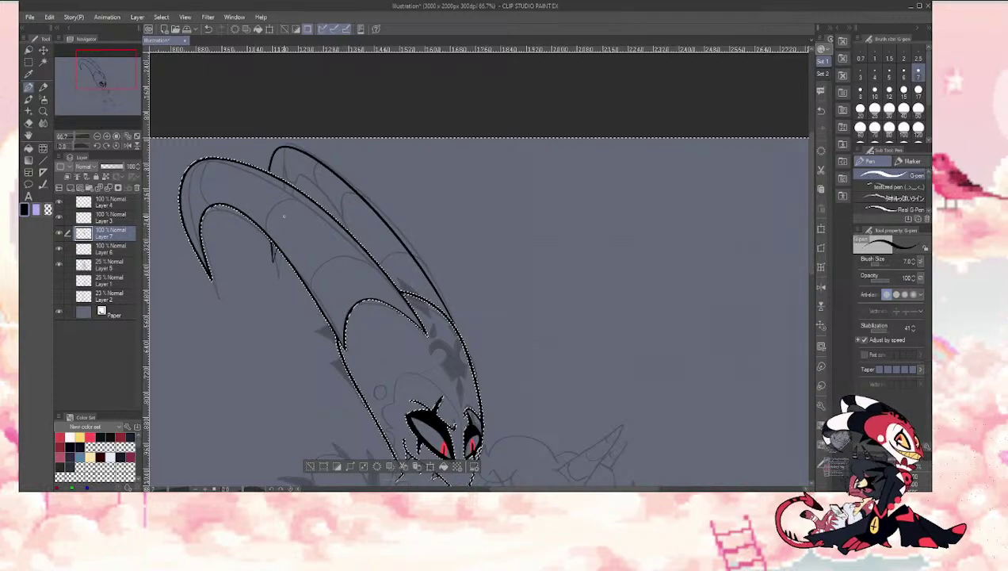
Step: Ink the far horn's inner edge behind the near horn, redoing the curve until it follows the sketch, and clear the selection
mouse_move(287, 181)
mouse_down()
mouse_move(313, 184)
mouse_move(341, 214)
mouse_up()
key(ctrl+z)
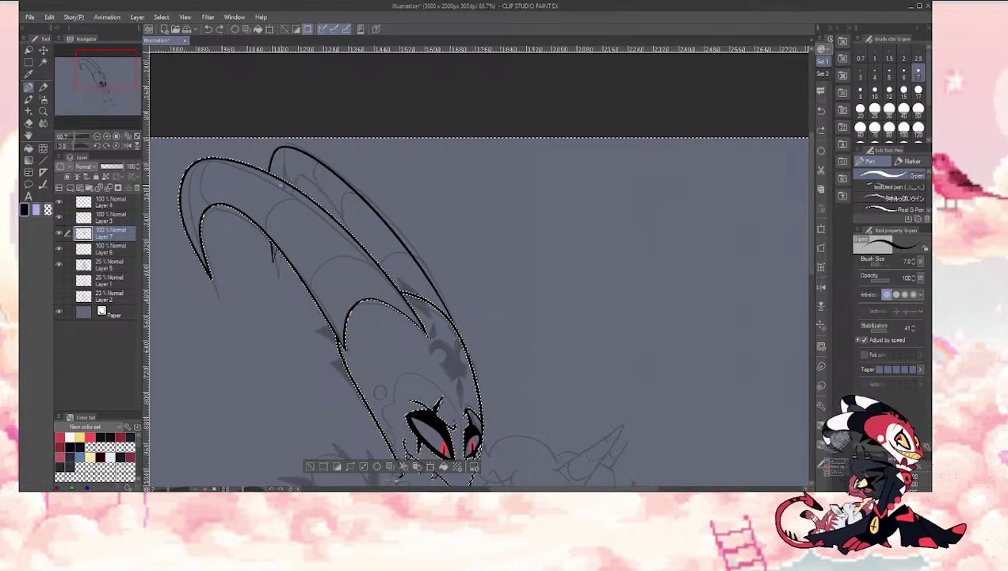
drag(287, 181, 315, 191)
key(ctrl+z)
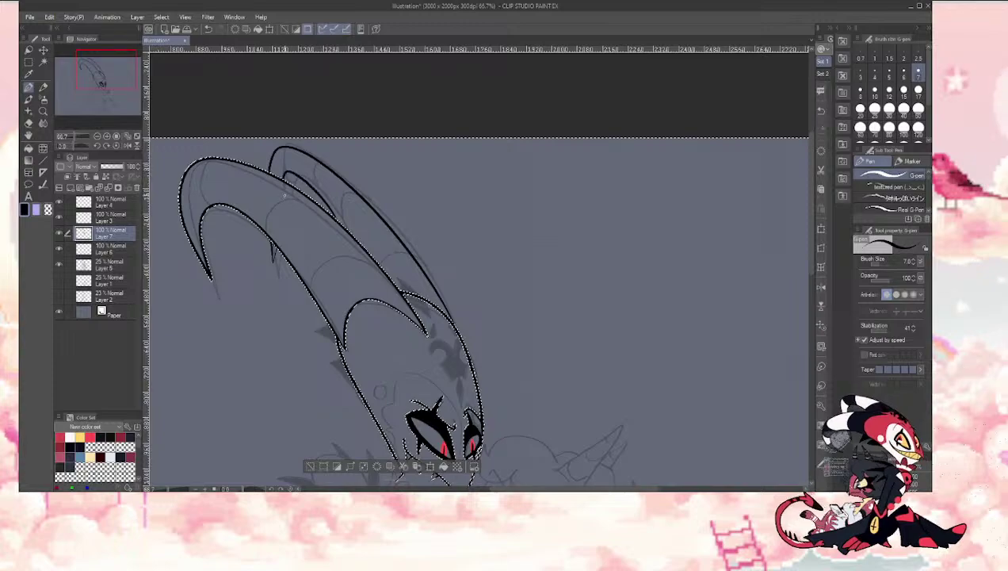
mouse_move(287, 181)
mouse_down()
mouse_move(304, 176)
mouse_move(346, 228)
mouse_up()
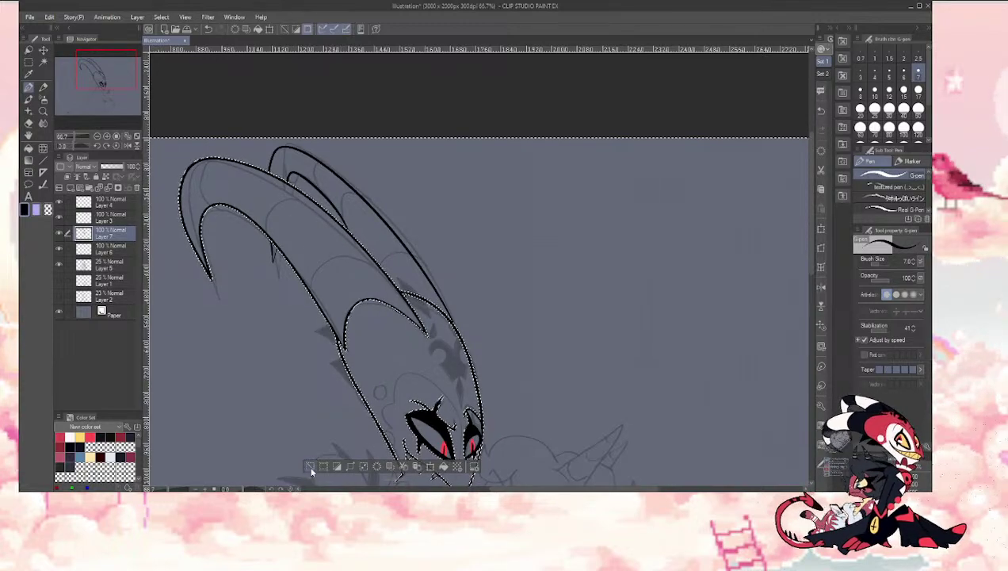
key(ctrl+d)
Step: Select the inside of the horns, pick a dark navy, and outline and fill the base band on both horns
key(w)
click(380, 242)
key(p)
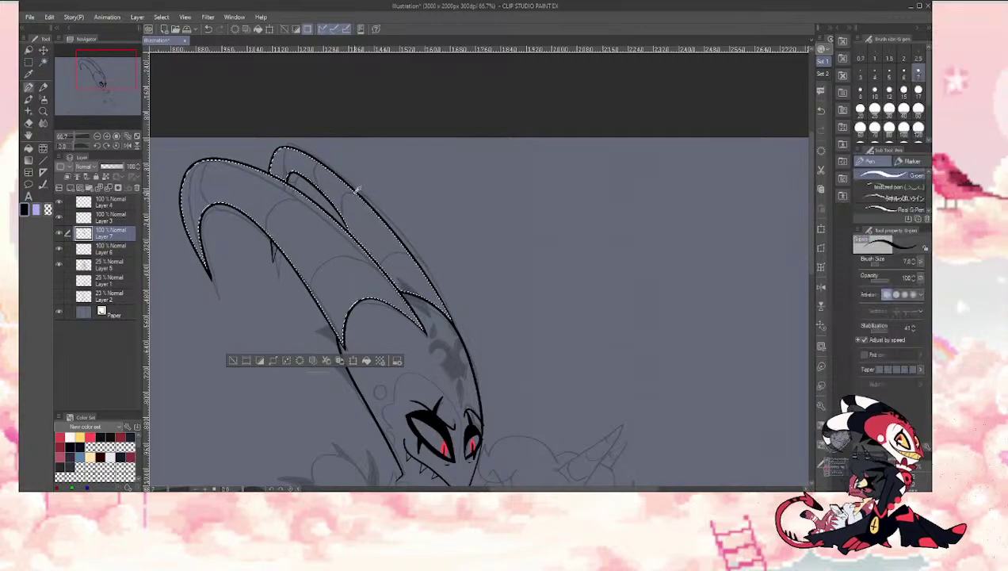
alt+click(356, 190)
mouse_move(376, 261)
mouse_down()
mouse_move(403, 245)
mouse_move(424, 289)
mouse_up()
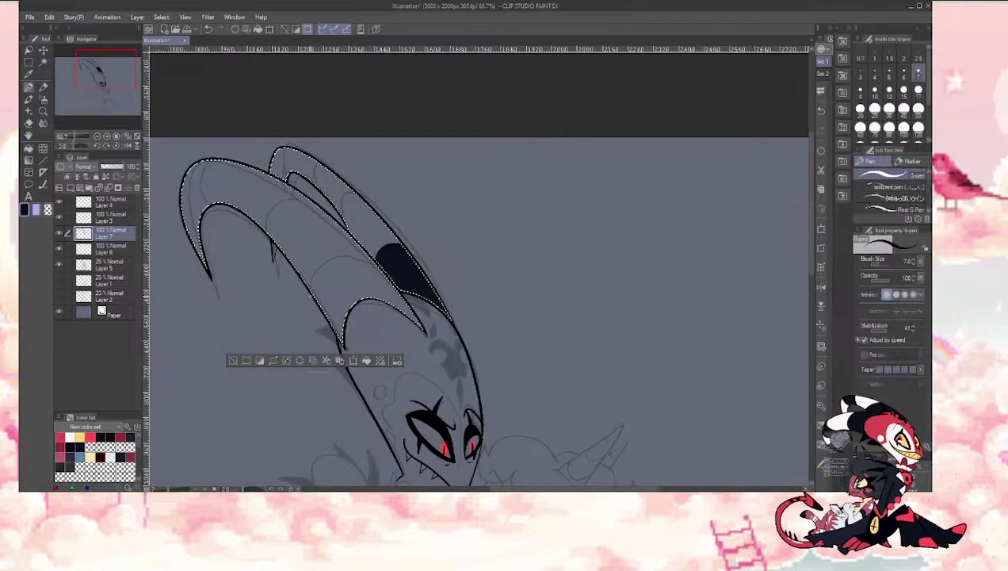
key(g)
click(317, 259)
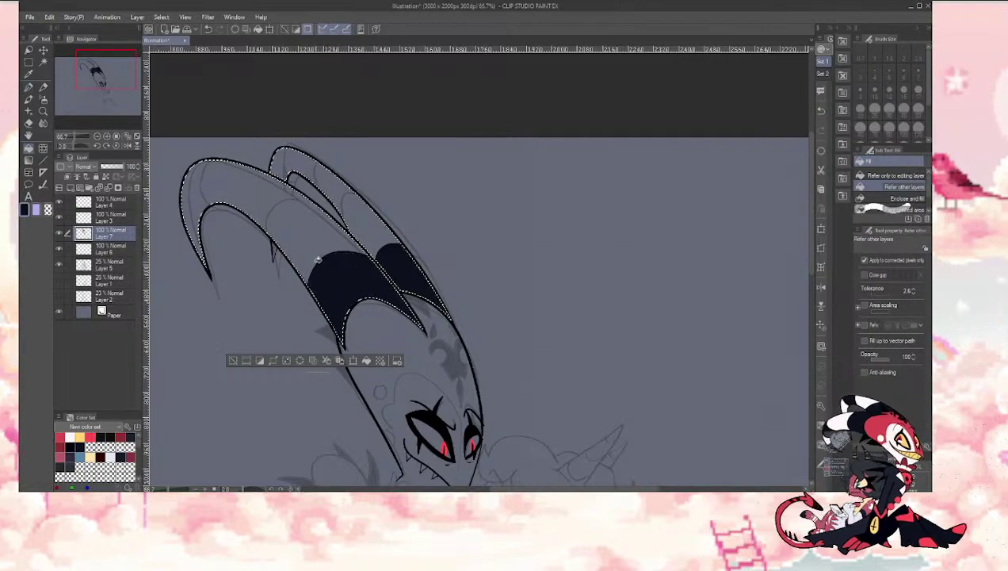
Step: Outline the upper band on the far horn and fill it with the dark navy
key(p)
mouse_move(340, 213)
mouse_down()
mouse_move(354, 192)
mouse_move(314, 164)
mouse_up()
key(g)
key(p)
key(g)
click(327, 179)
key(p)
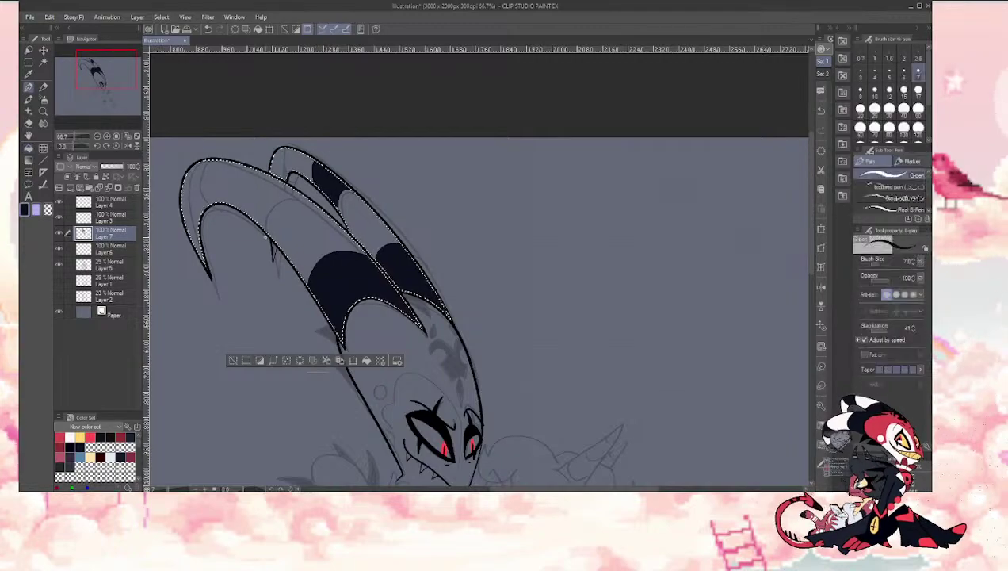
Step: Outline the near horn's middle band, redraw its edges after a trial fill, and fill it with dark navy
drag(265, 236, 292, 191)
drag(115, 70, 106, 69)
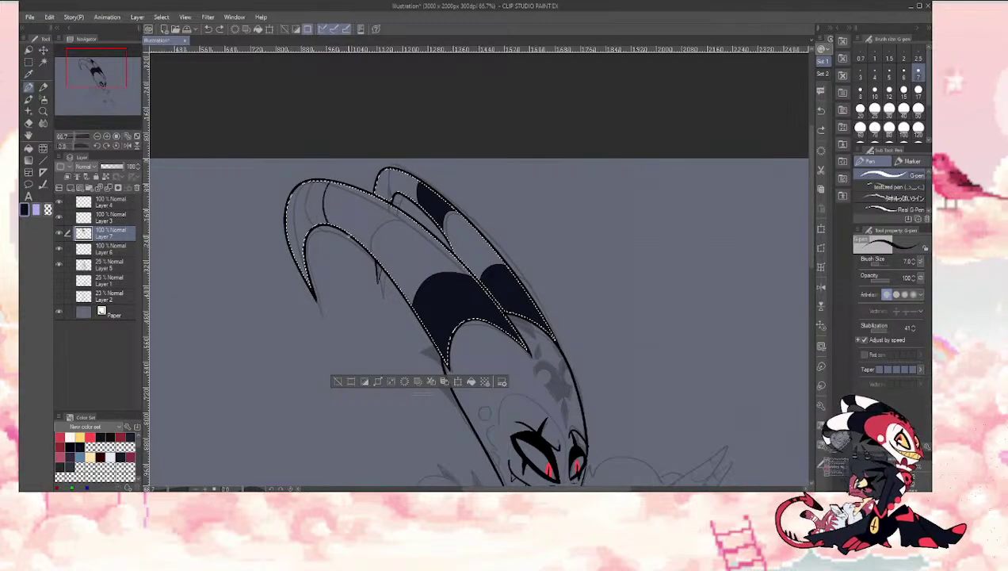
key(g)
click(352, 200)
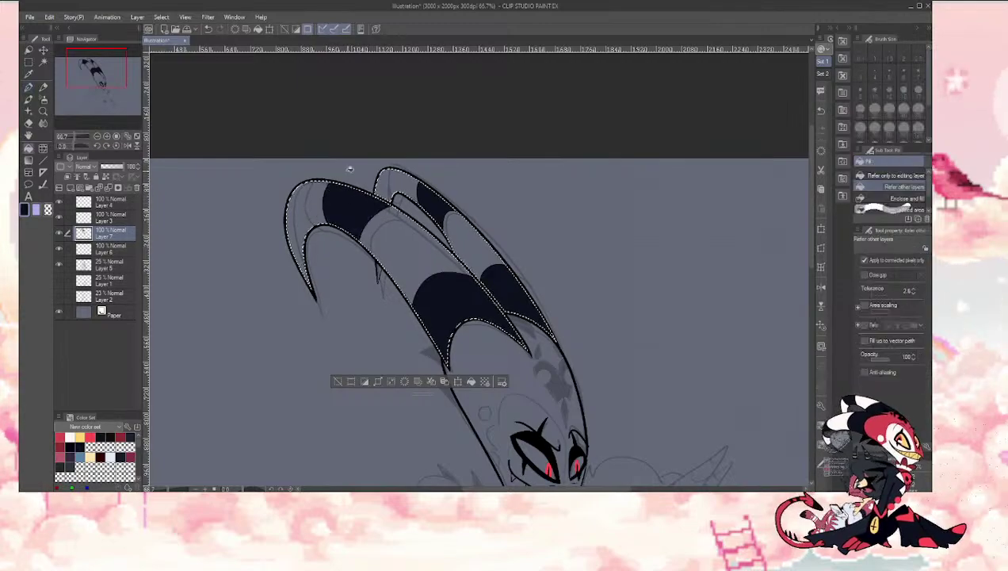
key(ctrl+z)
key(p)
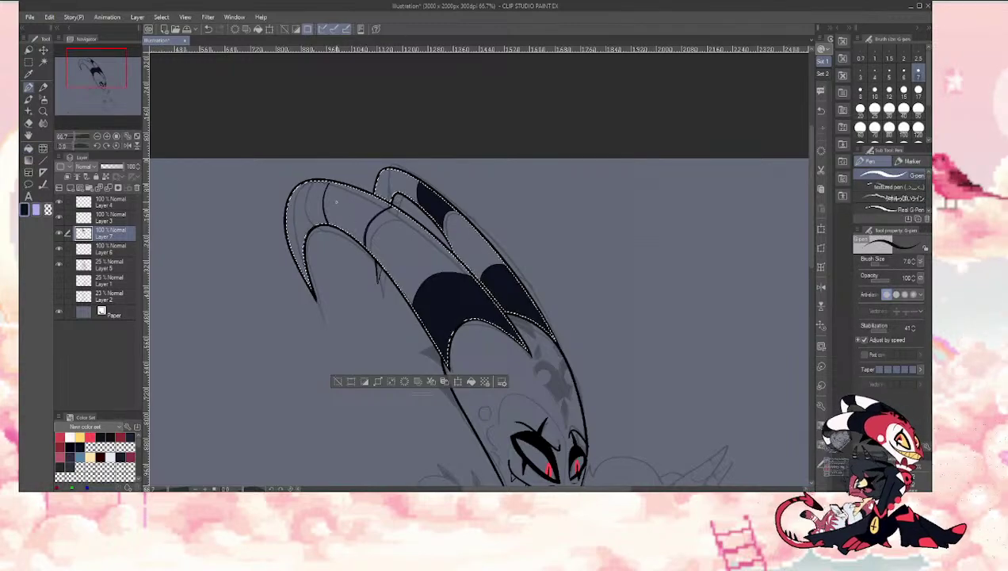
drag(346, 187, 357, 250)
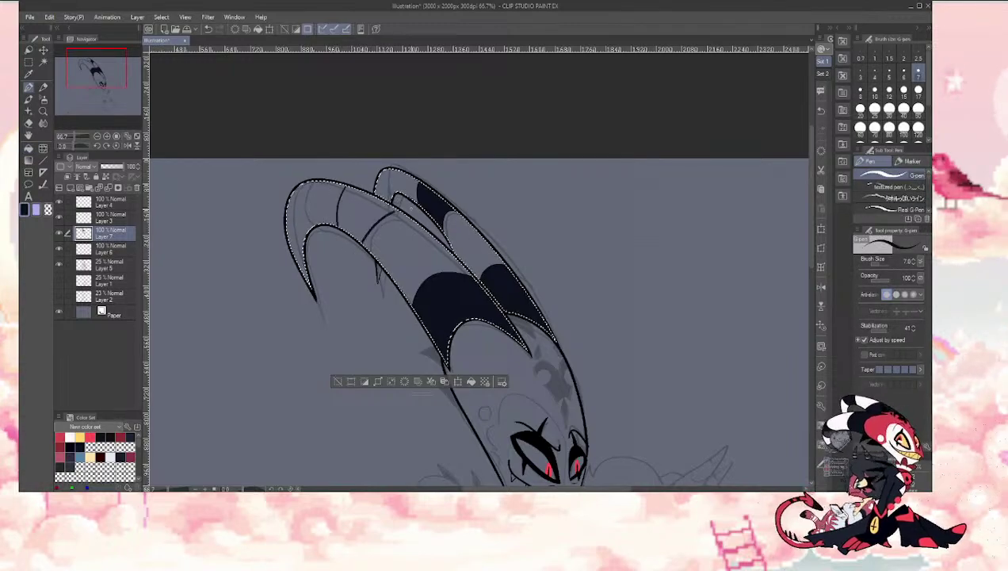
key(g)
click(360, 207)
key(p)
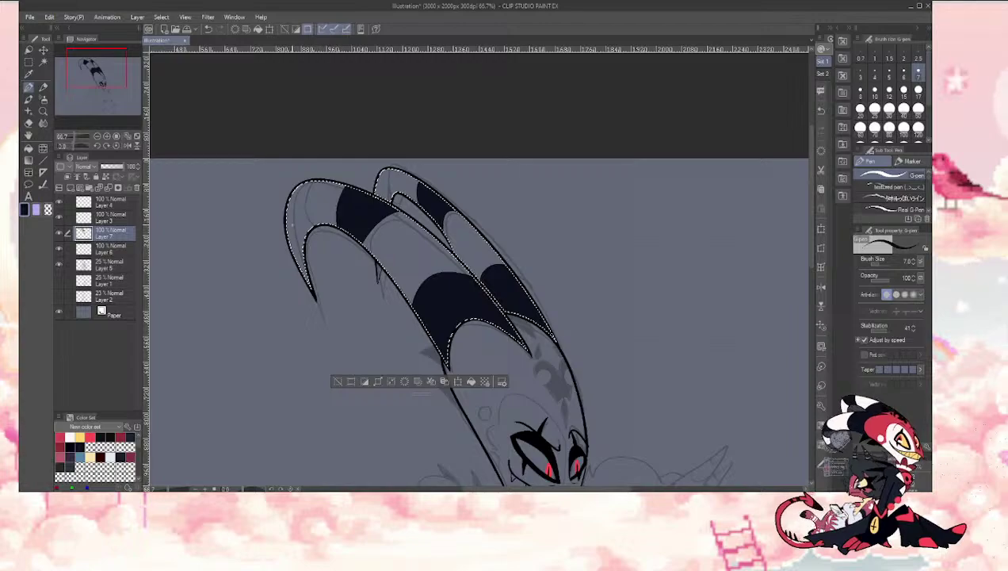
Step: Draw the dividing line across the near horn's tip, fill the tip with dark navy, and clear the selection
drag(287, 212, 306, 231)
key(g)
click(295, 233)
drag(89, 69, 89, 73)
click(333, 361)
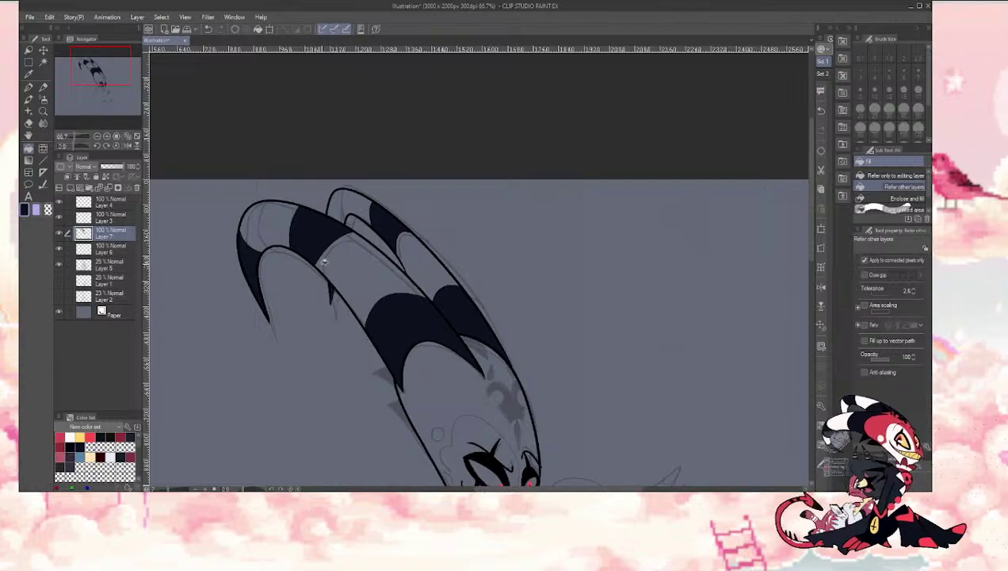
Step: Sample the off-white and fill the light bands on both horns with it
key(i)
click(247, 258)
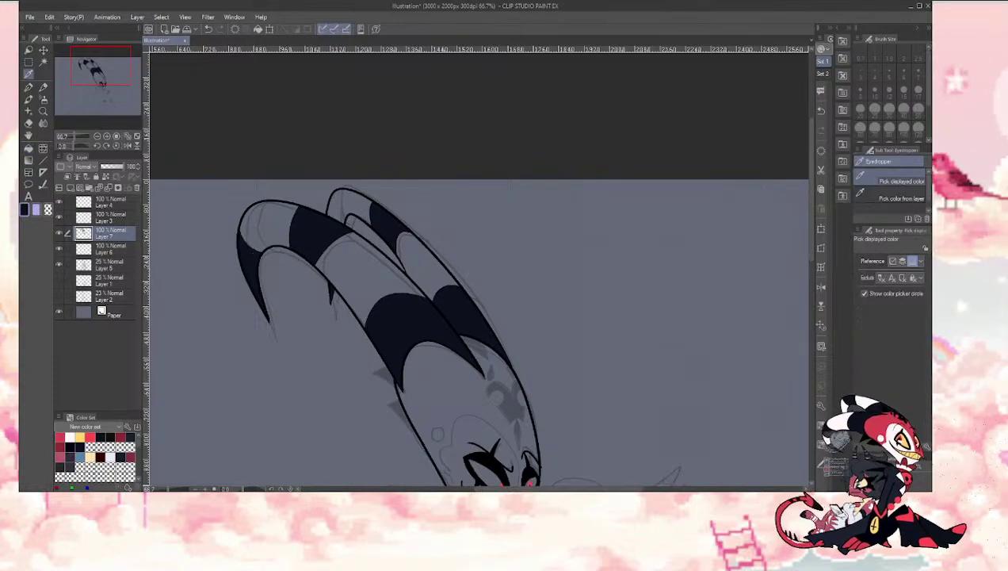
drag(83, 74, 88, 74)
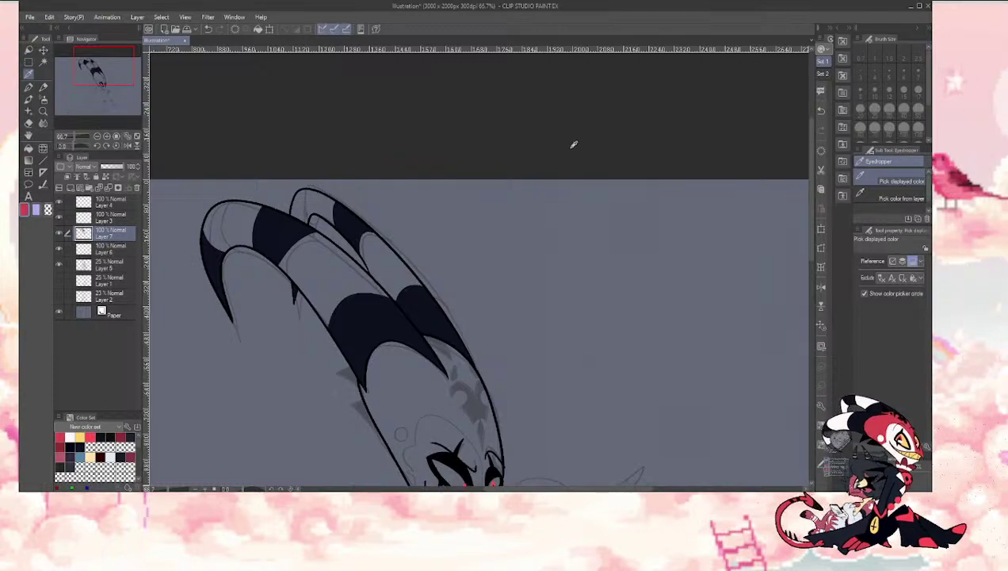
key(g)
click(228, 220)
click(333, 272)
click(310, 204)
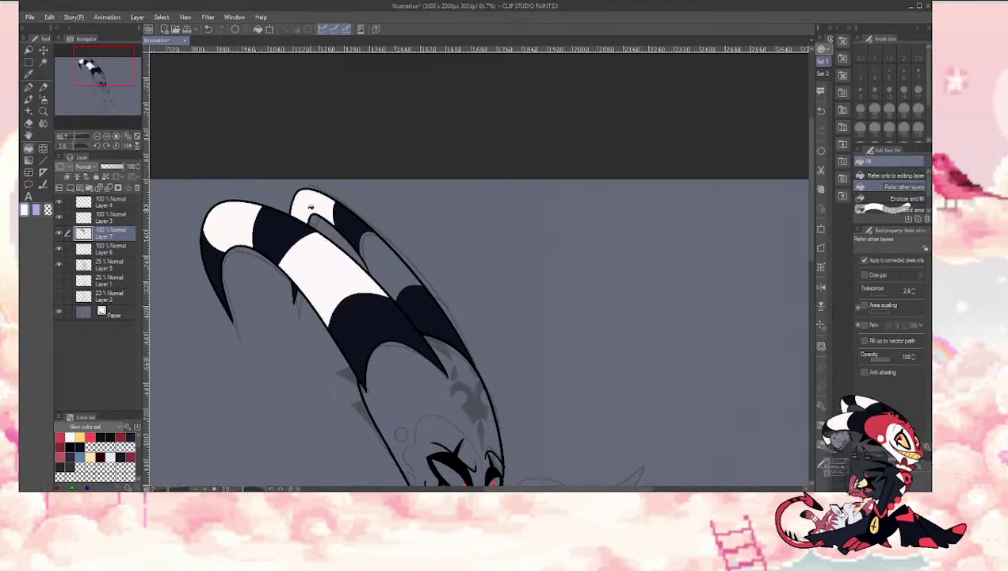
click(390, 260)
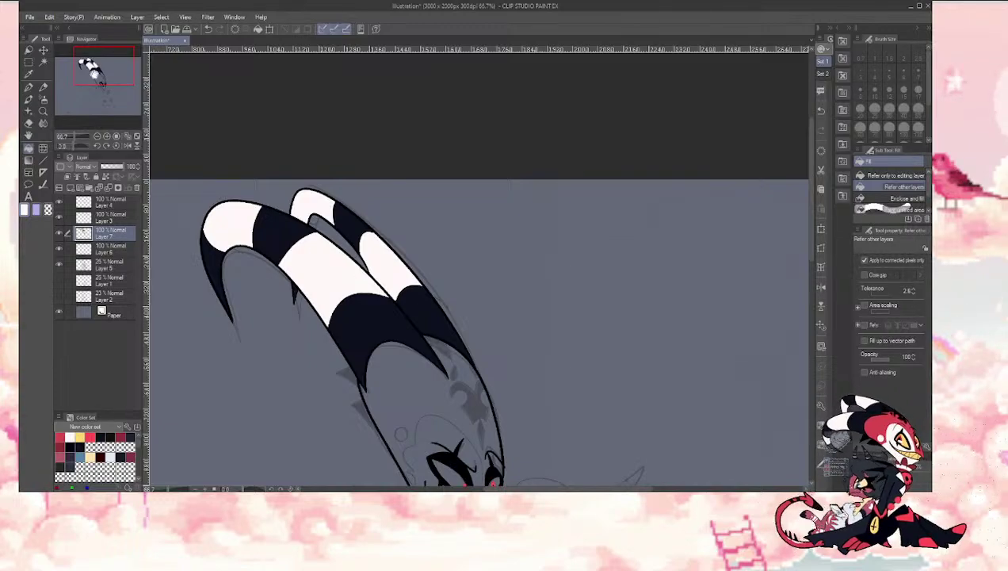
Step: Outline and fill a black spike between the bases of the two horns
mouse_move(94, 73)
mouse_down()
mouse_move(94, 84)
mouse_move(108, 69)
mouse_up()
key(w)
click(368, 305)
key(ctrl+z)
key(p)
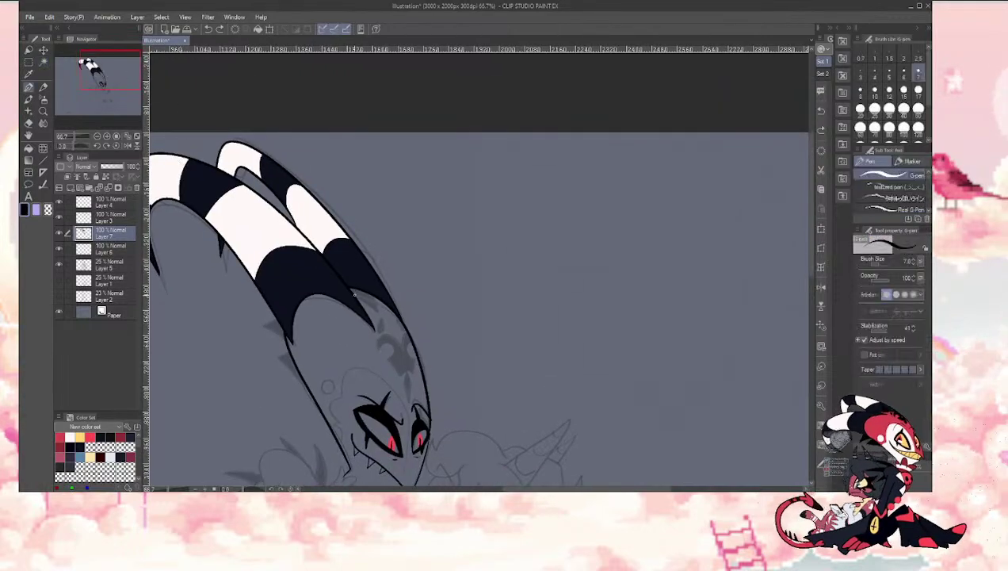
mouse_move(355, 295)
mouse_down()
mouse_move(371, 304)
mouse_move(348, 284)
mouse_up()
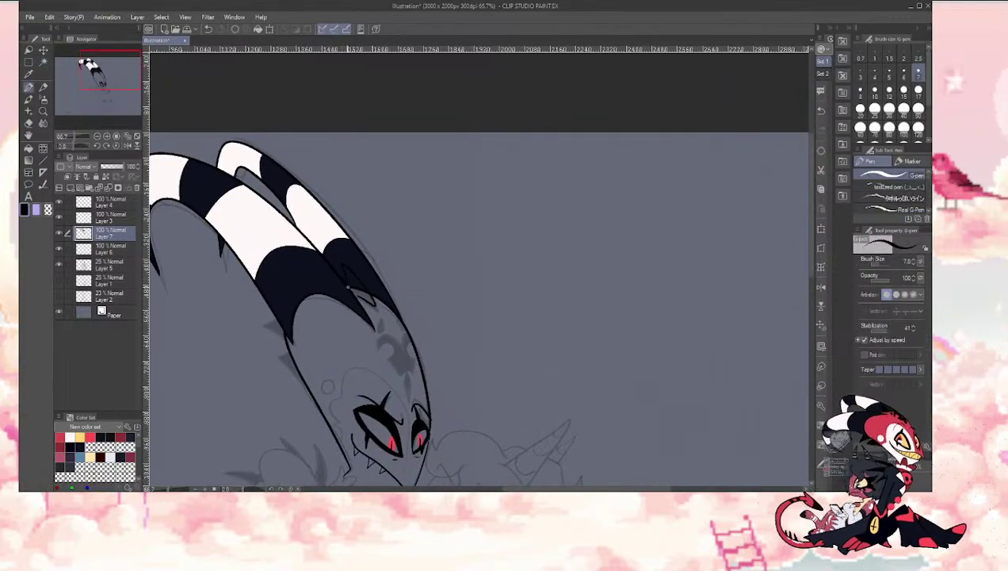
key(g)
key(p)
key(w)
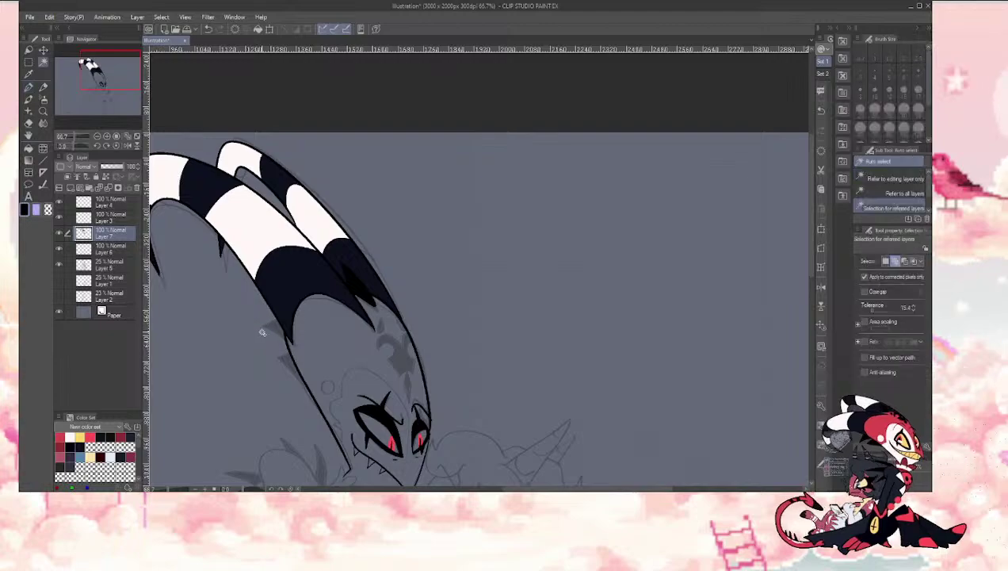
Step: Select the area outside the head, ink two spikes behind the near horn's base, fill them black, and clear the selection
click(263, 326)
key(p)
mouse_move(275, 316)
mouse_down()
mouse_move(255, 327)
mouse_move(296, 373)
mouse_up()
key(g)
click(271, 329)
key(p)
key(g)
click(288, 359)
click(289, 361)
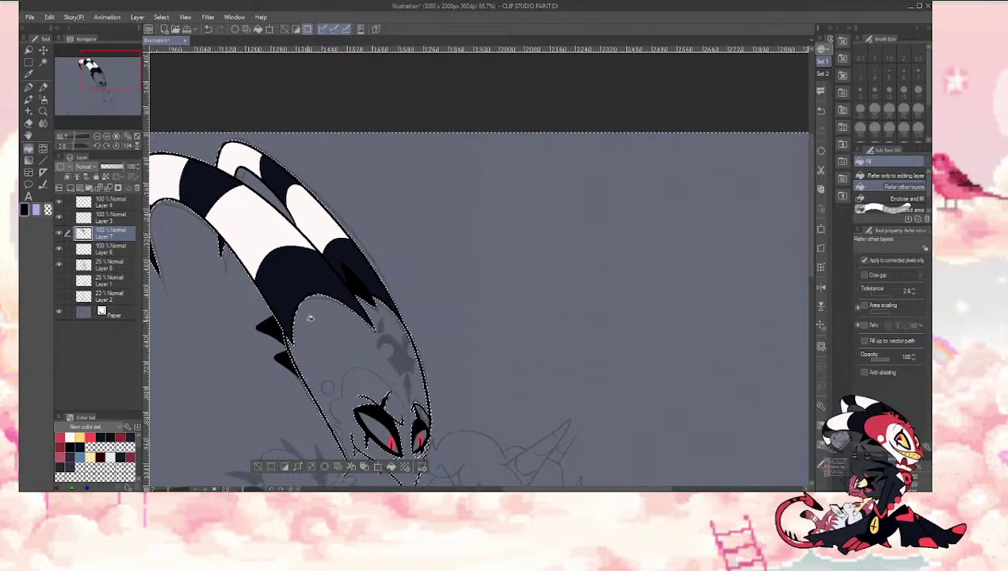
click(259, 465)
Step: Select the head area, then outline the curled forehead marking and its small surrounding shapes and fill them black
drag(489, 333, 461, 285)
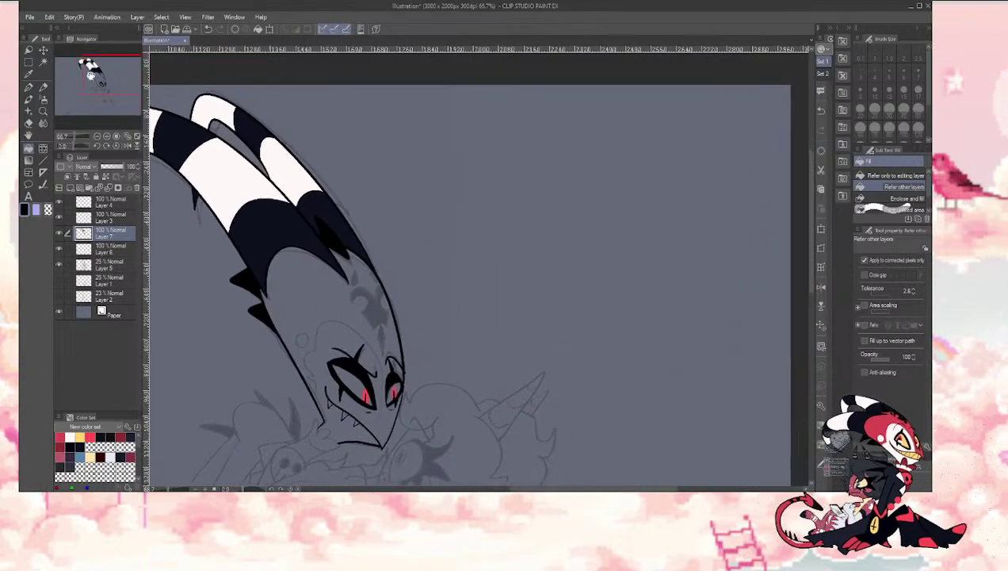
key(w)
click(340, 313)
key(p)
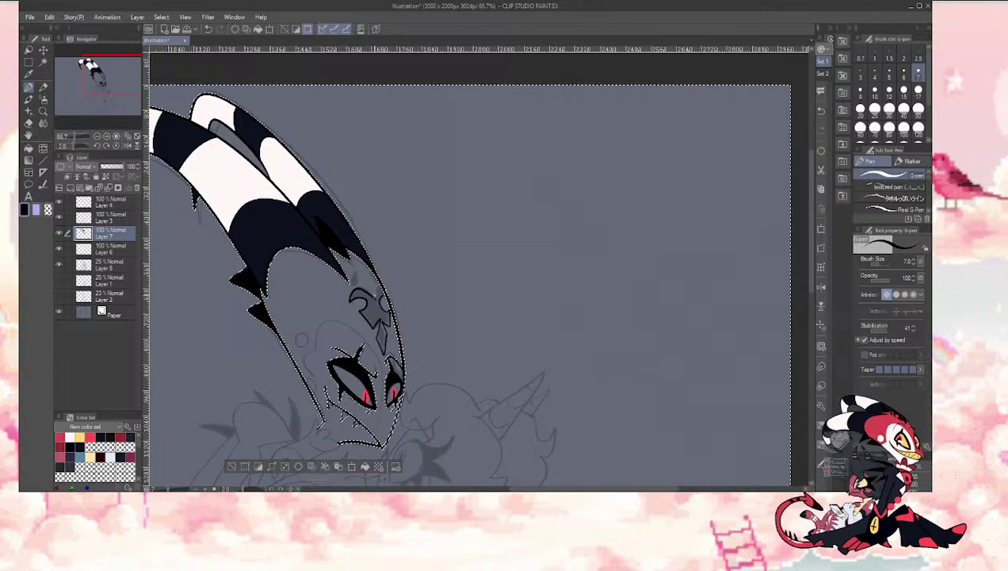
key(g)
click(373, 311)
key(p)
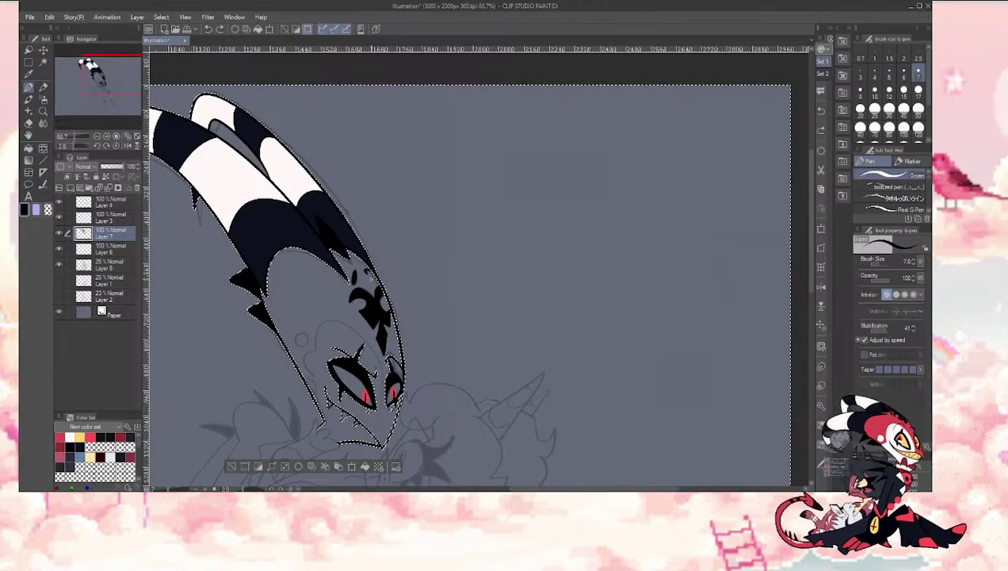
key(g)
click(368, 274)
key(p)
Step: Ink the fur tufts and neck lines below the taller character's jaw in black, redoing the lower neck curve
drag(101, 80, 96, 83)
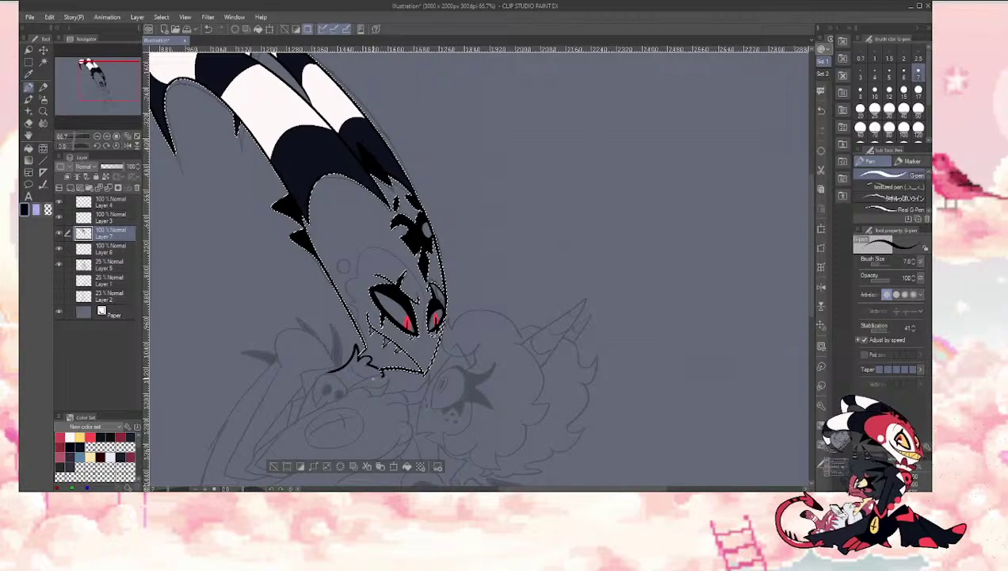
drag(372, 378, 347, 388)
key(ctrl+z)
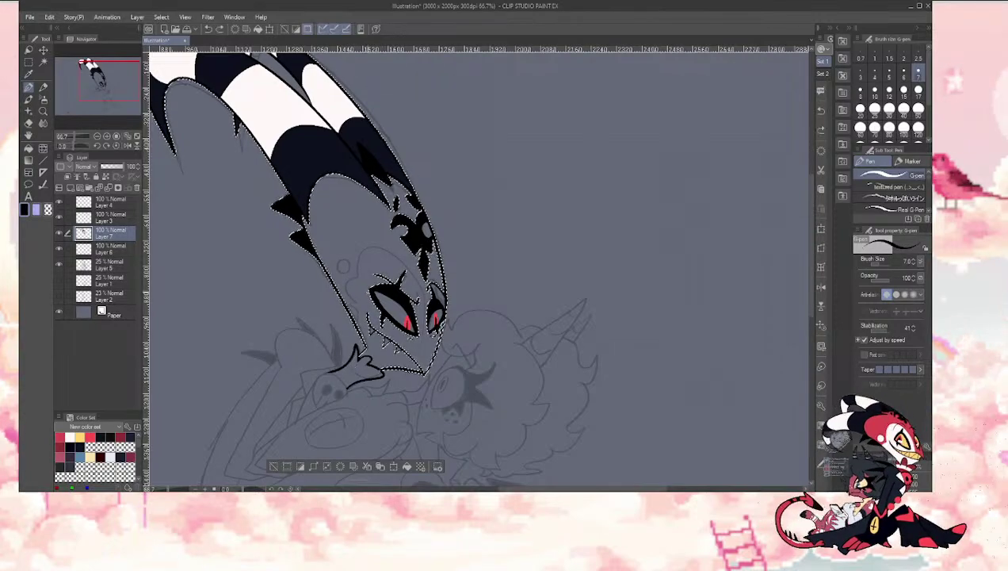
Step: Sample the off-white, select the face area, outline the scalloped white face marking around the near eye, and fill it
key(i)
click(588, 166)
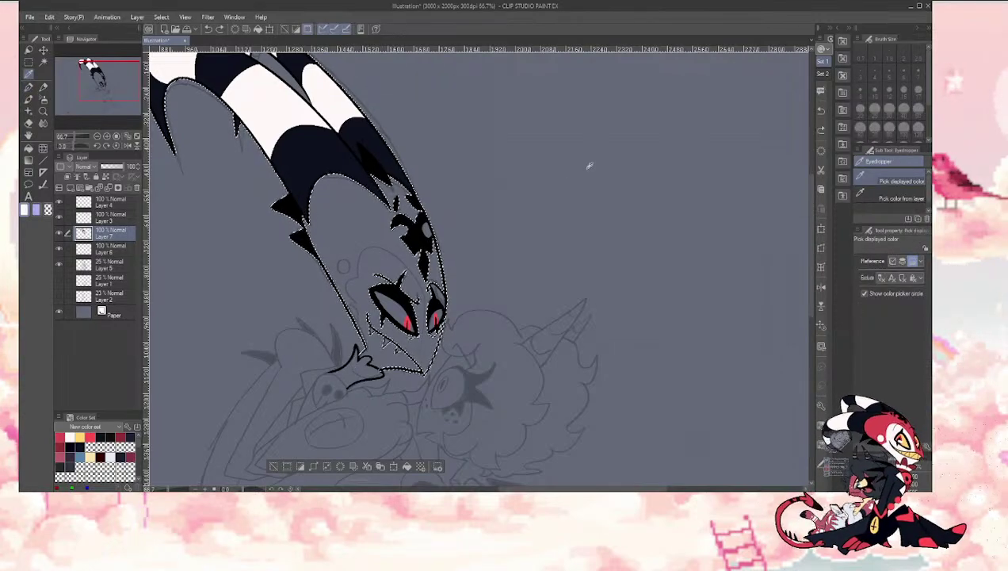
click(273, 466)
key(w)
click(349, 290)
key(p)
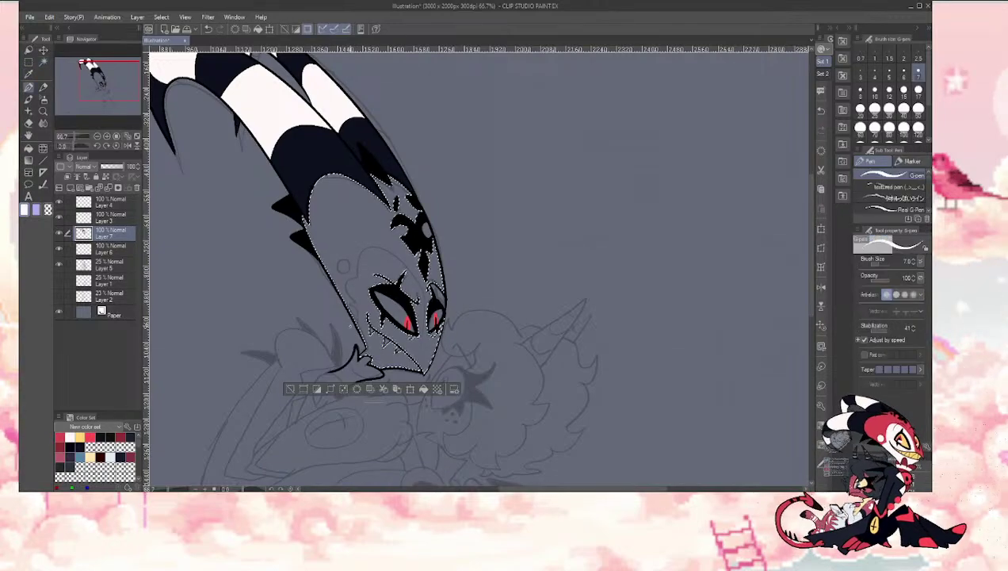
mouse_move(347, 295)
mouse_down()
mouse_move(360, 259)
mouse_move(389, 250)
mouse_move(412, 267)
mouse_move(414, 358)
mouse_up()
key(g)
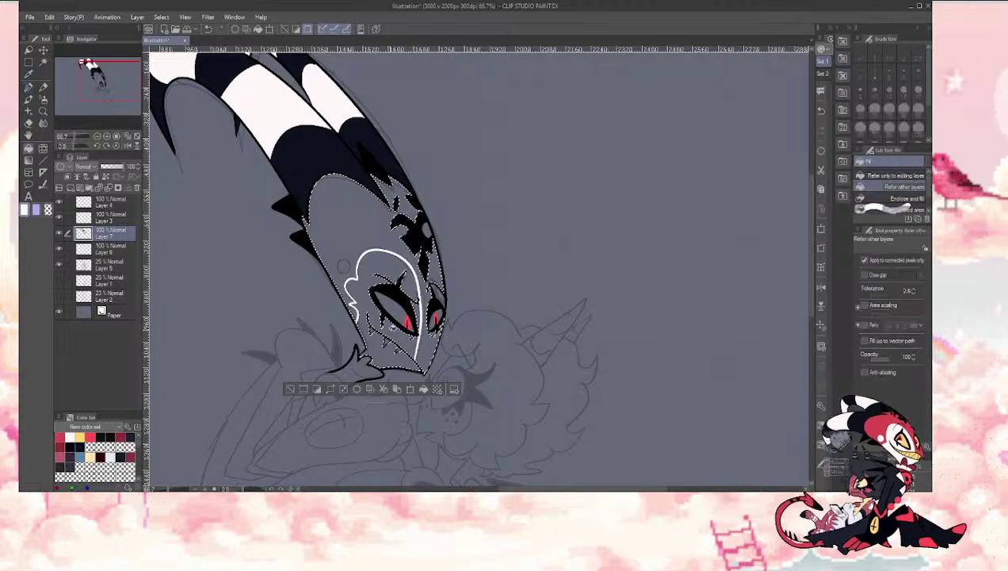
click(349, 274)
key(p)
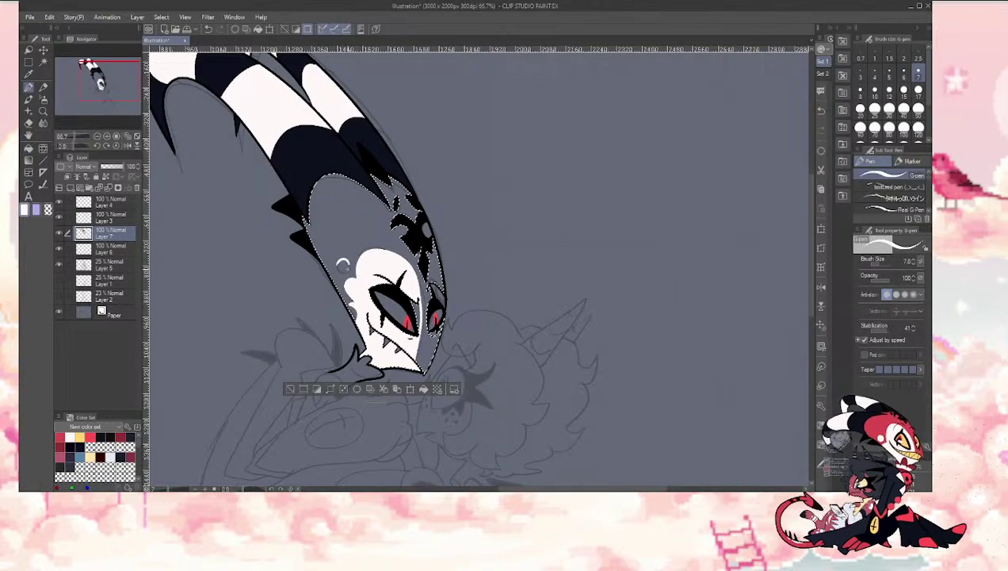
Step: Draw a round off-white dot on the cheek beside the white face marking, fill it, and clear the selection
click(342, 264)
key(g)
key(ctrl+d)
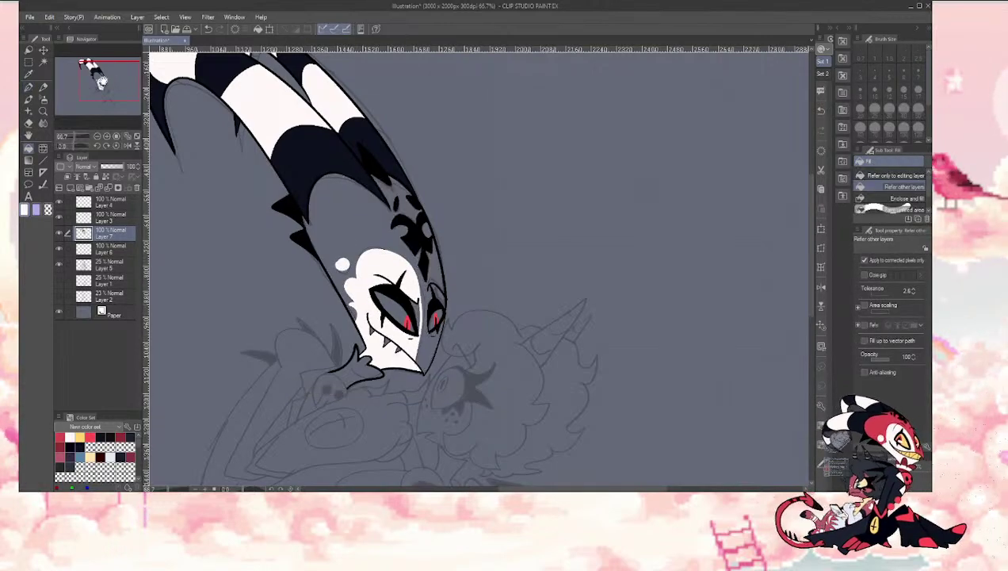
Step: Sample the red and fill the taller character's head and the enclosed gap in the forehead marking with it
drag(554, 182, 585, 151)
key(i)
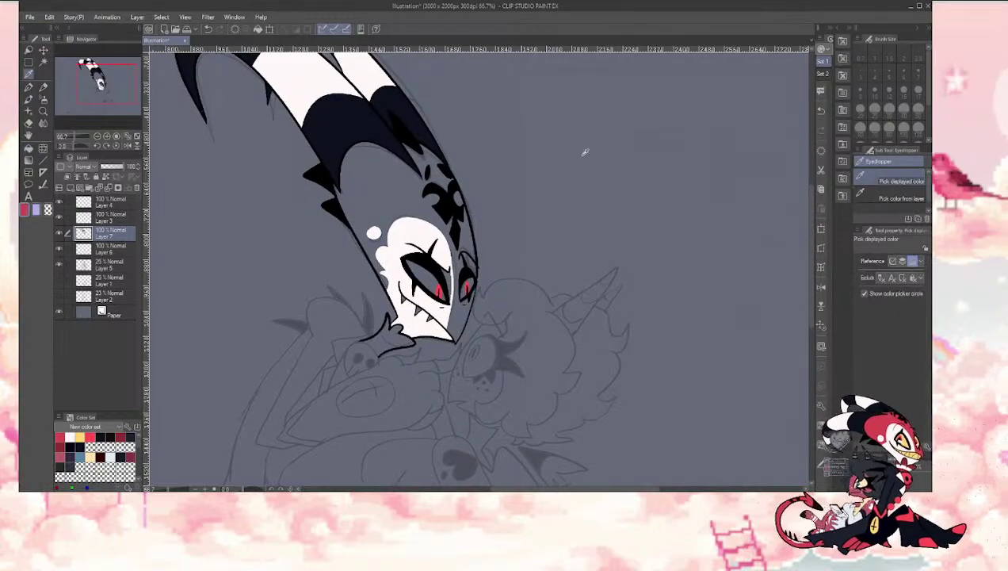
key(g)
click(375, 188)
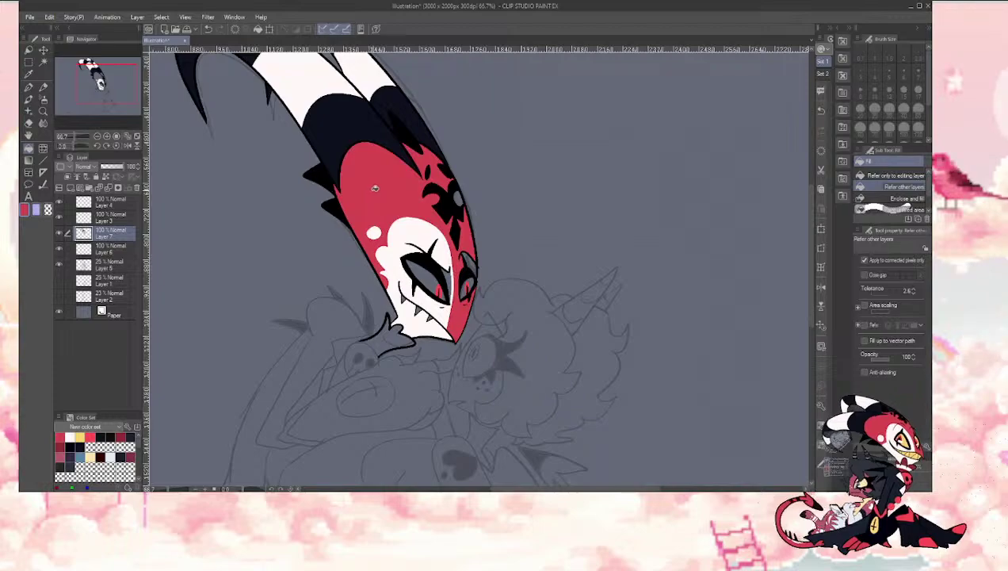
click(441, 194)
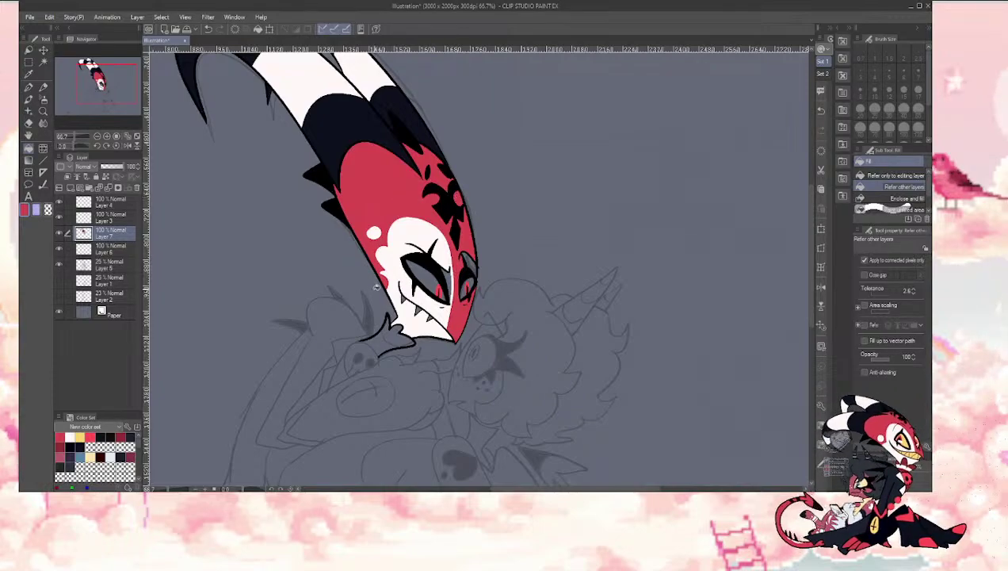
Step: Fill the small area above the far eye with the head's red, undoing the stray off-white and red fills
alt+click(449, 270)
click(448, 270)
key(ctrl+z)
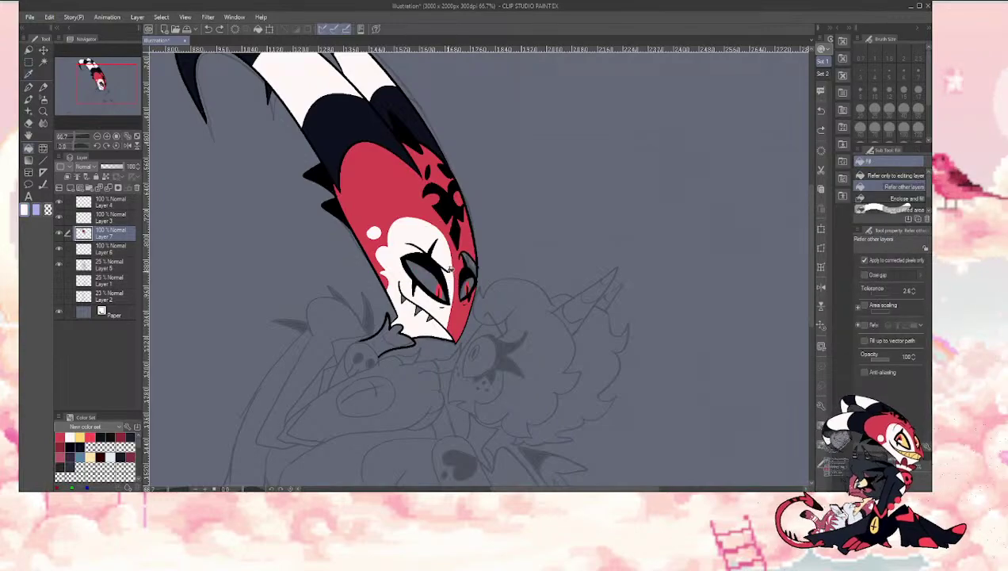
alt+click(453, 257)
click(467, 262)
click(465, 257)
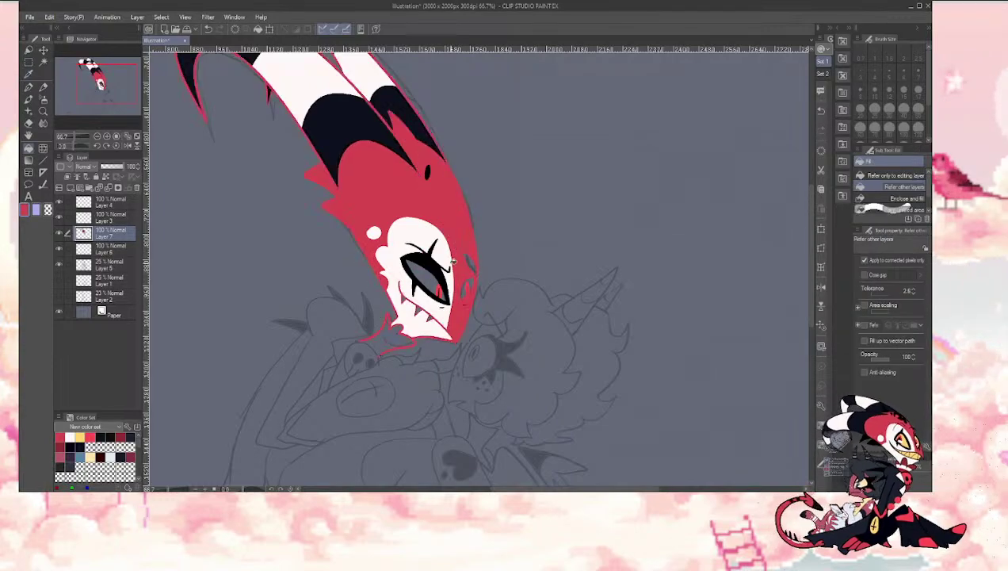
key(ctrl+z)
Step: Select the area outside the head, sample the off-white, close off the neck between the fur tufts, and fill it
key(w)
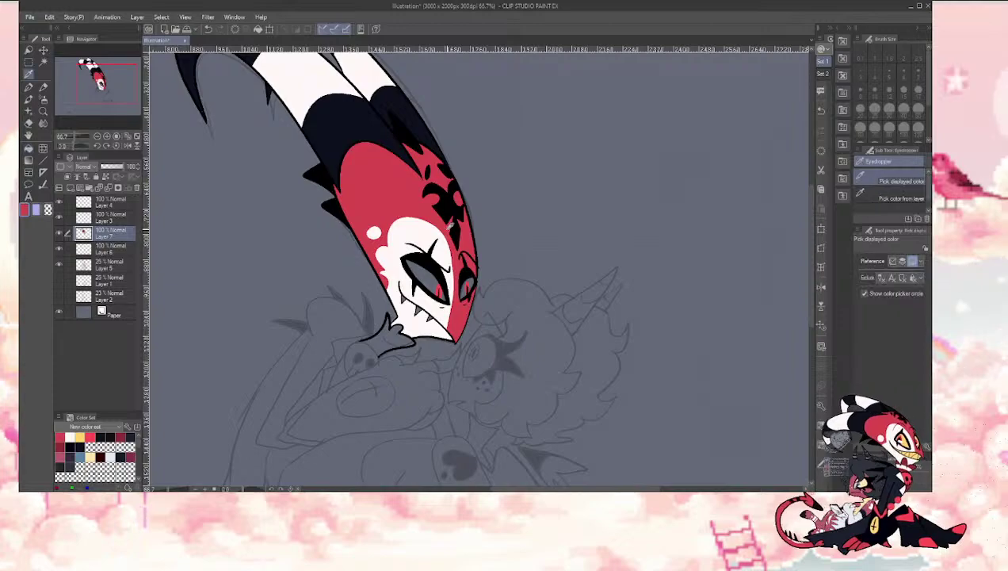
click(378, 345)
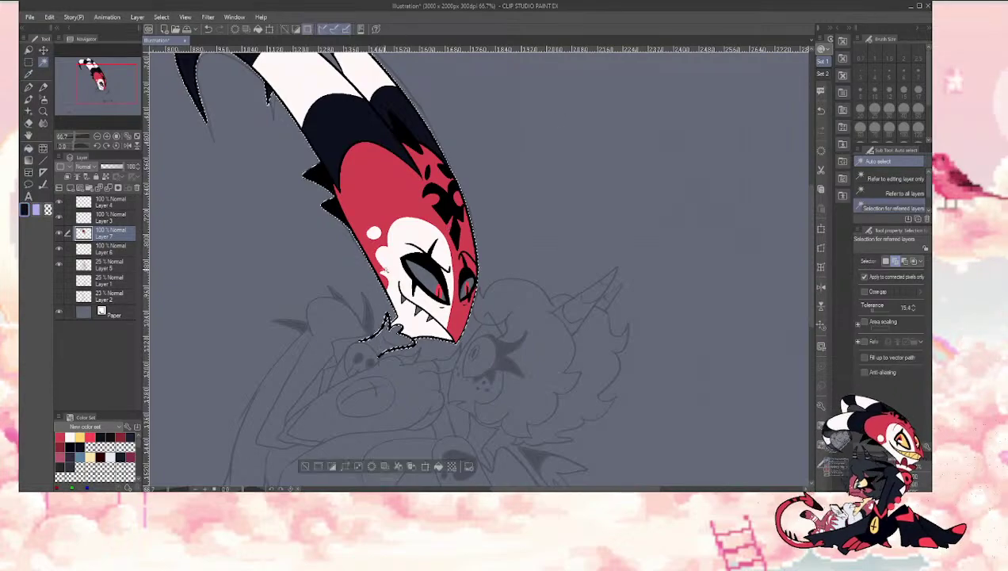
key(p)
alt+click(392, 293)
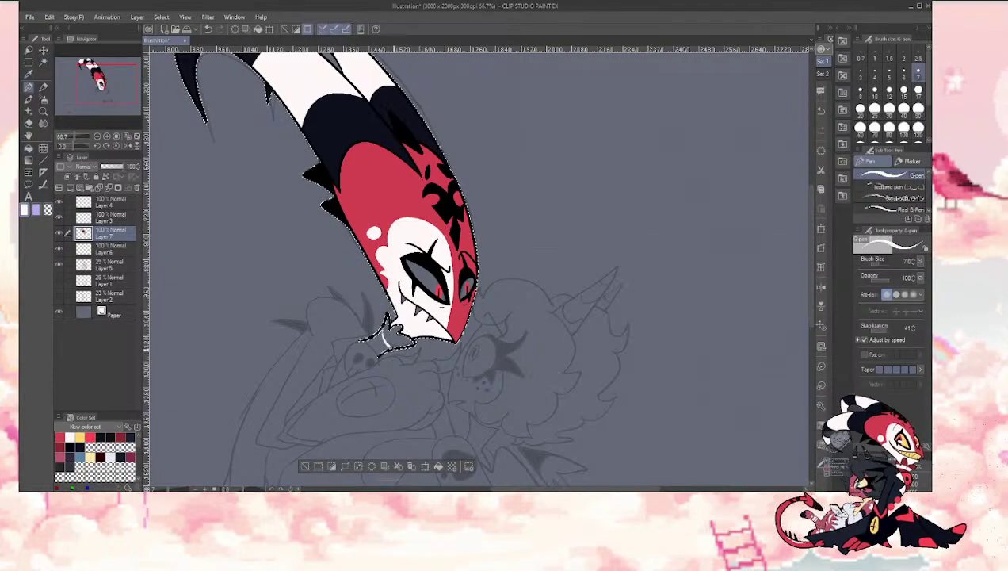
key(g)
click(380, 341)
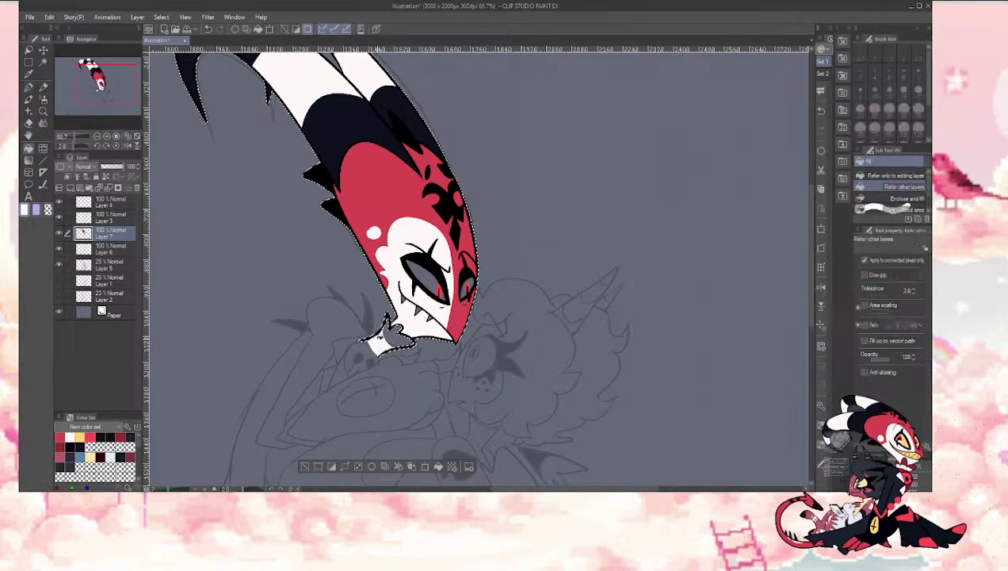
Step: Clear the selection, fill both eyes and the pointed teeth with yellow, and undo the stray fill on the lineart
click(102, 91)
click(111, 136)
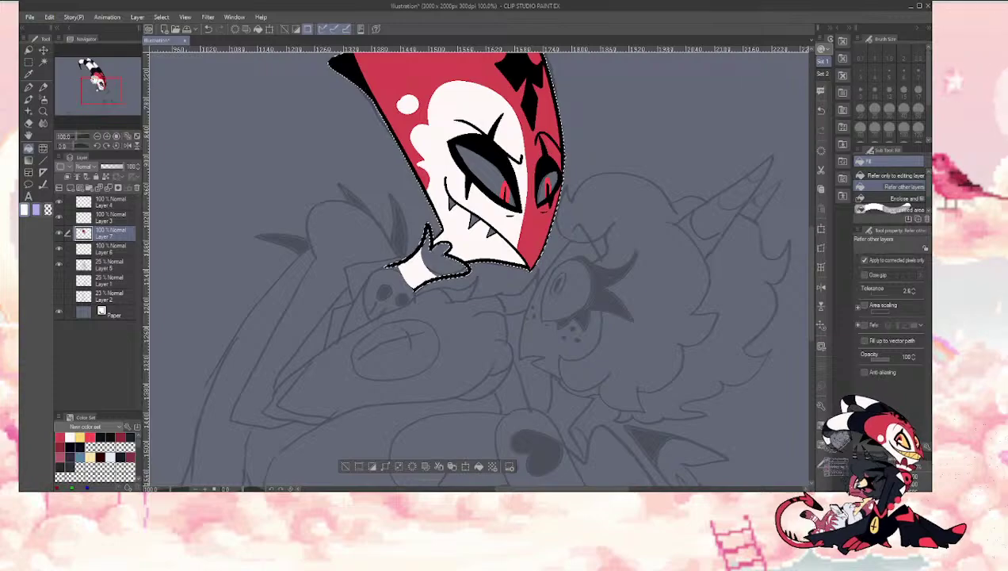
drag(95, 80, 100, 83)
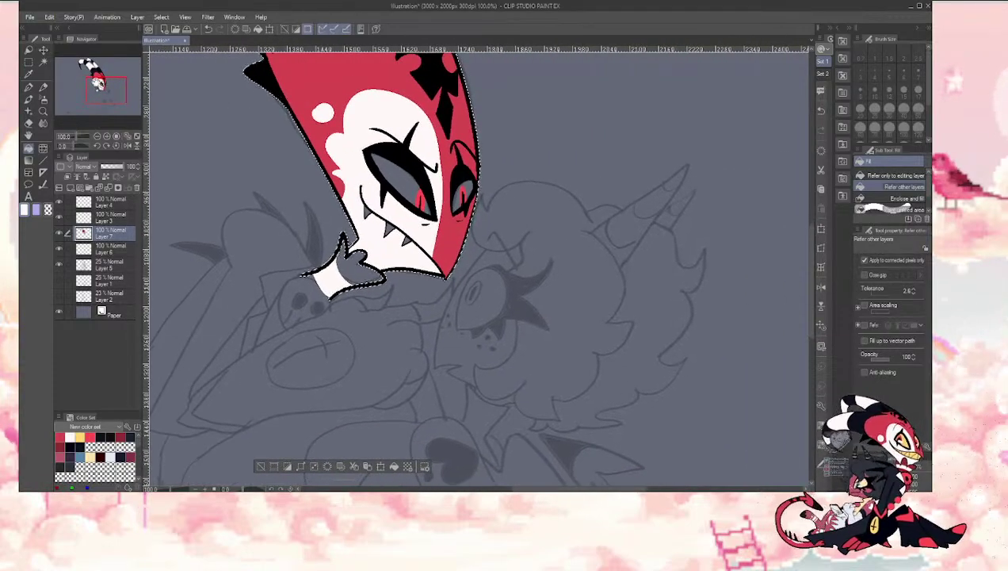
drag(96, 81, 100, 84)
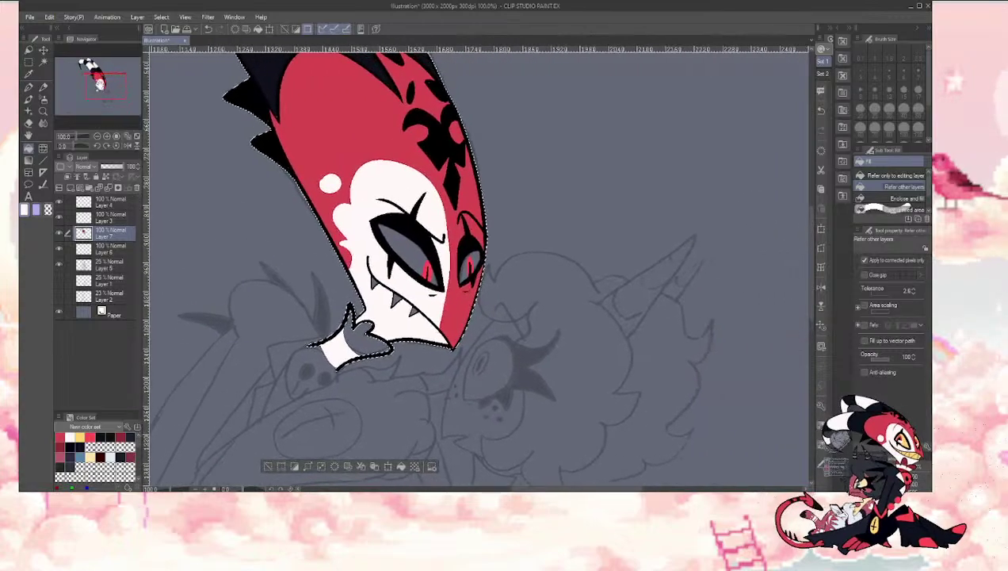
key(i)
key(g)
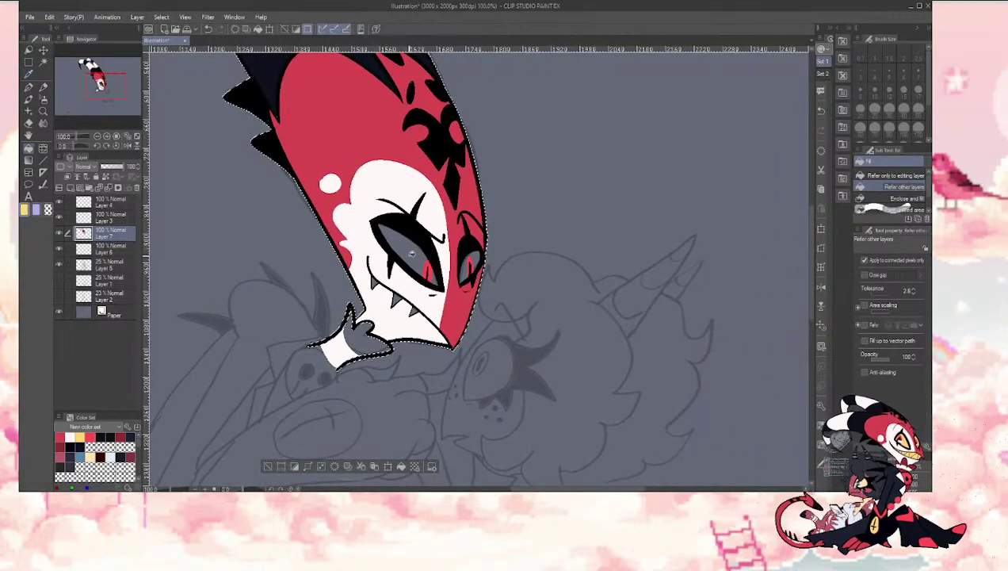
click(270, 464)
click(399, 243)
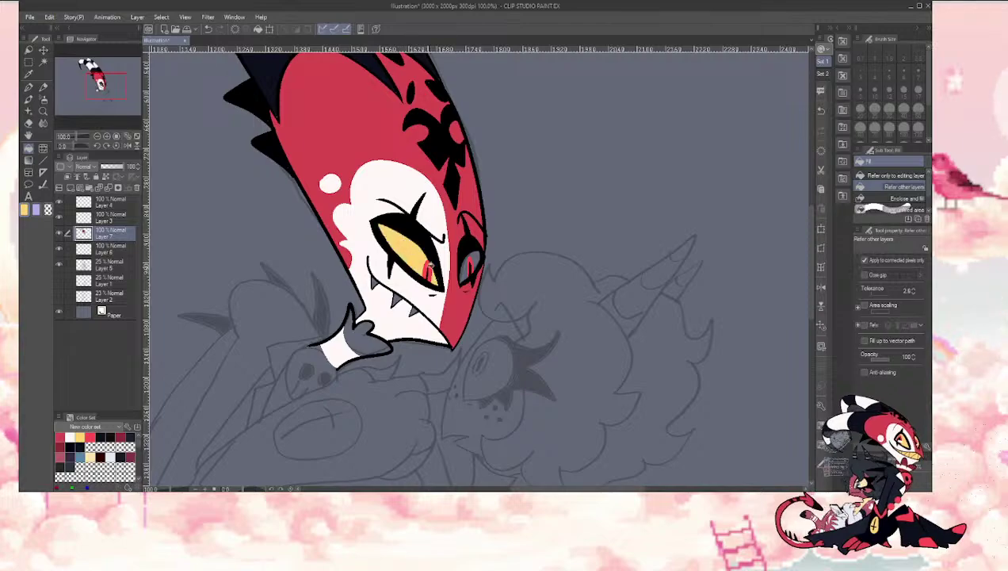
click(469, 263)
click(374, 279)
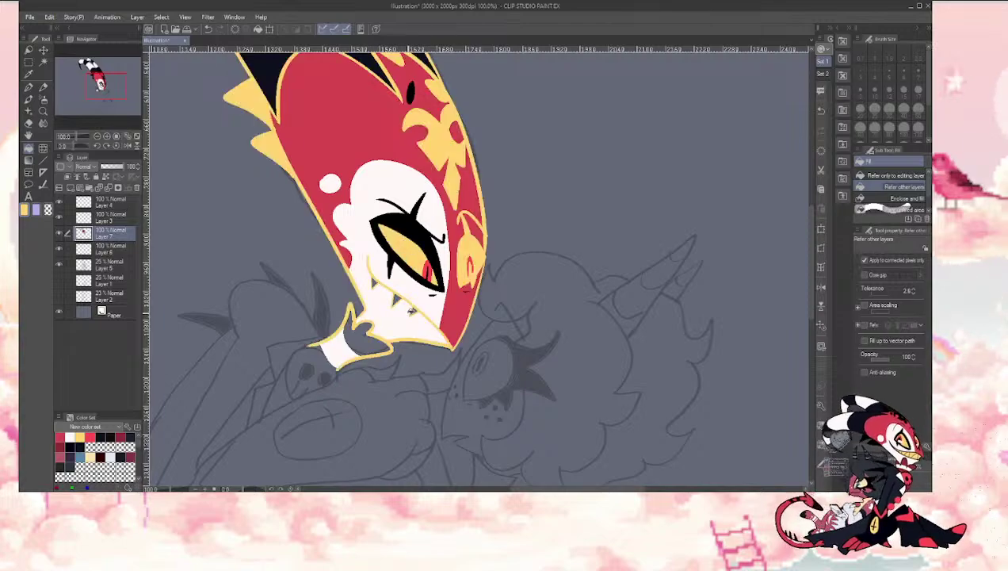
key(ctrl+z)
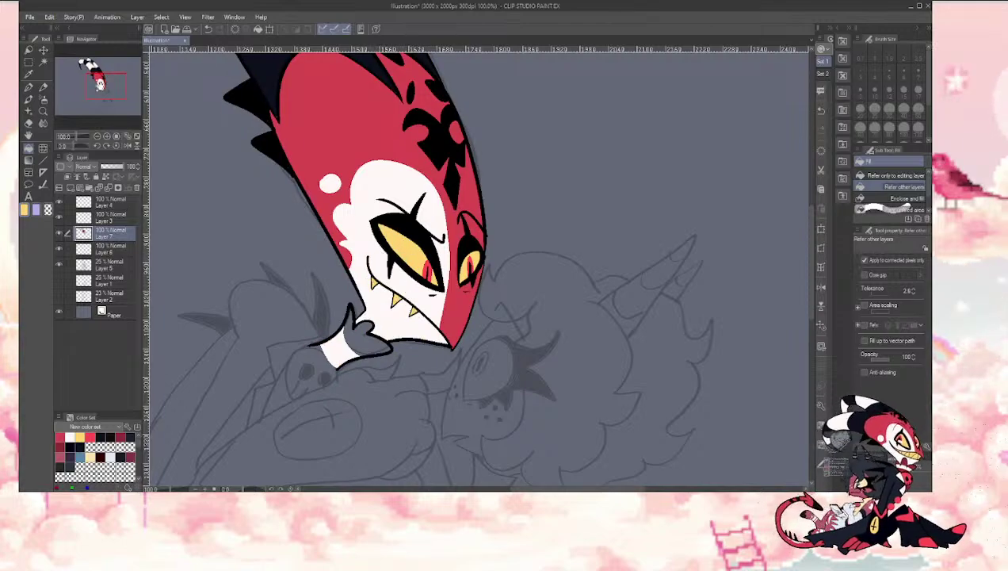
Step: Ink the flared glove cuff and the curled fingers of the raised hand below the jaw in black, redoing misplaced strokes
drag(100, 85, 95, 69)
key(p)
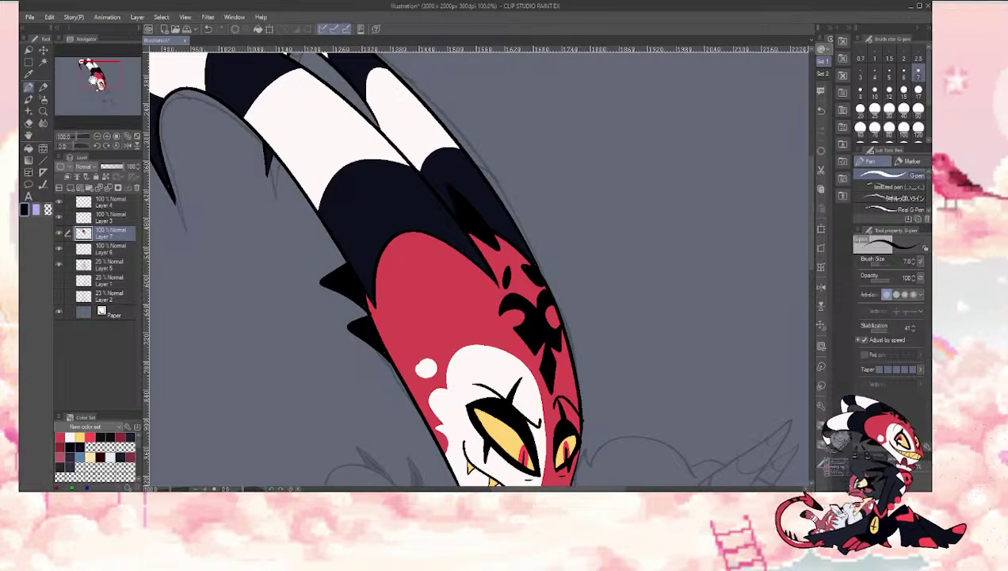
mouse_move(96, 76)
mouse_down()
mouse_move(87, 79)
mouse_move(98, 88)
mouse_move(122, 92)
mouse_up()
click(96, 136)
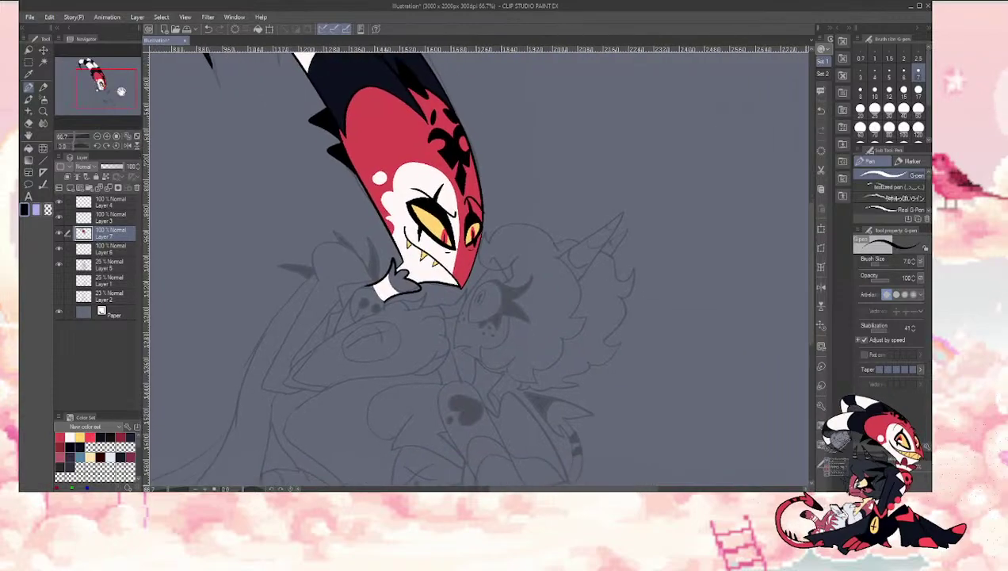
click(96, 139)
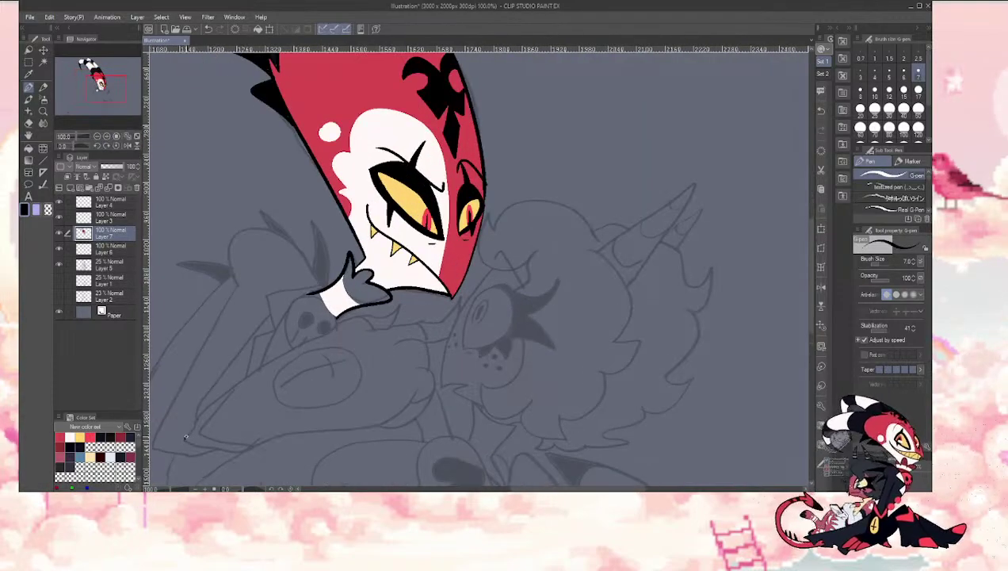
mouse_move(202, 407)
mouse_down()
mouse_move(288, 349)
mouse_move(374, 321)
mouse_move(398, 302)
mouse_move(259, 363)
mouse_move(203, 402)
mouse_move(176, 439)
mouse_move(222, 448)
mouse_up()
key(ctrl+z)
mouse_move(286, 435)
mouse_down()
mouse_move(391, 419)
mouse_move(418, 387)
mouse_move(411, 372)
mouse_move(427, 374)
mouse_move(437, 405)
mouse_up()
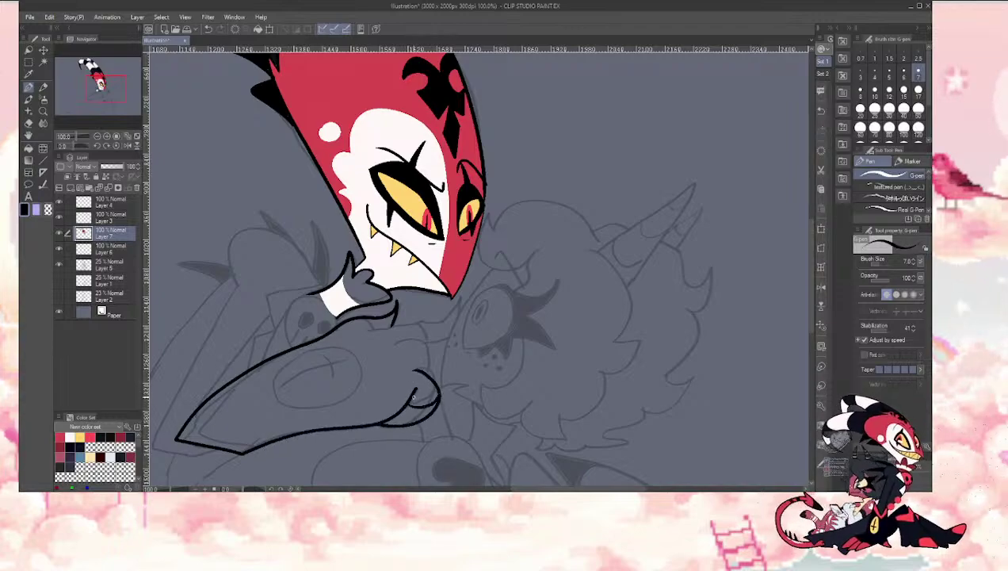
mouse_move(396, 346)
mouse_down()
mouse_move(435, 358)
mouse_move(433, 379)
mouse_move(397, 344)
mouse_up()
key(ctrl+z)
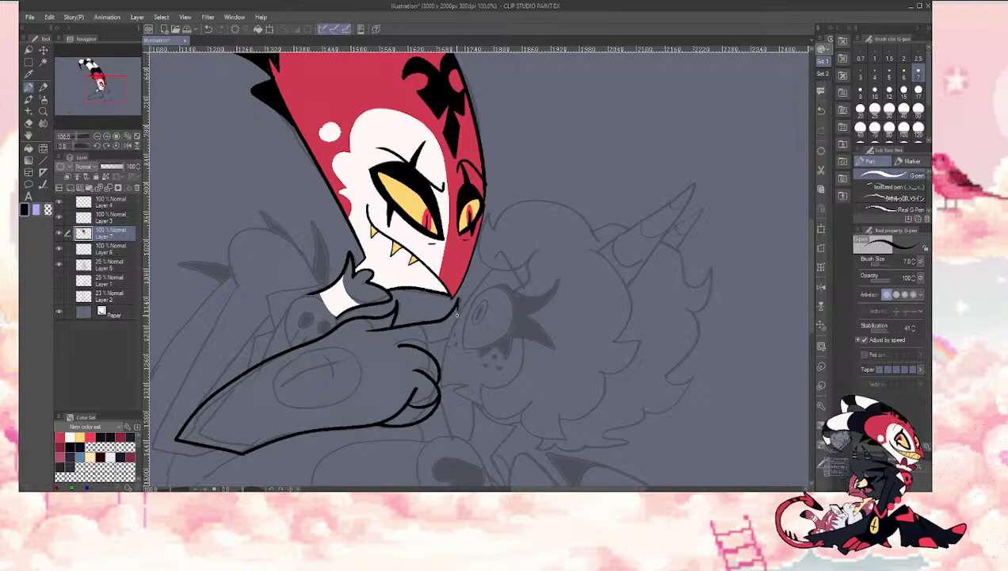
Step: Ink the oval patch with a small cross on the glove, undoing the trial finger lines toward the chin
mouse_move(456, 314)
mouse_down()
mouse_move(449, 331)
mouse_move(408, 344)
mouse_up()
key(ctrl+z)
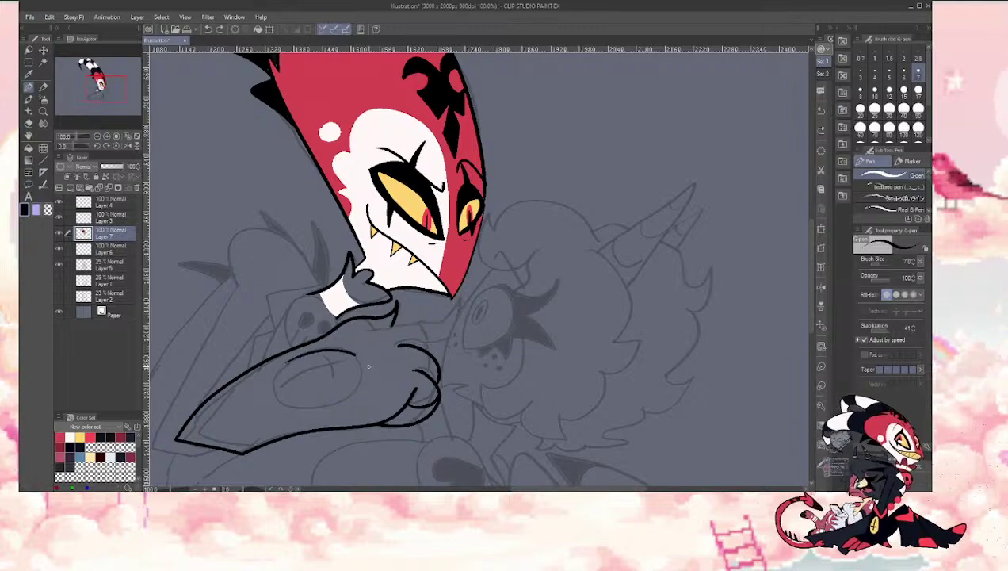
mouse_move(368, 367)
mouse_down()
mouse_move(332, 404)
mouse_move(271, 398)
mouse_move(283, 363)
mouse_up()
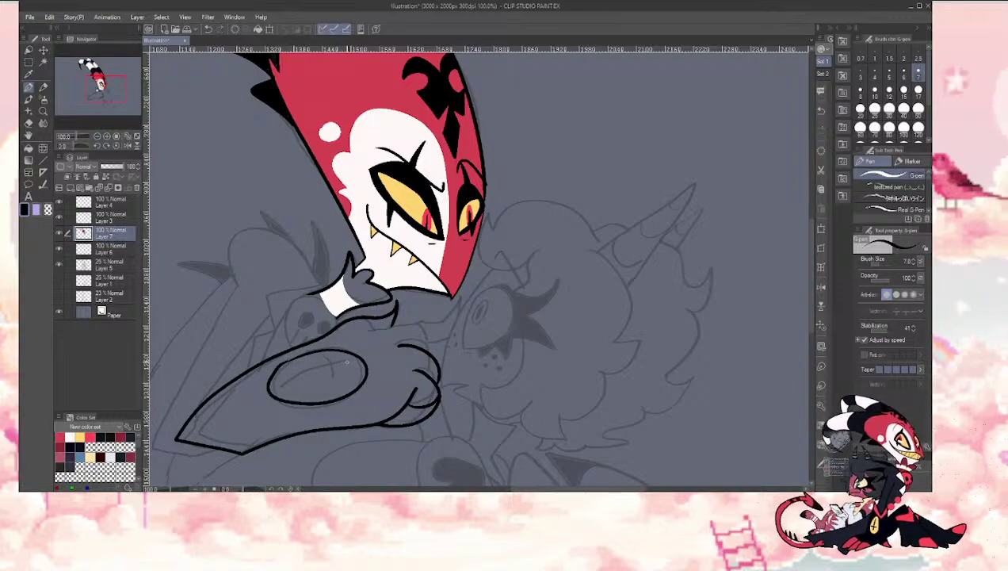
mouse_move(347, 362)
mouse_down()
mouse_move(301, 374)
mouse_move(324, 381)
mouse_up()
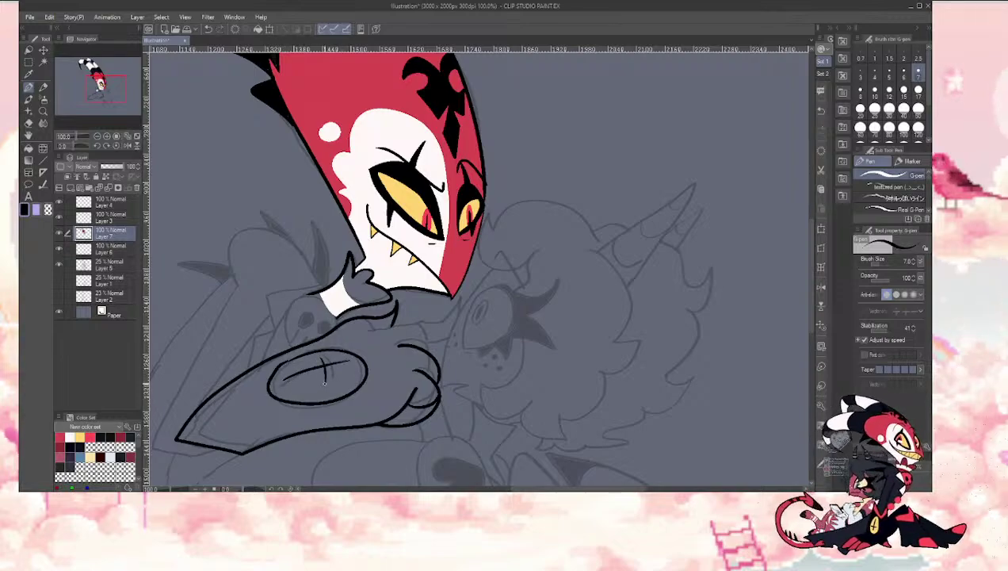
drag(366, 329, 409, 327)
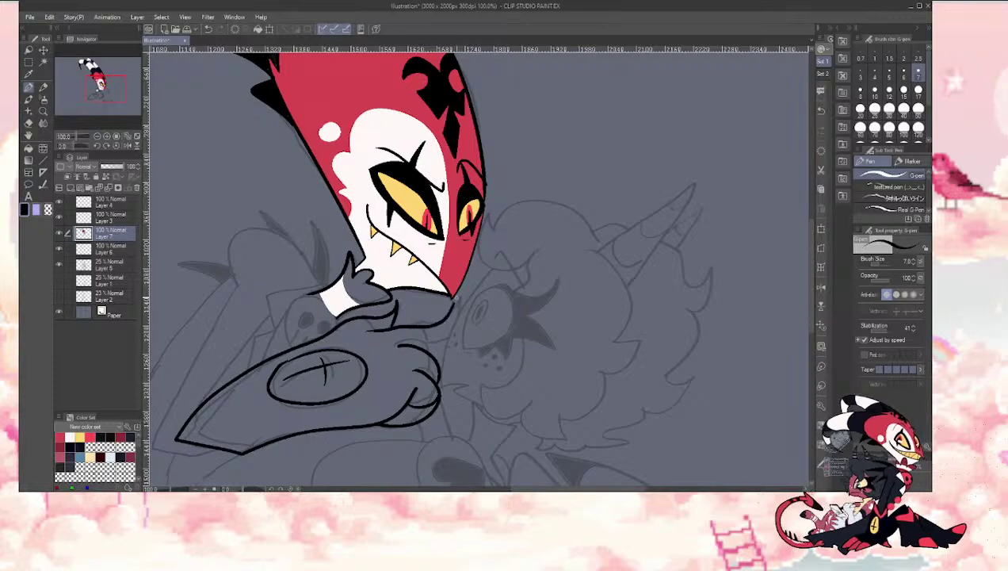
key(ctrl+z)
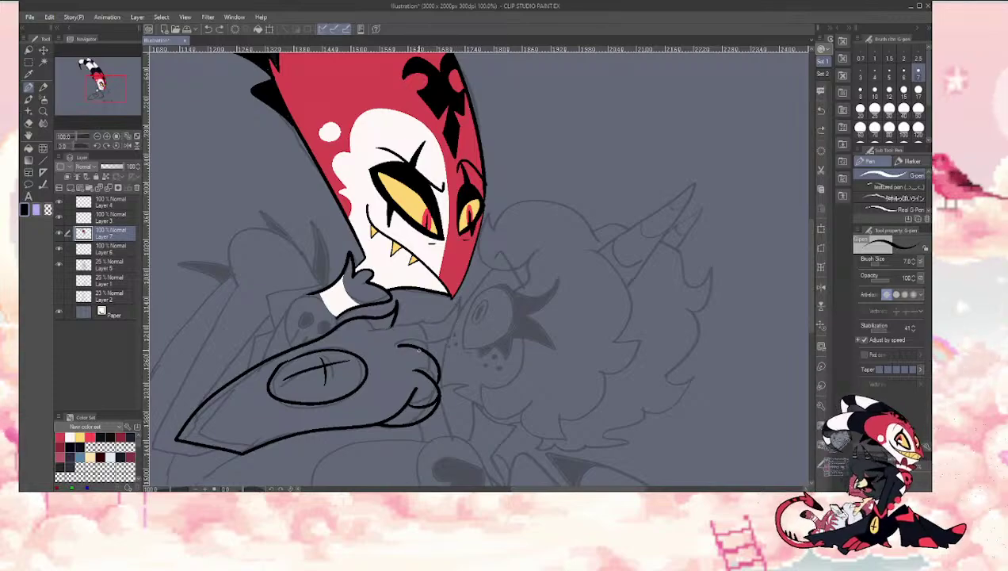
Step: Add small off-white highlights to the pupils of both eyes and return to black
key(x)
drag(458, 224, 536, 194)
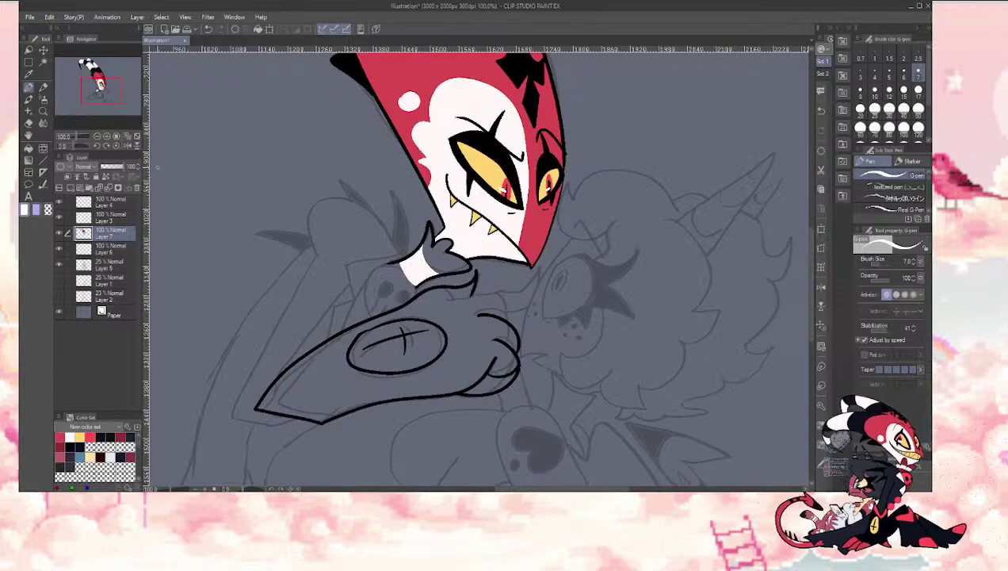
key(x)
Step: Select the area outside the lineart, ink the skull brooch with its eye sockets and teeth below the neck, and clear the selection
key(w)
click(335, 268)
key(p)
drag(371, 317, 361, 304)
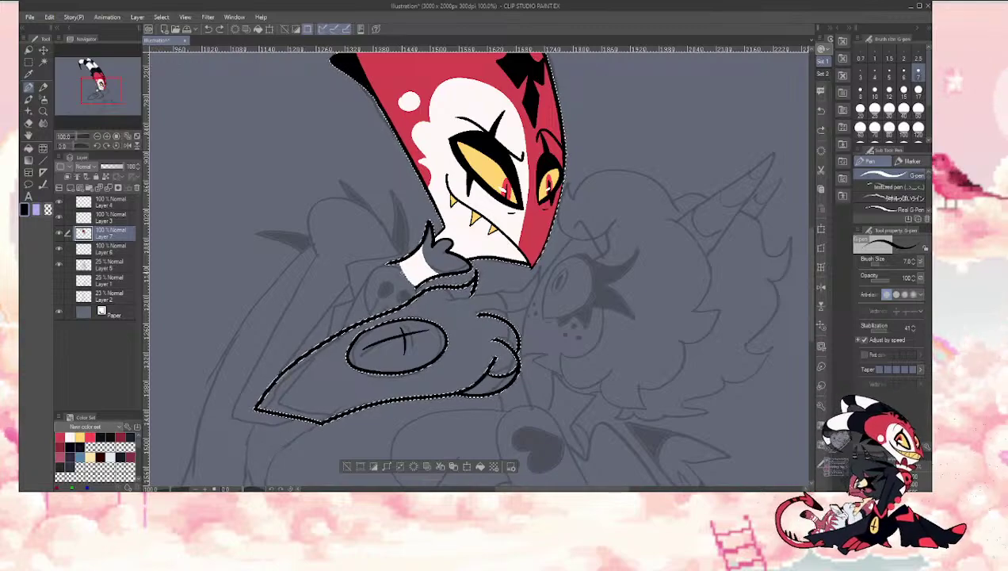
mouse_move(377, 267)
mouse_down()
mouse_move(361, 290)
mouse_move(370, 316)
mouse_up()
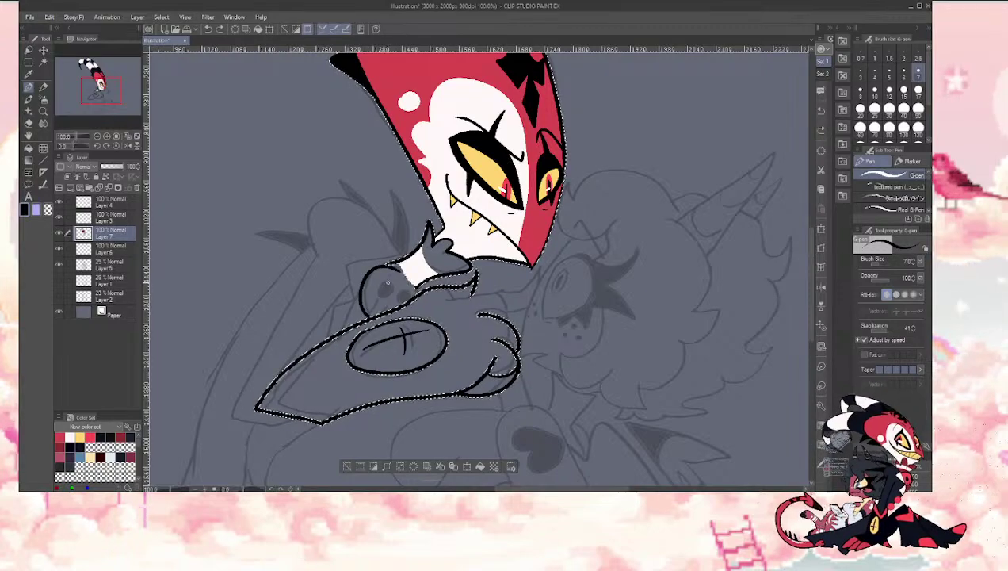
drag(373, 288, 400, 296)
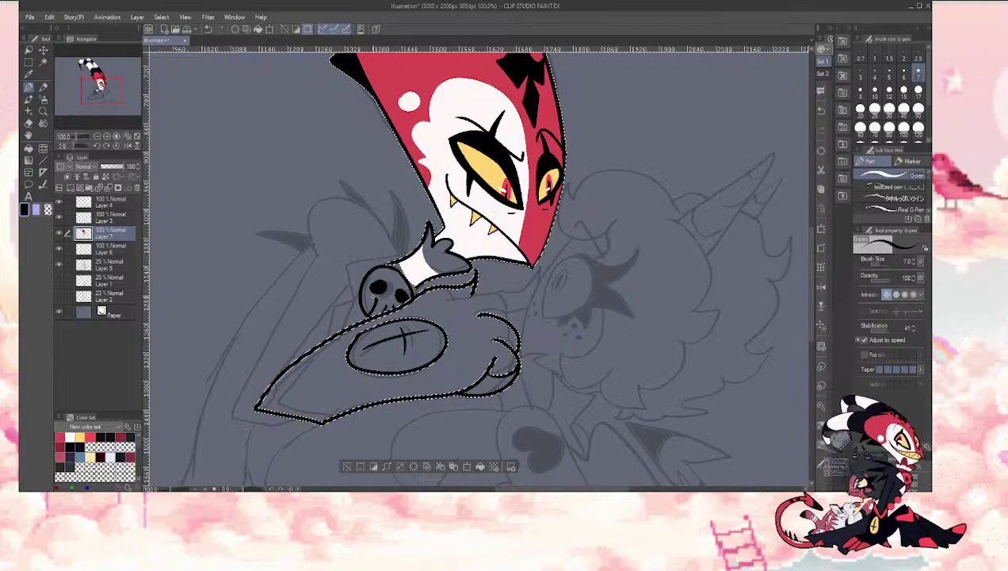
key(ctrl+d)
Step: Select the area outside the lineart, ink the angular collar around the brooch and the rounded shoulder behind it, then clear the selection
key(w)
click(328, 254)
key(p)
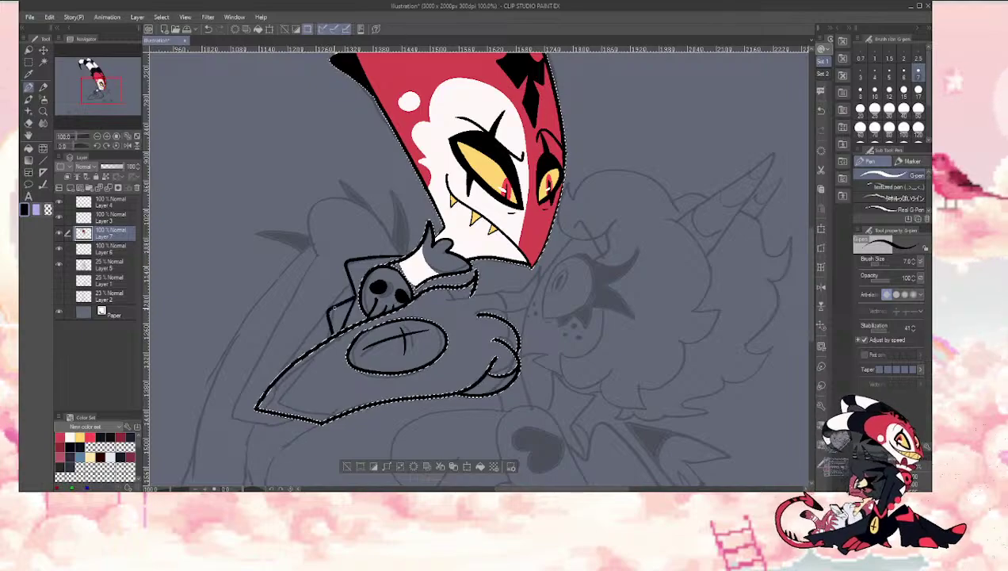
mouse_move(396, 242)
mouse_down()
mouse_move(346, 193)
mouse_move(321, 195)
mouse_up()
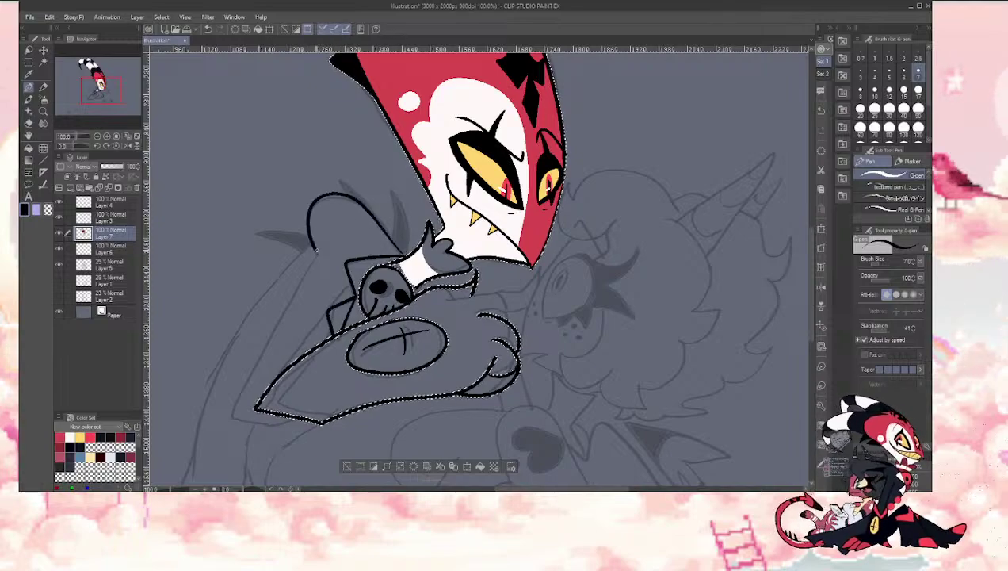
click(346, 466)
Step: Select the area outside the lineart, ink the bent arm's outline from the rounded shoulder down to the elbow, and clear the selection
key(w)
click(271, 297)
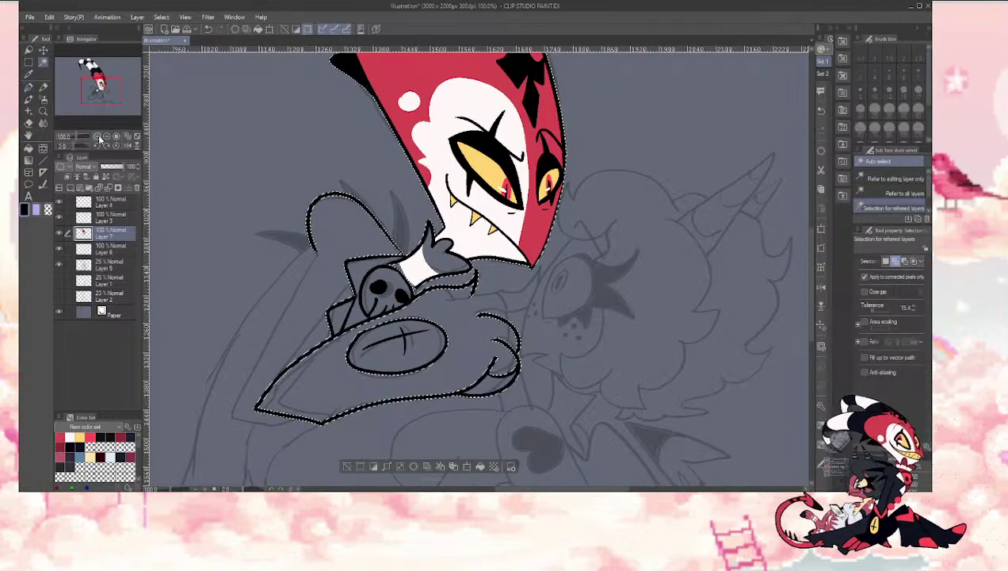
click(99, 137)
key(p)
drag(367, 252, 317, 367)
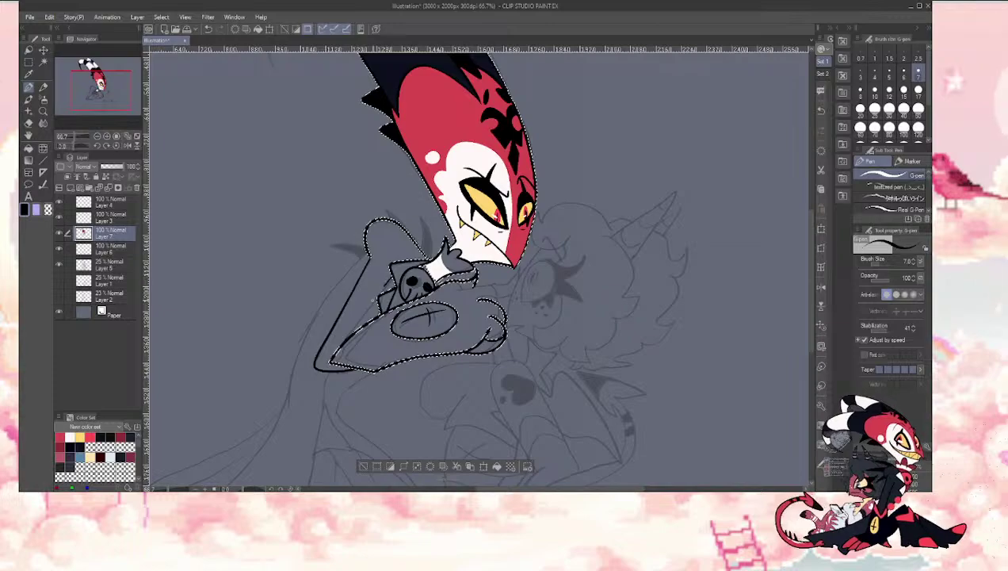
key(w)
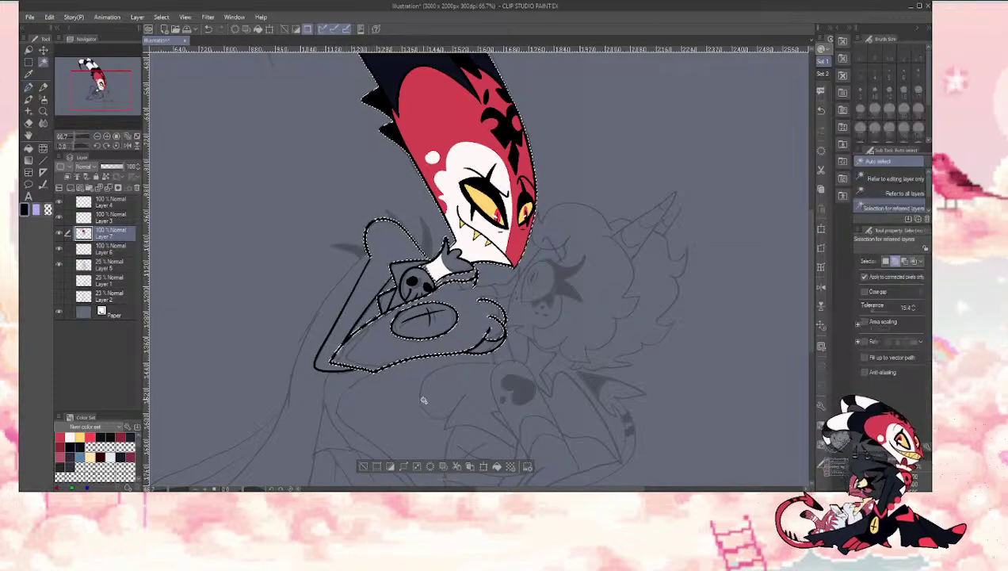
click(364, 466)
Step: Ink the coat's front edge as a long curve from the elbow to the canvas's lower edge, undoing the first trial line
mouse_move(99, 92)
mouse_down()
mouse_move(108, 87)
mouse_move(80, 100)
mouse_move(102, 97)
mouse_up()
key(p)
click(96, 136)
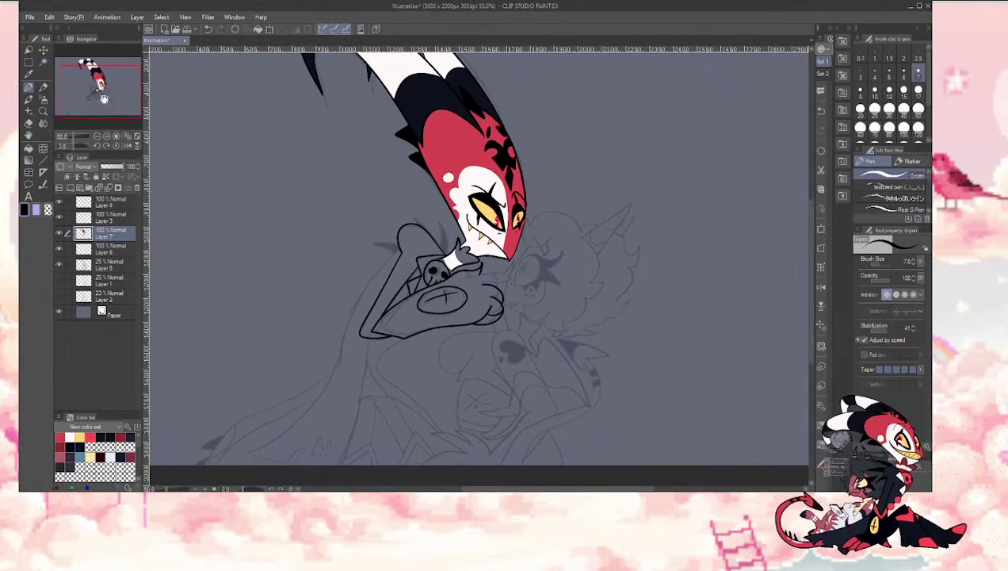
mouse_move(344, 337)
mouse_down()
mouse_move(323, 395)
mouse_move(254, 453)
mouse_up()
key(ctrl+z)
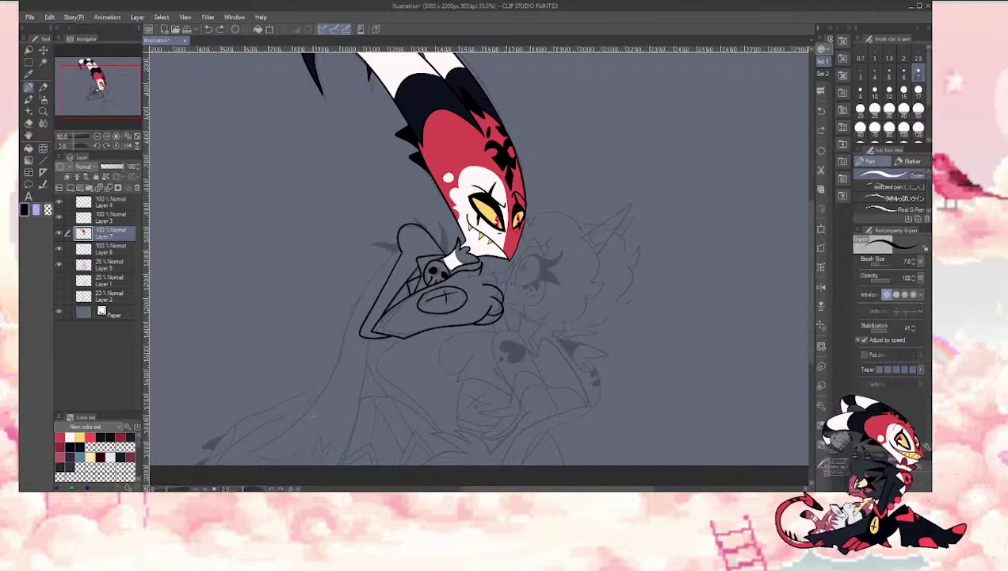
click(86, 100)
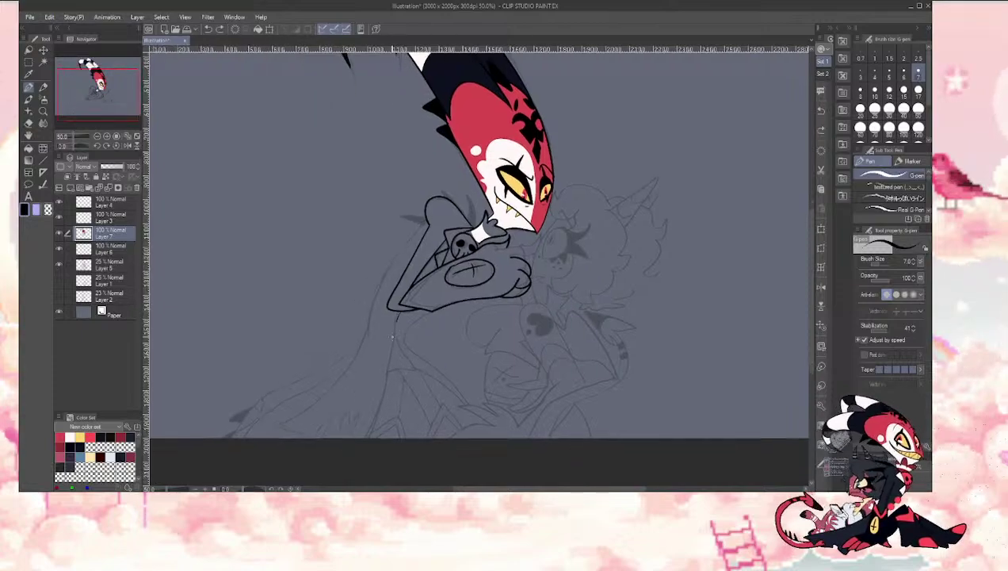
drag(390, 317, 362, 437)
drag(426, 223, 377, 279)
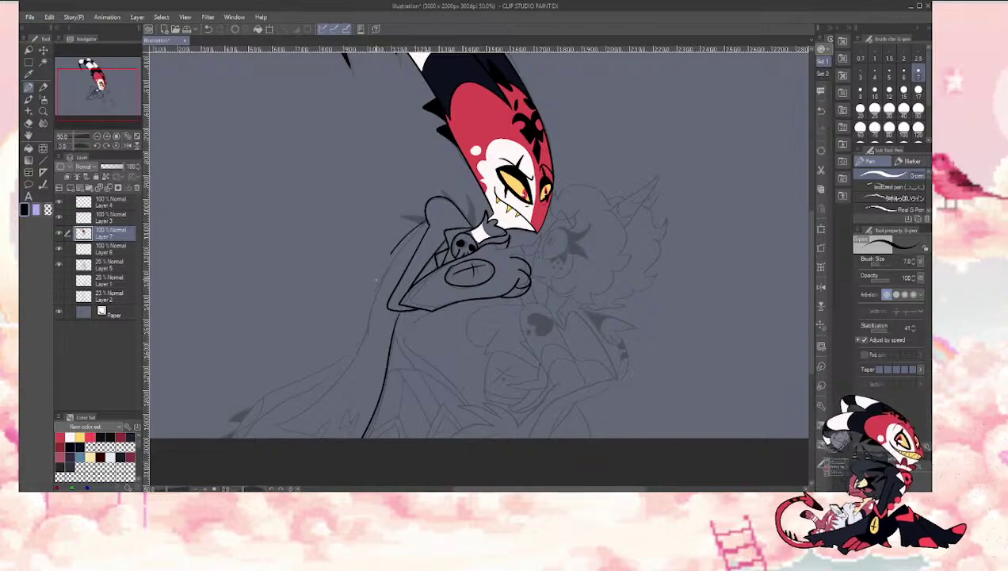
mouse_move(335, 377)
mouse_down()
mouse_move(281, 406)
mouse_move(315, 433)
mouse_up()
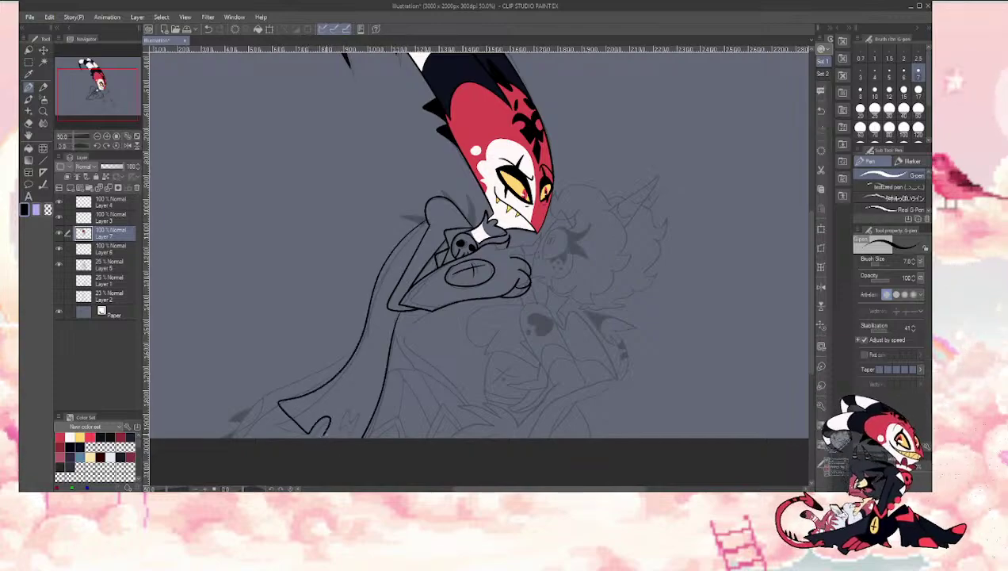
key(ctrl+z)
key(ctrl+z)
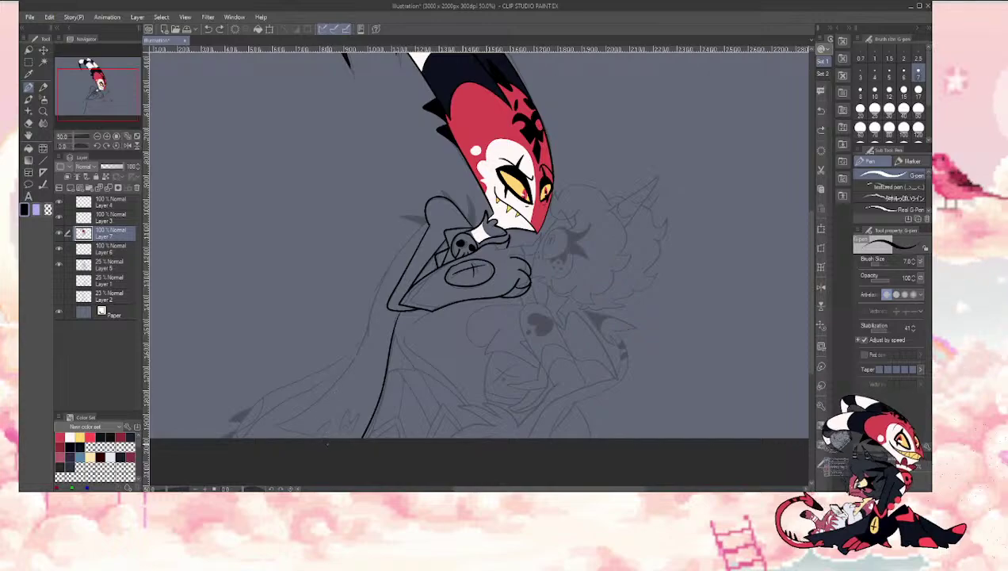
Step: Ink the coat's back edge from the shoulder to its pointed corner and ragged hem, undoing the surplus joining strokes
mouse_move(334, 417)
mouse_down()
mouse_move(327, 435)
mouse_move(315, 428)
mouse_move(333, 366)
mouse_move(366, 329)
mouse_up()
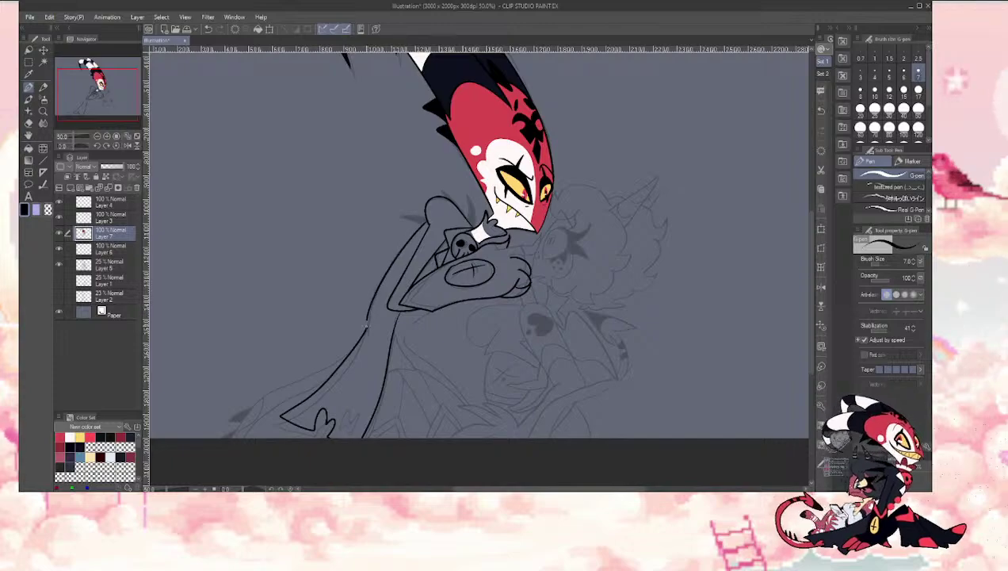
key(ctrl+z)
drag(365, 327, 375, 298)
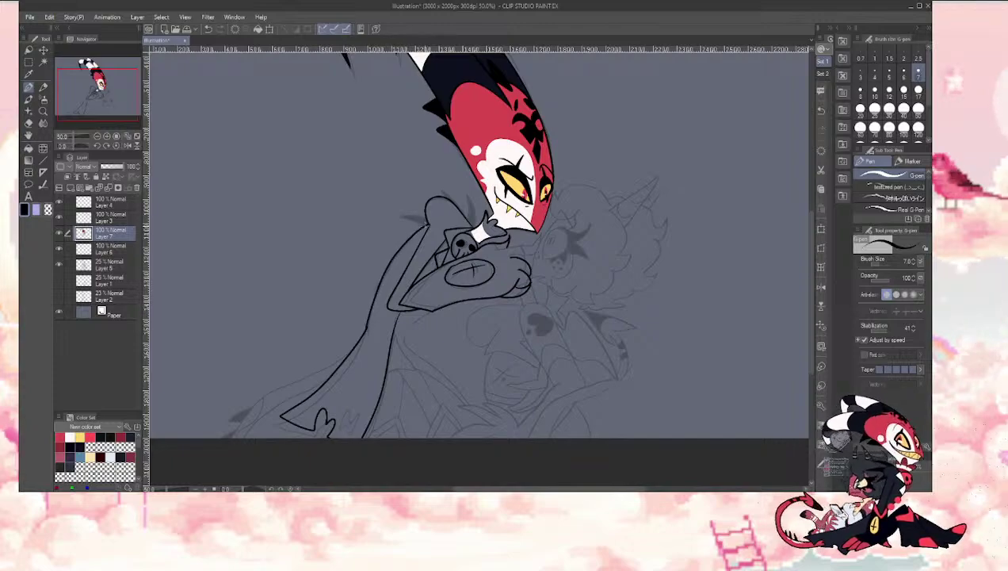
key(ctrl+z)
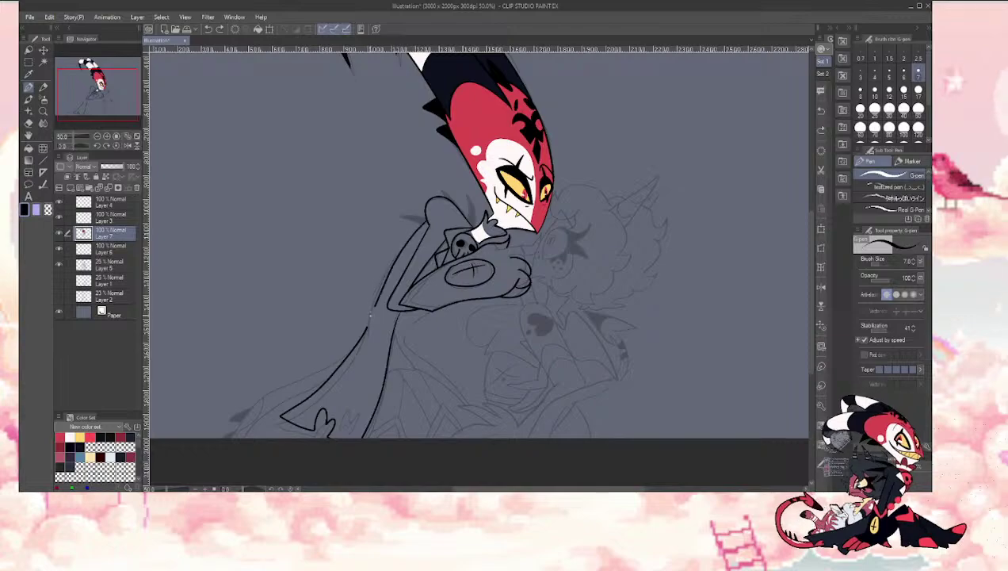
Step: Ink a small zigzag tear near the coat's hem and the curved, pointed coat flap below the gloved arm
drag(87, 91, 86, 99)
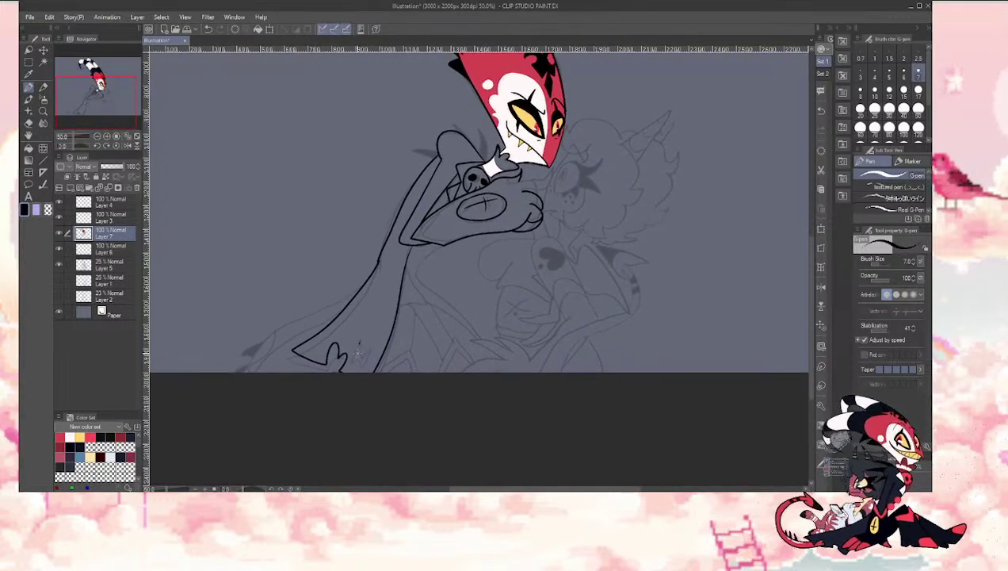
drag(367, 361, 370, 343)
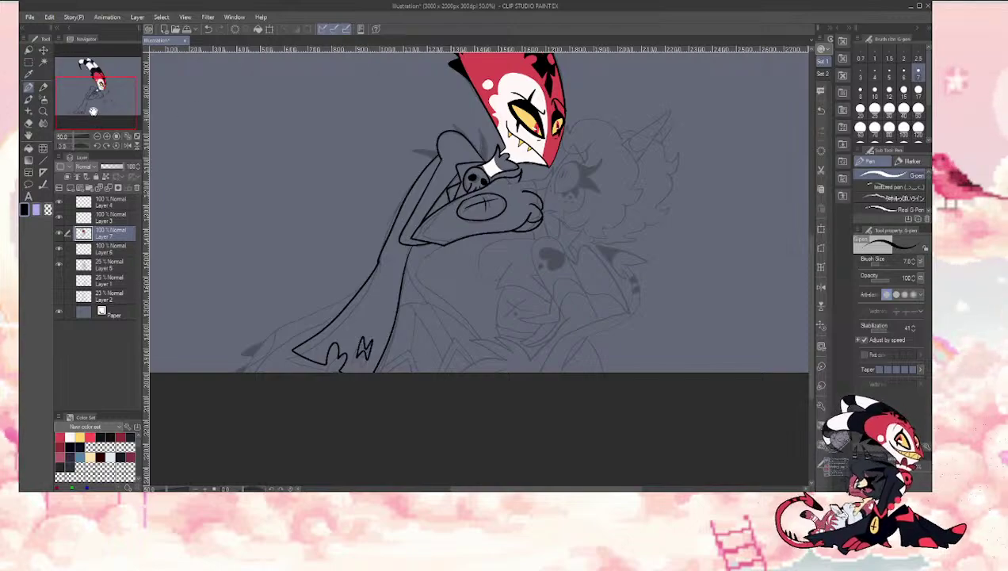
drag(93, 111, 100, 109)
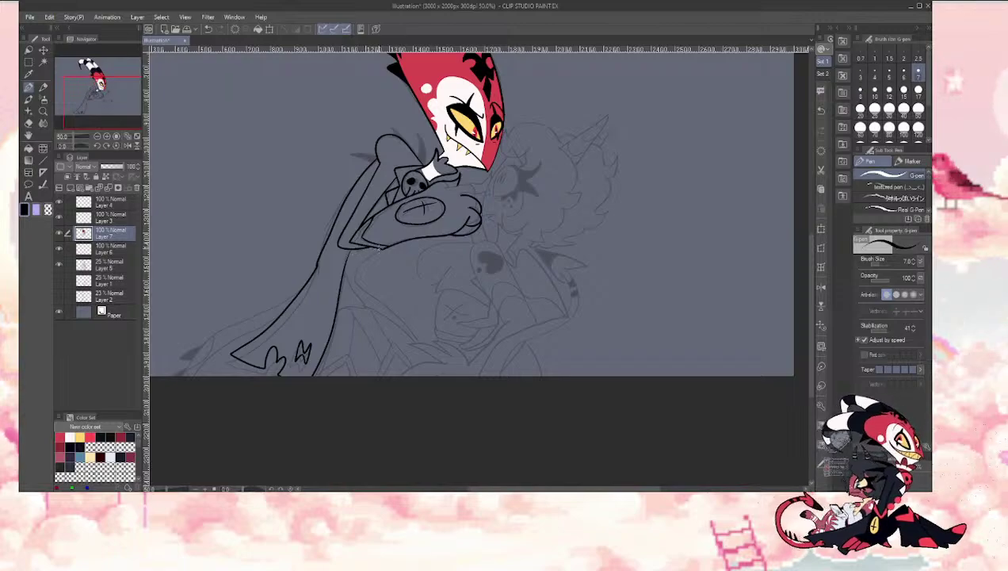
mouse_move(357, 263)
mouse_down()
mouse_move(364, 290)
mouse_move(422, 338)
mouse_up()
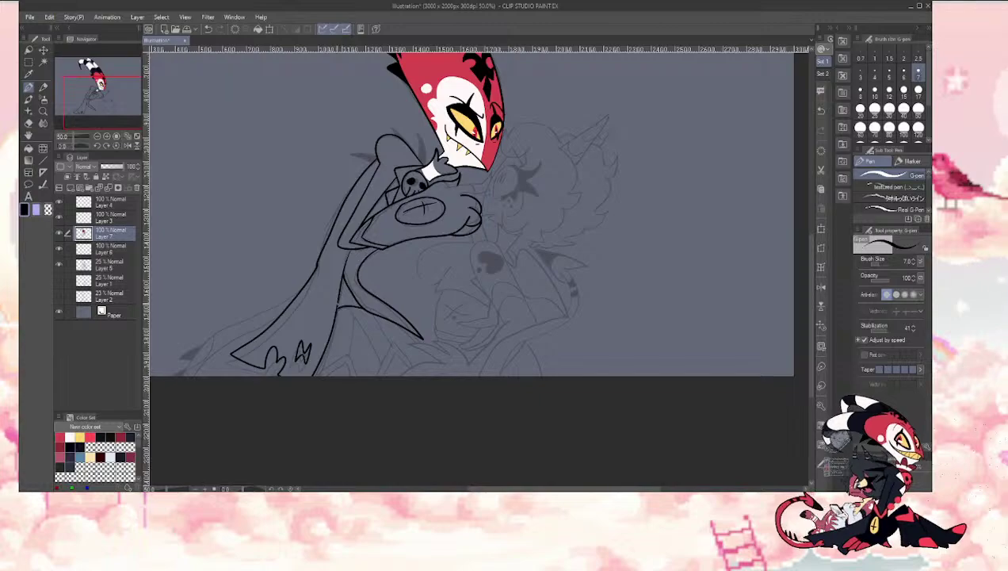
Step: Select the area outside the lineart and ink the tail's outer edge curving from the coat's back to the canvas's lower edge
drag(80, 85, 70, 90)
click(43, 61)
click(302, 295)
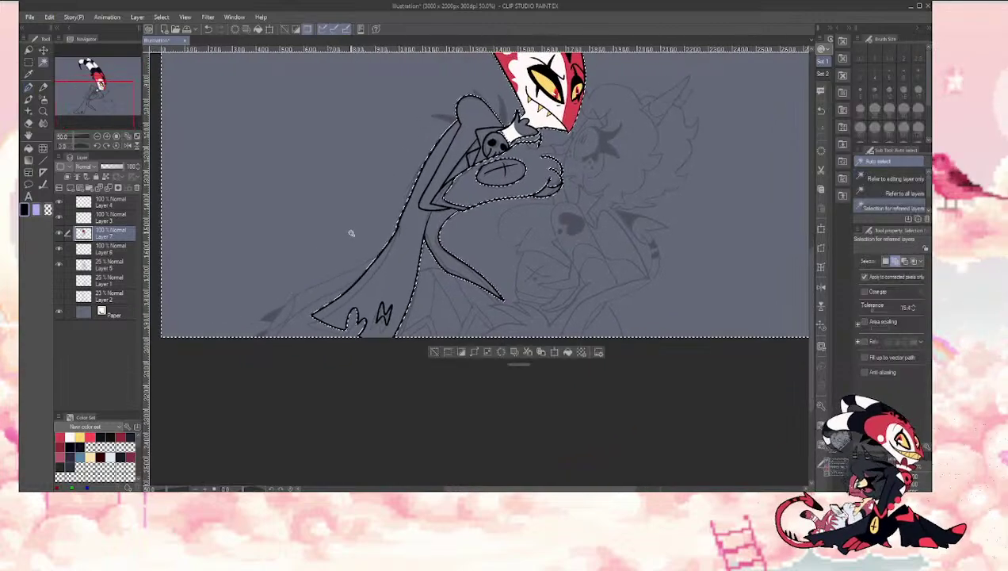
key(p)
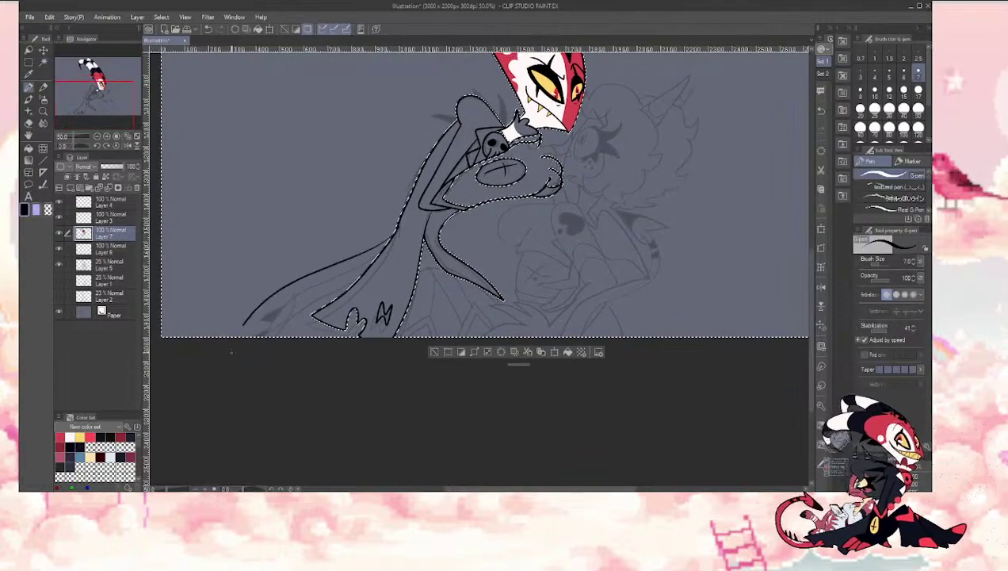
drag(232, 351, 228, 357)
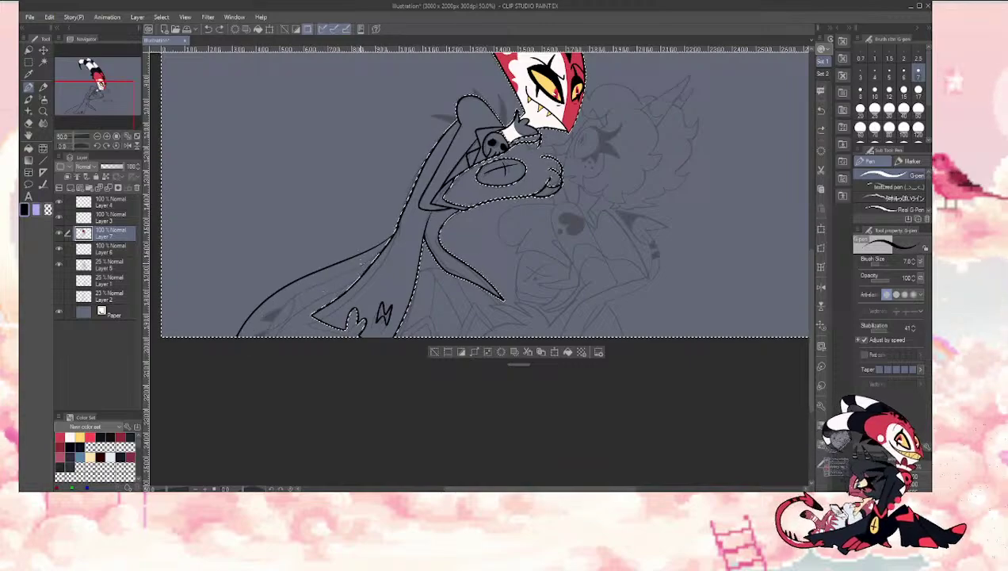
mouse_move(432, 345)
mouse_down()
mouse_move(563, 361)
mouse_move(463, 385)
mouse_up()
key(ctrl+z)
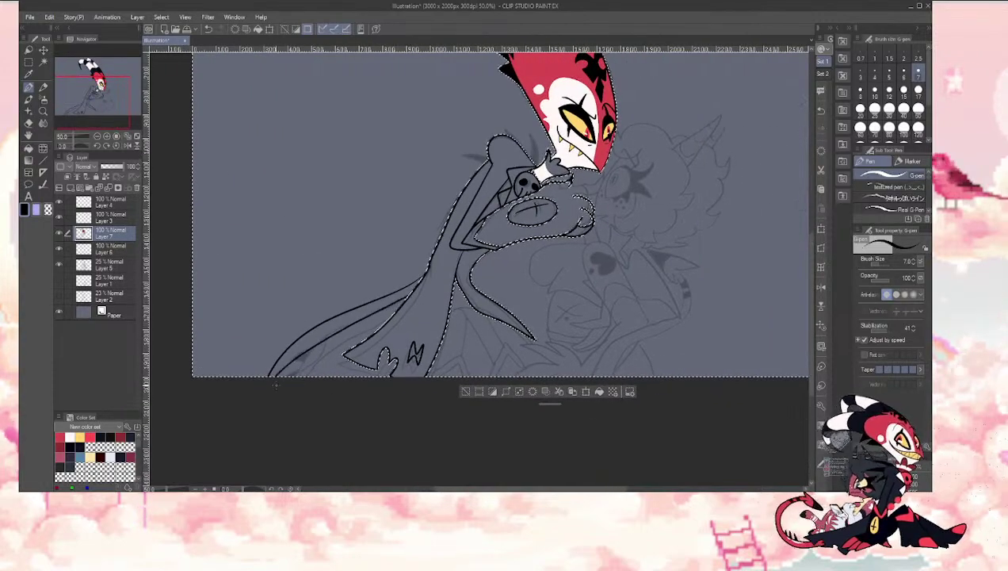
mouse_move(282, 382)
mouse_down()
mouse_move(328, 328)
mouse_move(403, 304)
mouse_up()
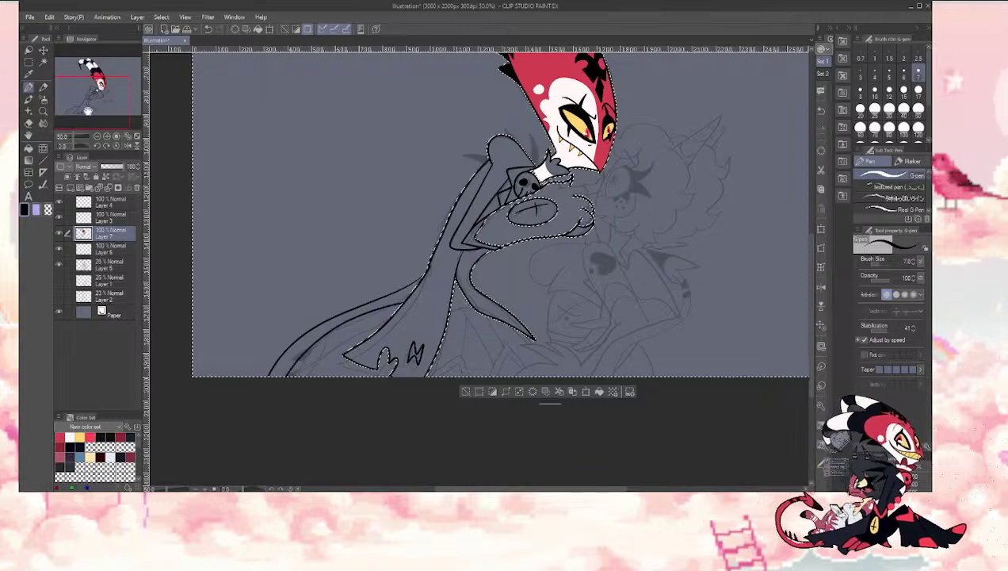
drag(77, 110, 71, 105)
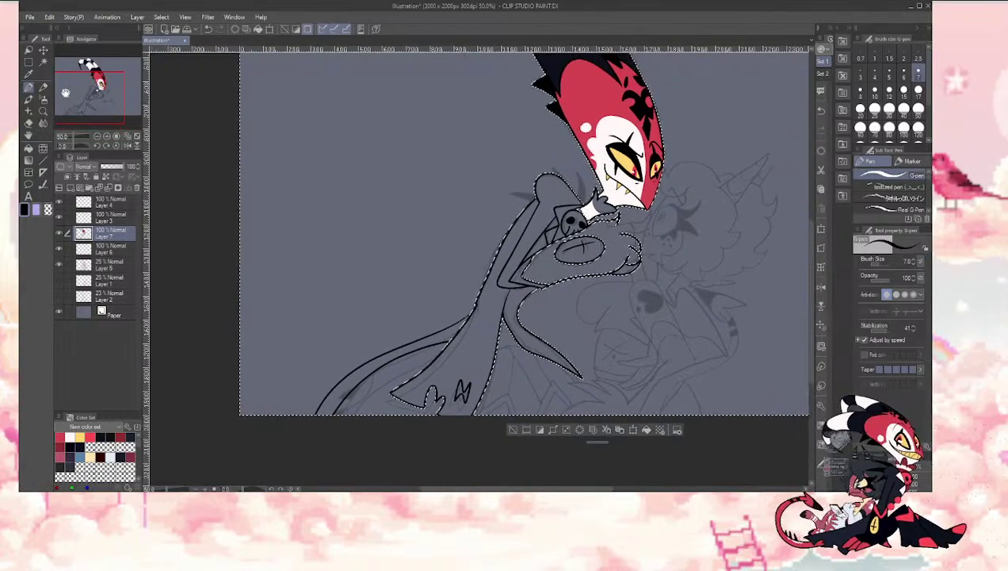
click(514, 427)
key(ctrl+z)
key(ctrl+z)
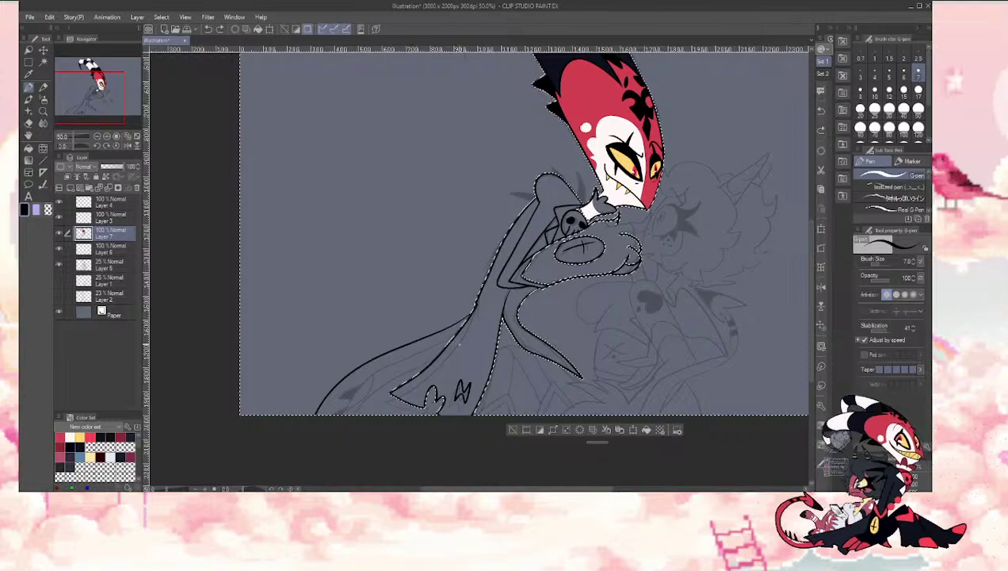
Step: Ink the tail's inner edge parallel to the outer one, comparing the lines with undo and redo and keeping both
drag(403, 361, 330, 428)
key(ctrl+z)
key(ctrl+z)
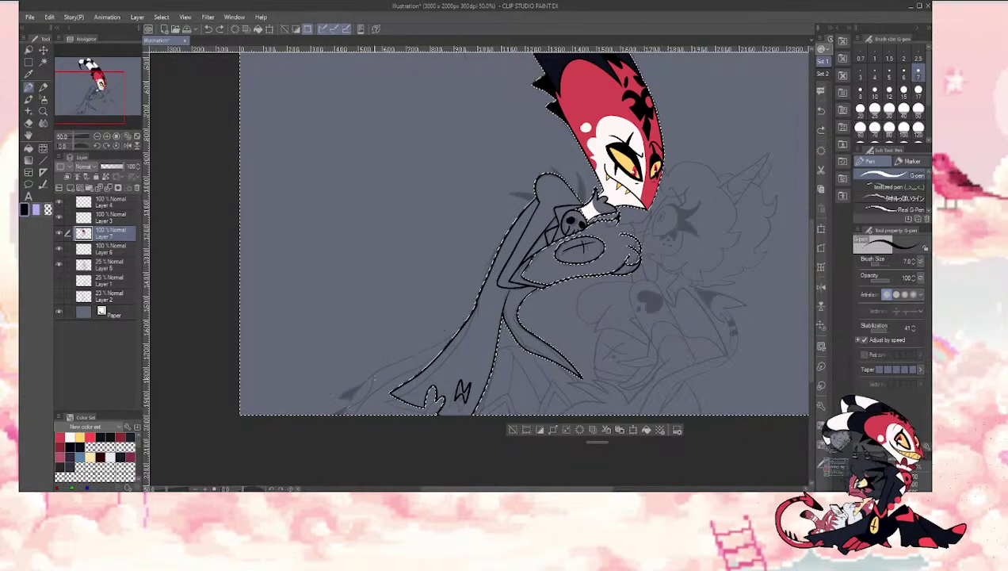
key(ctrl+y)
key(ctrl+y)
key(ctrl+z)
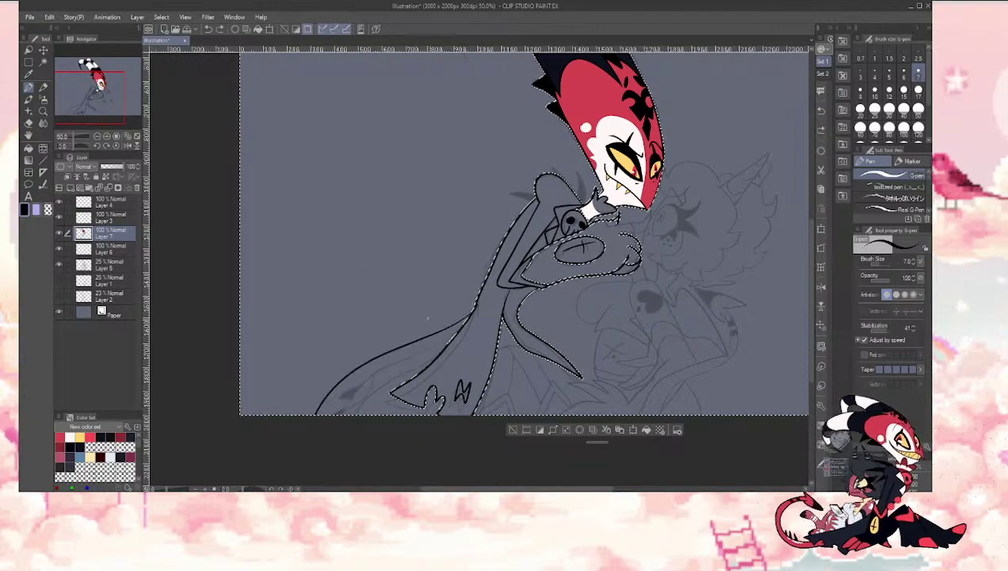
key(ctrl+y)
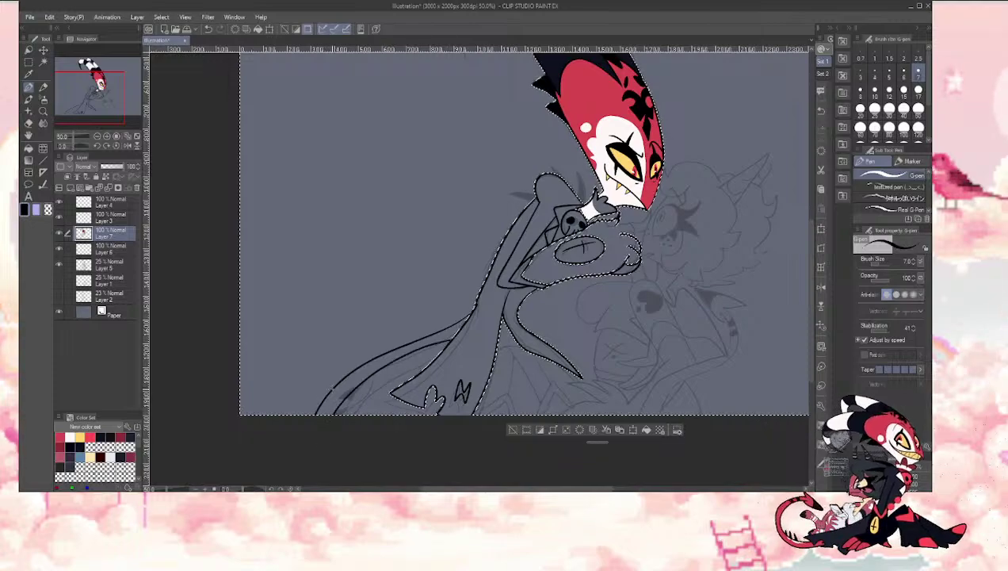
Step: Ink solid black spikes on the outer side of the tail near the canvas's lower edge and clear the selection
drag(322, 395, 308, 405)
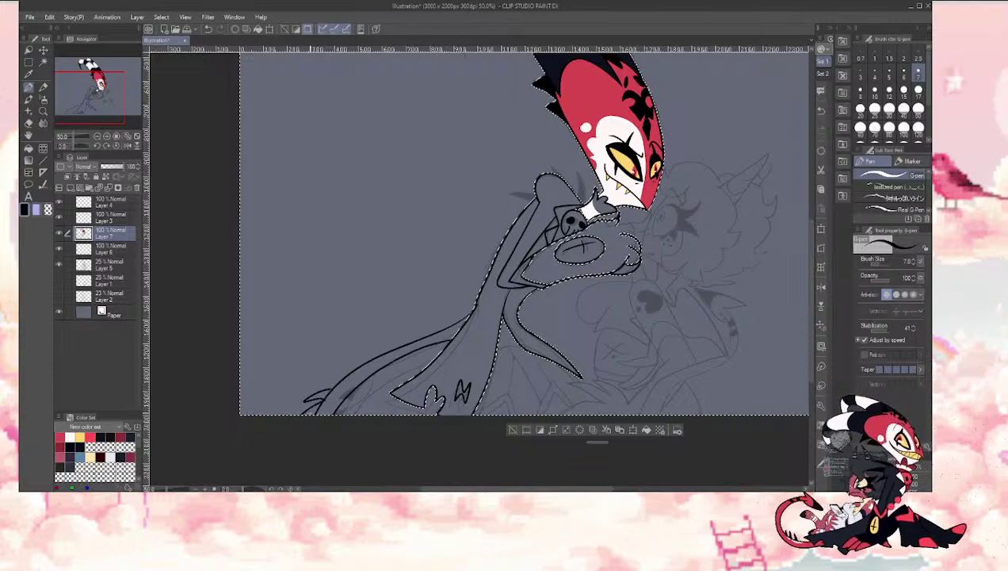
key(e)
key(ctrl+y)
key(ctrl+y)
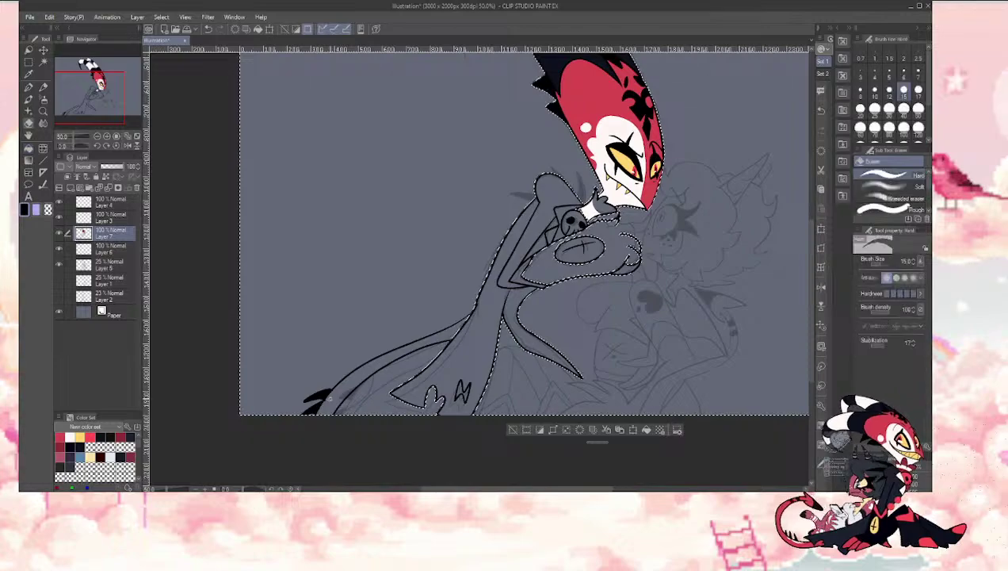
key(p)
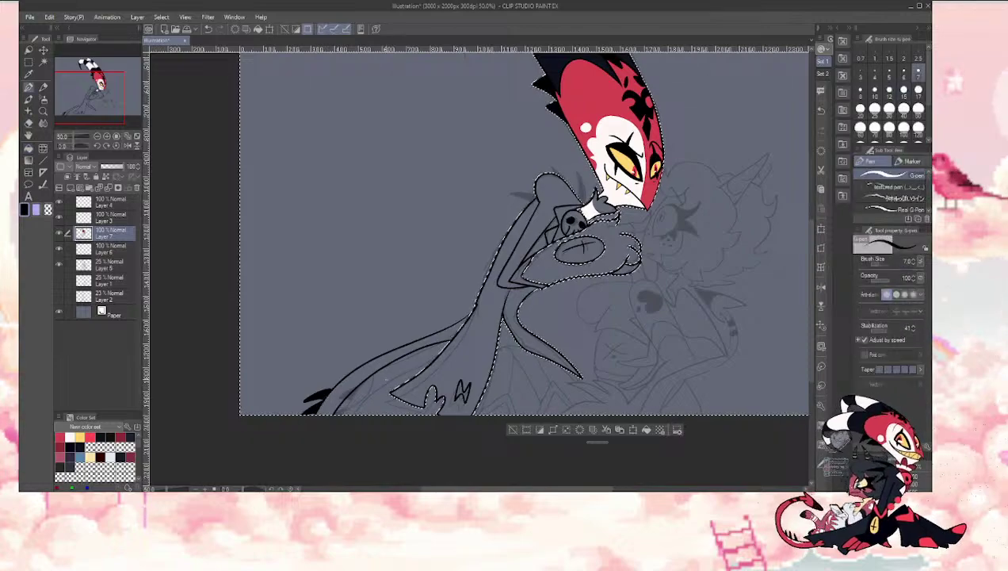
key(ctrl+d)
Step: Sample the off-white from the face, select the inside of the tail, and paint its lower end off-white
drag(66, 99, 86, 86)
key(i)
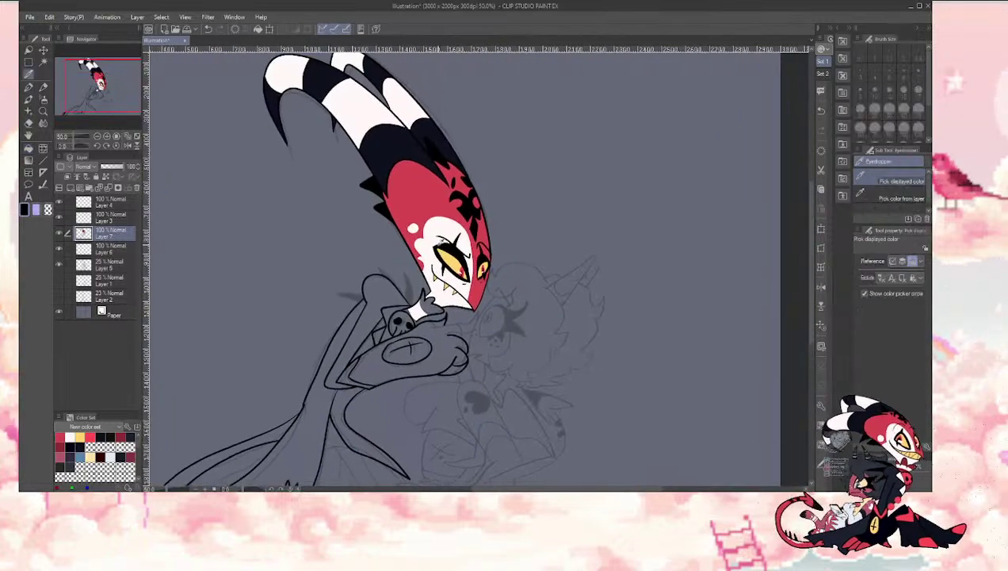
click(428, 226)
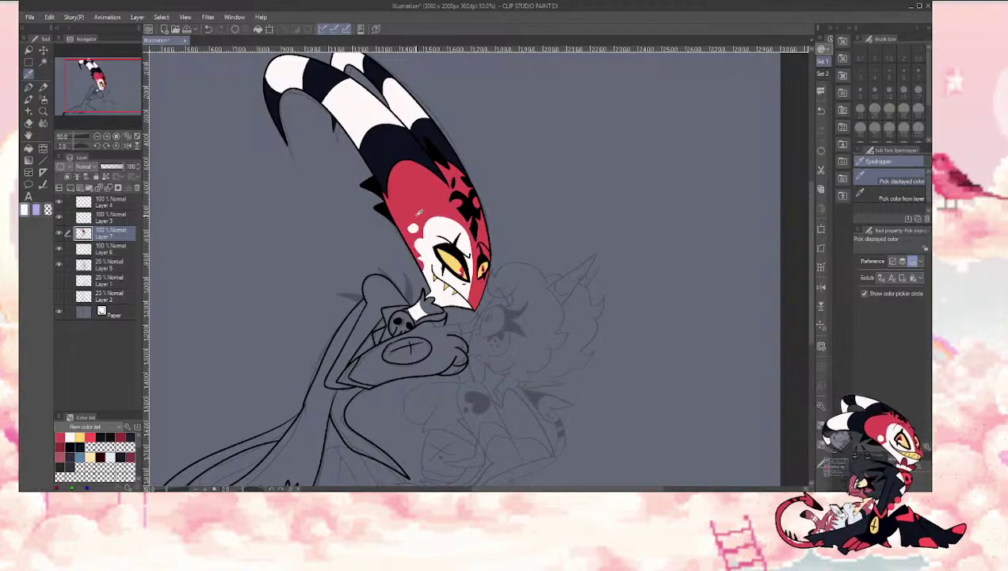
mouse_move(92, 96)
mouse_down()
mouse_move(67, 104)
mouse_move(117, 86)
mouse_move(83, 111)
mouse_up()
key(w)
click(409, 366)
key(i)
click(314, 214)
key(p)
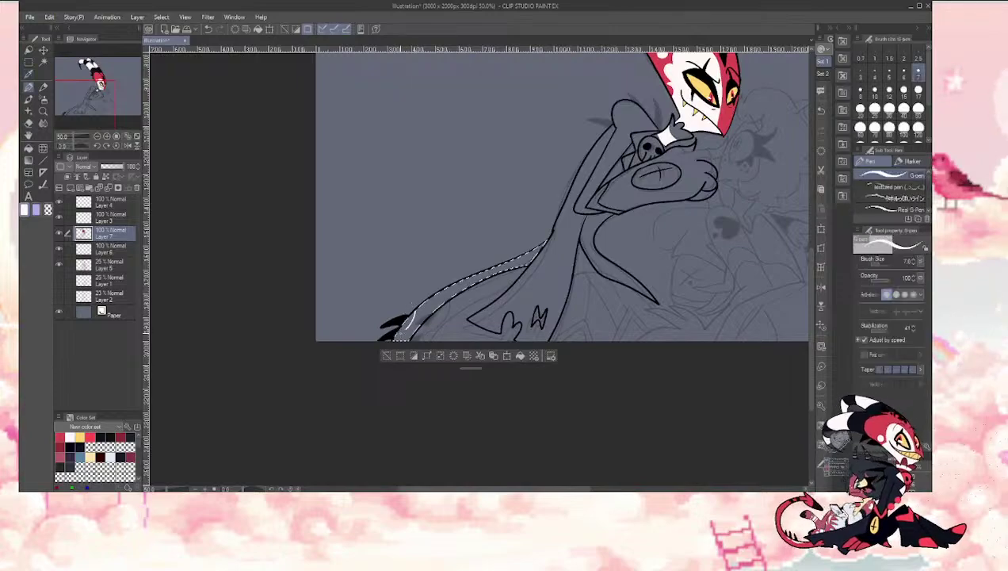
Step: Fill the rest of the tail with the red sampled from the head and clear the selection
key(g)
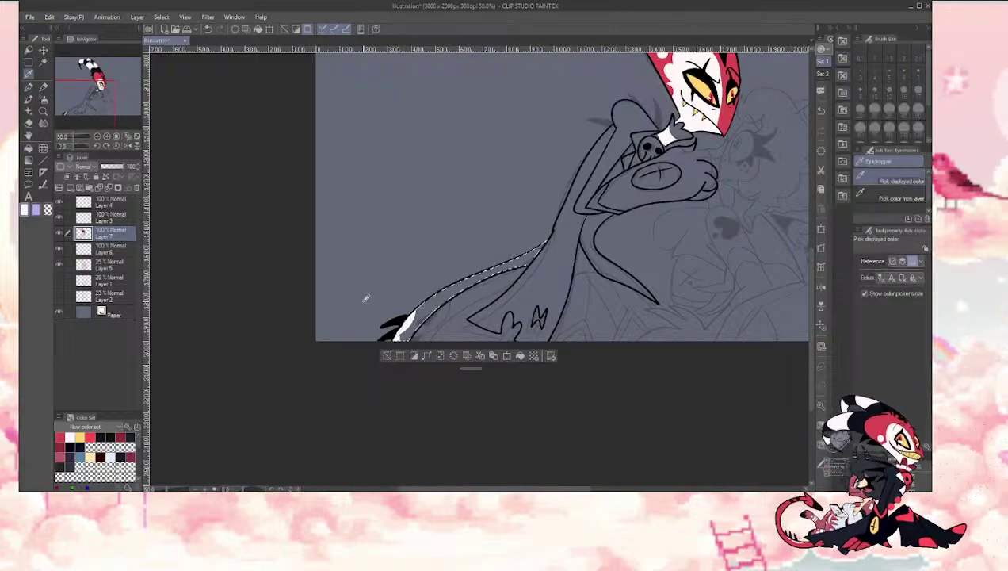
alt+click(662, 66)
click(429, 316)
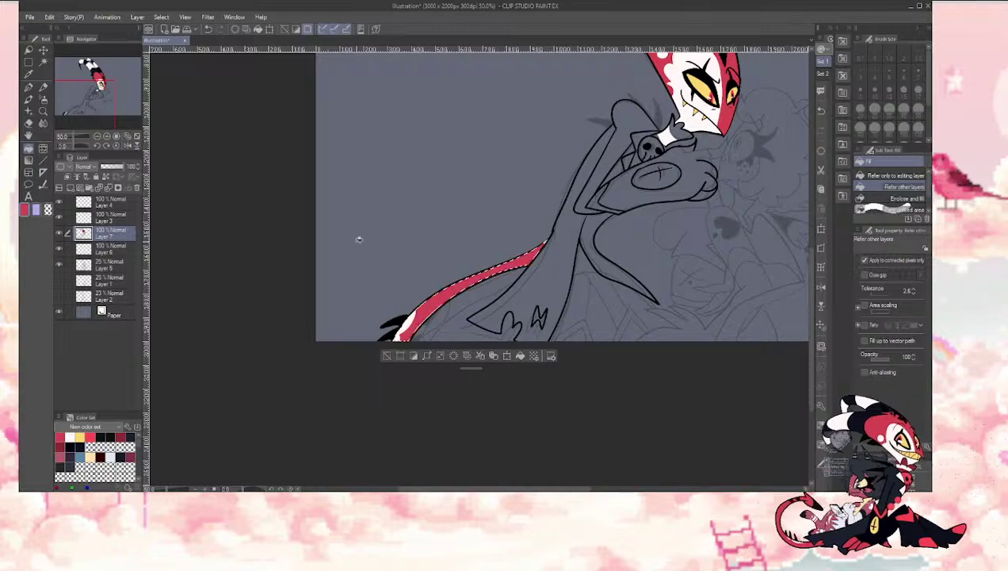
drag(358, 238, 239, 227)
click(268, 344)
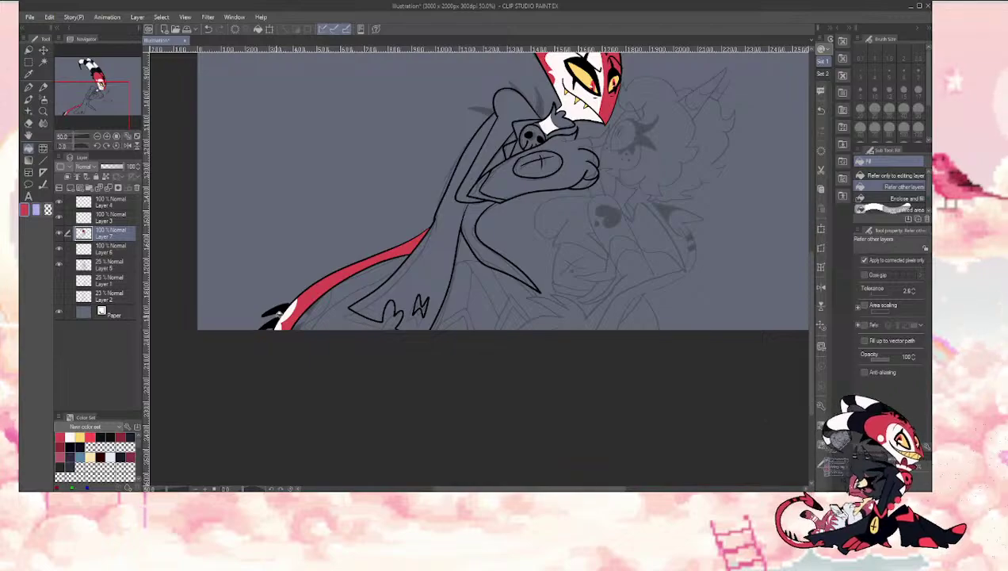
Step: Select the area outside the figure, ink and fill black spikes around the taller character's raised shoulder, and clear the selection
drag(82, 99, 104, 82)
key(w)
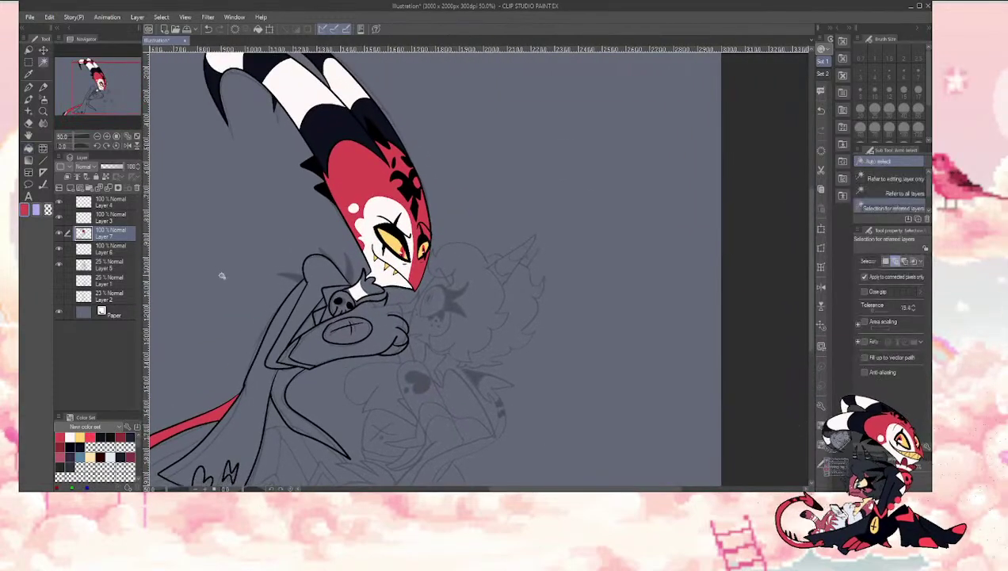
click(220, 277)
key(p)
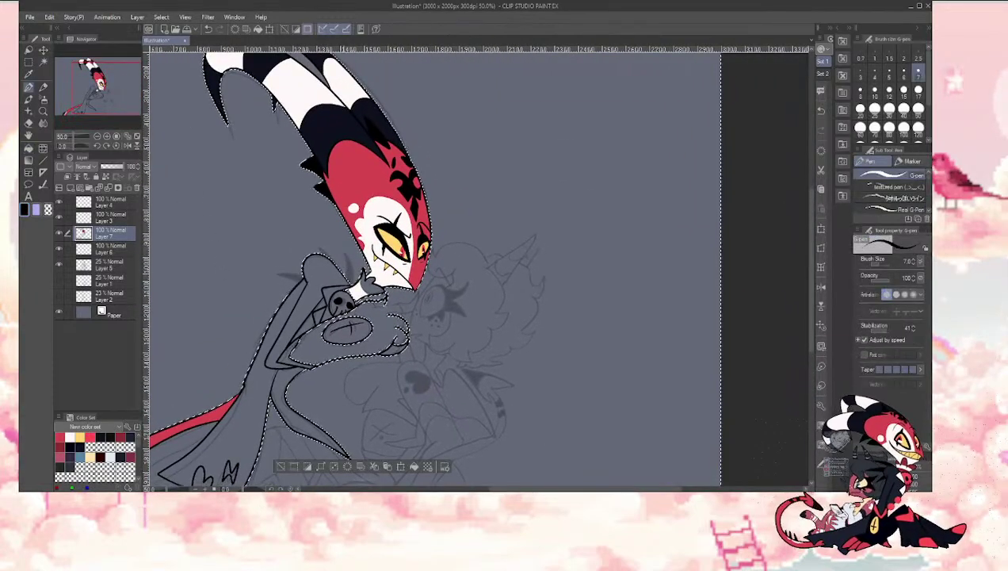
mouse_move(349, 279)
mouse_down()
mouse_move(341, 249)
mouse_move(347, 279)
mouse_up()
key(g)
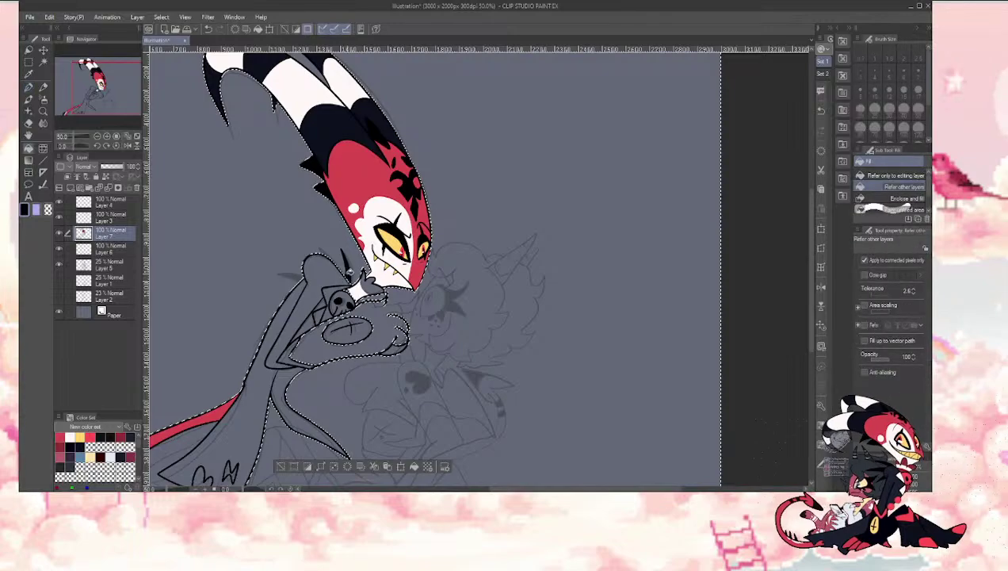
click(346, 266)
key(p)
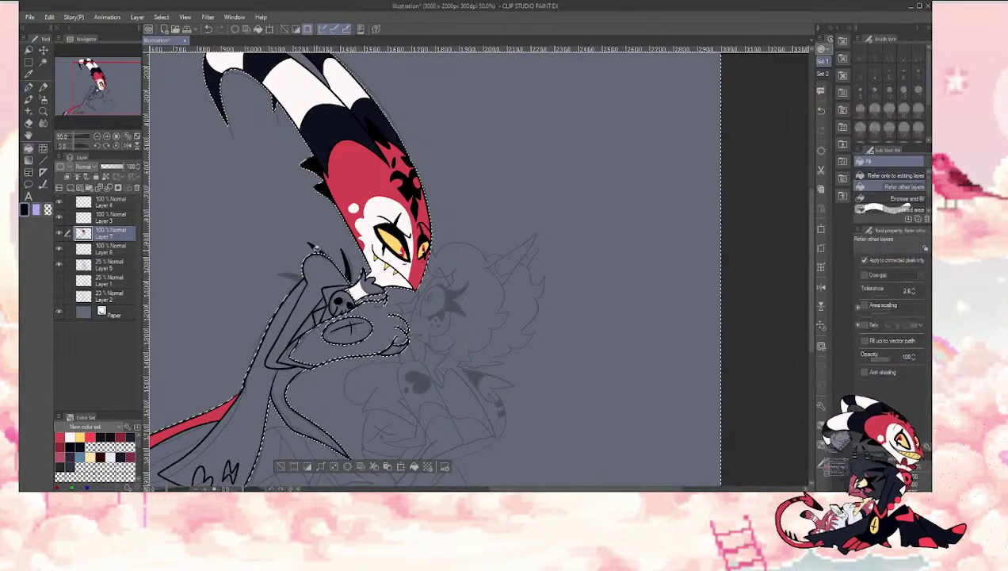
key(g)
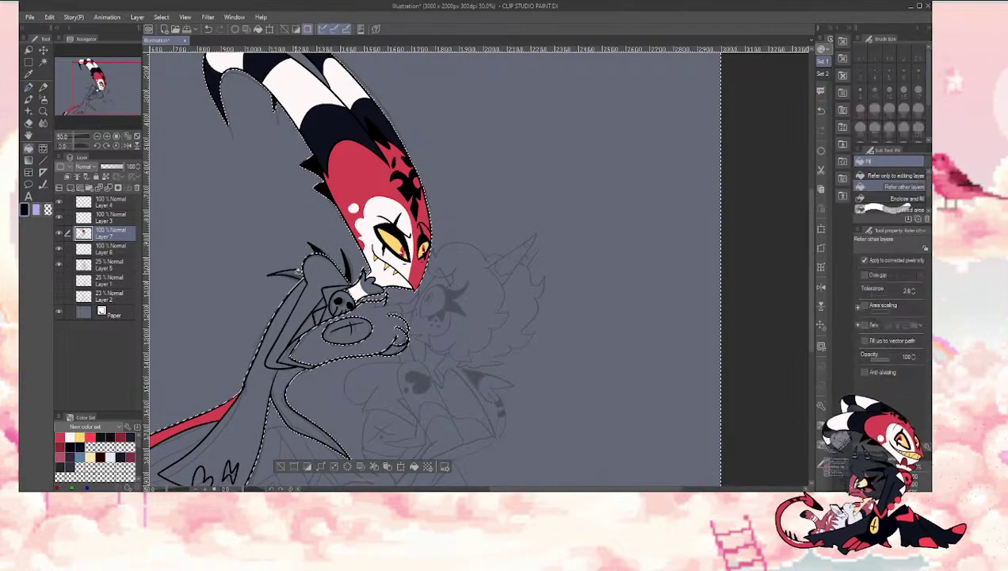
click(279, 468)
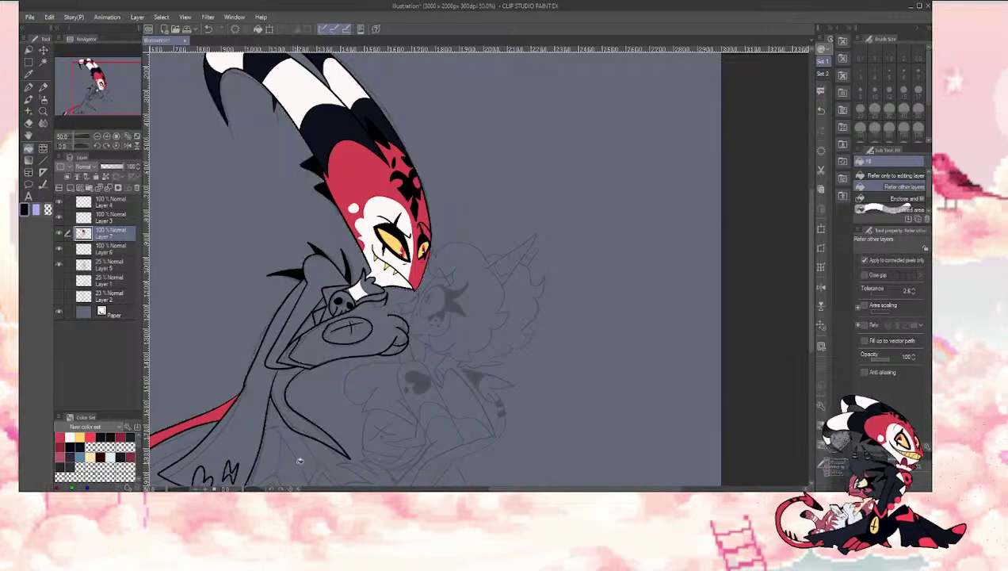
Step: Select the area outside the coat and ink the leg and panel lines beneath its front flap down to the canvas edge
key(p)
drag(306, 461, 406, 300)
key(w)
click(379, 297)
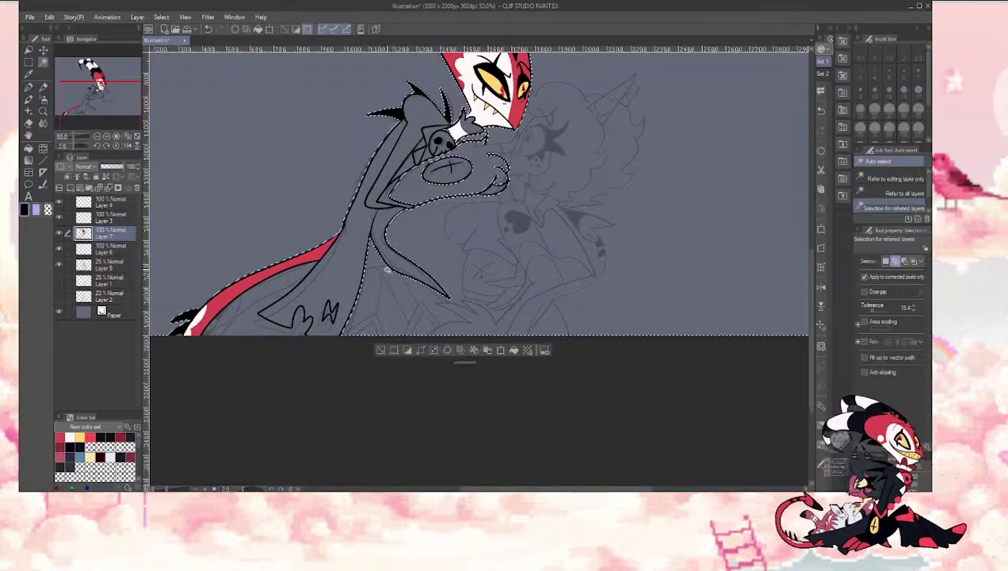
key(p)
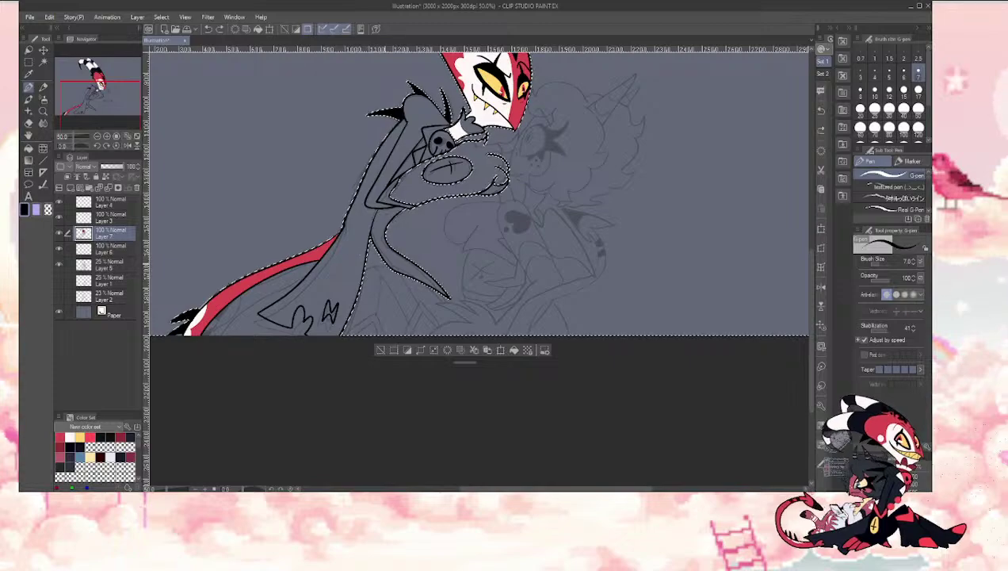
drag(94, 100, 99, 100)
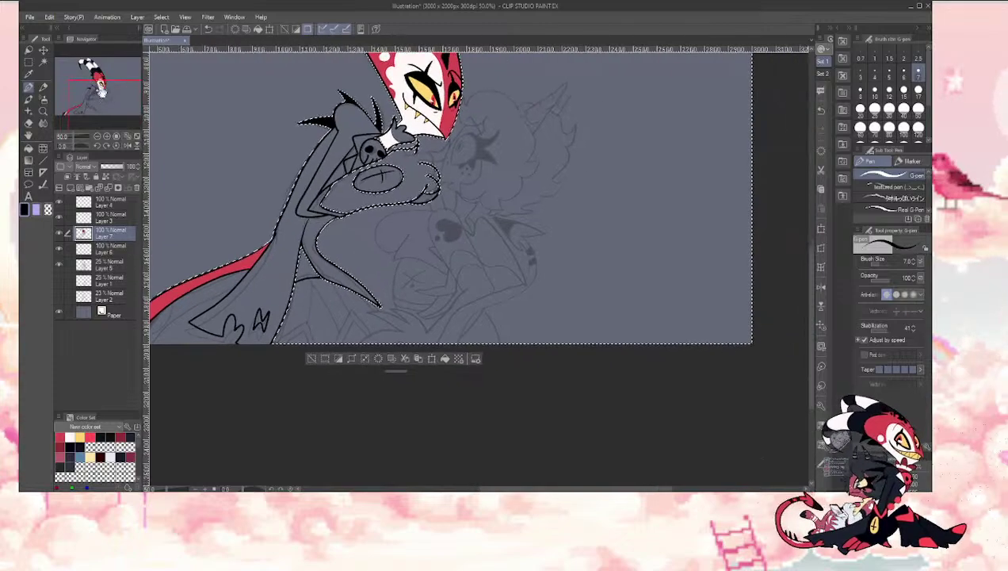
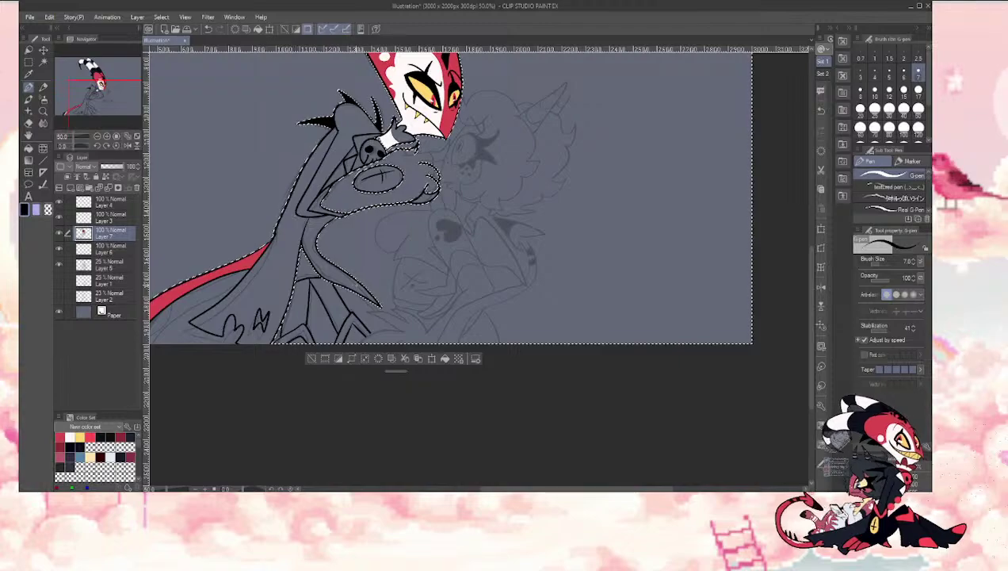
Step: Clear the selection, erase the pointed end of the coat's front flap and redraw it with the pen
key(ctrl+d)
key(e)
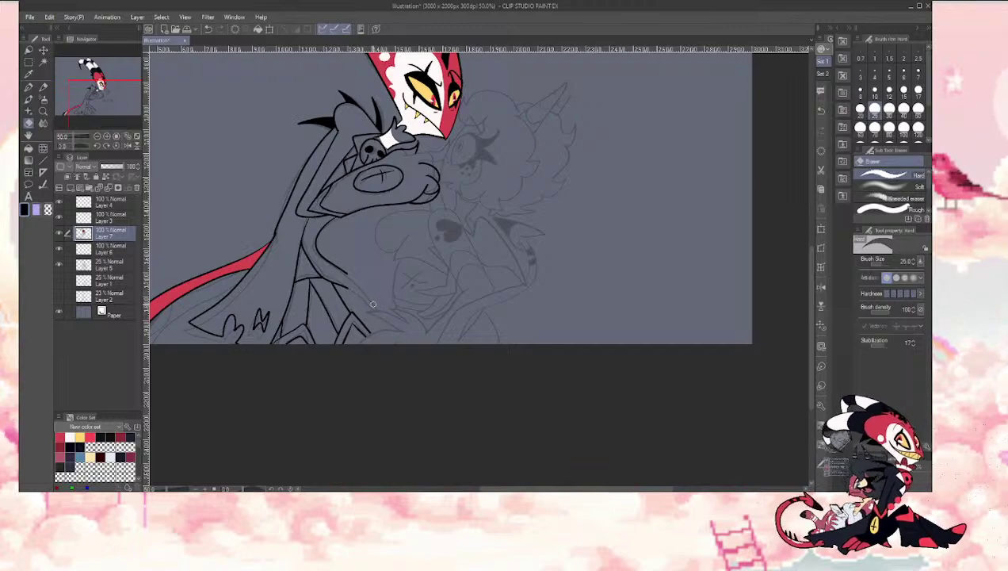
key(p)
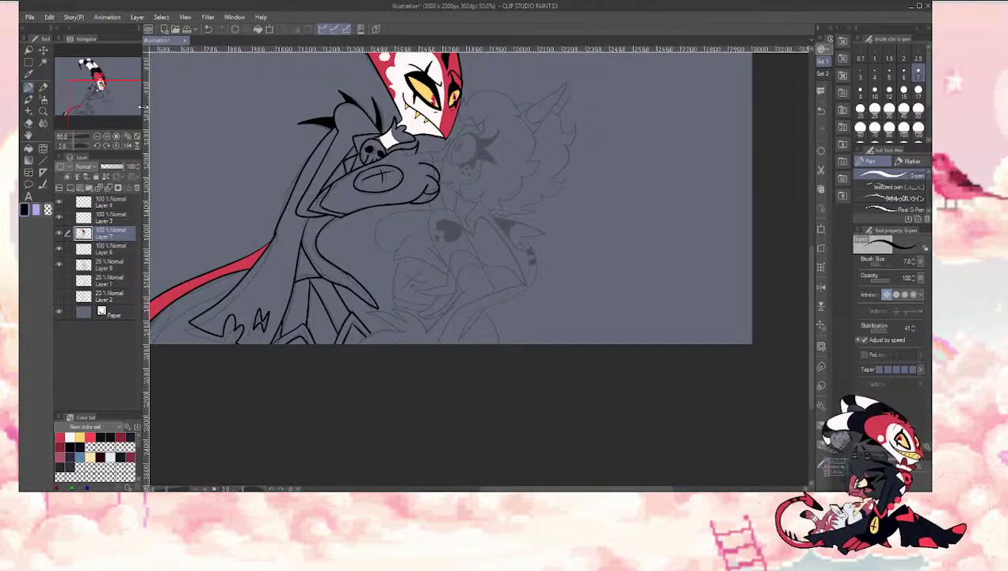
Step: Ink the smaller character's front face contour, eye outline and pupil with the G-pen reduced to size 6
mouse_move(120, 86)
mouse_down()
mouse_move(110, 106)
mouse_move(104, 90)
mouse_move(75, 101)
mouse_move(104, 85)
mouse_up()
click(107, 136)
click(107, 136)
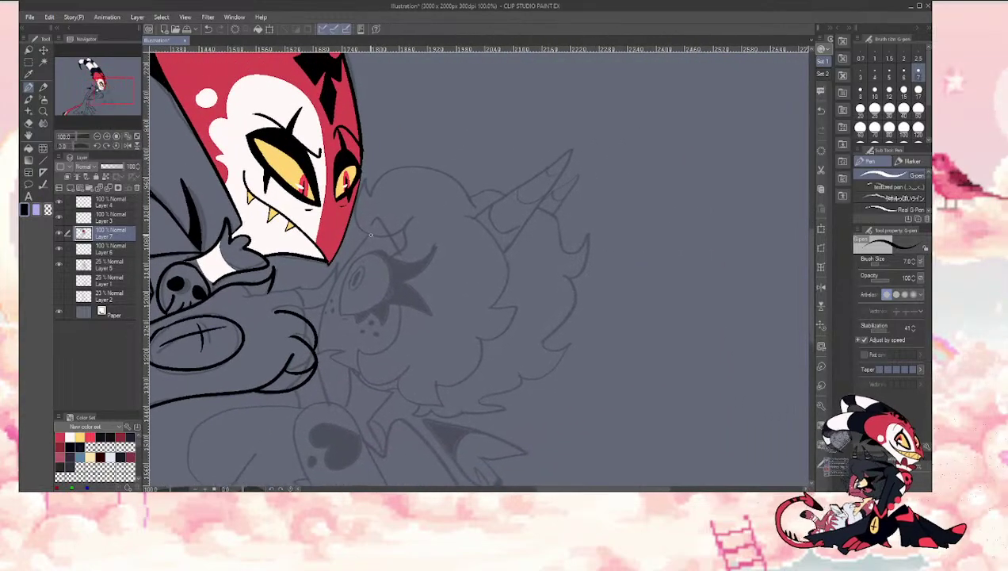
mouse_move(349, 256)
mouse_down()
mouse_move(317, 347)
mouse_move(344, 349)
mouse_up()
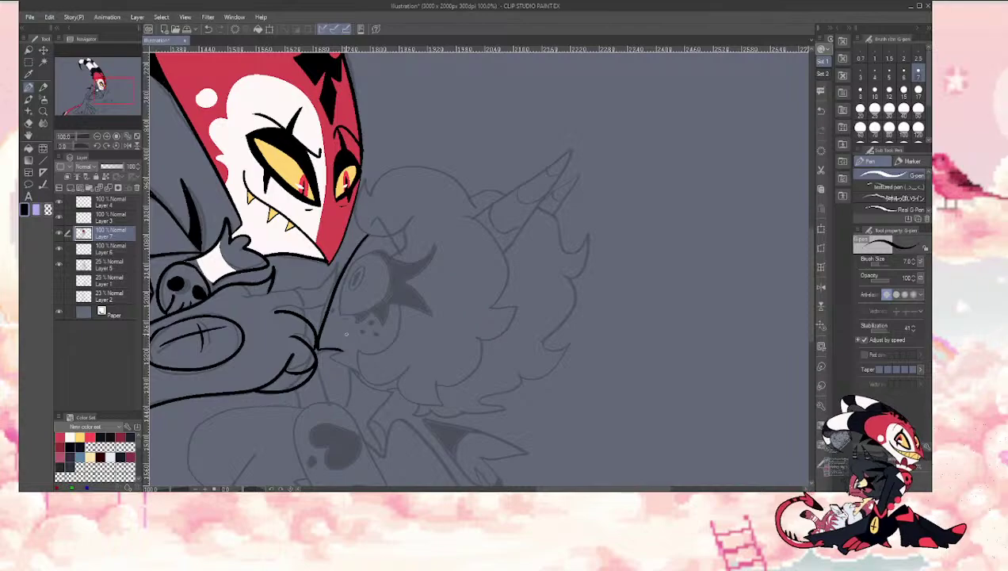
mouse_move(97, 84)
mouse_down()
mouse_move(89, 82)
mouse_move(101, 82)
mouse_up()
key(ctrl+z)
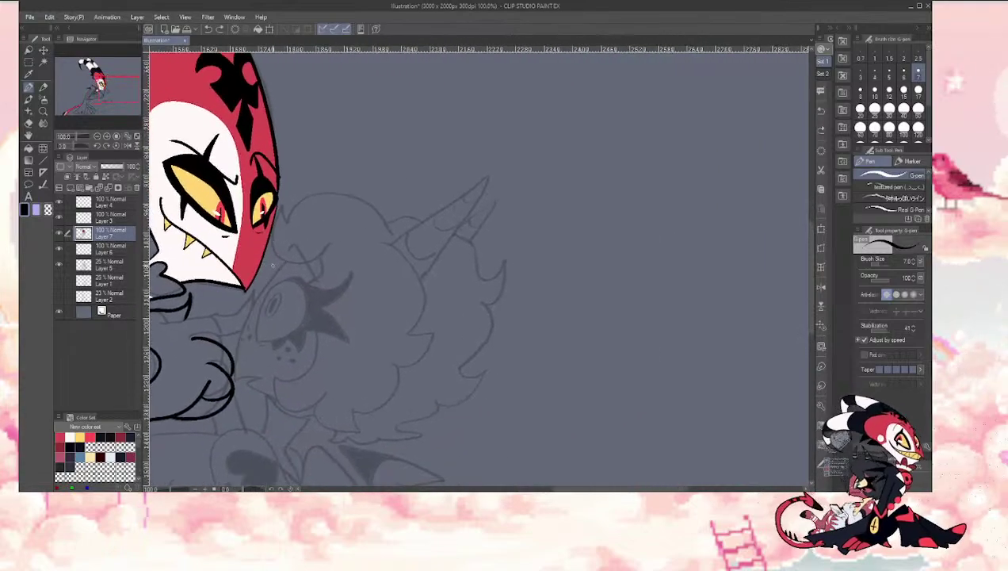
key(bracketleft)
mouse_move(250, 314)
mouse_down()
mouse_move(234, 361)
mouse_move(242, 381)
mouse_move(260, 377)
mouse_up()
mouse_move(270, 287)
mouse_down()
mouse_move(313, 303)
mouse_move(300, 329)
mouse_move(258, 341)
mouse_up()
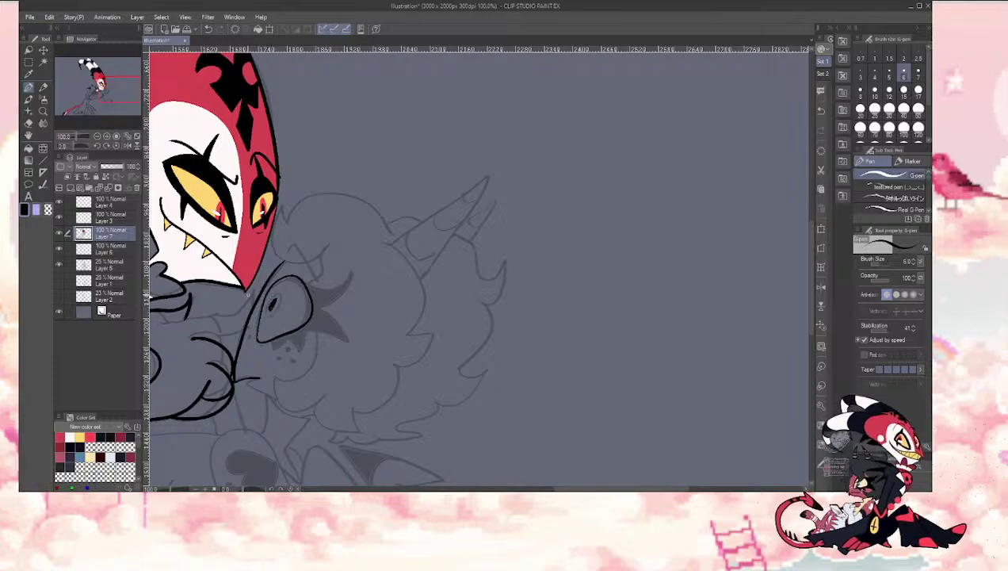
Step: Select the inside of the smaller character's eye and paint a blue iris around the pupil, with black sampled for the pupil
key(w)
click(277, 316)
key(p)
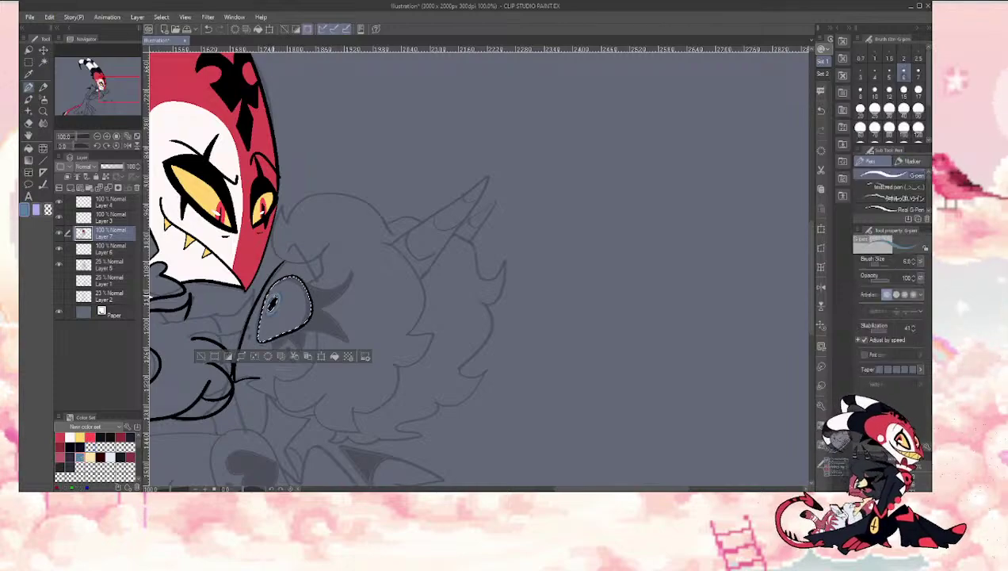
key(ctrl+d)
key(i)
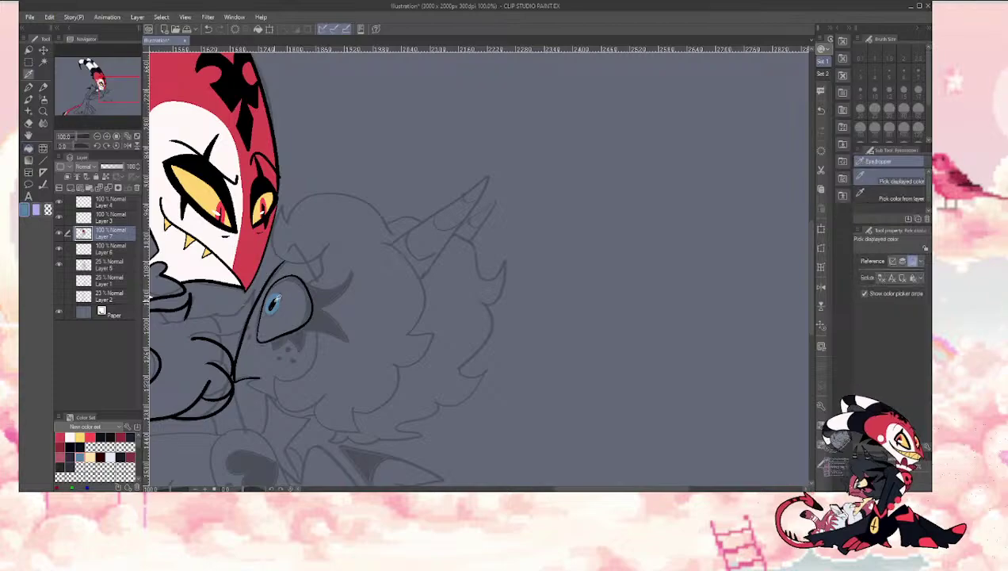
click(271, 304)
key(p)
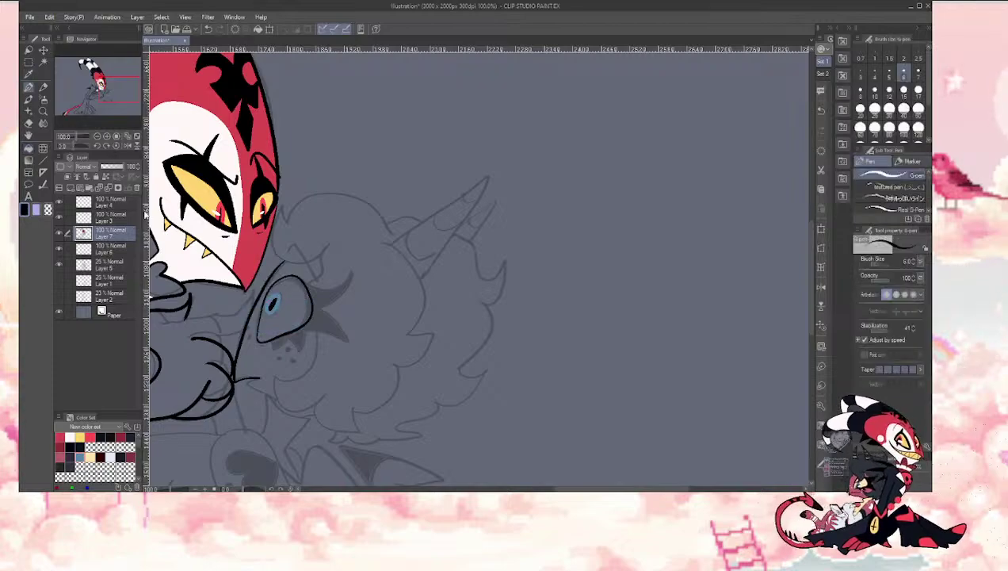
Step: Fill the smaller character's eye around the iris with the pale yellow swatch
click(89, 456)
key(g)
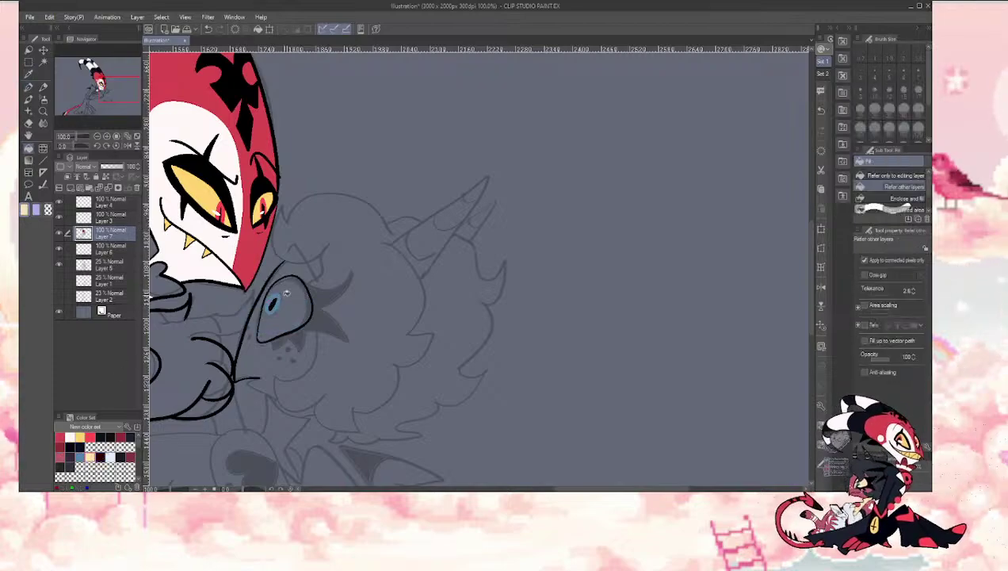
click(286, 293)
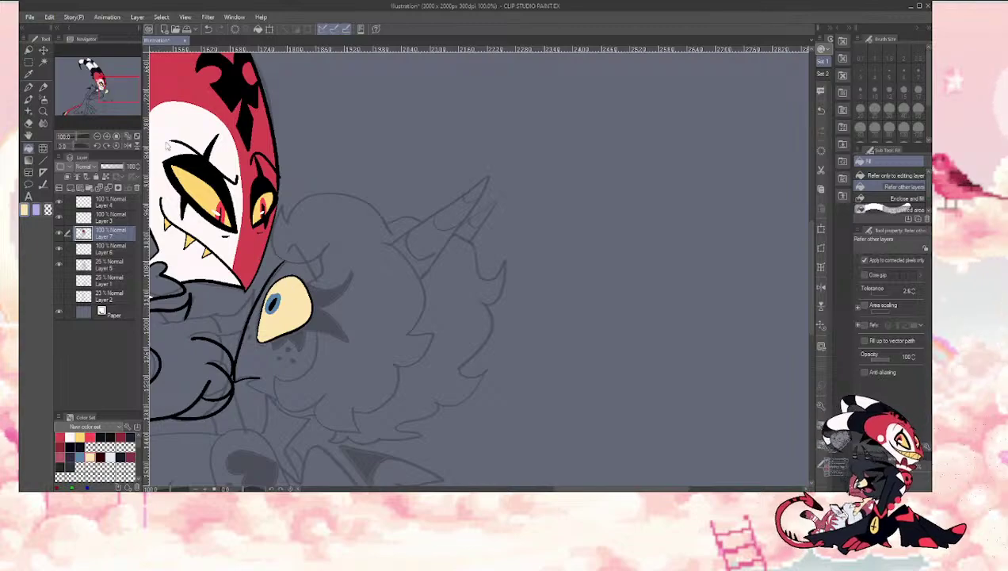
Step: Sample black from the pupil and paint the pupil larger inside the iris
key(i)
click(271, 303)
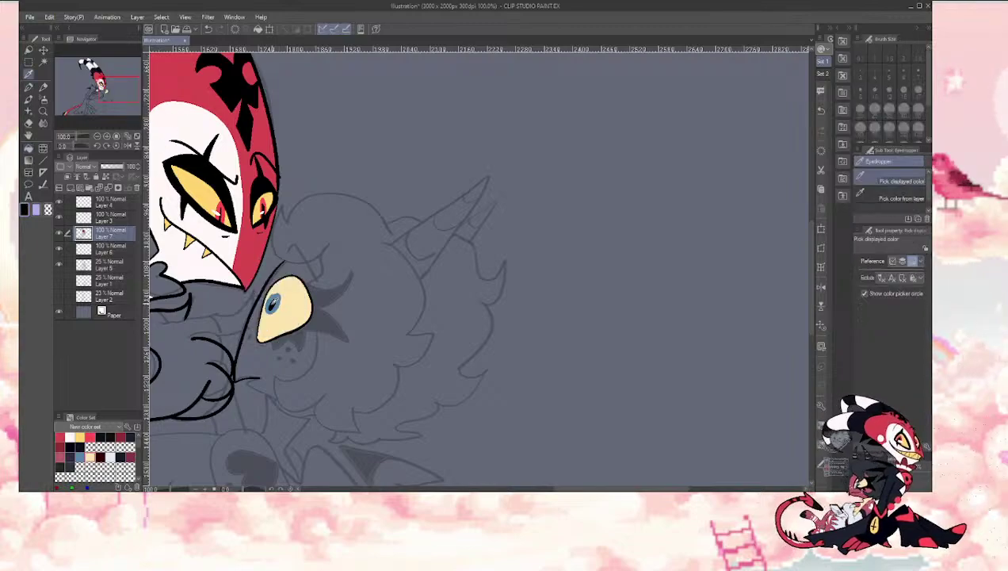
key(p)
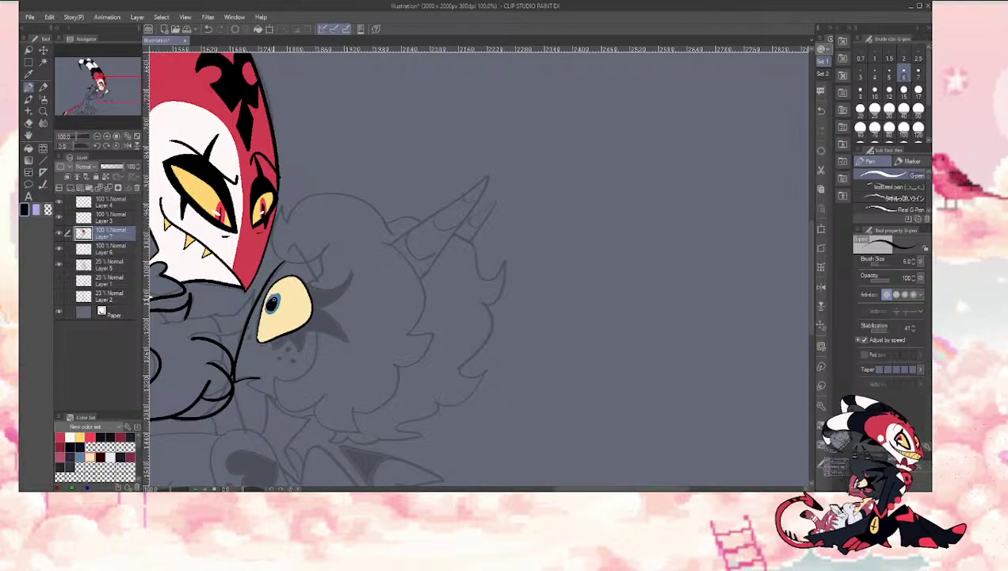
Step: Fill the pupil with the iris blue, then fill the whole iris with the sampled pale yellow of the eye
key(i)
click(272, 301)
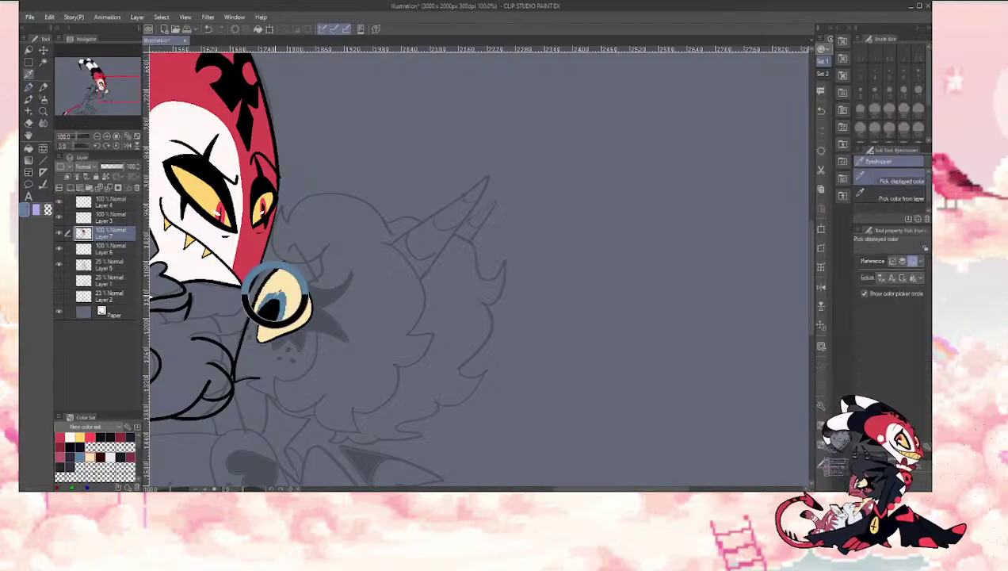
key(g)
key(i)
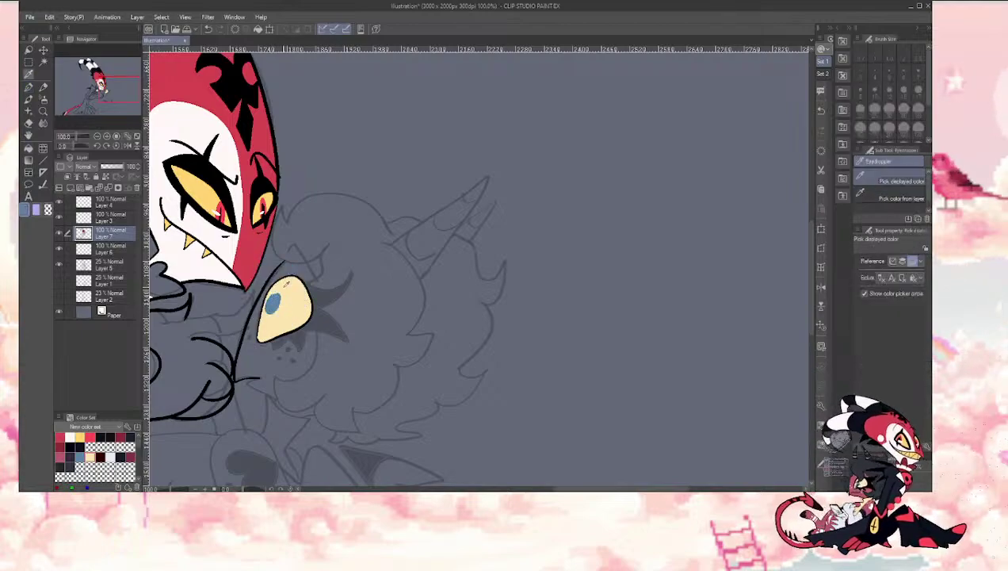
click(280, 287)
click(271, 301)
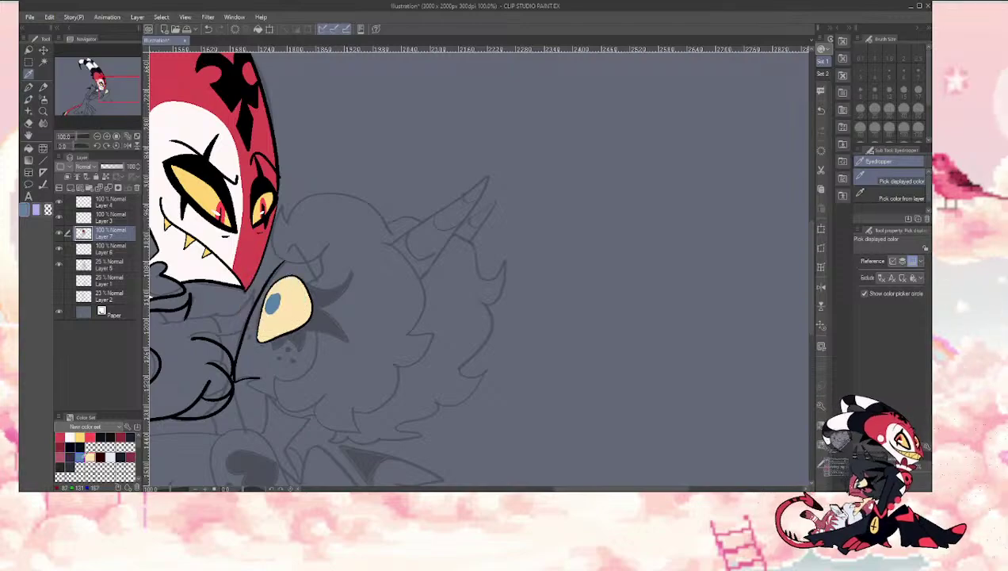
key(g)
alt+click(278, 320)
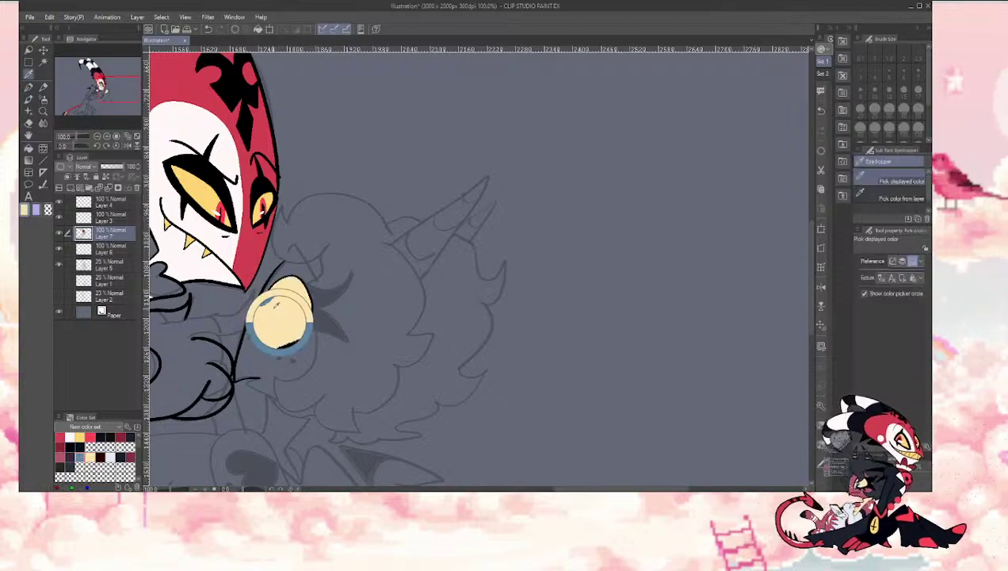
click(274, 305)
key(p)
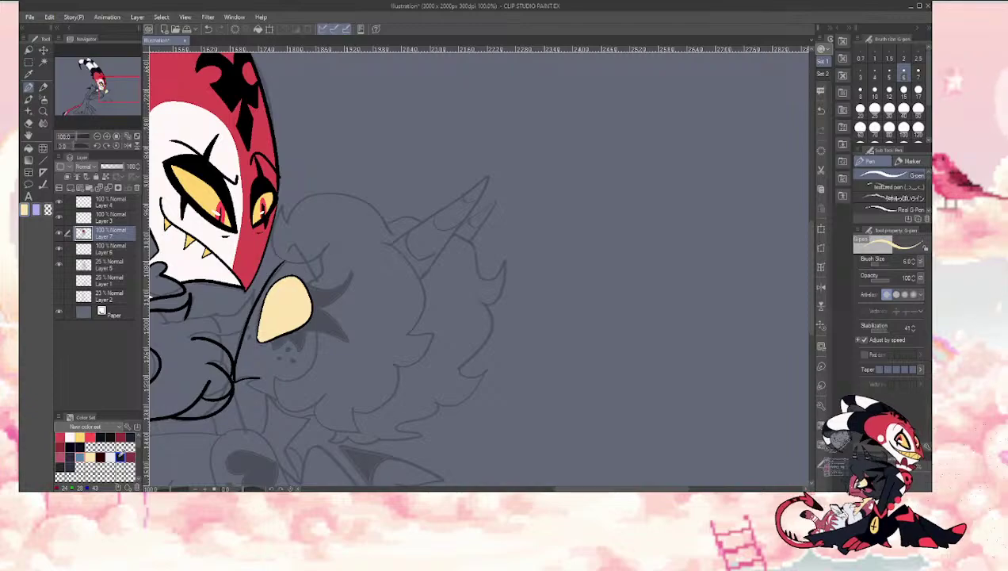
click(121, 456)
key(ctrl+z)
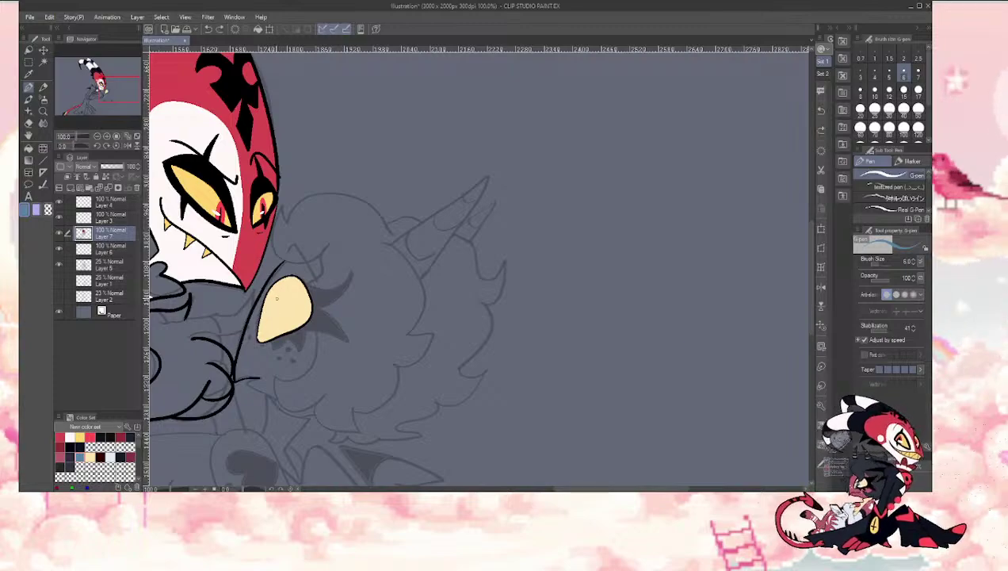
mouse_move(277, 299)
mouse_down()
mouse_move(268, 303)
mouse_move(278, 301)
mouse_up()
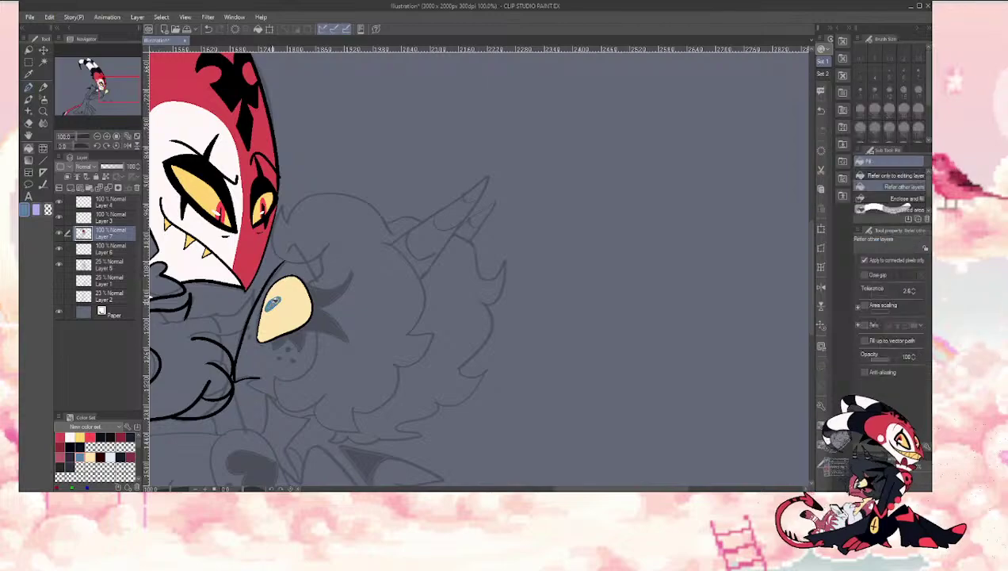
key(ctrl+z)
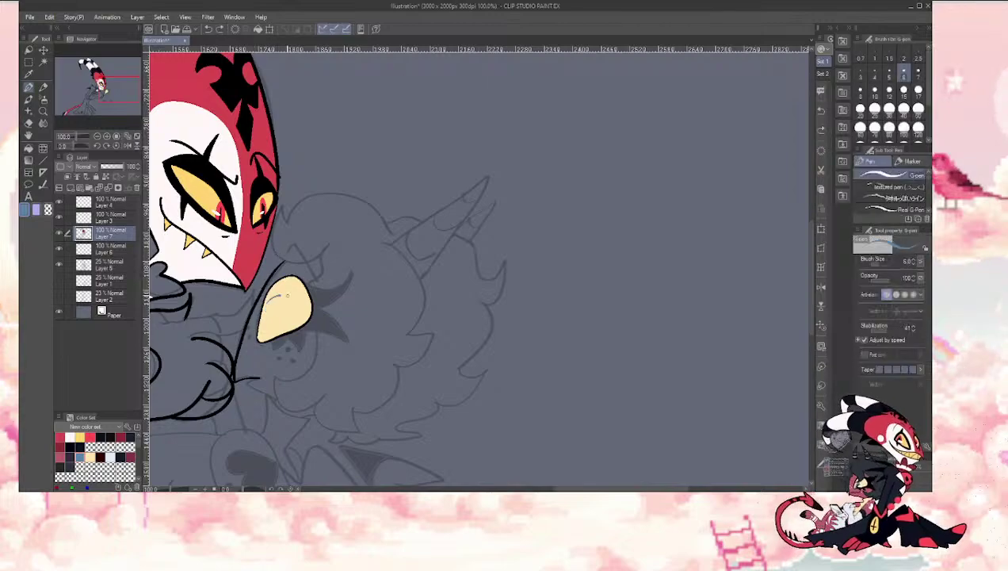
key(ctrl+z)
Step: Outline an oval blue iris in the upper part of the smaller character's eye and fill it
drag(280, 311, 272, 297)
key(g)
click(276, 303)
Step: Paint the pupil inside the iris with black sampled from the taller character's eye, and switch the drawing colour to white
alt+click(190, 161)
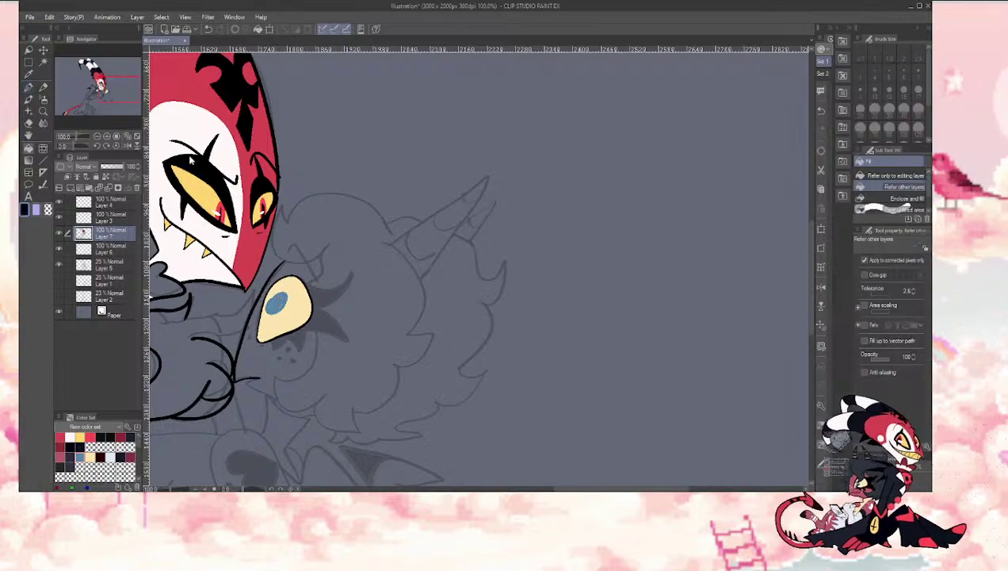
key(p)
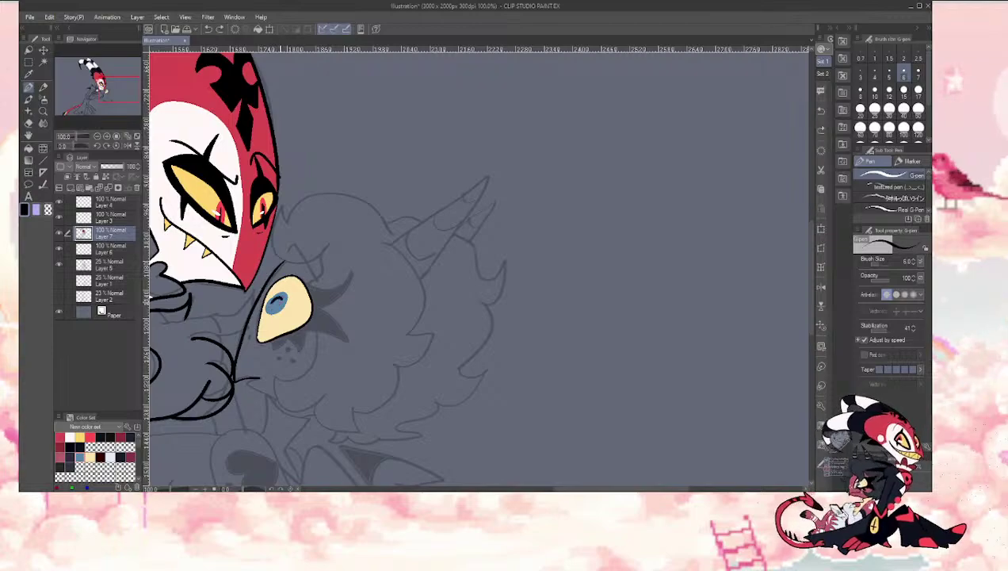
drag(270, 297, 279, 297)
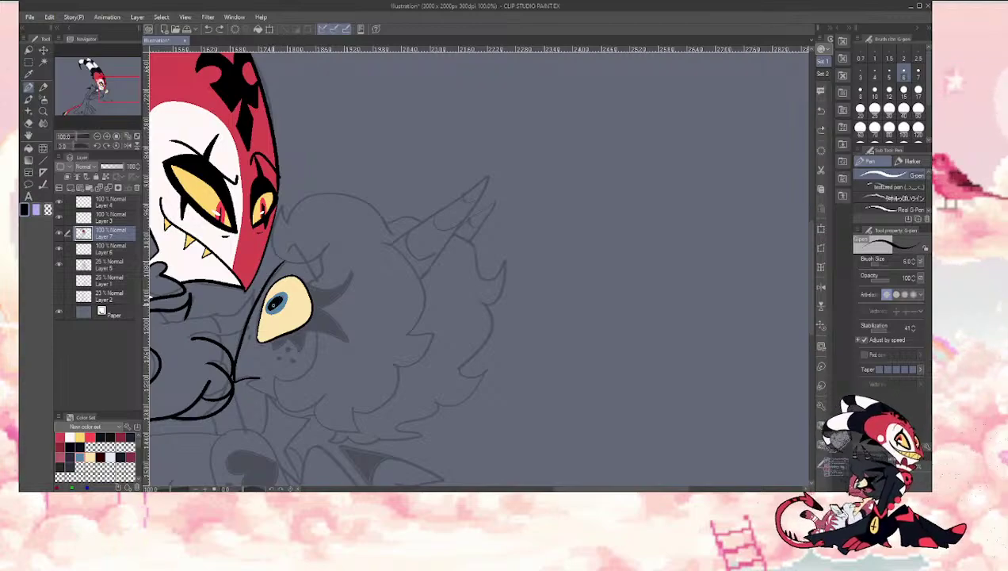
key(x)
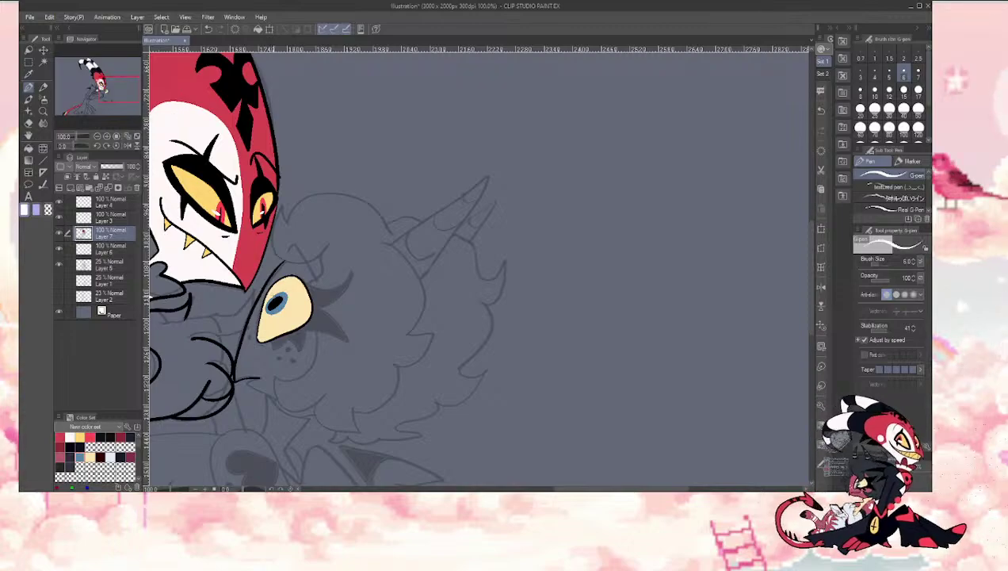
Step: Paint a small white highlight across the pupil of the smaller character's blue eye, undoing the stray stroke
drag(272, 302, 277, 295)
drag(273, 298, 285, 297)
key(ctrl+z)
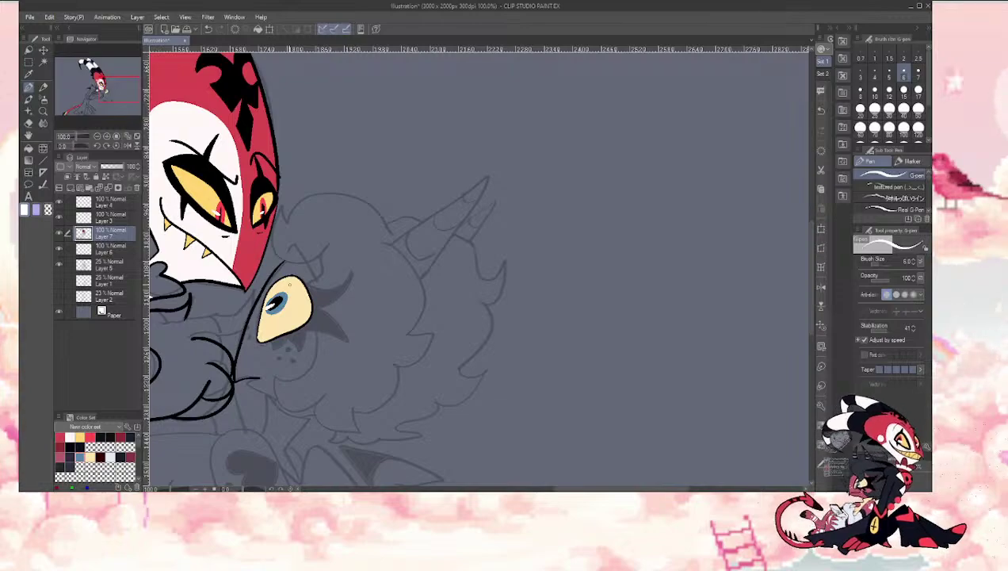
Step: Select the empty area around the inked figures, ink the smaller character's forehead curve and brow in black inside it, and deselect
key(x)
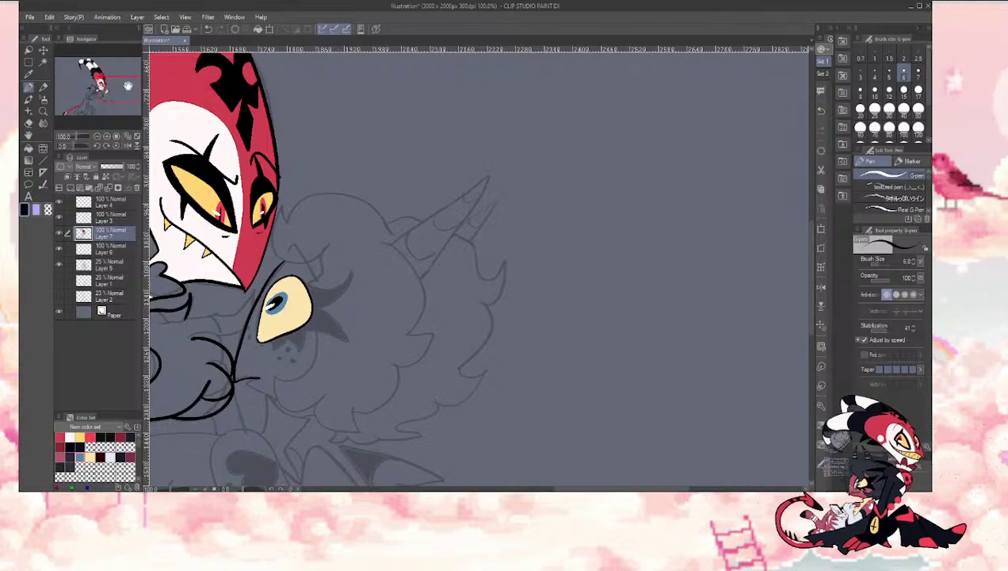
mouse_move(109, 84)
mouse_down()
mouse_move(96, 86)
mouse_move(109, 86)
mouse_move(101, 75)
mouse_move(141, 94)
mouse_move(103, 82)
mouse_move(113, 86)
mouse_up()
key(w)
click(370, 248)
key(p)
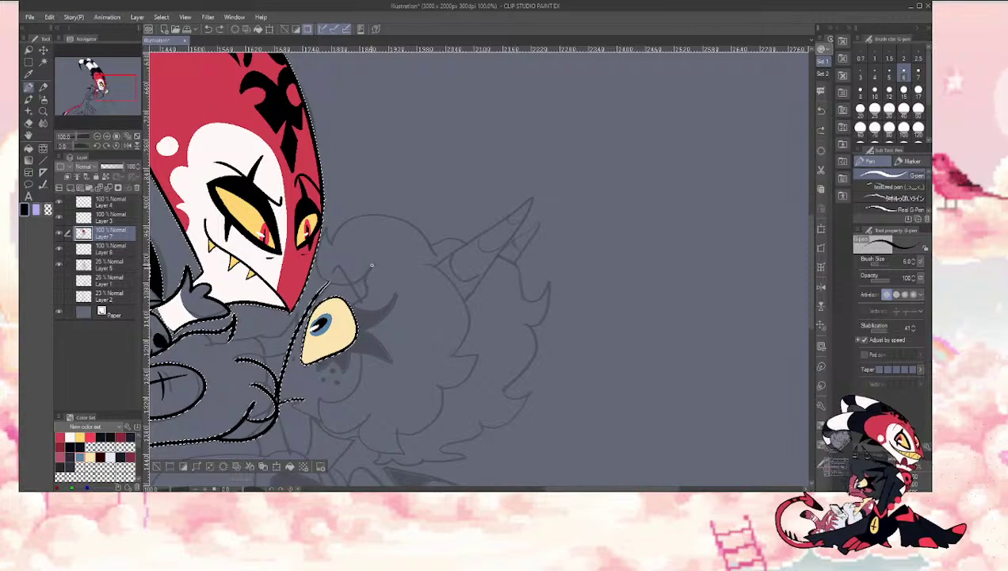
mouse_move(328, 238)
mouse_down()
mouse_move(415, 223)
mouse_move(435, 250)
mouse_up()
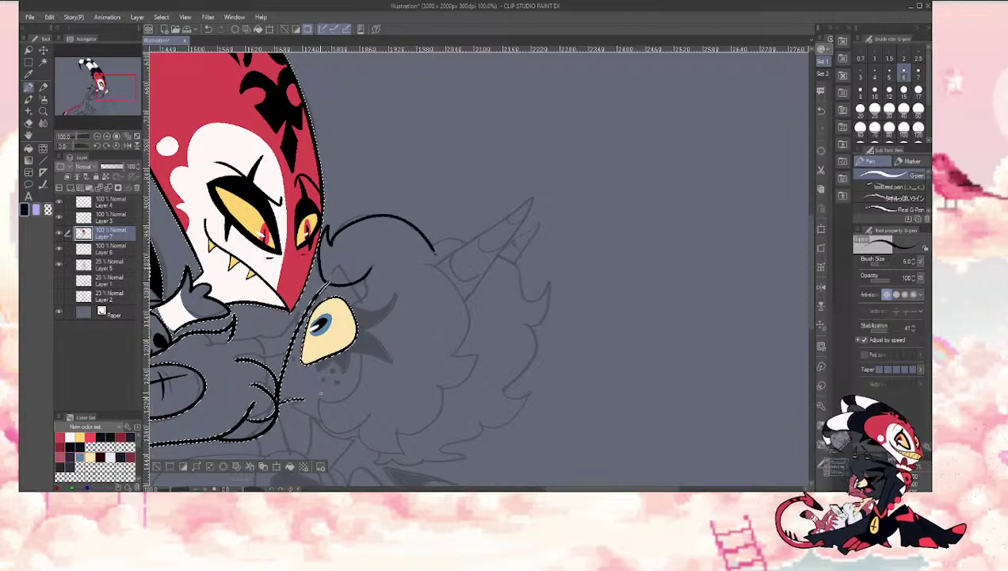
key(ctrl+d)
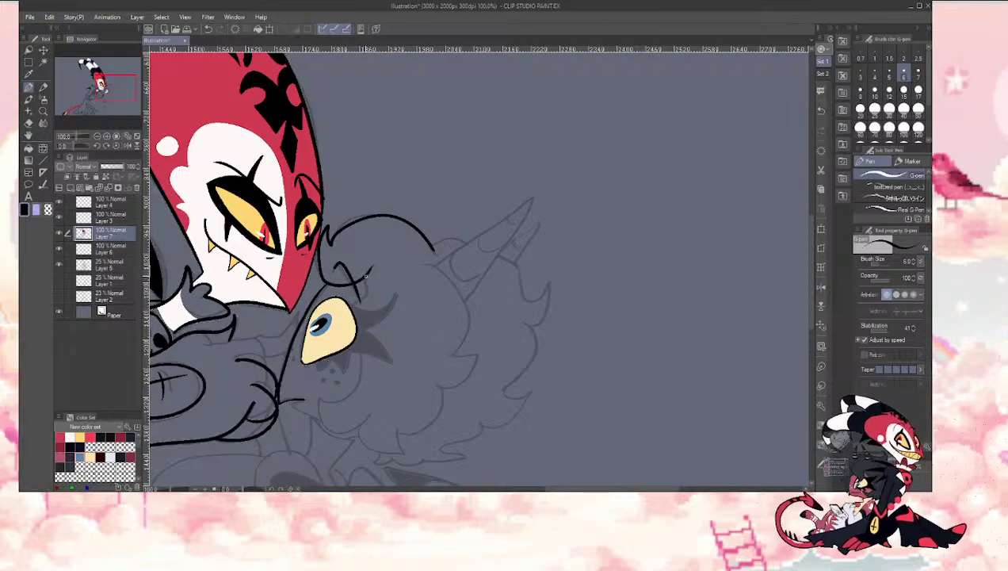
Step: Thicken the black rim around the smaller character's eye and outline and fill its spiky lashes in black
mouse_move(366, 277)
mouse_down()
mouse_move(353, 296)
mouse_move(342, 342)
mouse_up()
key(g)
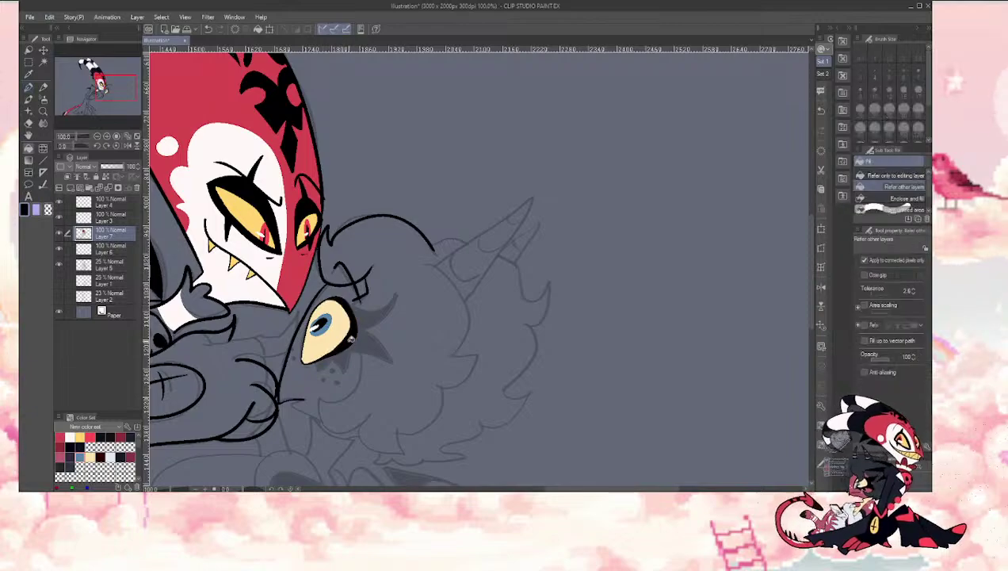
key(p)
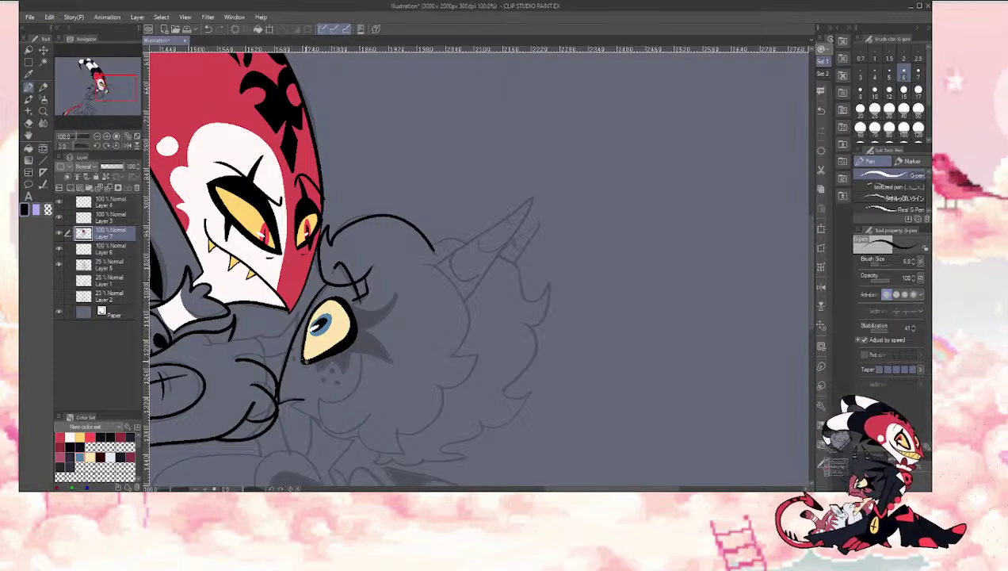
mouse_move(345, 305)
mouse_down()
mouse_move(402, 294)
mouse_move(364, 329)
mouse_move(403, 366)
mouse_move(358, 352)
mouse_move(351, 370)
mouse_move(308, 357)
mouse_up()
key(g)
click(340, 359)
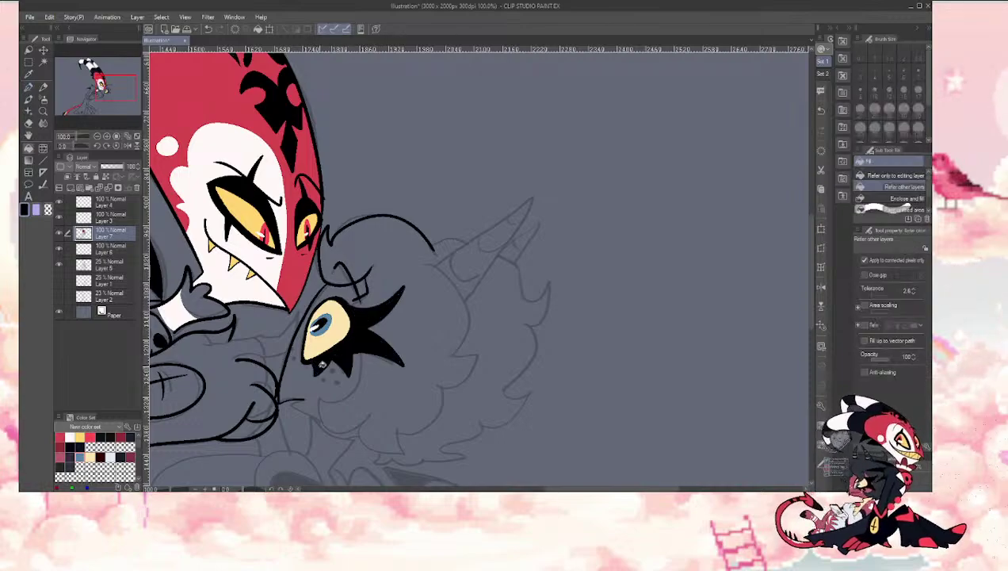
Step: Dot white freckles at brush size 8 below and beside the smaller character's eye, limiting those beside it to a selection, and deselect
key(p)
key(x)
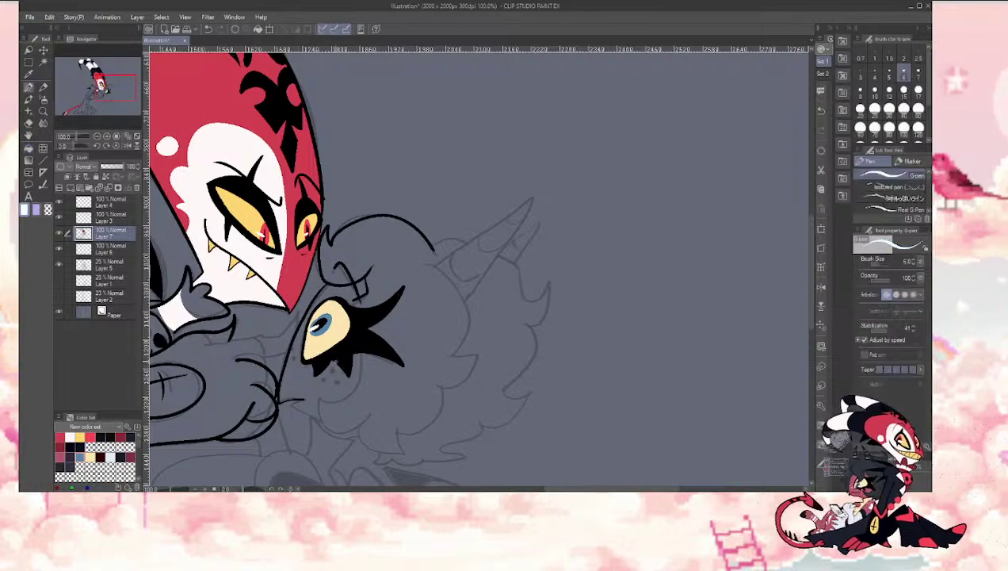
click(322, 382)
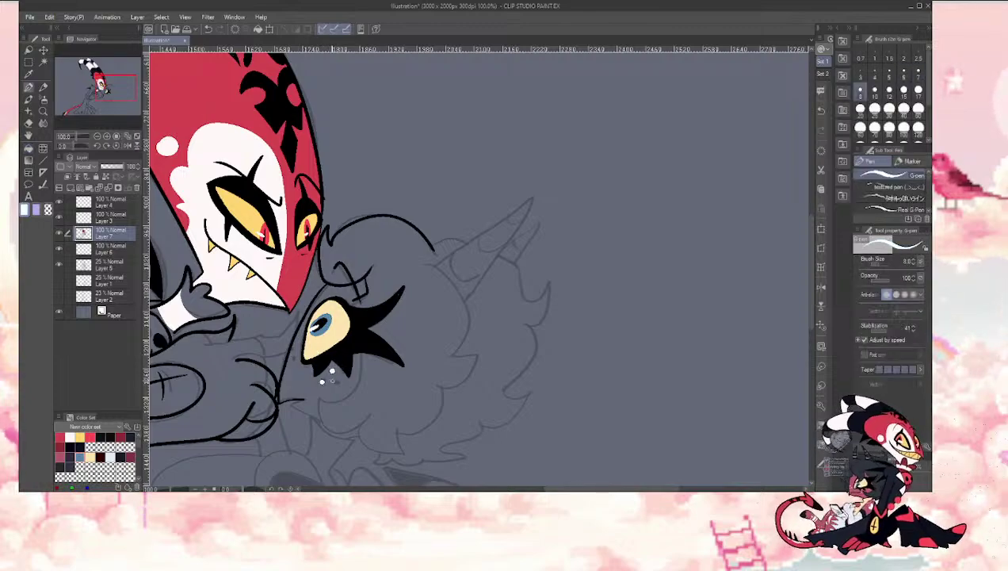
key(w)
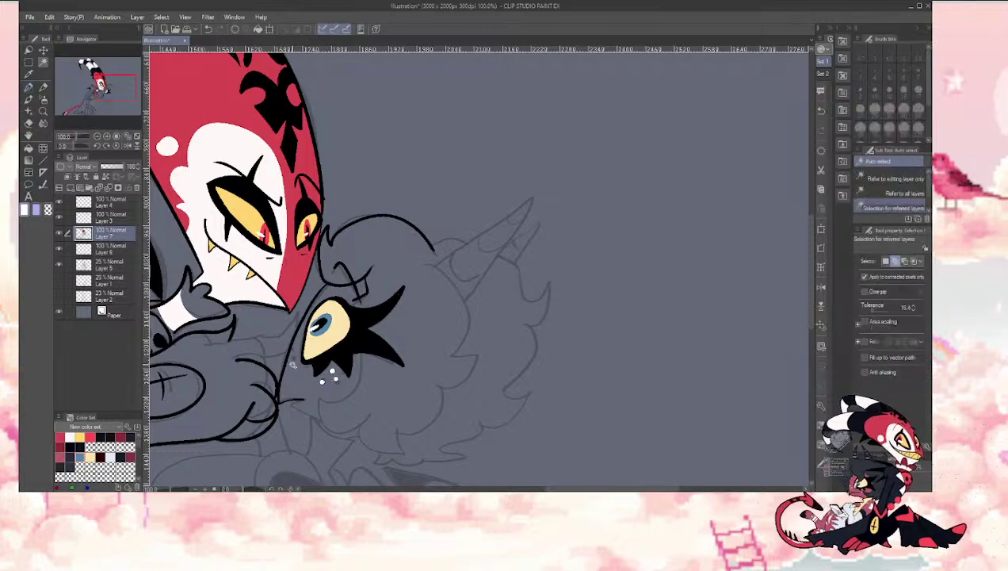
click(292, 366)
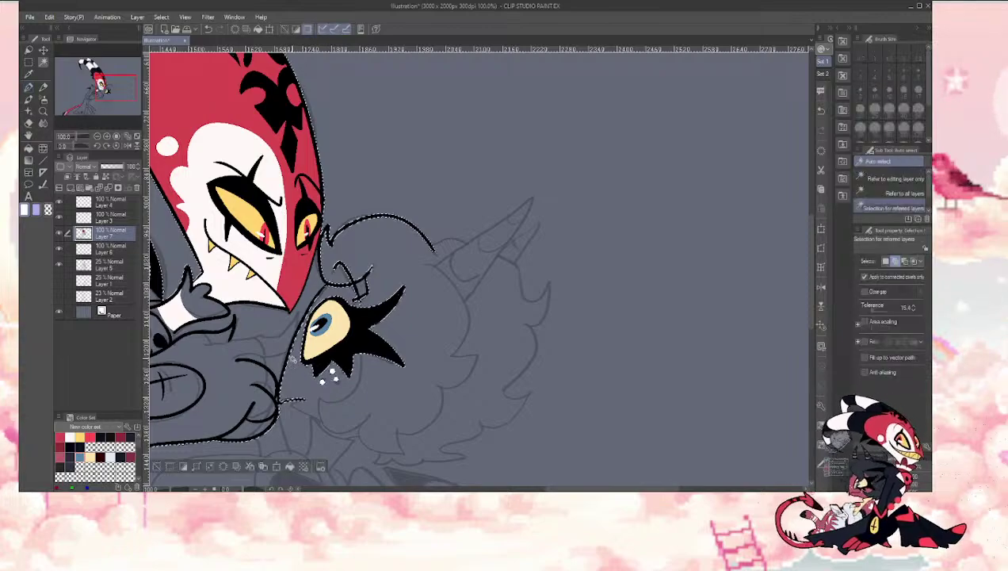
key(p)
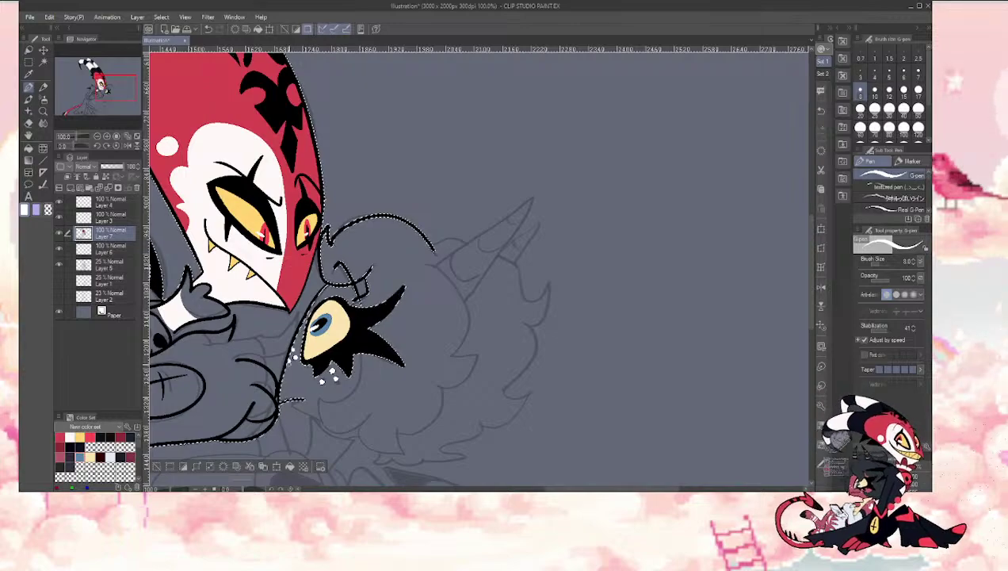
key(ctrl+d)
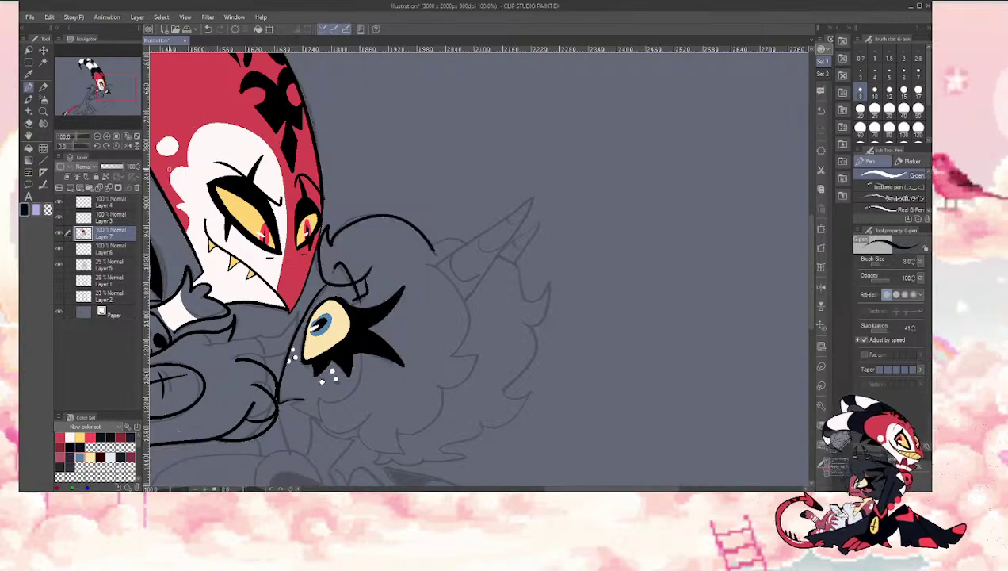
key(bracketleft)
key(bracketleft)
key(bracketleft)
drag(292, 405, 309, 413)
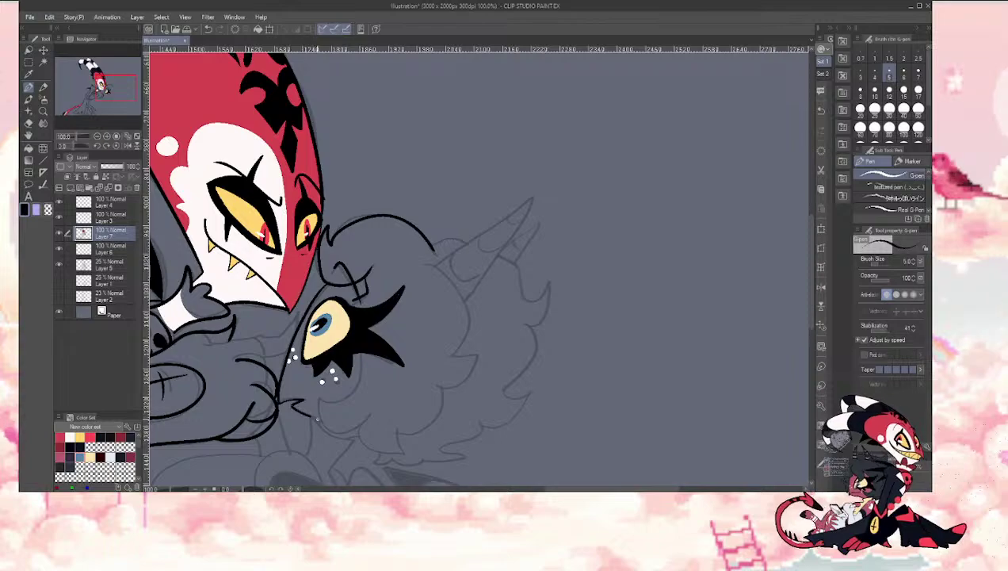
key(ctrl+z)
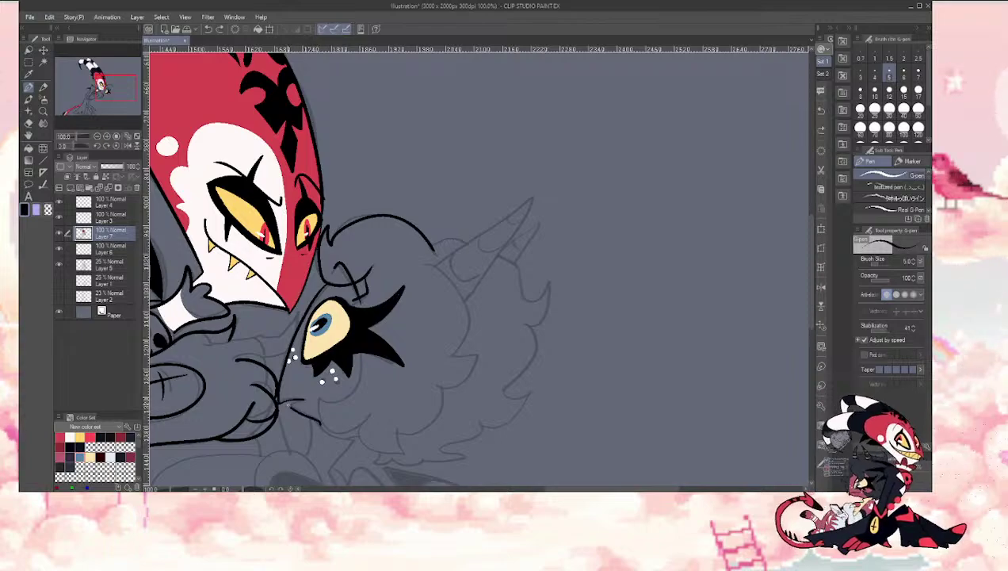
key(ctrl+z)
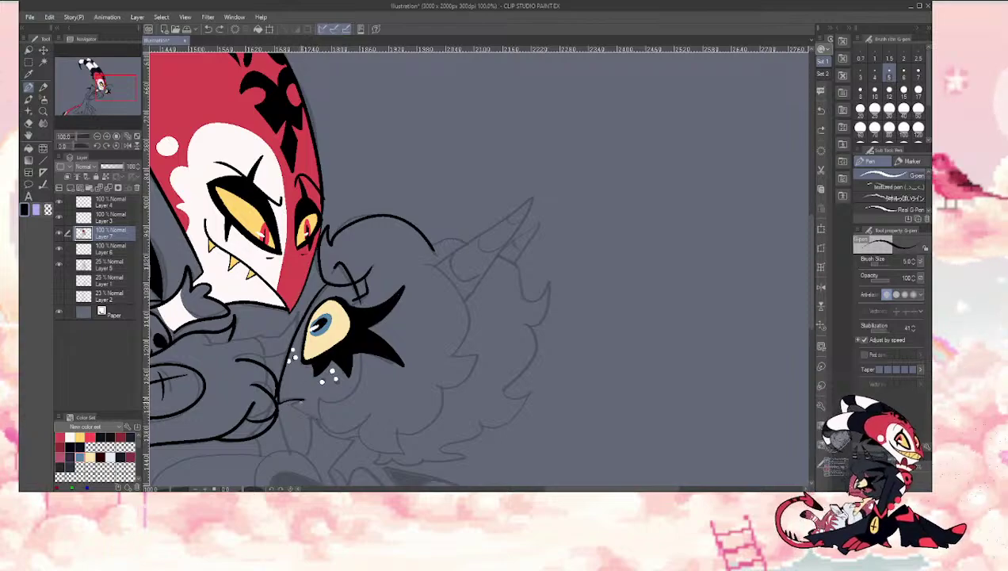
Step: Ink the contour running from the taller character's collar to beside the smaller character's eye in black at brush size 6
key(bracketright)
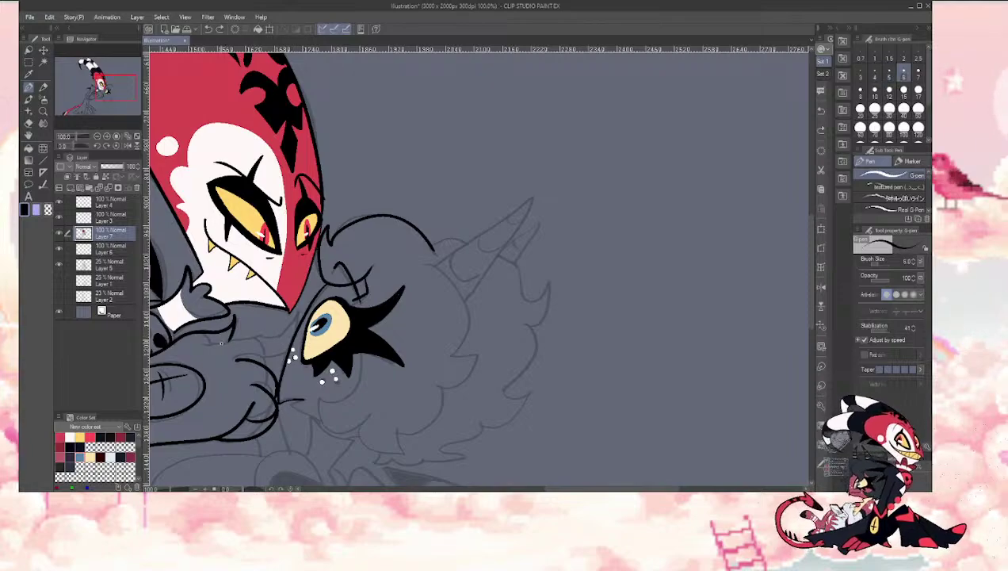
drag(206, 342, 273, 338)
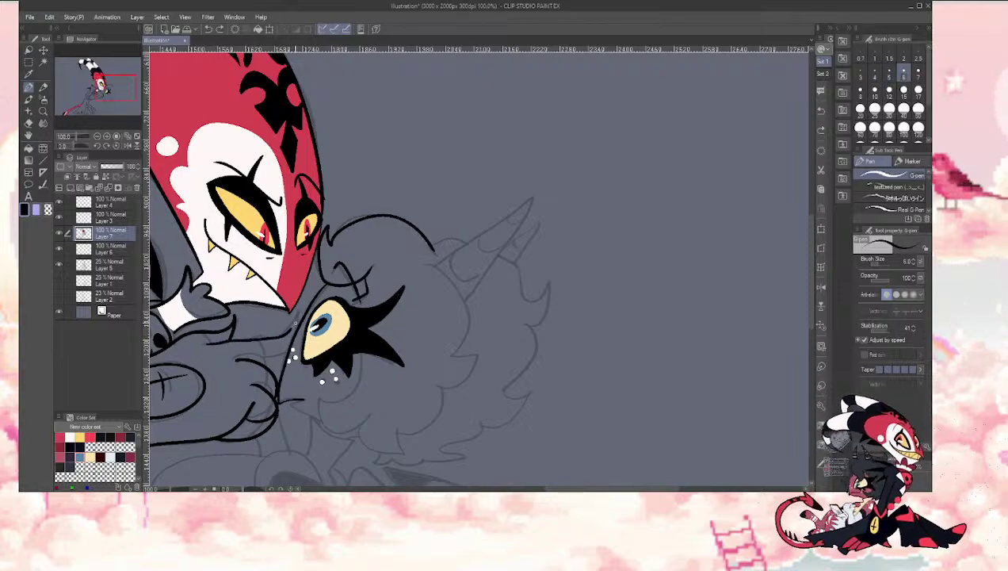
key(ctrl+z)
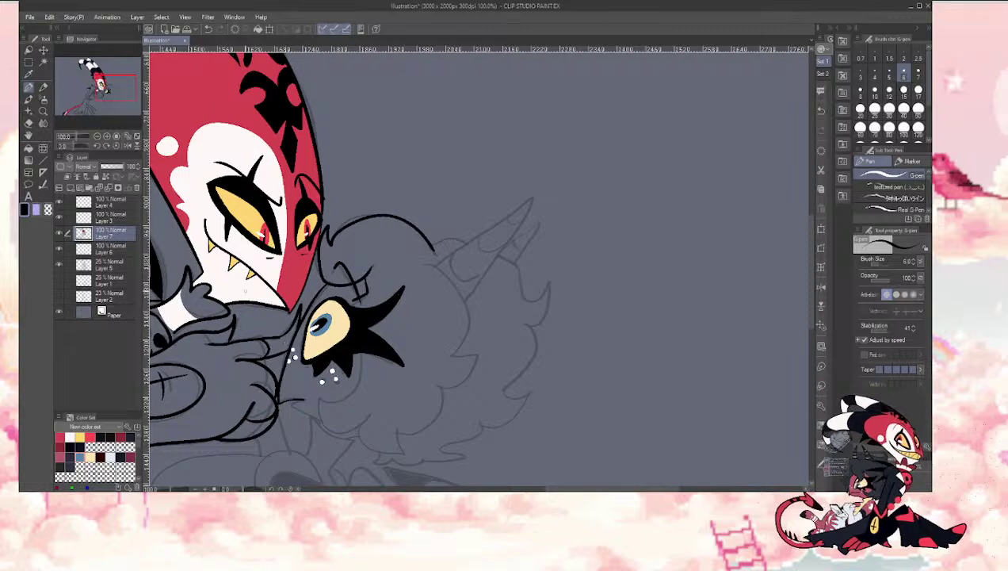
Step: Ink the smaller character's pointed cheek tufts and lower face fur over the draft in black at brush size 5
drag(112, 88, 111, 91)
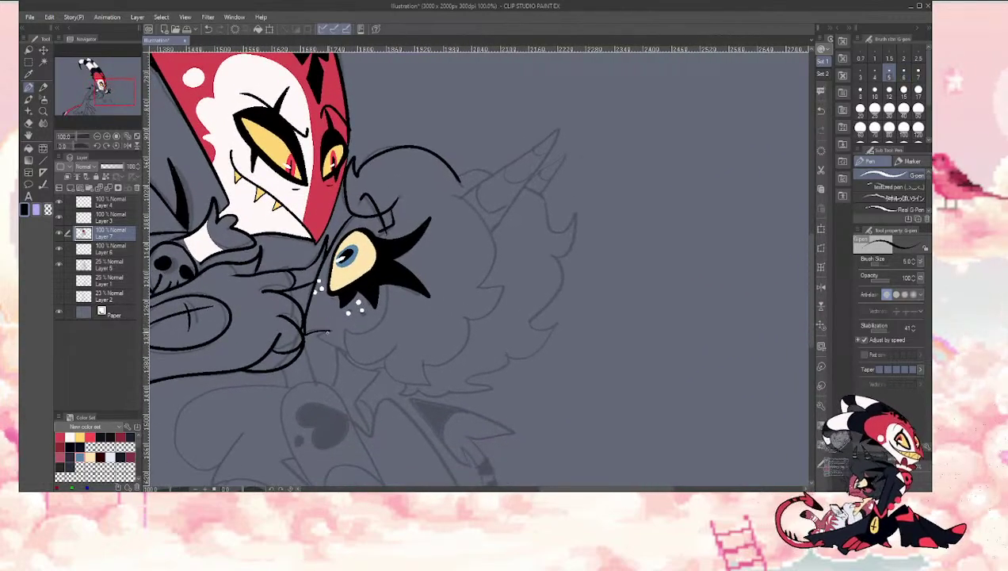
drag(315, 336, 331, 343)
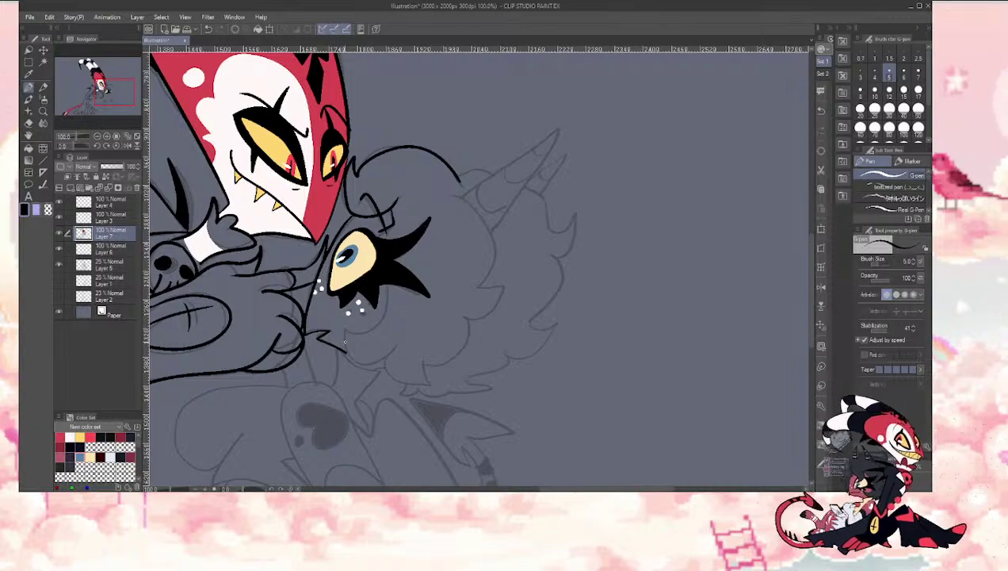
drag(106, 93, 110, 92)
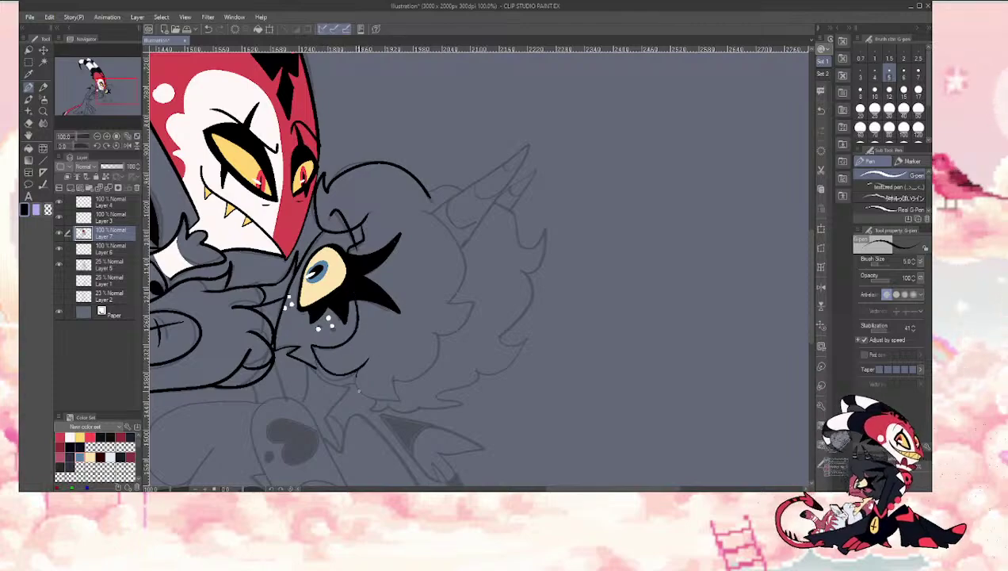
drag(357, 374, 409, 402)
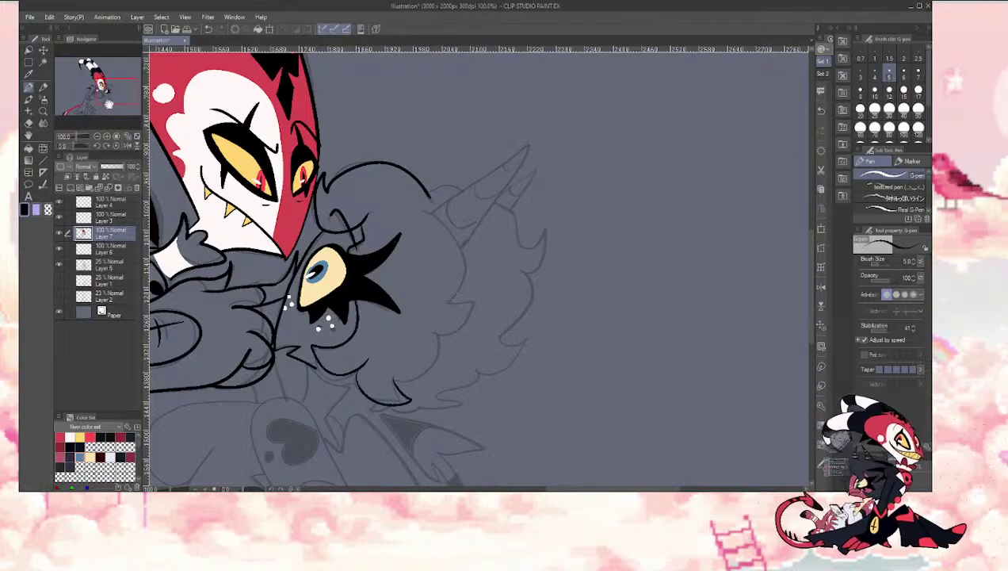
drag(110, 97, 119, 91)
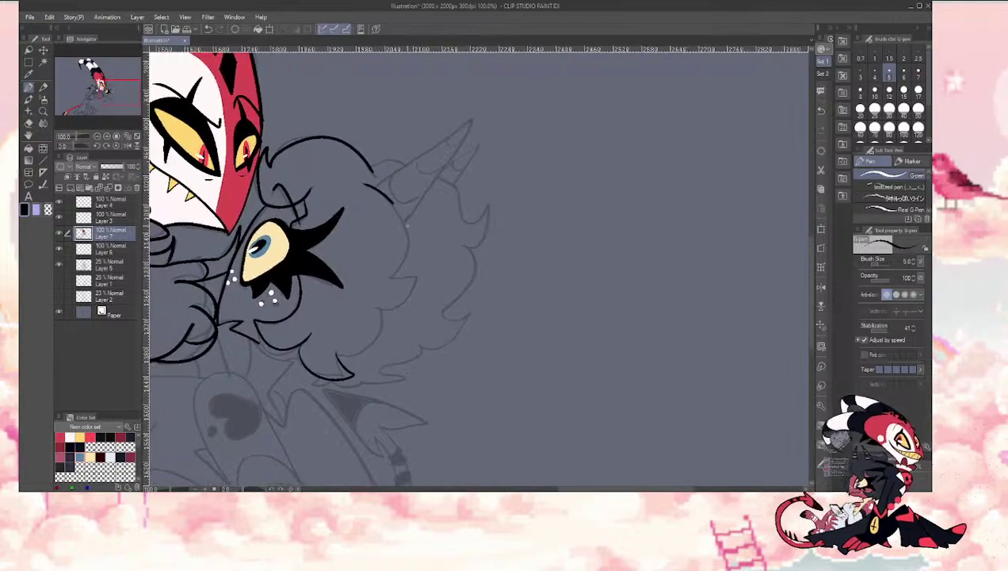
Step: Ink the curly outline of the one-eyed character's front hair and the pointed ear with the G-pen
mouse_move(383, 315)
mouse_down()
mouse_move(372, 349)
mouse_move(336, 355)
mouse_move(377, 343)
mouse_up()
key(ctrl+z)
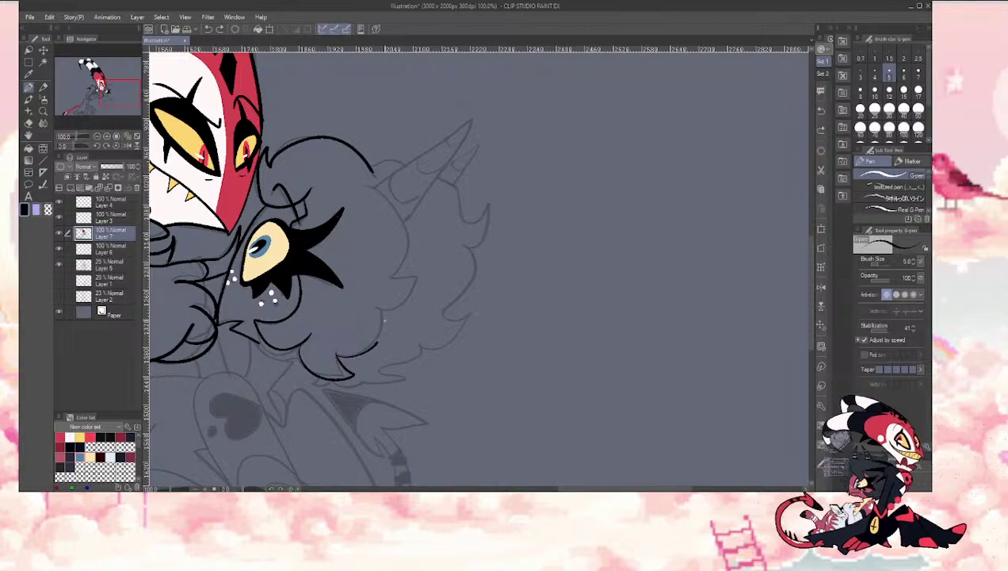
drag(425, 276, 422, 268)
mouse_move(422, 269)
mouse_down()
mouse_move(387, 278)
mouse_move(404, 213)
mouse_up()
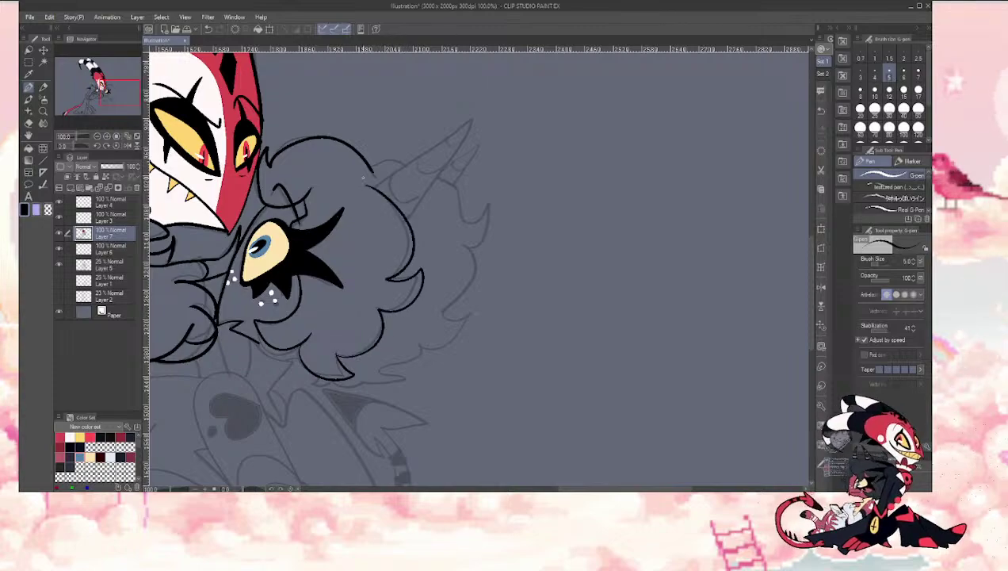
drag(111, 92, 122, 82)
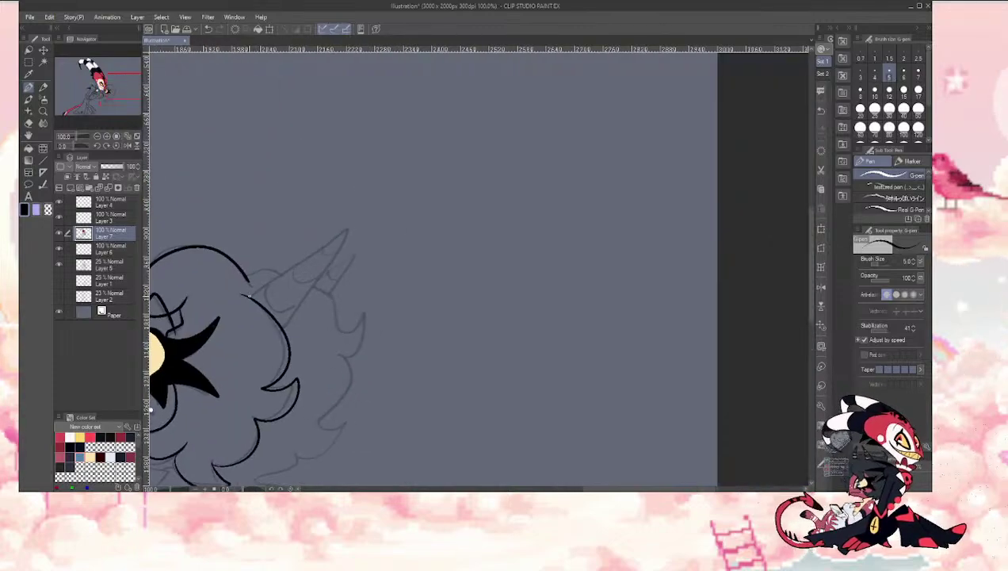
mouse_move(249, 281)
mouse_down()
mouse_move(353, 232)
mouse_move(279, 323)
mouse_up()
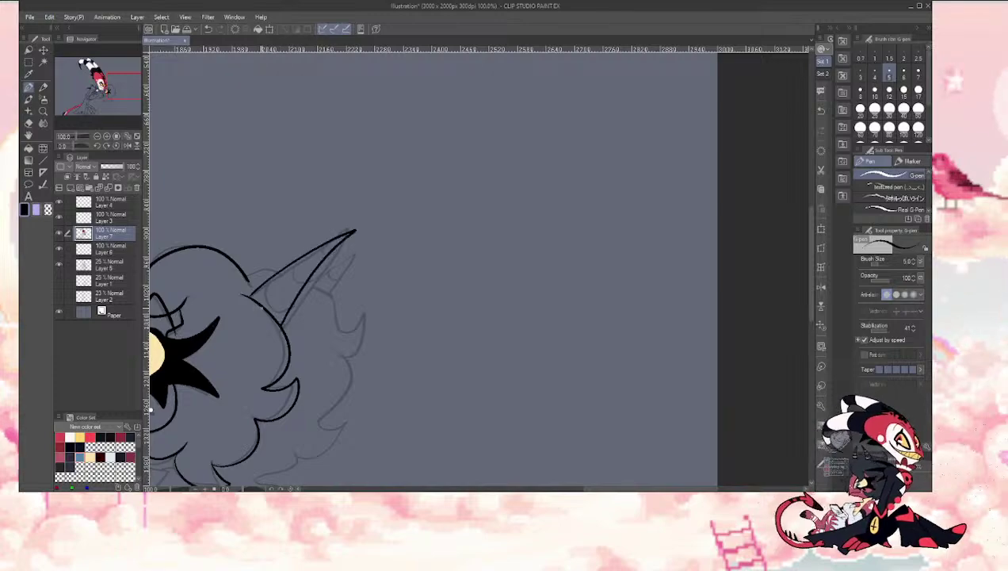
Step: Select the area outside the head's line art and ink the rear ear and back hair curls behind the front hair
key(w)
click(261, 243)
key(p)
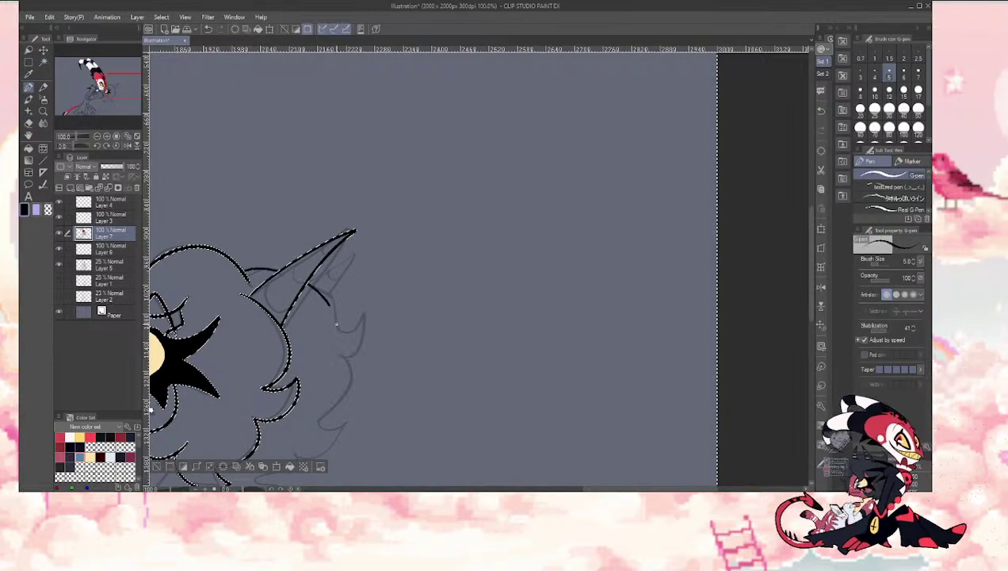
drag(340, 346, 336, 341)
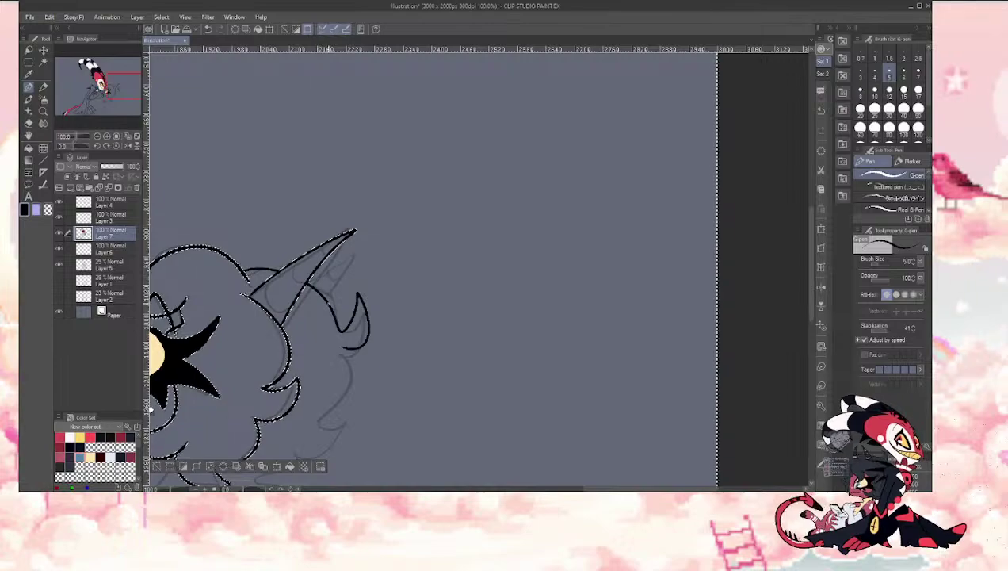
mouse_move(327, 298)
mouse_down()
mouse_move(352, 244)
mouse_move(315, 282)
mouse_up()
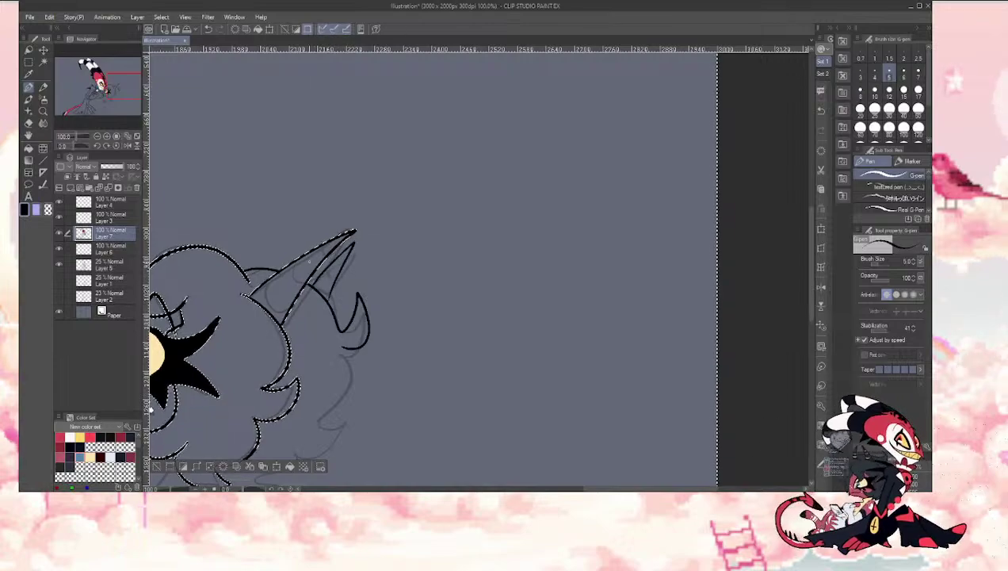
drag(119, 82, 118, 91)
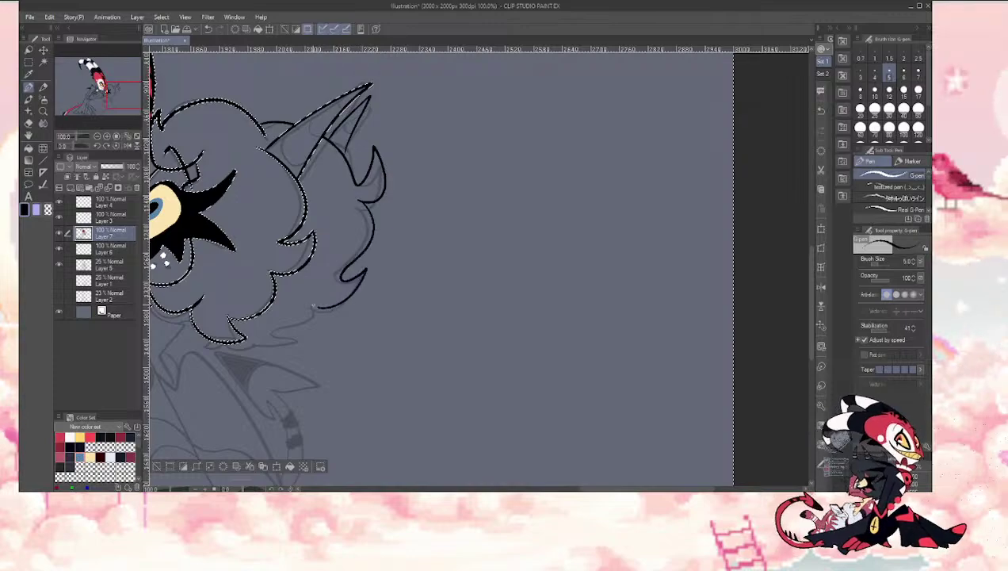
drag(314, 306, 278, 337)
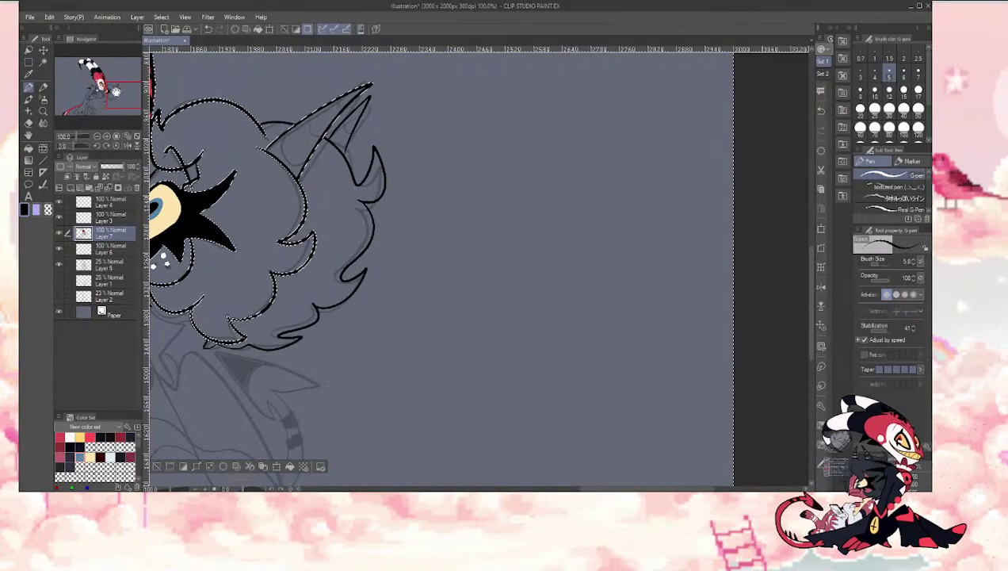
Step: Ink the neck and shoulder lines below the head and outline the upper arm with pen size 6
drag(115, 91, 105, 91)
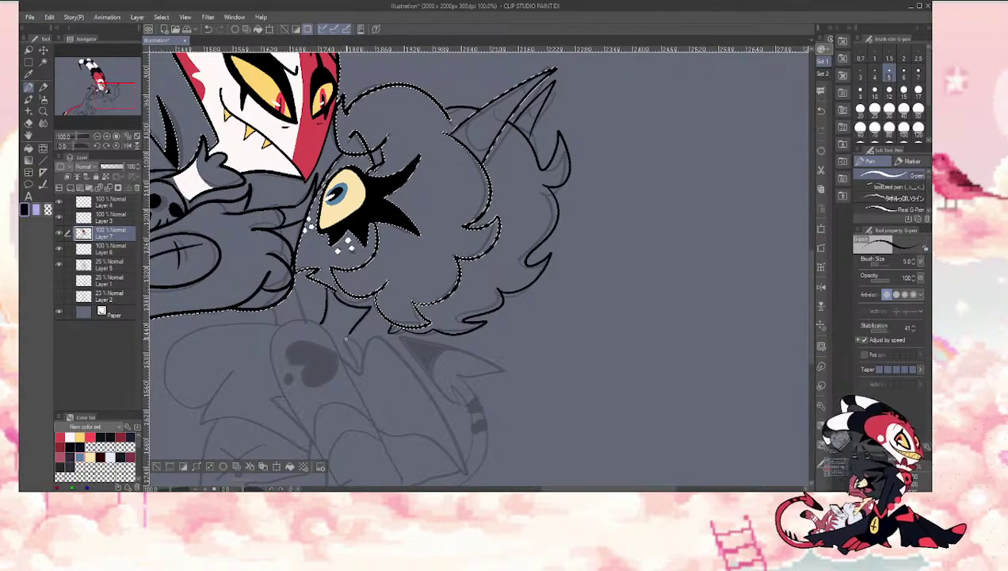
drag(346, 338, 361, 367)
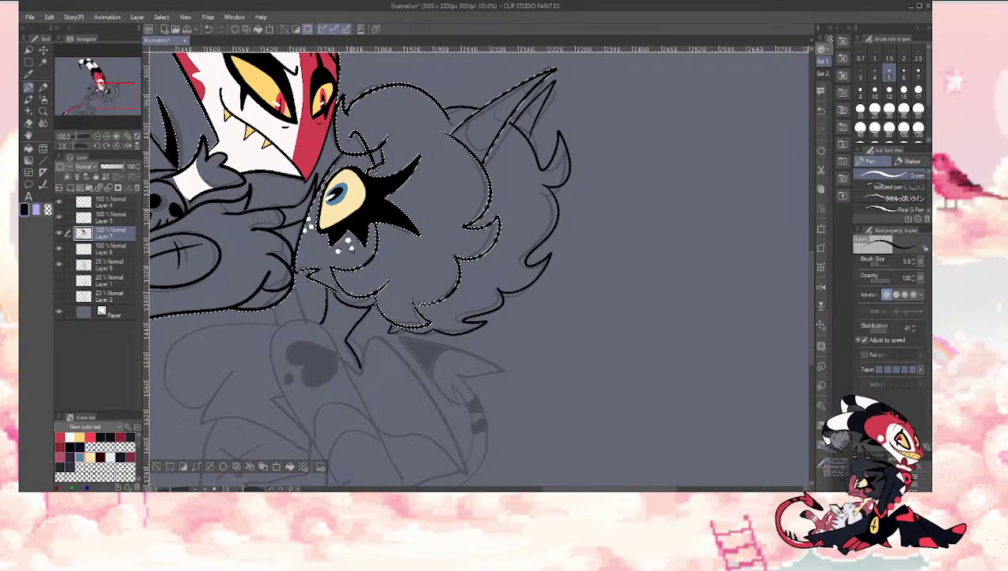
drag(111, 92, 98, 85)
click(96, 137)
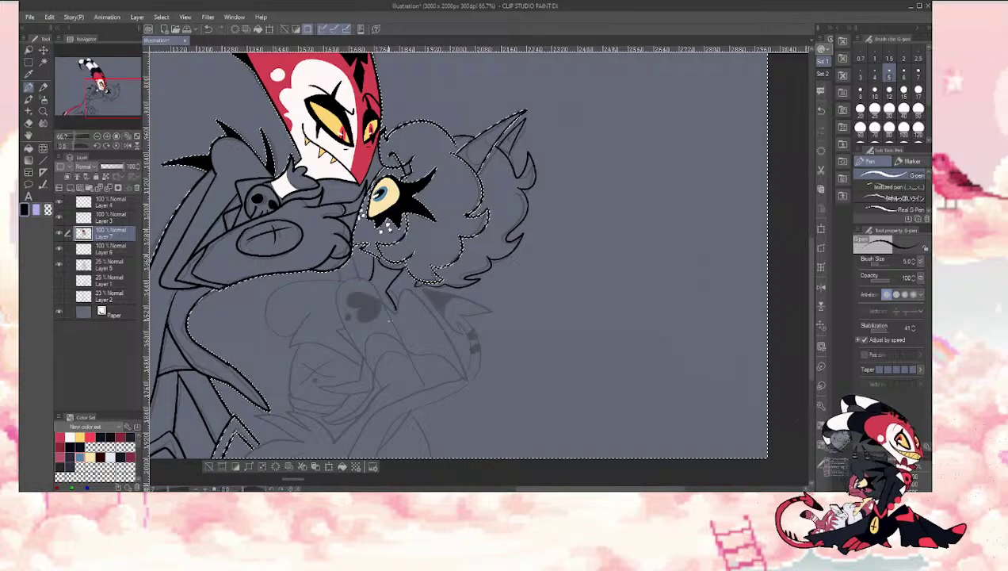
key(bracketright)
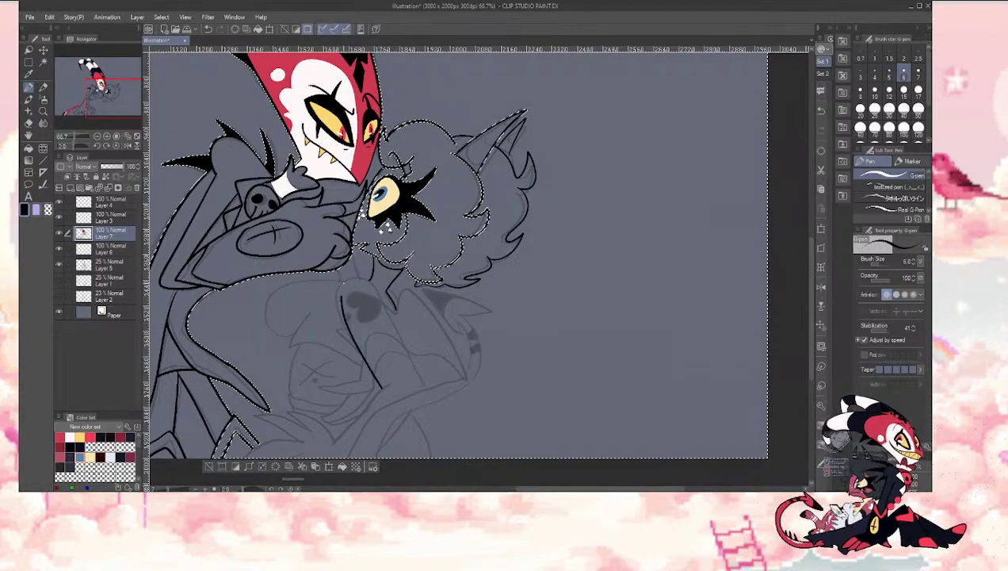
drag(396, 325, 414, 360)
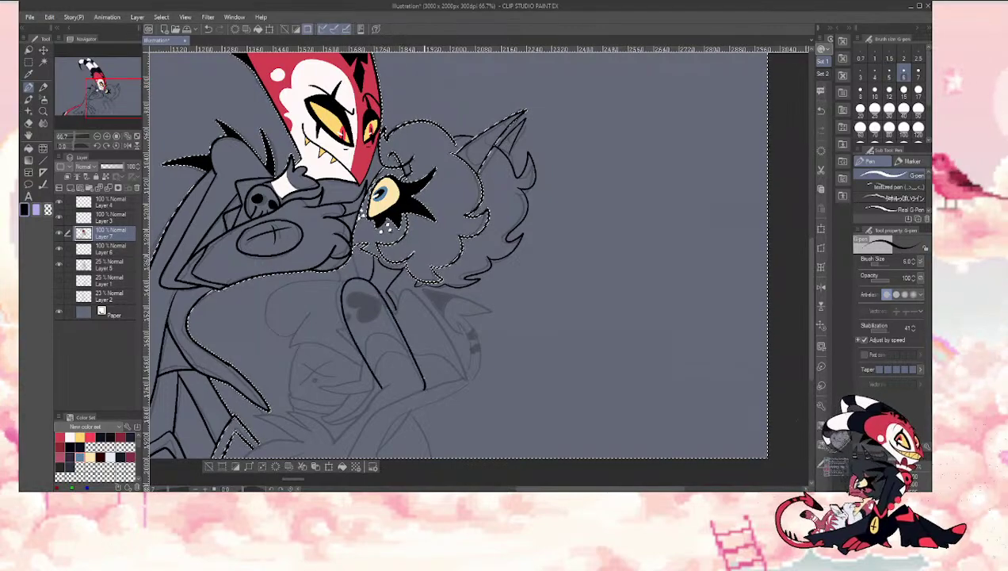
Step: Set the pen size to 7 and ink the curved tail beside the arm, including its arrowhead tip
key(bracketright)
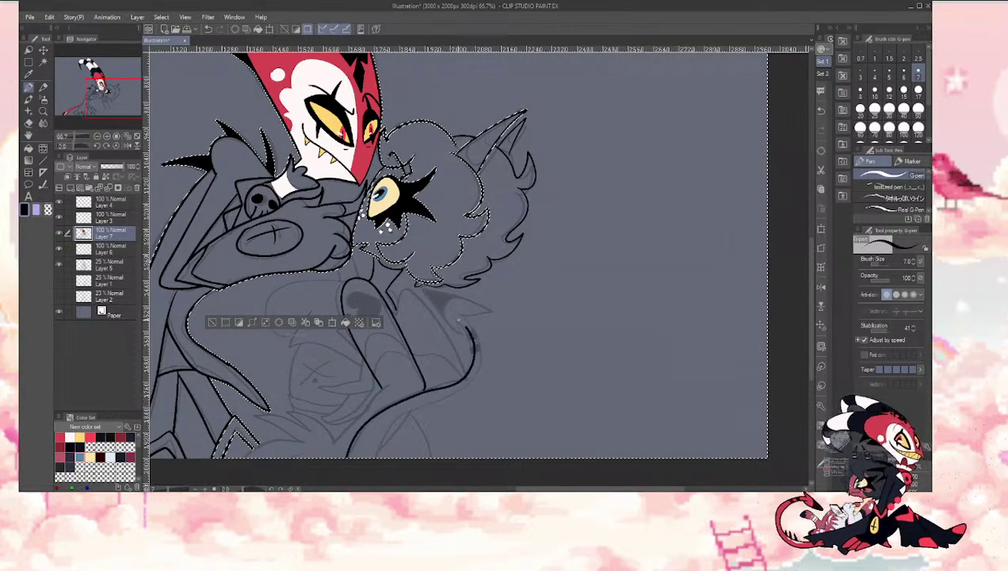
drag(461, 315, 475, 327)
mouse_move(457, 393)
mouse_down()
mouse_move(407, 410)
mouse_move(371, 453)
mouse_up()
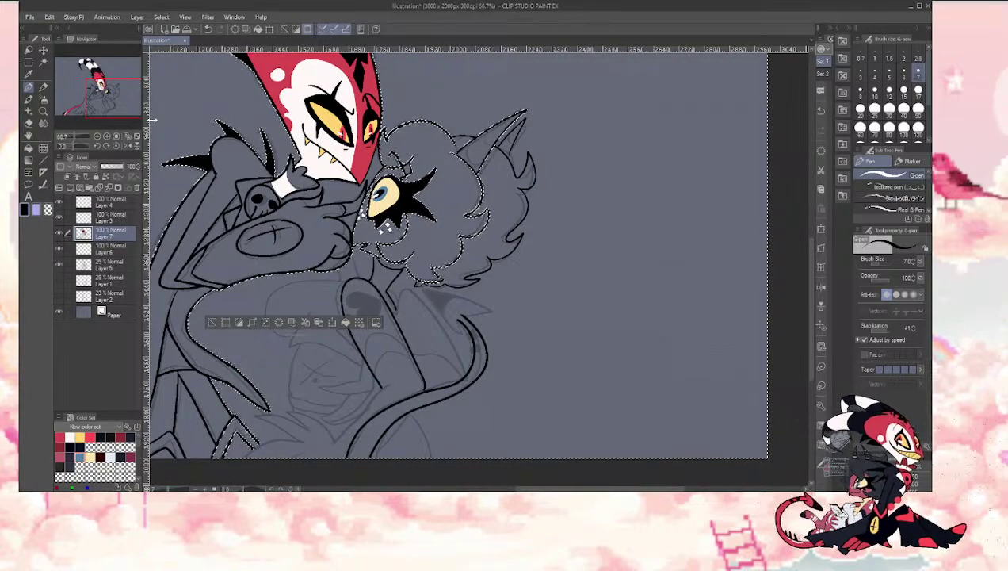
drag(476, 270, 460, 306)
Step: Replace the current selection with the tail's interior and fill the upper part of its arrowhead black
drag(102, 98, 107, 101)
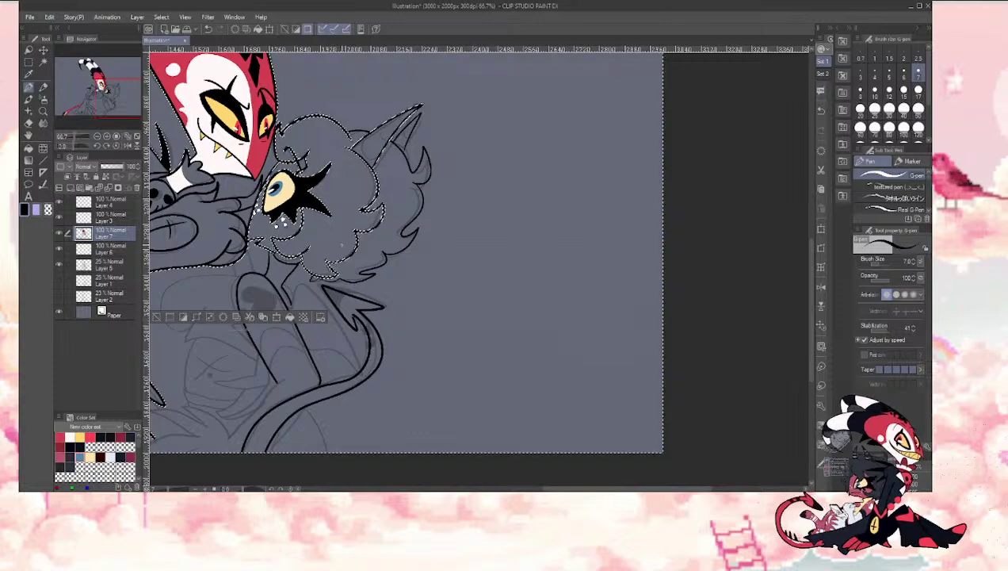
key(w)
key(ctrl+d)
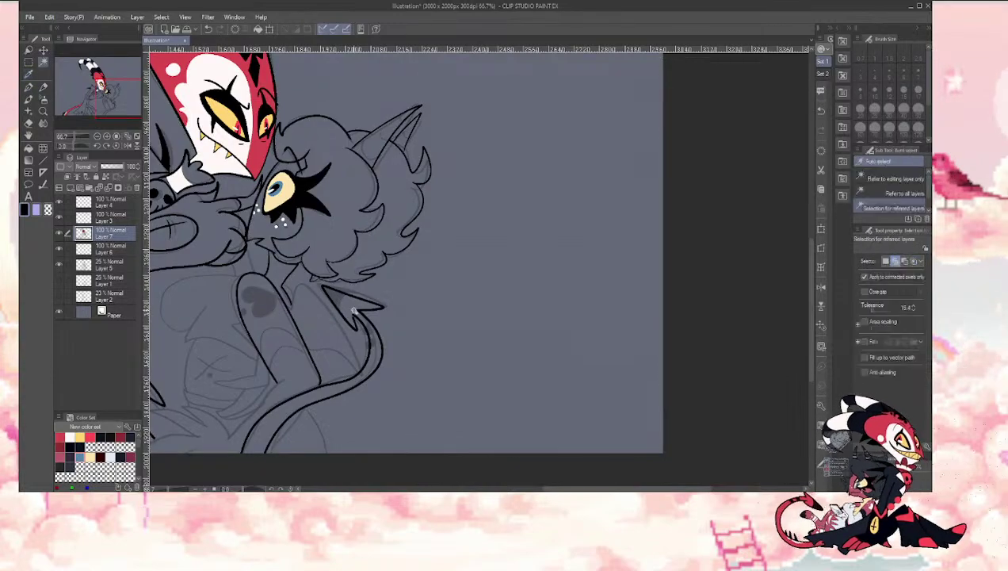
click(354, 311)
key(ctrl+z)
key(p)
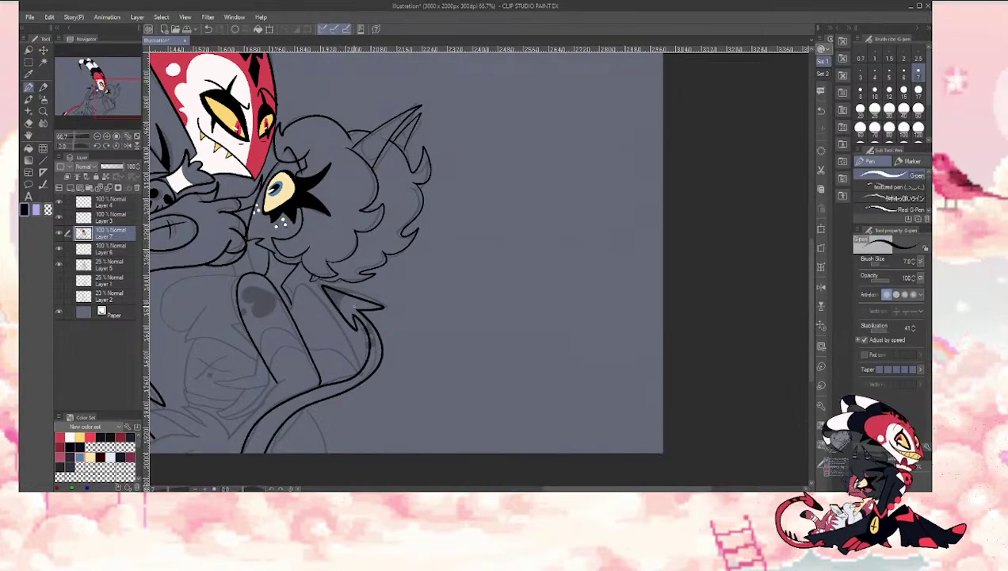
key(i)
key(w)
click(354, 307)
key(i)
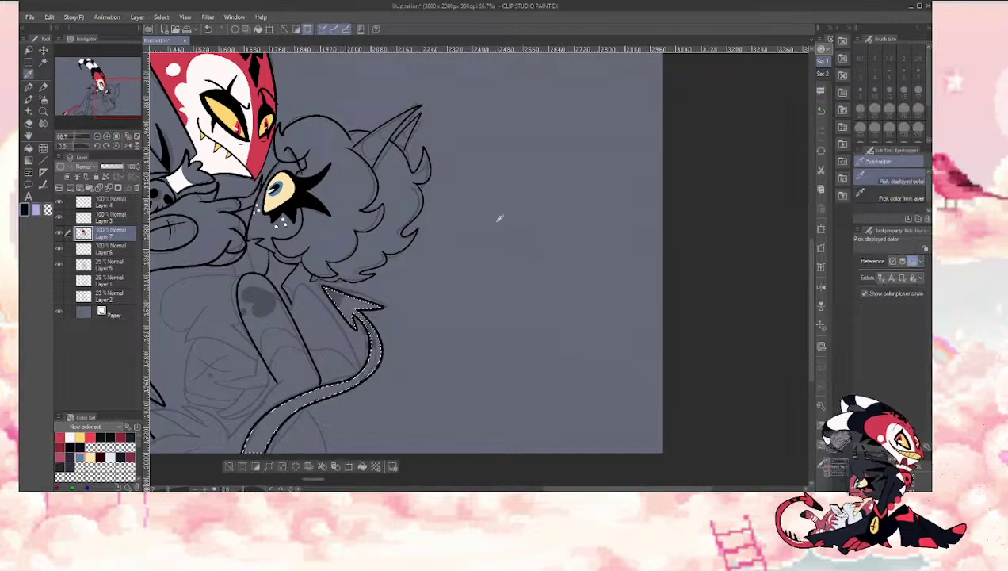
key(p)
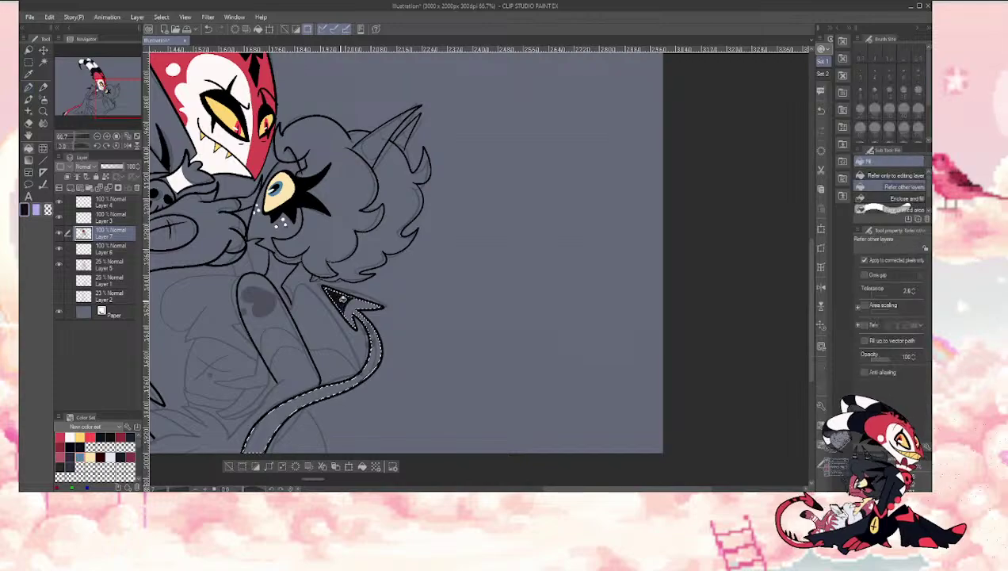
Step: Paint black stripes across the tail just below the arrowhead with pen size 17, and clear the selection
key(bracketright)
key(bracketright)
key(bracketright)
key(bracketright)
key(bracketright)
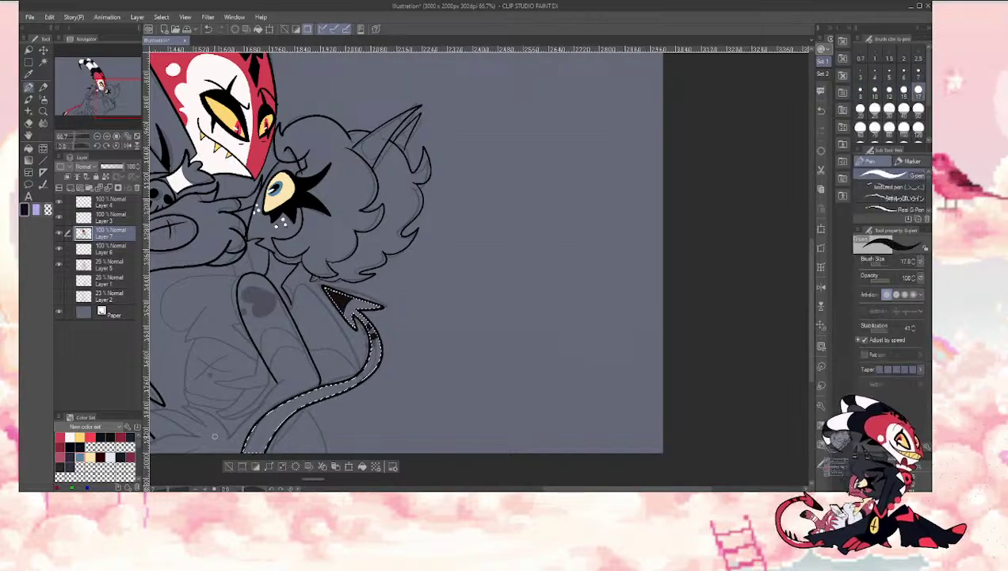
key(ctrl+d)
Step: Sample the character's red and fill the tail and the remaining part of its arrowhead with it
key(i)
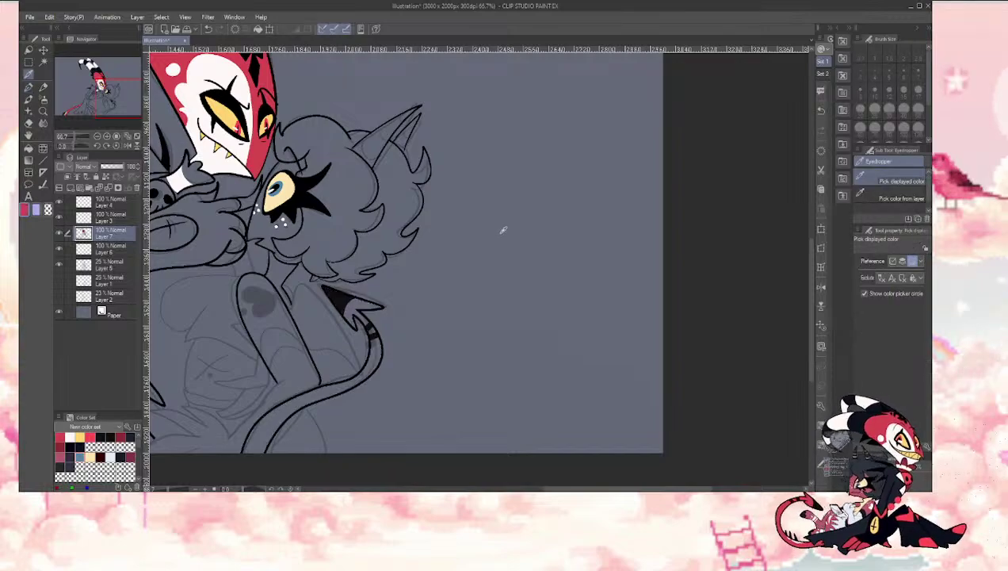
key(g)
click(349, 362)
click(362, 316)
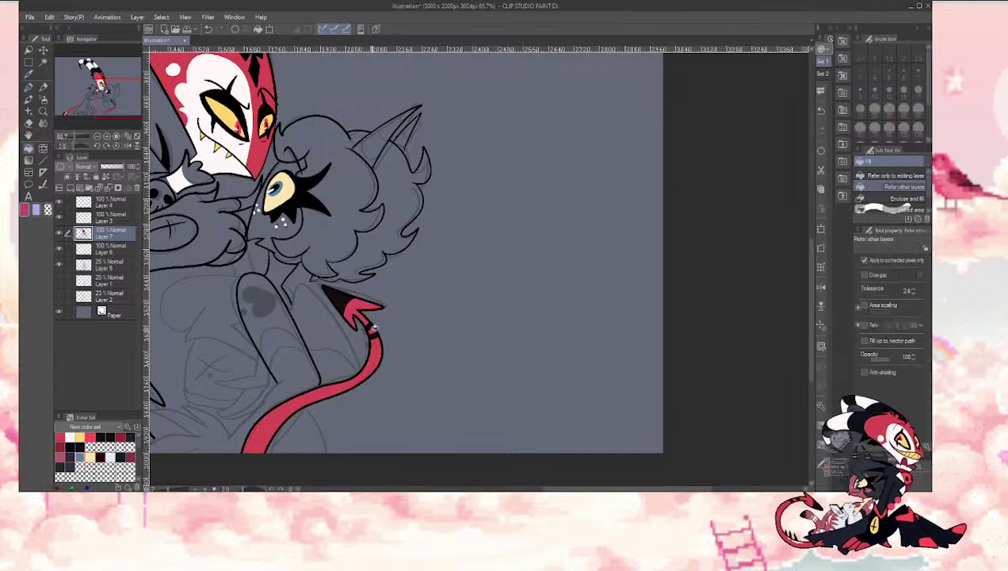
Step: Sample black again, select the open body area around the arm, and ink the forearm line with pen size 8
drag(121, 98, 100, 94)
alt+click(191, 178)
key(p)
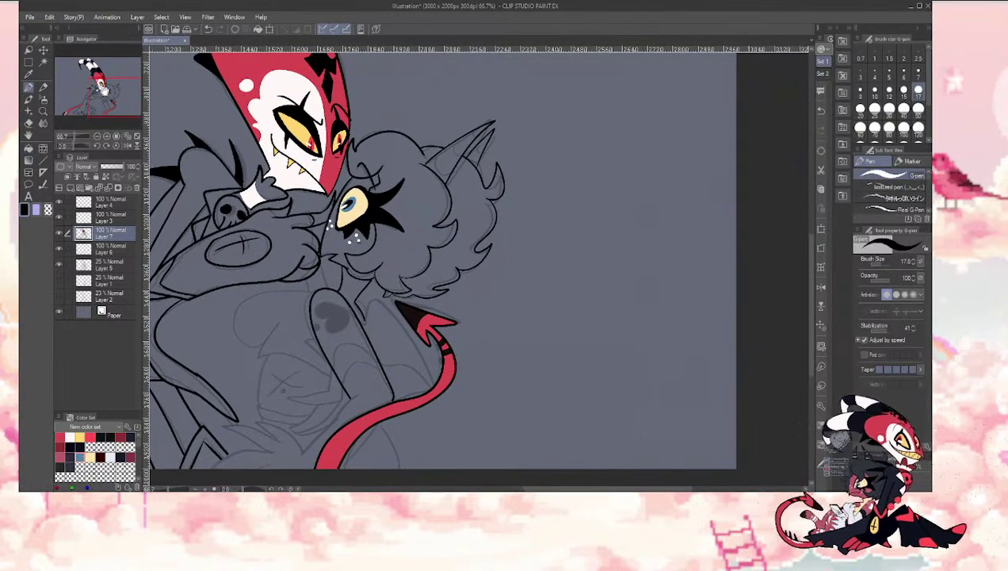
key(w)
click(347, 351)
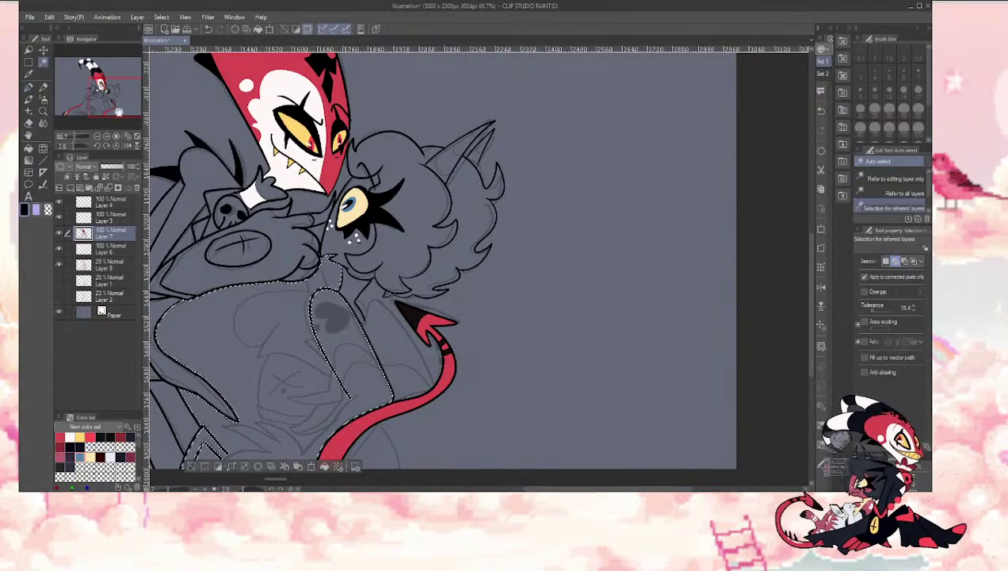
drag(107, 105, 107, 108)
key(p)
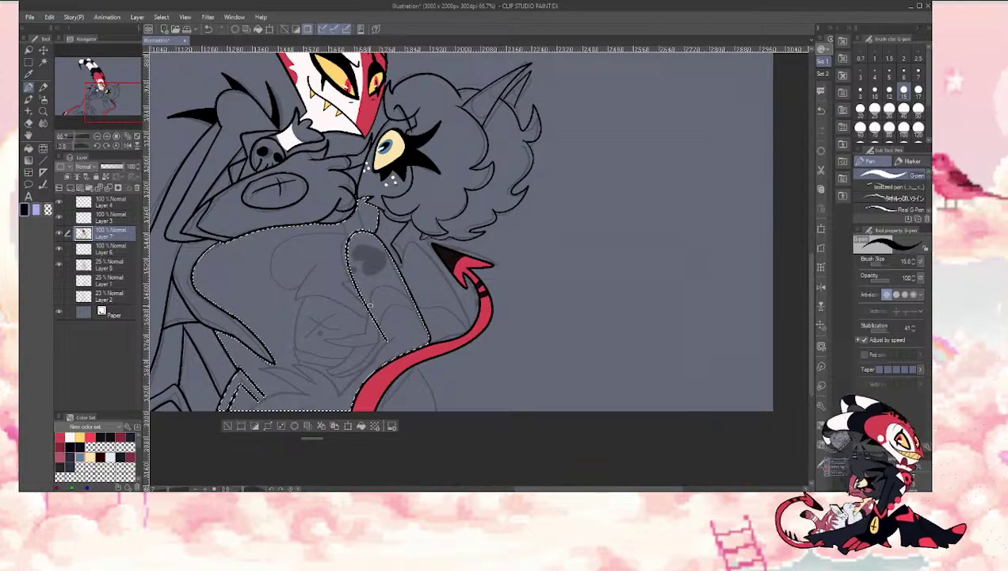
key(bracketleft)
key(bracketleft)
key(bracketleft)
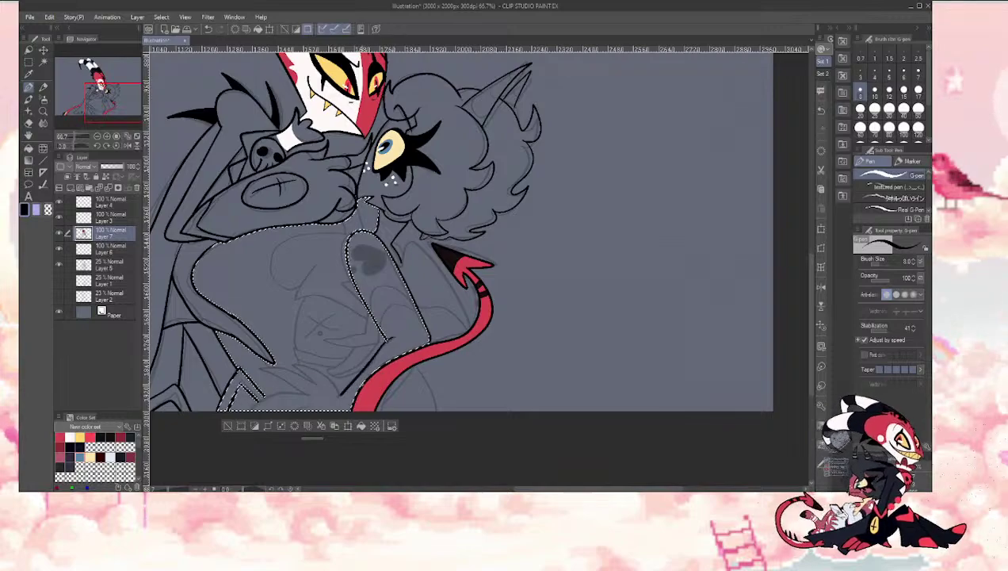
Step: Add the area outside the figures to the selection, ink the spiky hand at the forearm's end, and deselect
key(w)
click(402, 390)
key(p)
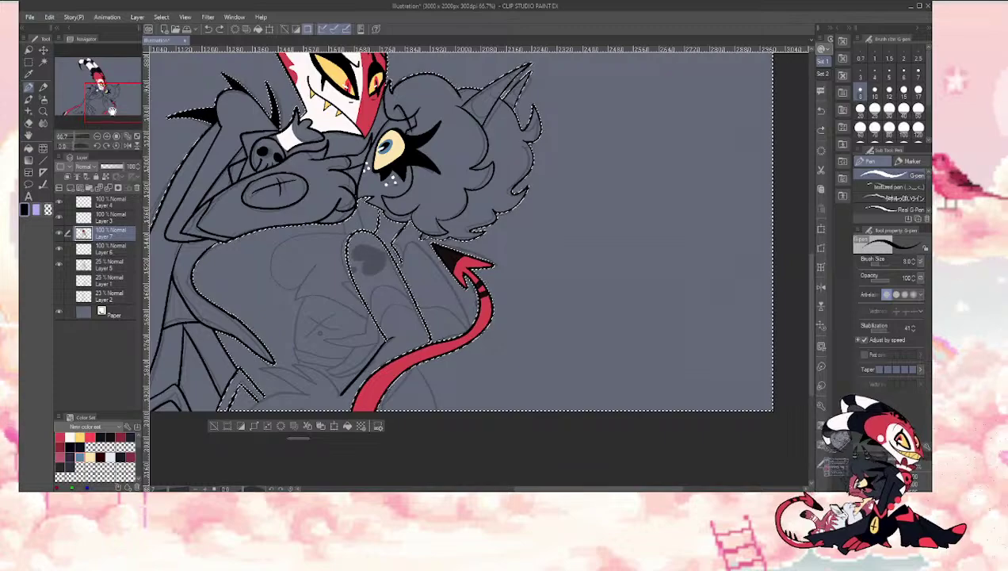
drag(111, 111, 108, 110)
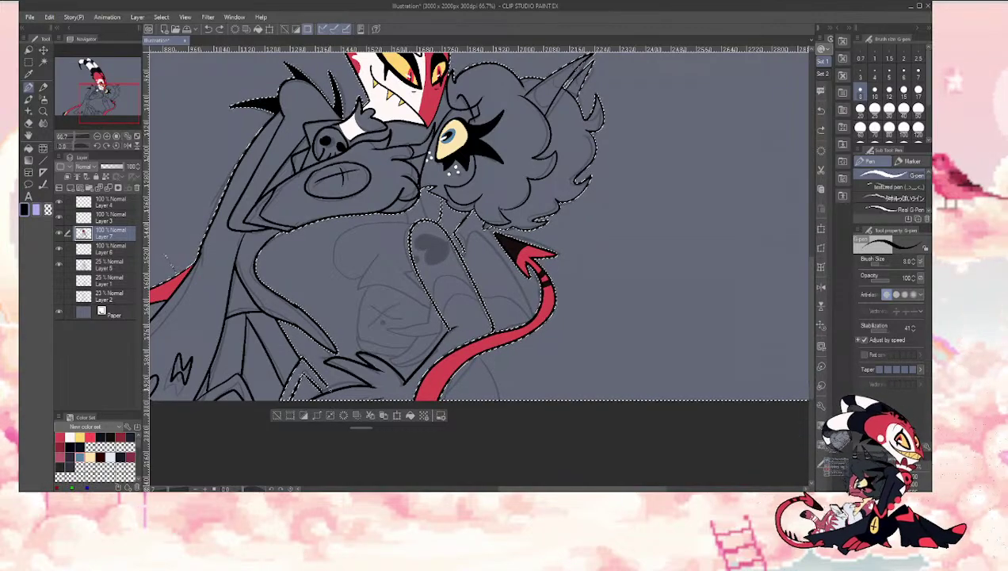
click(276, 415)
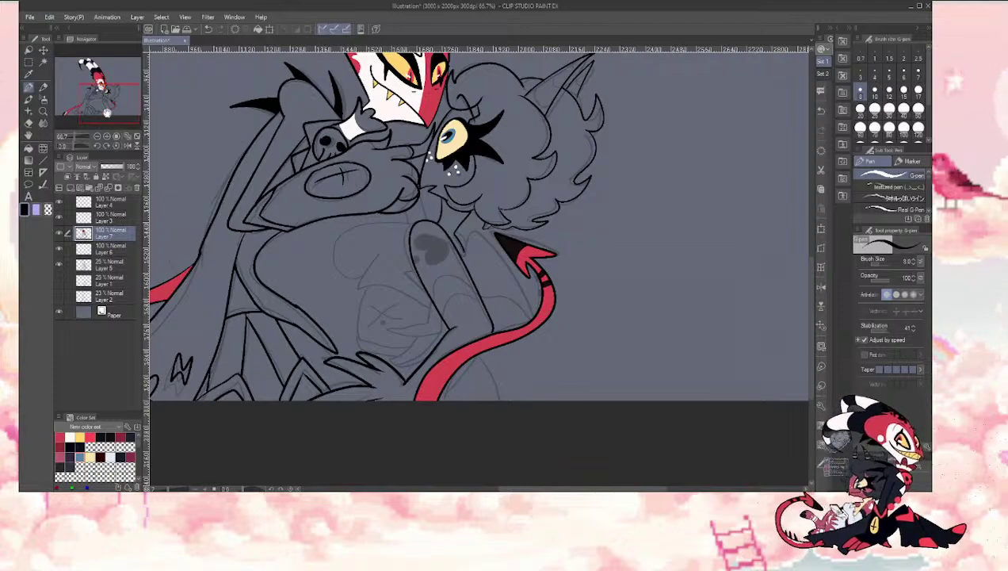
Step: Ink the curved body line below the red tail and the spiky fingers and curved outline beside the forearm with pen size 8
mouse_move(106, 112)
mouse_down()
mouse_move(116, 116)
mouse_move(112, 108)
mouse_up()
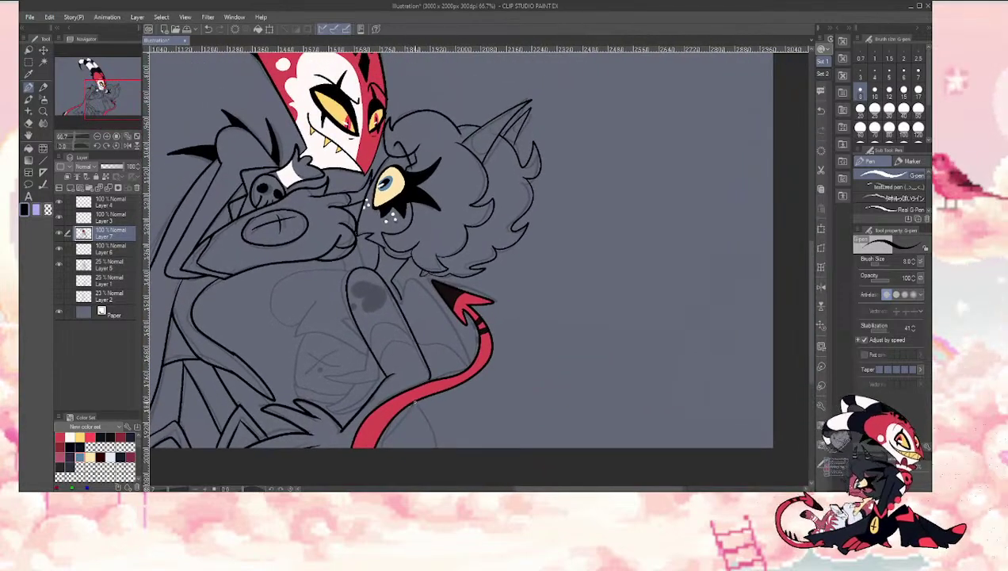
drag(414, 403, 435, 446)
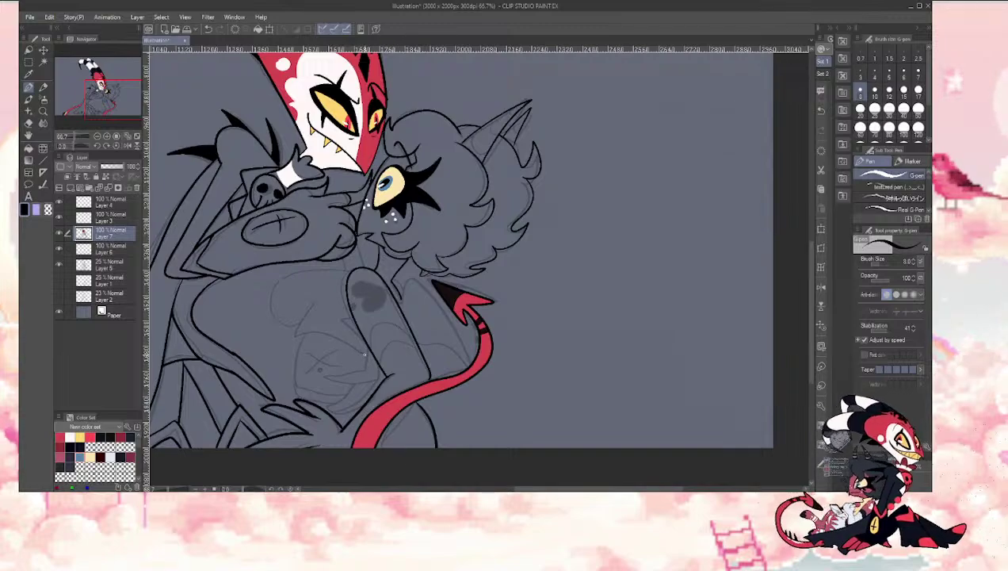
drag(366, 366, 321, 372)
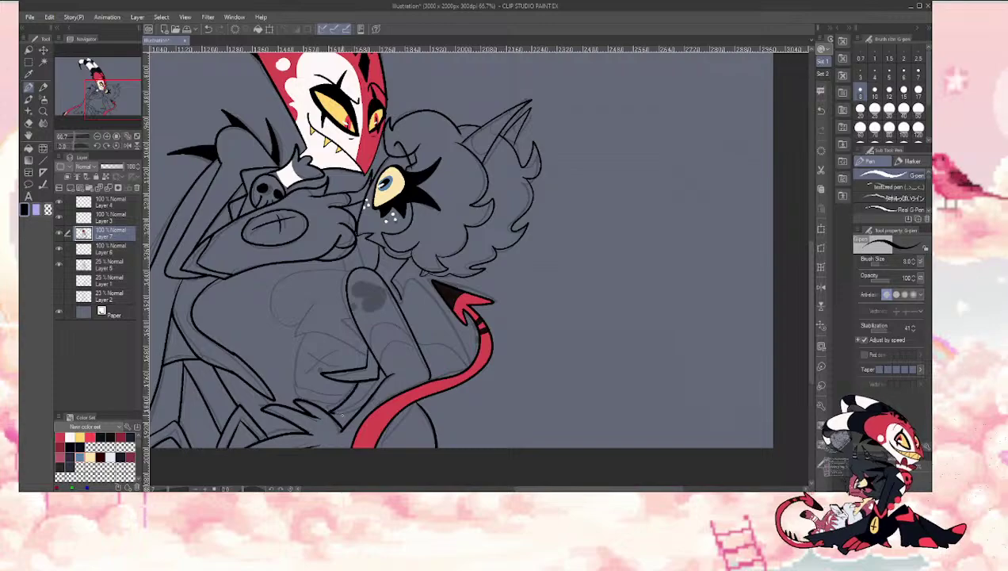
drag(342, 416, 330, 412)
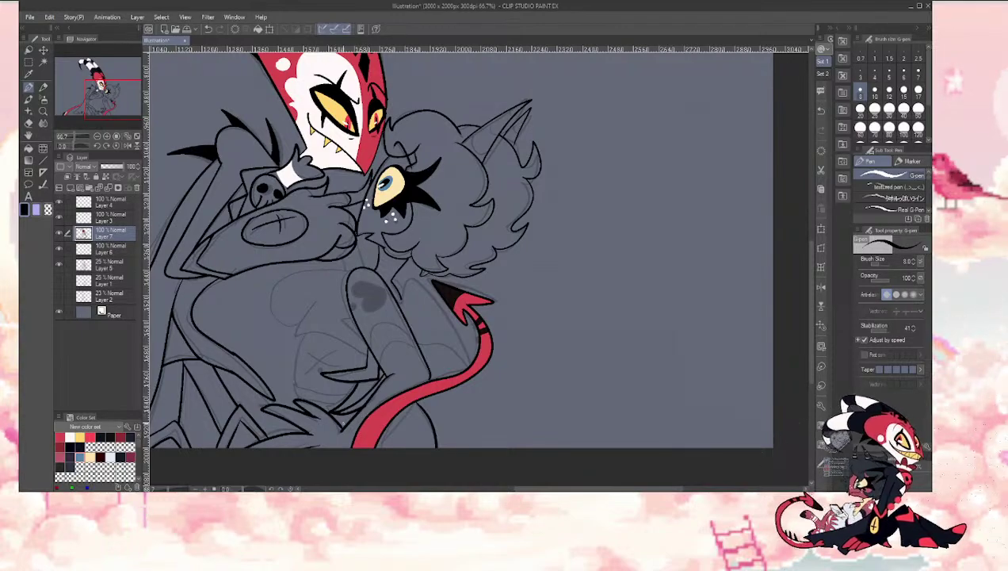
key(w)
click(391, 349)
key(p)
key(ctrl+d)
Step: Select the enclosed body area below the red tail, ink the inner line running along the tail, and deselect
key(w)
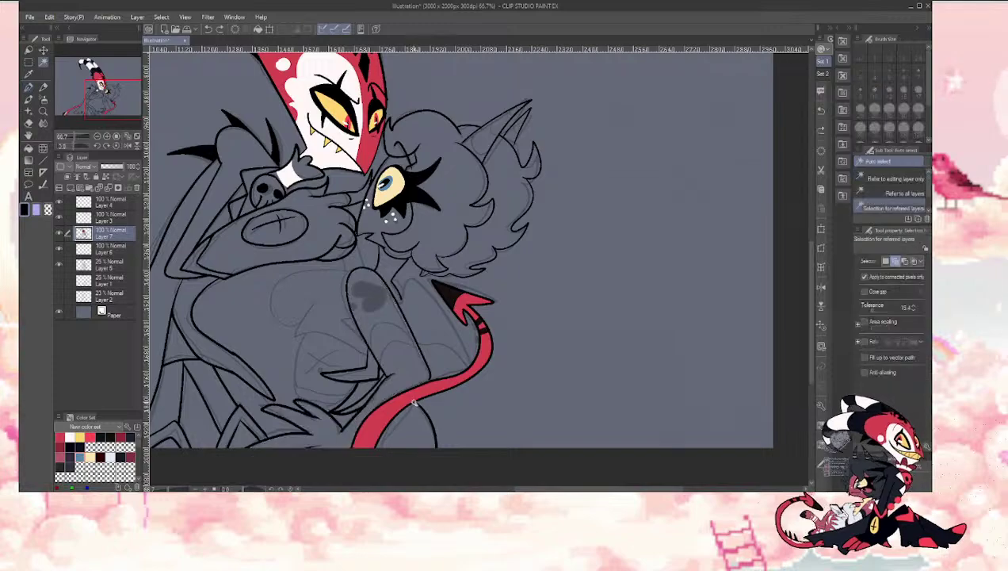
click(405, 418)
key(p)
drag(412, 403, 379, 441)
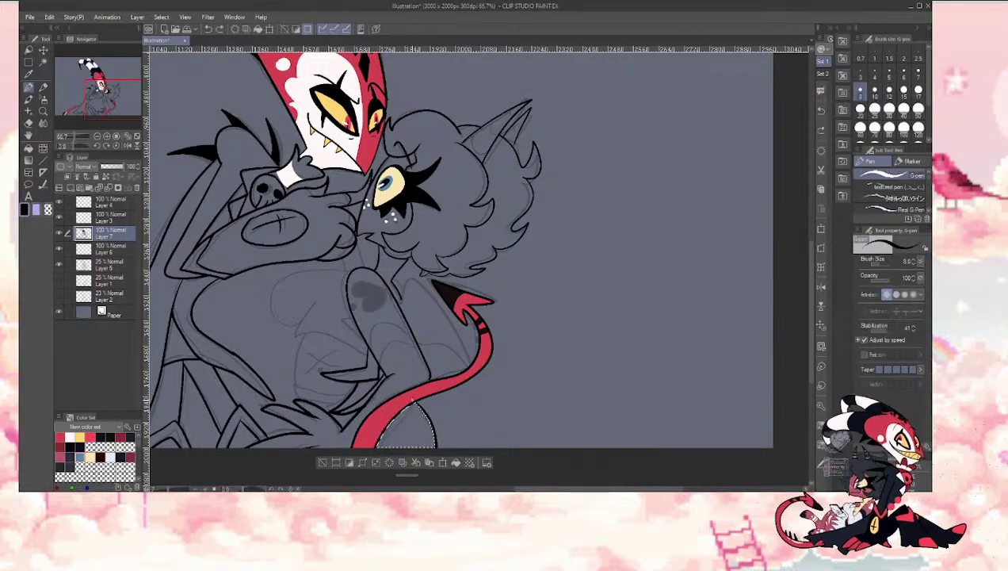
key(ctrl+d)
Step: Select the arm area and ink curved cuff lines in black across the arm near the elbow
key(w)
click(383, 356)
key(p)
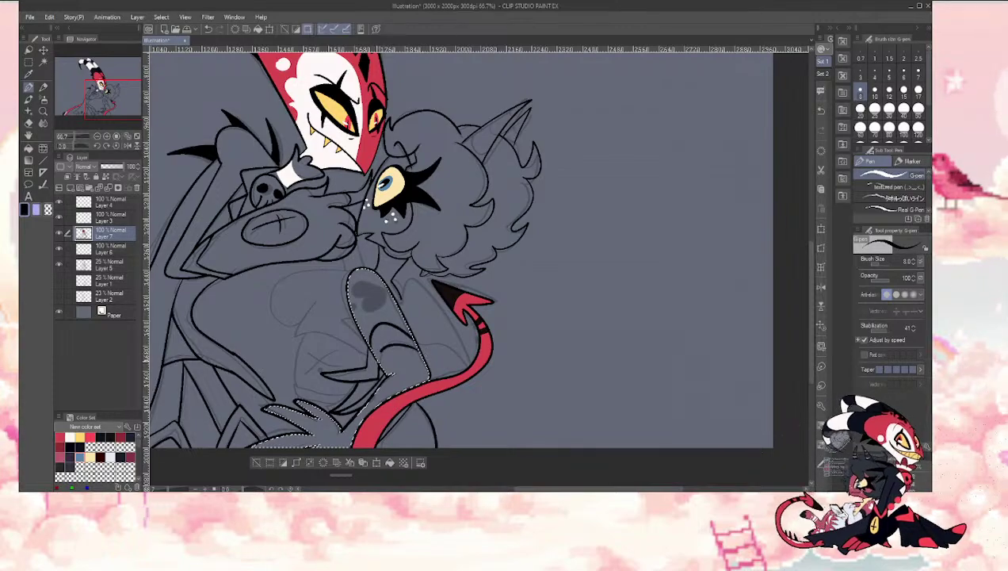
Step: Select only the upper arm, paint and fill a white heart with a small dot beside it, and clear the selection
key(w)
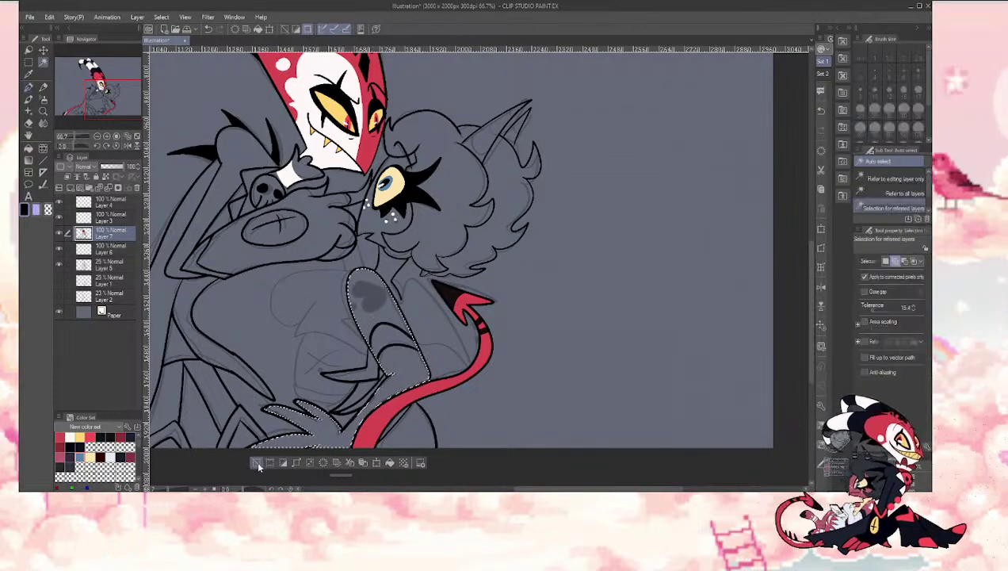
click(372, 317)
key(p)
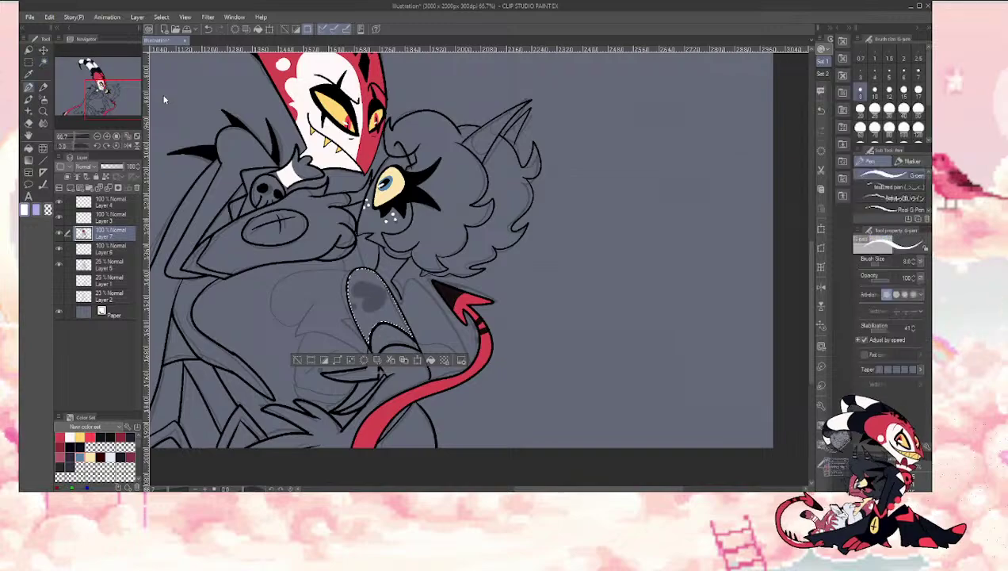
mouse_move(387, 285)
mouse_down()
mouse_move(370, 295)
mouse_move(377, 306)
mouse_up()
key(g)
click(371, 295)
key(p)
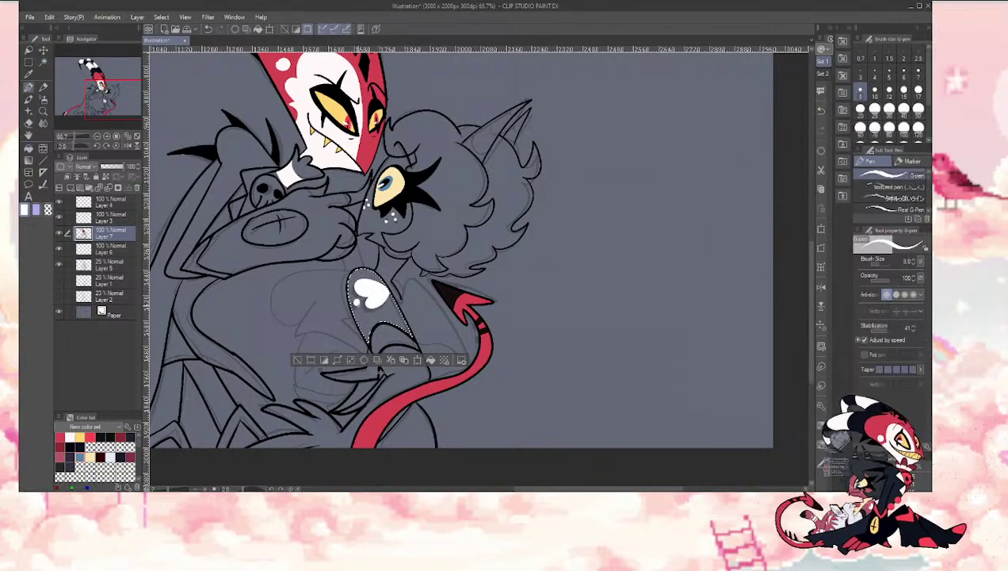
click(298, 360)
Step: Select the torso area and ink the rounded chest contour and the pointed fold beside the upper arm in black
key(w)
click(315, 317)
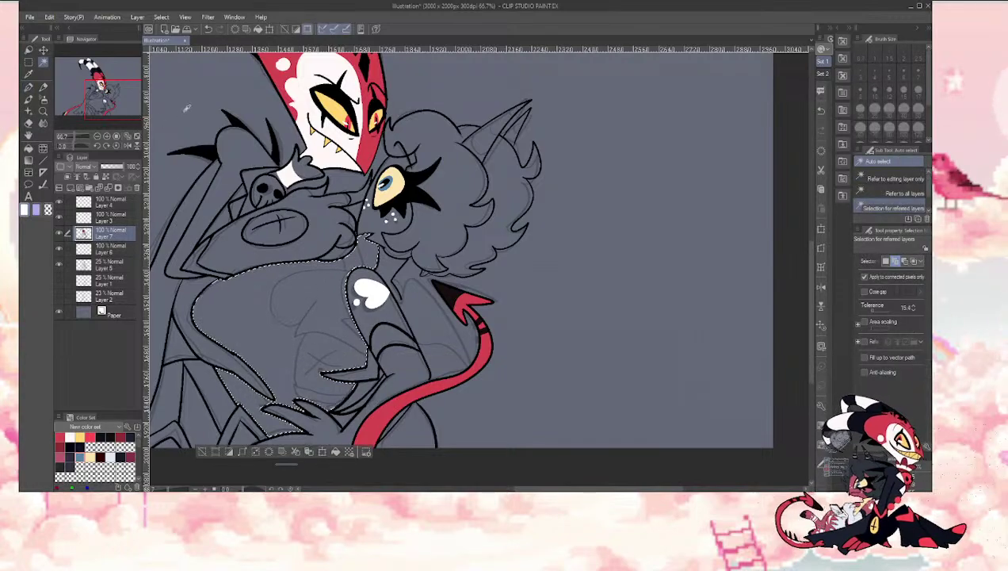
key(p)
mouse_move(314, 297)
mouse_down()
mouse_move(293, 337)
mouse_move(350, 339)
mouse_up()
mouse_move(347, 270)
mouse_down()
mouse_move(319, 269)
mouse_move(276, 303)
mouse_move(307, 309)
mouse_move(279, 279)
mouse_move(356, 266)
mouse_up()
key(ctrl+z)
key(ctrl+z)
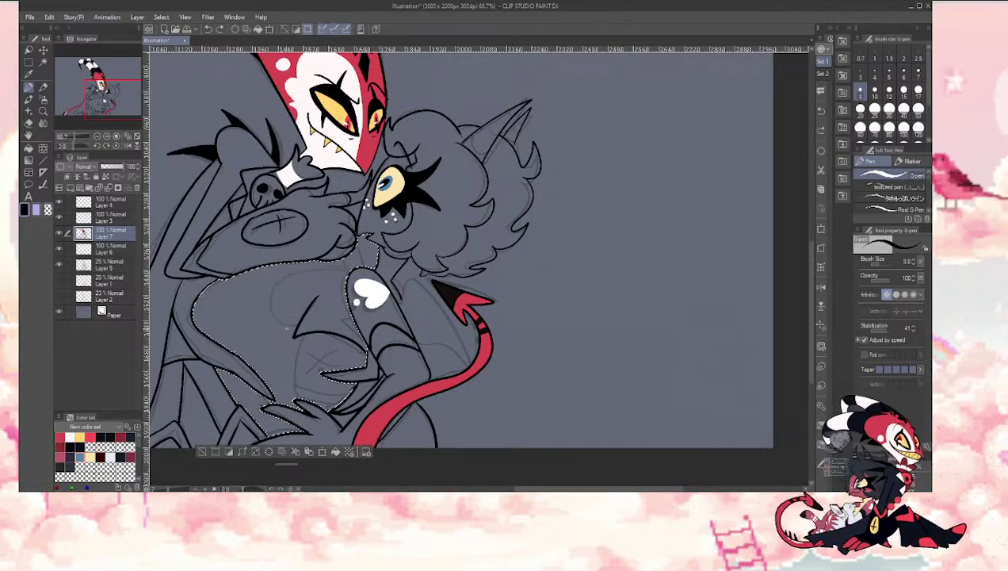
drag(270, 314, 354, 270)
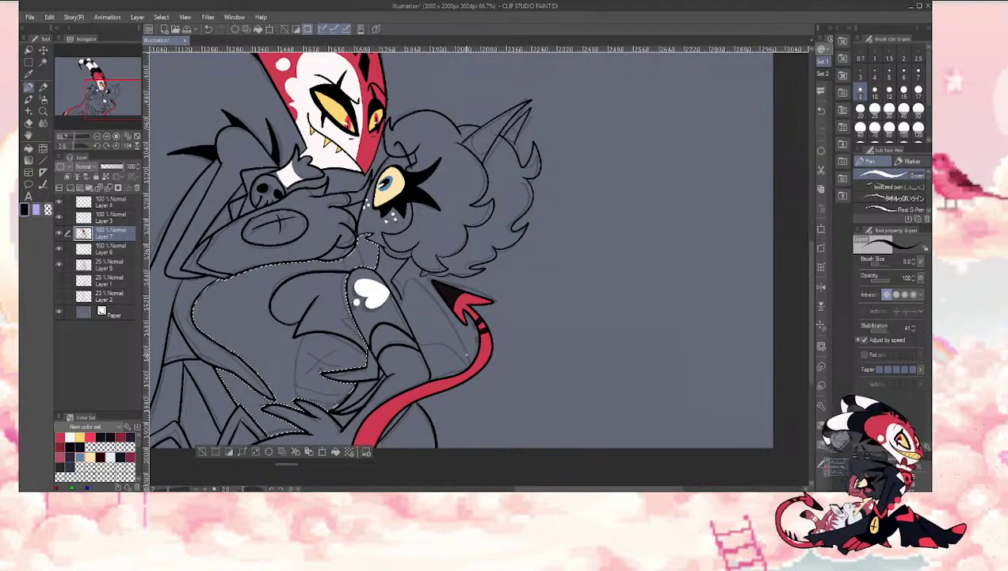
Step: Add the background to the selection and ink the curved line and long pointed shape behind the tail's arrowhead
key(w)
click(461, 346)
key(p)
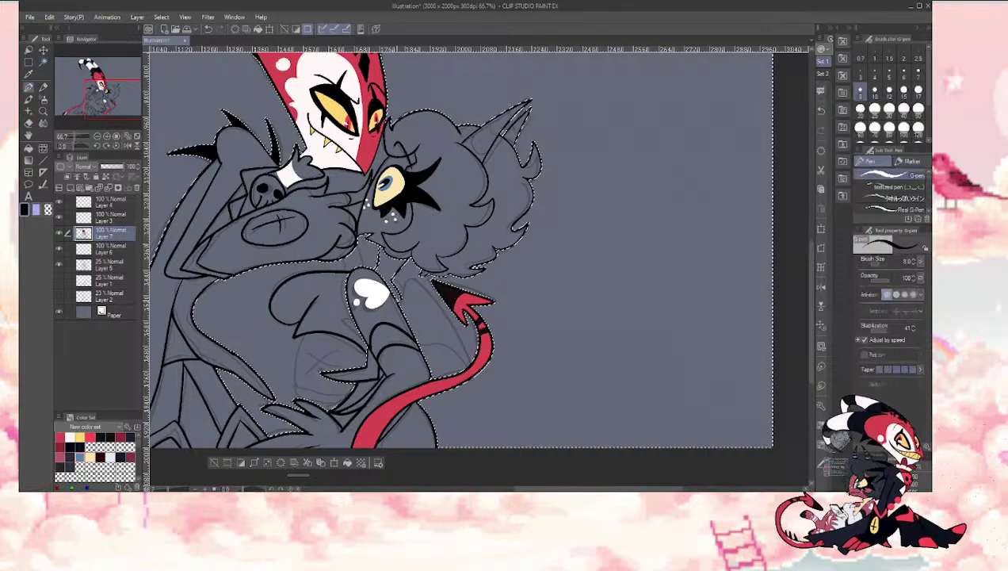
mouse_move(406, 281)
mouse_down()
mouse_move(457, 322)
mouse_move(465, 351)
mouse_up()
key(ctrl+z)
key(ctrl+z)
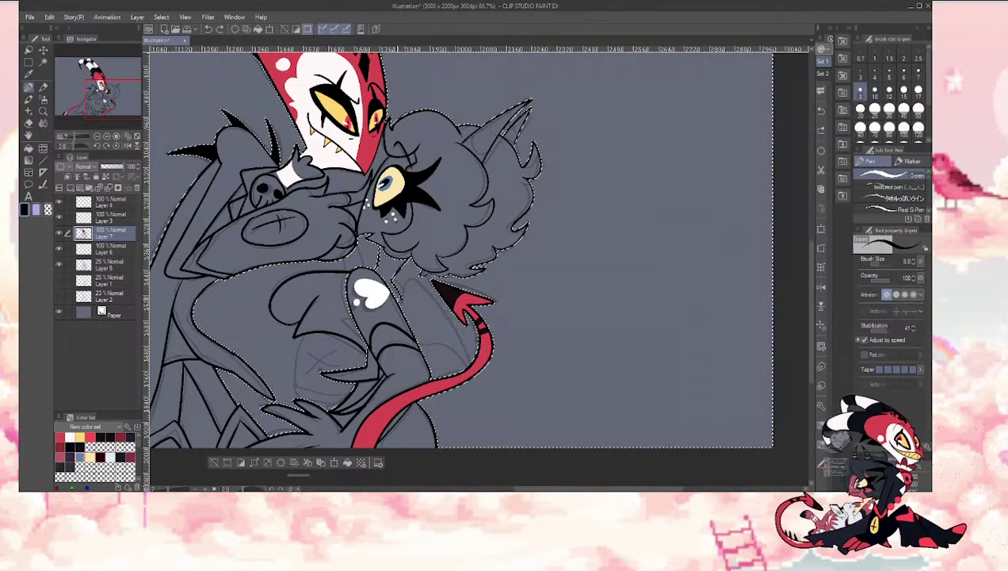
mouse_move(422, 287)
mouse_down()
mouse_move(476, 356)
mouse_move(418, 343)
mouse_move(501, 415)
mouse_up()
key(ctrl+z)
key(ctrl+z)
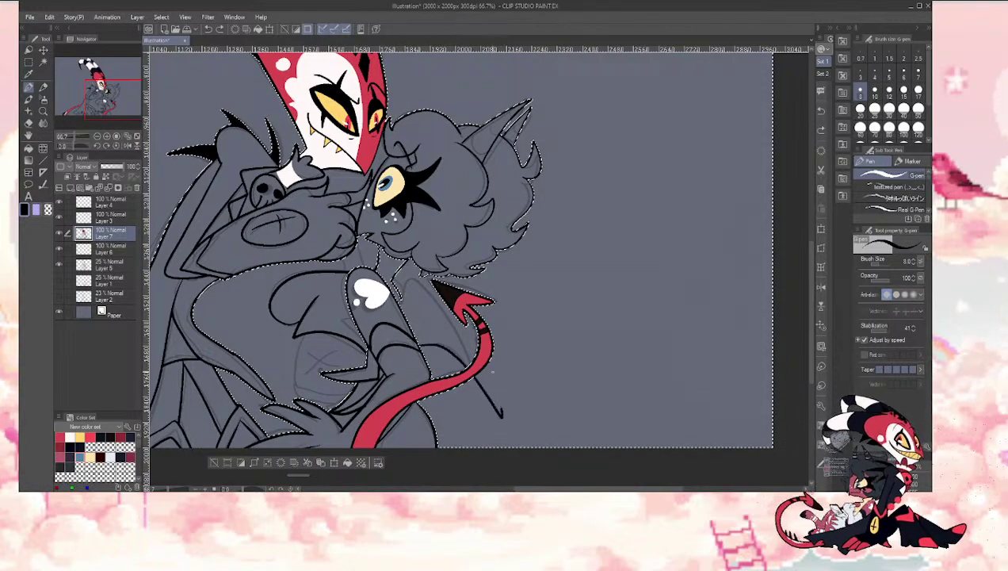
drag(493, 371, 412, 275)
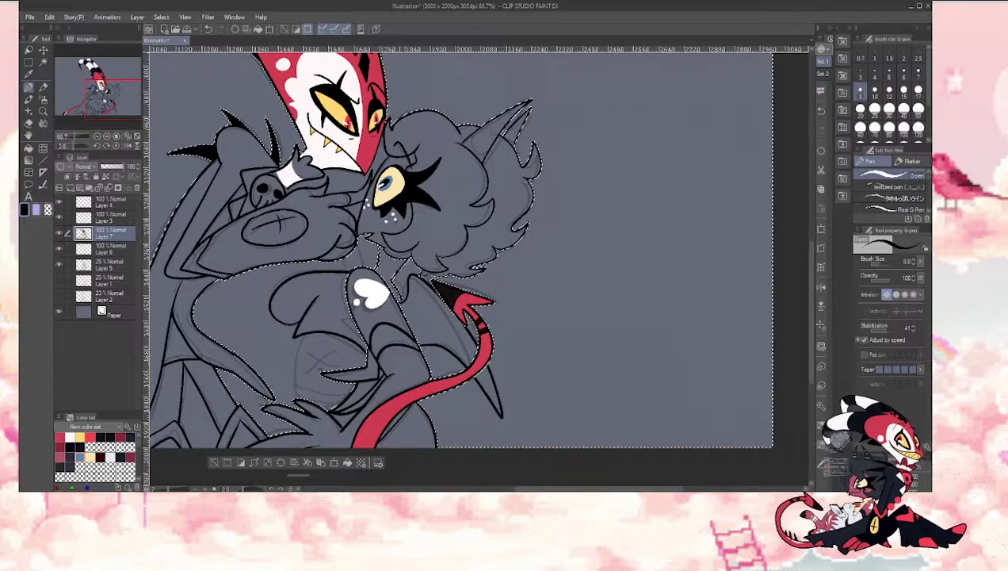
Step: Ink the remaining outer edge of the rounded patch beside the forearm in black and clear the selection
mouse_move(102, 91)
mouse_down()
mouse_move(94, 97)
mouse_move(107, 93)
mouse_up()
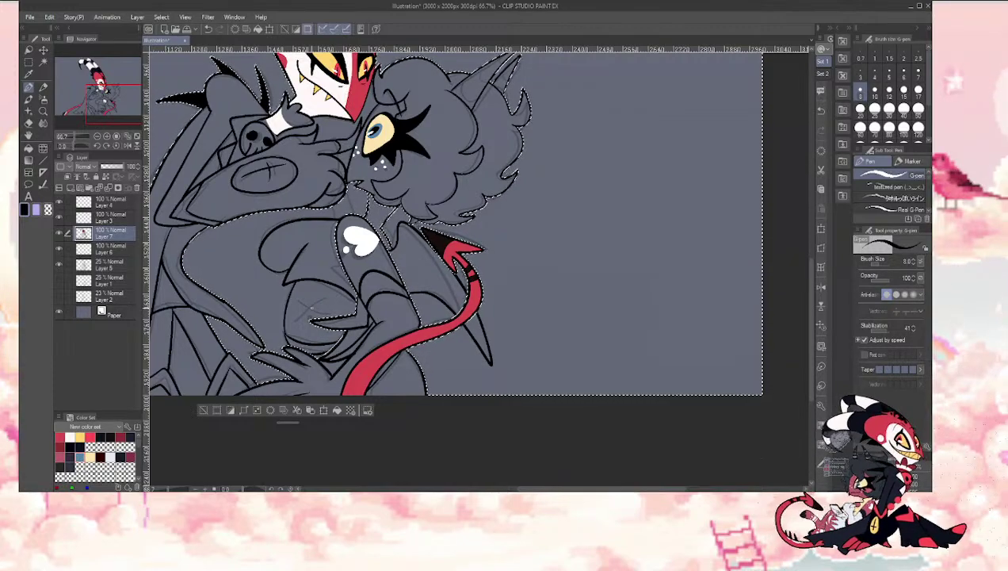
key(i)
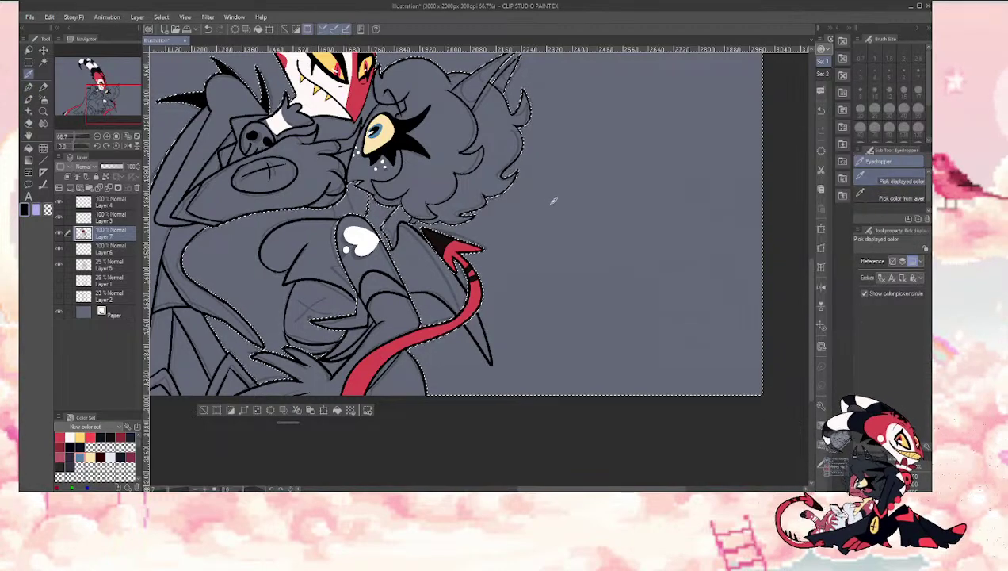
mouse_move(108, 96)
mouse_down()
mouse_move(94, 95)
mouse_move(108, 90)
mouse_up()
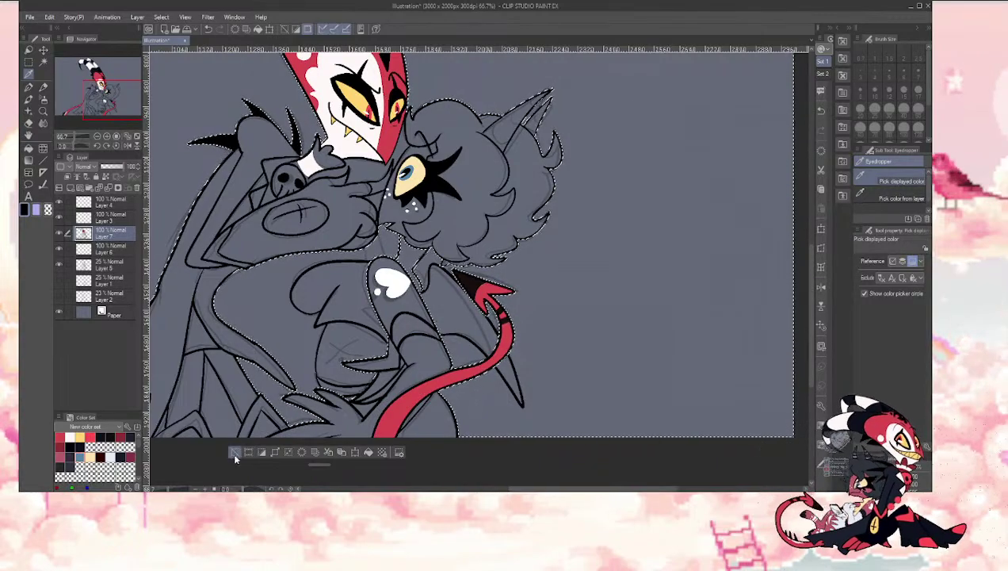
click(234, 458)
Step: Select the rounded patch beside the forearm, paint a white X with a dot below it using pen size 10, and deselect
key(w)
click(342, 343)
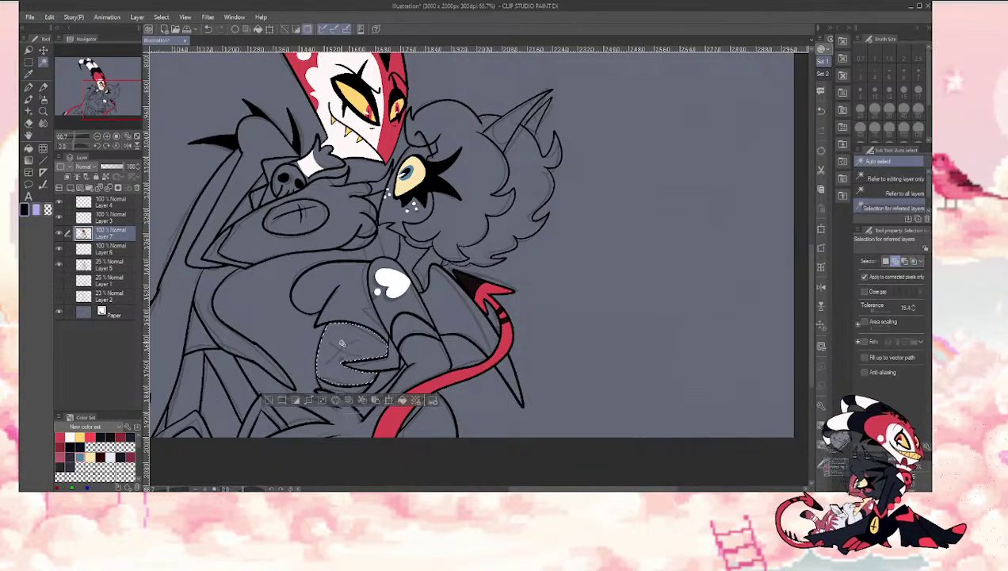
key(p)
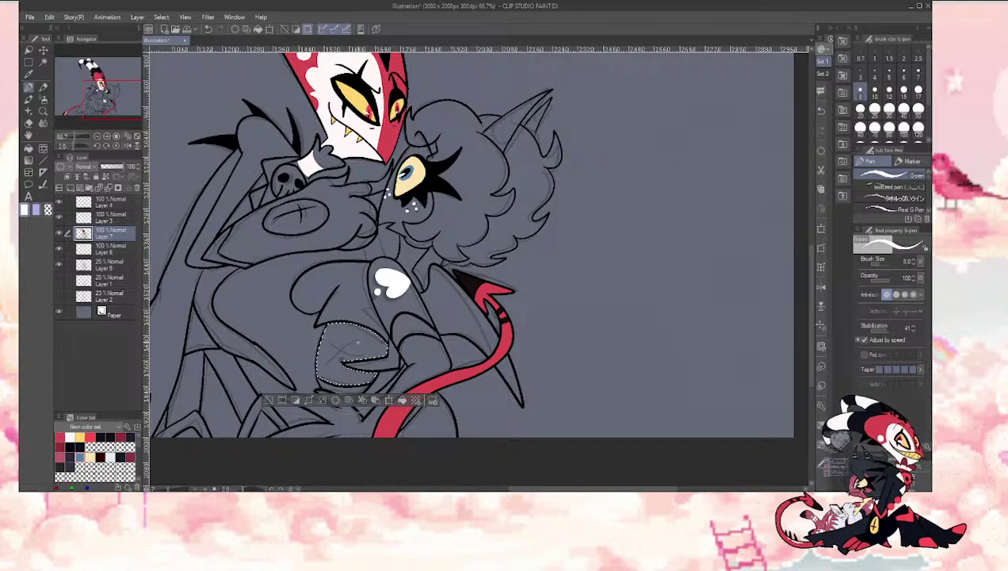
drag(328, 340, 358, 359)
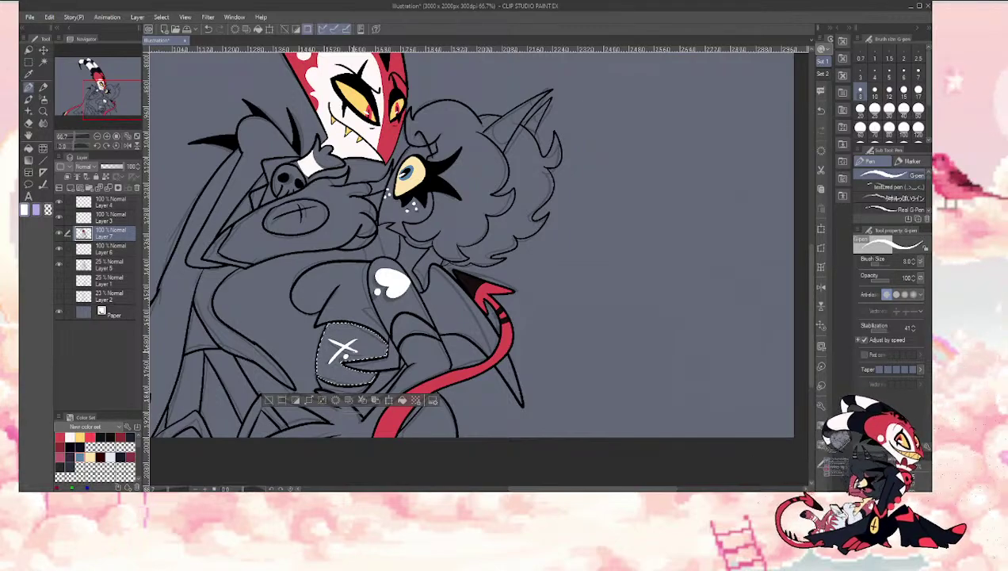
key(e)
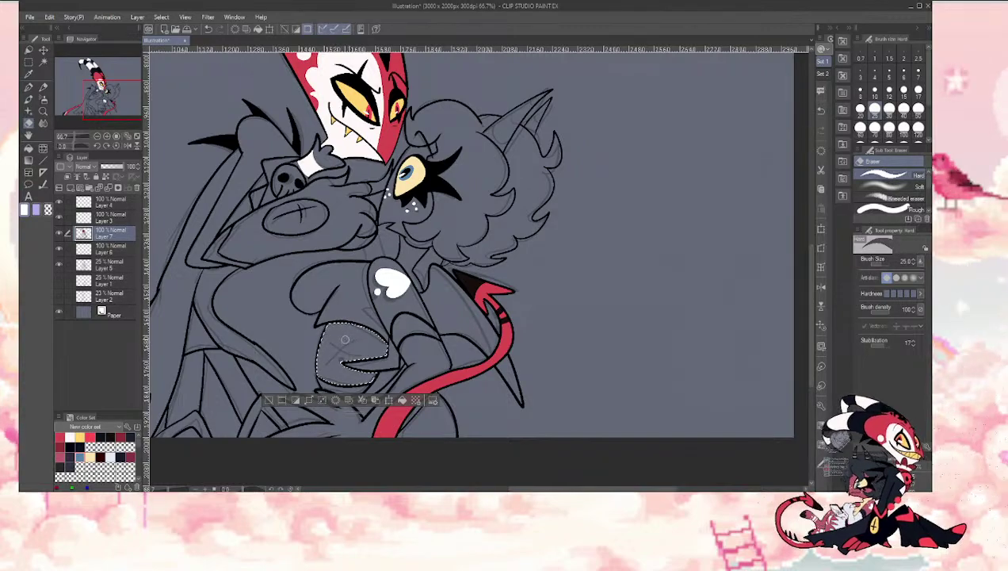
key(p)
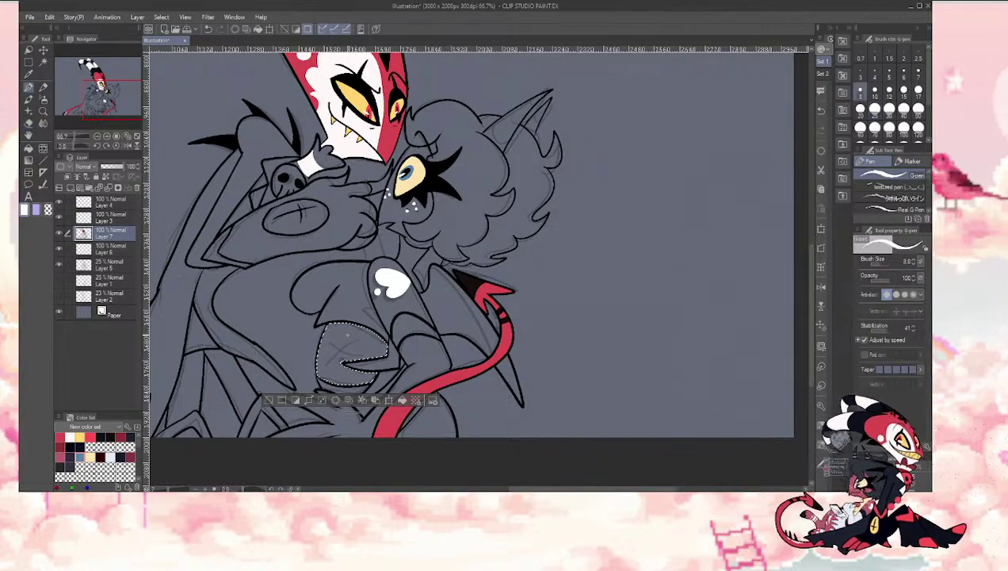
key(])
drag(358, 338, 328, 362)
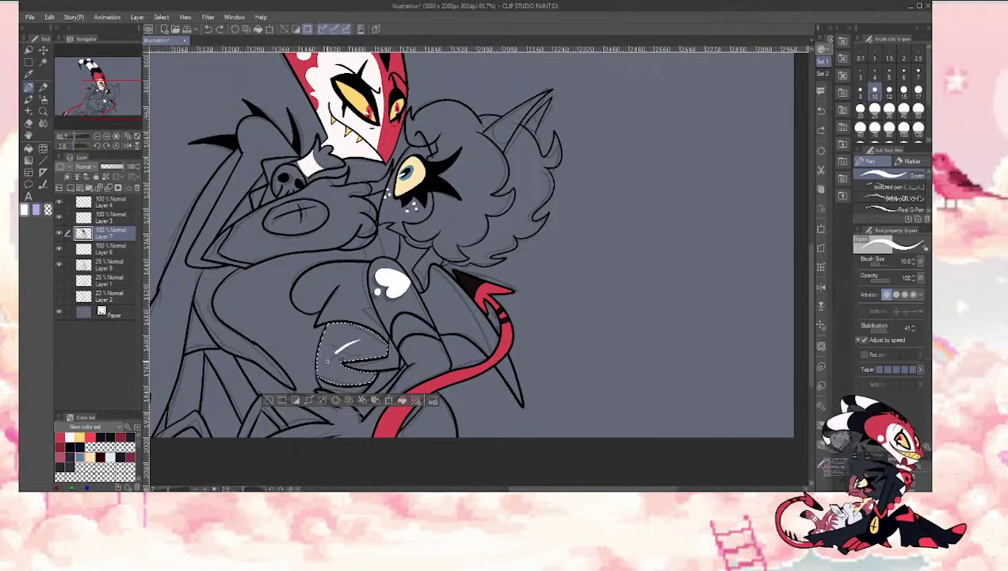
drag(335, 340, 358, 360)
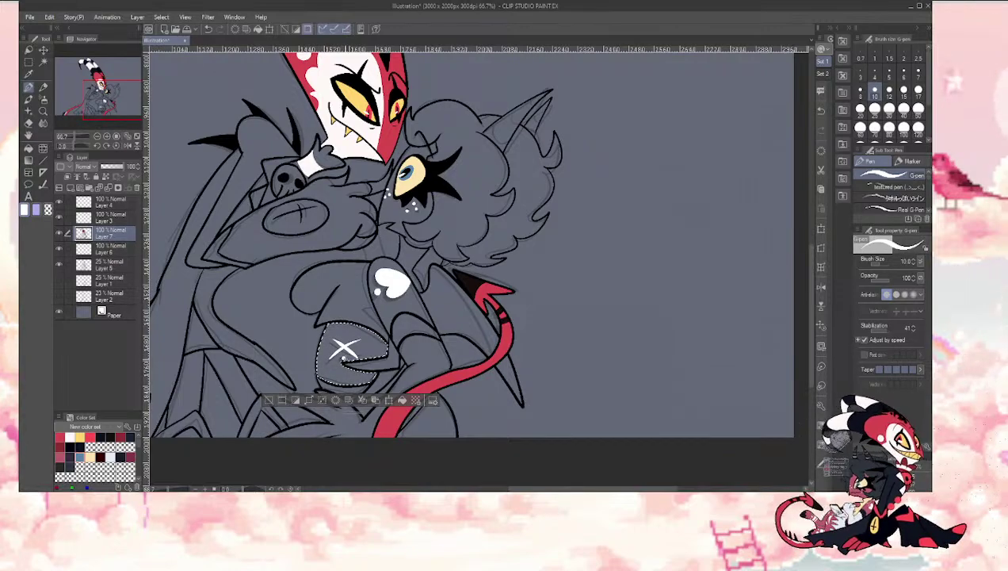
mouse_move(103, 94)
mouse_down()
mouse_move(110, 81)
mouse_move(104, 97)
mouse_move(113, 93)
mouse_up()
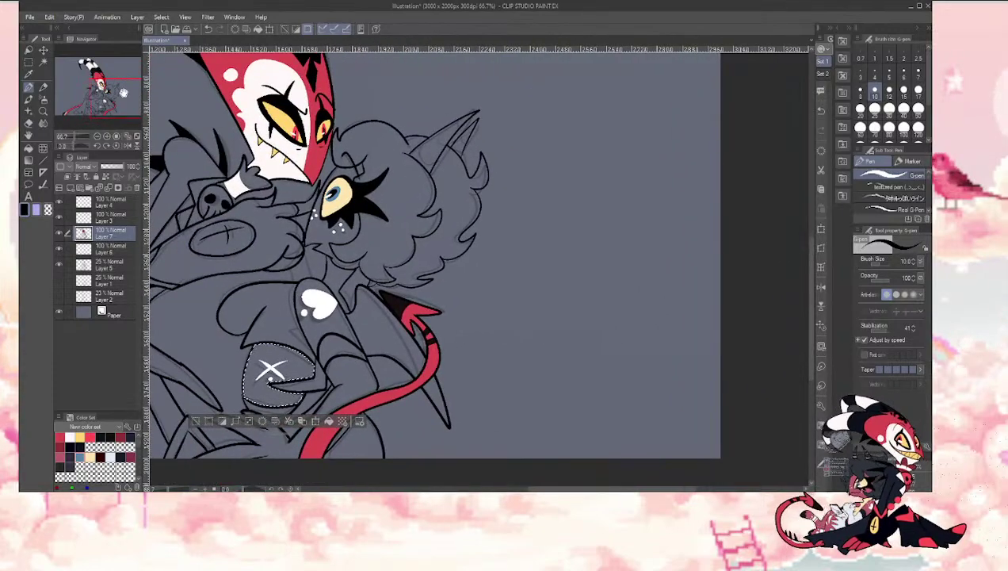
click(196, 421)
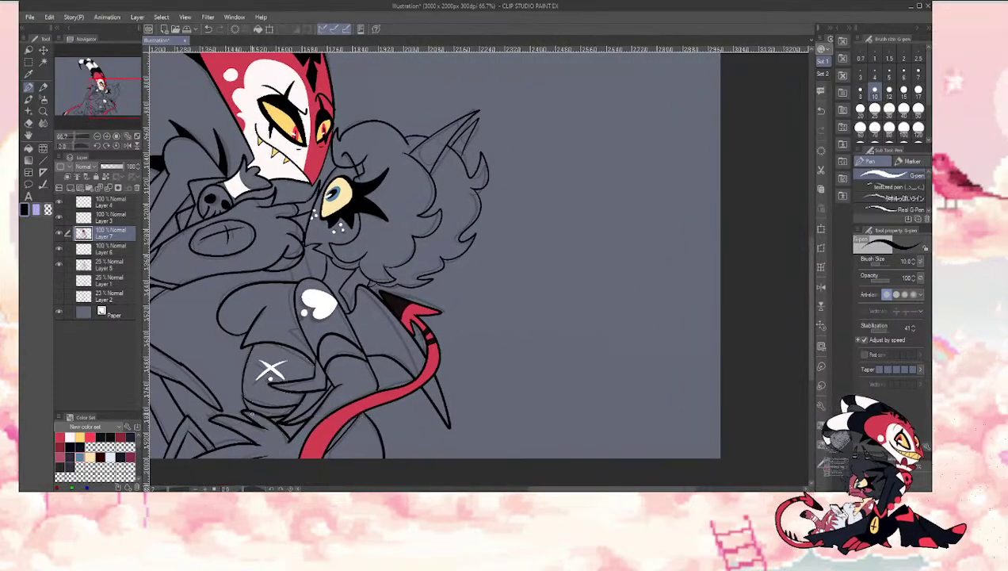
Step: Select the background, ink a body curve by the tail and a heart-shaped tail tip with pen size 7, and deselect
key(w)
click(399, 411)
scroll(117, 94, down, 1)
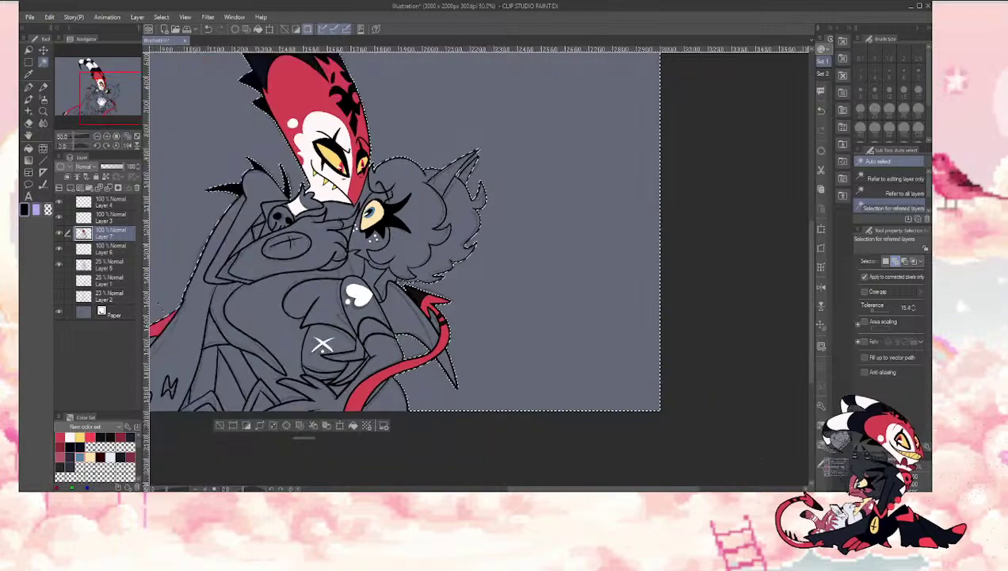
key(p)
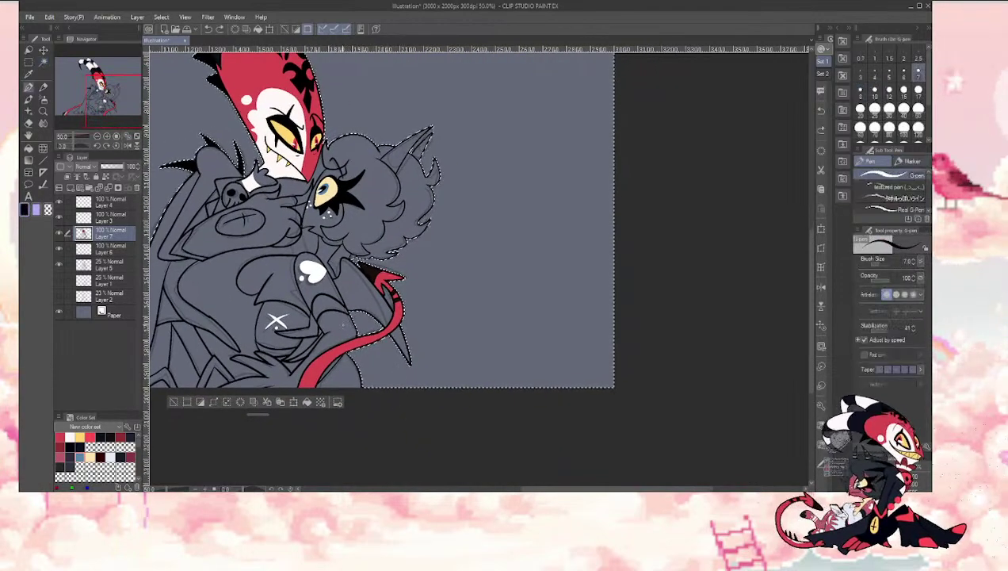
mouse_move(475, 386)
mouse_down()
mouse_move(497, 348)
mouse_move(468, 319)
mouse_move(438, 313)
mouse_move(468, 385)
mouse_up()
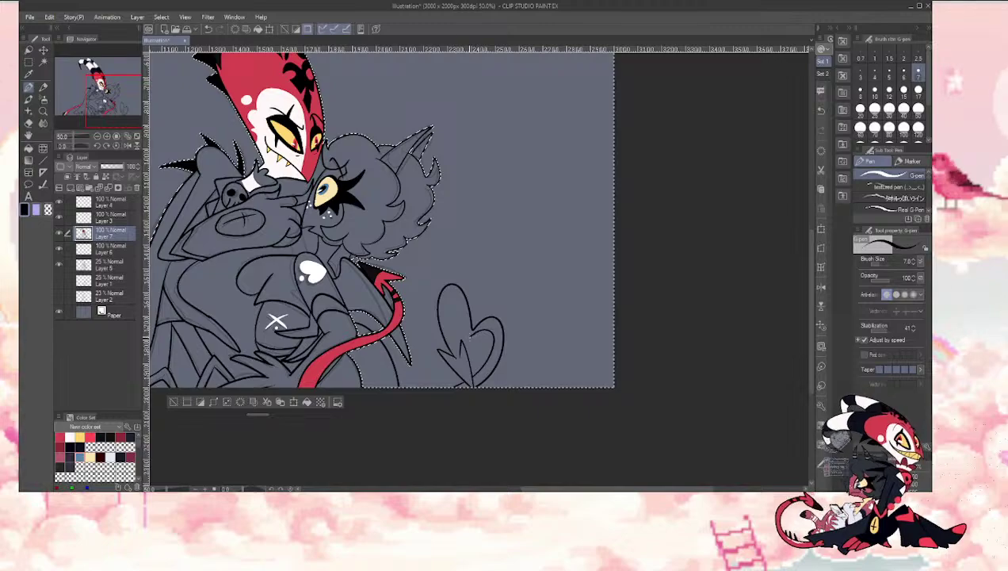
mouse_move(449, 298)
mouse_down()
mouse_move(441, 318)
mouse_move(455, 352)
mouse_up()
key(ctrl+z)
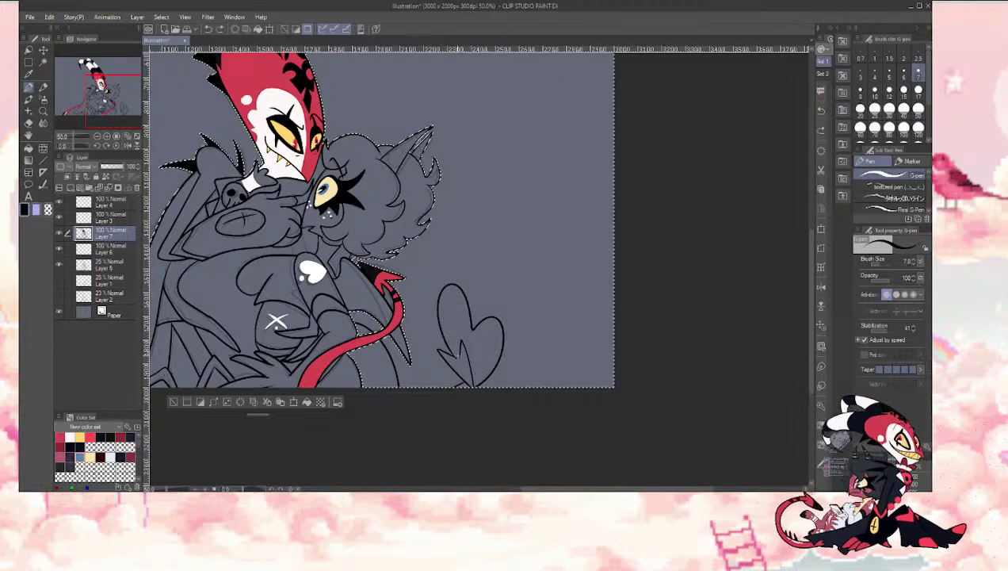
click(174, 401)
Step: Select the inside of the heart-shaped tail tip, ink an inner contour following its outline, and clear the selection
key(w)
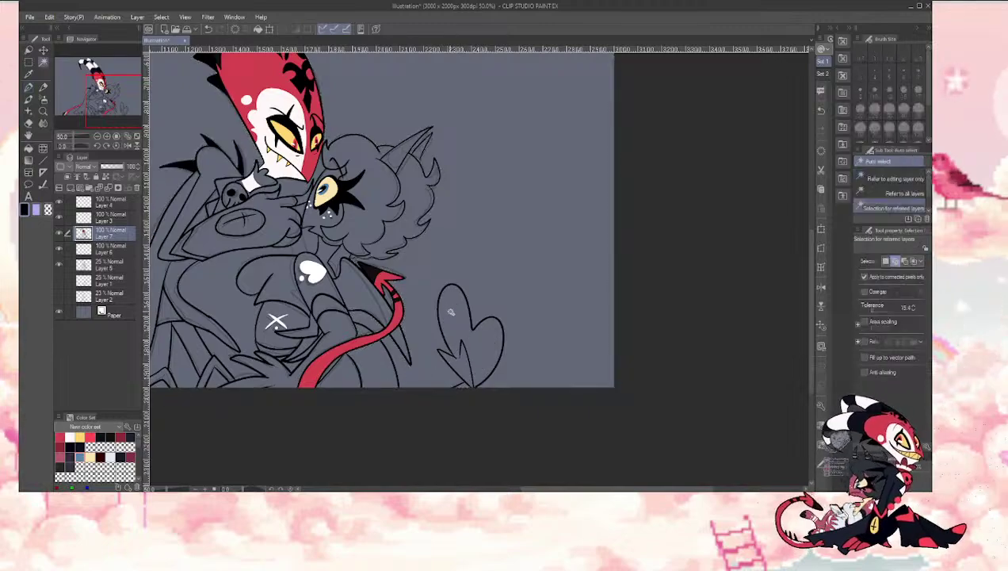
click(450, 312)
key(p)
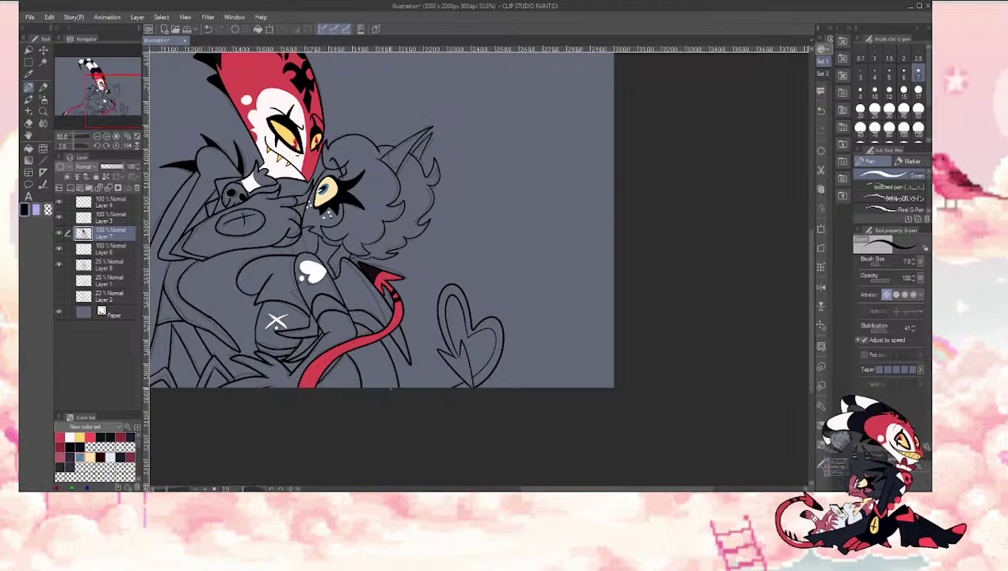
Step: Select the curved tail section below the red tail, ink a curve inside it with pen size 7, and clear the selection
key(w)
click(363, 330)
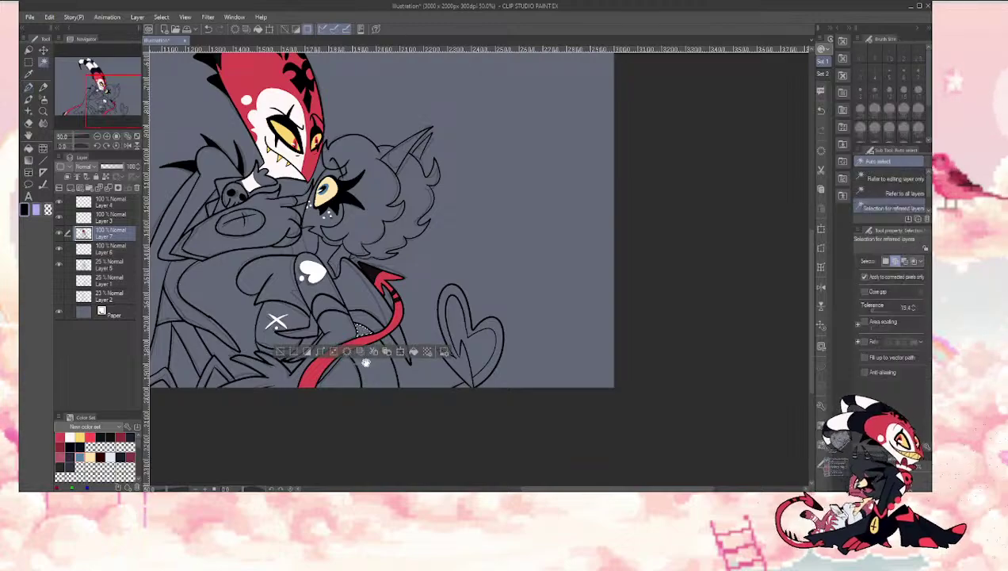
key(p)
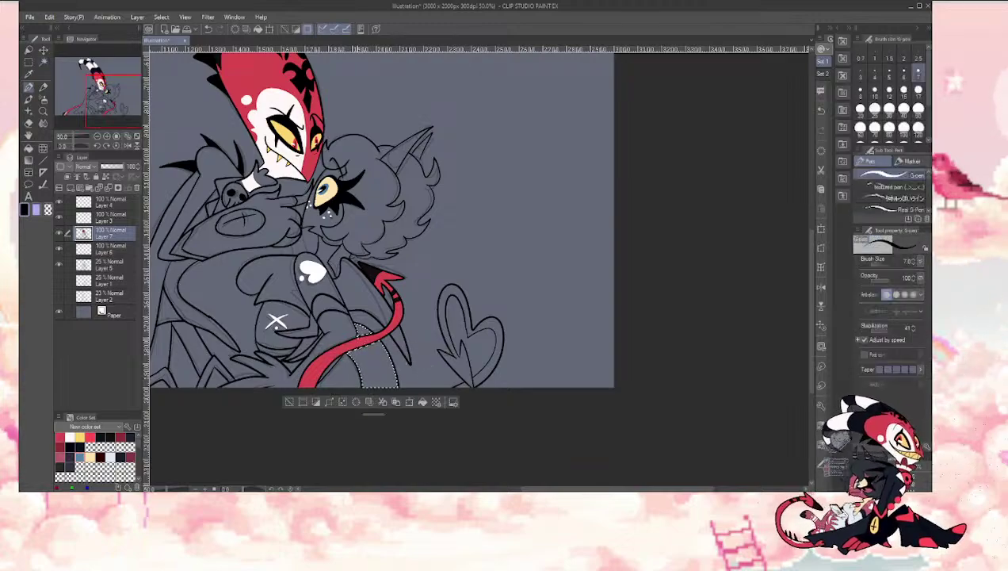
drag(313, 371, 340, 352)
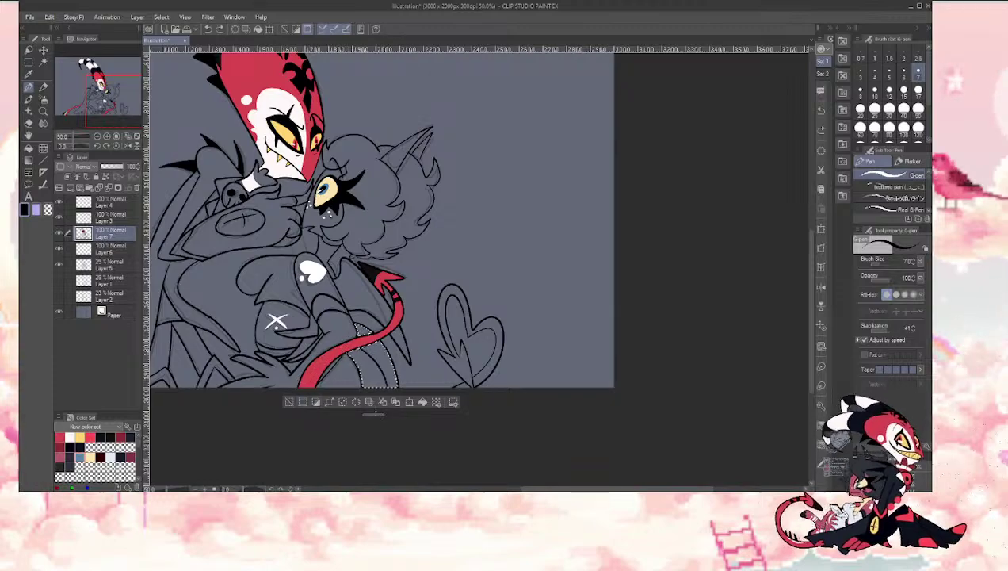
click(292, 402)
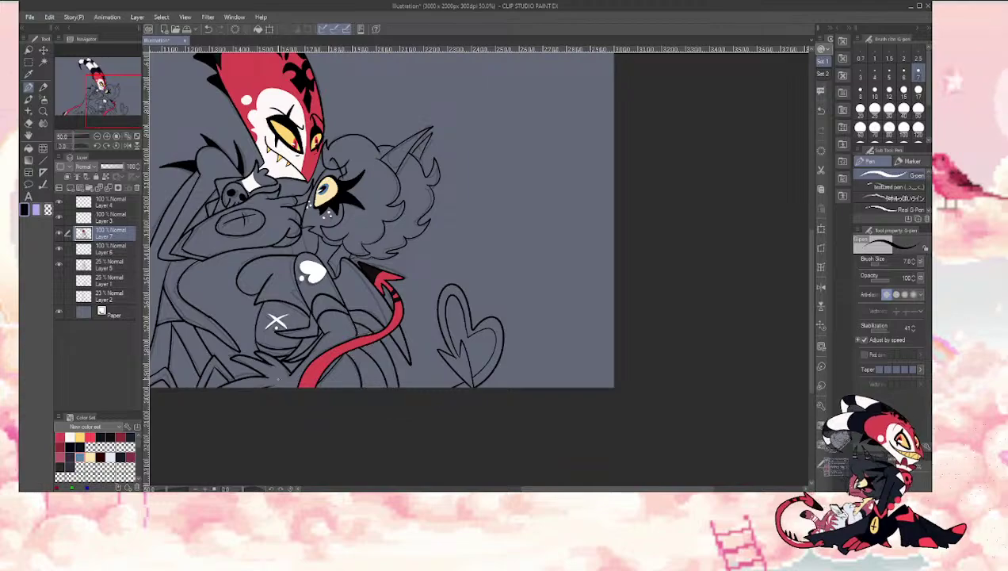
Step: Select the pointed area behind the red tail and ink its lower tip with a solid black marking
key(w)
click(342, 278)
click(400, 333)
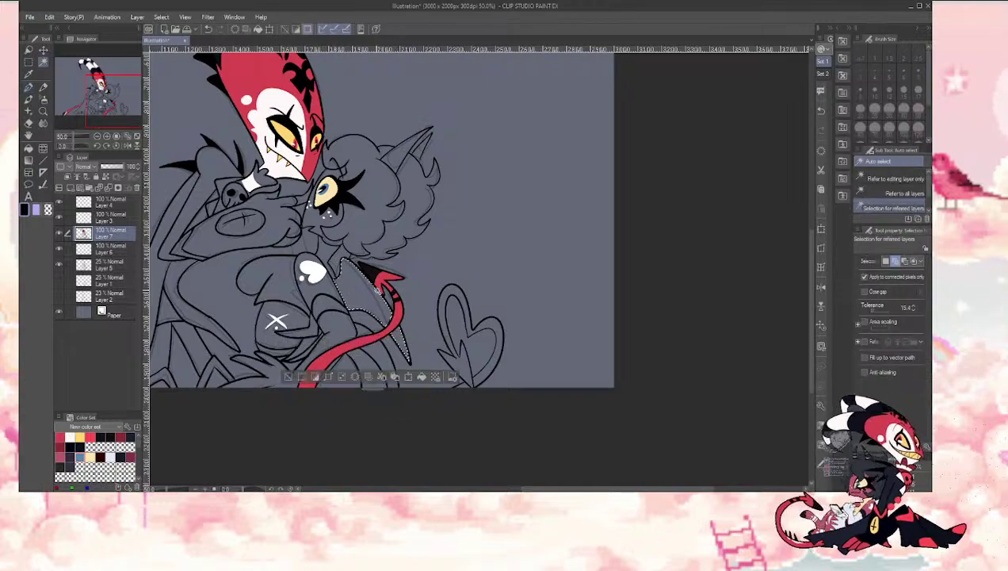
key(p)
key(alt)
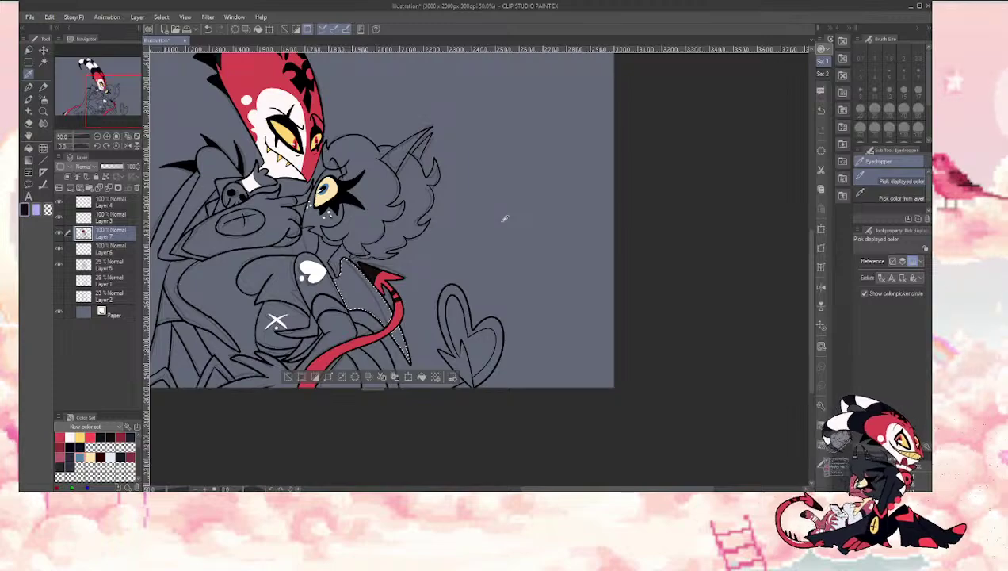
key(p)
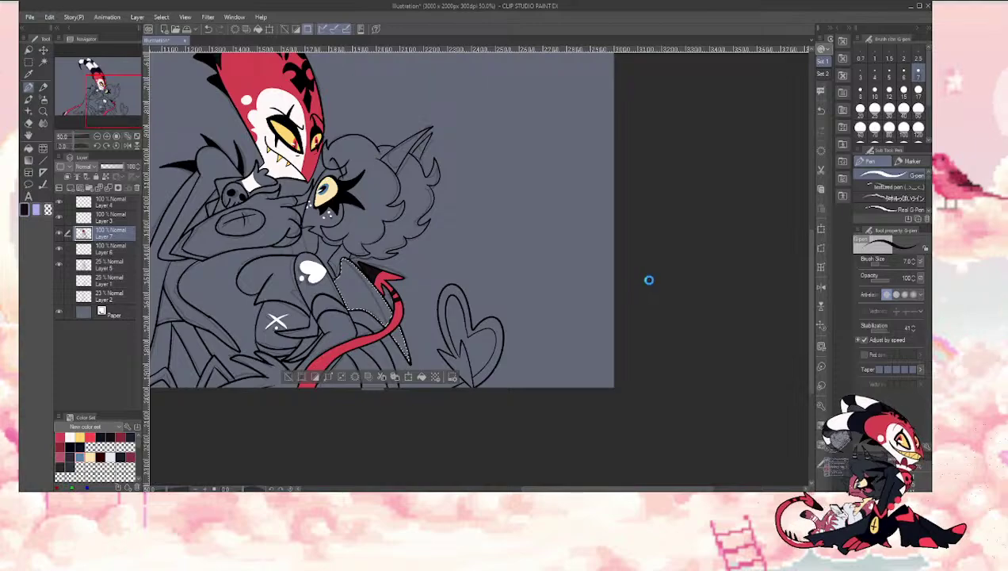
key(i)
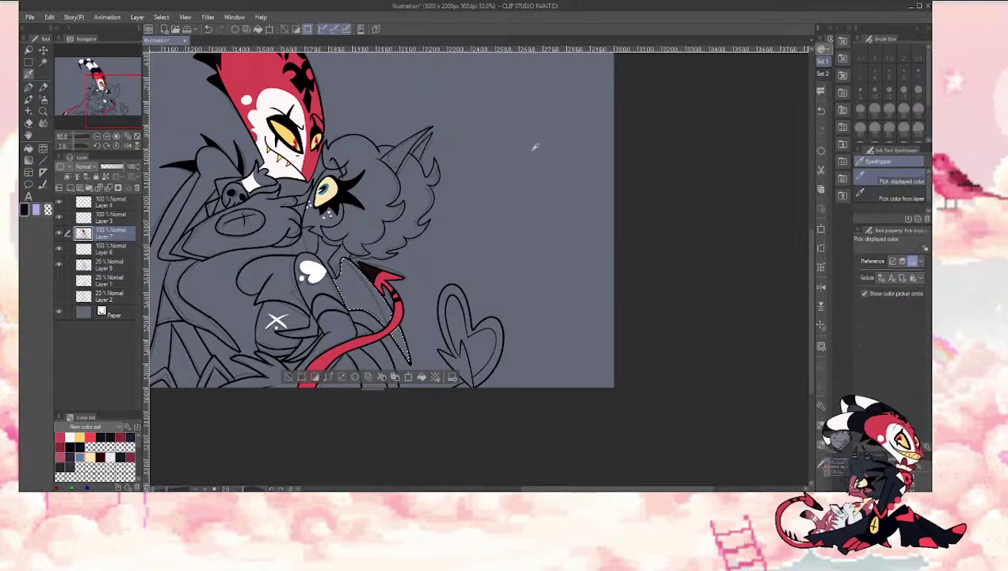
key(p)
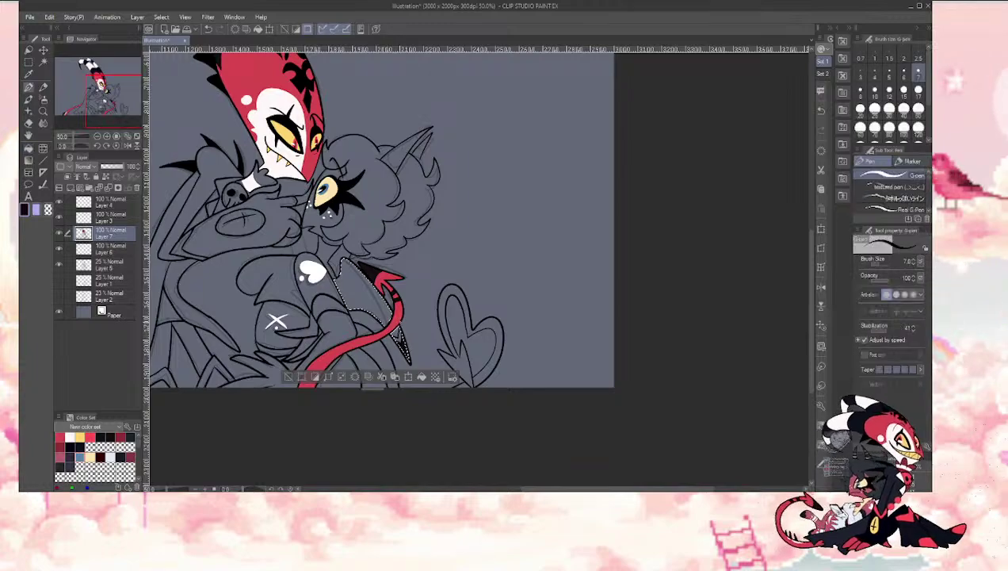
Step: Add scalloped bands and a large jagged patch in the pointed area behind the red tail, fill them black, and deselect
key(g)
key(p)
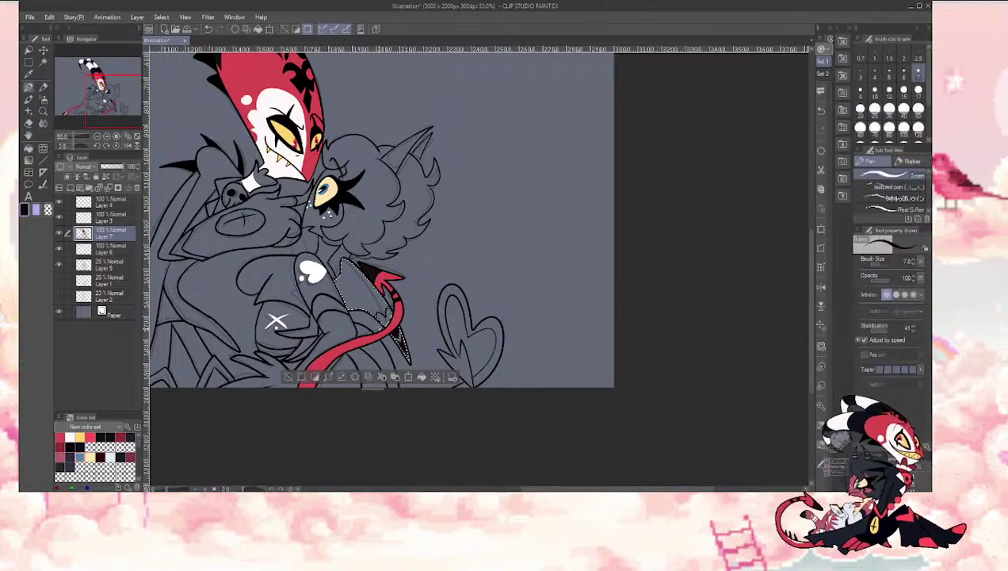
key(g)
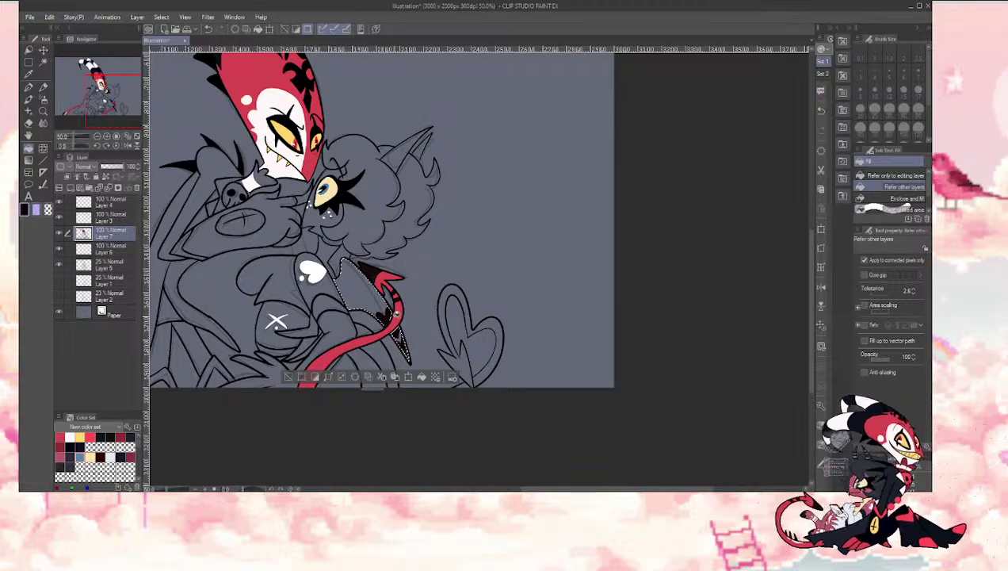
key(p)
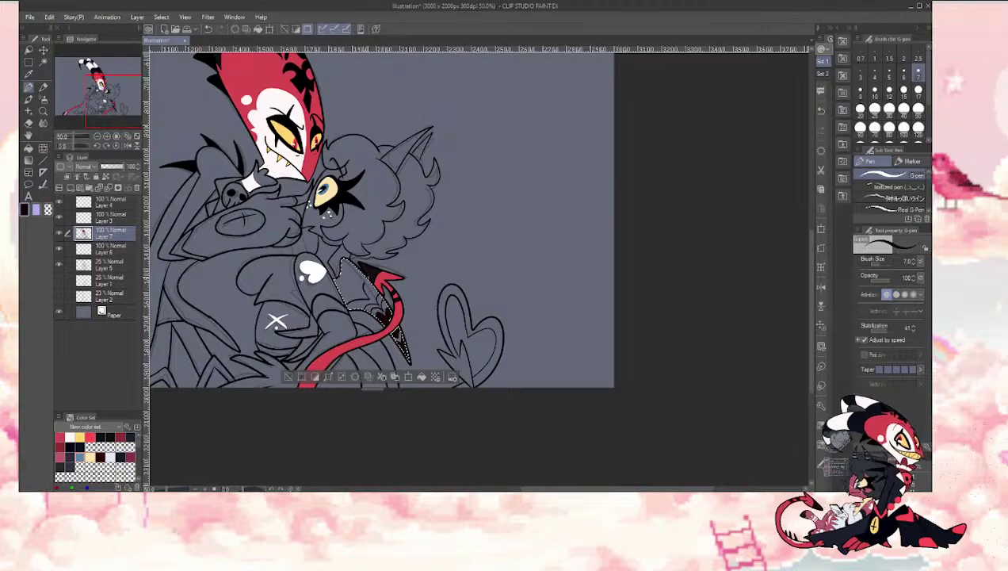
key(g)
click(348, 282)
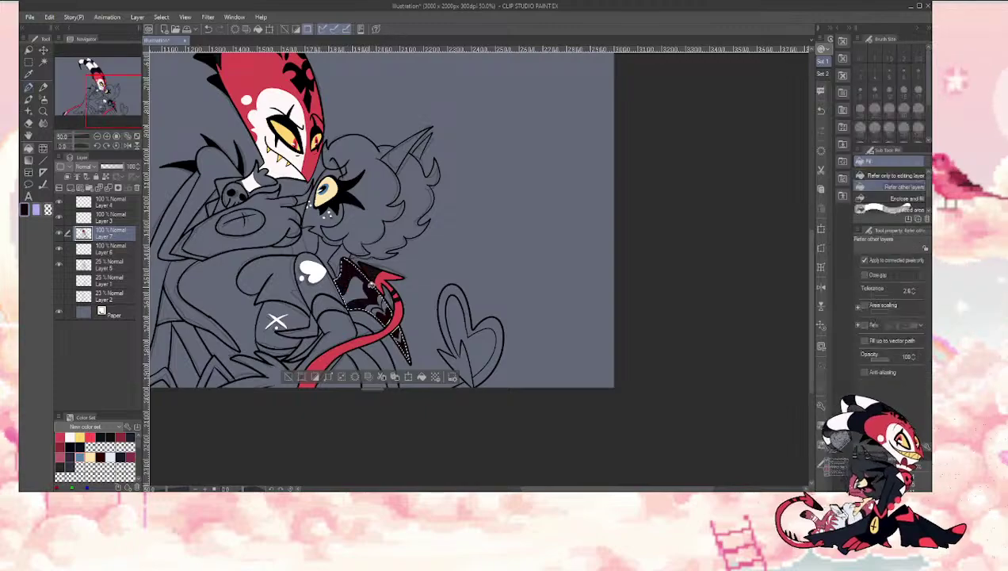
click(287, 377)
Step: Select the curved tail section by the red tail, the heart-shaped tail band, its arrow tip, and the sliver at the canvas edge
key(w)
click(389, 357)
click(367, 331)
click(474, 355)
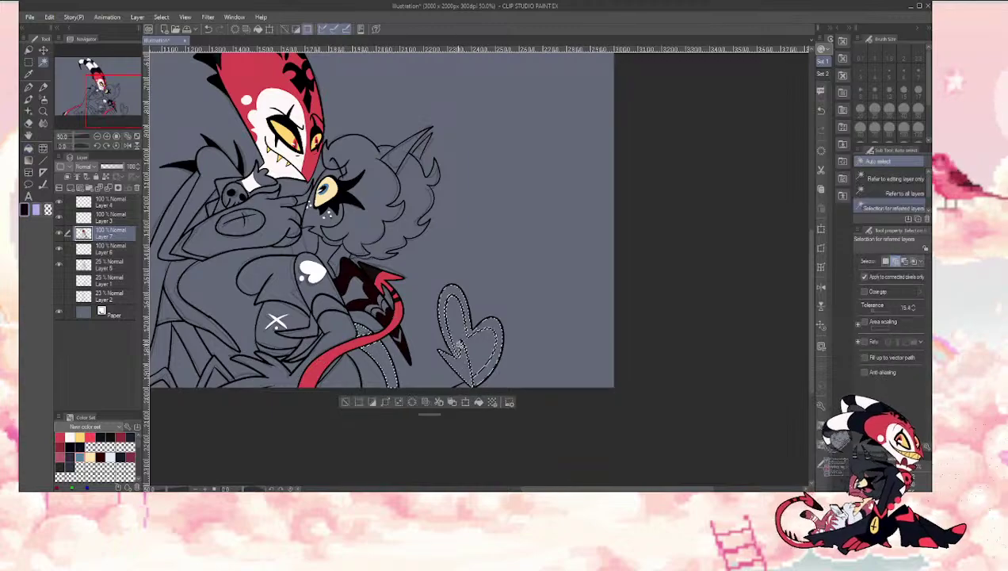
click(461, 366)
click(463, 384)
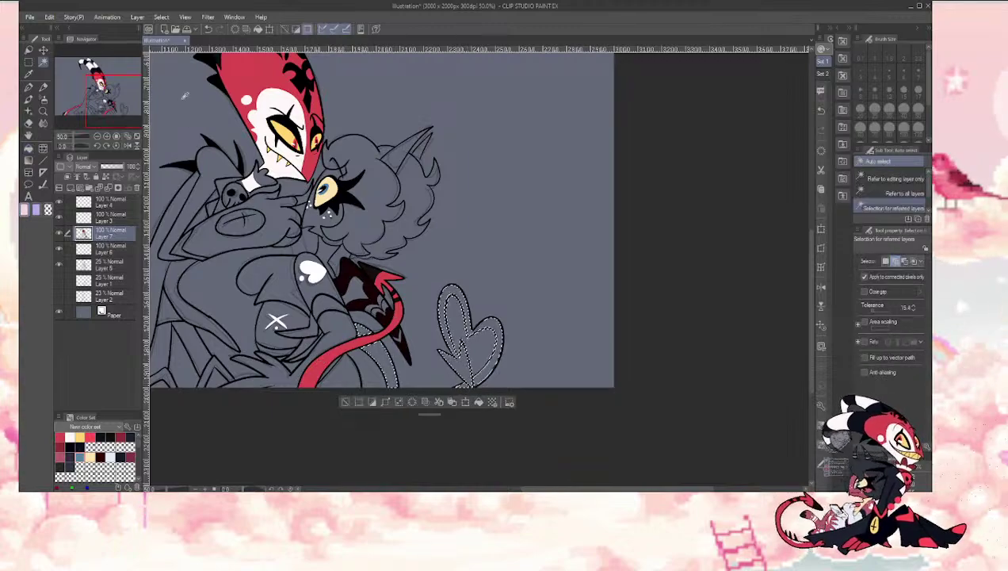
Step: Paint a white V at the narrow end of the tail's arrow tip with pen size 7
key(p)
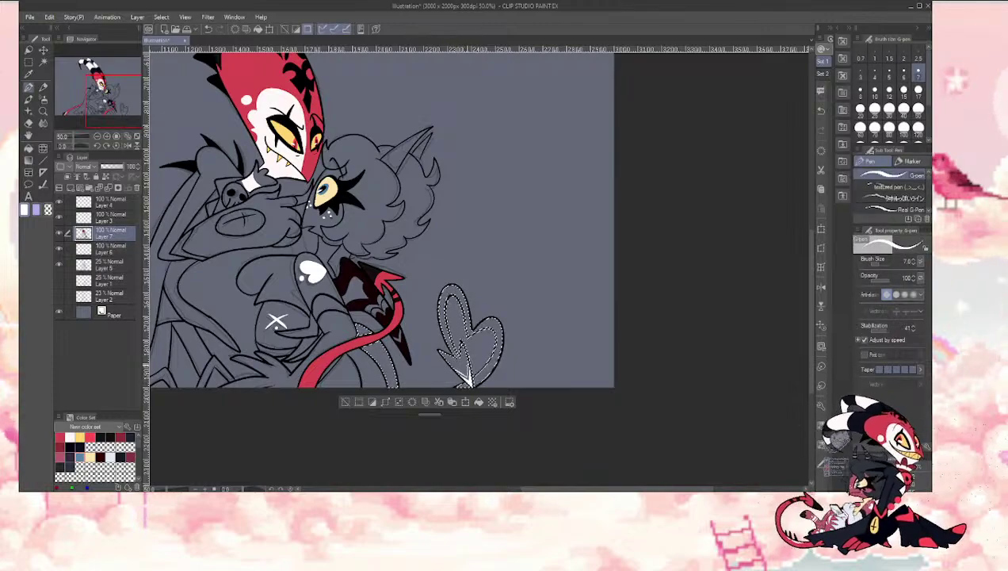
key(e)
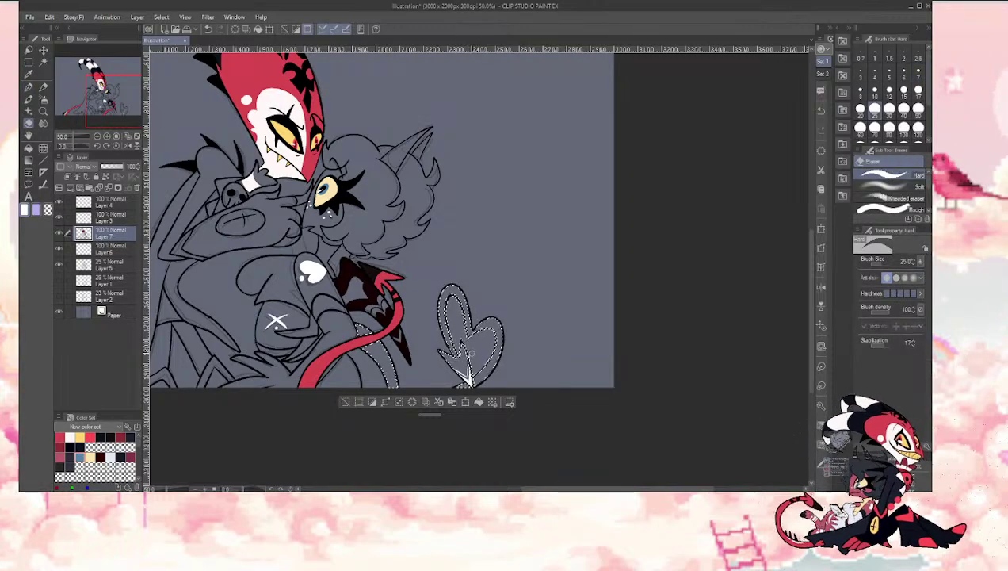
click(106, 136)
click(106, 136)
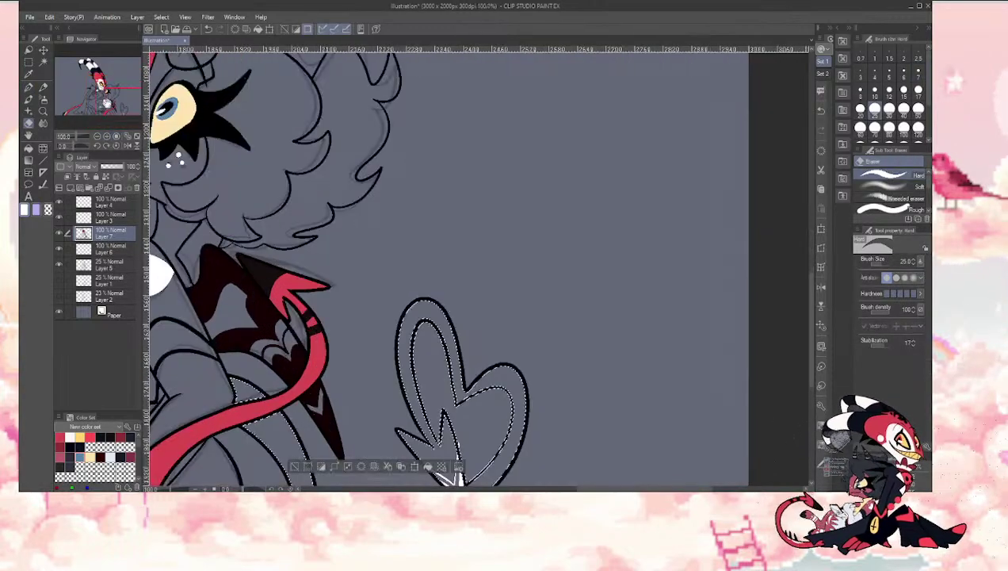
mouse_move(110, 100)
mouse_down()
mouse_move(106, 109)
mouse_move(112, 105)
mouse_up()
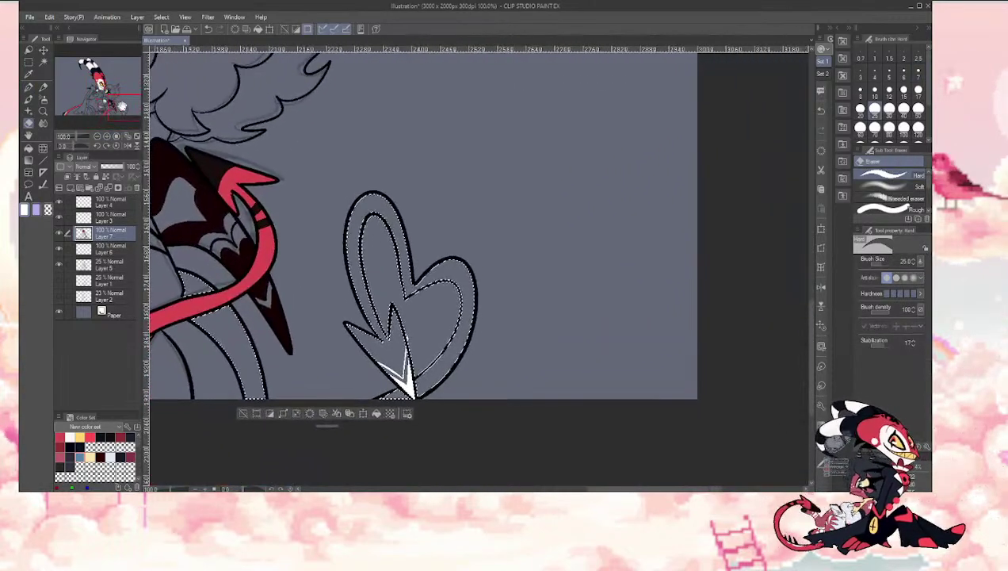
Step: Outline and fill a white heart shape inside the tail's arrow tip, add a white rim line above it, and clear the selection
key(p)
mouse_move(394, 344)
mouse_down()
mouse_move(405, 358)
mouse_move(373, 342)
mouse_up()
key(g)
click(398, 353)
key(p)
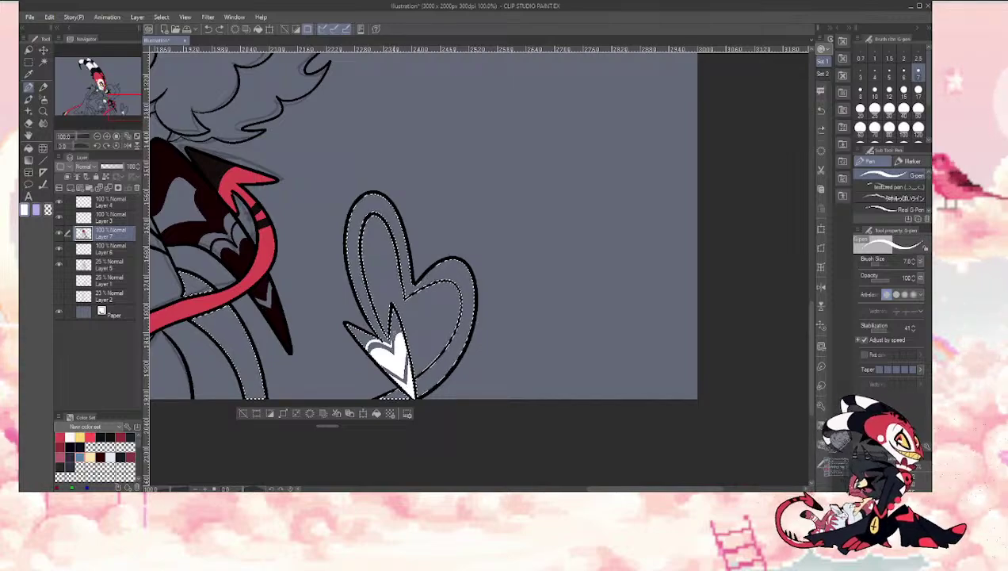
key(])
alt+click(262, 388)
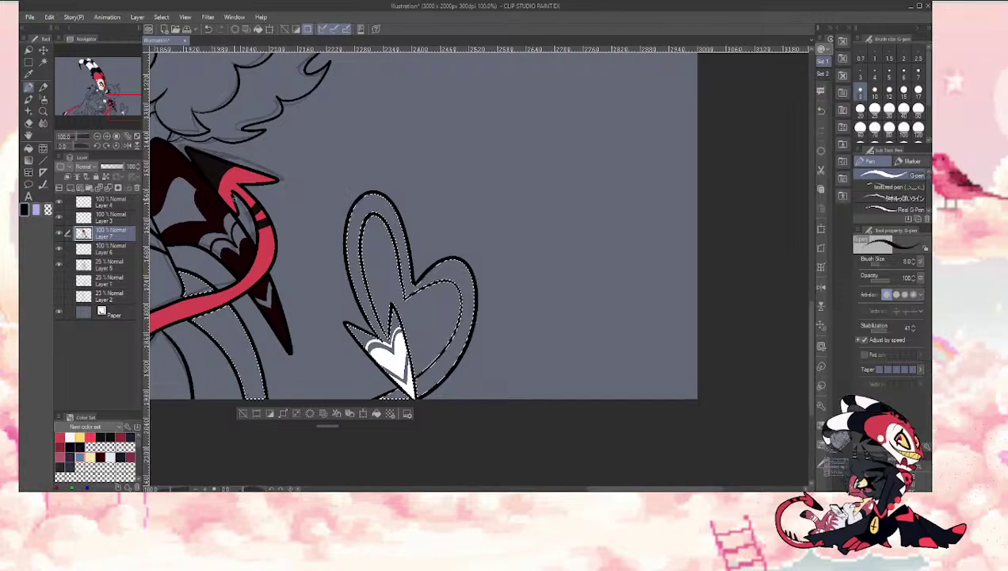
click(244, 413)
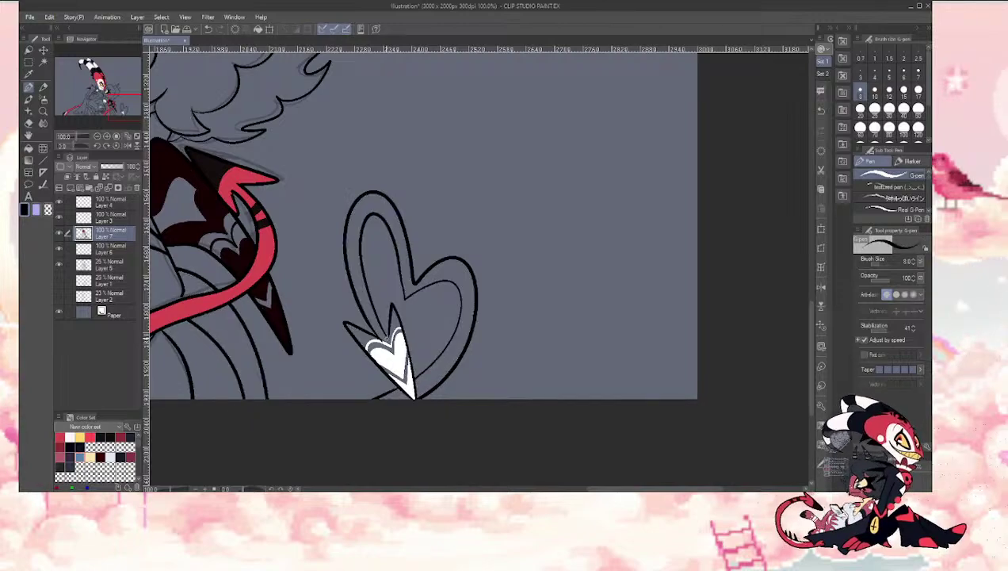
Step: Isolate the heart-shaped tail band as the selection and paint white stripes across both lobes with pen size 25
key(bracketleft)
key(bracketleft)
key(ctrl+z)
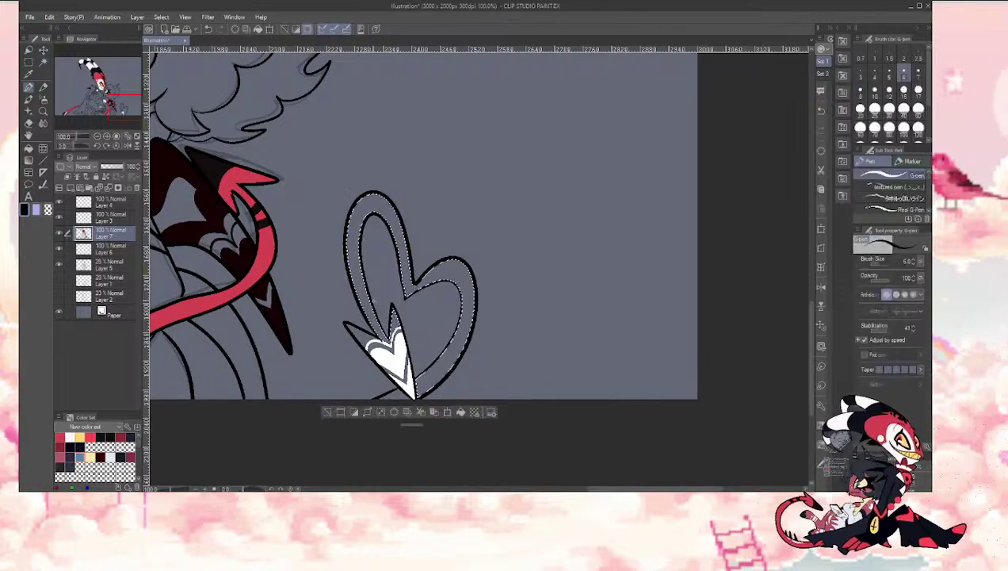
key(bracketright)
alt+click(385, 357)
key(bracketright)
key(bracketright)
key(bracketright)
key(bracketright)
key(bracketright)
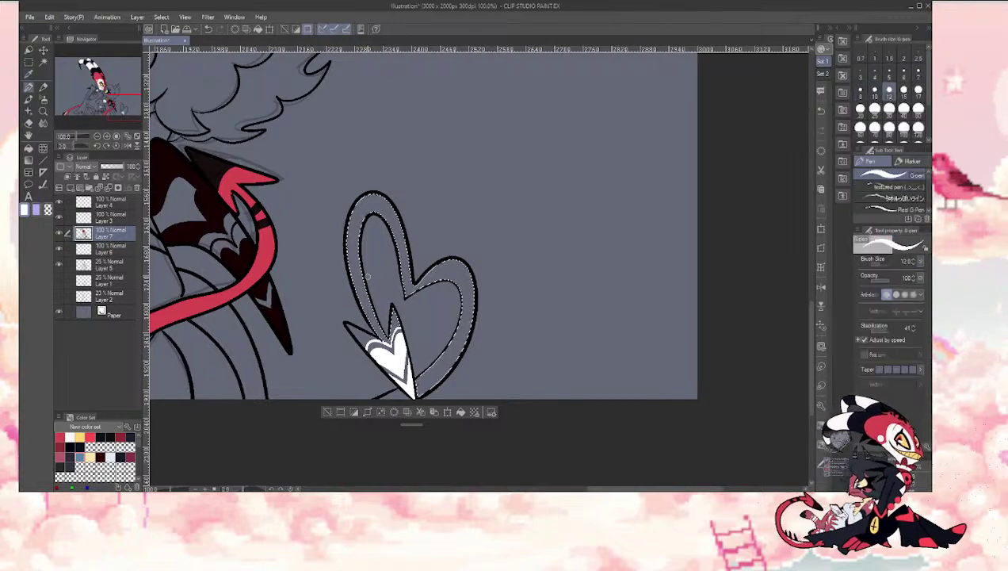
key(bracketright)
key(bracketright)
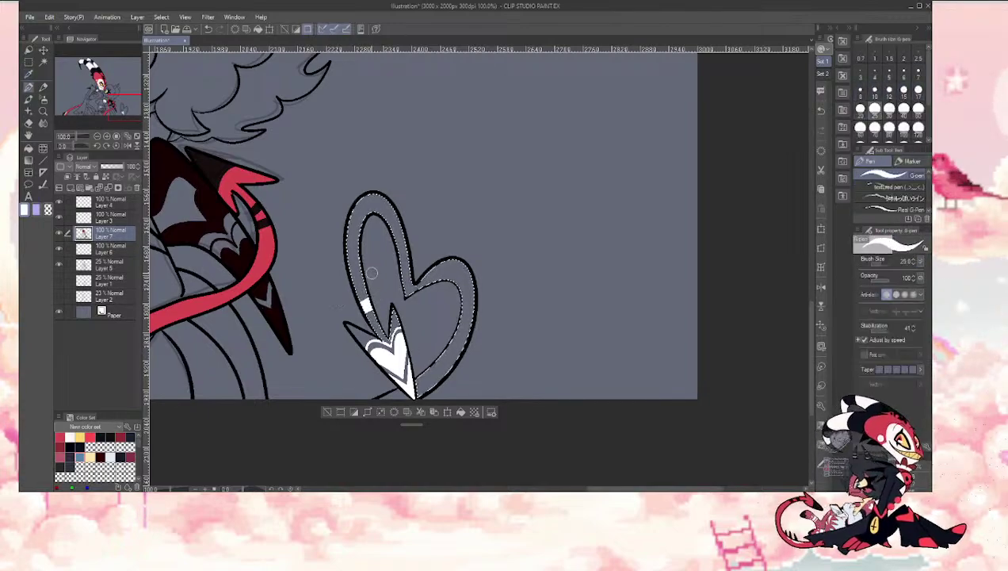
drag(372, 280, 340, 288)
mouse_move(452, 282)
mouse_down()
mouse_move(477, 298)
mouse_move(445, 301)
mouse_up()
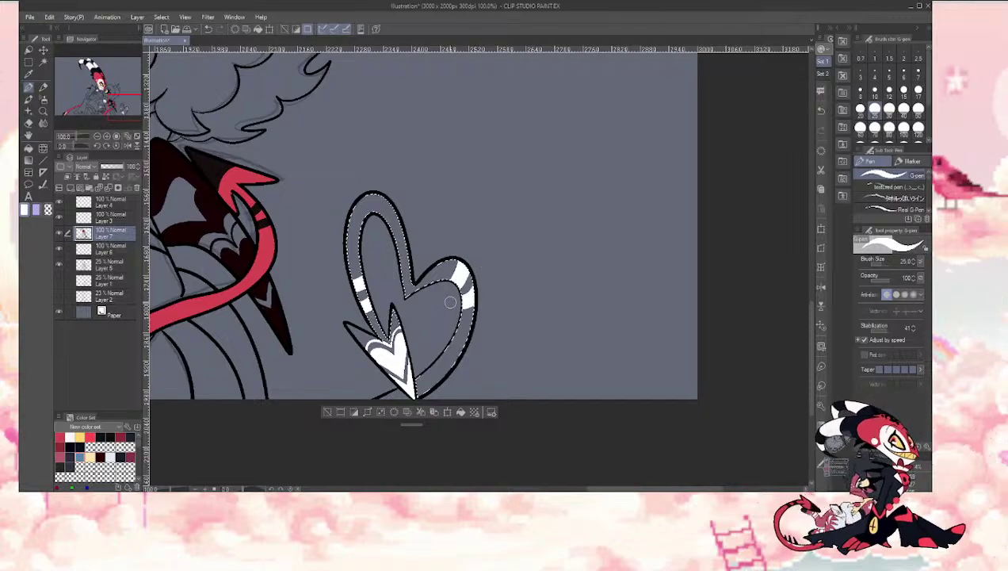
Step: Select the tail section below the red tail, paint two white stripes across it with pen size 30, and deselect
key(w)
shift+click(237, 346)
key(p)
key(bracketright)
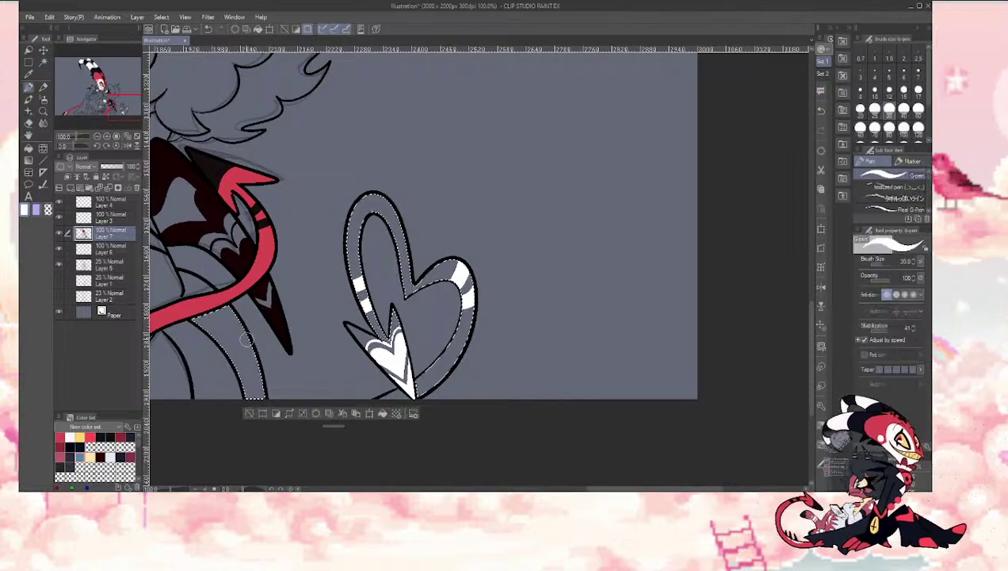
drag(247, 335, 208, 344)
drag(266, 363, 238, 374)
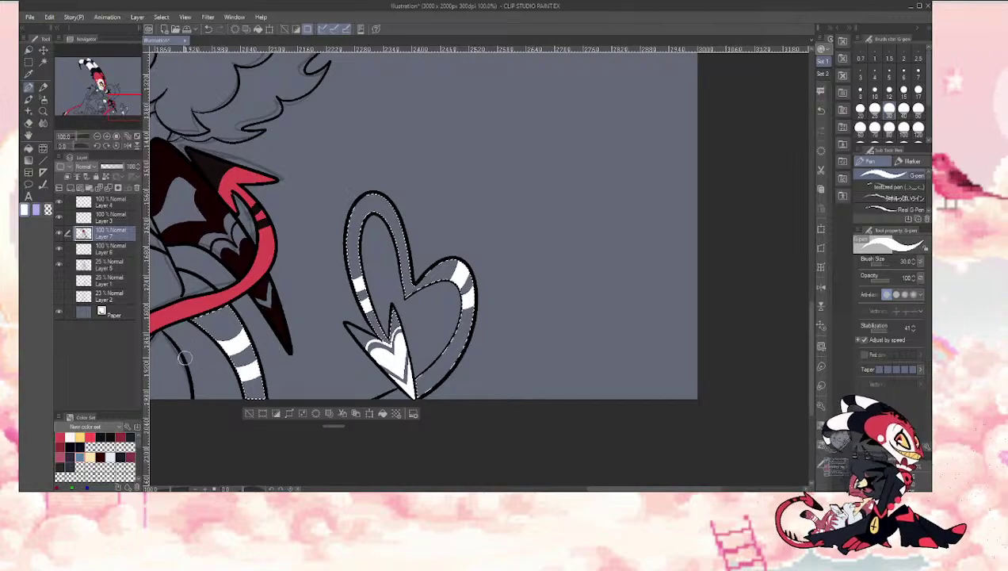
click(248, 413)
Step: Select the small tail sliver below the arrow tip at the canvas edge, paint a white stripe in it, and deselect
key(w)
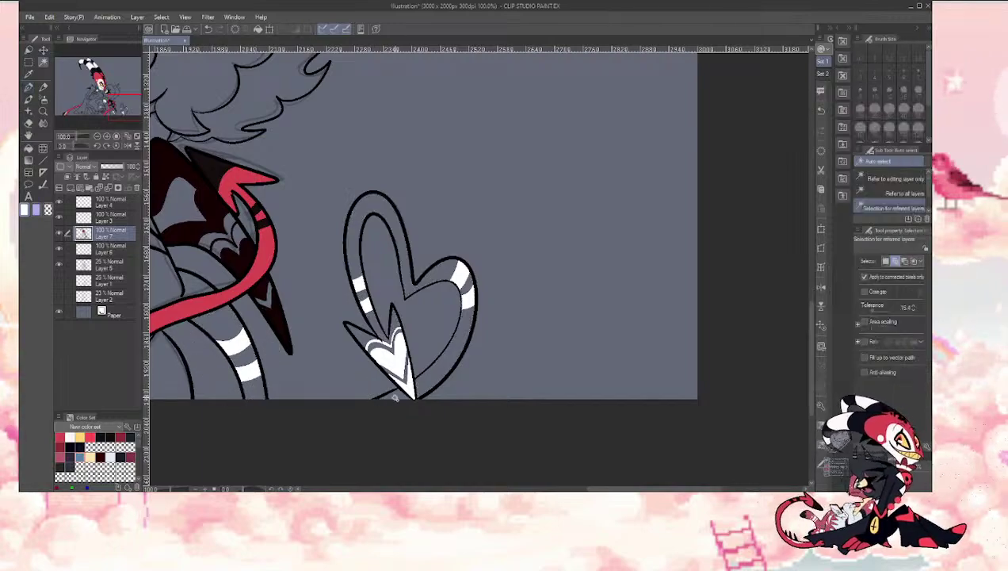
click(394, 395)
key(p)
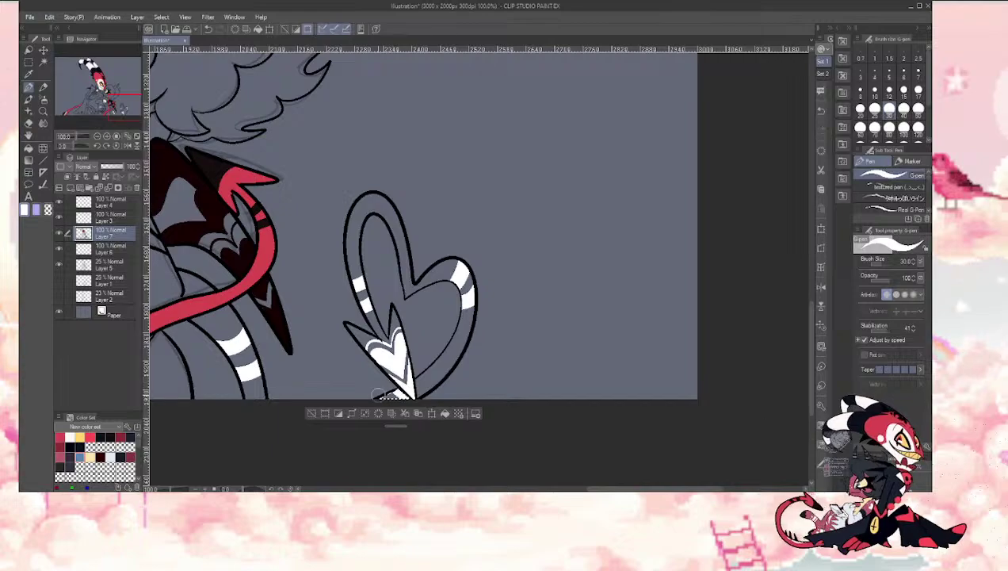
click(310, 413)
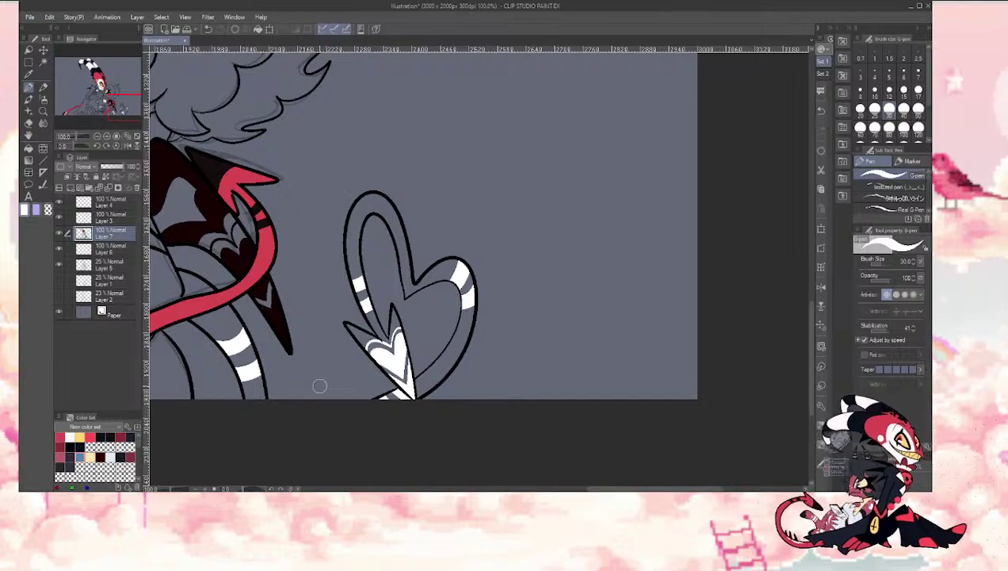
Step: Hide Layer 5 and Layer 6 to view the inked artwork without them
click(97, 137)
drag(105, 101, 91, 93)
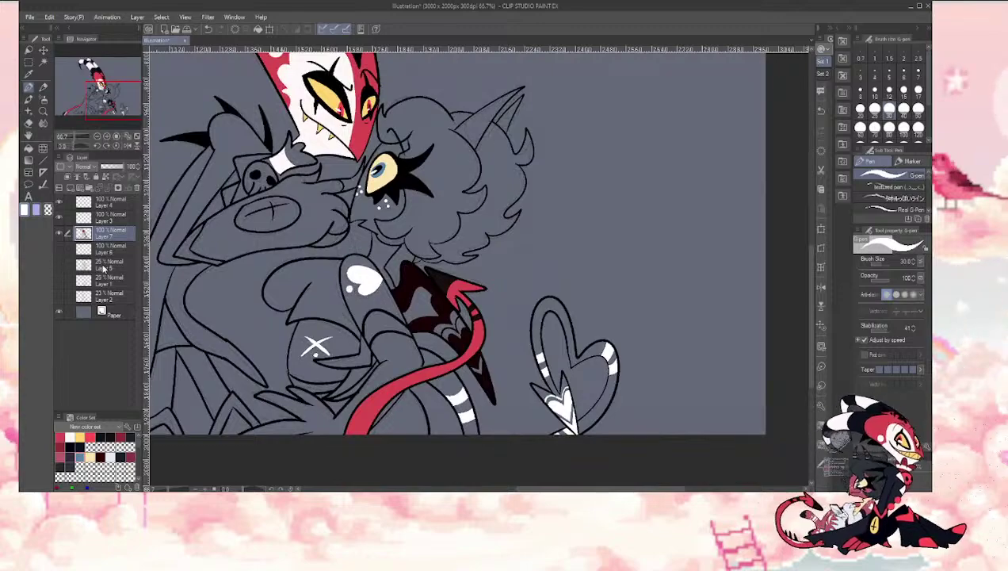
click(99, 135)
click(90, 93)
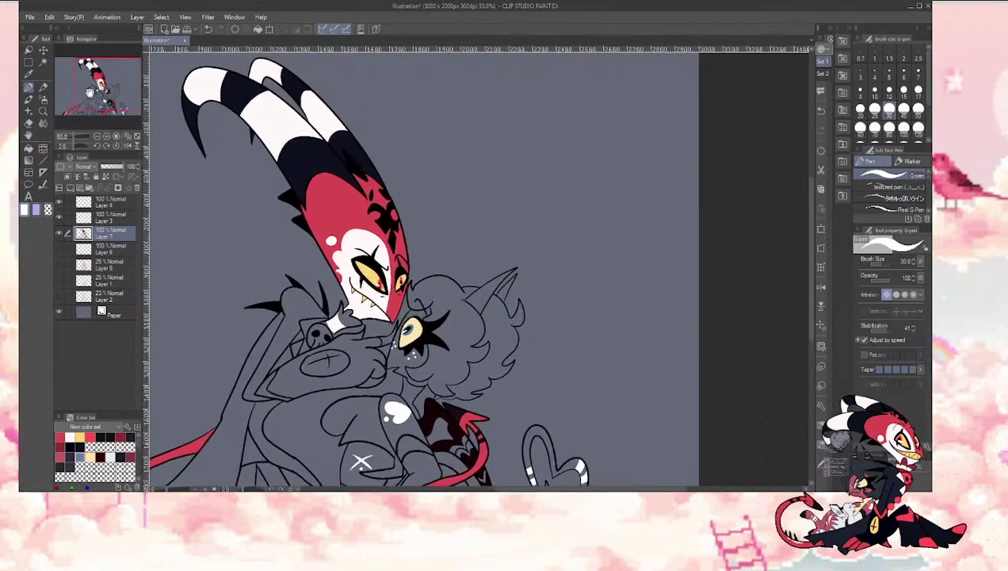
Step: Select both horns of the one-eyed character, paint white stripes across them with pen size 12, and deselect
drag(89, 92, 103, 92)
key(w)
click(378, 306)
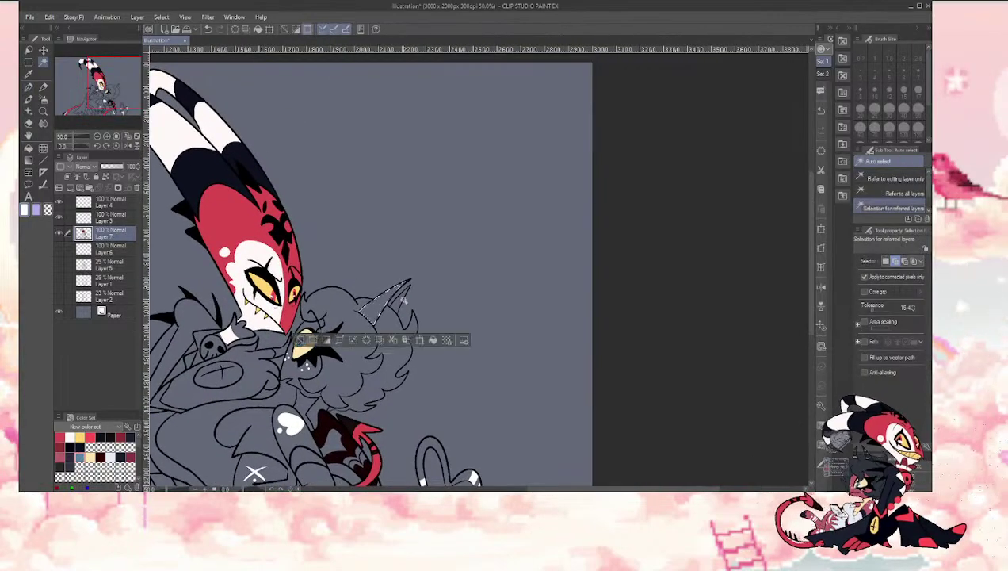
click(400, 297)
key(p)
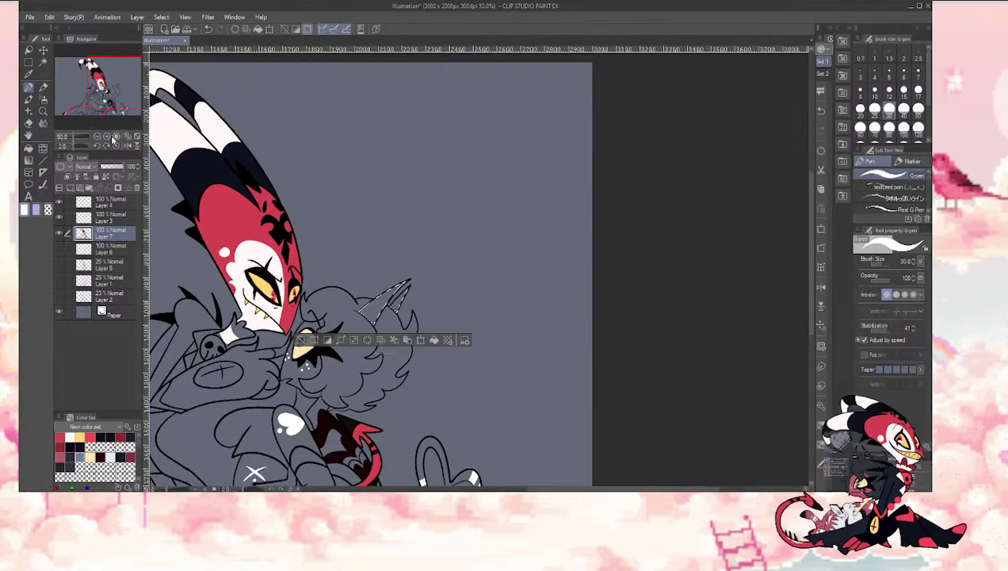
click(107, 136)
key(bracketleft)
key(bracketleft)
key(bracketleft)
key(bracketleft)
key(bracketleft)
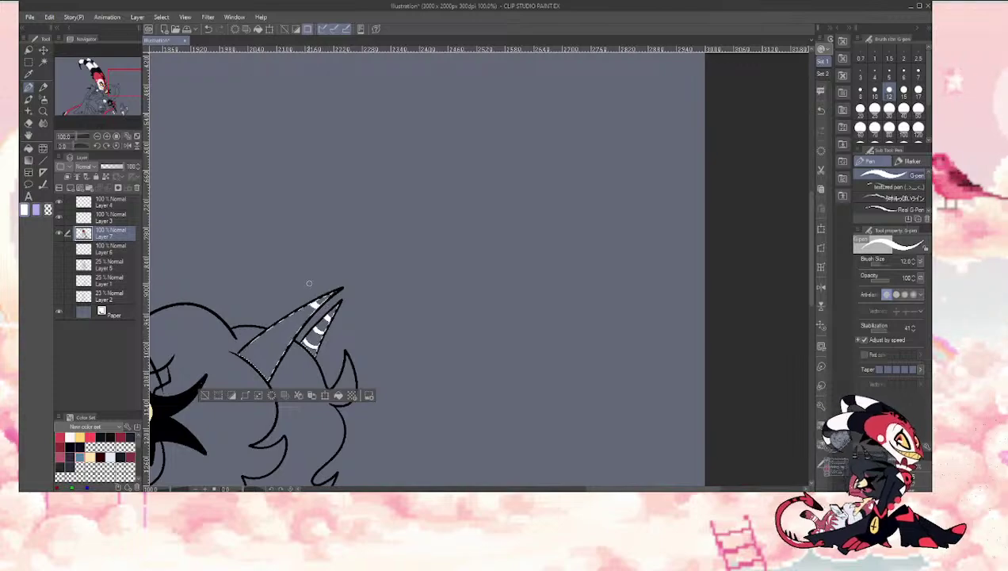
mouse_move(309, 300)
mouse_down()
mouse_move(304, 324)
mouse_move(286, 307)
mouse_move(295, 353)
mouse_move(269, 331)
mouse_up()
drag(257, 386, 367, 371)
drag(370, 319, 388, 340)
key(ctrl+z)
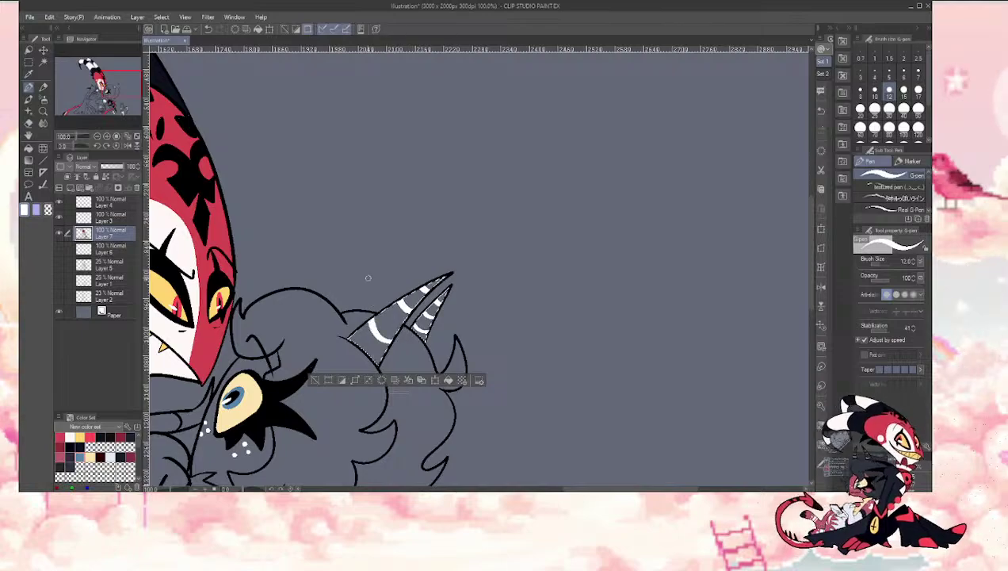
Step: Fill the one-eyed character's face and the skin patch above the eye with the dark pink swatch
key(i)
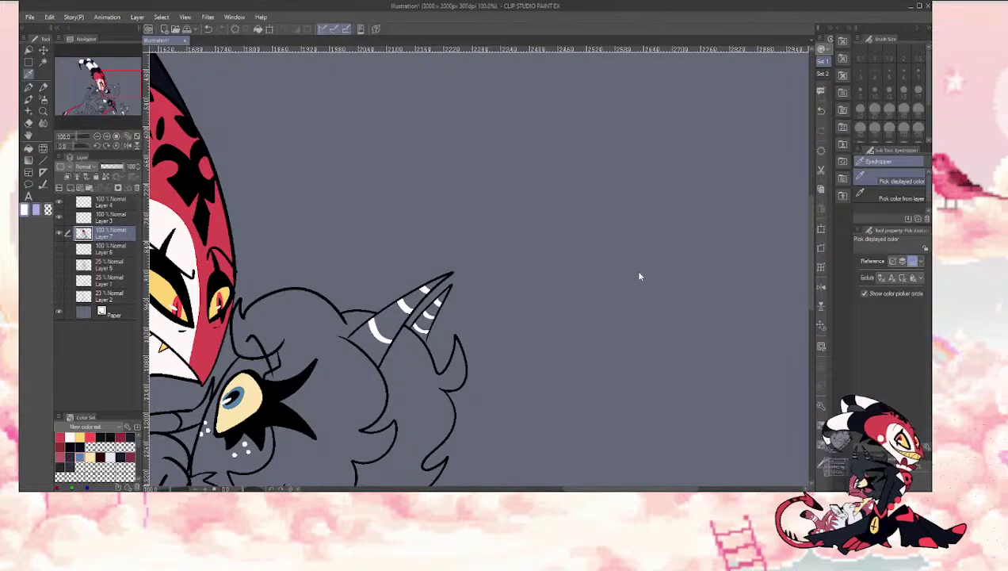
click(61, 455)
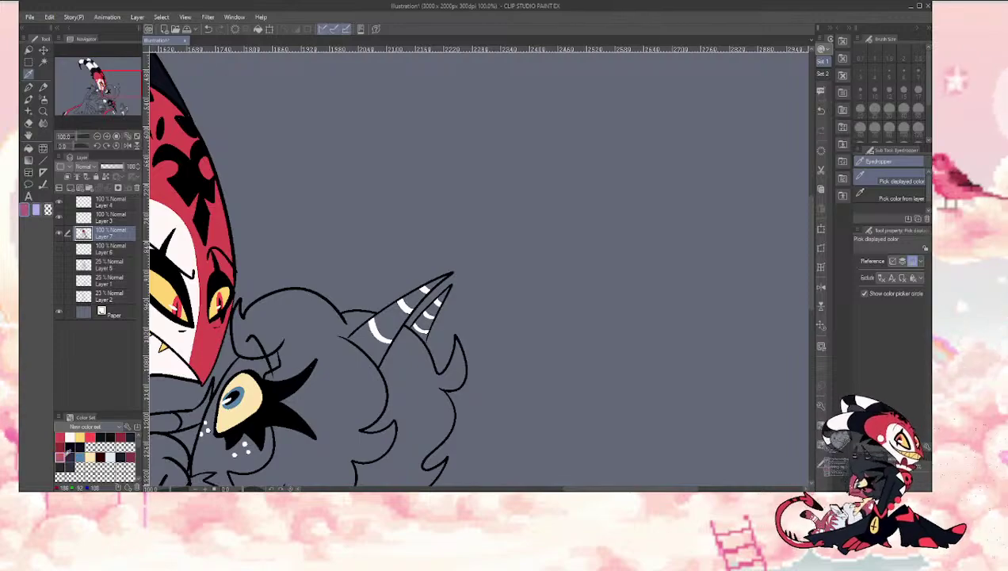
drag(101, 63, 116, 88)
key(g)
click(349, 287)
key(ctrl+z)
click(353, 291)
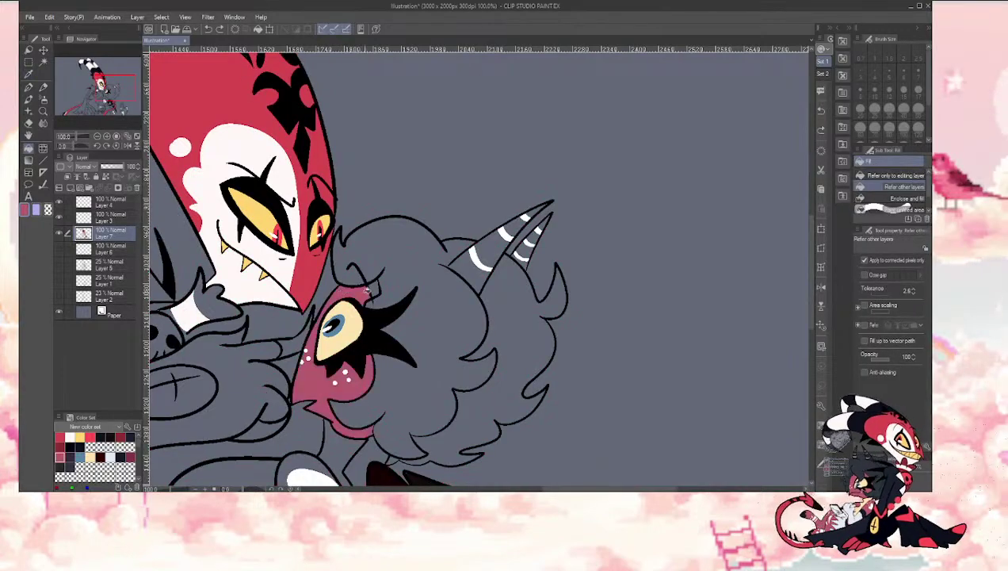
click(367, 291)
Step: Retouch the upper eyelash tip in black with pen size 12, and pick the face's dark pink again
alt+click(376, 320)
key(p)
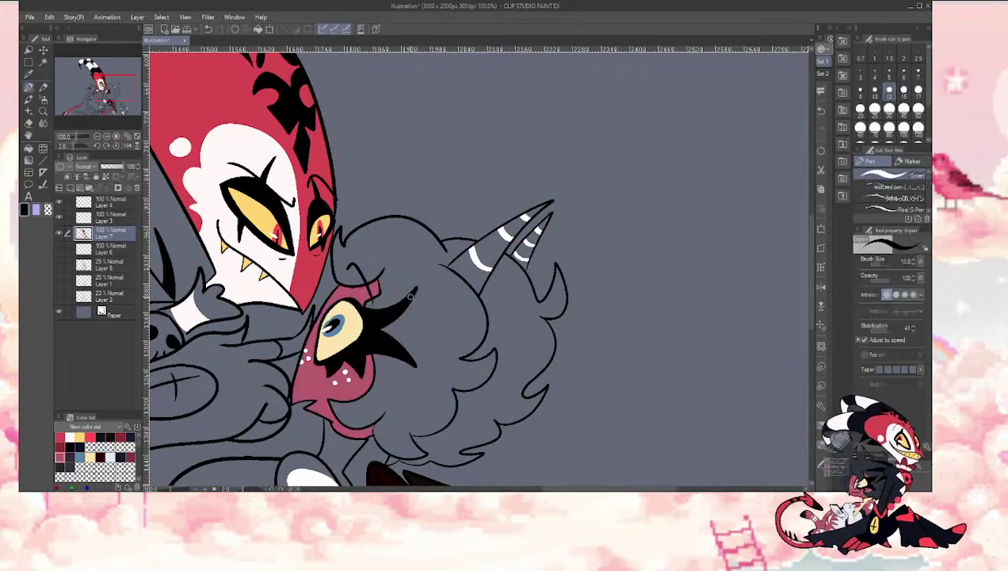
drag(411, 297, 398, 297)
alt+click(309, 338)
key(g)
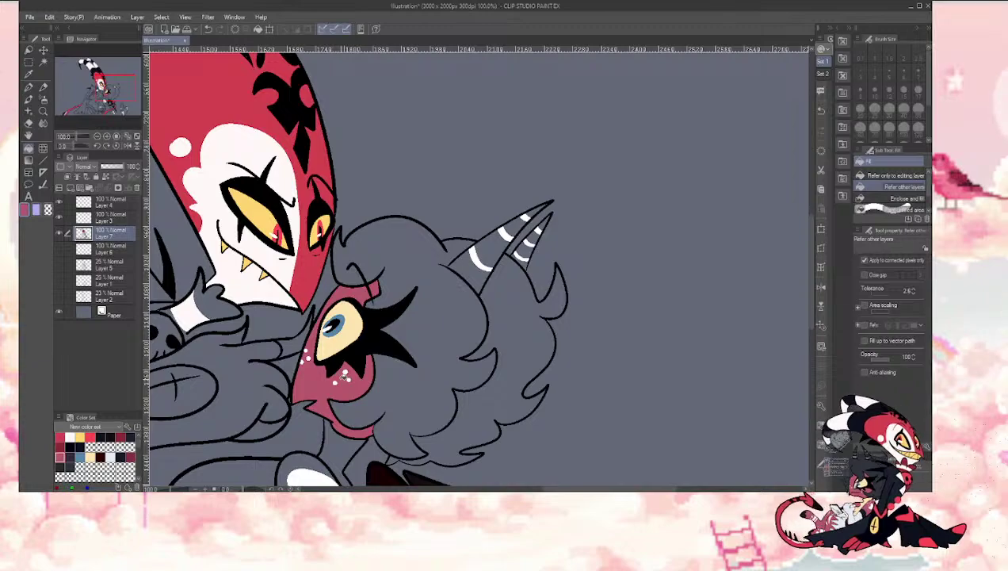
Step: Touch up the black outline at the one-eyed character's jaw below the mouth with pen size 5
alt+click(333, 419)
key(p)
key(bracketleft)
key(bracketleft)
key(bracketleft)
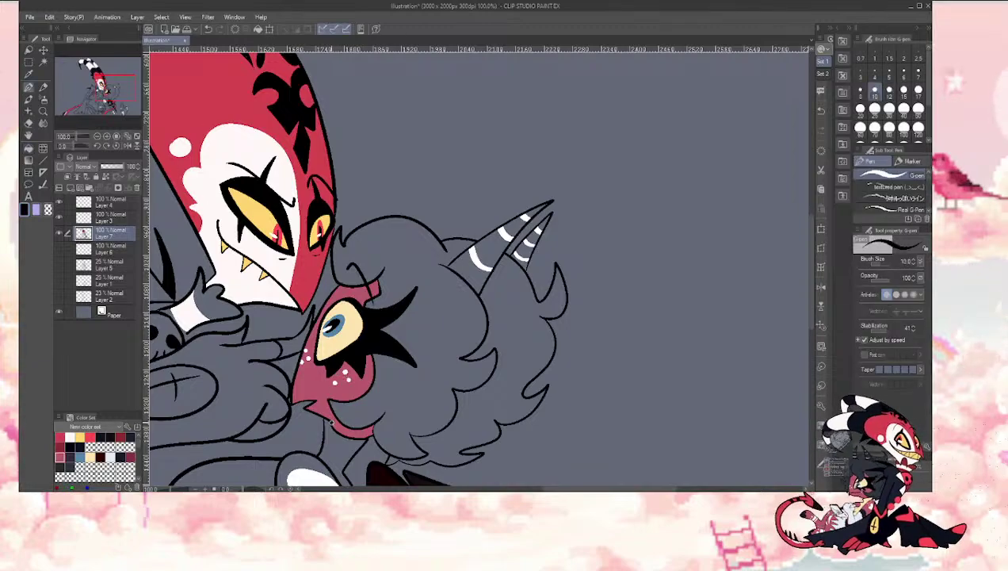
key(bracketleft)
key(bracketleft)
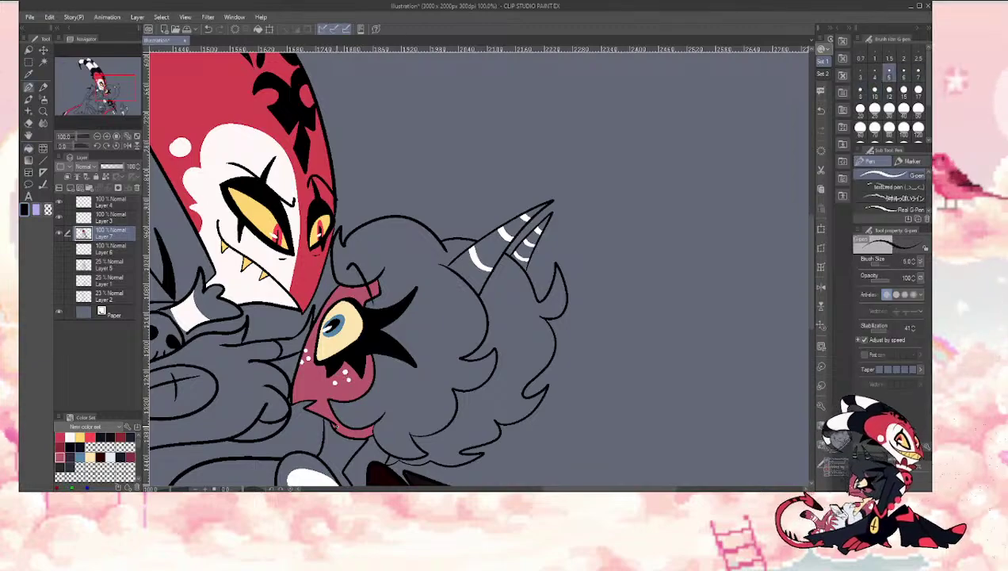
key(w)
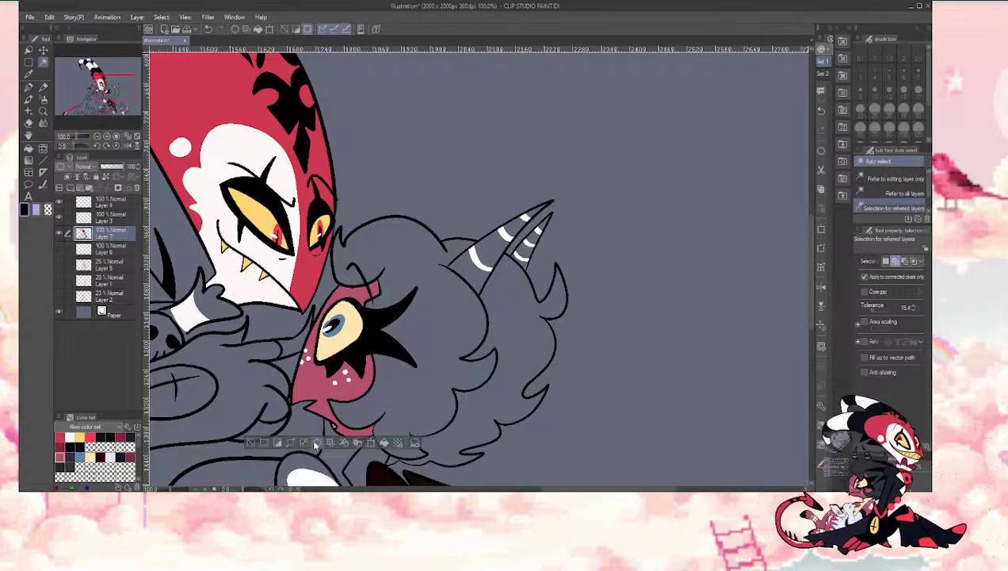
key(ctrl+d)
key(p)
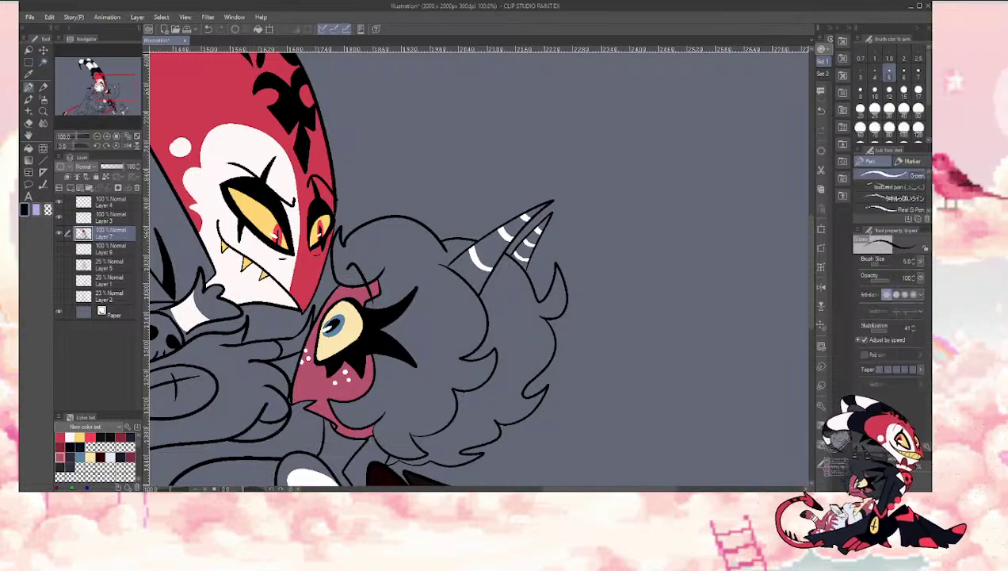
drag(102, 82, 103, 84)
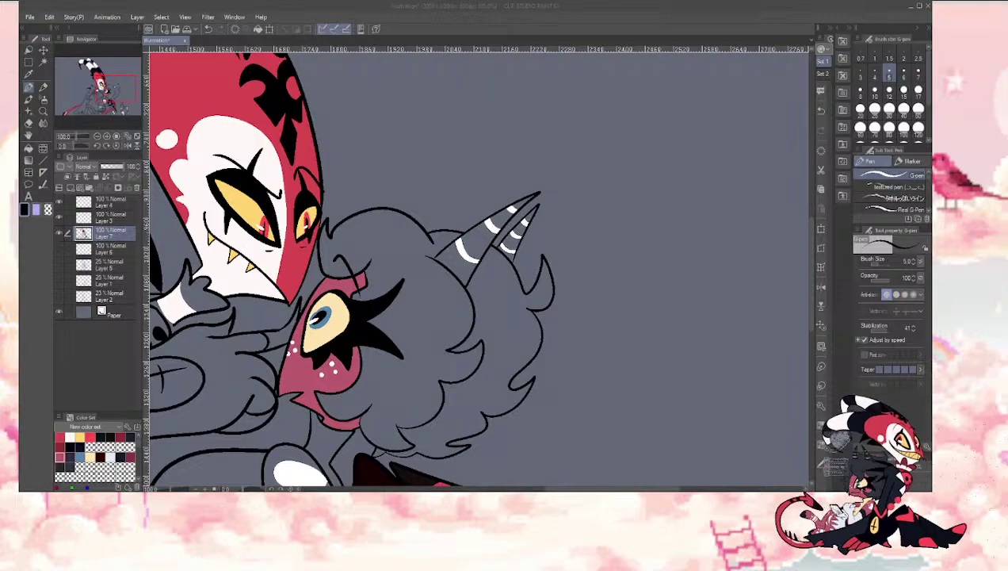
Step: Fill the front and back sections of the one-eyed character's curly hair with the dark charcoal swatch
key(alt+Tab)
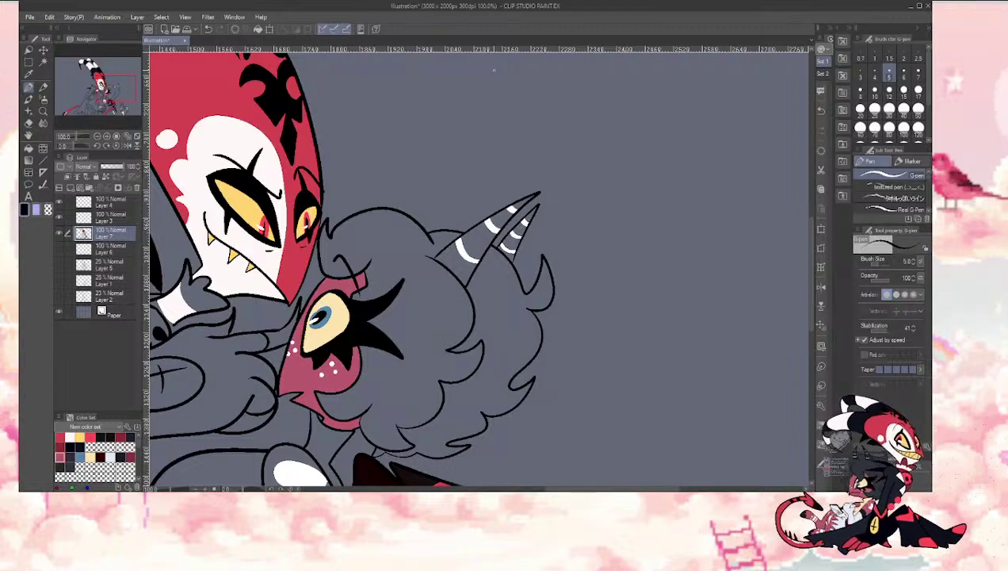
key(i)
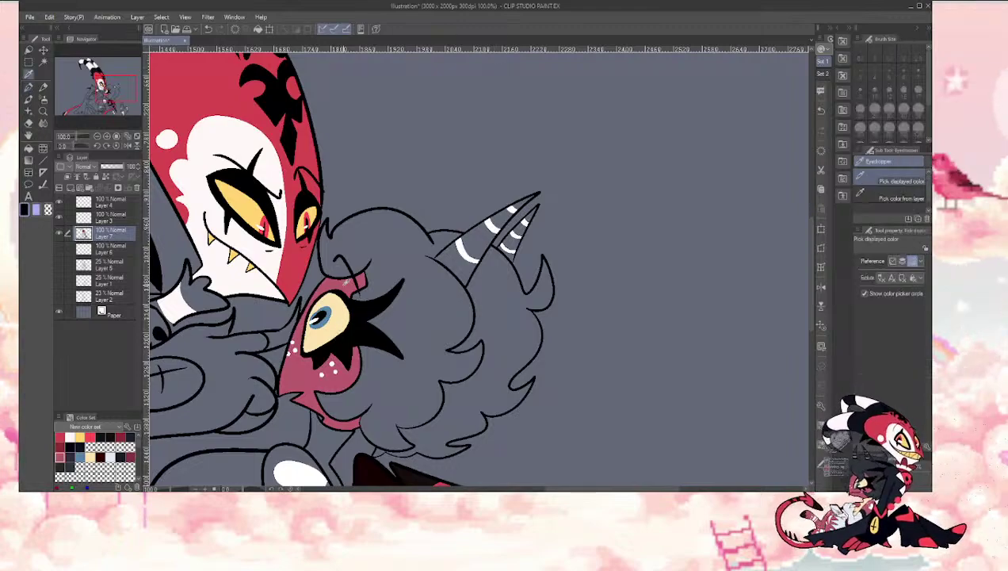
key(g)
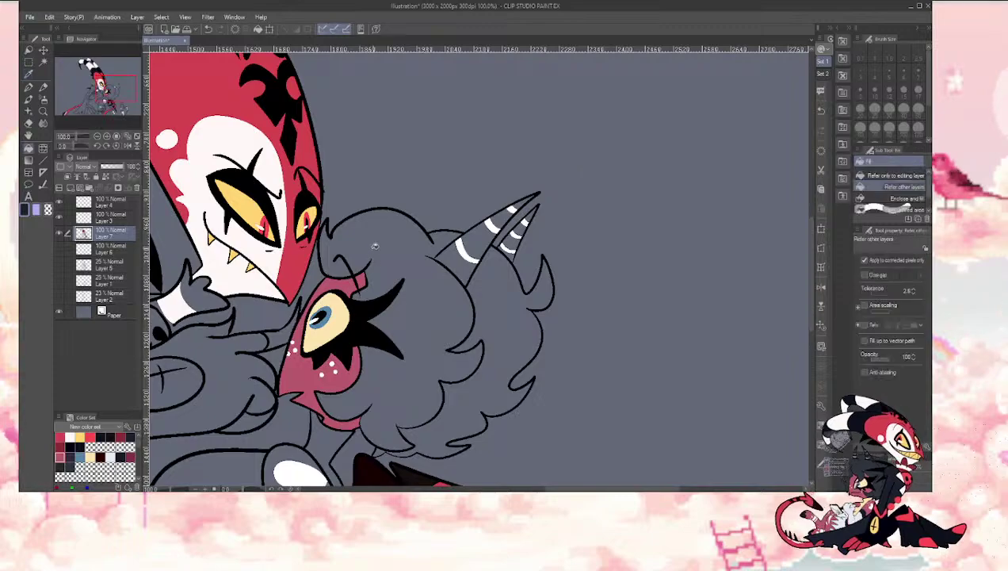
click(402, 275)
key(ctrl+z)
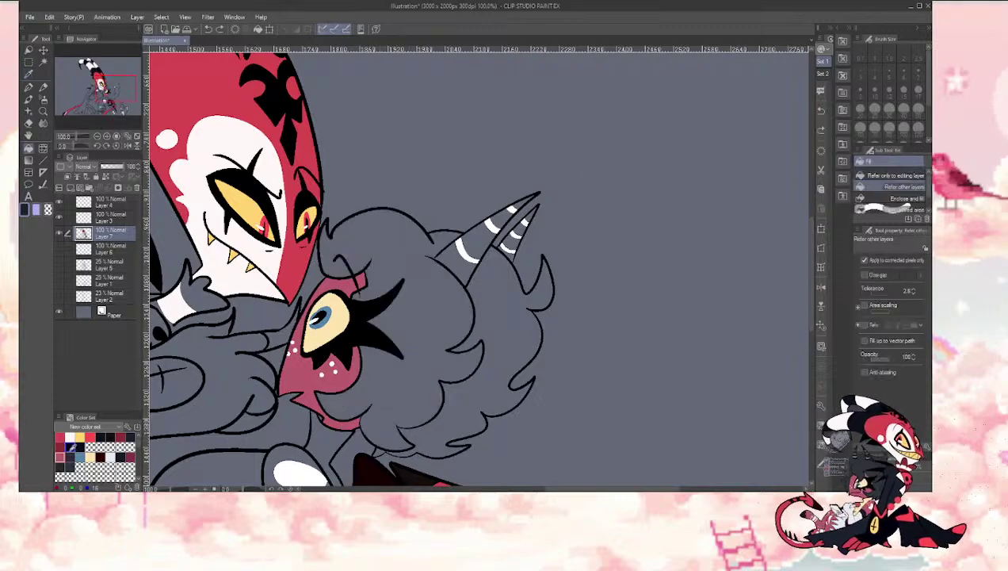
click(70, 467)
click(395, 277)
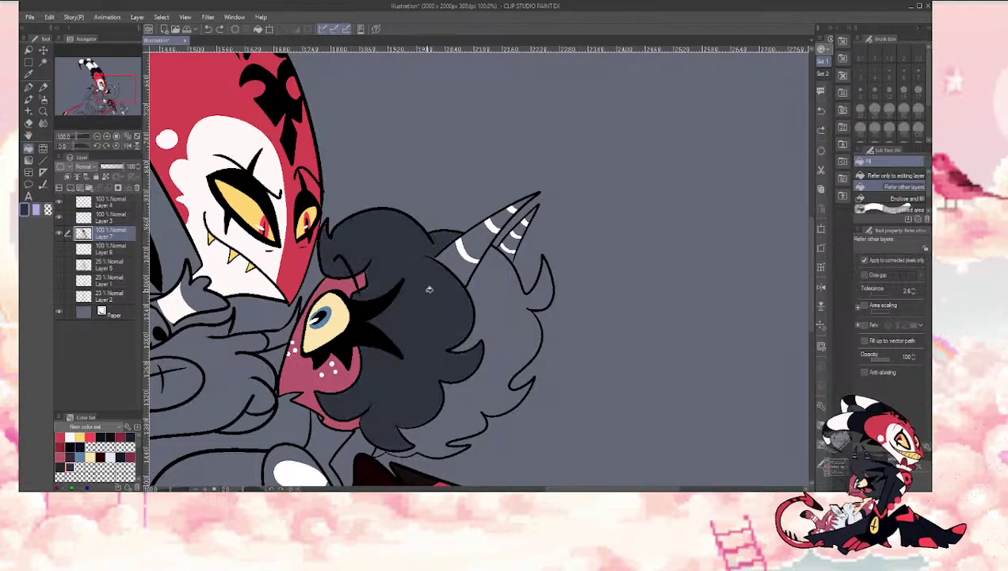
click(468, 300)
mouse_move(115, 107)
mouse_down()
mouse_move(128, 90)
mouse_move(106, 99)
mouse_move(123, 105)
mouse_move(118, 95)
mouse_up()
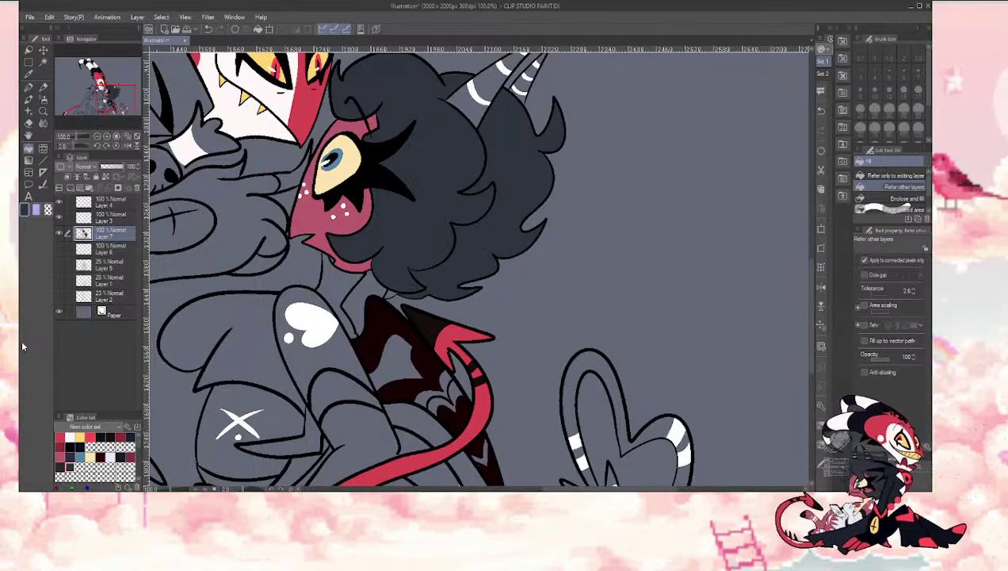
Step: Sample the face's dark pink and fill the upper arm with the heart marking and the rounded area with the X mark
key(i)
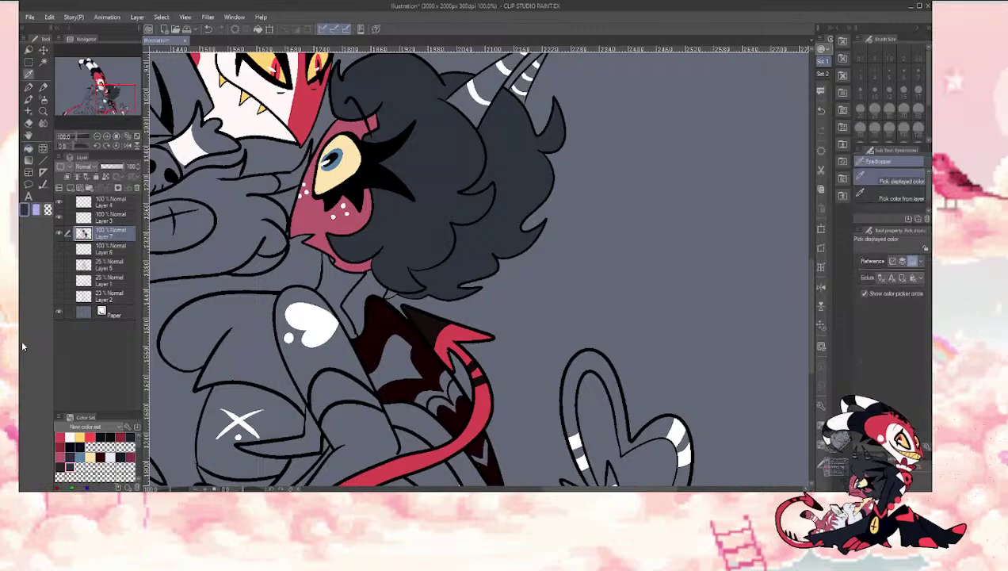
click(313, 212)
alt+click(302, 309)
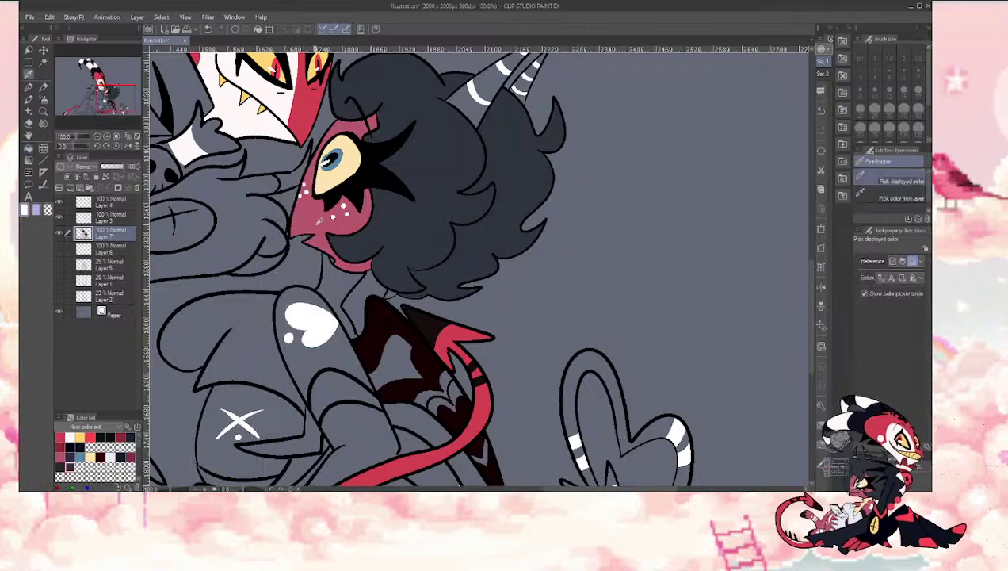
alt+click(308, 221)
click(306, 293)
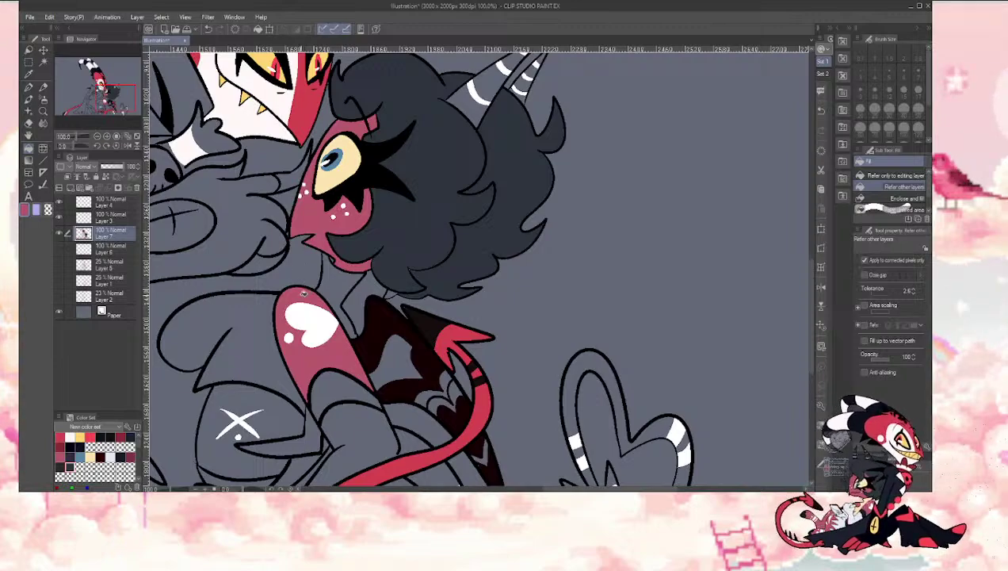
drag(96, 103, 104, 100)
click(97, 136)
click(97, 136)
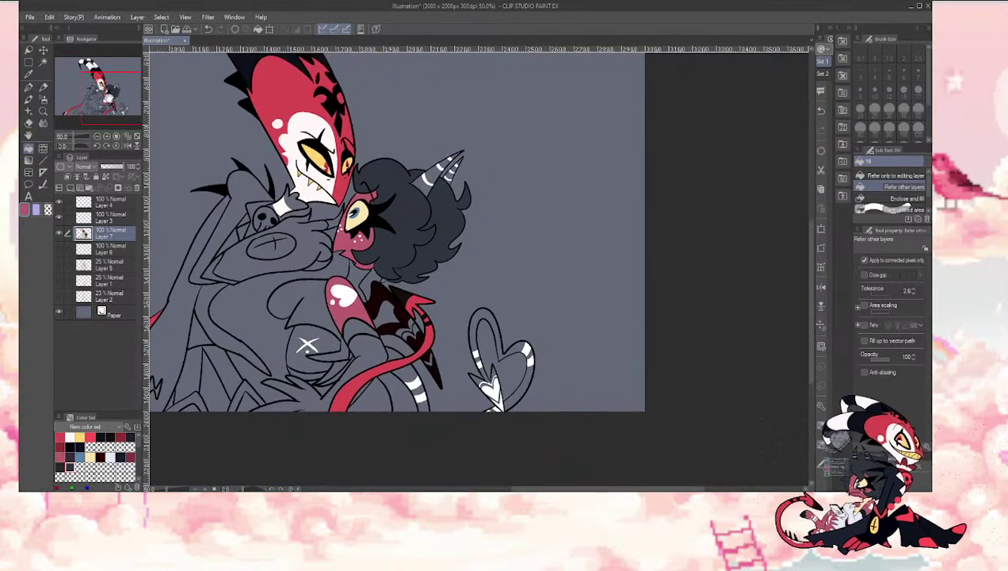
alt+click(334, 280)
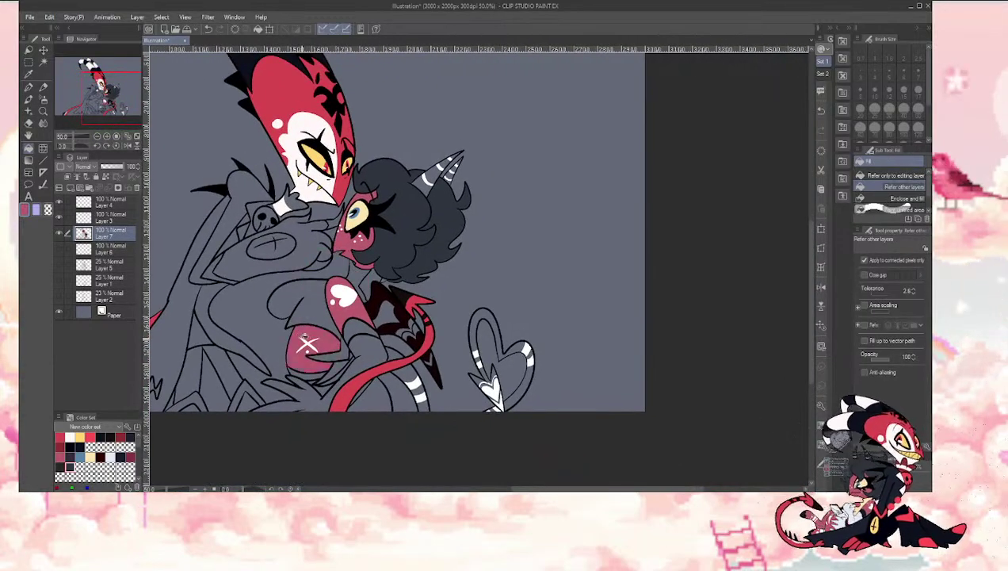
key(w)
click(307, 345)
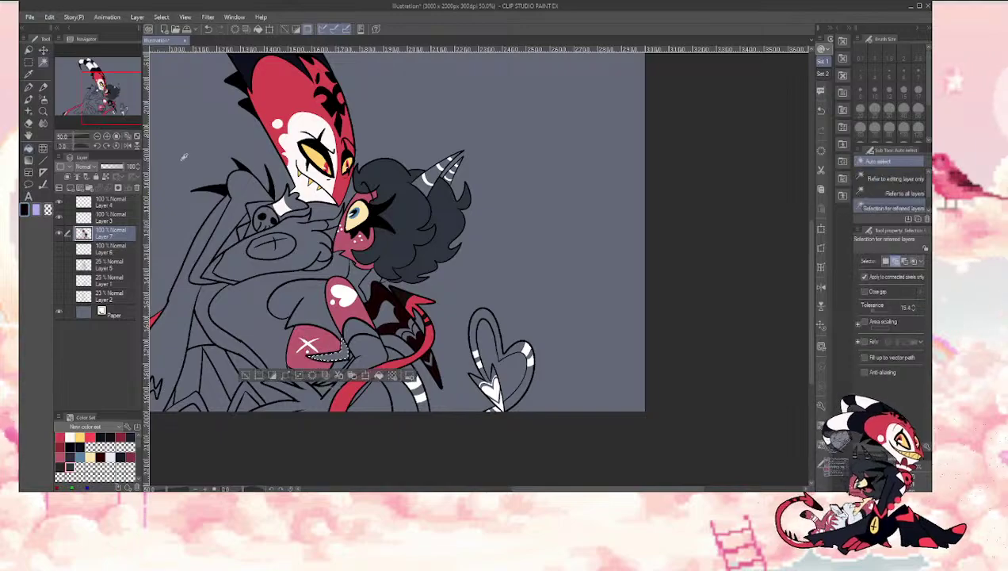
key(p)
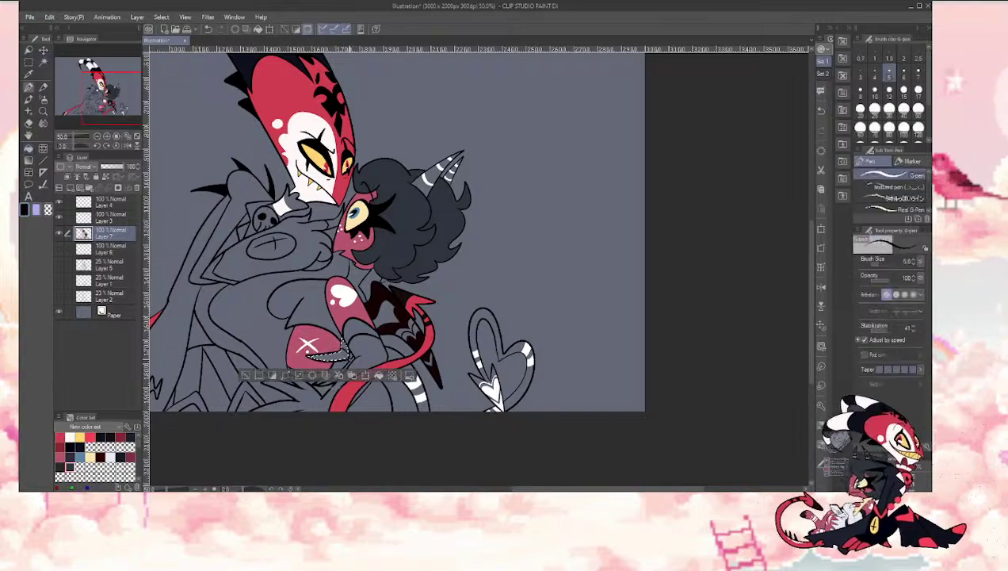
key(g)
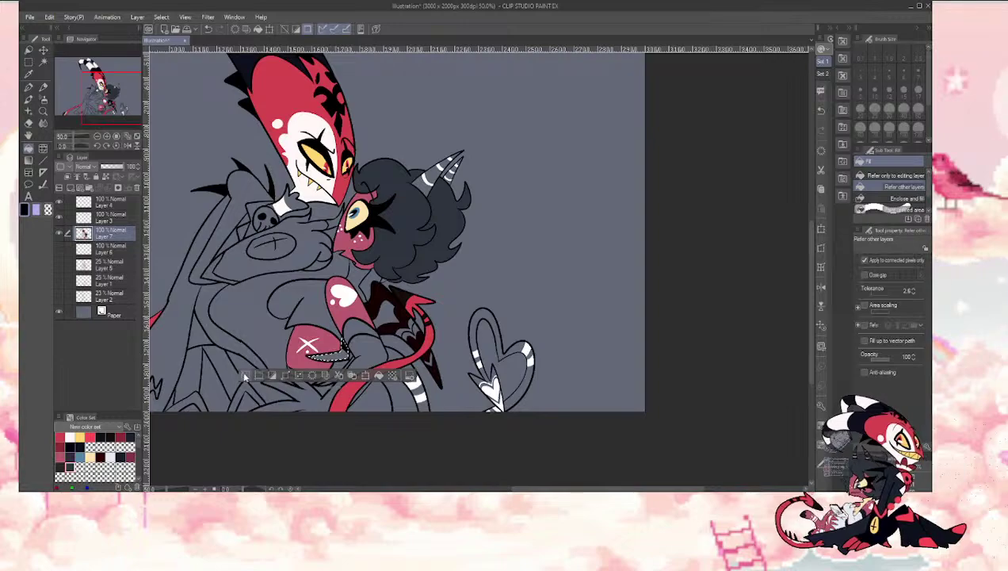
key(w)
click(336, 368)
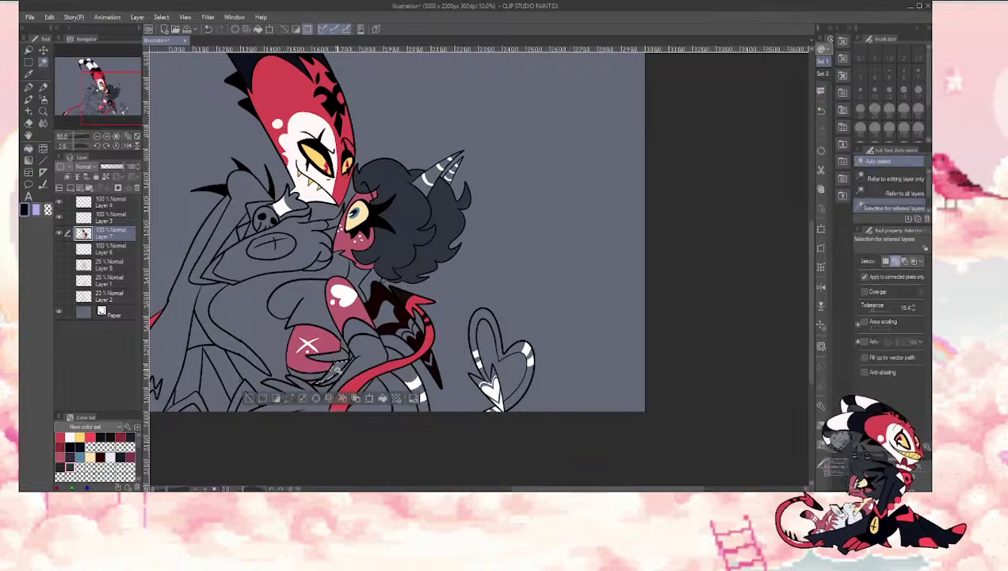
key(ctrl+d)
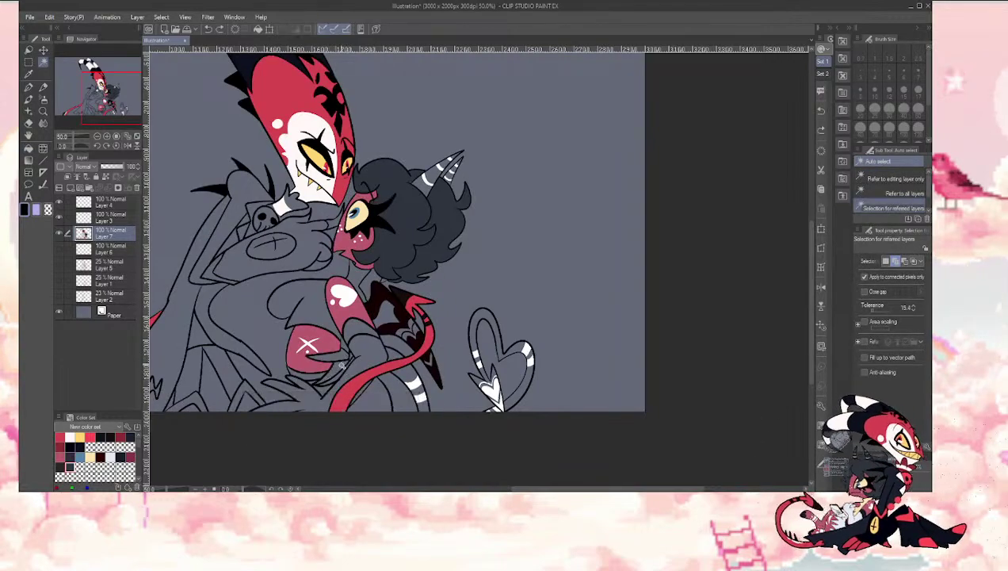
click(337, 378)
key(p)
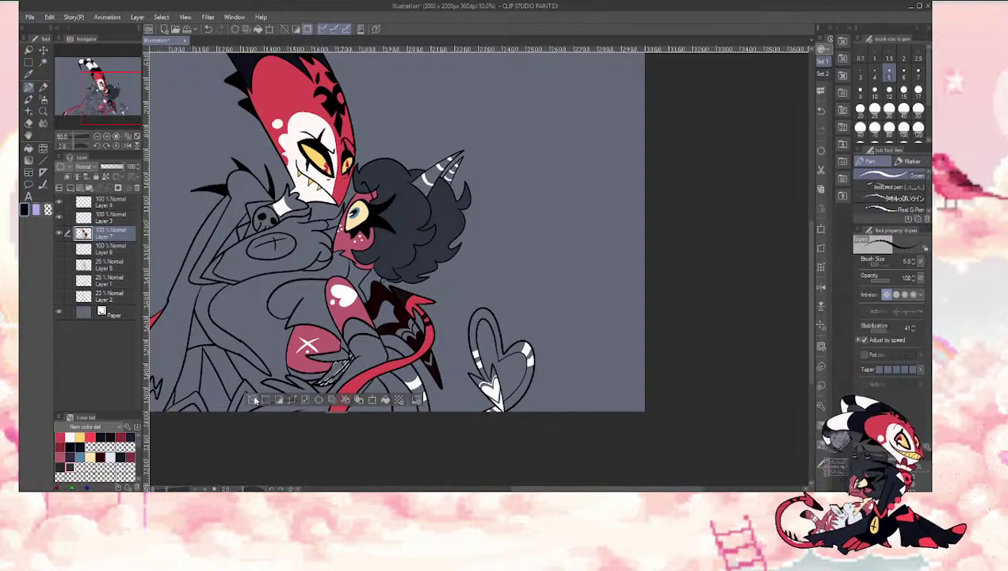
key(ctrl+d)
key(i)
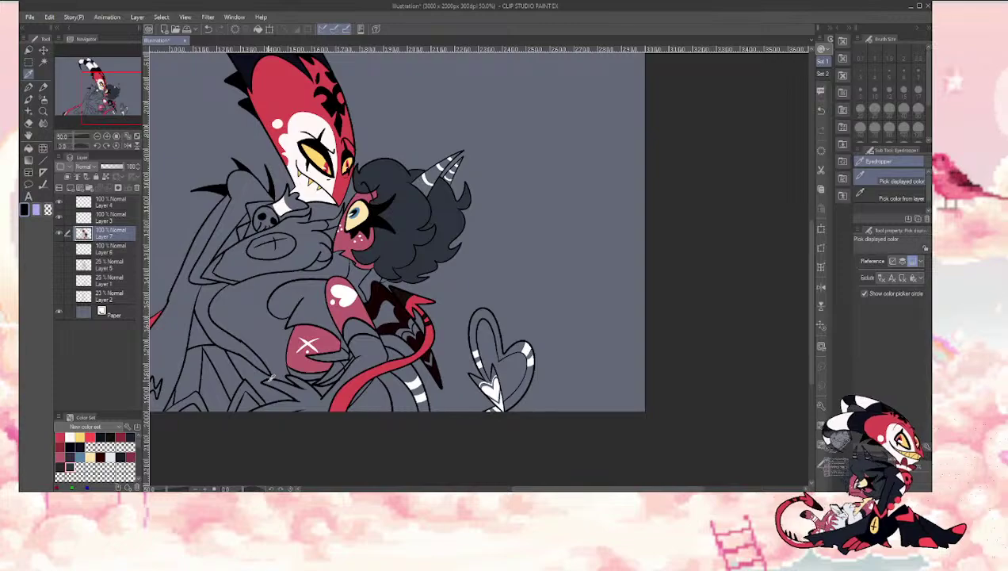
key(w)
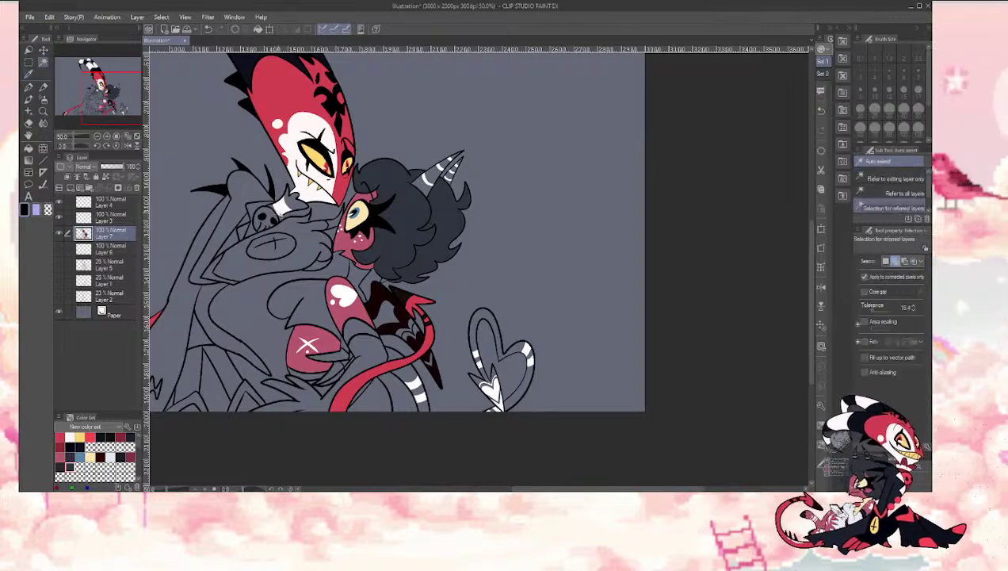
mouse_move(97, 89)
mouse_down()
mouse_move(82, 82)
mouse_move(79, 93)
mouse_up()
key(e)
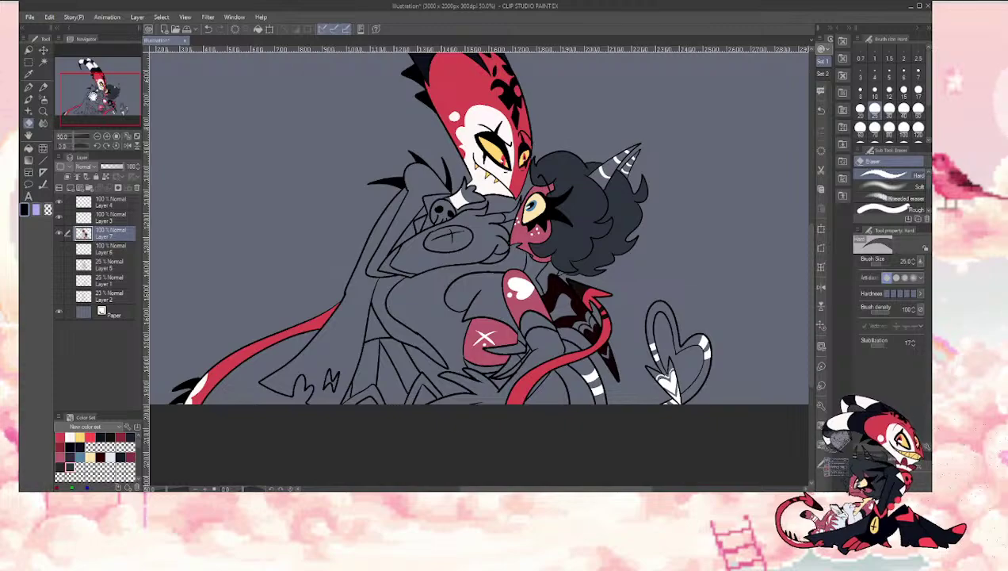
drag(92, 95, 121, 94)
key(w)
click(317, 373)
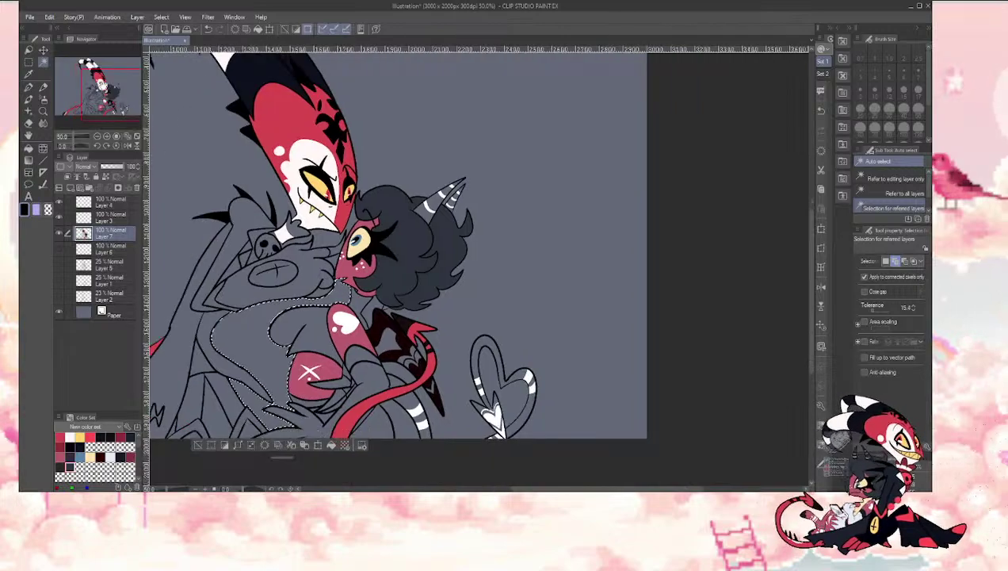
key(p)
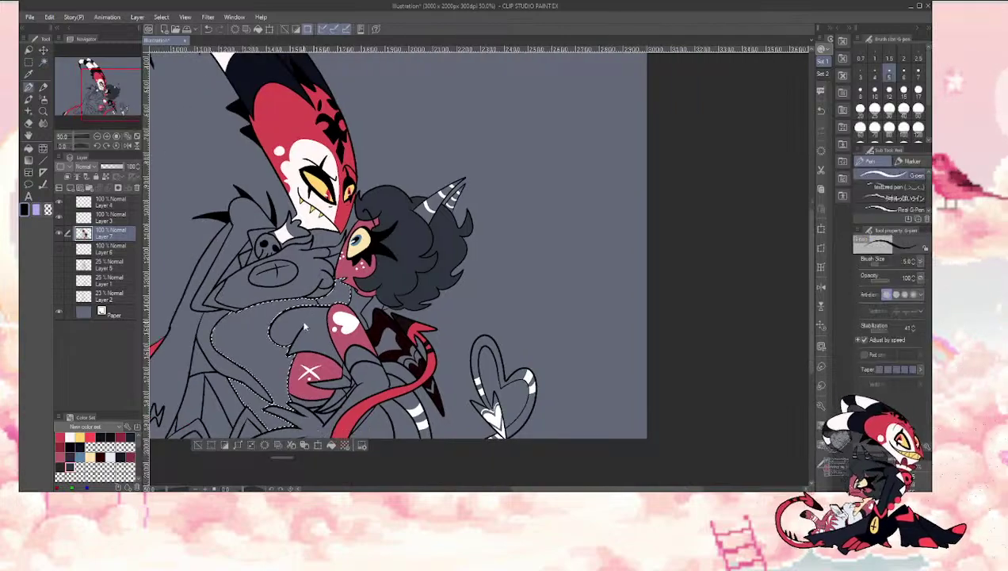
key(bracketright)
key(bracketright)
key(w)
shift+click(329, 237)
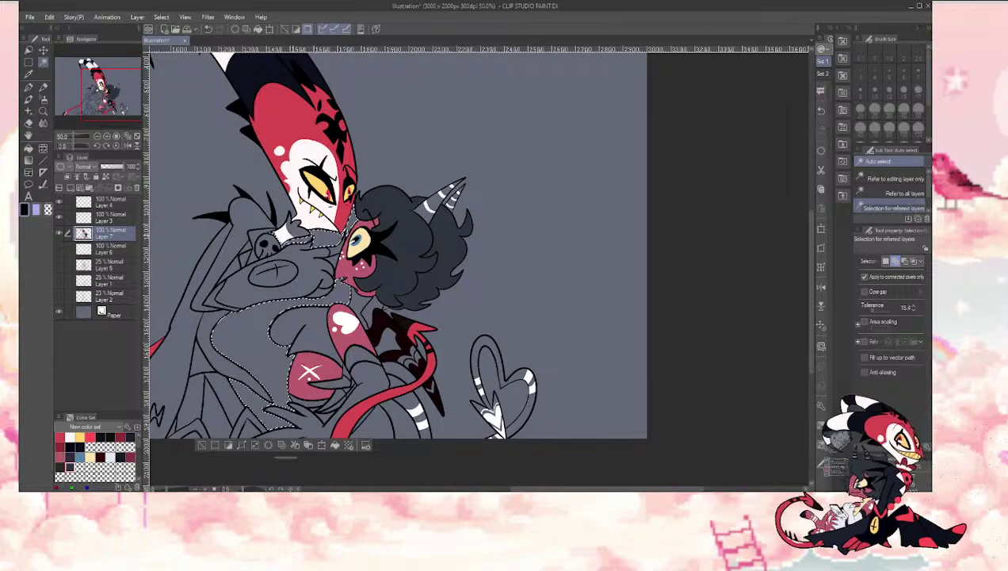
key(p)
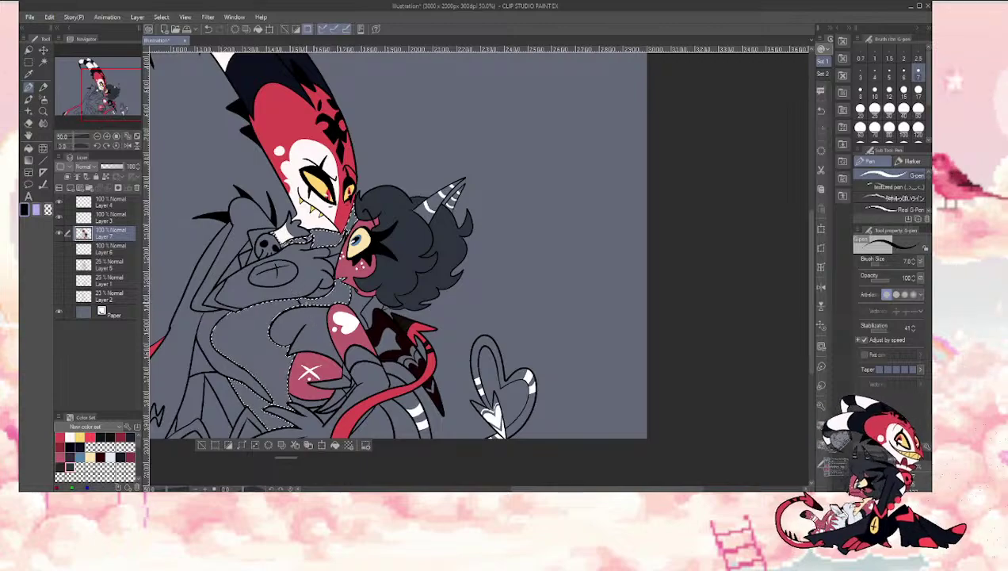
key(ctrl+d)
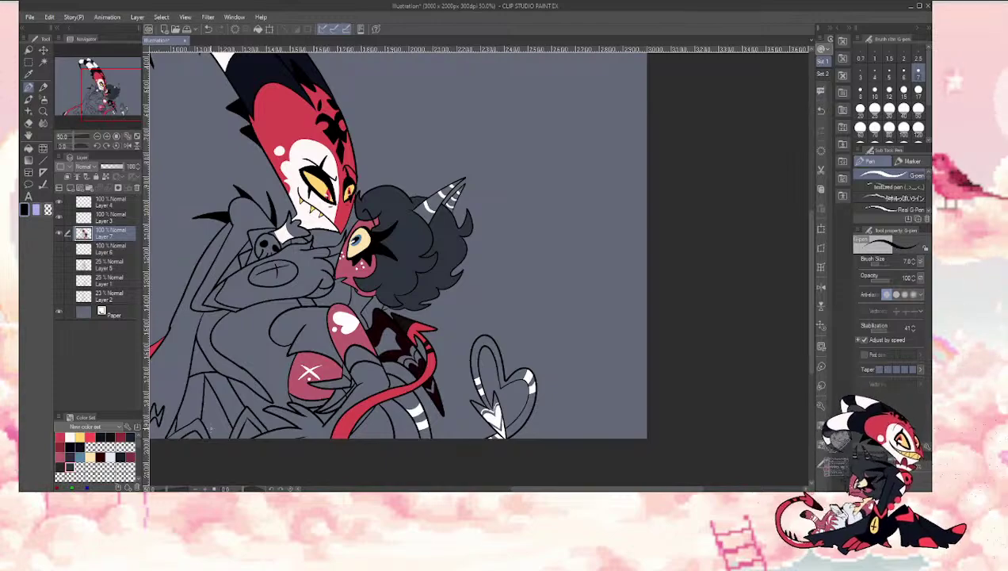
Step: Fill the long coat tails, the raised sleeve and the shoulder area of the horned character with sampled dark navy
drag(113, 86, 93, 90)
key(alt)
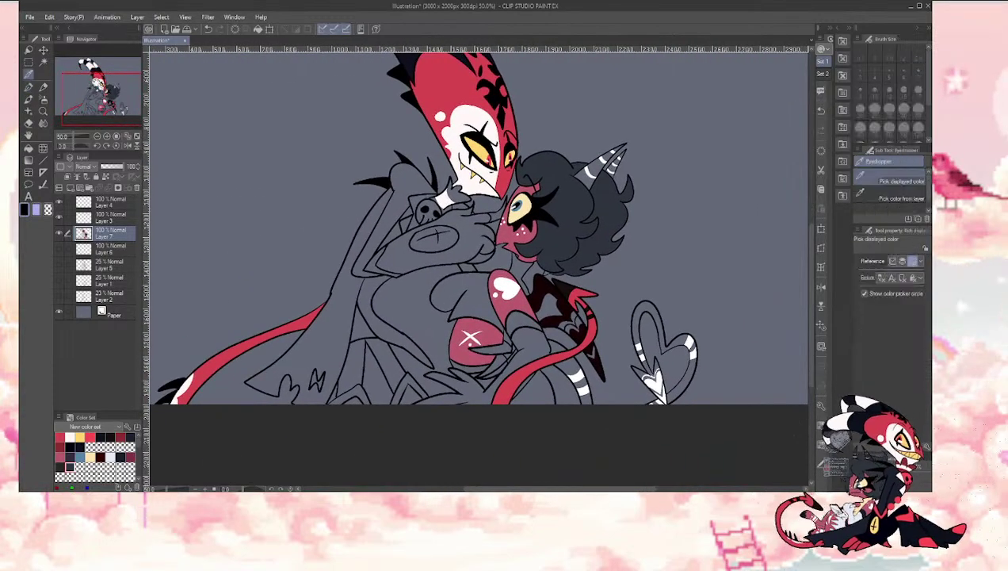
key(g)
click(343, 295)
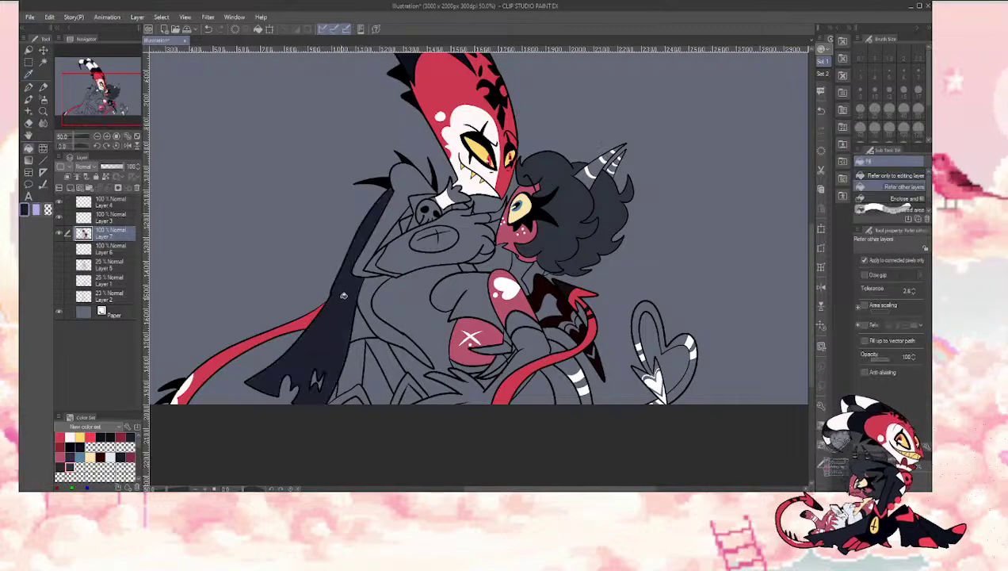
click(359, 288)
click(395, 235)
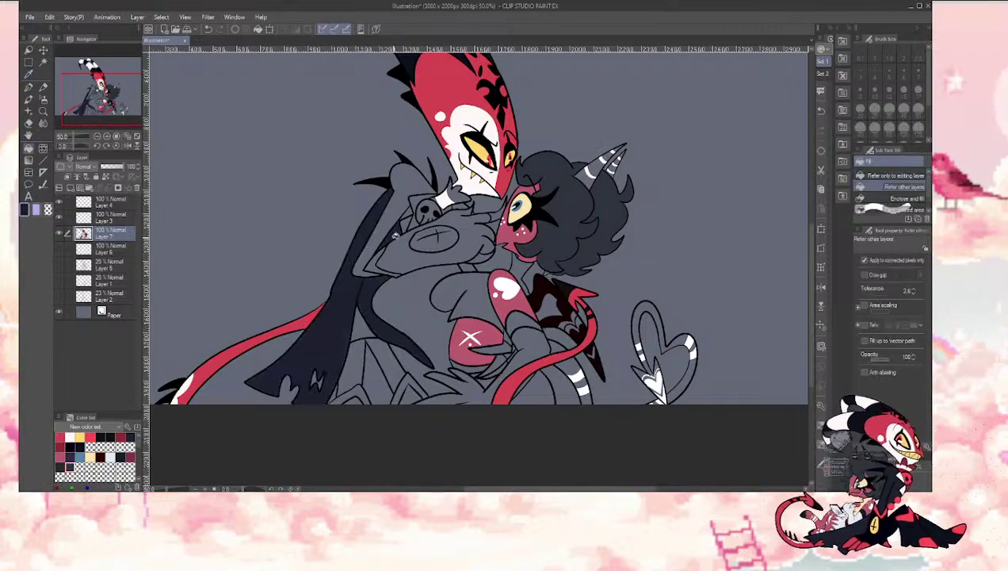
click(398, 208)
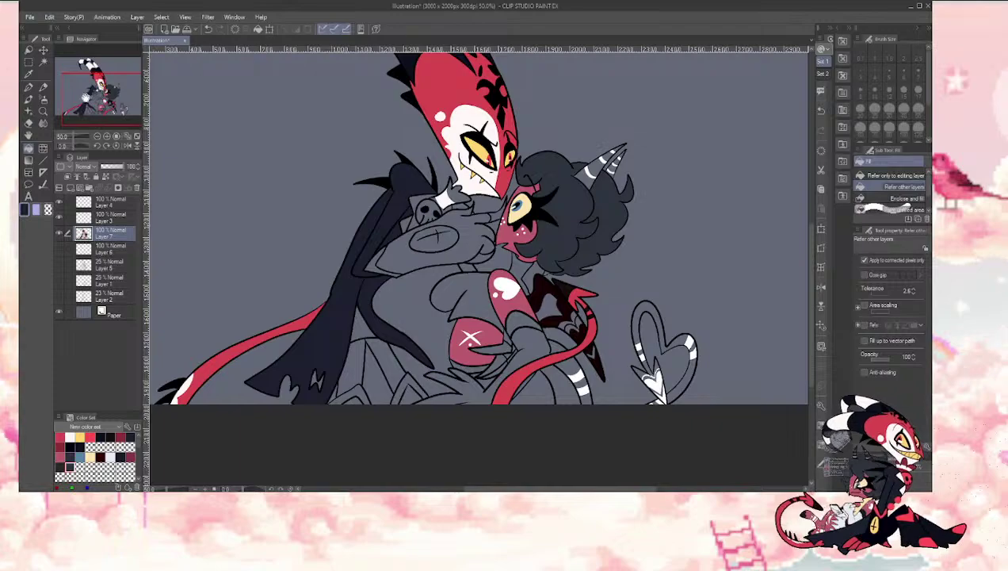
Step: Sample the face's red and dab a round button where the dark coat tails meet with pen size 30
drag(86, 96, 100, 89)
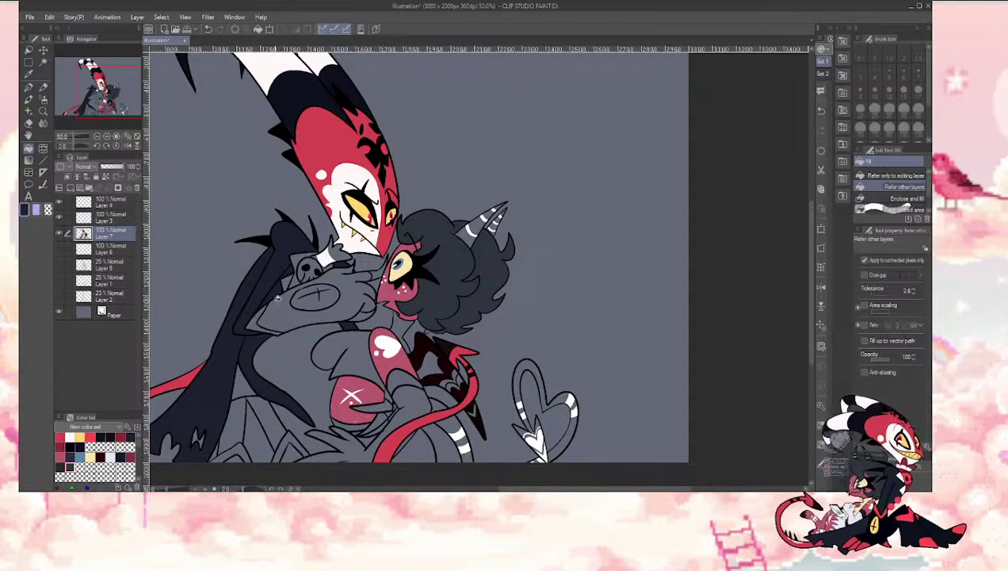
drag(110, 96, 106, 95)
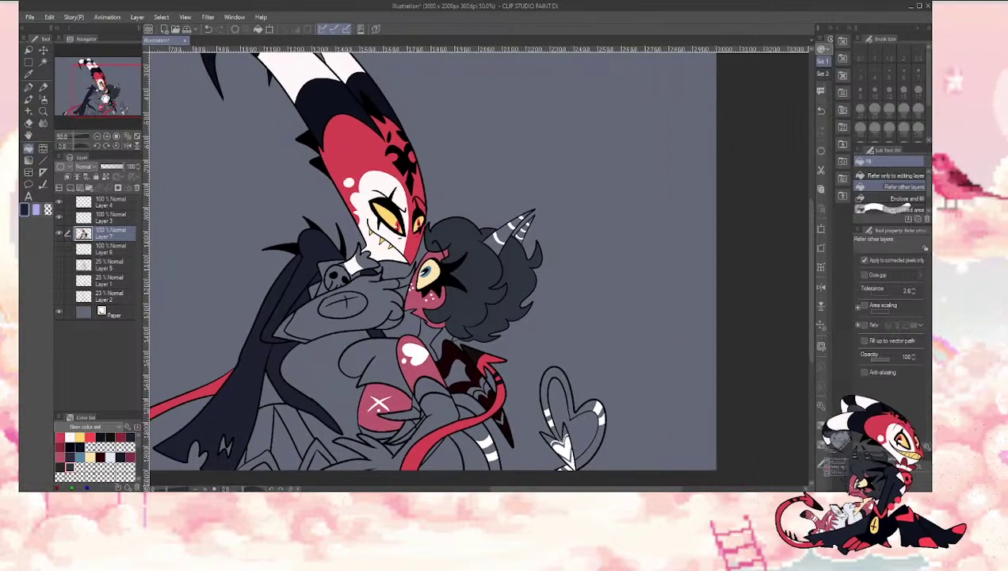
key(i)
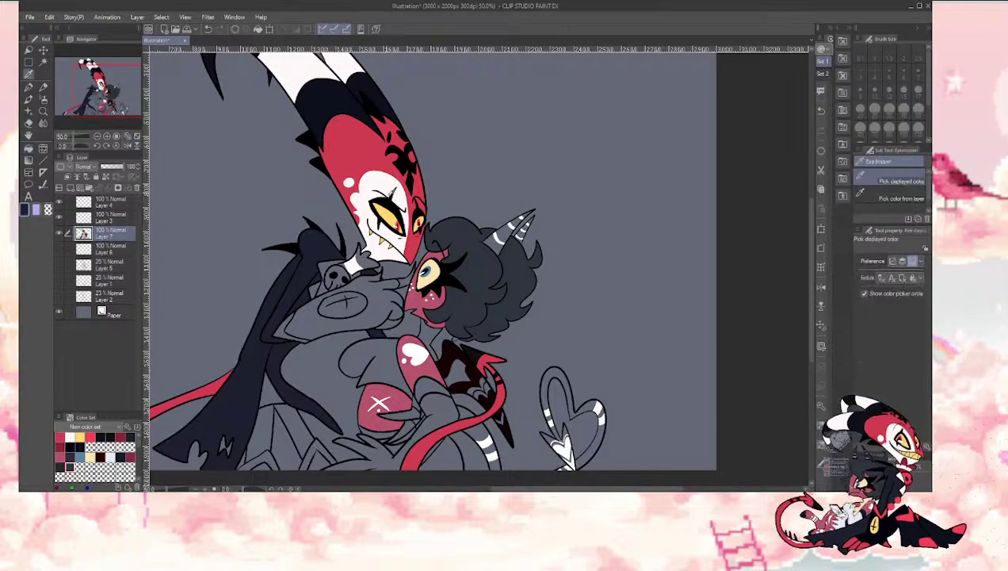
click(399, 222)
key(p)
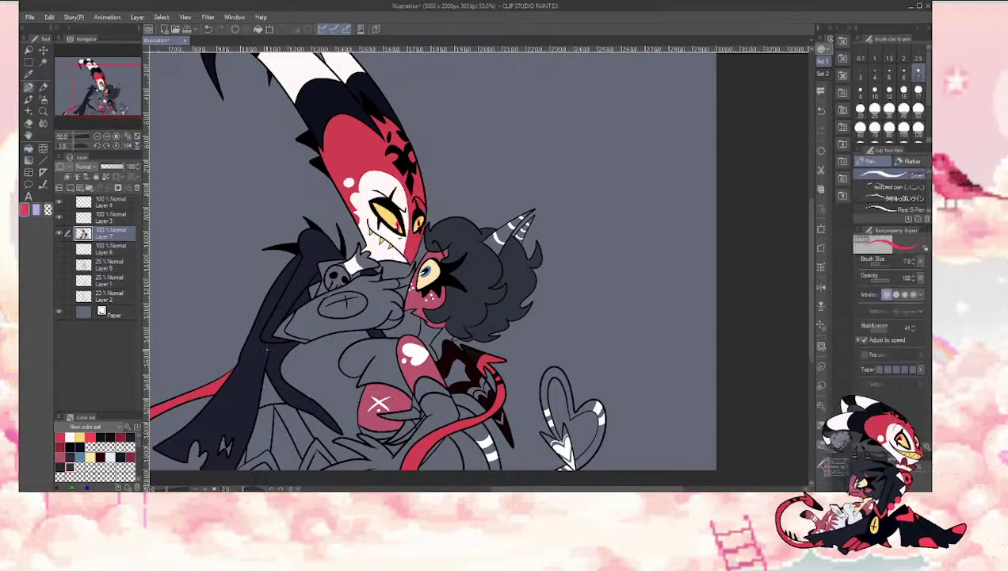
key(bracketright)
key(bracketright)
key(bracketright)
click(263, 357)
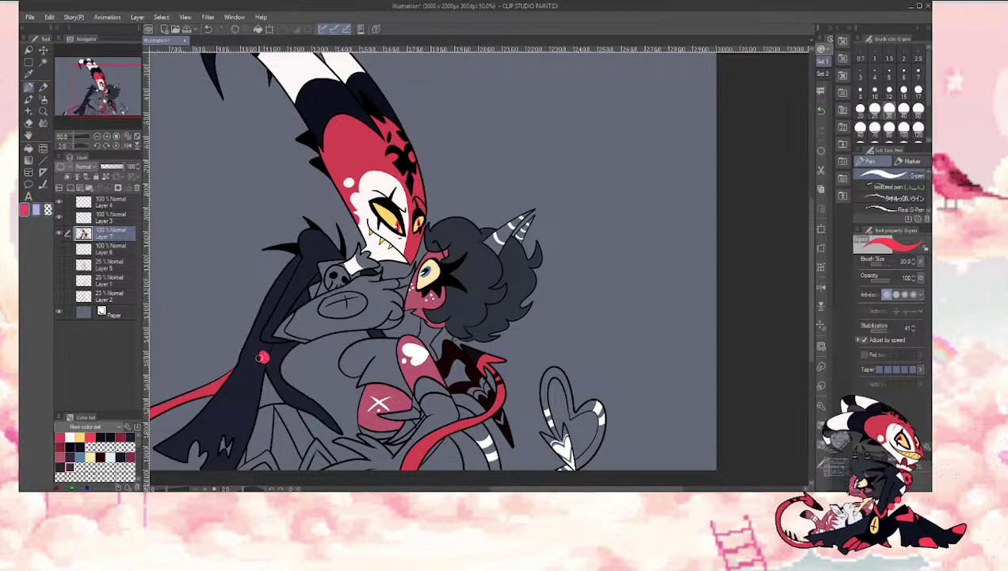
Step: Select the long navy coat tail, paint a small red accent just above the round button, and clear the selection
key(w)
click(263, 342)
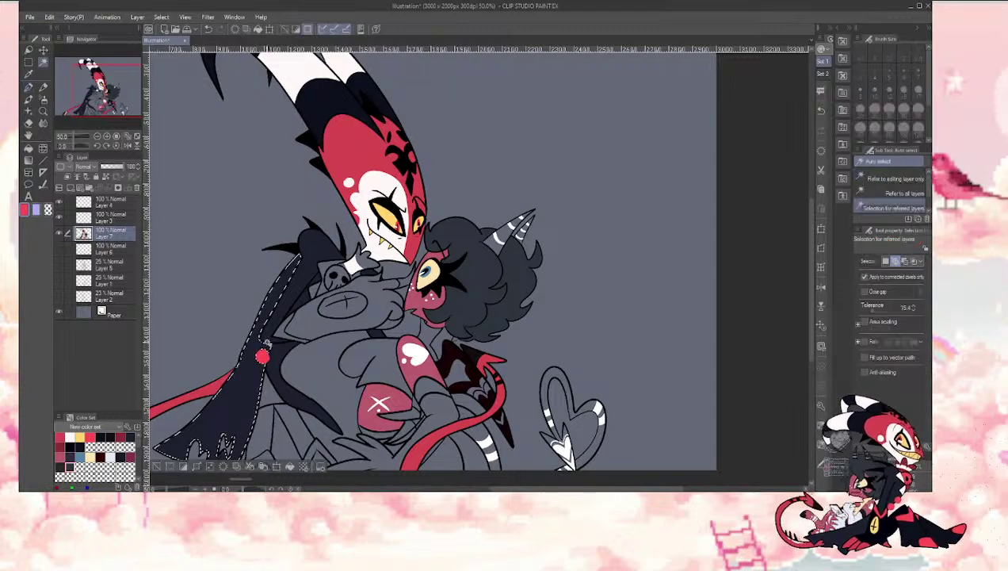
key(p)
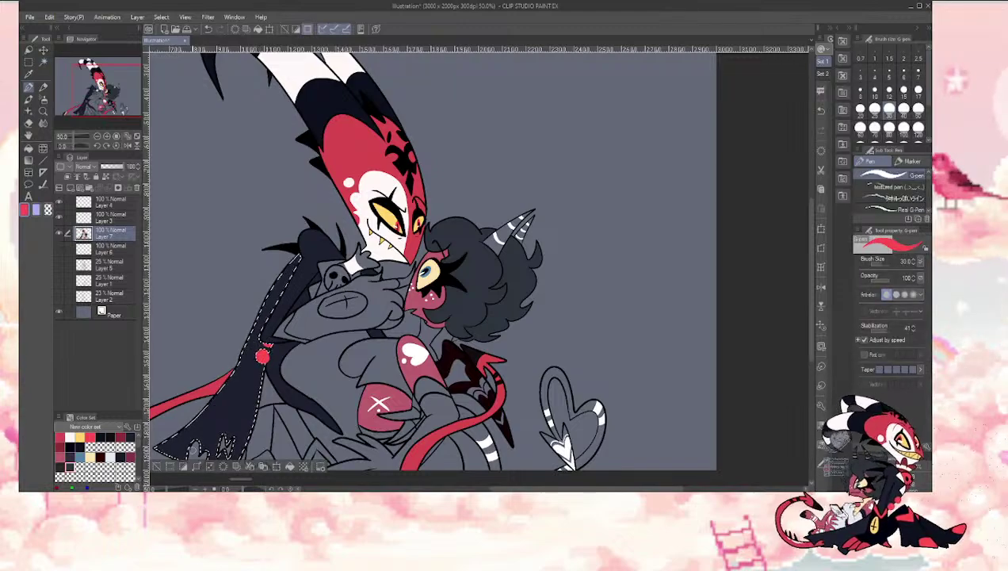
key(ctrl+d)
Step: Fill the area around the oval patch in black and the oval with the cross in the eye's yellow
key(i)
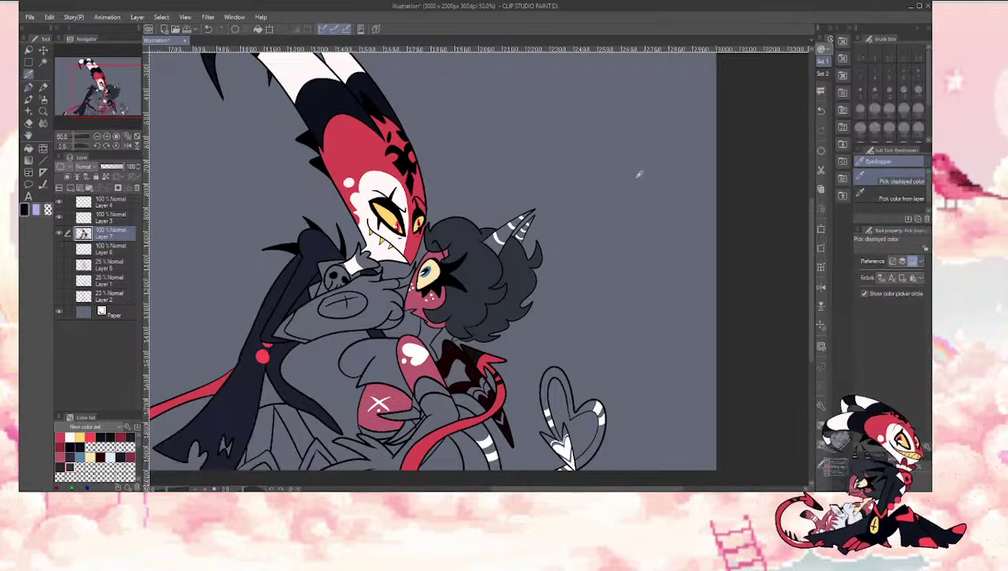
key(g)
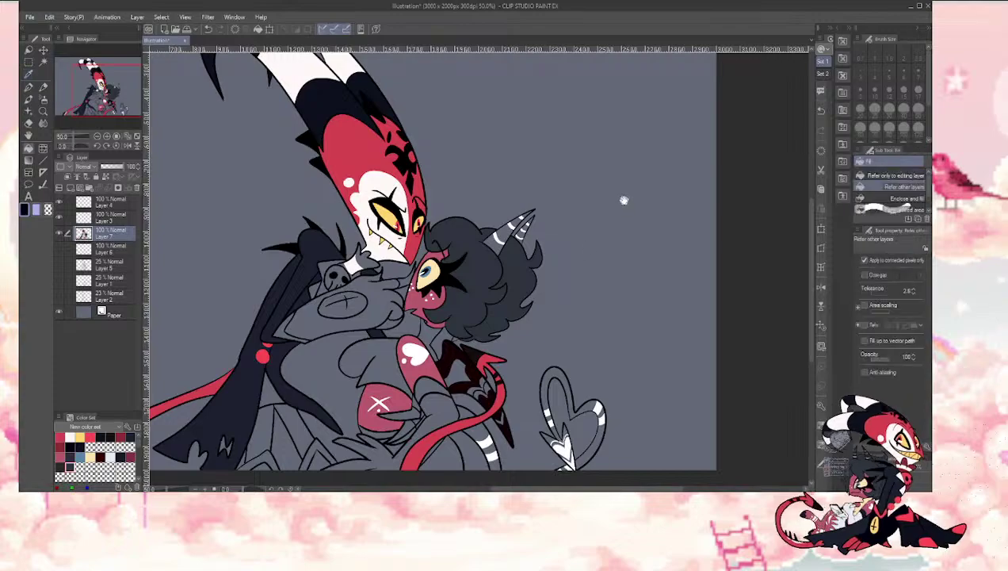
click(305, 318)
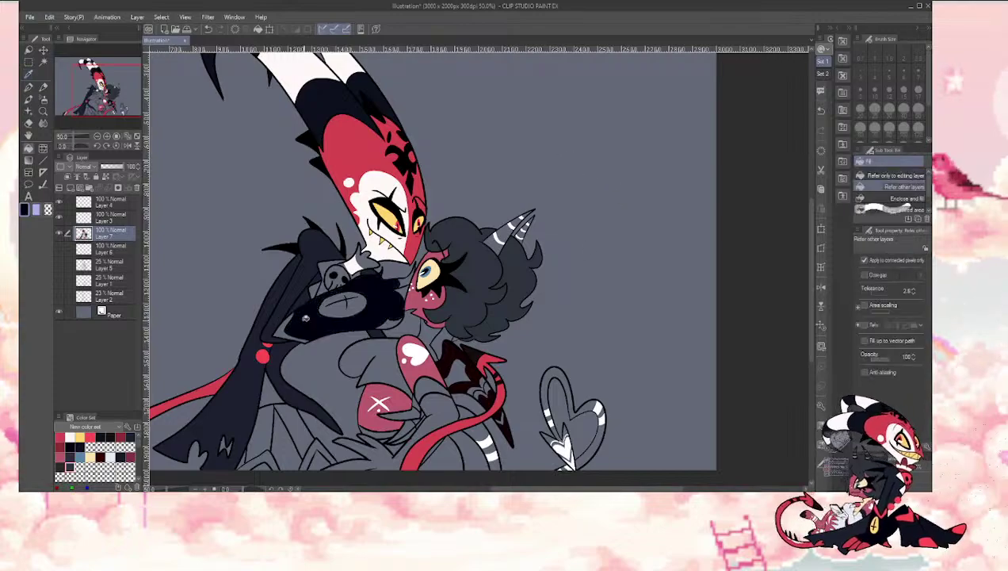
key(i)
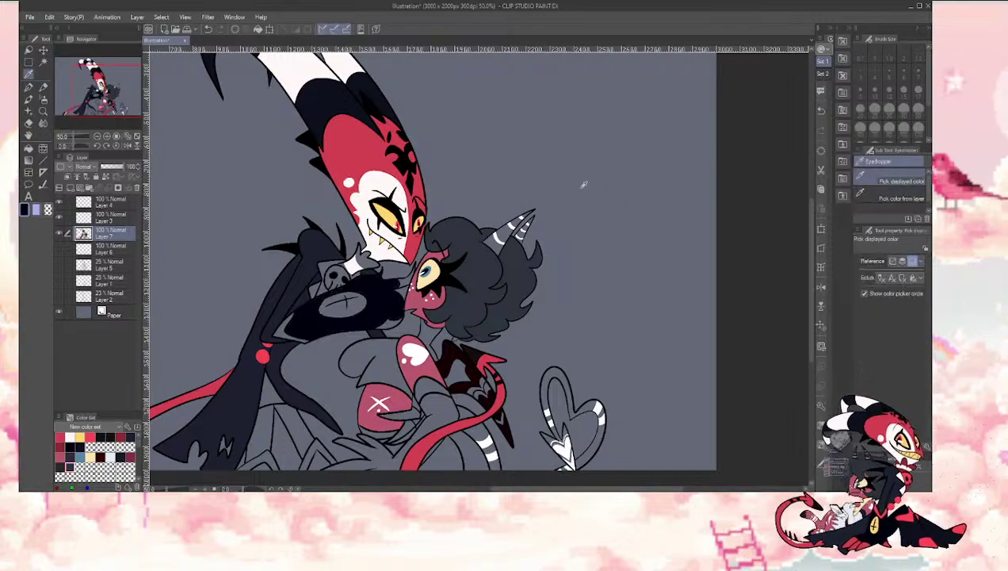
key(g)
click(337, 305)
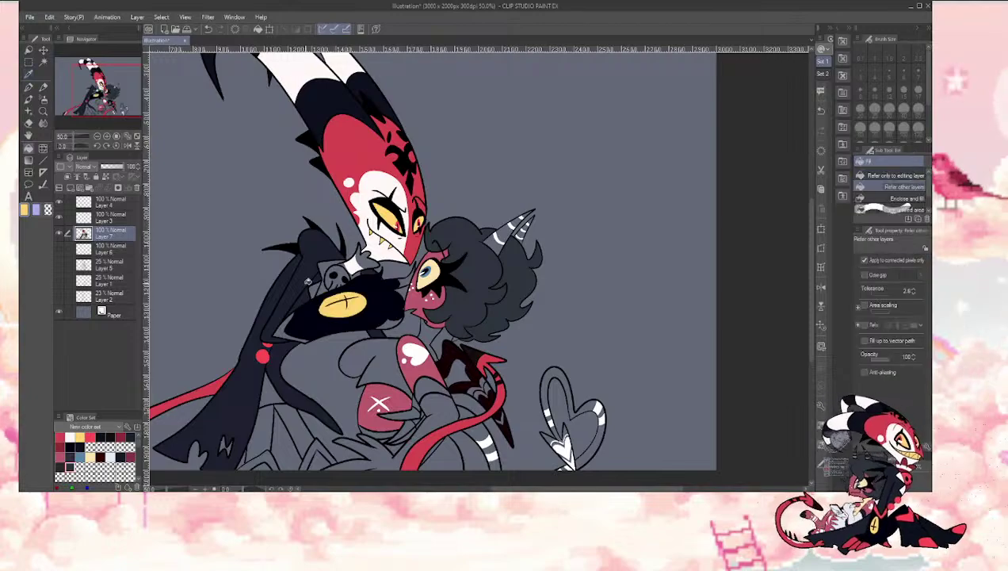
Step: Sample the face's red and add small stitch marks around the yellow oval with pen size 8
key(i)
click(395, 222)
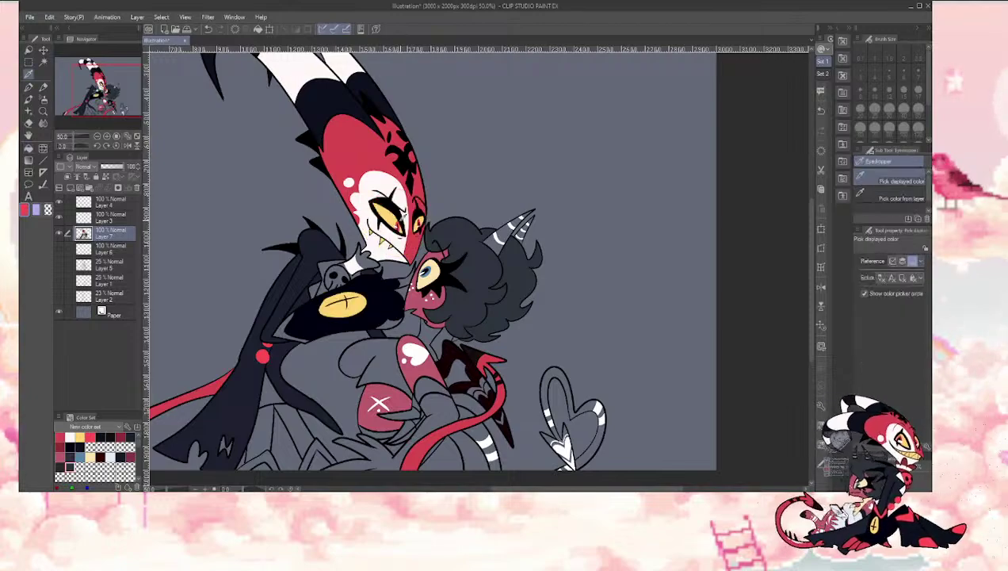
key(p)
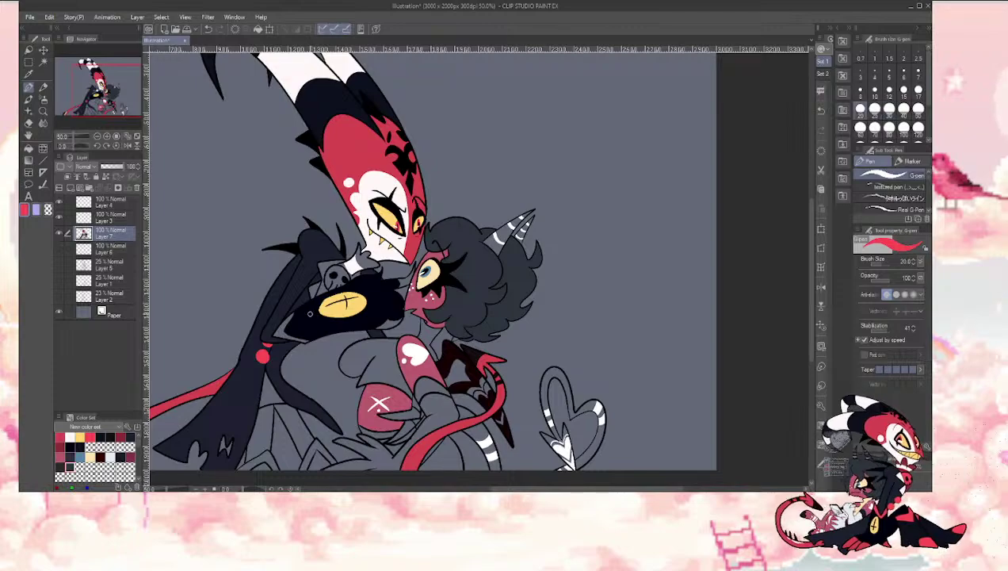
key(bracketleft)
key(bracketleft)
key(bracketleft)
key(bracketleft)
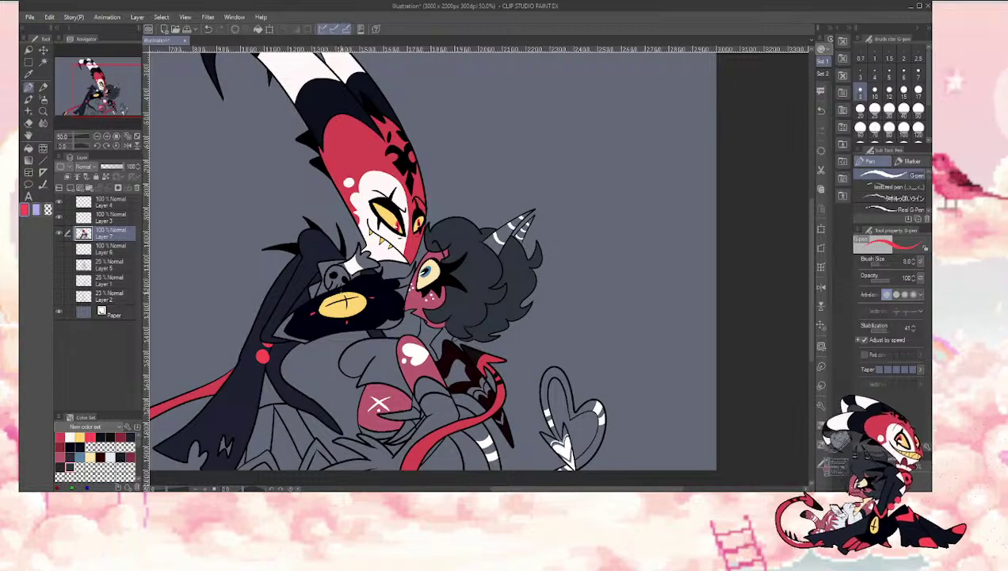
Step: Fill the skull ornament, the trim beside the black area and the pointed shapes at the canvas's lower edge with the same red
key(g)
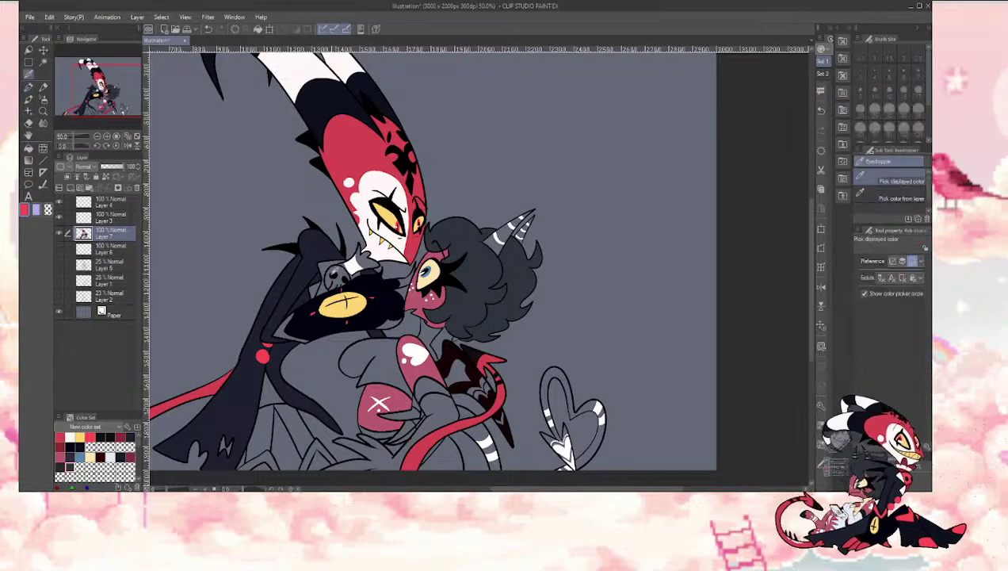
click(279, 325)
key(ctrl+z)
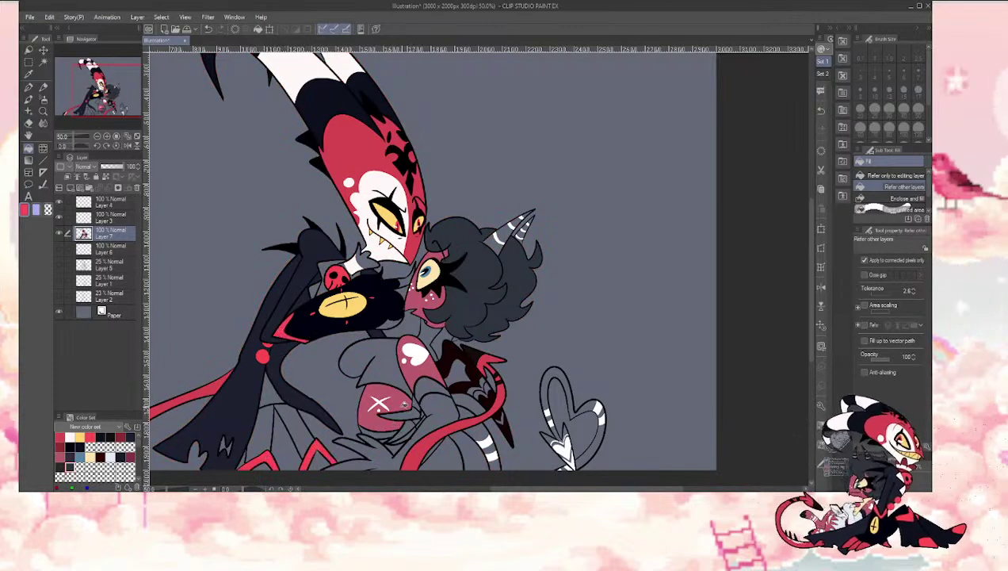
Step: Fill the heart-shaped tail, wing membranes and striped limb of the one-eyed character with sampled dark pink, and pick black for the pen
alt+click(409, 370)
click(472, 379)
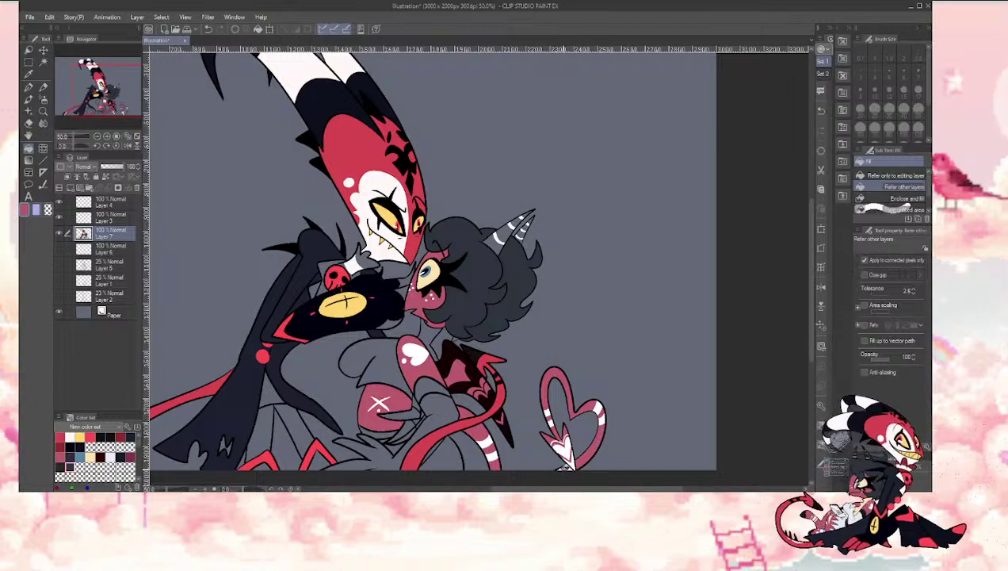
key(i)
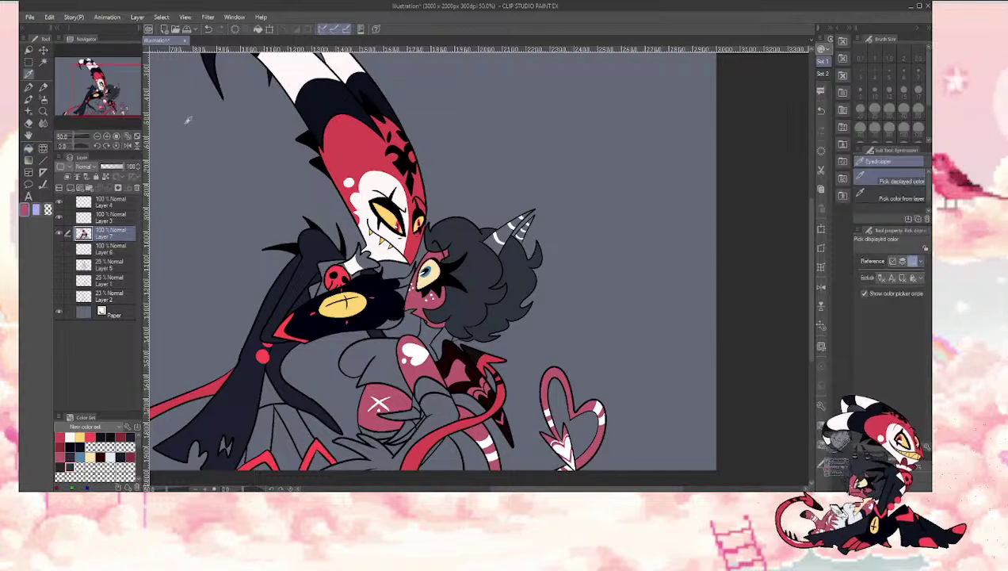
key(p)
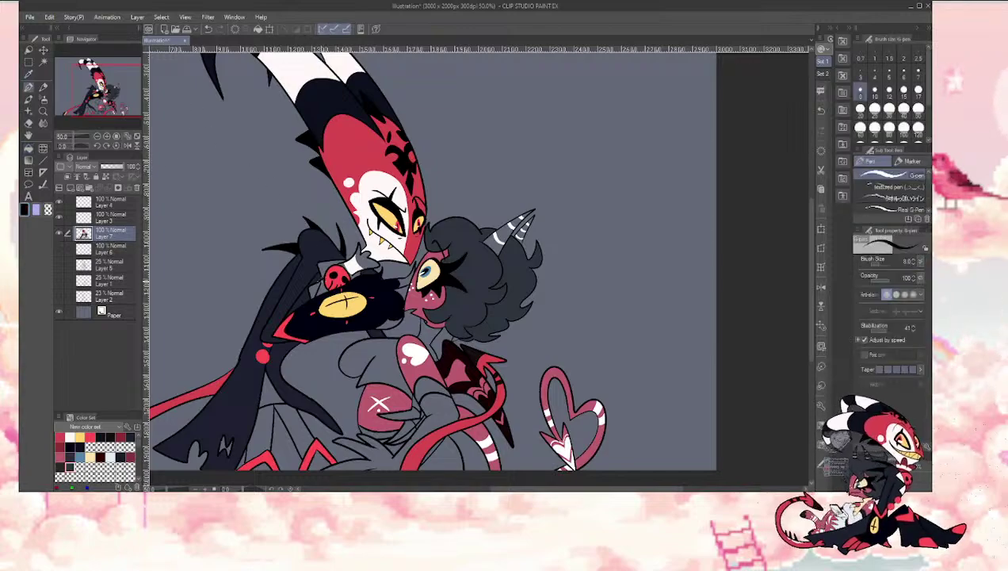
Step: Sample the white beside the skull ornament and fill the remaining sections around the skull with it
key(i)
click(349, 264)
key(g)
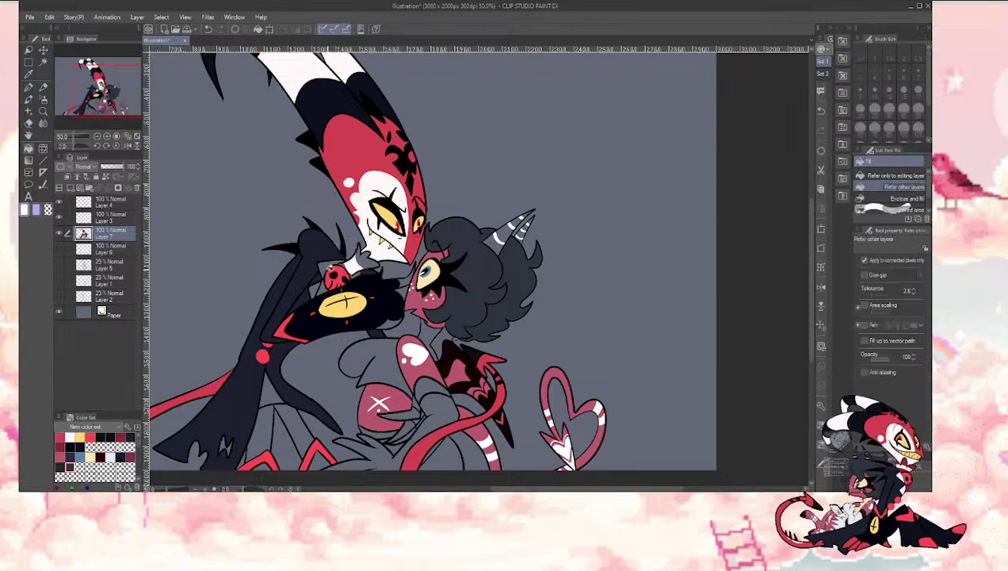
click(321, 267)
click(311, 291)
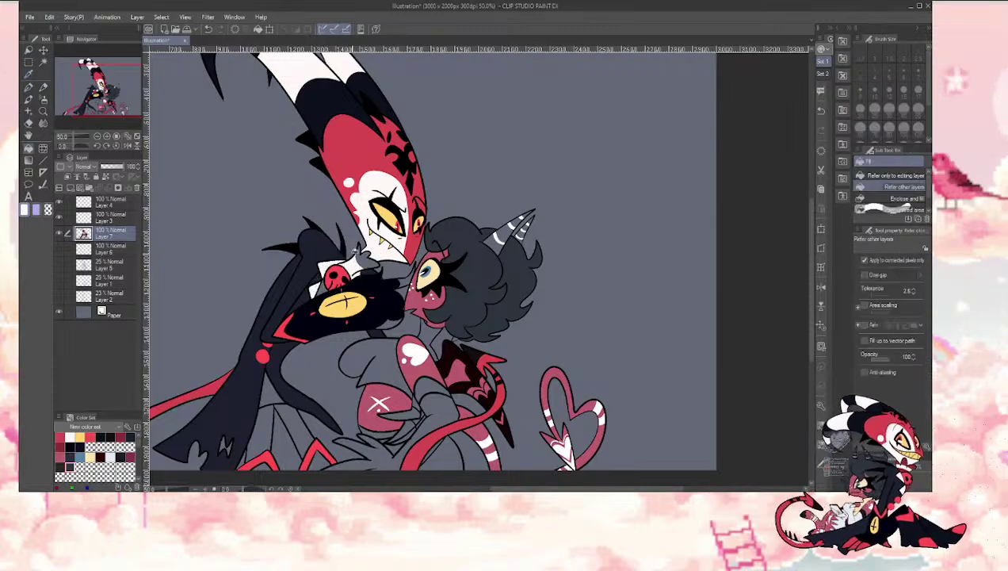
Step: Select and deselect the wrist area beside the skull ornament, and fill the wrist with white
key(w)
click(356, 274)
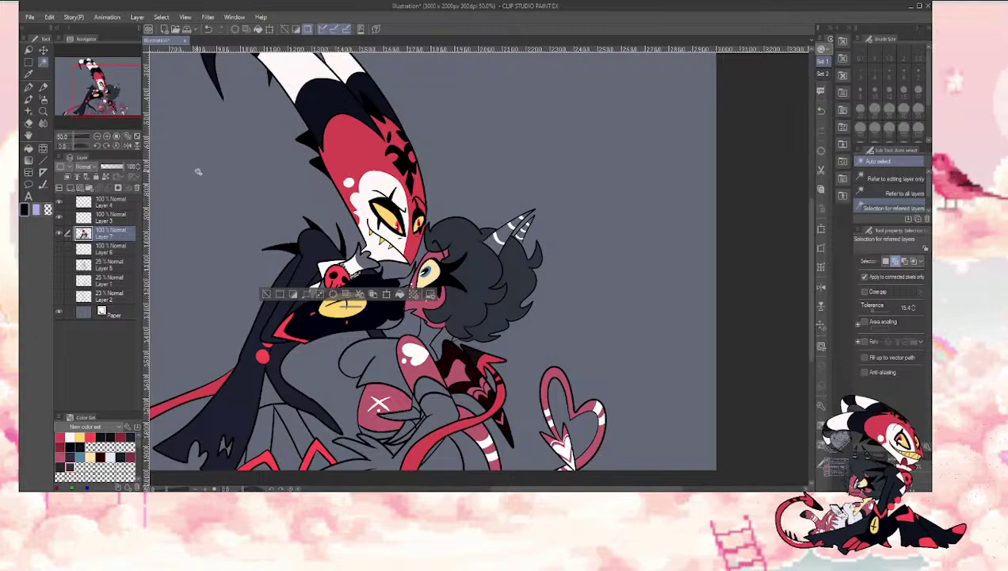
key(p)
key(i)
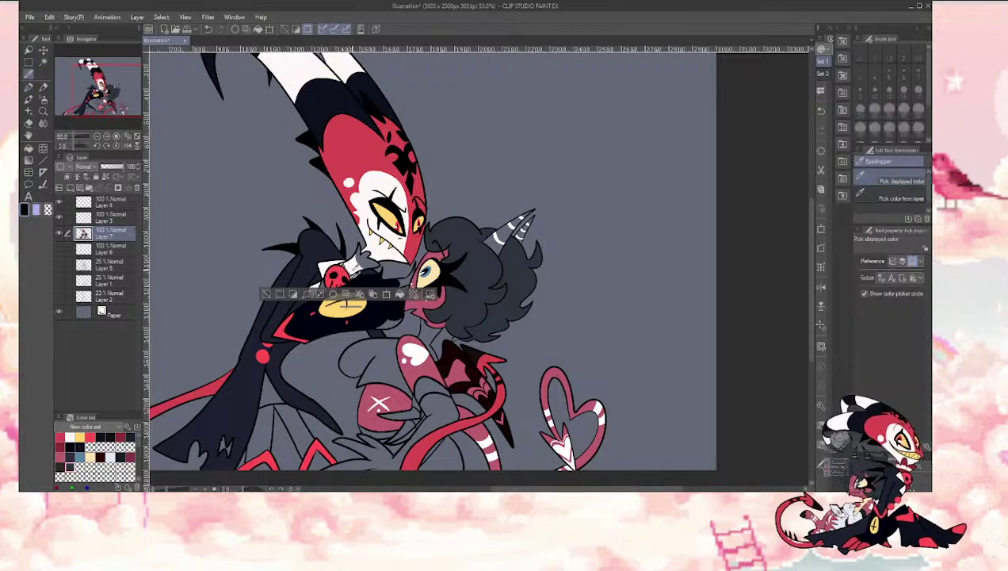
key(g)
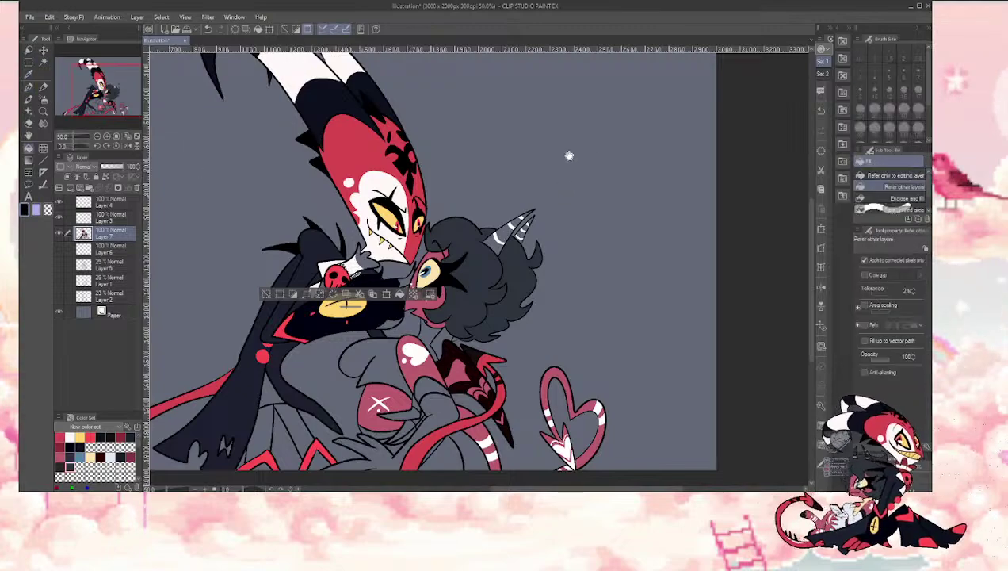
key(i)
click(591, 183)
key(g)
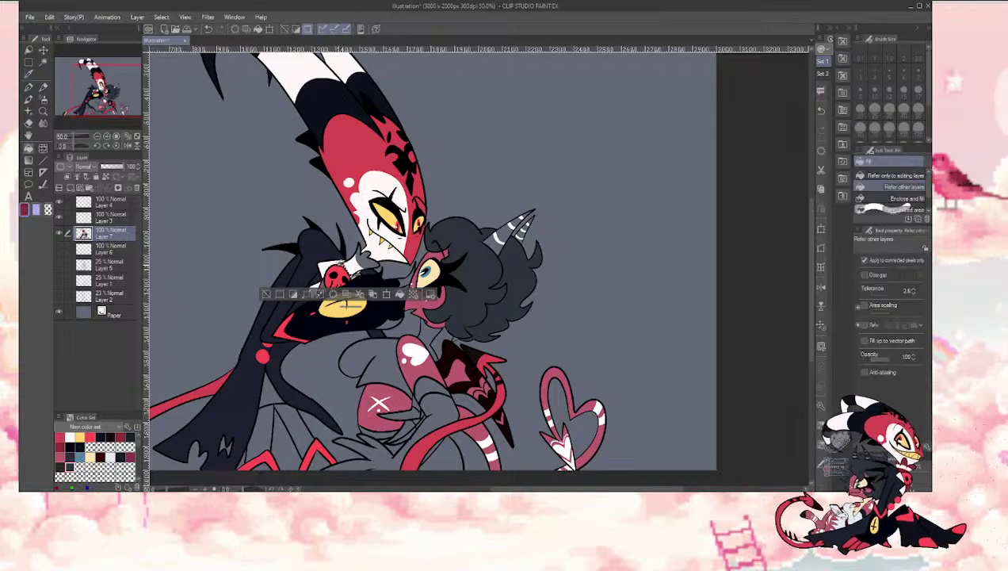
key(ctrl+d)
key(x)
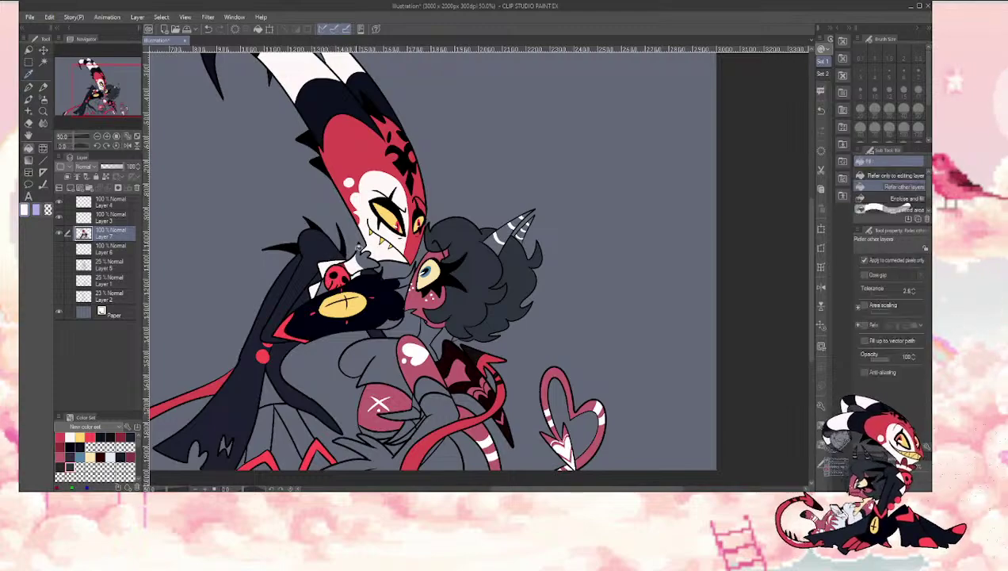
Step: Sample the face's red and fill the trim sections at the end of the black area beside the one-eyed character's face
key(ctrl+minus)
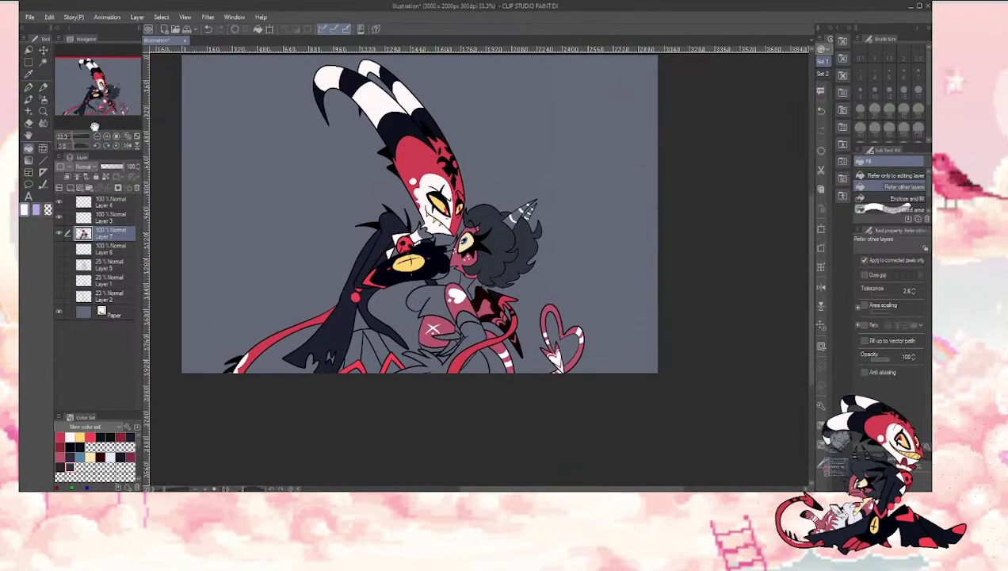
key(ctrl+plus)
key(i)
click(380, 220)
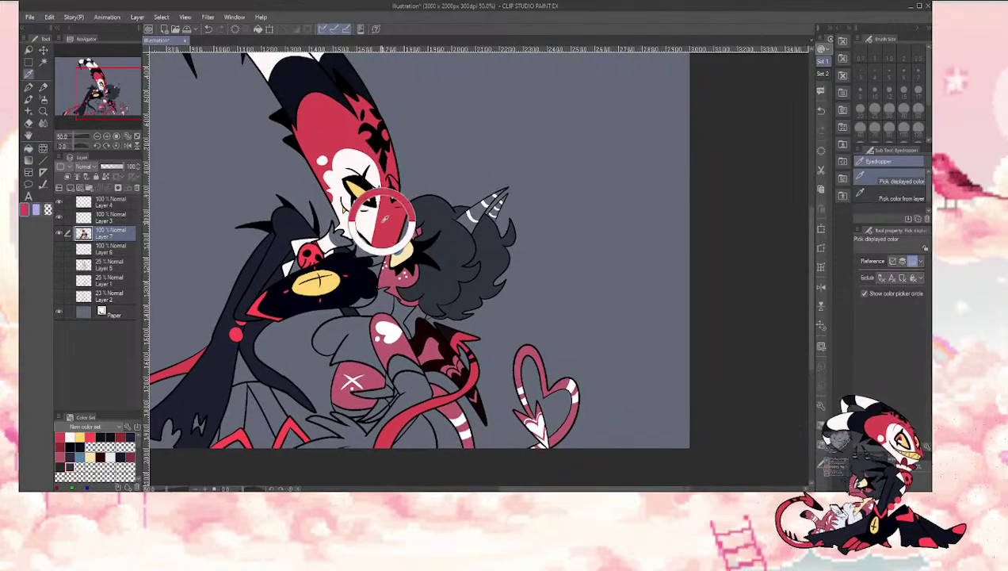
key(g)
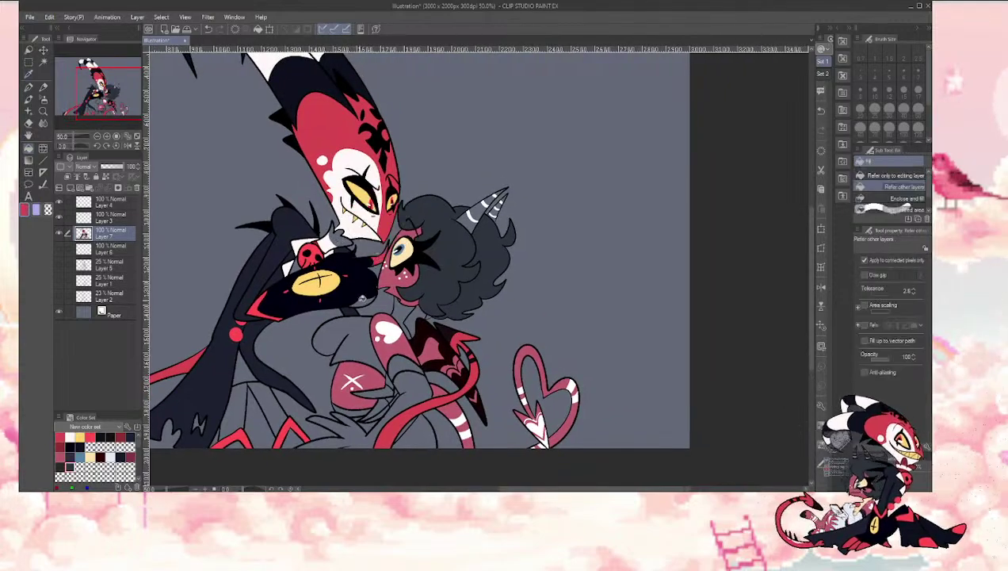
Step: Sample a darker red and fill the hand under the striped-horned character's chin and the cloak lining below the red round button
key(i)
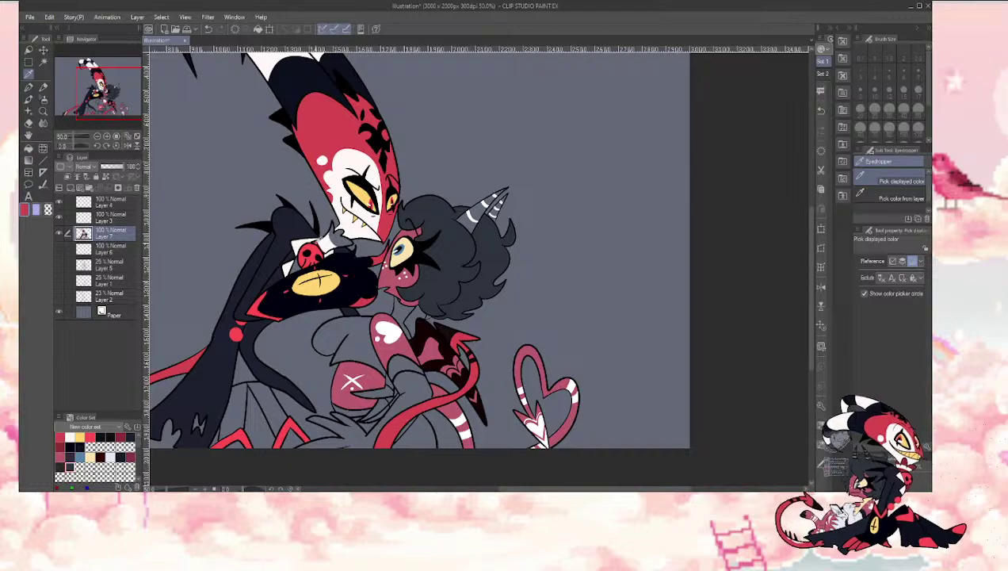
click(315, 241)
key(g)
click(337, 235)
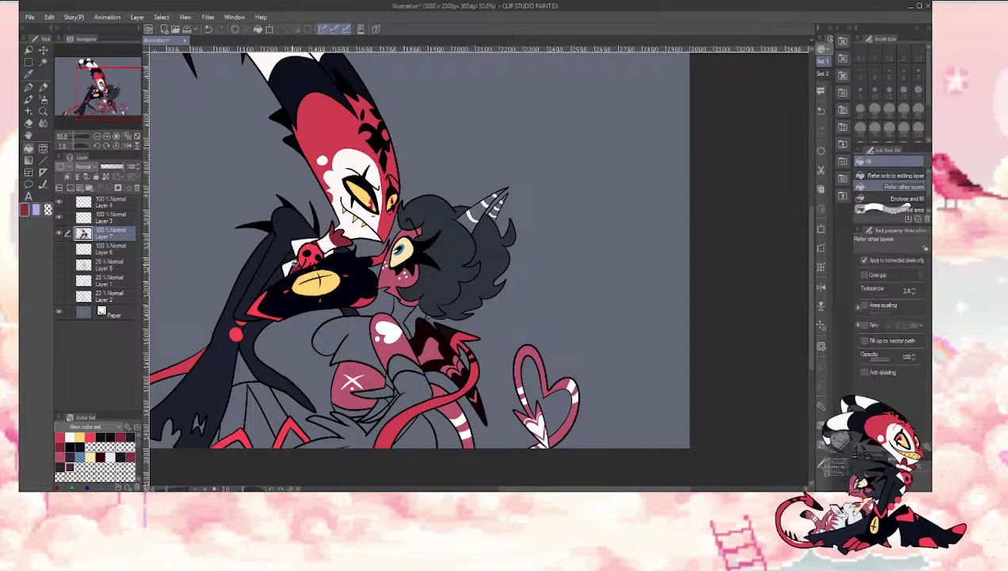
key(i)
key(g)
key(i)
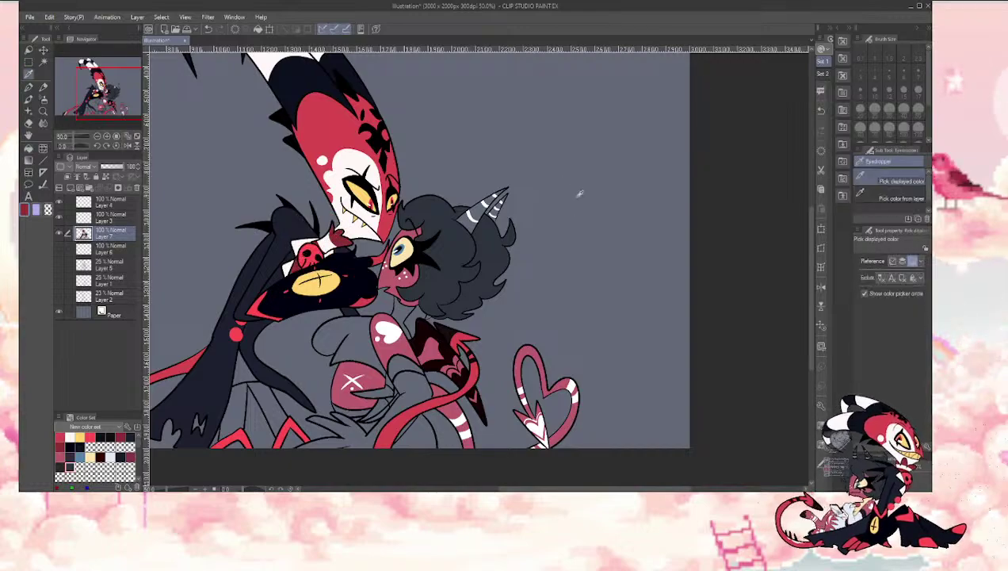
key(g)
drag(96, 97, 86, 102)
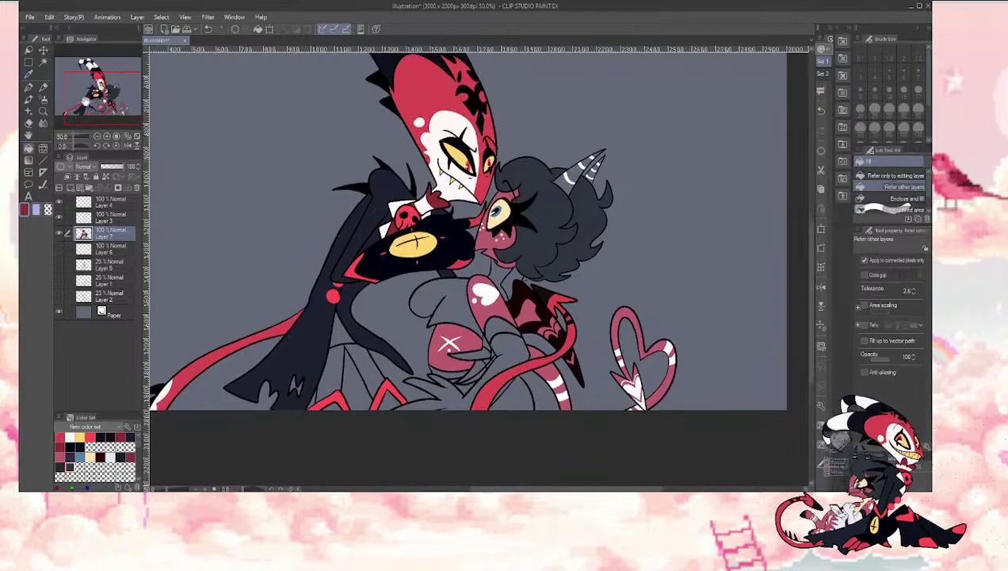
click(339, 327)
Step: Sample black and fill the long strips below the cloak lining down to the pointed red shapes
key(i)
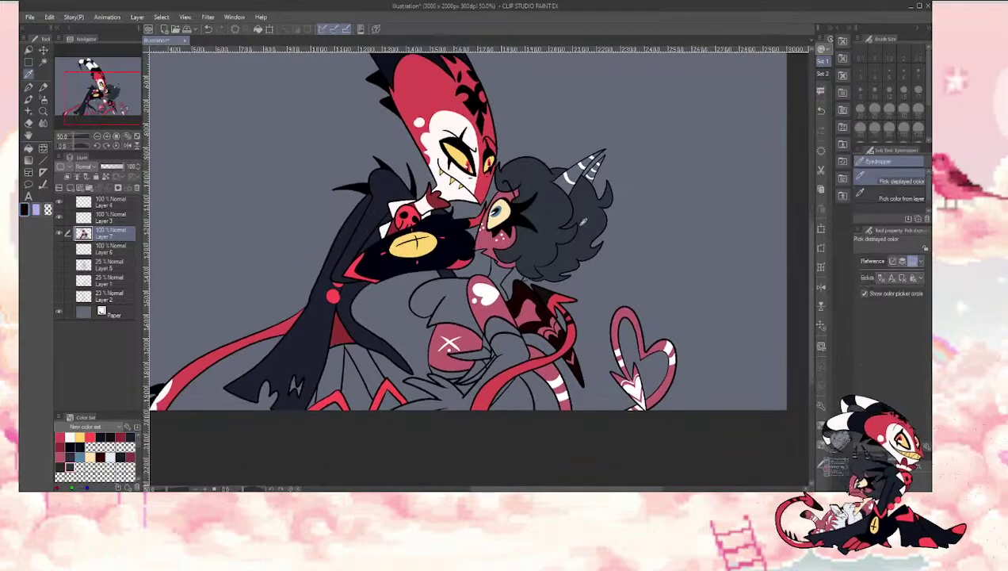
click(581, 220)
key(g)
click(331, 361)
click(367, 349)
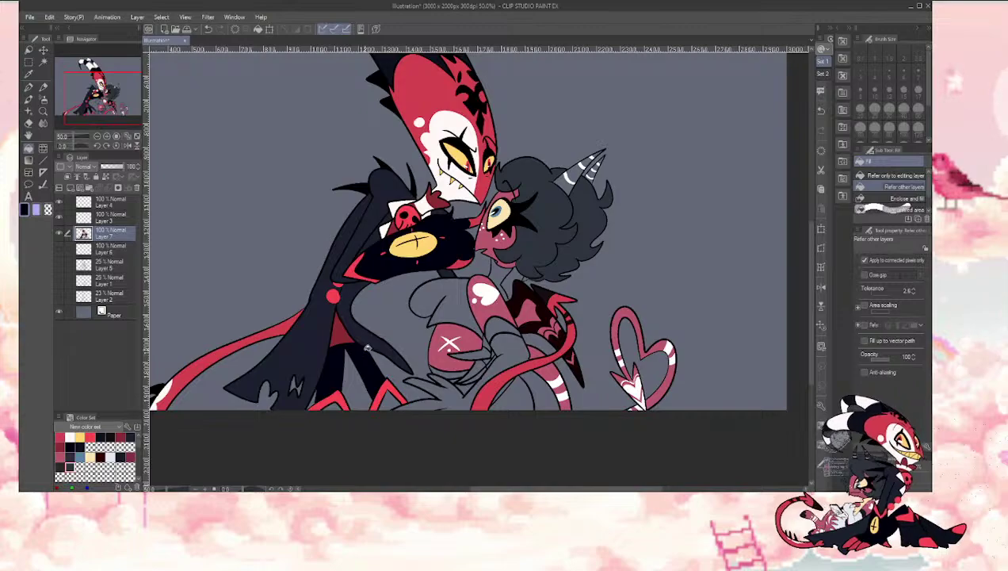
Step: Sample the lining's dark red and fill the remaining gaps between the black strips
key(p)
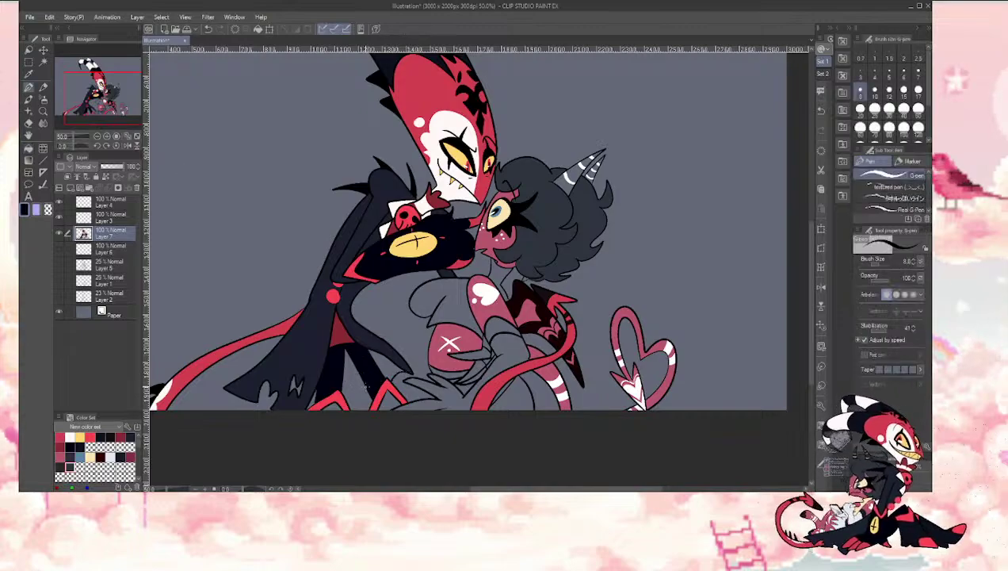
key(i)
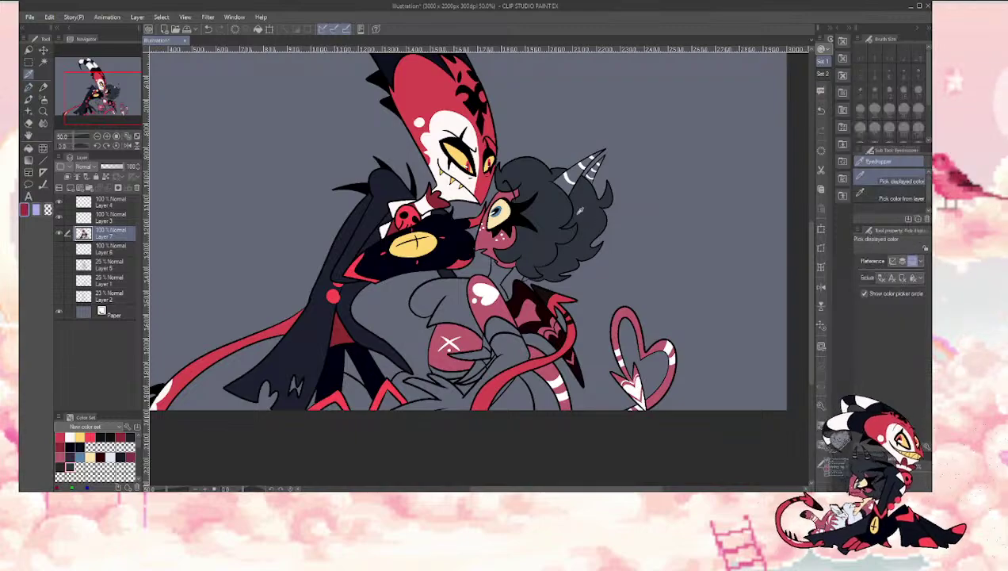
key(g)
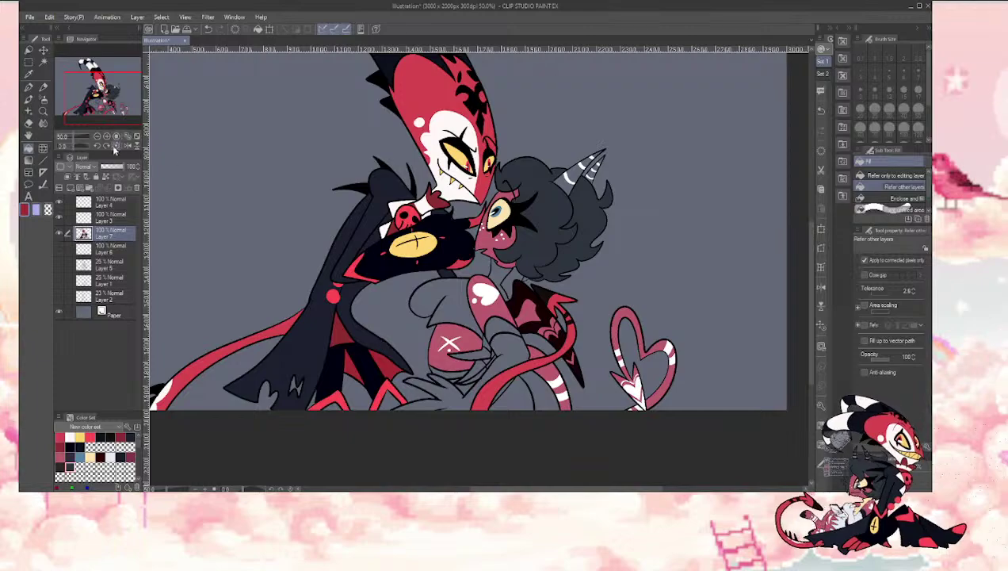
Step: Sample black again as the drawing color
key(ctrl+minus)
drag(582, 197, 576, 203)
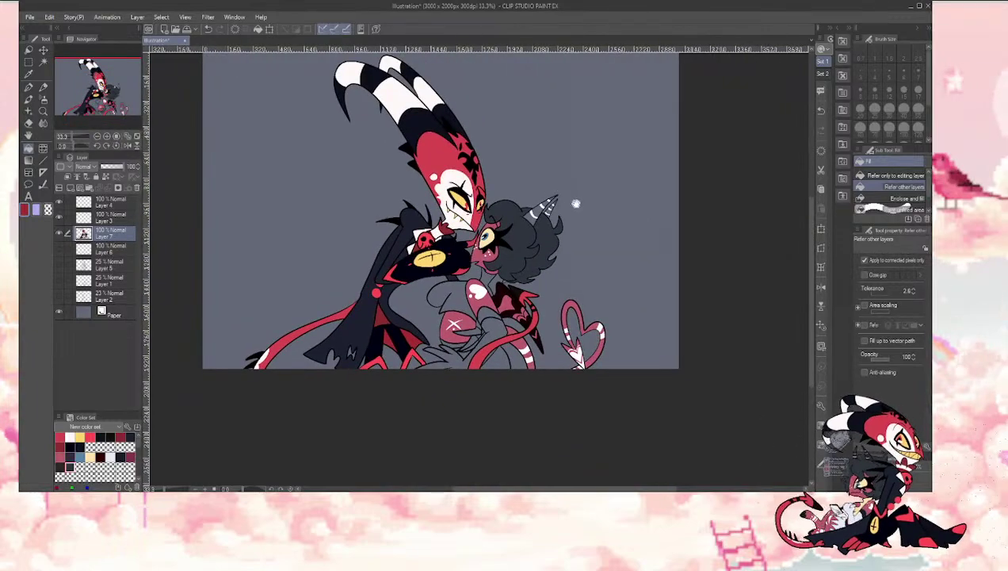
key(i)
click(579, 217)
key(g)
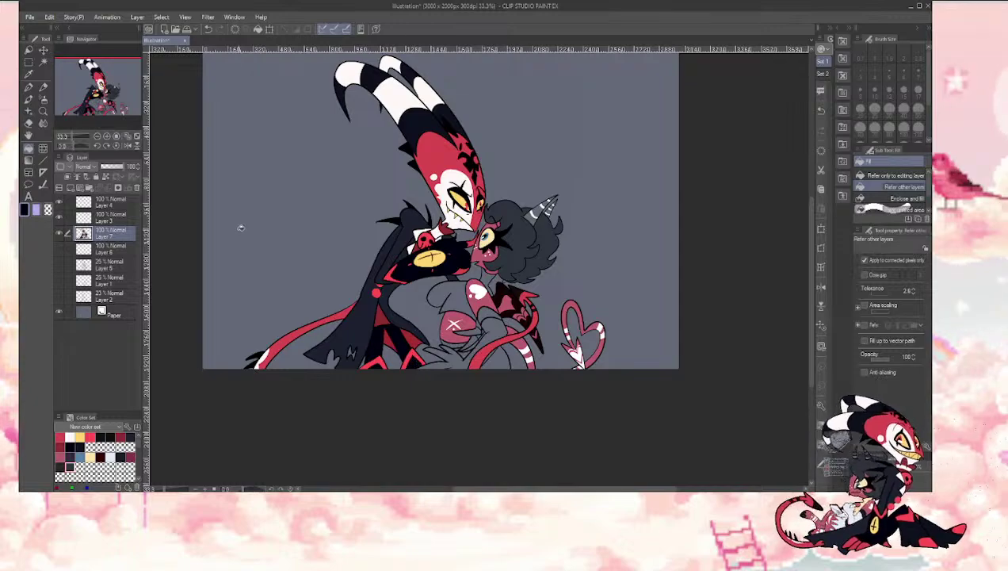
key(w)
click(403, 324)
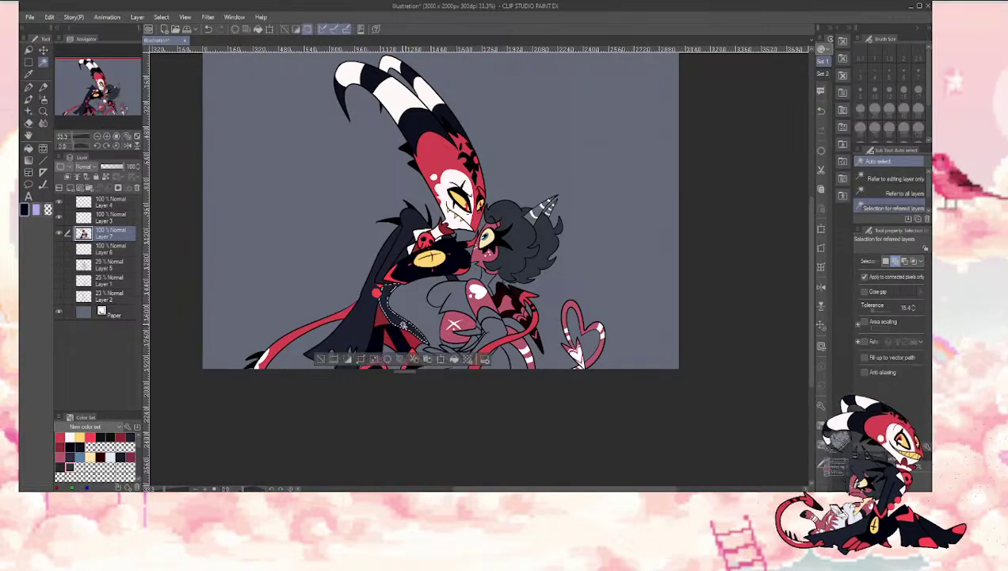
click(387, 358)
click(411, 339)
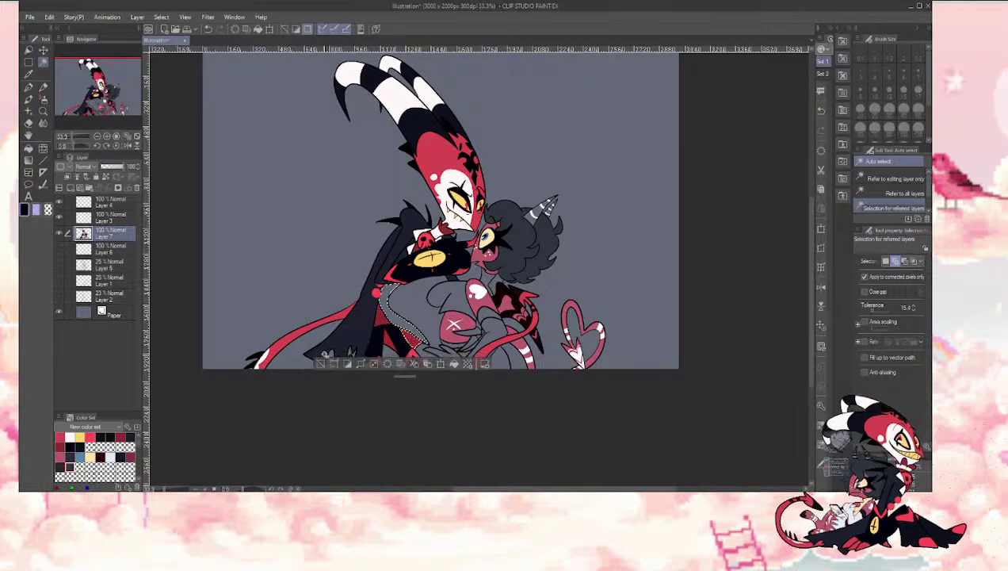
key(ctrl+d)
Step: Set the eraser to size 40 and erase the curved line of the cloak's inner edge
key(e)
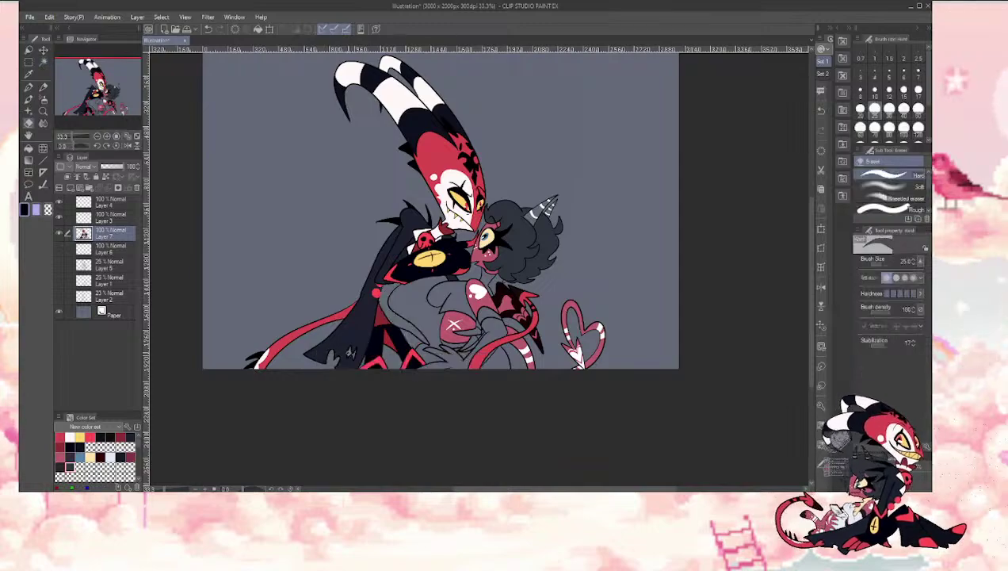
key(bracketright)
key(bracketright)
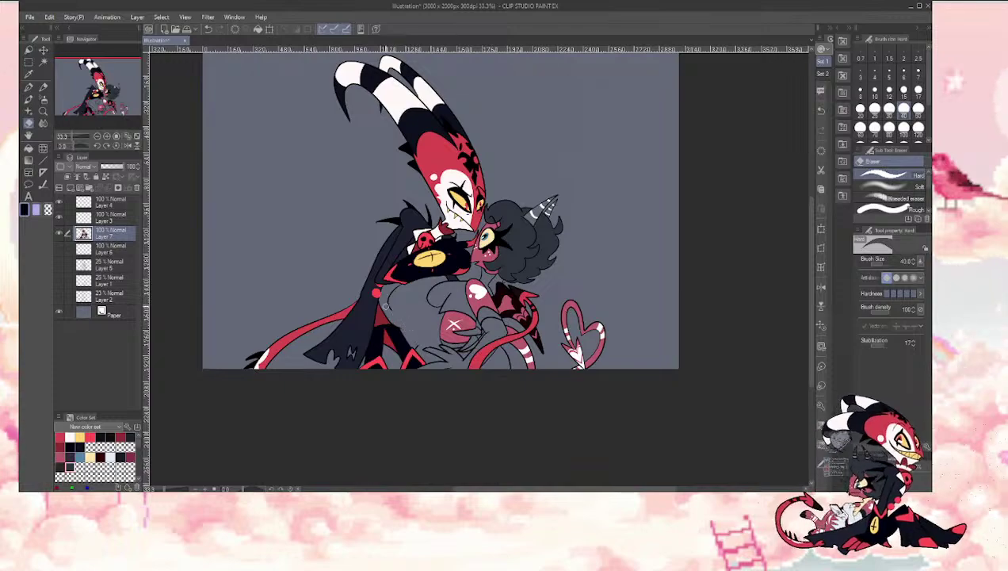
key(p)
key(bracketright)
key(bracketright)
key(bracketright)
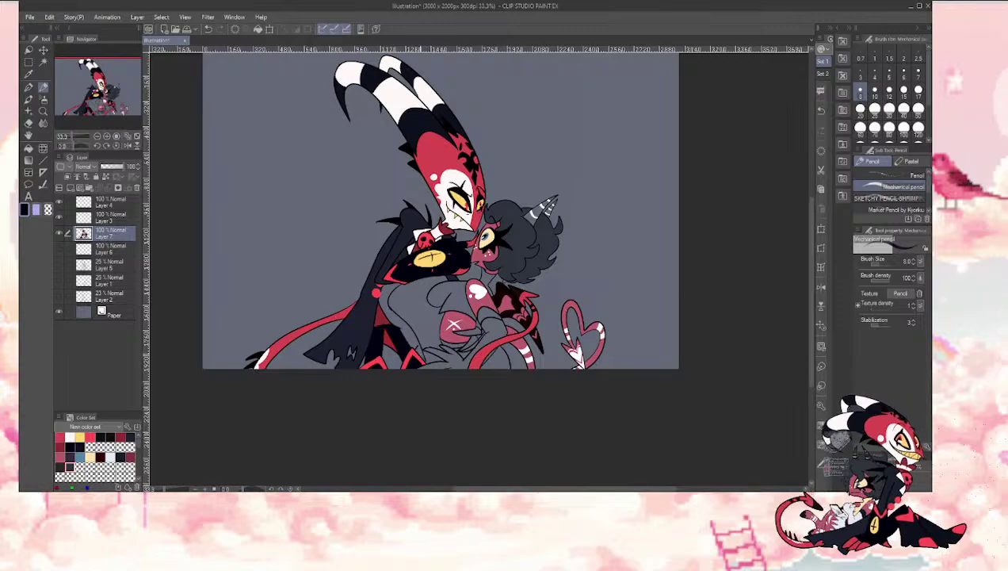
key(g)
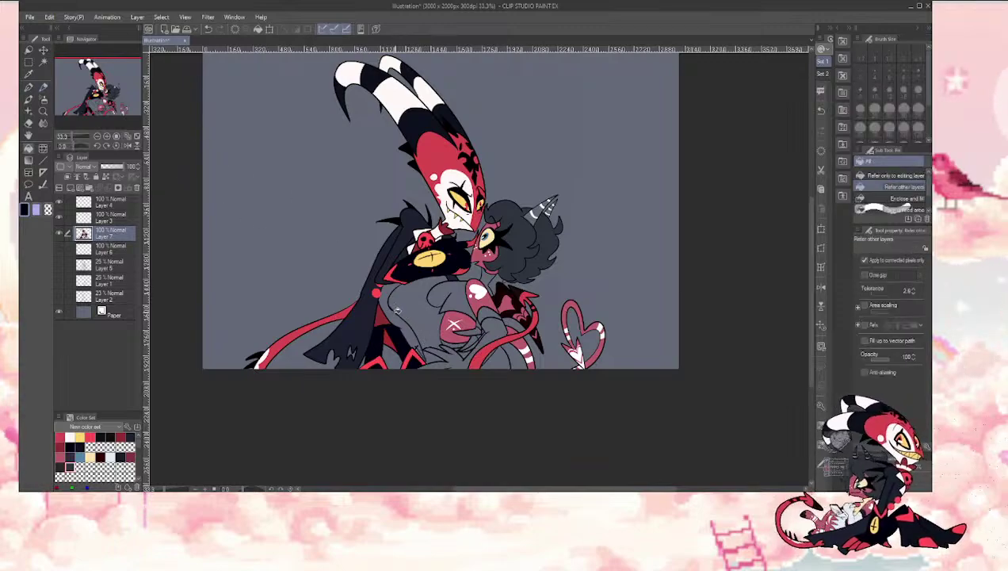
Step: Try redrawing the cloak's inner edge with the G-pen at size 15
key(p)
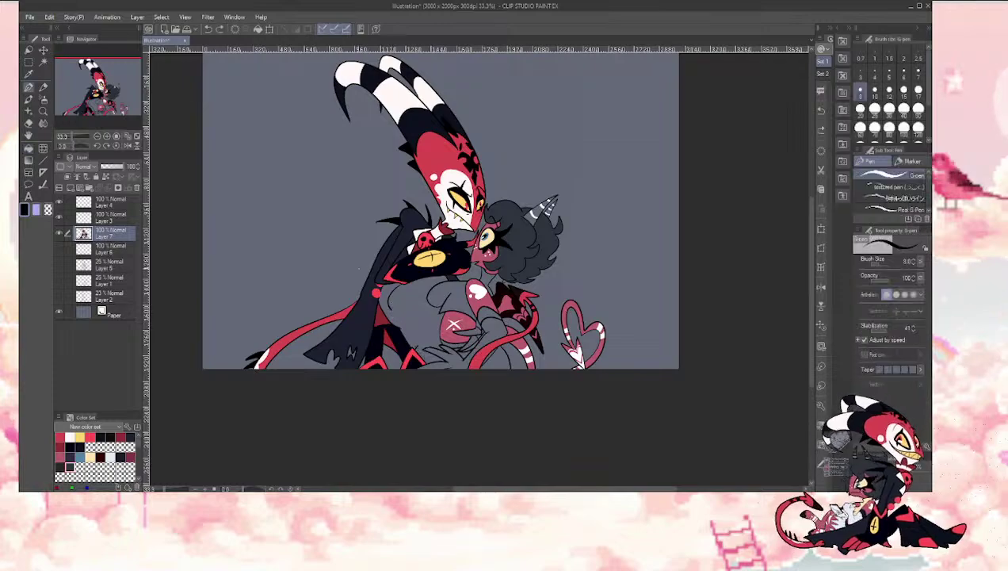
key(])
key(])
key(])
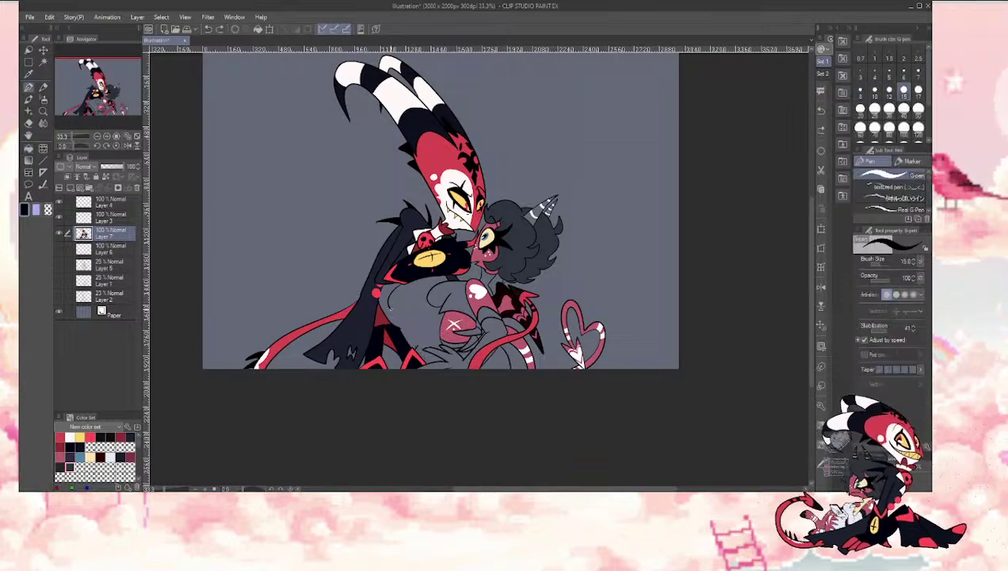
drag(418, 333, 423, 339)
key(ctrl+z)
Step: Select the open area inside the cloak, redraw its inner edge with the G-pen at size 10, and deselect
key(w)
click(418, 329)
key(p)
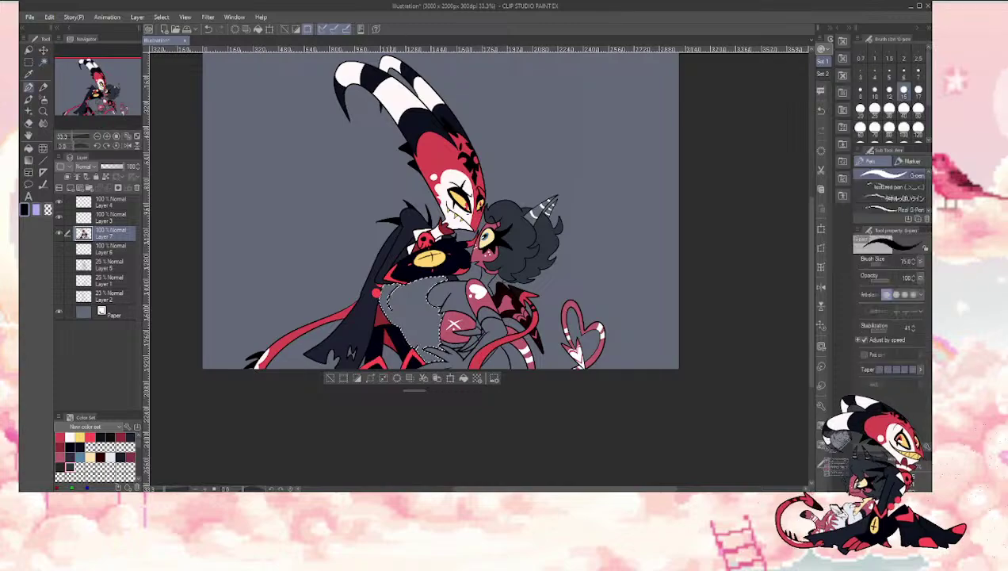
key(bracketleft)
key(bracketleft)
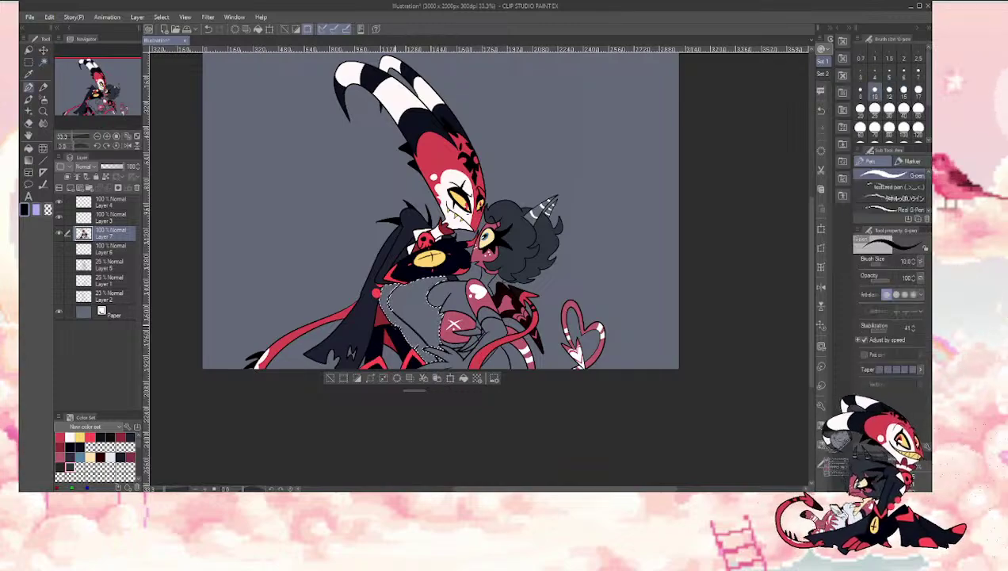
click(329, 378)
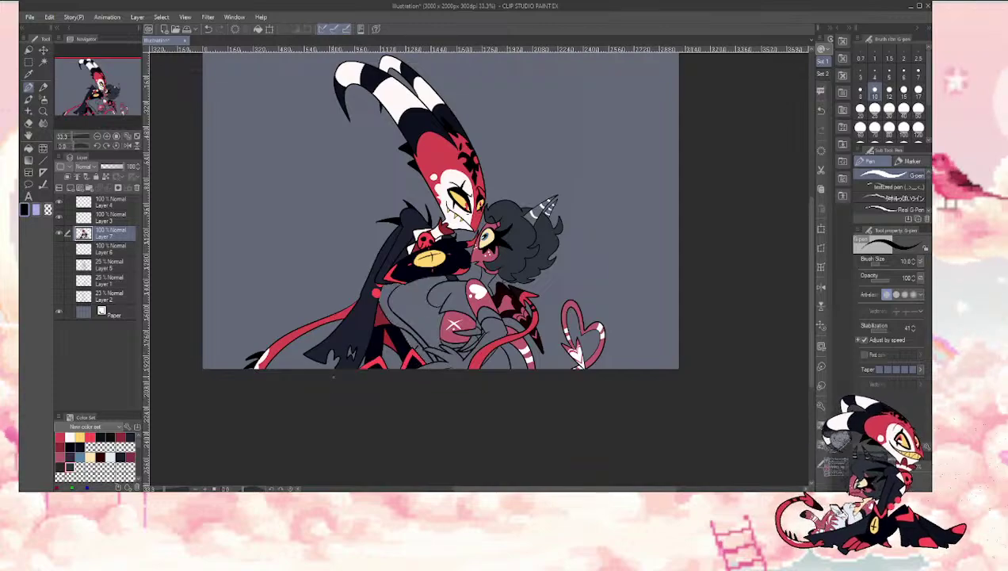
Step: Touch up the lower end of the redrawn cloak edge and check with a selection that the narrow strip is enclosed
key(e)
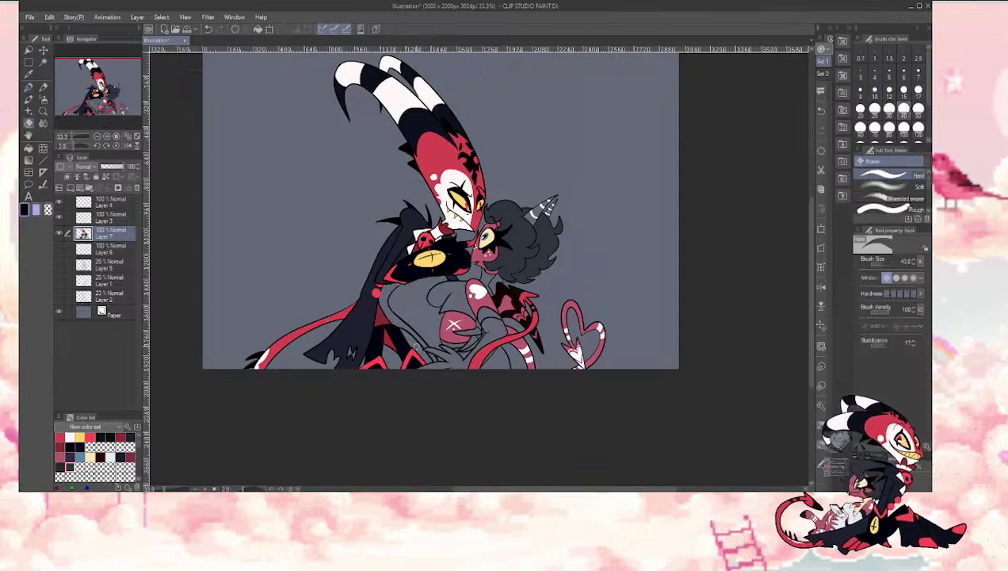
key(p)
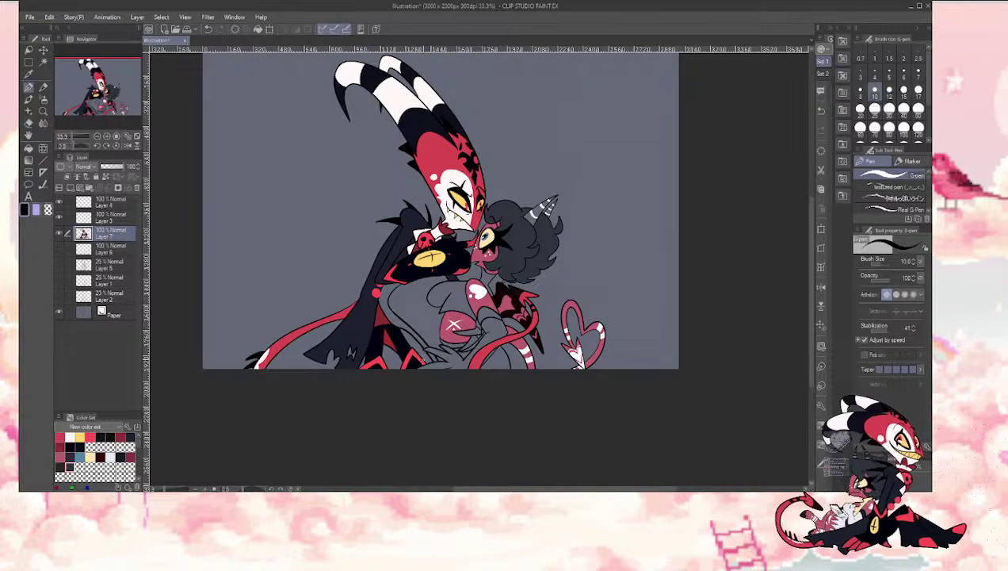
key(w)
click(416, 347)
key(p)
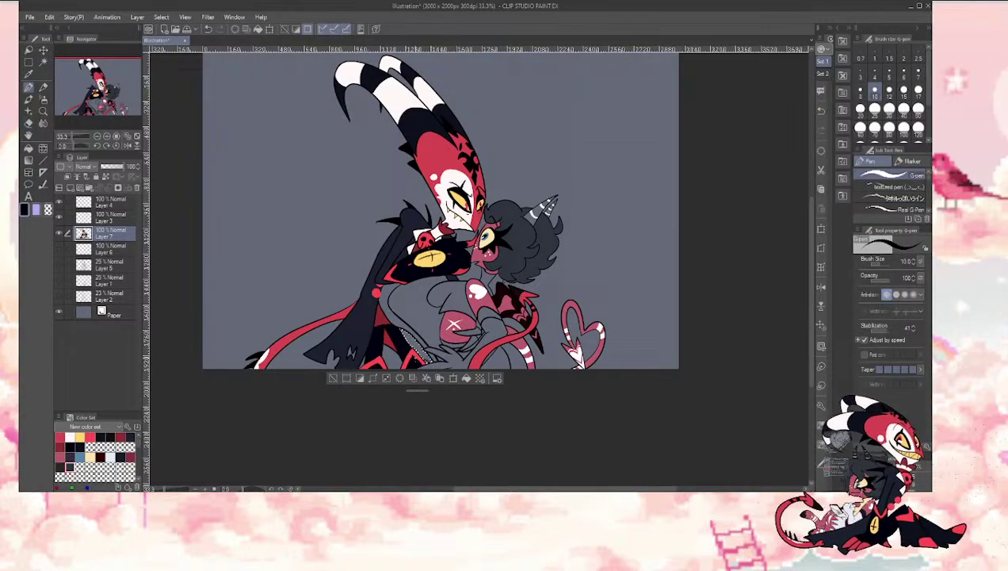
click(333, 378)
Step: Fill the narrow strip beside the black leg shape with the lining's dark red and the cloak's inner flap with its dark navy
key(i)
click(386, 338)
key(g)
click(412, 338)
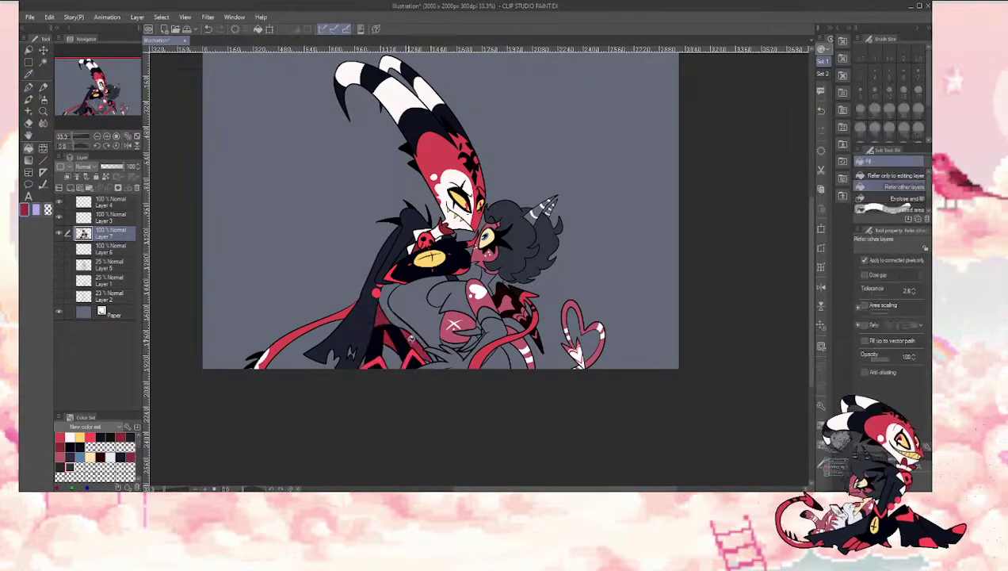
alt+click(357, 310)
click(390, 325)
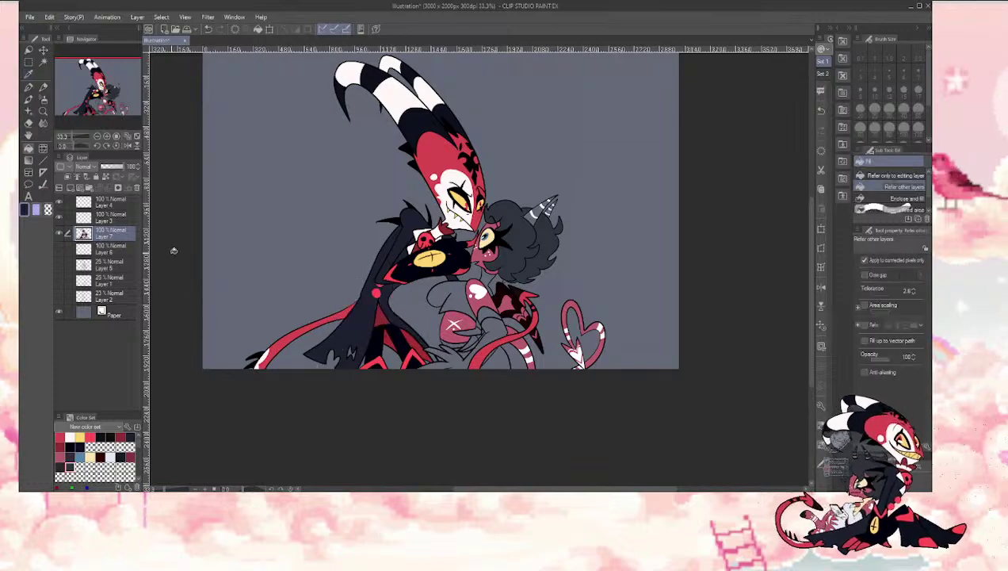
Step: Fill the smaller character's chest and neck with pale yellow from the color set
drag(88, 91, 92, 83)
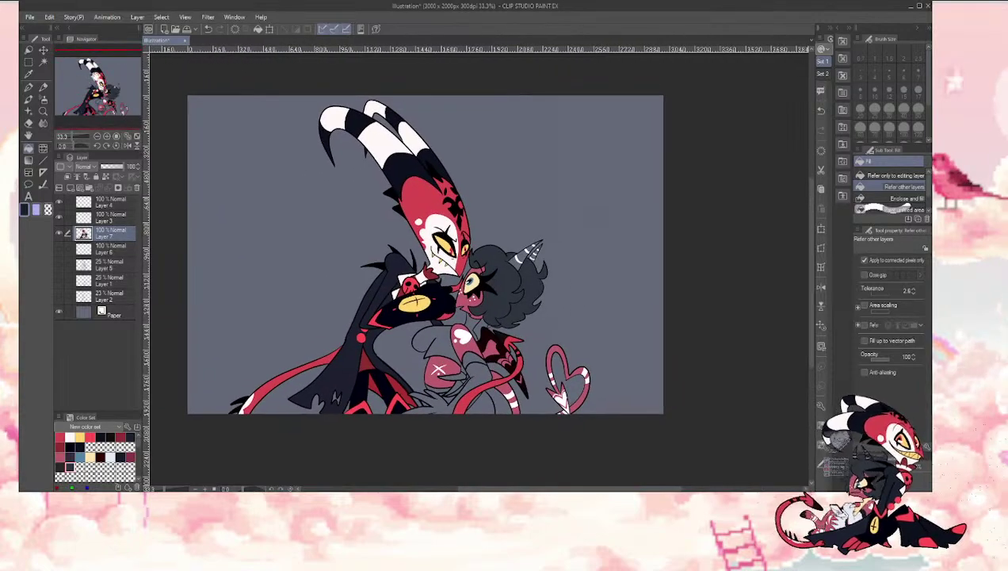
click(89, 448)
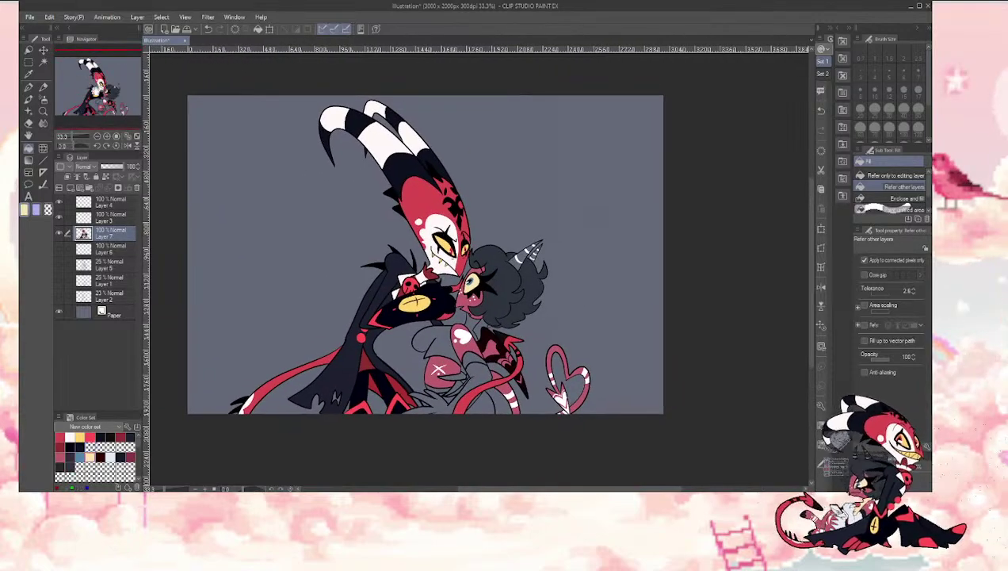
scroll(372, 330, right, 2)
click(371, 330)
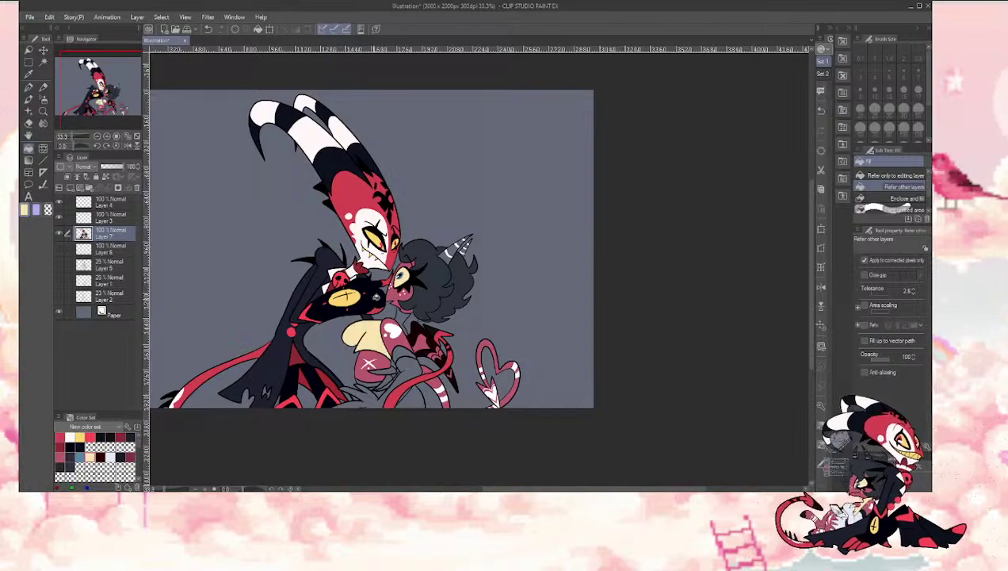
click(400, 319)
click(392, 344)
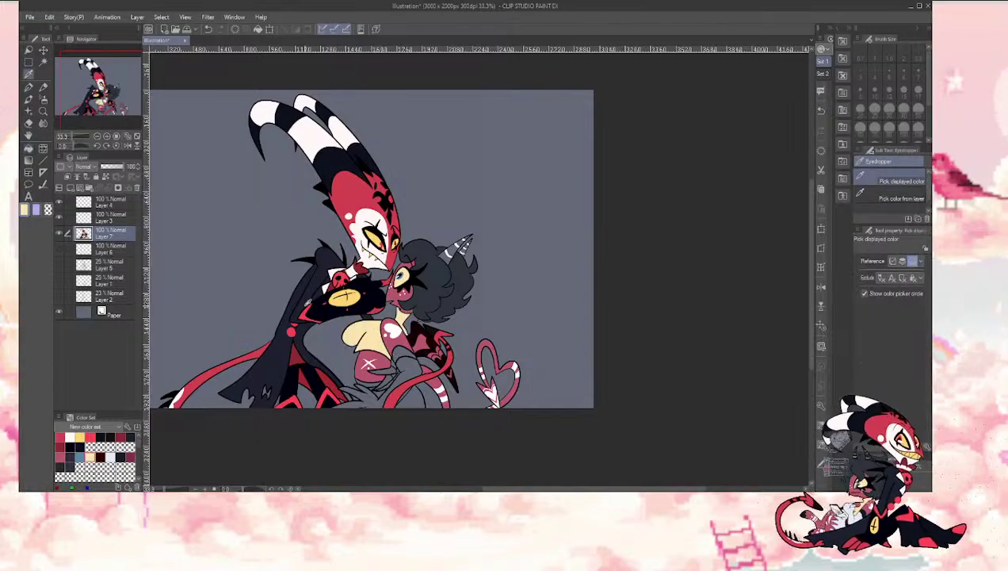
Step: Fill the smaller character's lower sleeve and fluffy lower garment with pale bluish white from the color set
alt+click(302, 302)
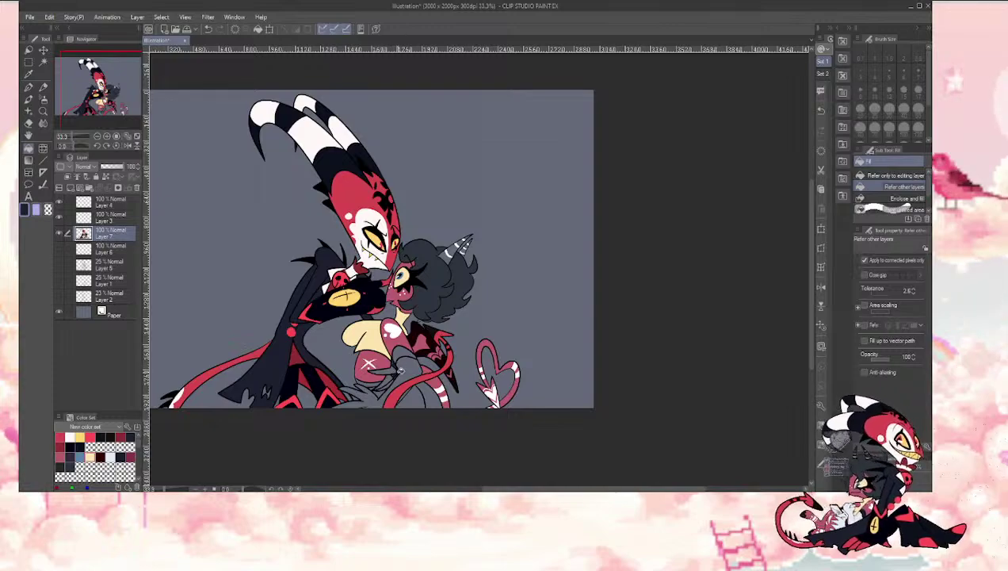
key(i)
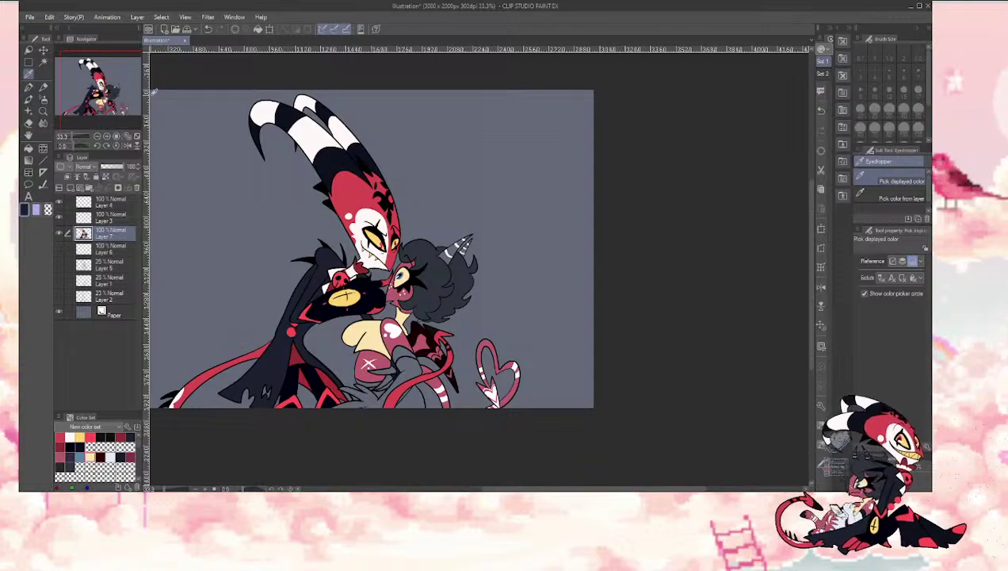
click(164, 140)
drag(92, 82, 94, 80)
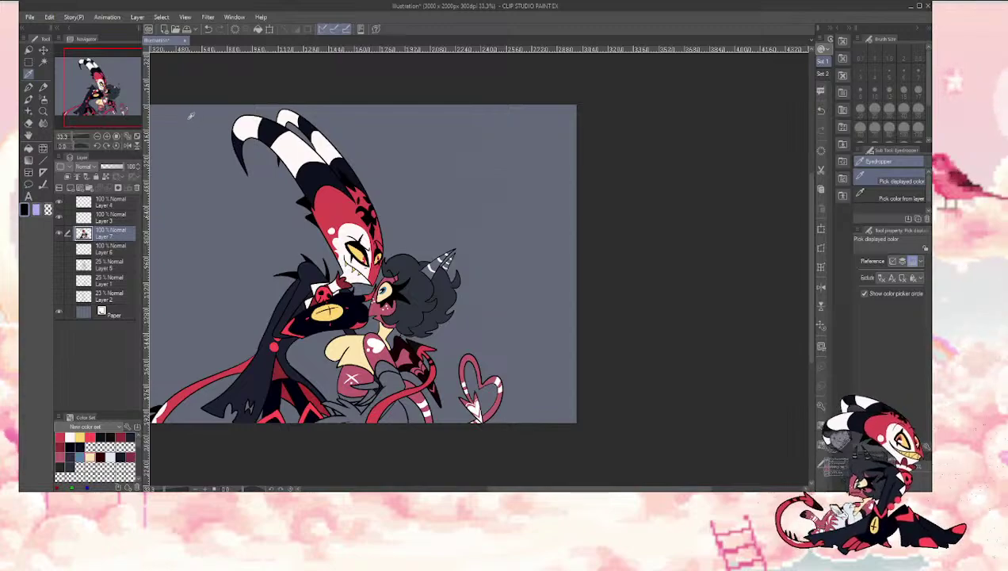
click(110, 452)
key(g)
click(391, 379)
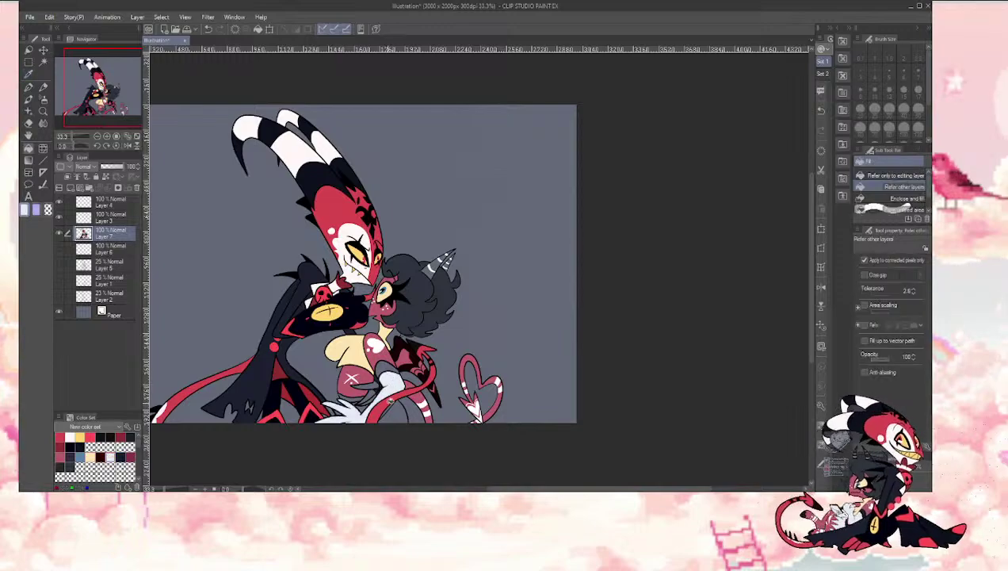
click(391, 410)
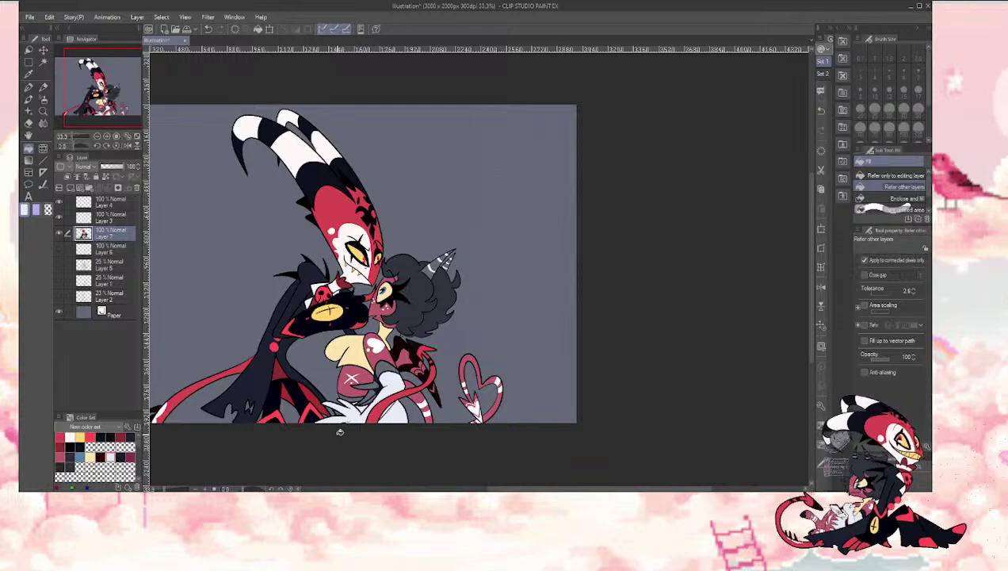
Step: Fill the unfilled bands on the smaller character's horns with a dark tone
key(i)
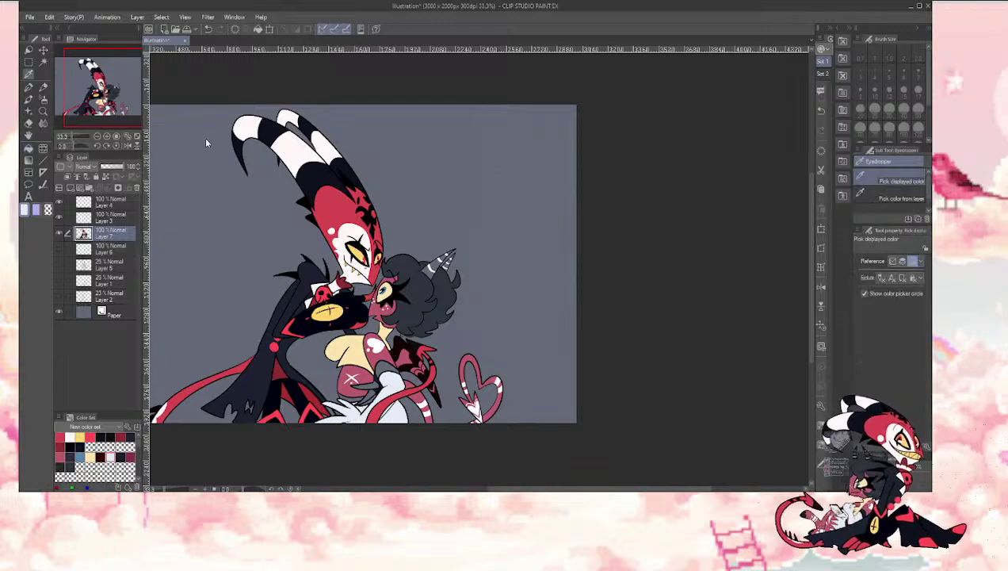
click(60, 466)
key(g)
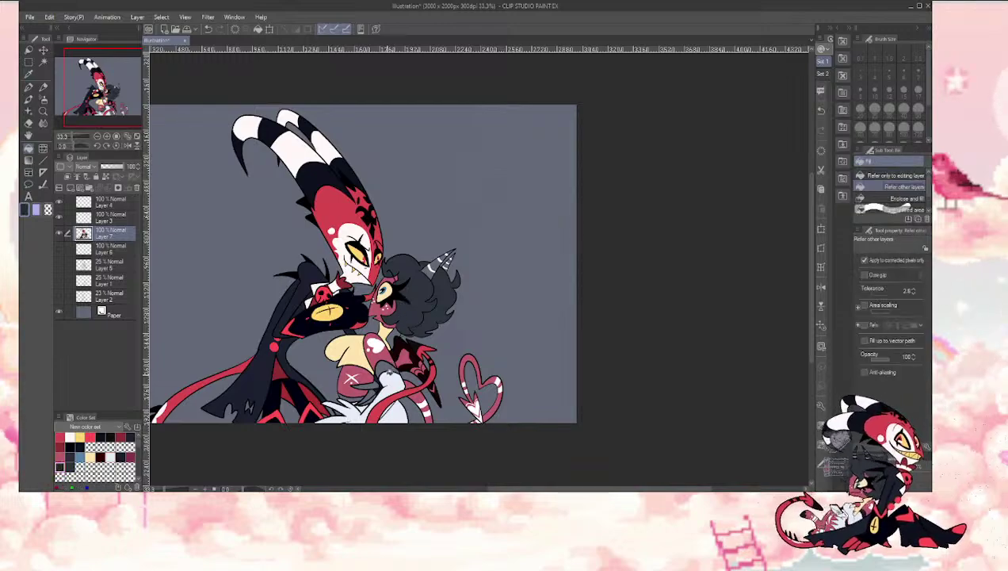
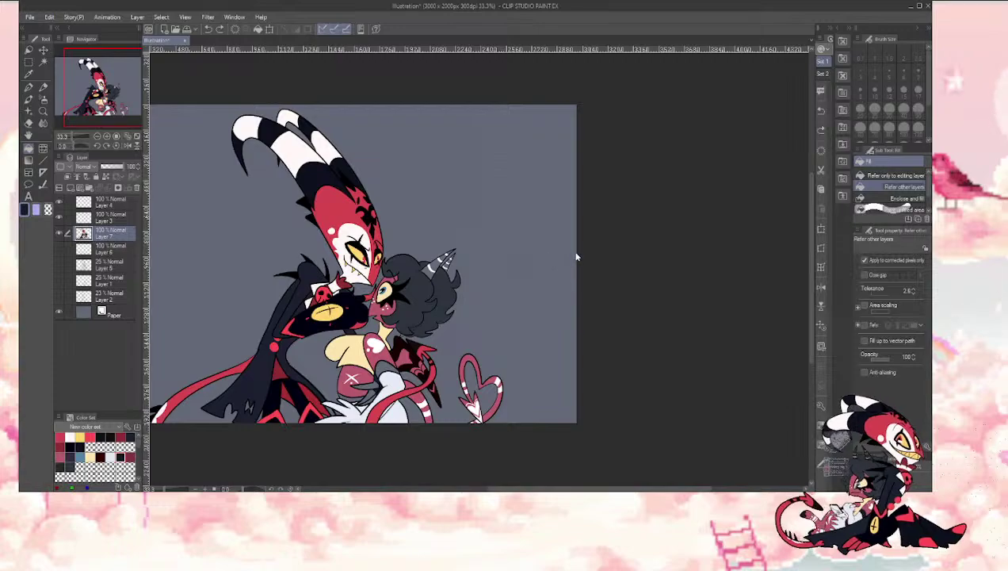
key(i)
key(g)
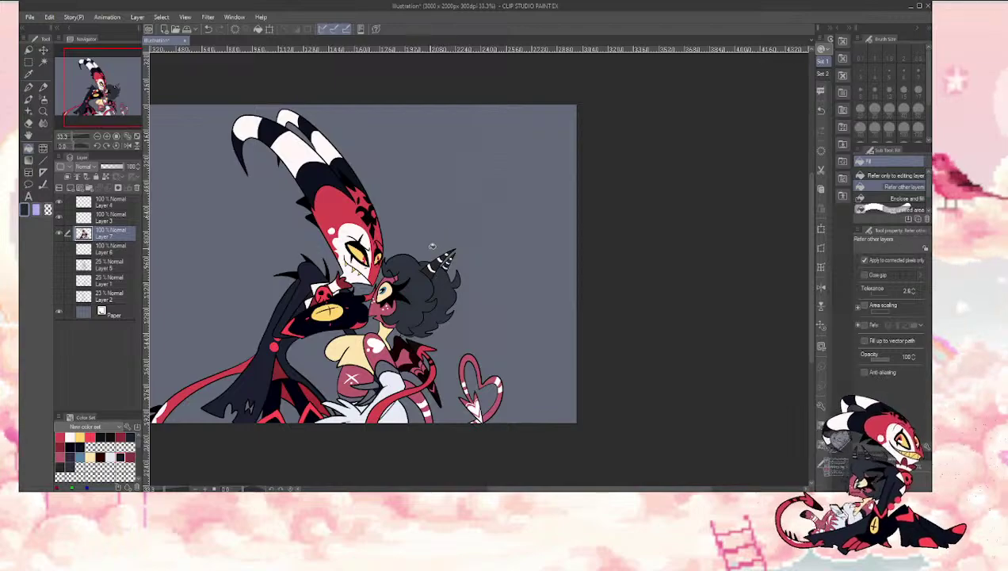
Step: Fill the clawed hand in front of the scarred pink area with the red sampled from the taller character's head
alt+click(349, 365)
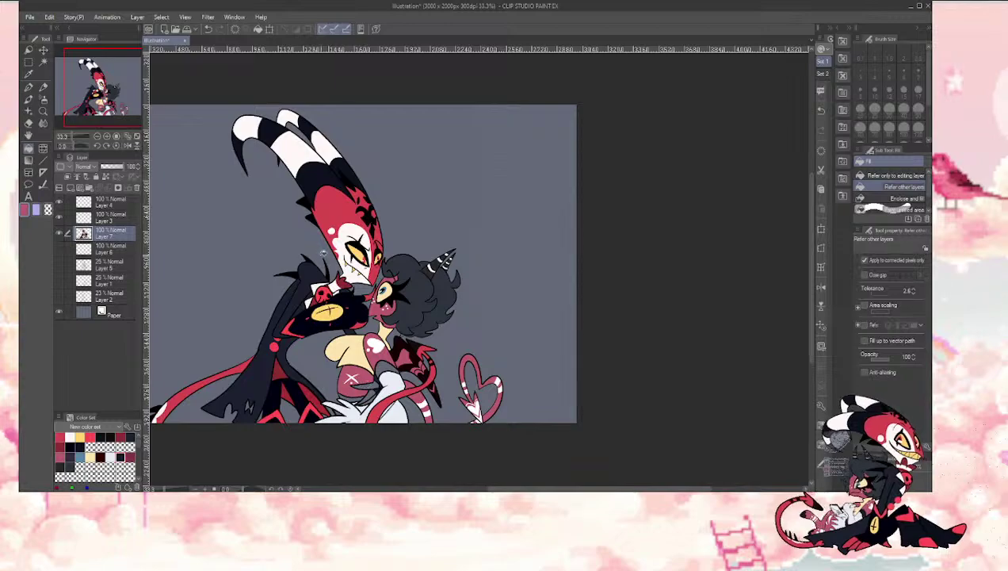
alt+click(331, 209)
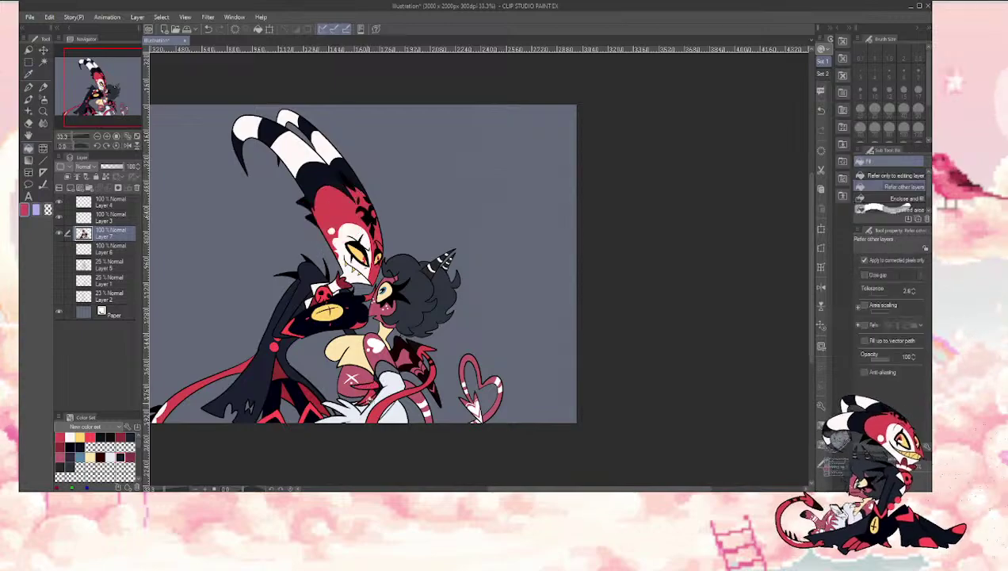
key(alt)
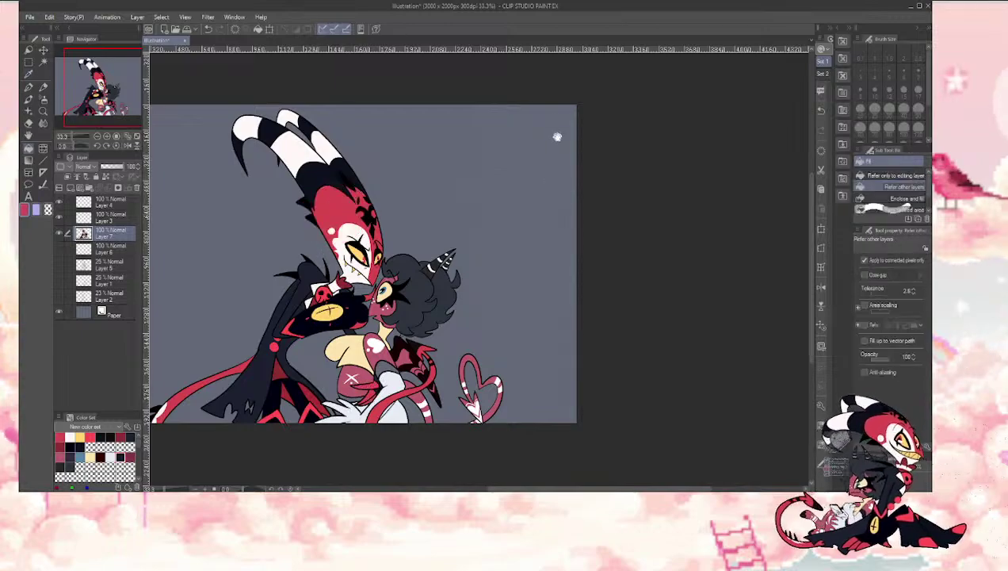
Step: Fill the upper band of the smaller character's sleeve with dark navy sampled from the artwork
key(alt)
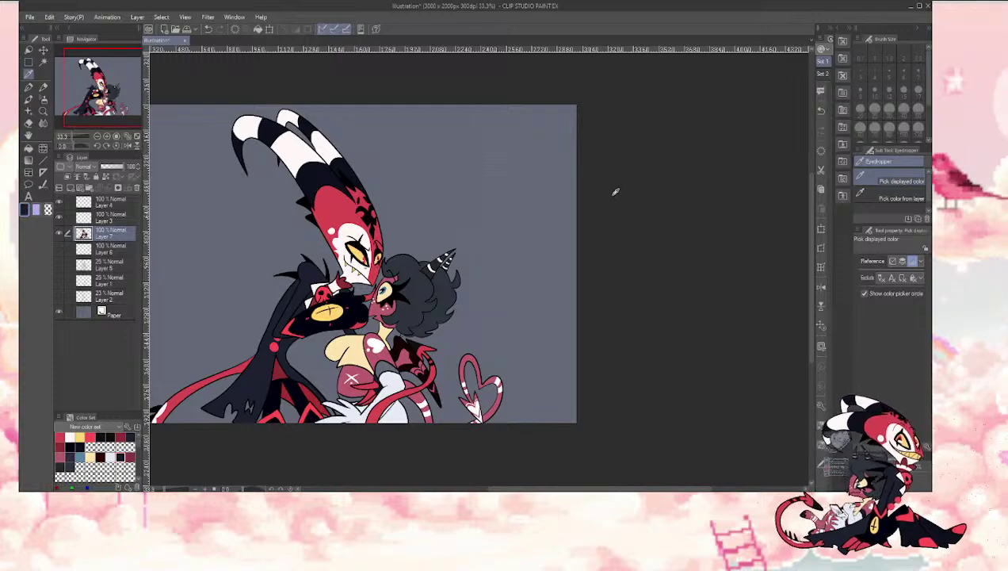
click(386, 368)
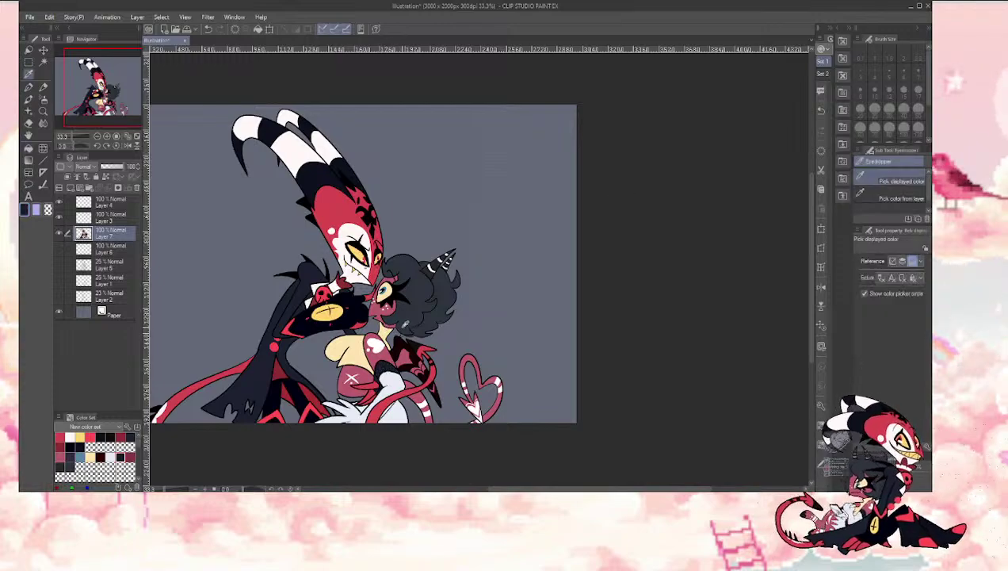
alt+click(400, 325)
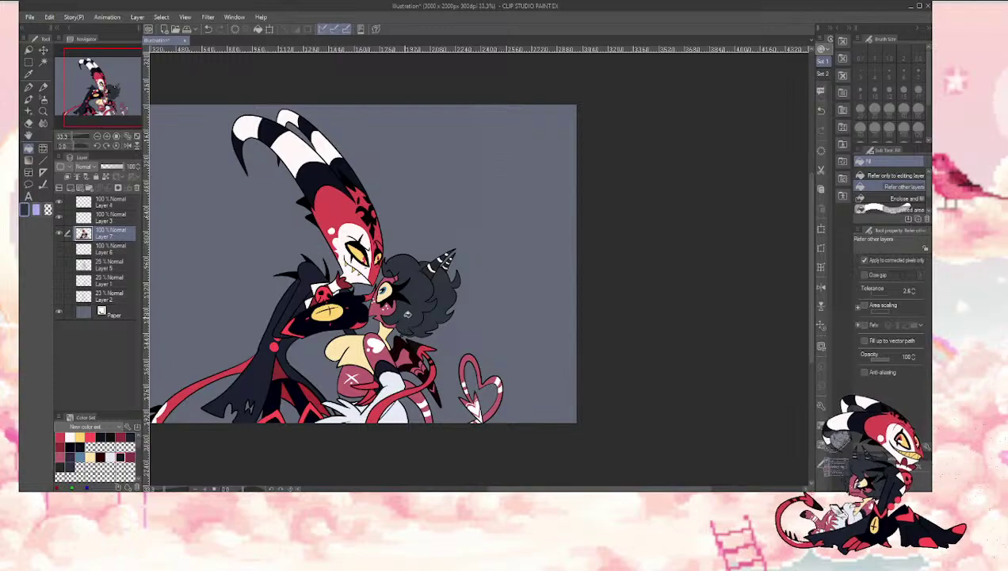
key(alt)
key(alt)
click(383, 365)
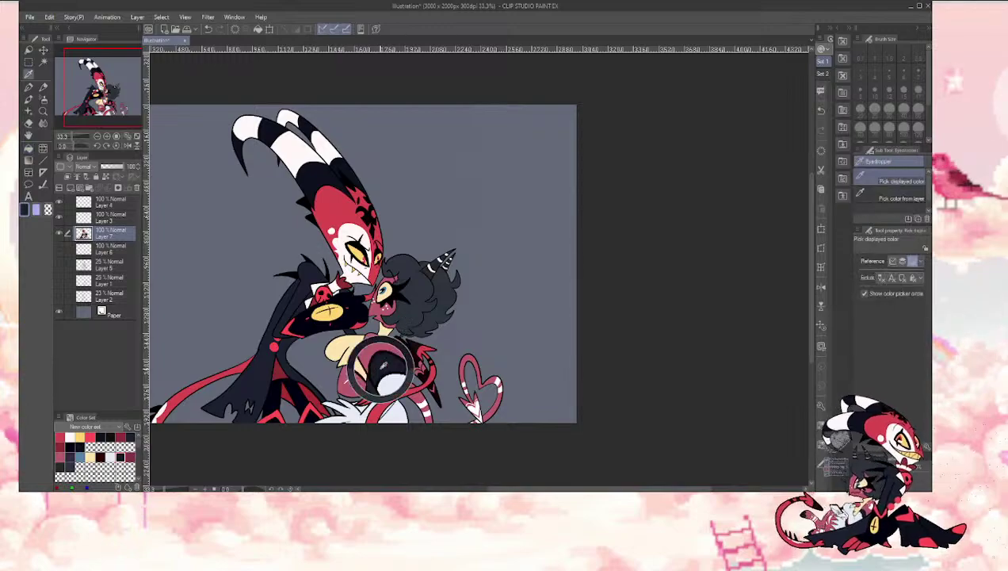
key(alt)
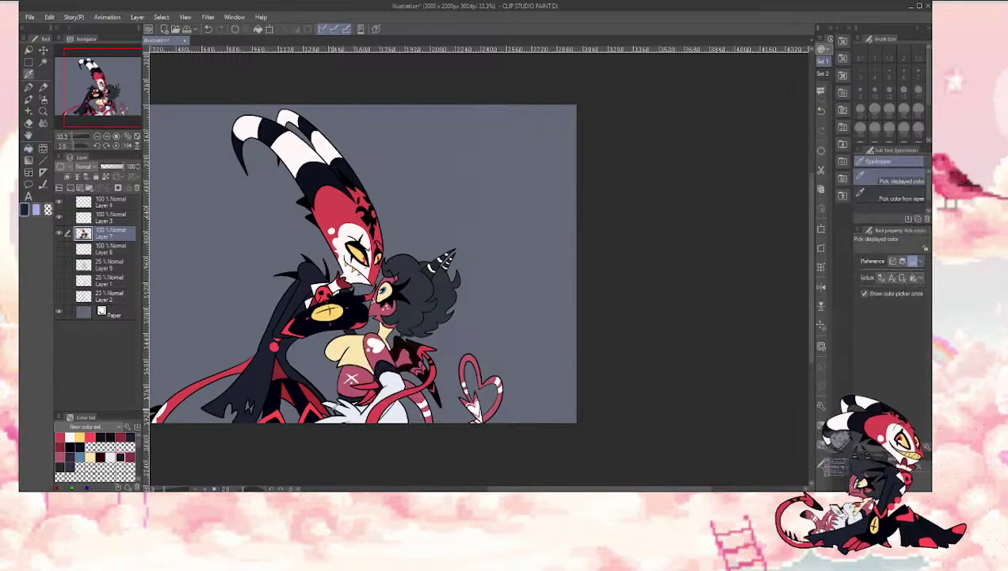
alt+click(294, 372)
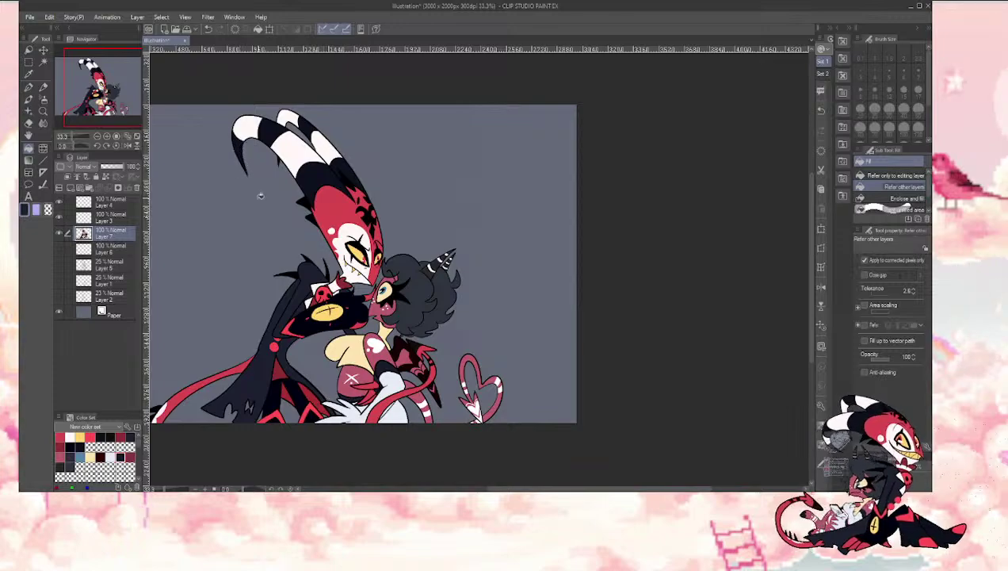
Step: Start Shading Assist on the flat color layer and move its light source down beside the smaller character's chest
mouse_move(75, 90)
mouse_down()
mouse_move(65, 86)
mouse_move(75, 84)
mouse_up()
click(96, 137)
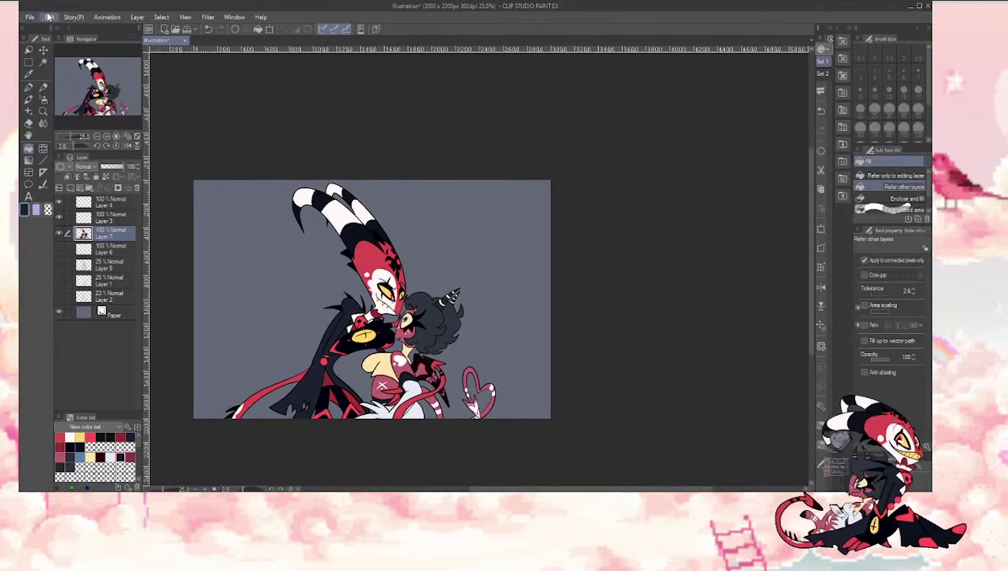
click(73, 195)
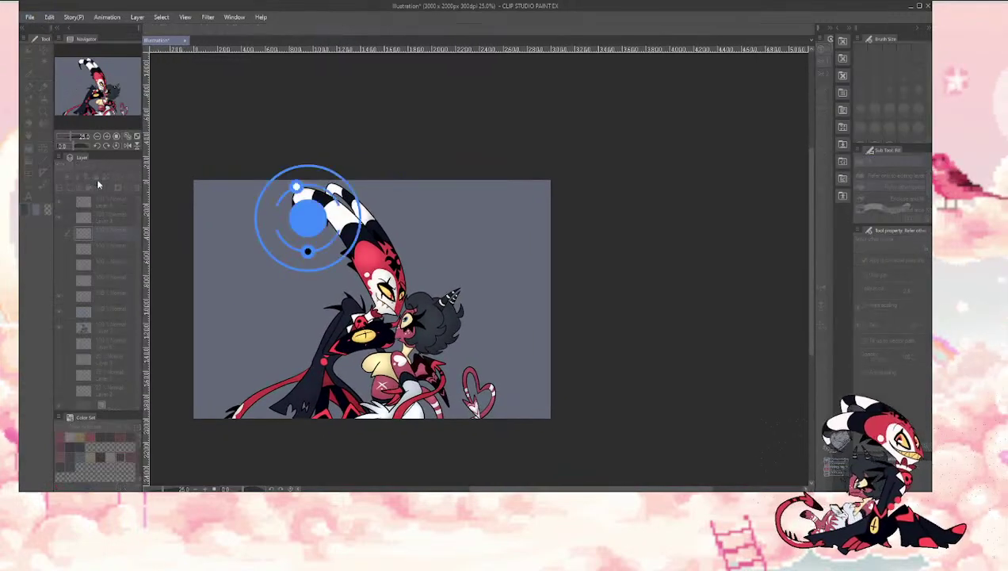
mouse_move(308, 218)
mouse_down()
mouse_move(410, 217)
mouse_move(427, 243)
mouse_move(355, 382)
mouse_move(365, 337)
mouse_move(351, 356)
mouse_up()
mouse_move(353, 405)
mouse_down()
mouse_move(369, 399)
mouse_move(354, 369)
mouse_up()
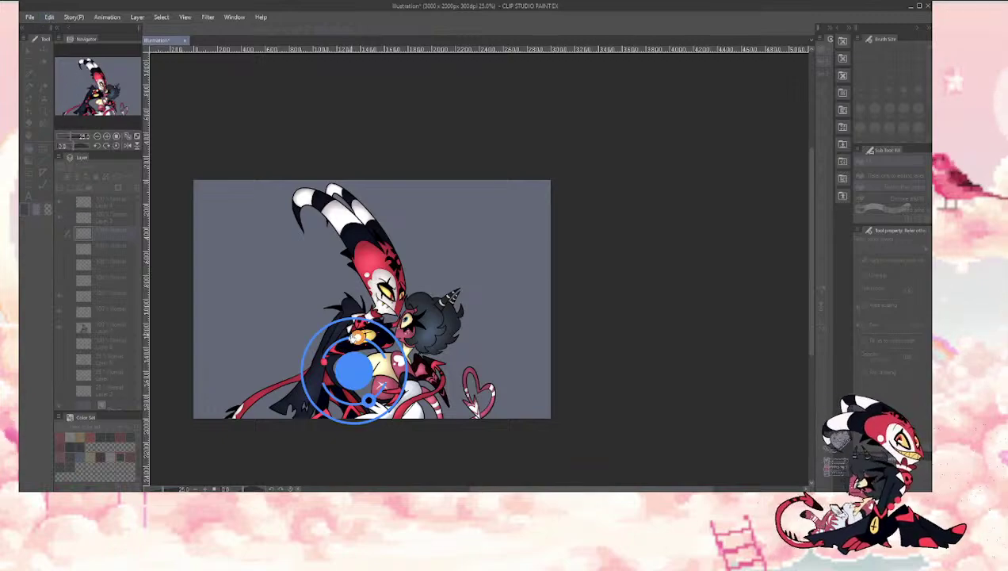
Step: Fine-tune the light's position and direction between the cloak and the chest, then apply the generated shadows and highlights
drag(355, 373, 297, 260)
drag(297, 305, 330, 341)
drag(341, 371, 356, 362)
drag(329, 405, 379, 388)
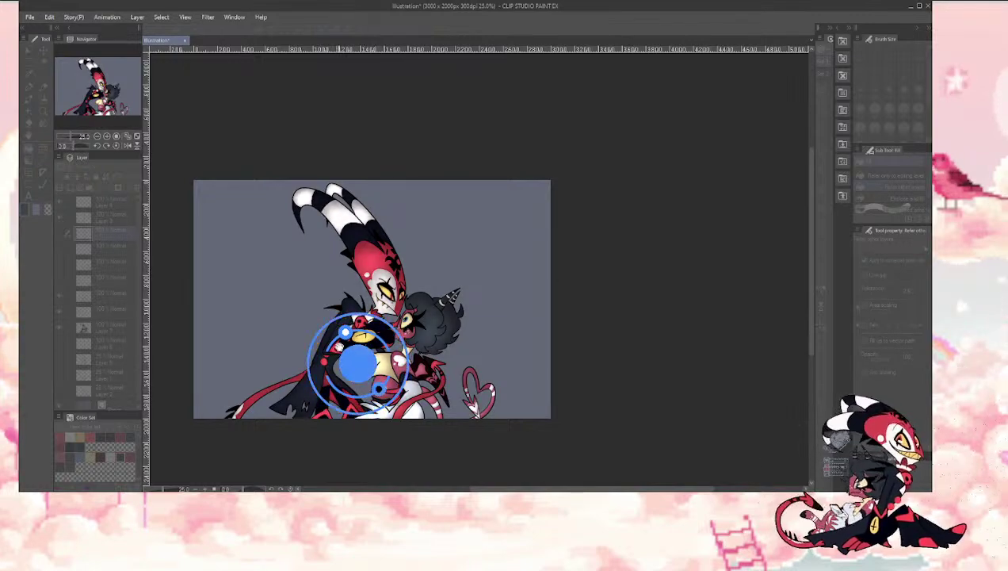
drag(346, 337, 330, 372)
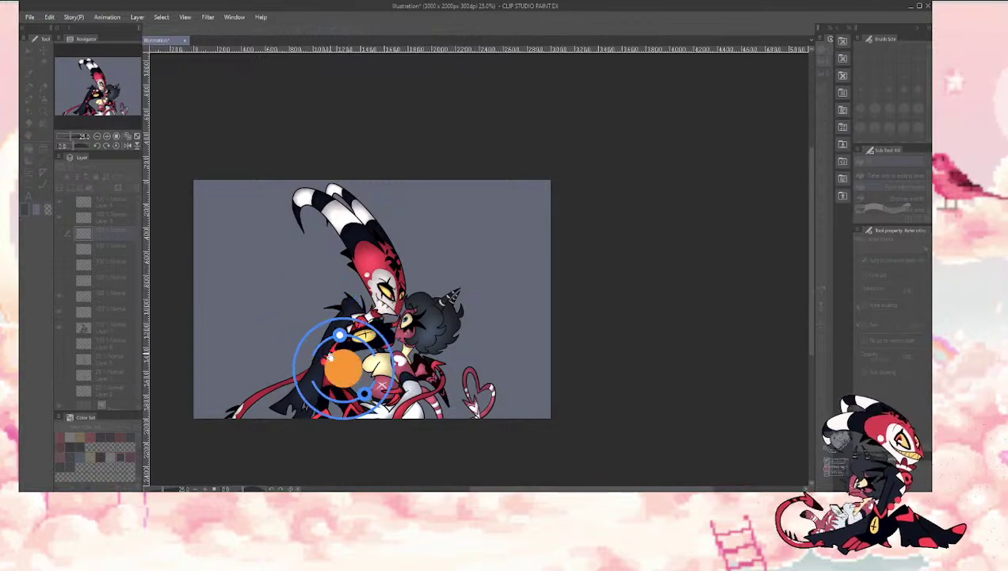
click(957, 305)
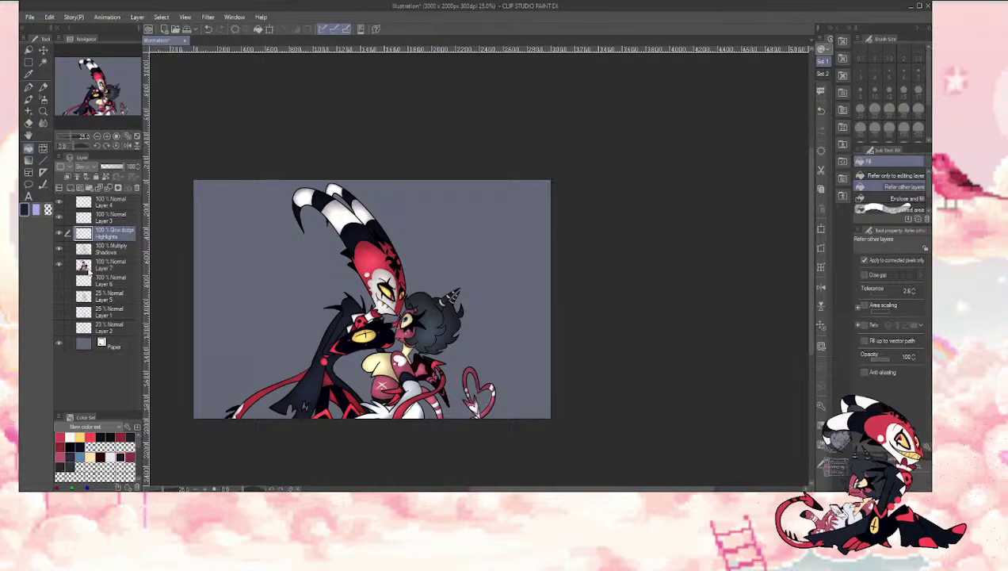
Step: Select the flat color layer beneath the shading layers and try lowering its saturation while checking the characters at 50% zoom
click(111, 265)
click(821, 424)
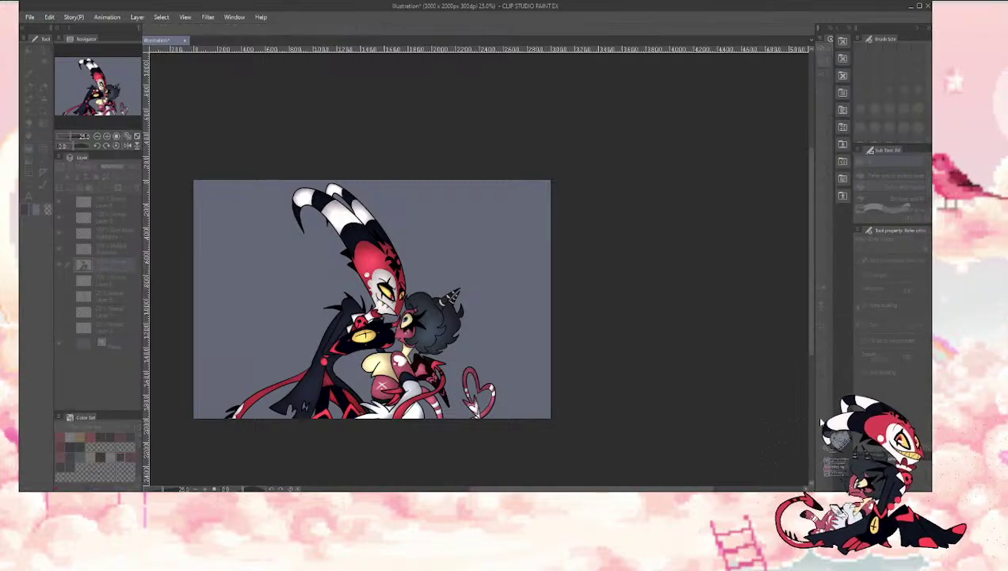
click(102, 136)
click(98, 137)
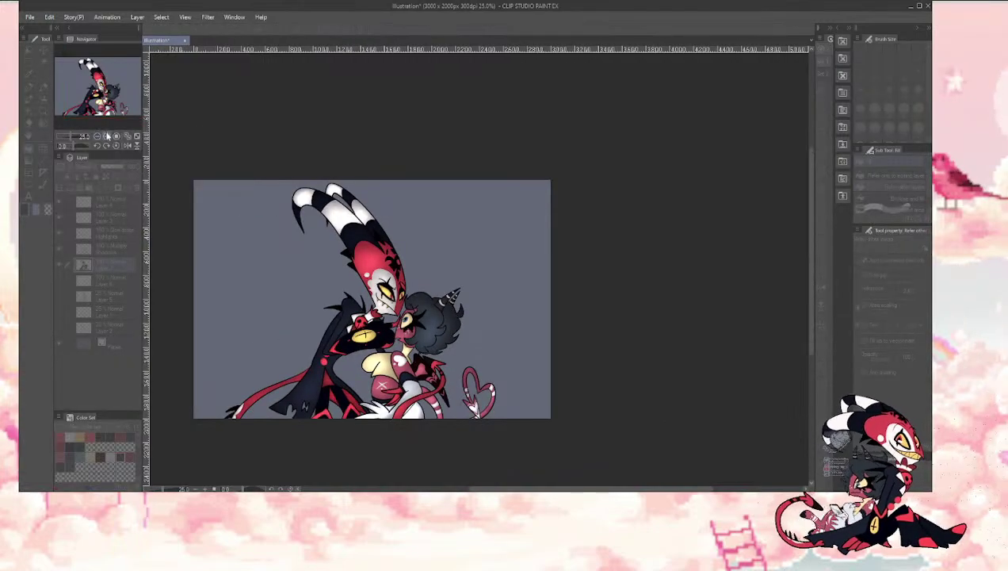
click(106, 137)
click(106, 136)
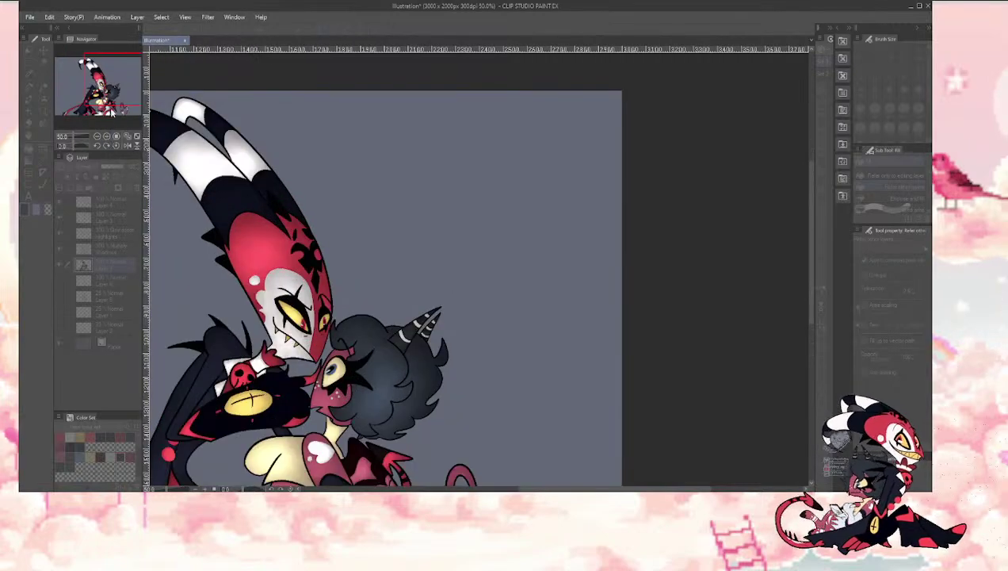
click(108, 83)
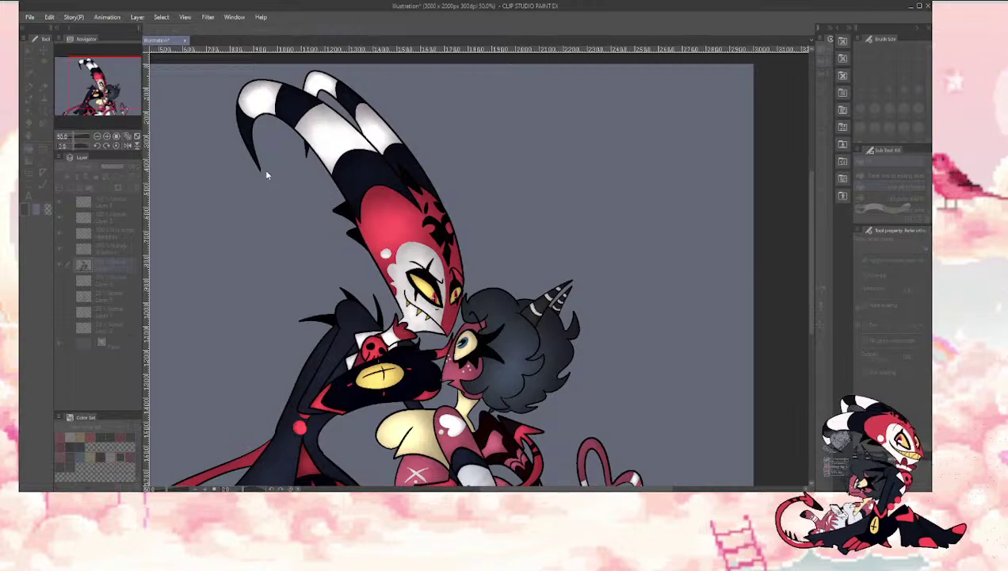
click(491, 137)
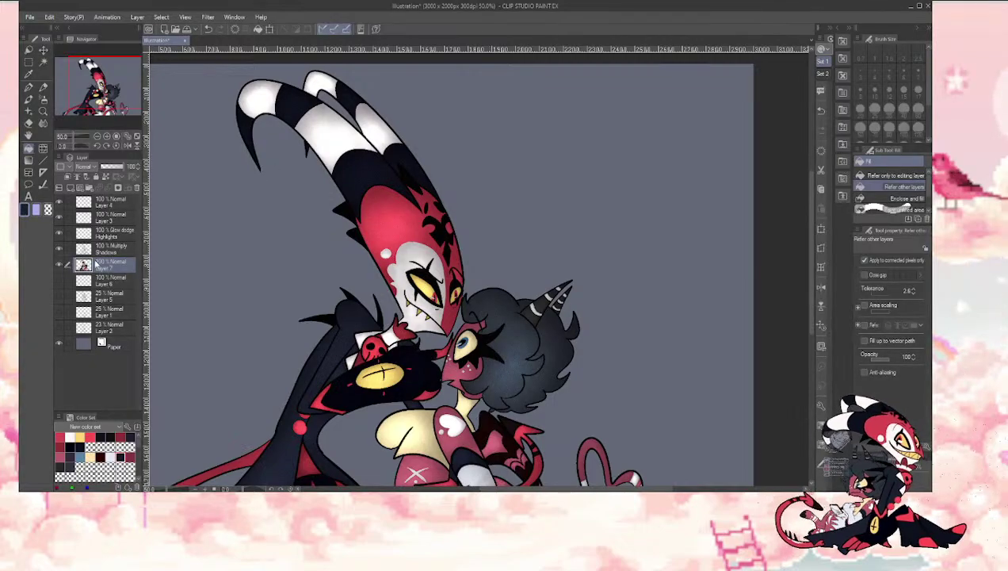
key(ctrl+u)
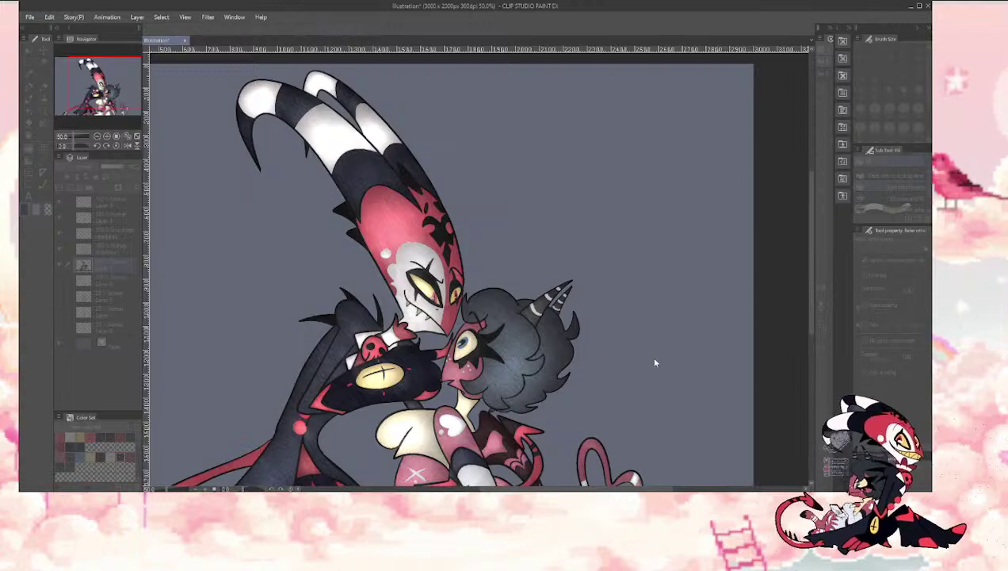
click(97, 136)
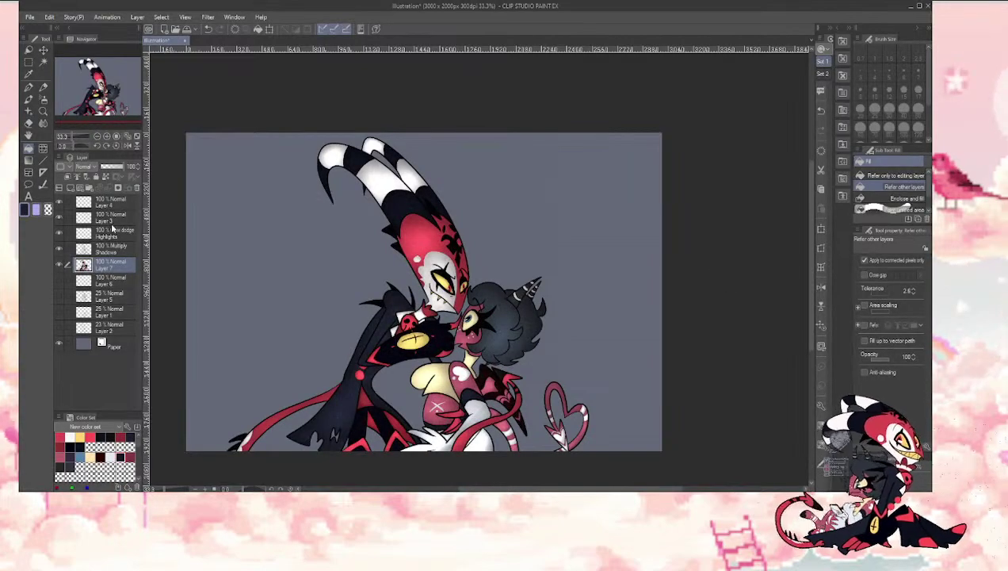
Step: Add a layer above the highlights, fill it with muted dark blue, and set its blending mode to Multiply
click(88, 229)
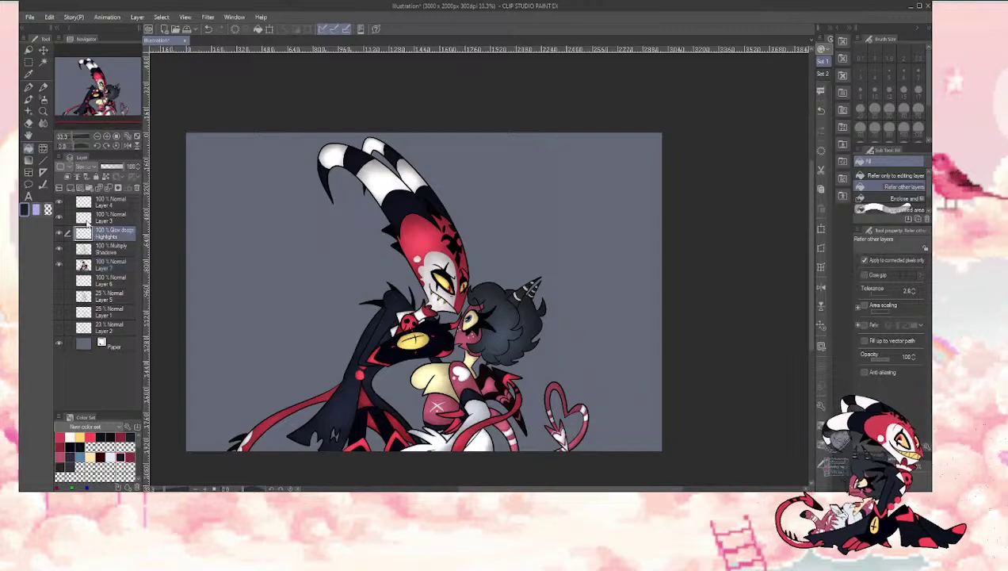
click(71, 188)
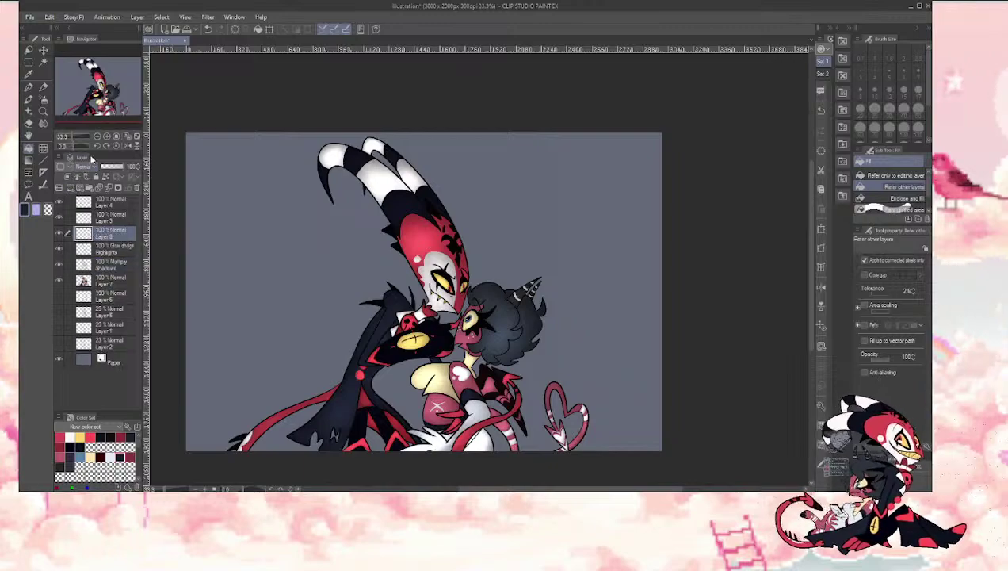
click(207, 214)
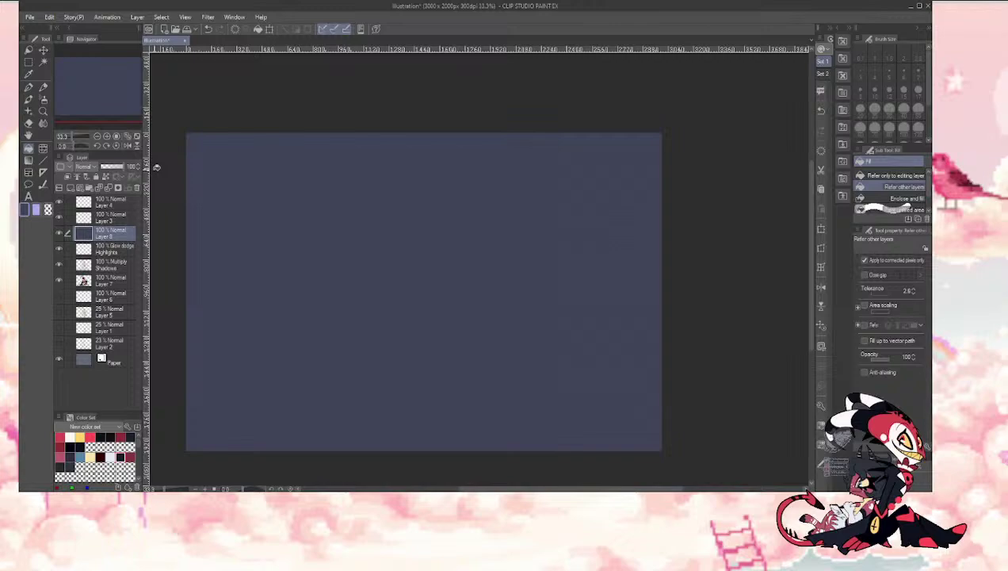
click(84, 168)
click(85, 191)
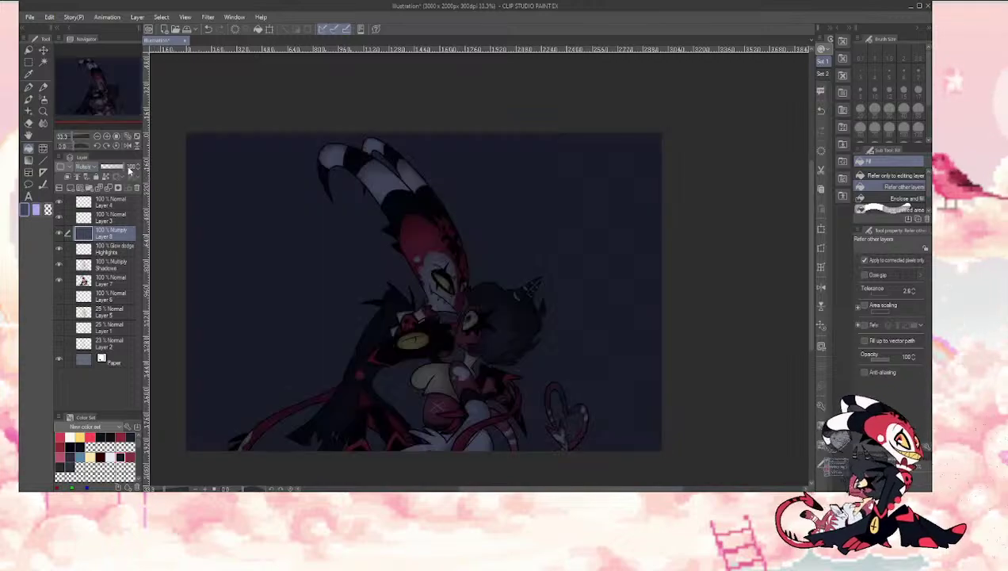
Step: Try a purple tint on the Multiply overlay at 71% opacity
mouse_move(129, 170)
mouse_down()
mouse_move(111, 168)
mouse_move(120, 170)
mouse_up()
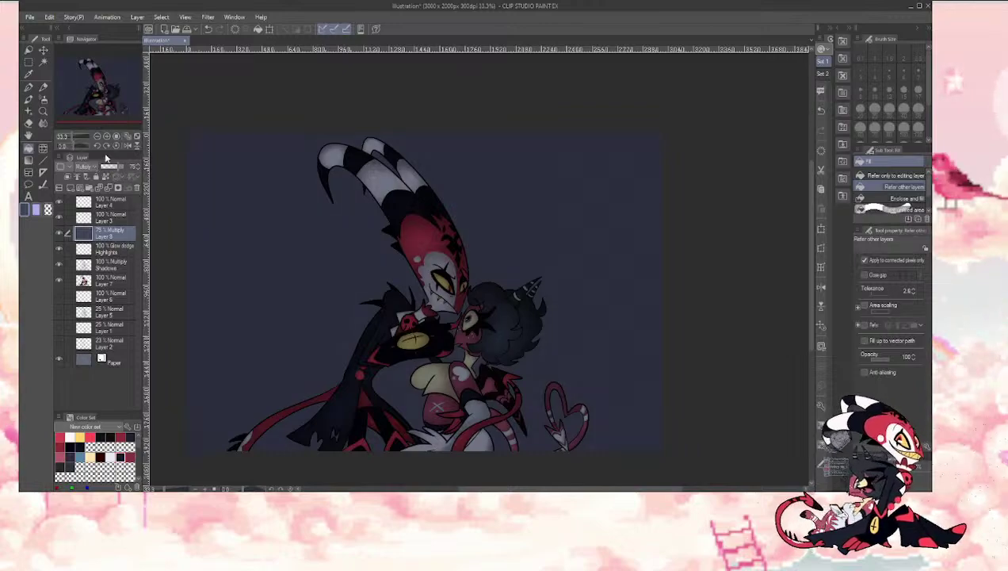
drag(111, 168, 115, 169)
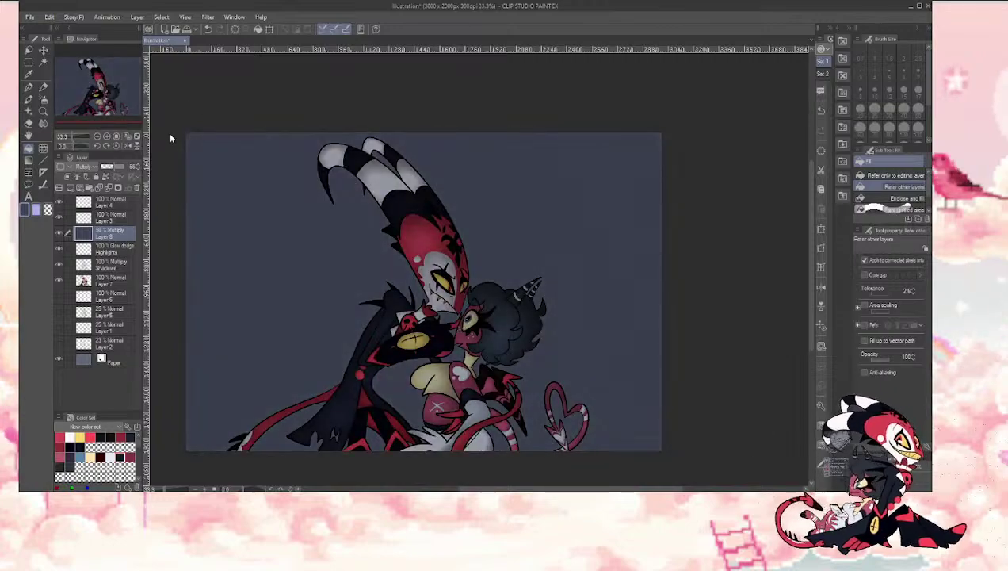
drag(114, 167, 117, 168)
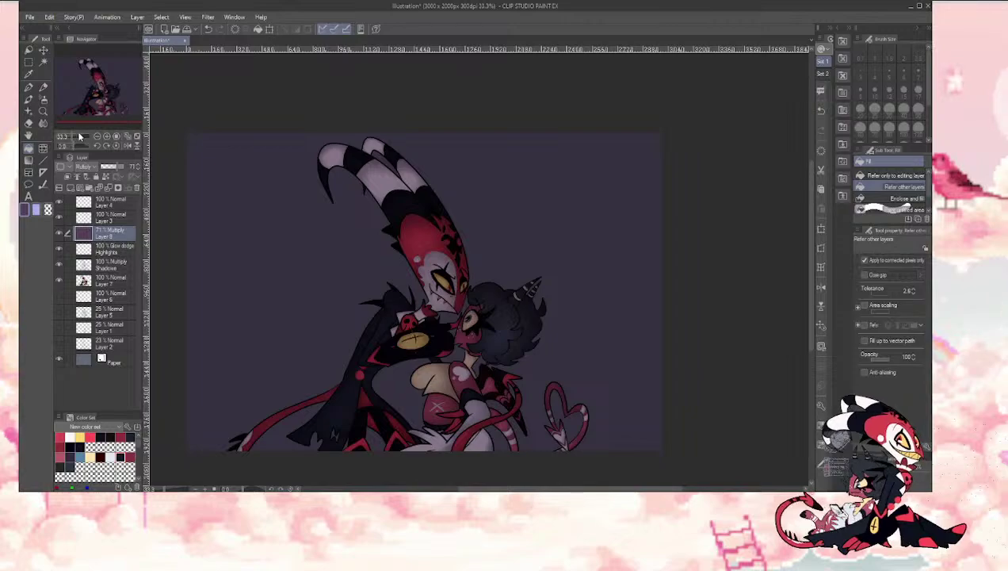
Step: Hide the overlay, highlights and shadows layers, and toggle the flat color layer's visibility to examine the unshaded colors
click(59, 233)
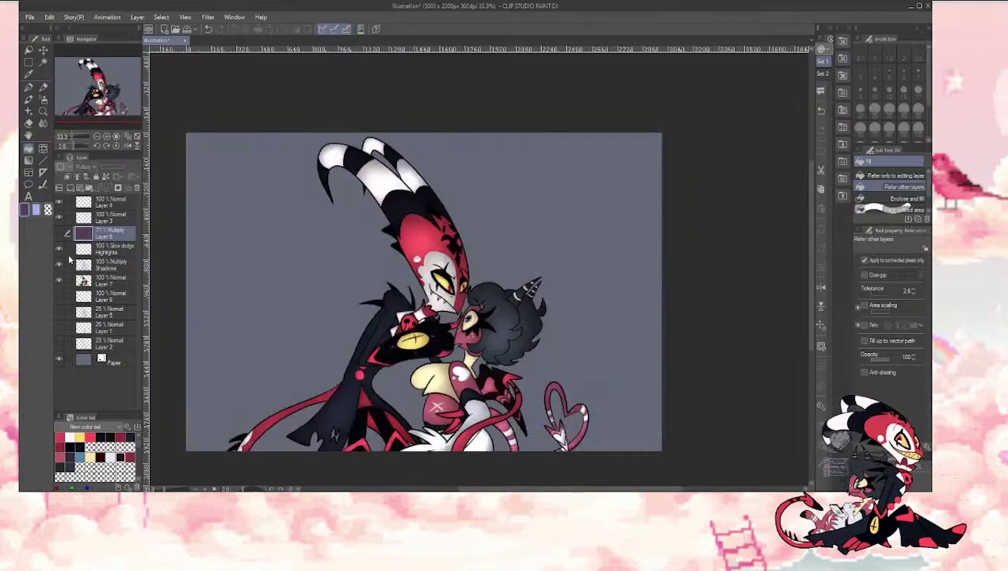
click(91, 282)
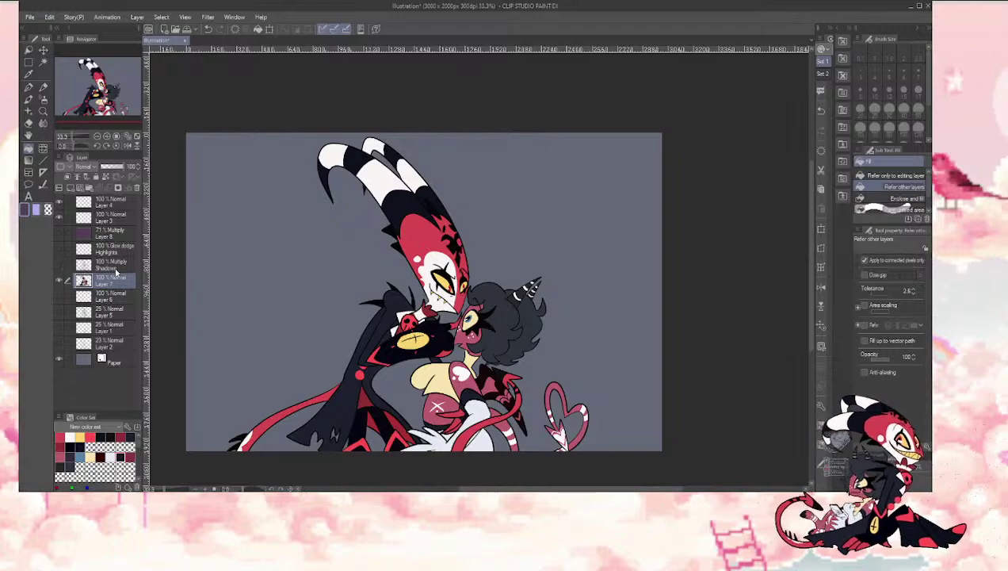
drag(94, 90, 98, 88)
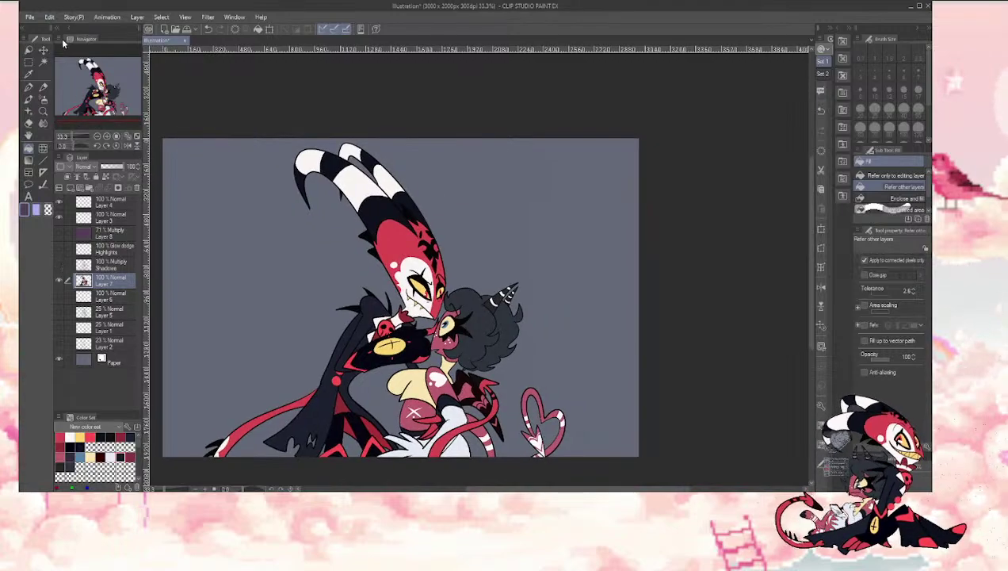
click(59, 281)
click(58, 280)
click(58, 281)
click(59, 281)
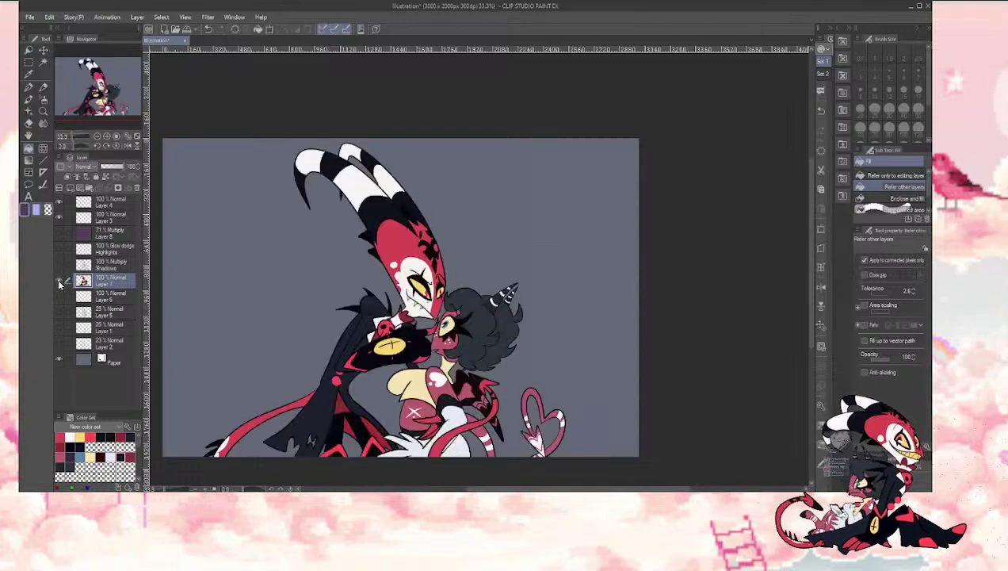
Step: Undo the tint, opacity and fill changes and the creation of the Multiply overlay layer
click(81, 221)
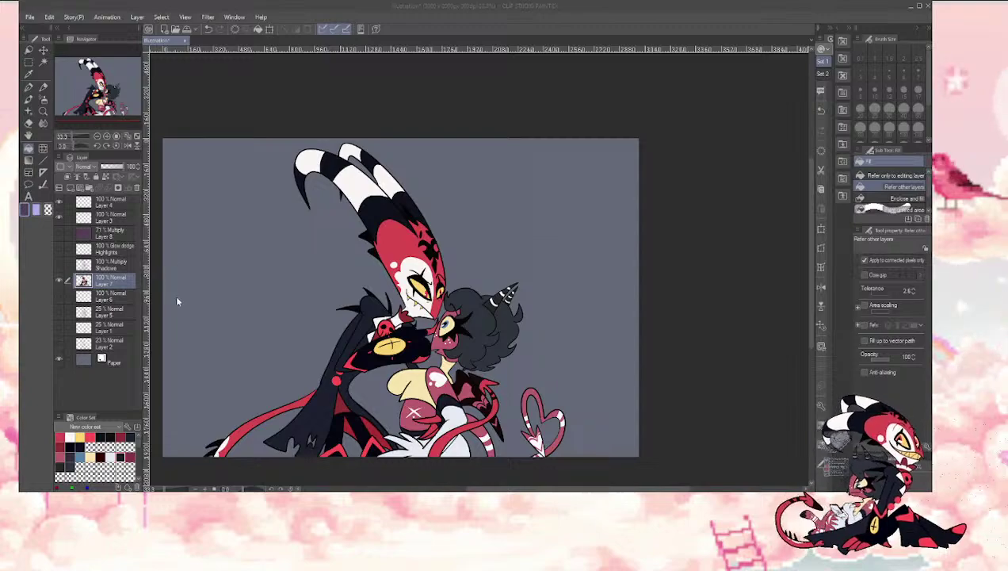
click(551, 177)
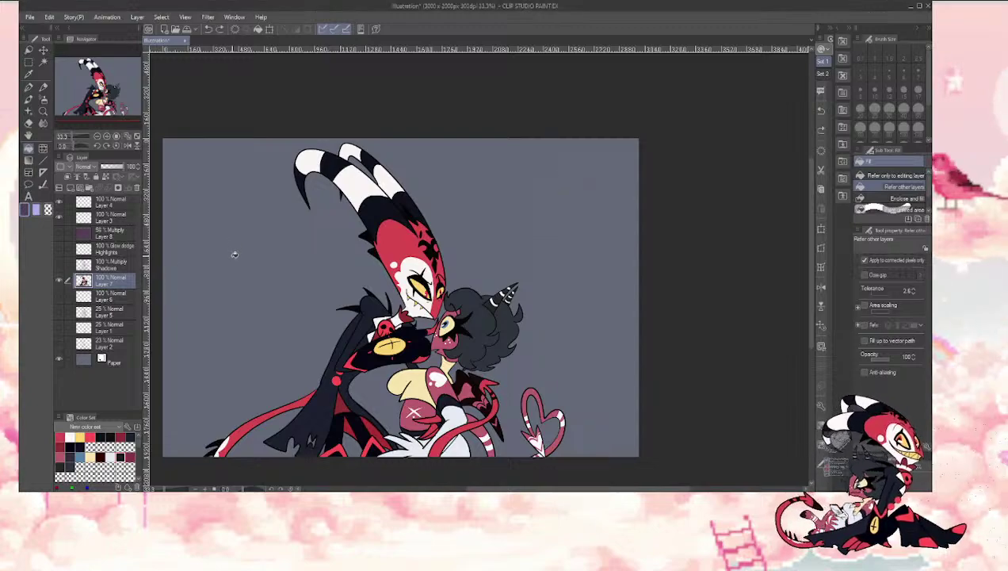
key(ctrl+z)
key(ctrl+z)
key(ctrl+z)
key(ctrl+z)
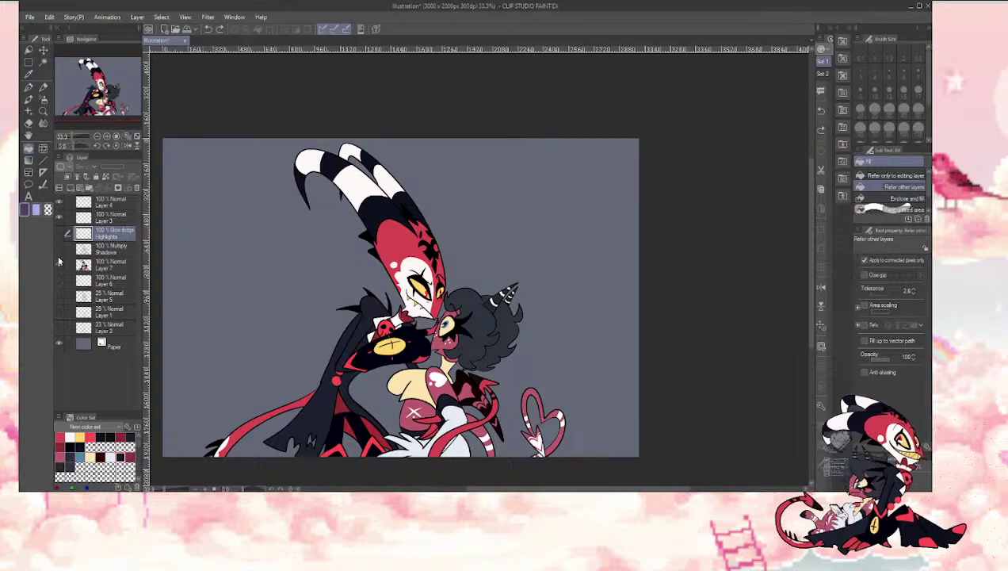
Step: Hide the existing highlights and shadows layers and start Shading Assist on the flat color layer
click(60, 249)
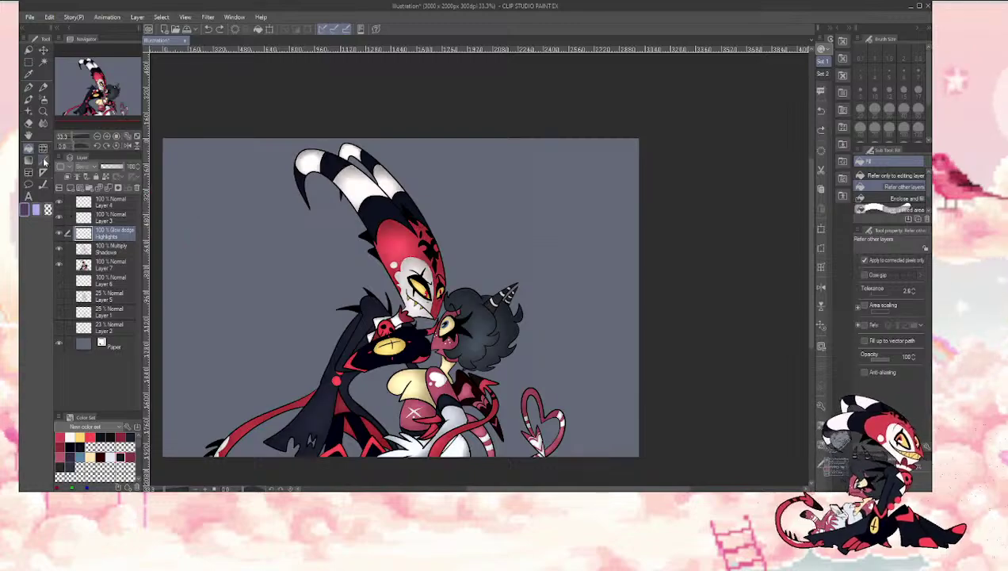
key(p)
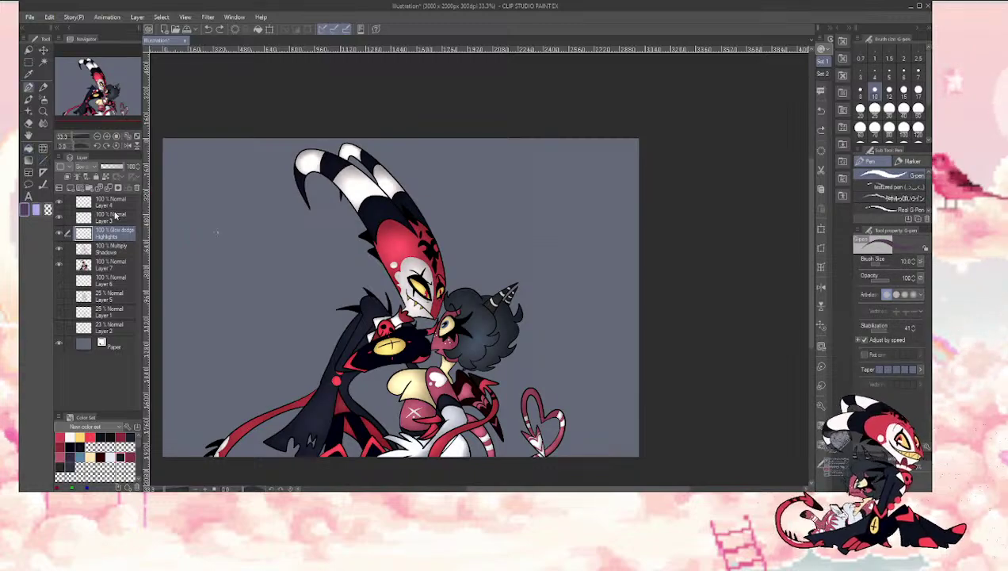
click(83, 262)
click(60, 232)
click(59, 248)
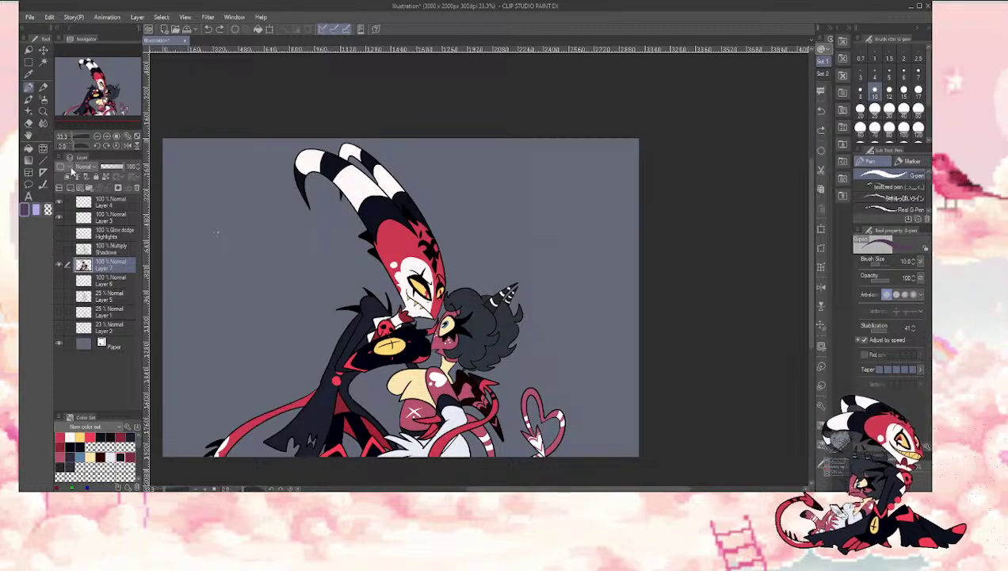
click(107, 233)
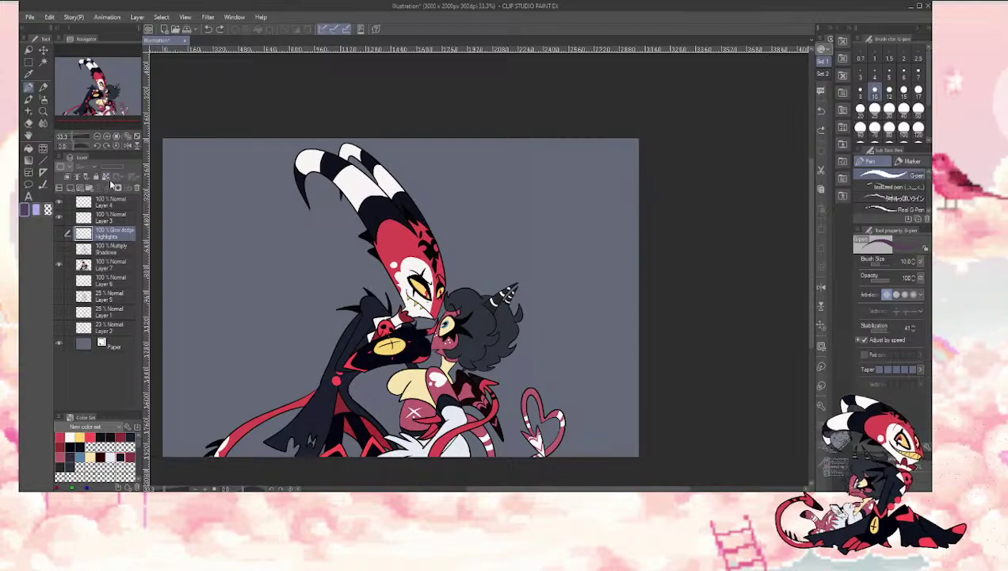
click(107, 265)
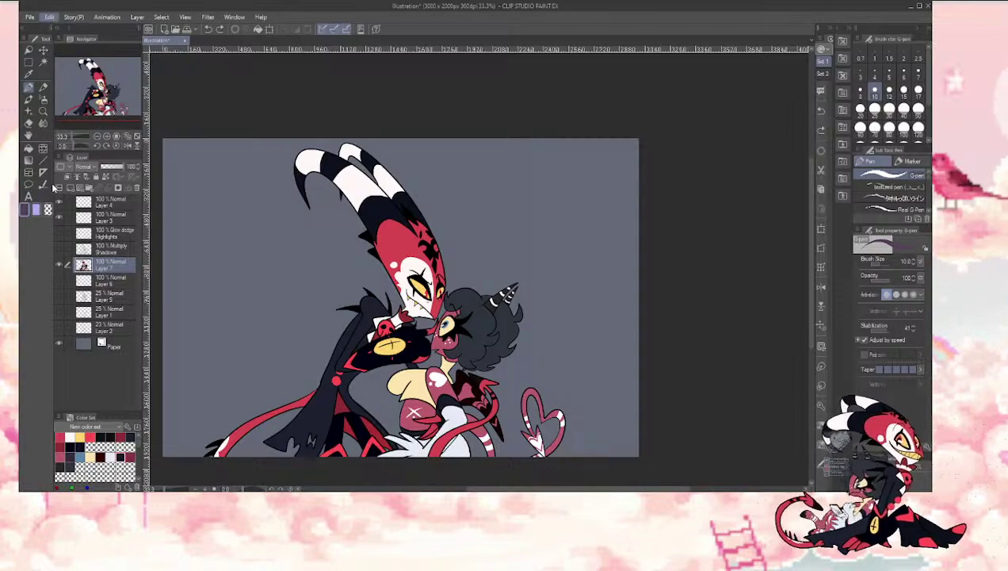
click(63, 199)
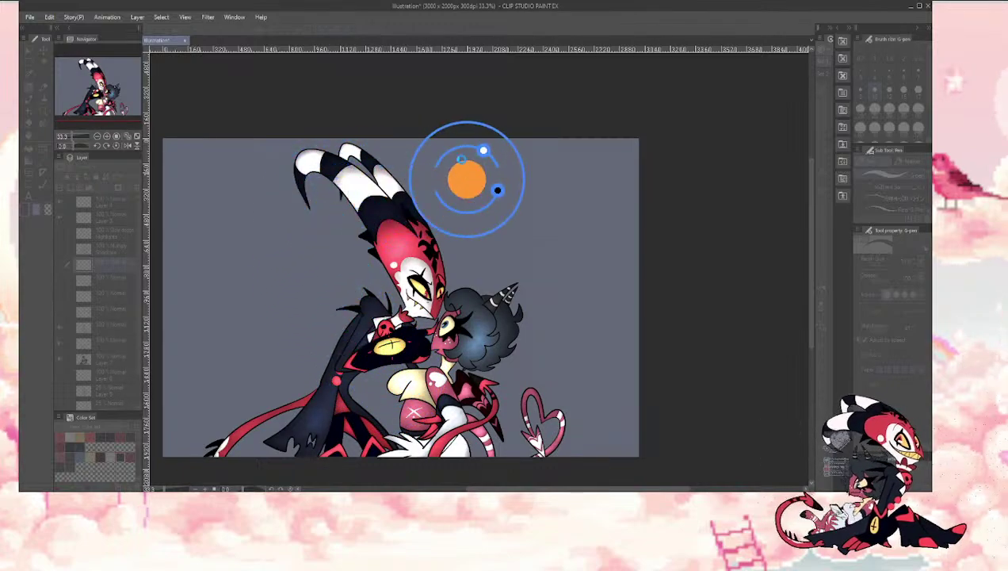
Step: Move the Shading Assist light source onto the cloak beside the smaller character's chest and adjust its highlight handle
drag(466, 175, 403, 200)
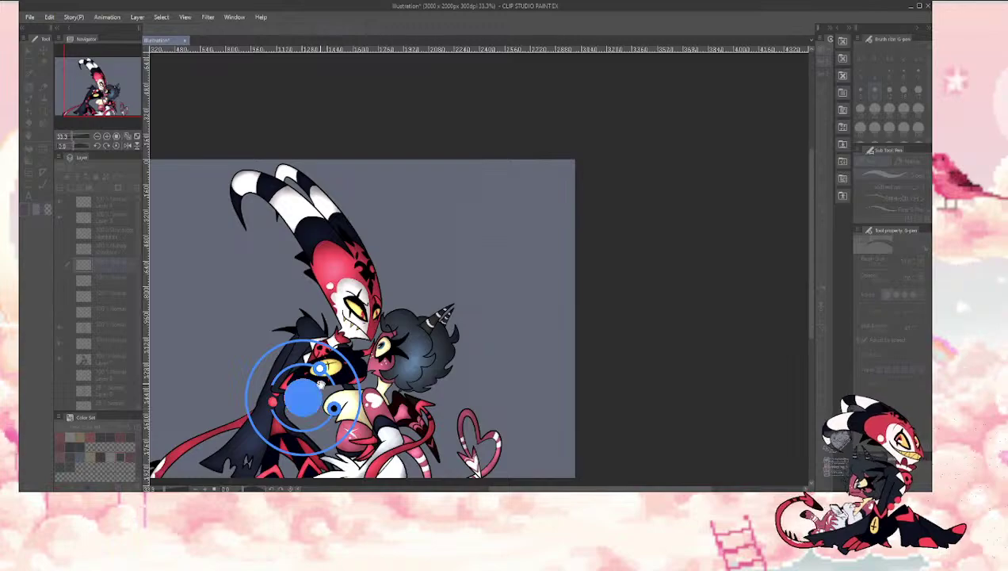
drag(320, 367, 313, 365)
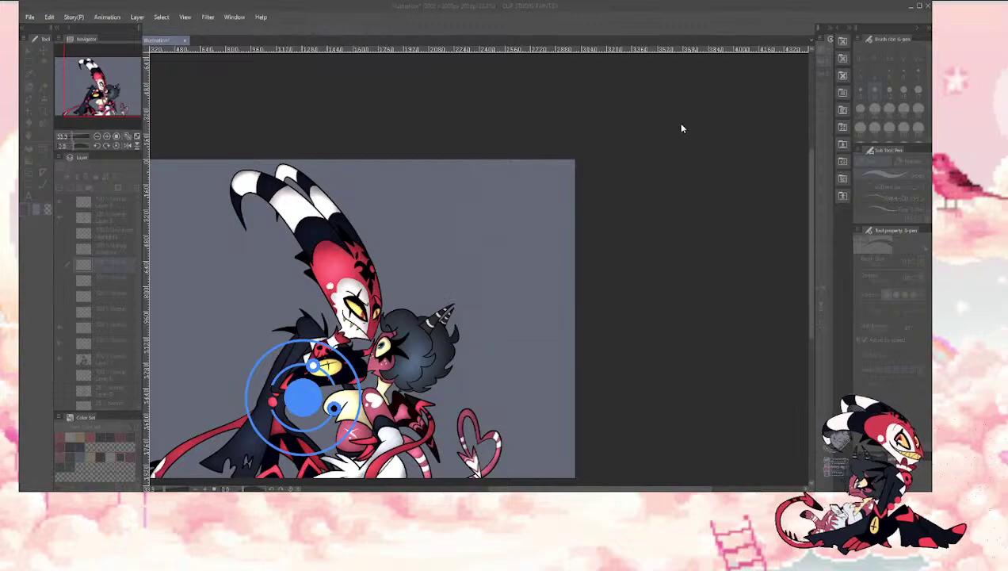
drag(313, 365, 323, 373)
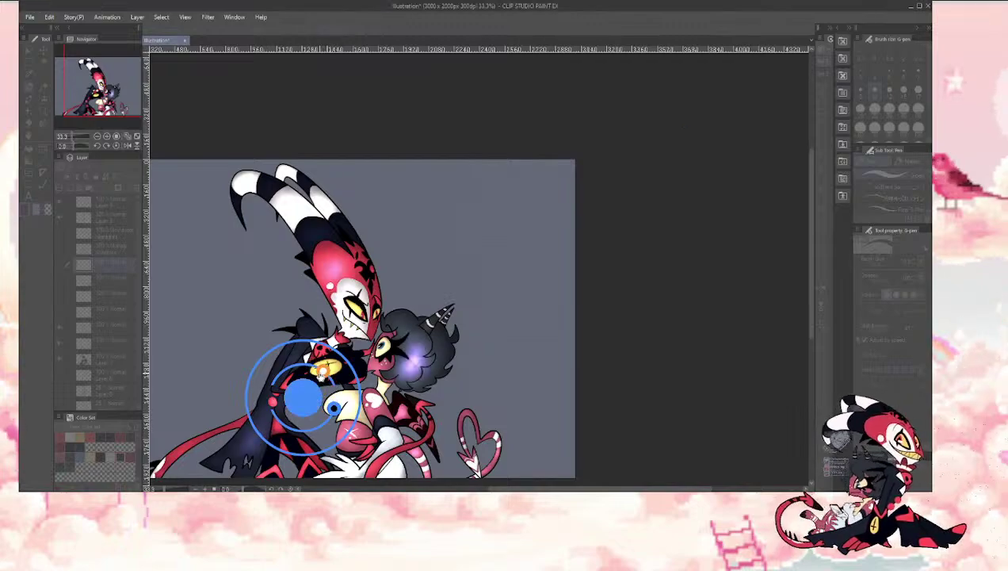
key(ctrl+z)
drag(324, 379, 321, 376)
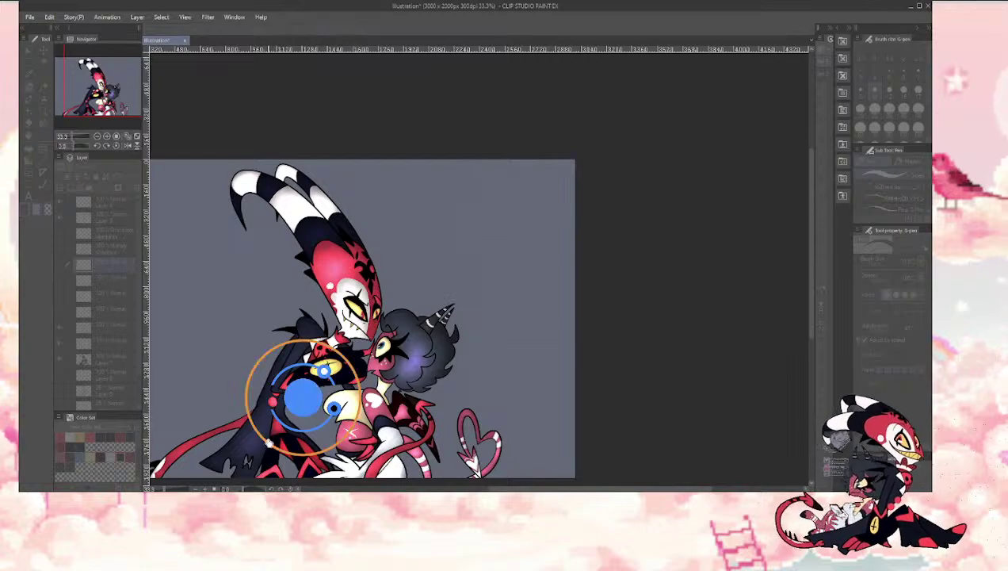
Step: Fine-tune the light's outer ring and position over the cloak, and apply the generated shadows and highlights
drag(266, 443, 268, 440)
drag(304, 394, 304, 394)
mouse_move(265, 255)
mouse_down()
mouse_move(256, 270)
mouse_move(253, 257)
mouse_move(298, 350)
mouse_move(322, 359)
mouse_move(307, 388)
mouse_up()
drag(294, 350, 288, 349)
click(787, 99)
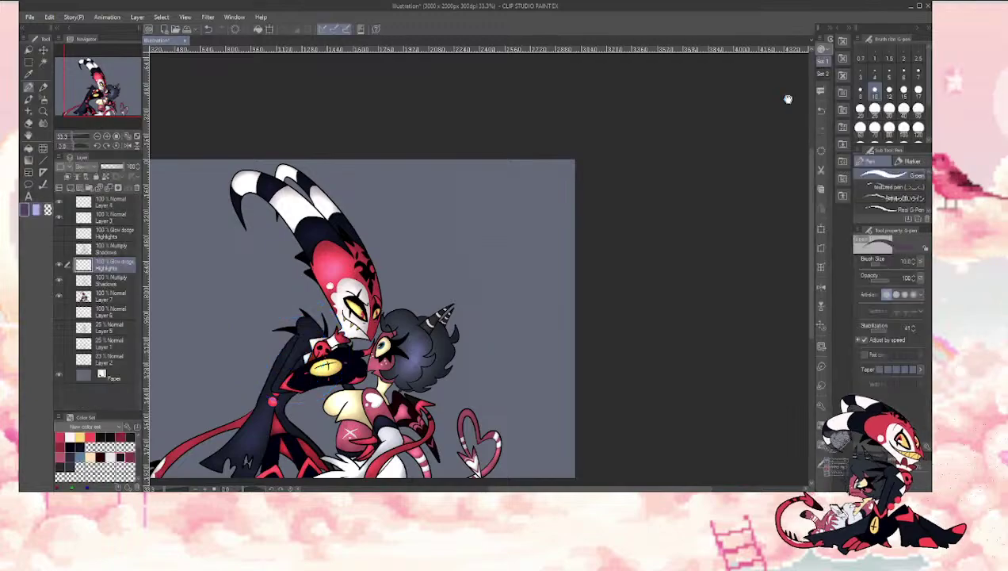
Step: Try paler, more muted colors on the flat color layer, checking the artwork from 50% down to 12.5% zoom
click(96, 297)
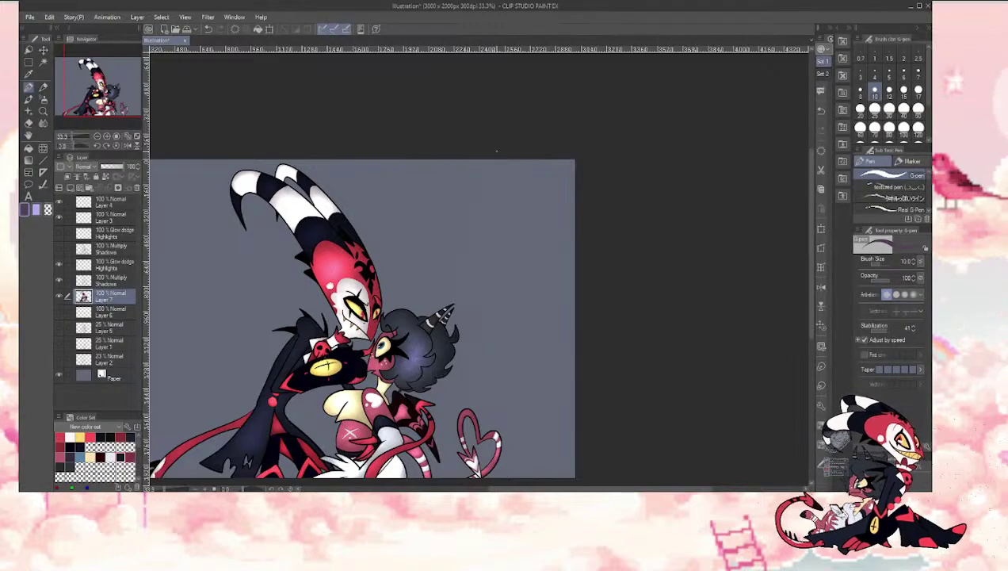
mouse_move(81, 85)
mouse_down()
mouse_move(72, 87)
mouse_move(90, 87)
mouse_up()
click(106, 137)
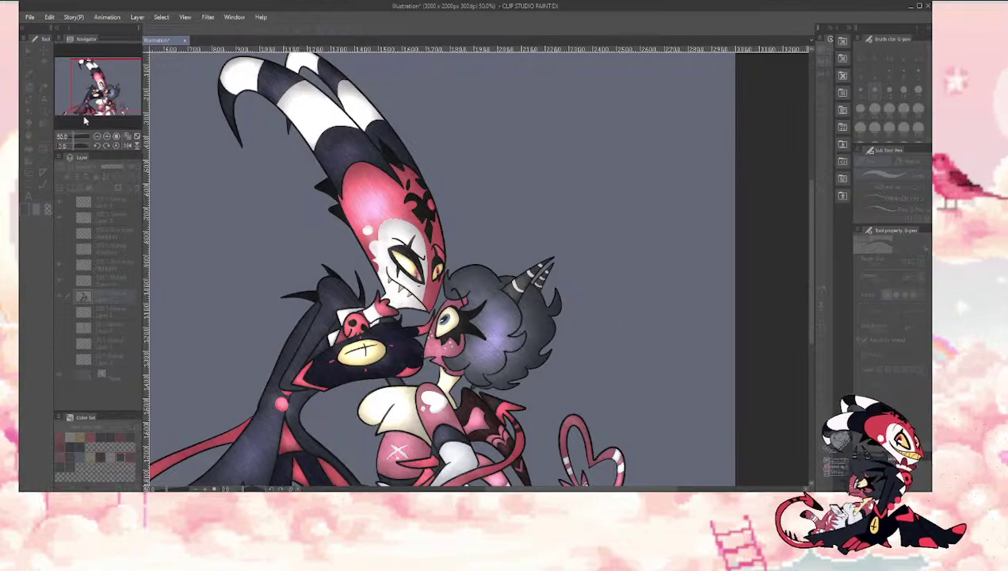
key(ctrl+minus)
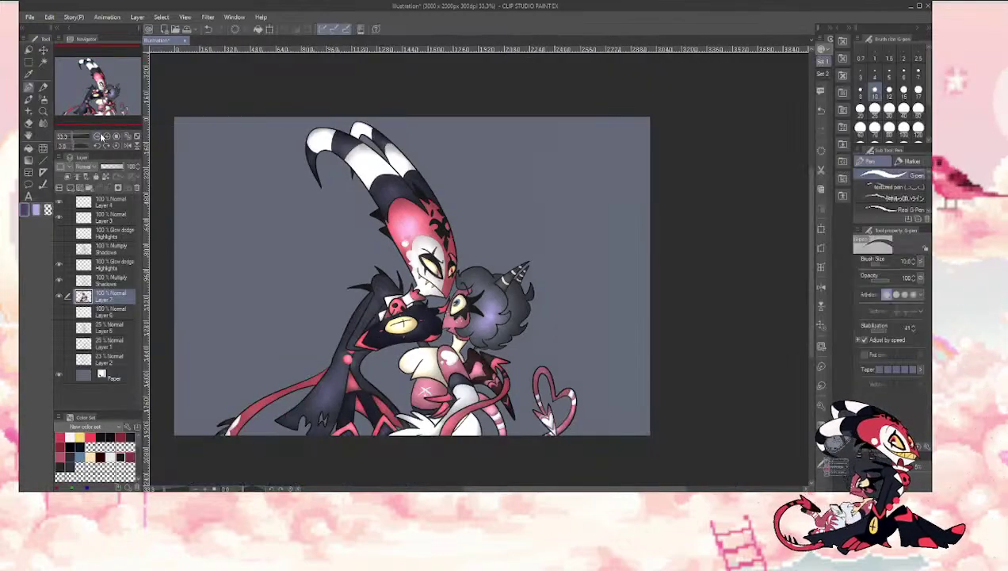
click(96, 137)
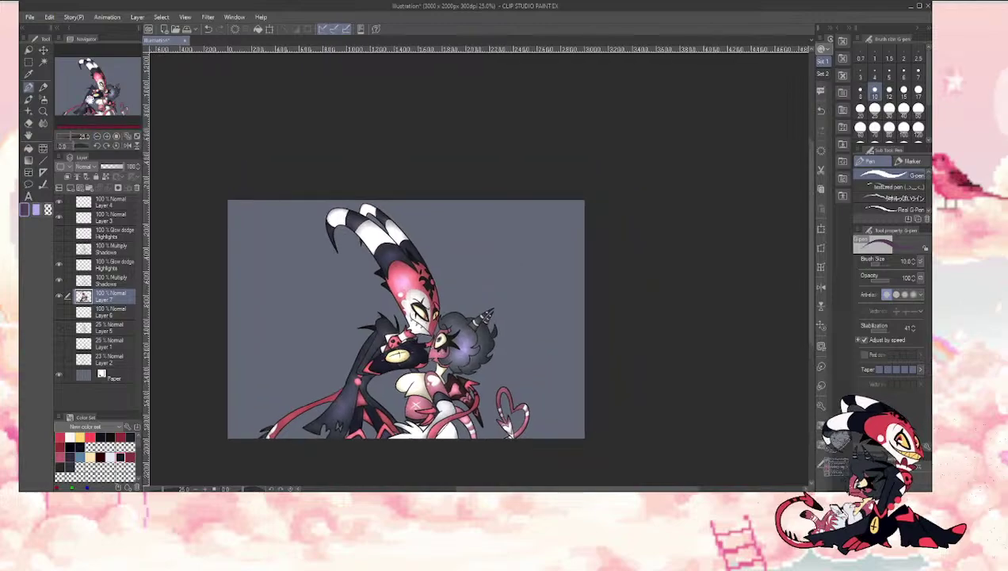
click(96, 137)
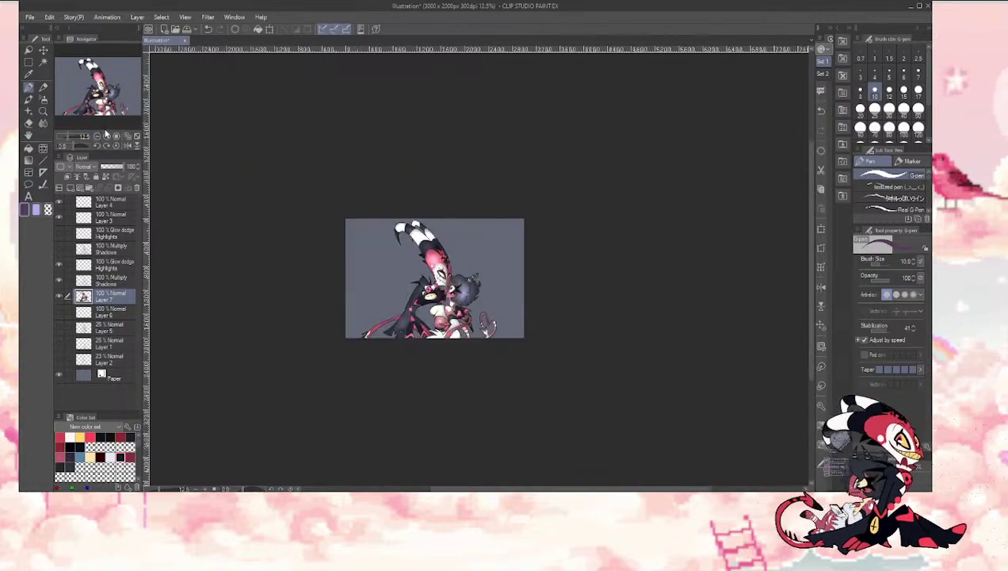
click(137, 136)
mouse_move(85, 87)
mouse_down()
mouse_move(104, 92)
mouse_move(99, 83)
mouse_up()
click(106, 136)
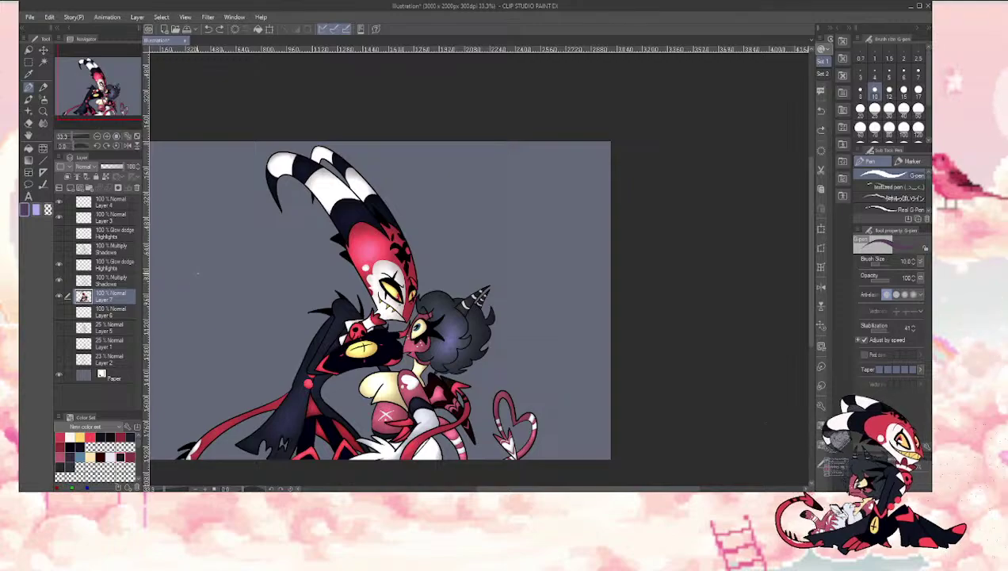
Step: Readjust the hue, saturation and luminosity of the flat color layer, judging the effect on both characters' faces, and apply the correction
key(ctrl+u)
click(106, 136)
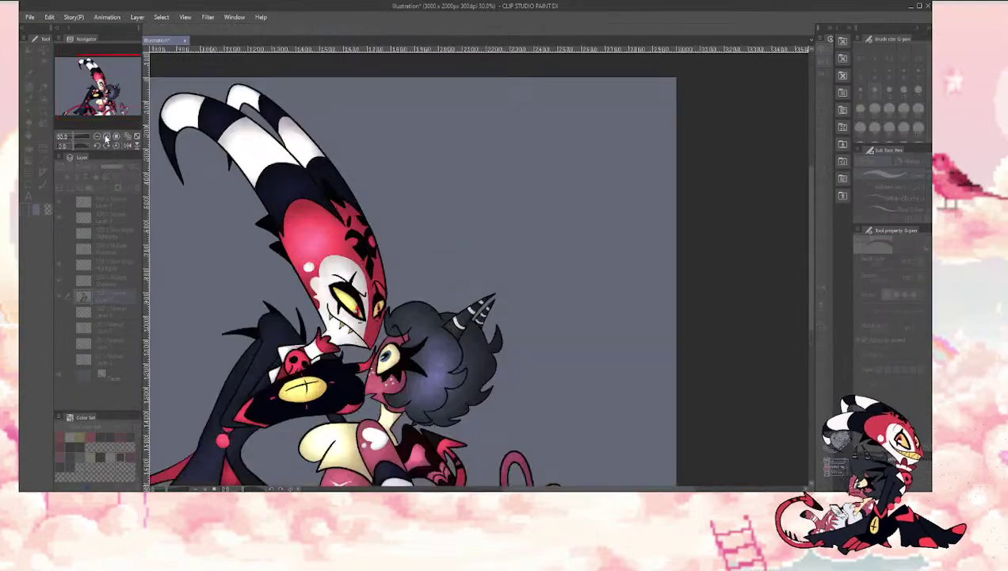
click(106, 136)
drag(101, 94, 92, 93)
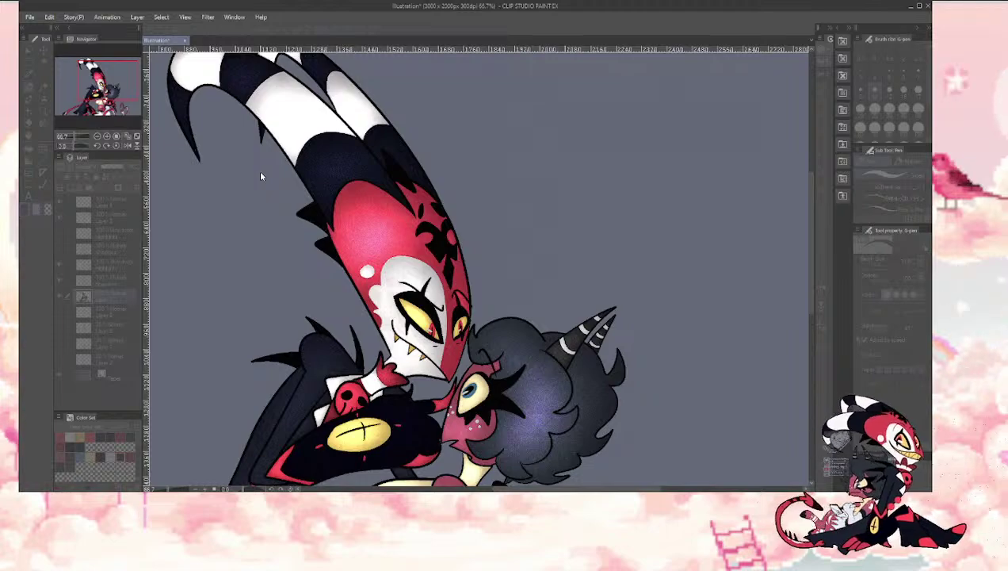
click(97, 137)
drag(90, 85, 93, 93)
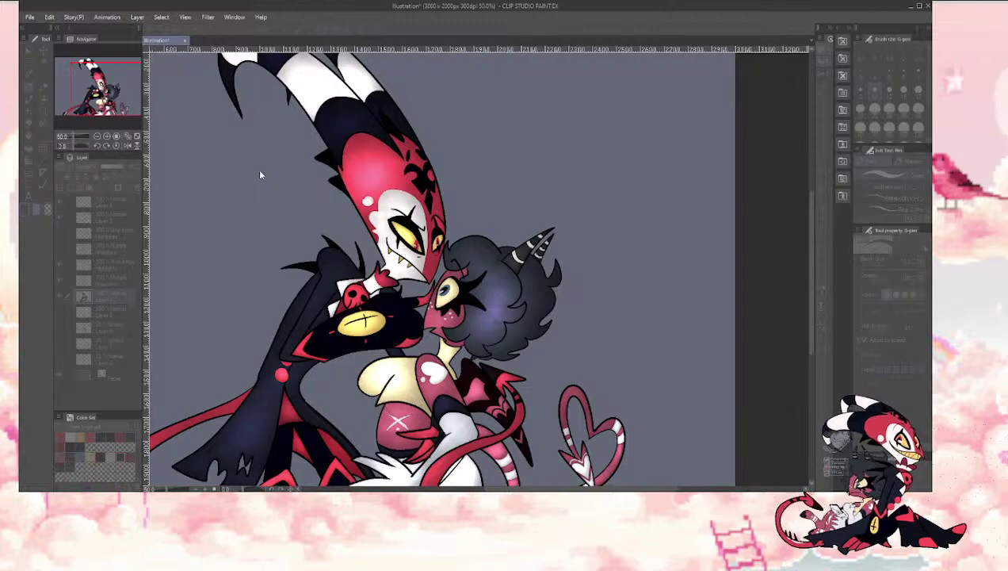
mouse_move(83, 89)
mouse_down()
mouse_move(88, 73)
mouse_move(84, 88)
mouse_up()
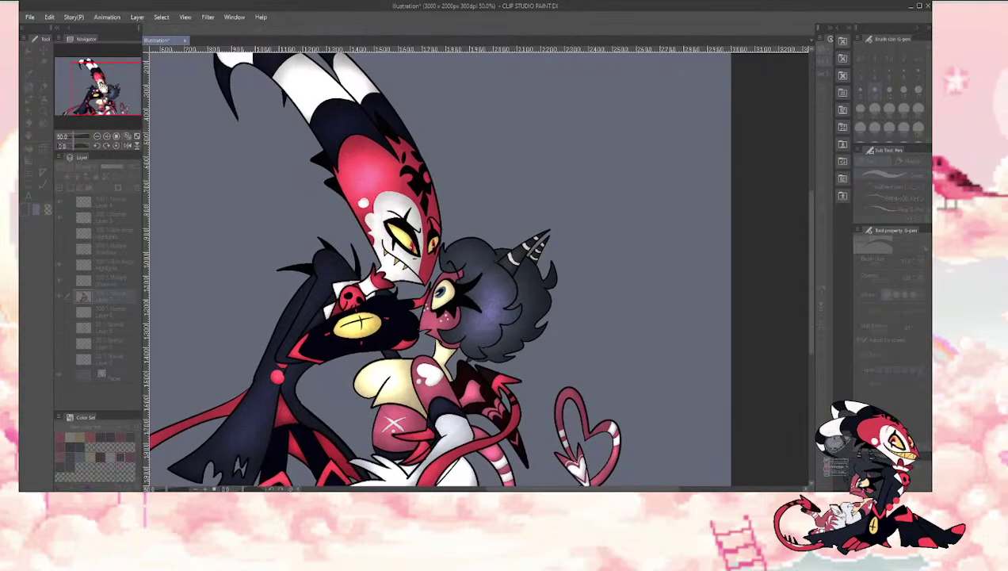
click(98, 137)
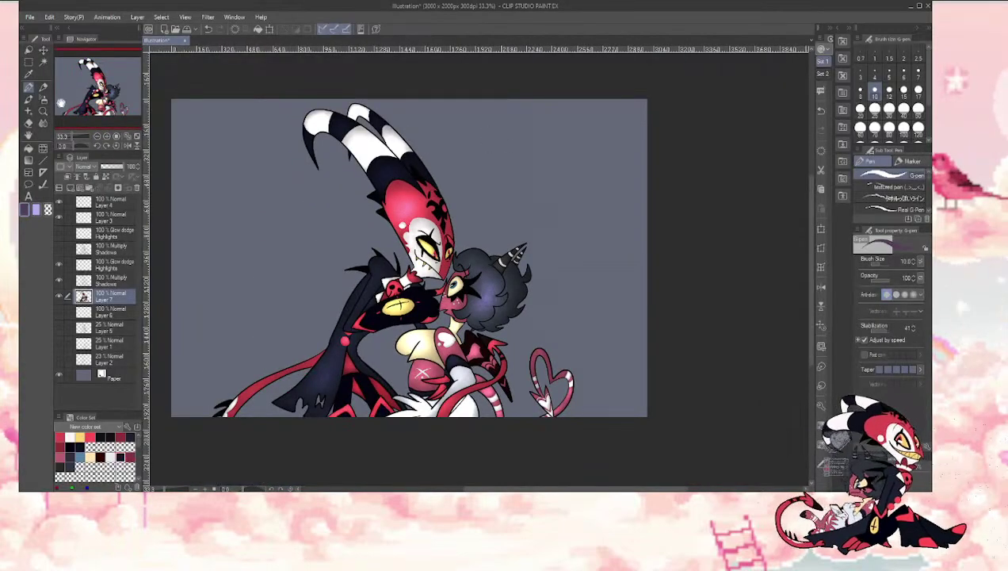
Step: Add a new layer directly above the paper and try a dark purple background fill on it
click(95, 376)
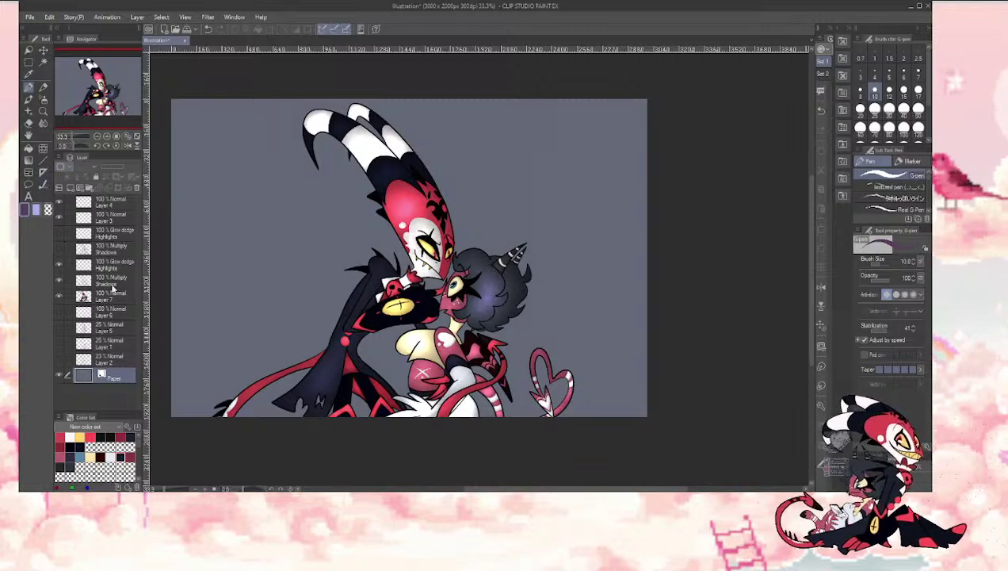
click(59, 189)
key(g)
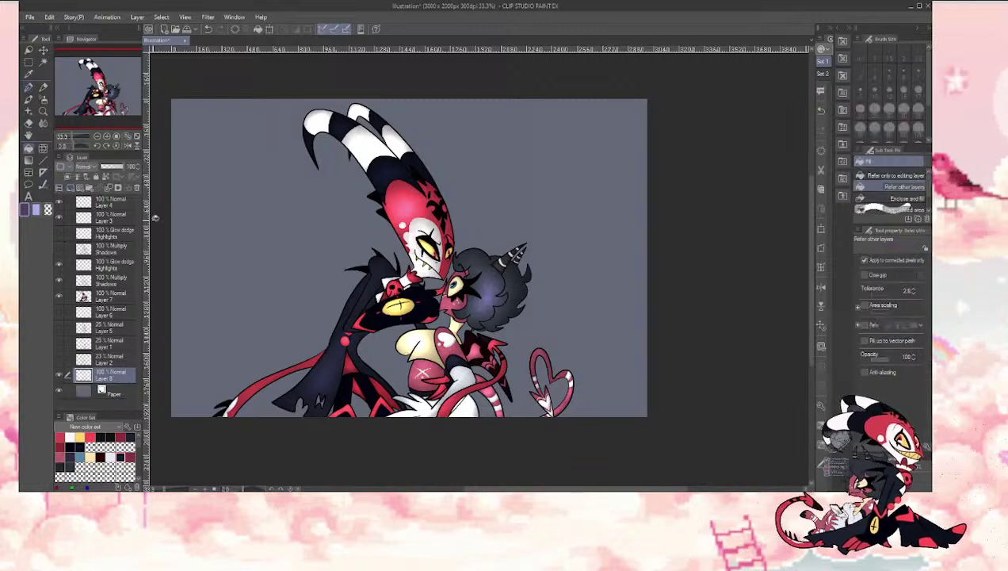
click(214, 260)
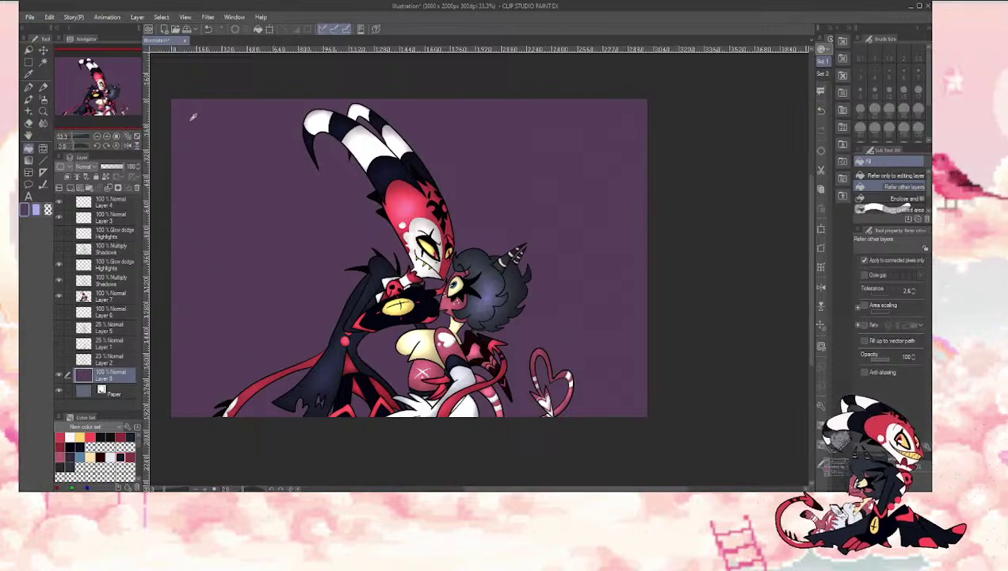
click(191, 219)
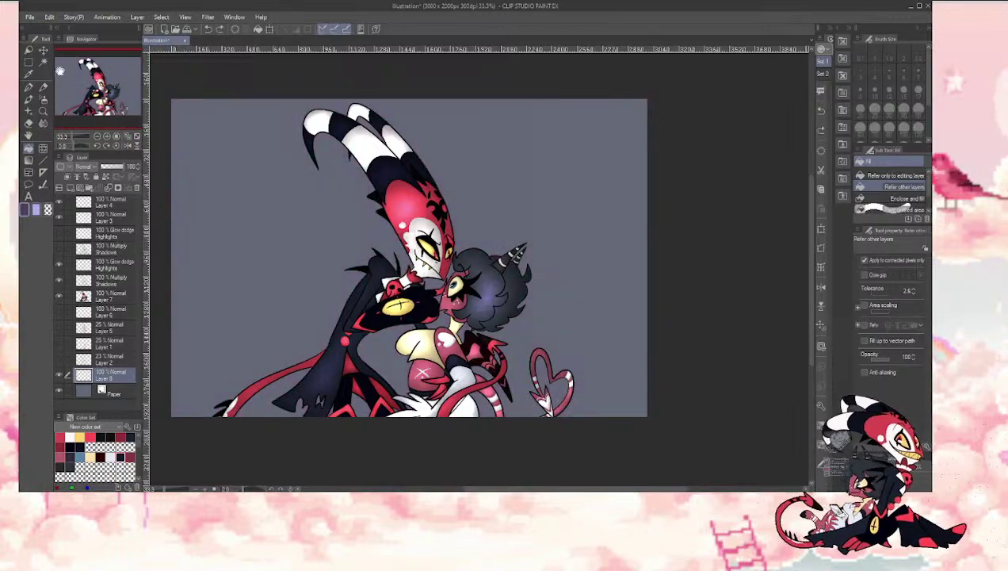
Step: Open the imp lobbie angle 2 background illustration
click(44, 55)
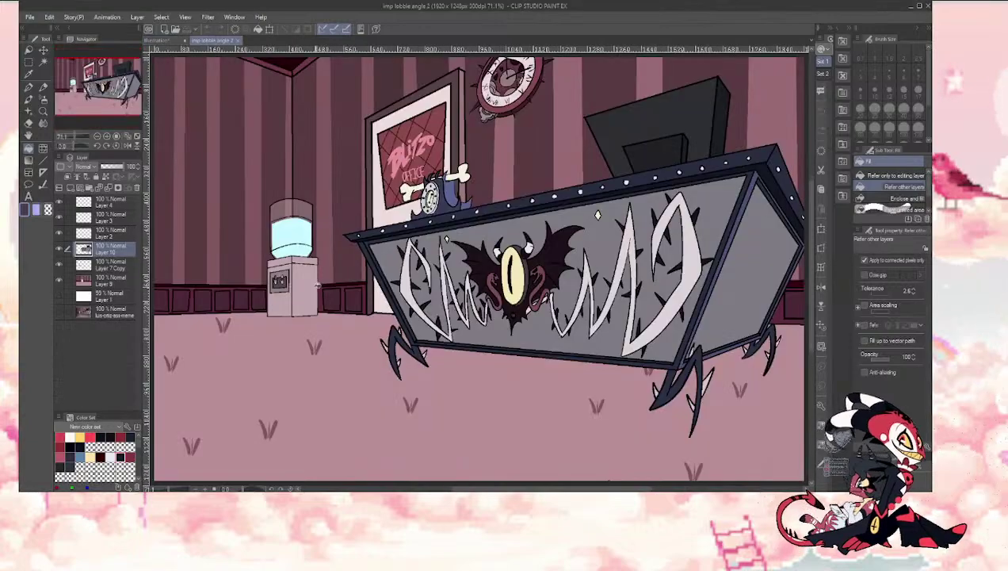
scroll(589, 97, down, 3)
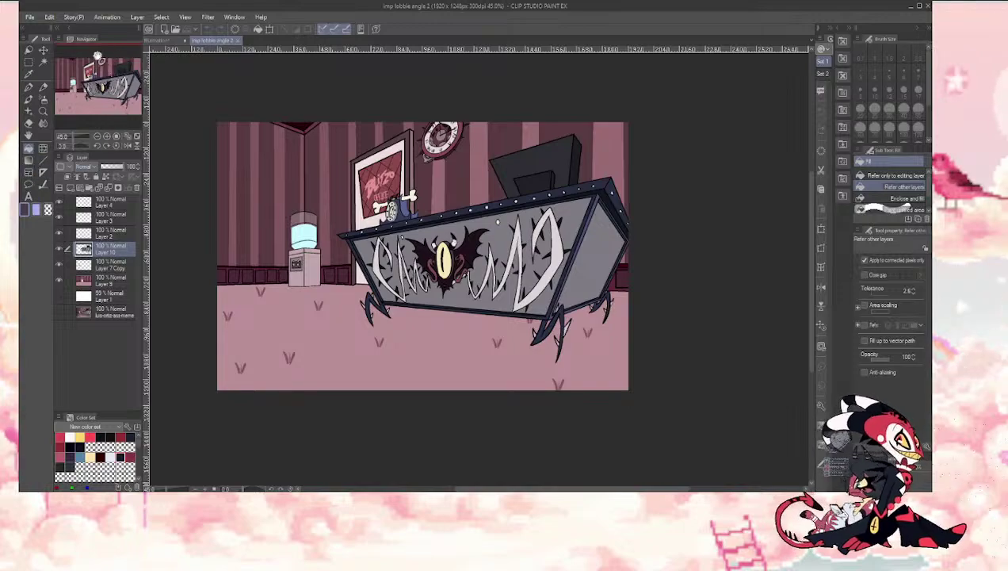
Step: Toggle the visibility of the lobby illustration's desk and wall layers to examine what each one contains
click(58, 248)
click(58, 248)
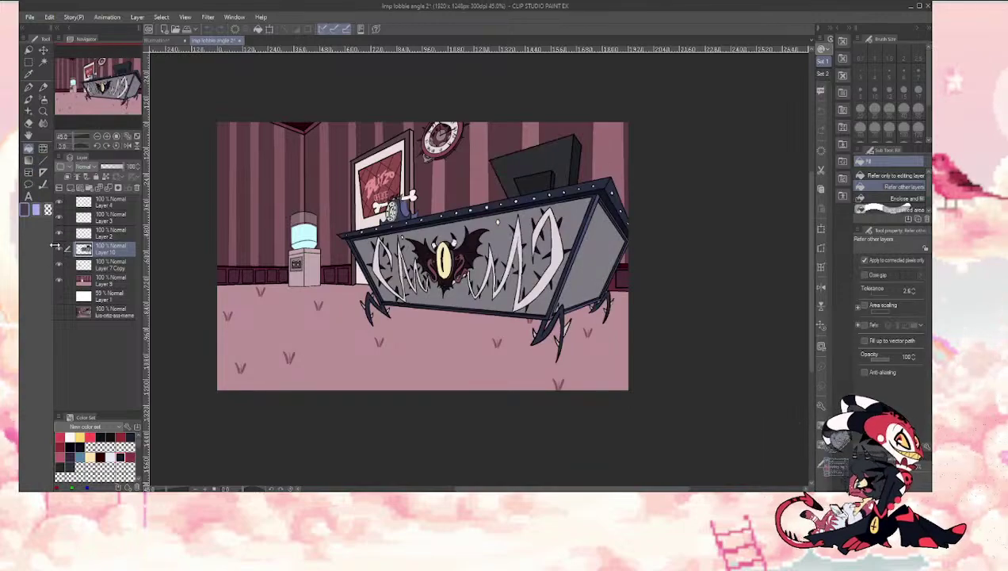
click(57, 248)
click(59, 281)
click(59, 281)
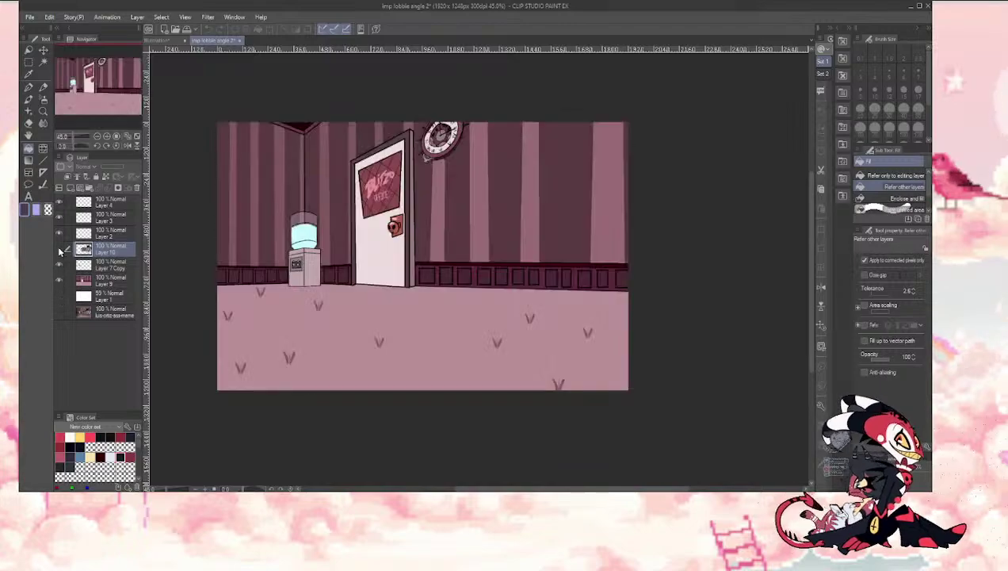
click(59, 250)
click(59, 250)
click(58, 250)
click(59, 250)
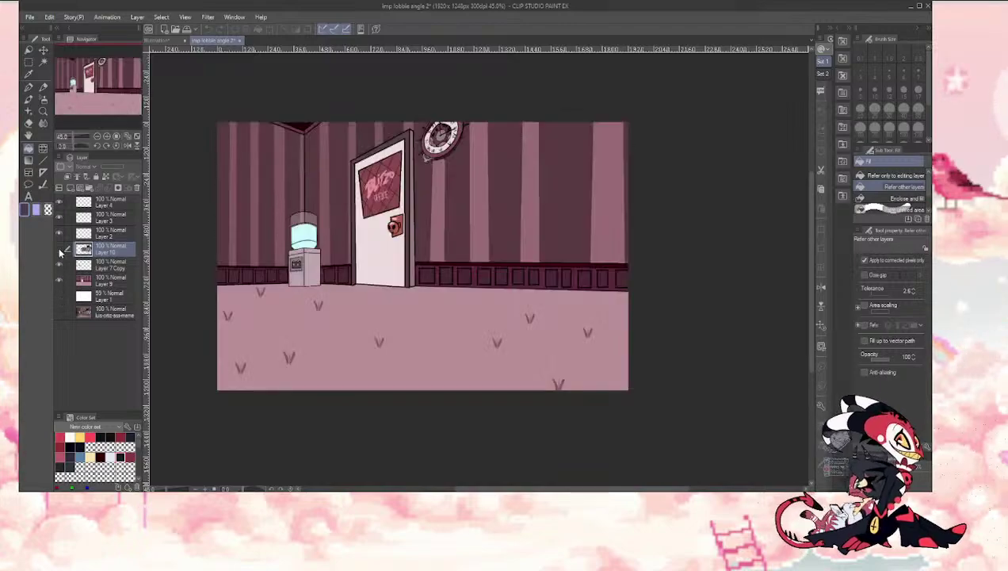
click(58, 250)
click(58, 249)
click(59, 249)
click(58, 250)
click(58, 250)
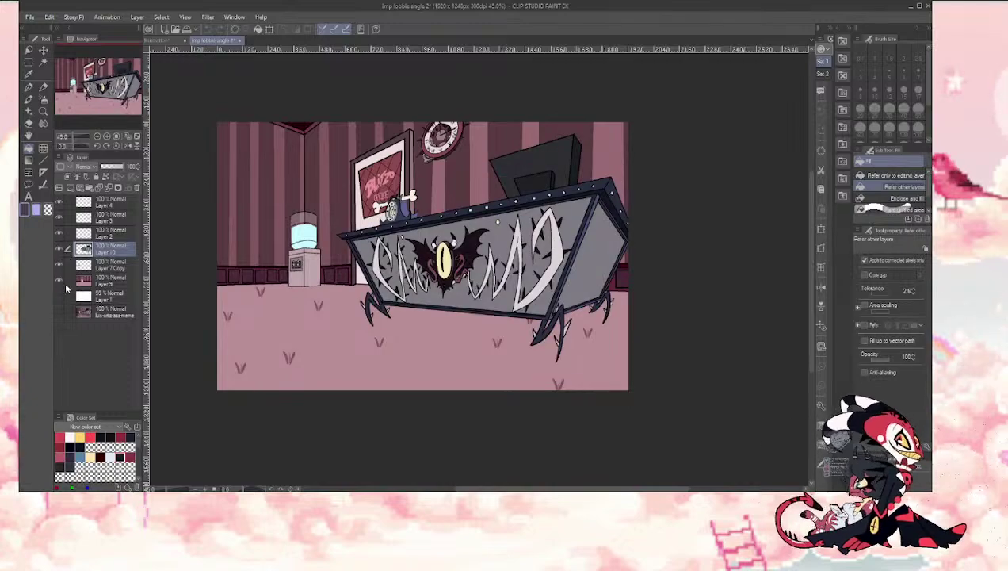
Step: Copy the lobby illustration's six visible layers and paste them into the character illustration just above the paper
drag(70, 283, 70, 206)
key(ctrl+a)
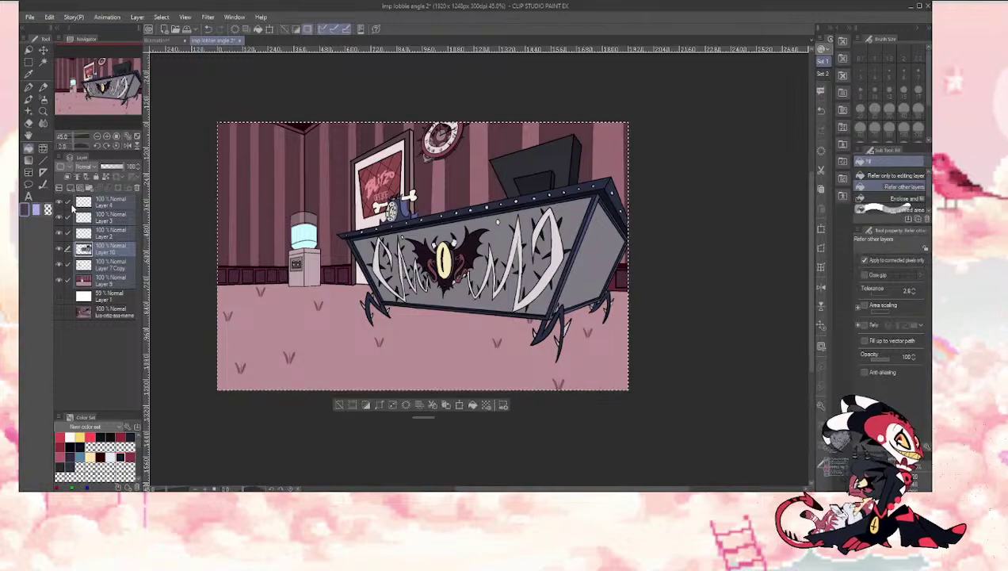
click(152, 40)
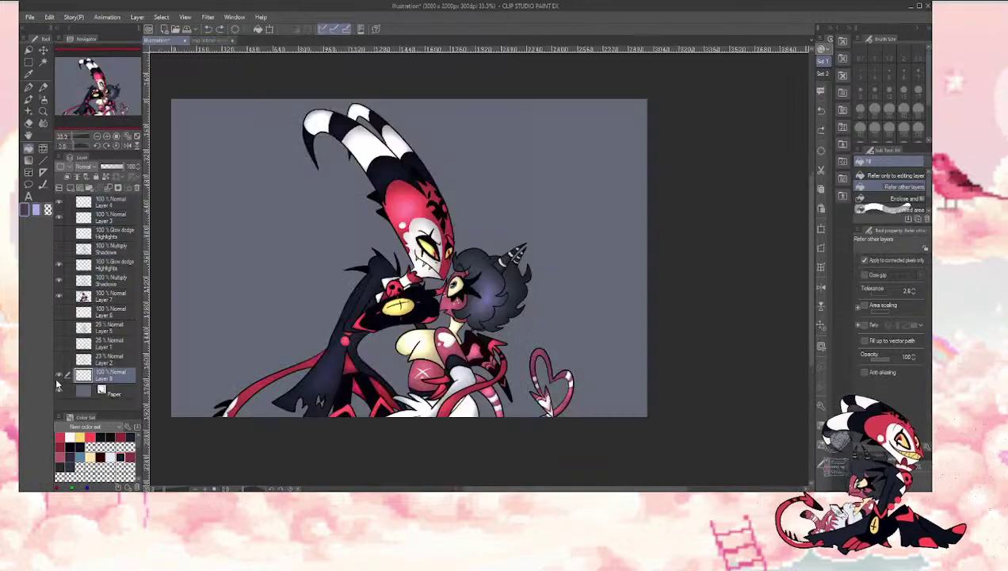
click(91, 388)
key(ctrl+v)
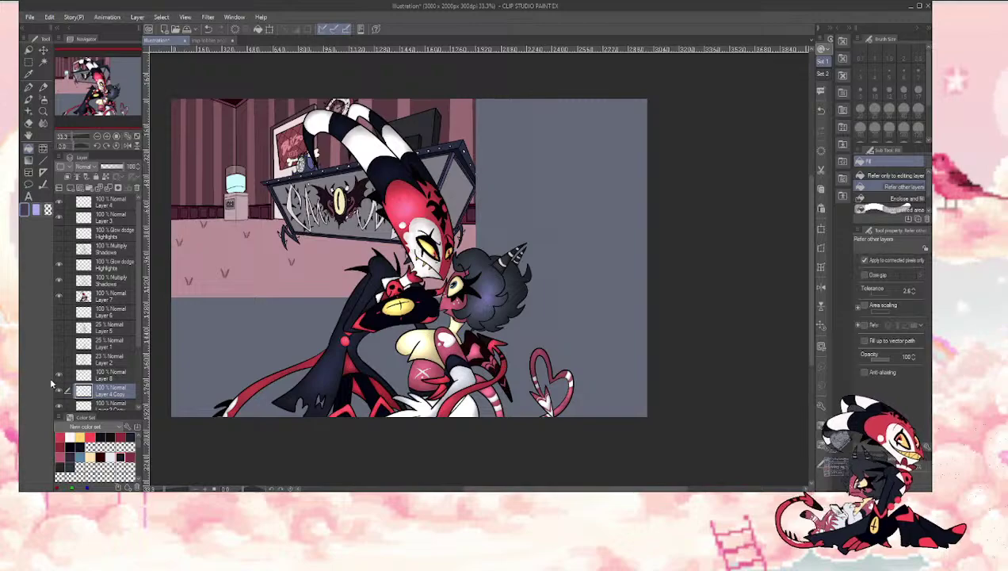
click(488, 180)
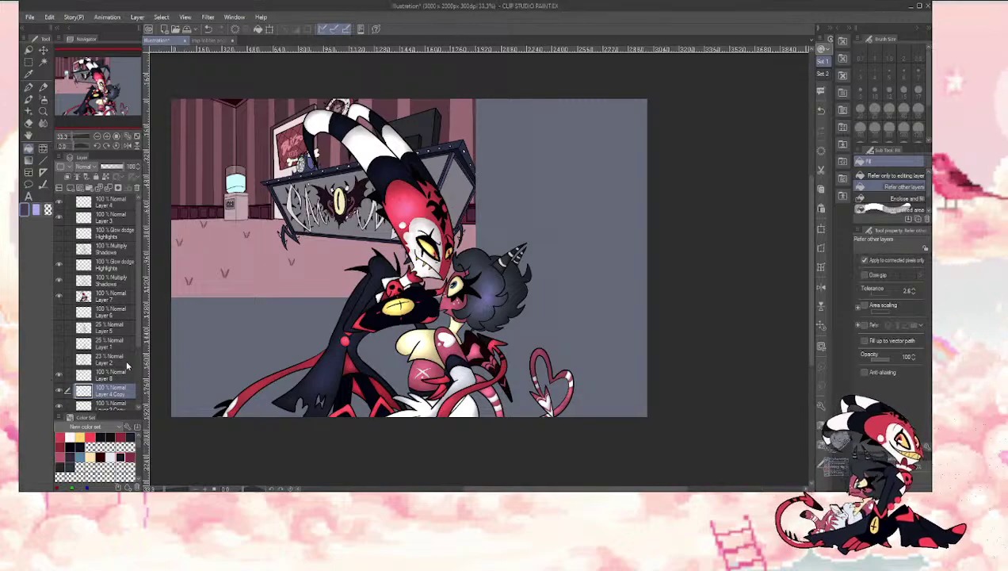
Step: Scale the six pasted lobby layers together to about 190% and position them behind the characters
scroll(126, 365, down, 3)
drag(67, 307, 68, 387)
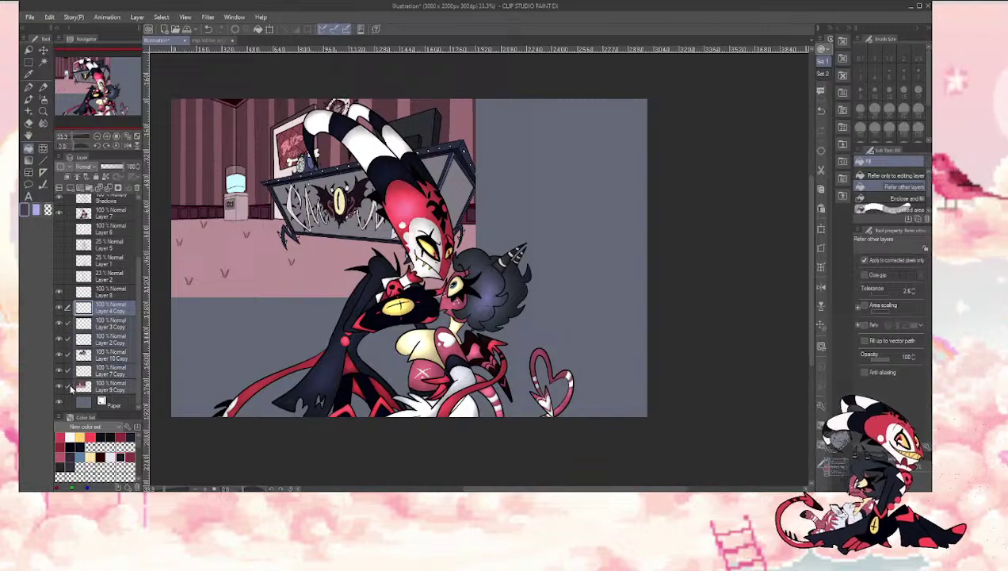
key(ctrl+t)
scroll(267, 409, down, 3)
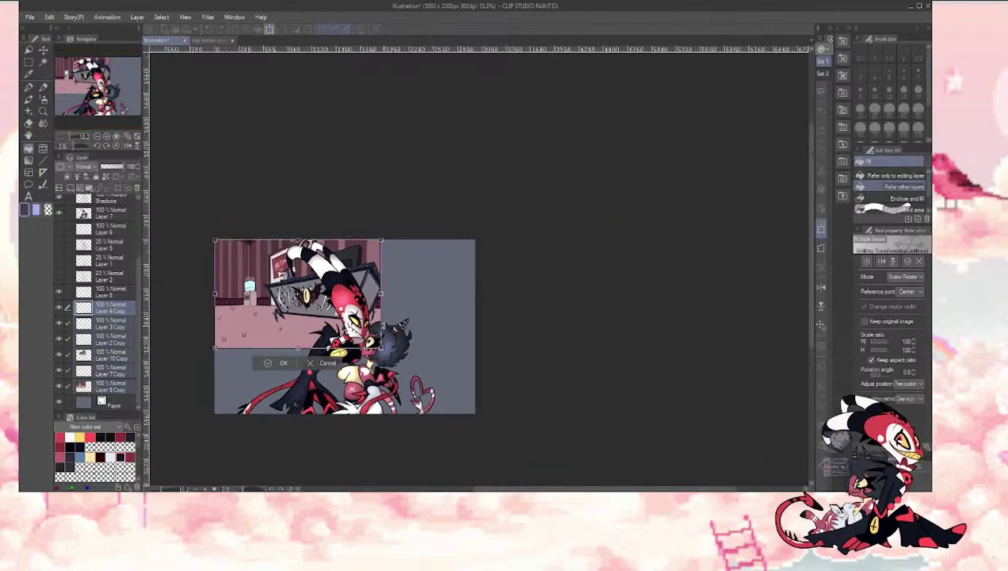
drag(382, 347, 531, 445)
mouse_move(257, 354)
mouse_down()
mouse_move(278, 385)
mouse_move(244, 339)
mouse_up()
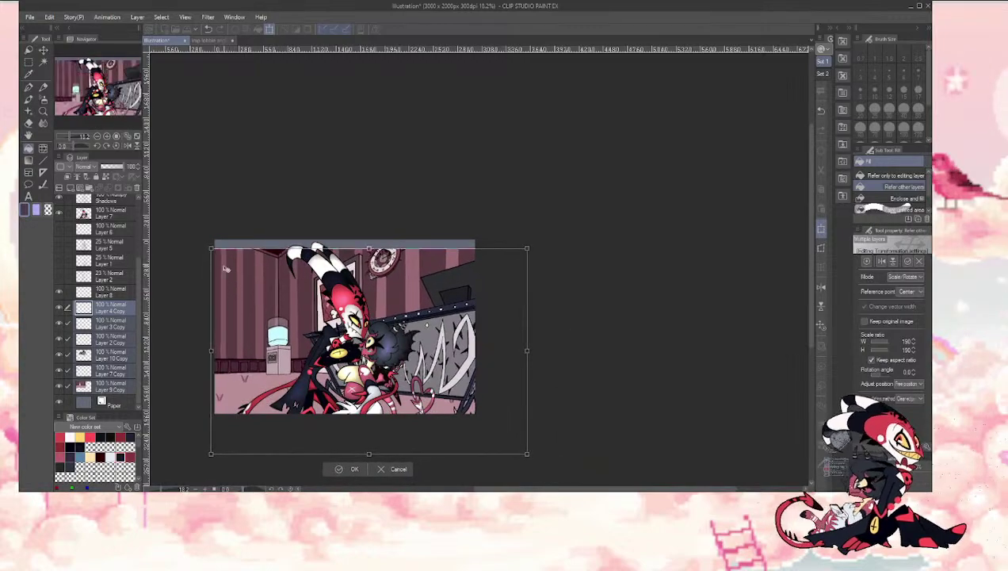
click(352, 468)
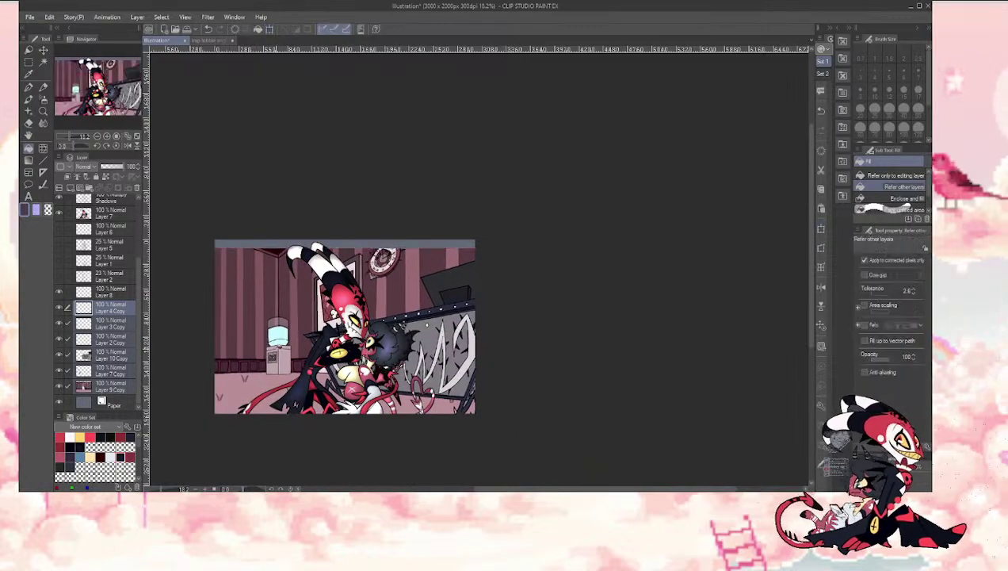
Step: Rescale the lobby layers larger and shift them to cover the whole canvas, with the office door behind the characters
key(ctrl+z)
drag(226, 255, 124, 179)
drag(160, 243, 243, 287)
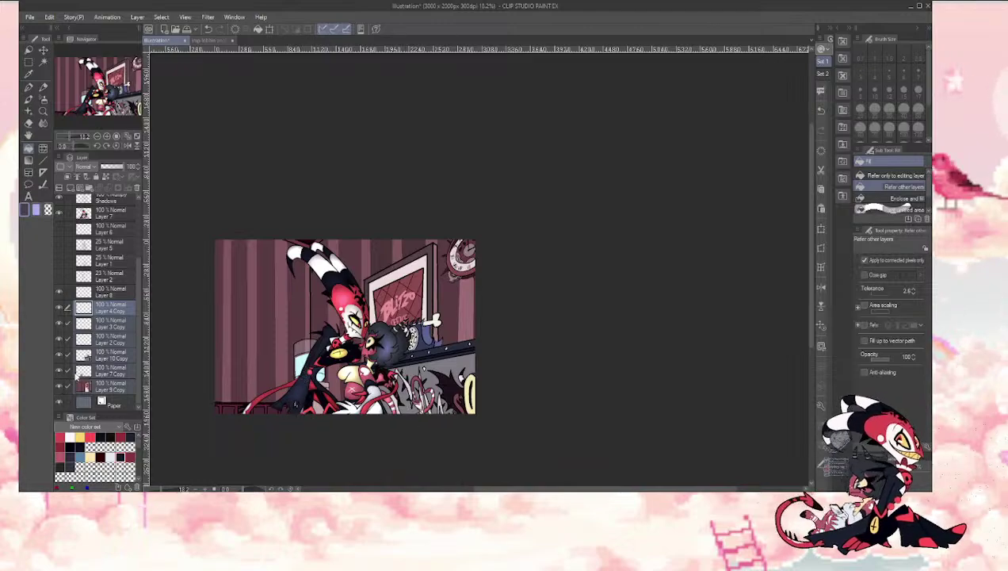
Step: Scale the desk layer alone to about 80% and place it beside the smaller character
click(63, 356)
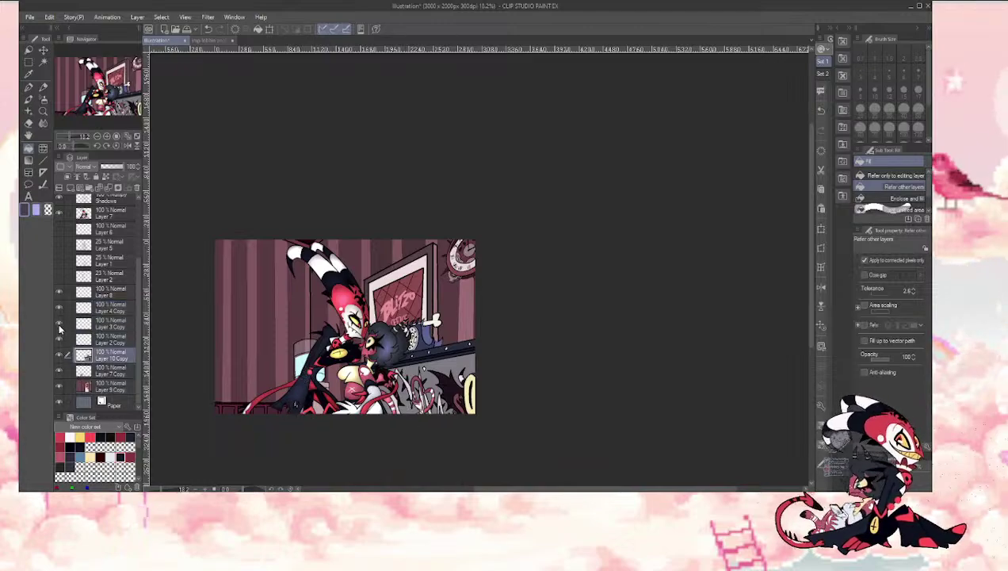
key(ctrl+t)
drag(347, 244, 403, 262)
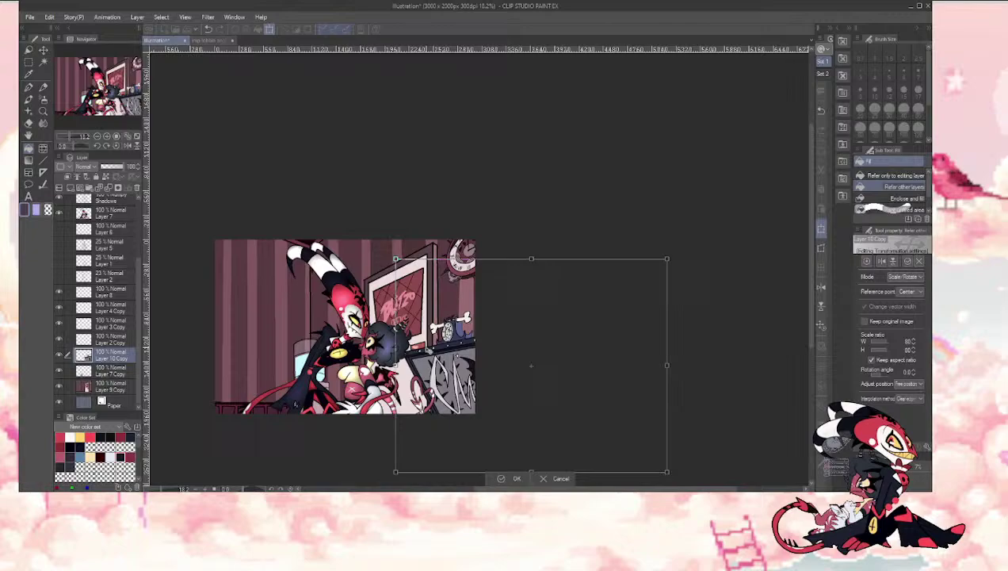
click(500, 478)
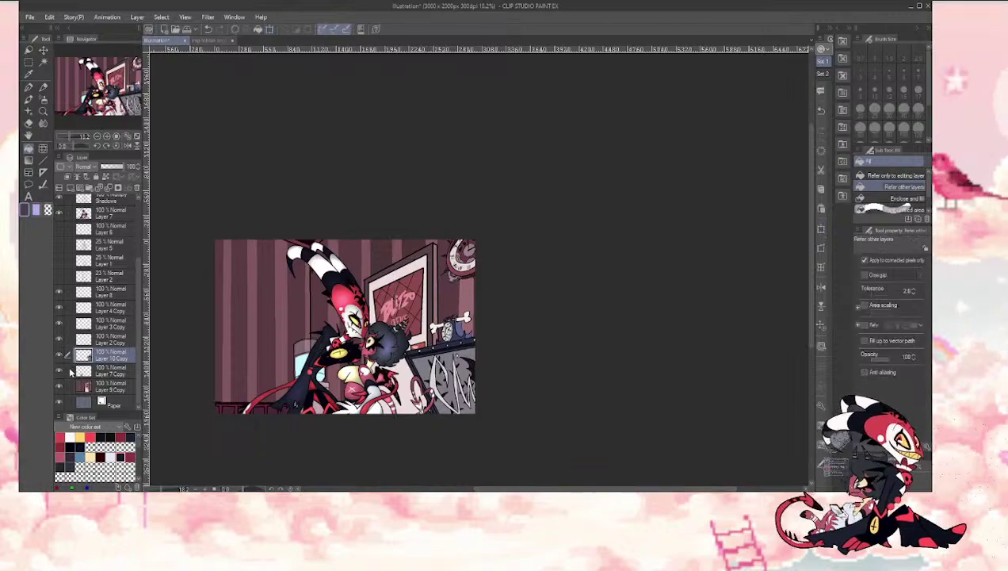
Step: Enlarge all six lobby layers together to 111% and reposition them so the wall fills the canvas behind the characters
drag(69, 371, 67, 385)
click(68, 340)
click(67, 323)
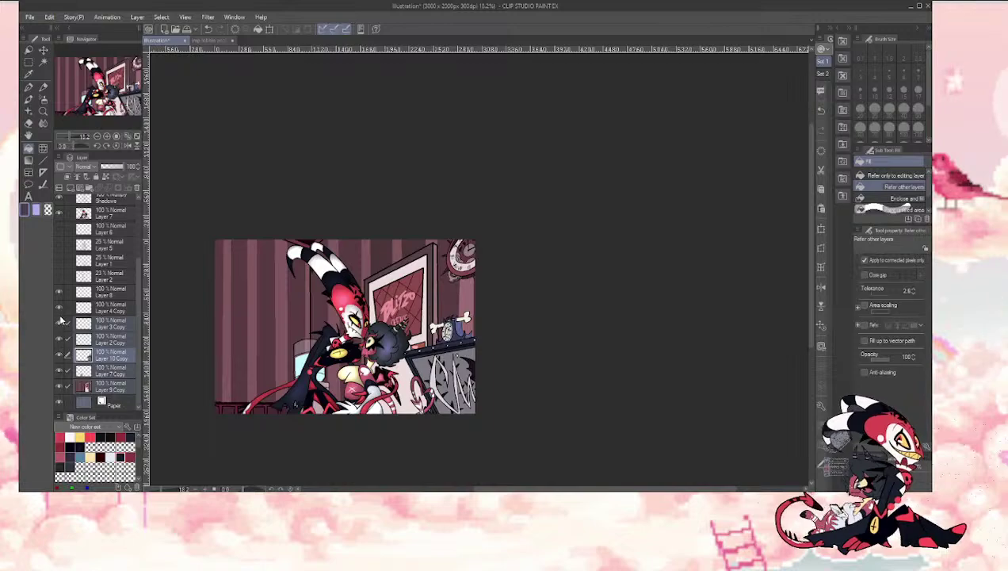
click(67, 308)
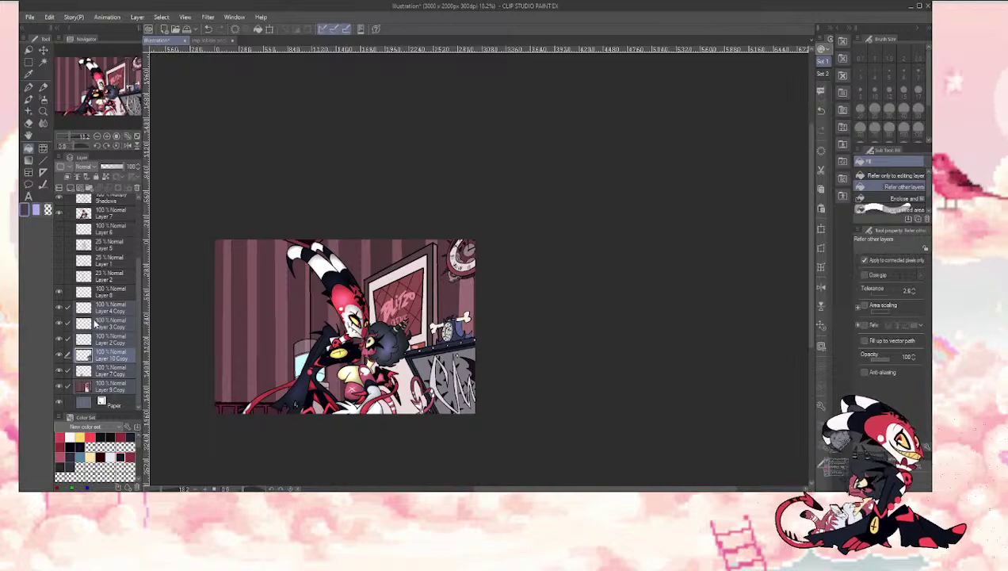
key(ctrl+t)
drag(208, 233, 295, 291)
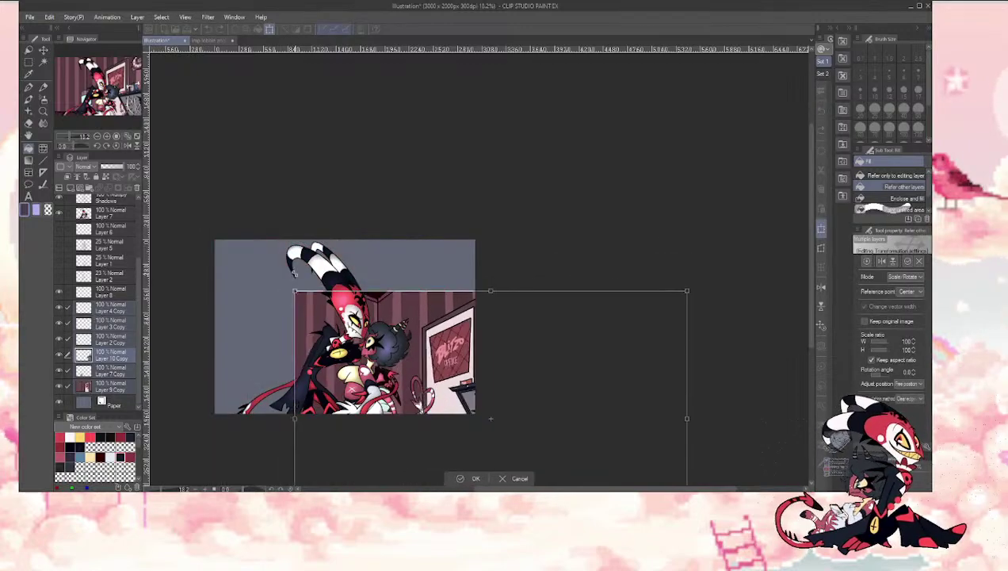
drag(331, 335, 257, 298)
drag(223, 252, 176, 234)
mouse_move(247, 305)
mouse_down()
mouse_move(270, 307)
mouse_move(231, 305)
mouse_move(245, 305)
mouse_up()
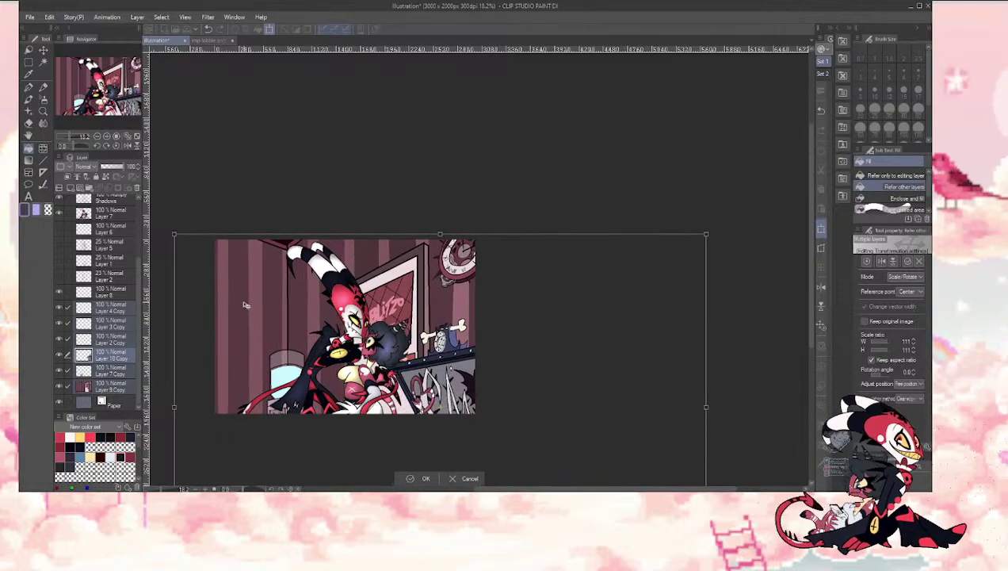
click(420, 479)
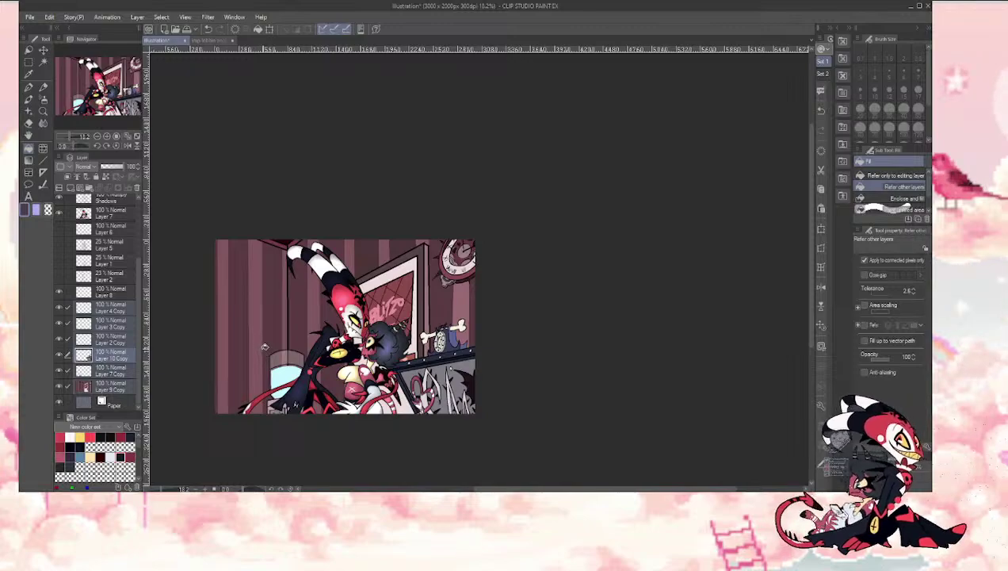
Step: Scale the desk layer alone to 84% and move it up beside the smaller character
click(101, 386)
click(87, 355)
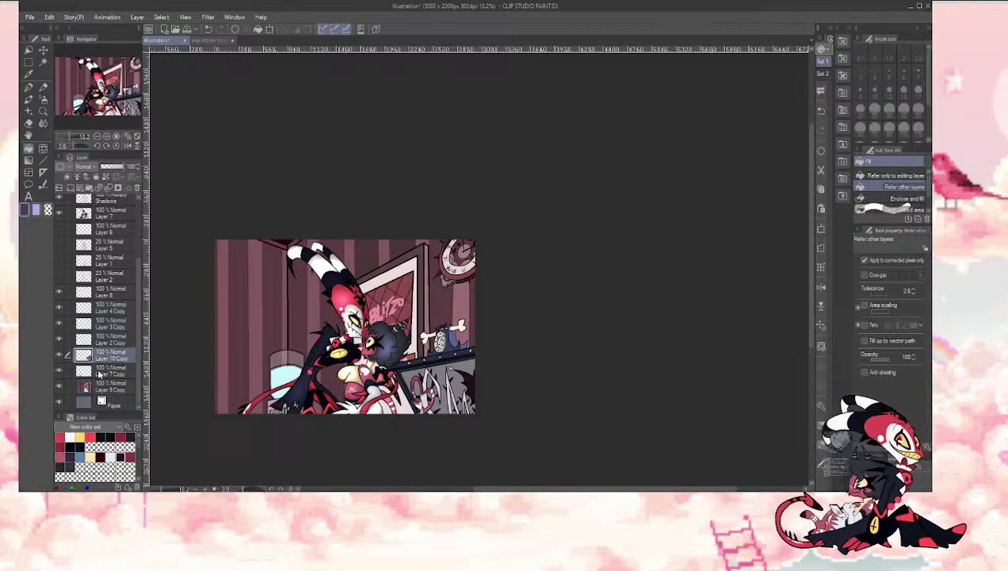
key(ctrl+t)
drag(382, 261, 415, 288)
drag(427, 321, 405, 301)
drag(527, 373, 507, 377)
drag(372, 272, 387, 284)
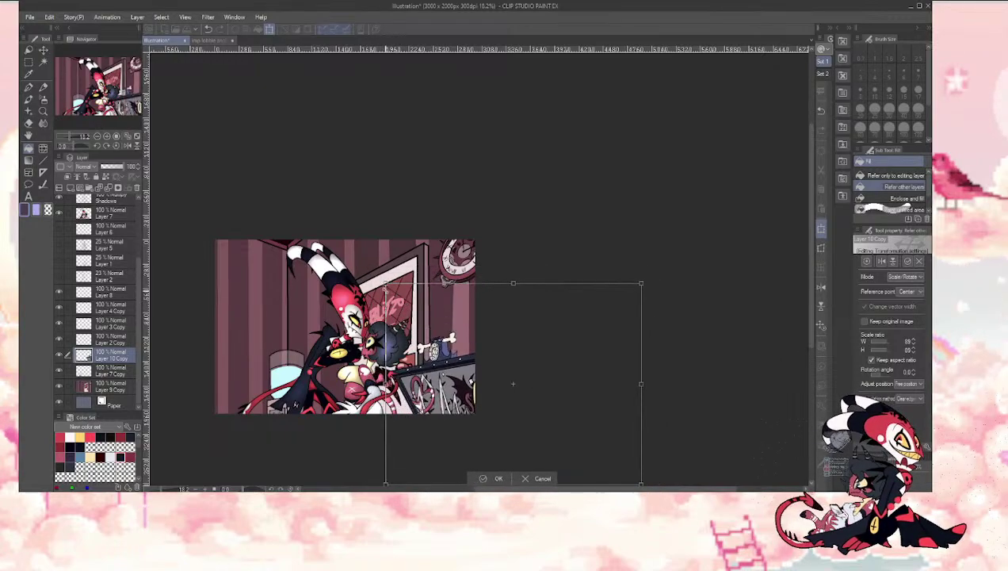
drag(514, 383, 502, 379)
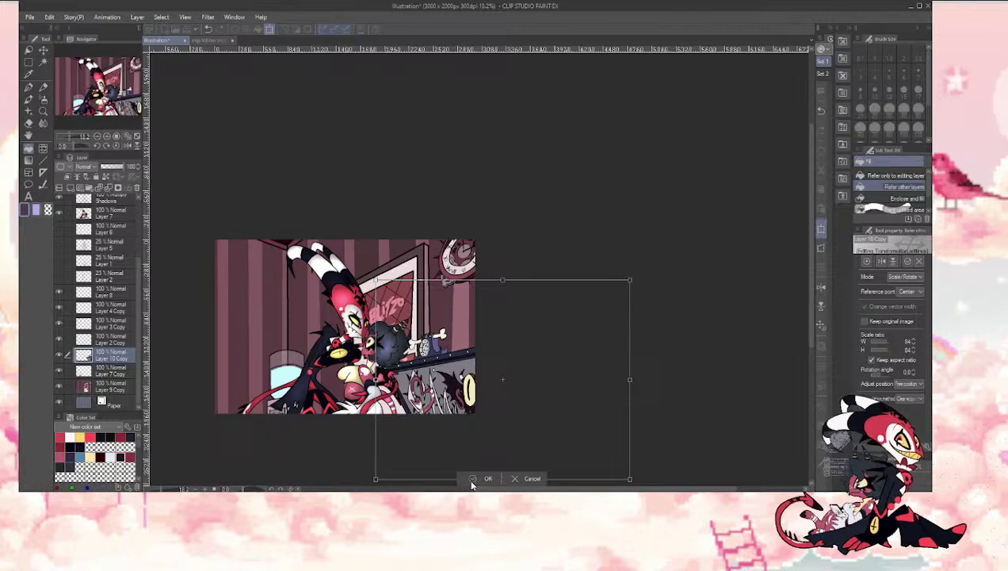
click(472, 479)
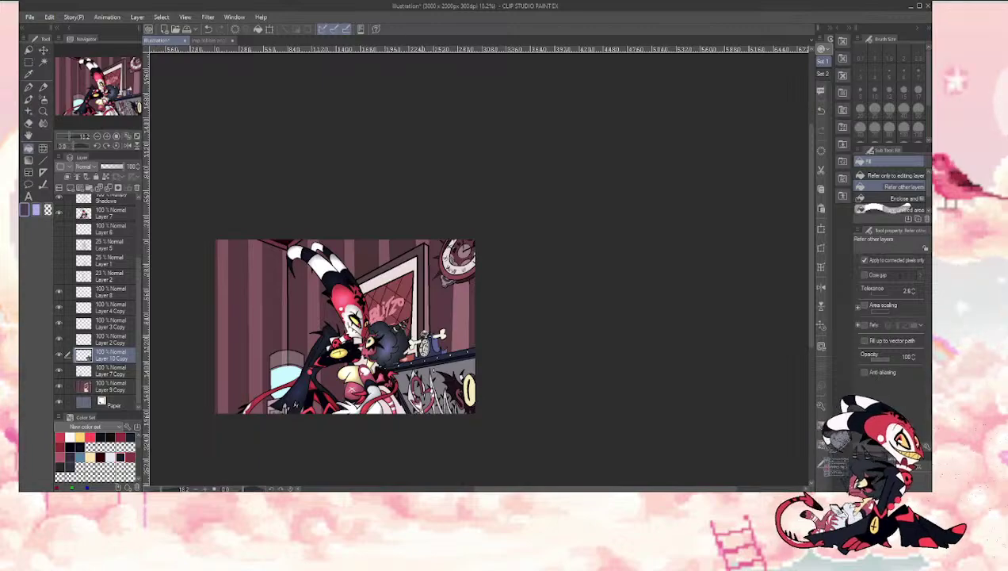
Step: Check which objects the pasted lobby layers hold by toggling their visibility, and select the water cooler layer
click(70, 339)
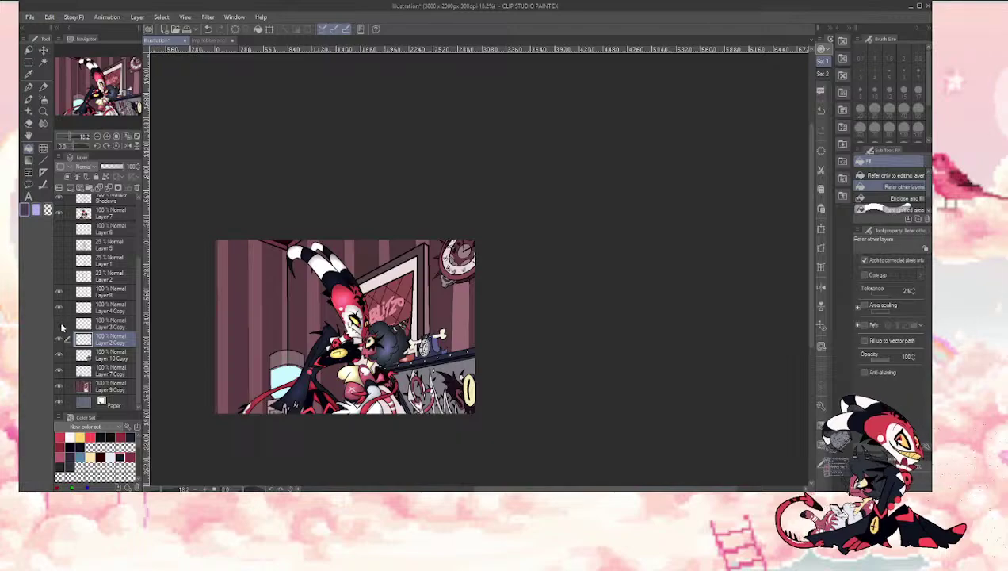
click(61, 386)
click(61, 386)
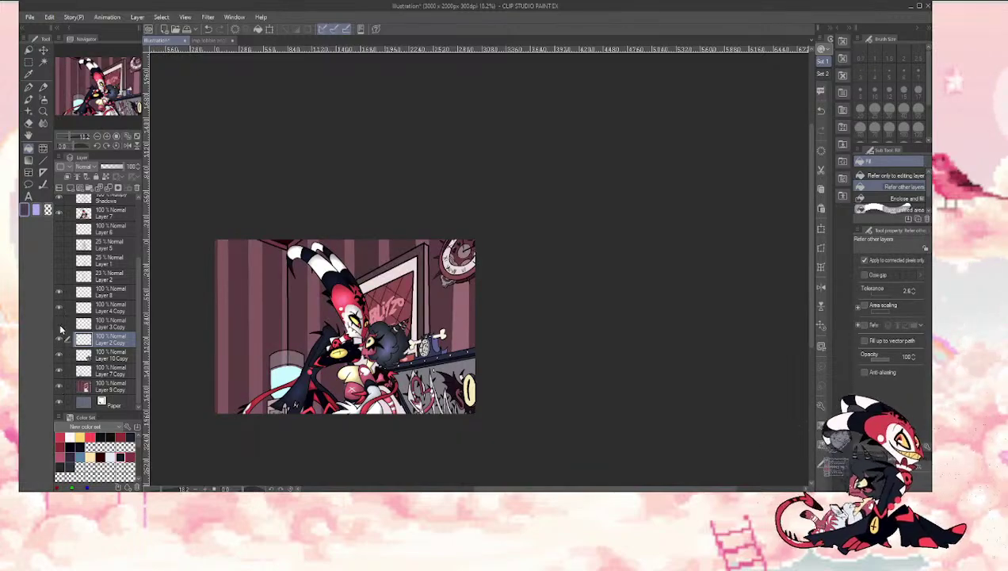
click(60, 387)
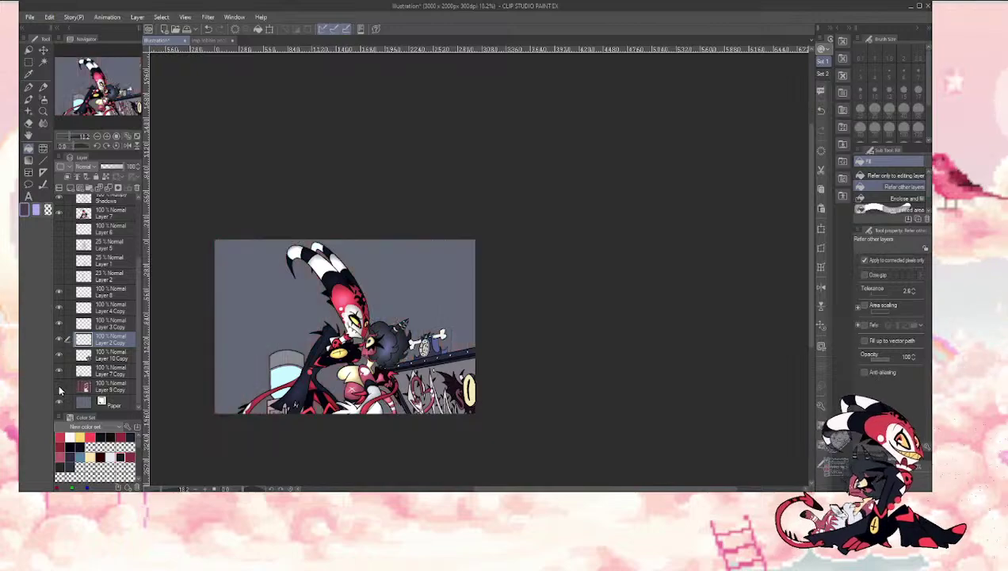
click(60, 386)
click(60, 370)
click(60, 370)
click(85, 371)
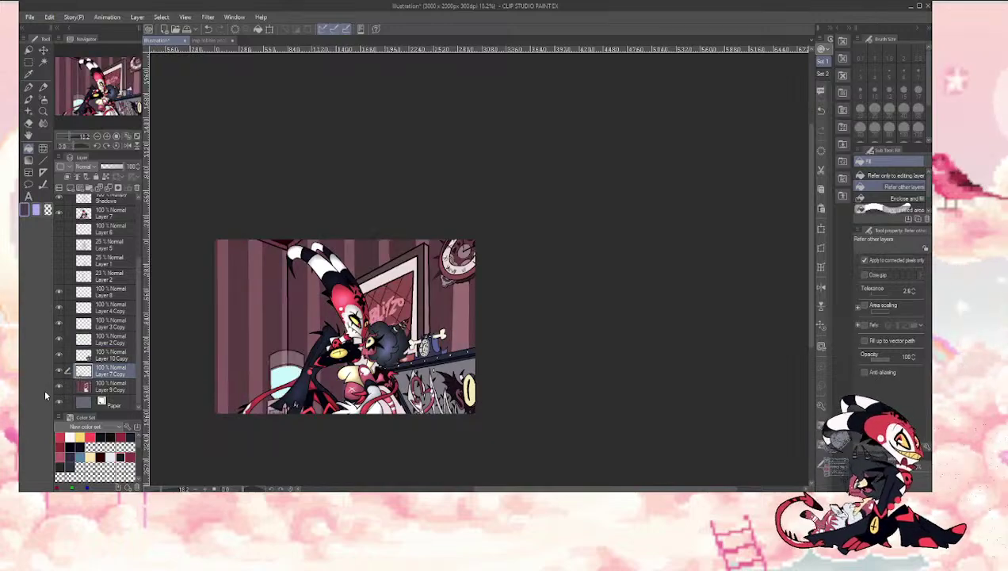
key(ctrl+t)
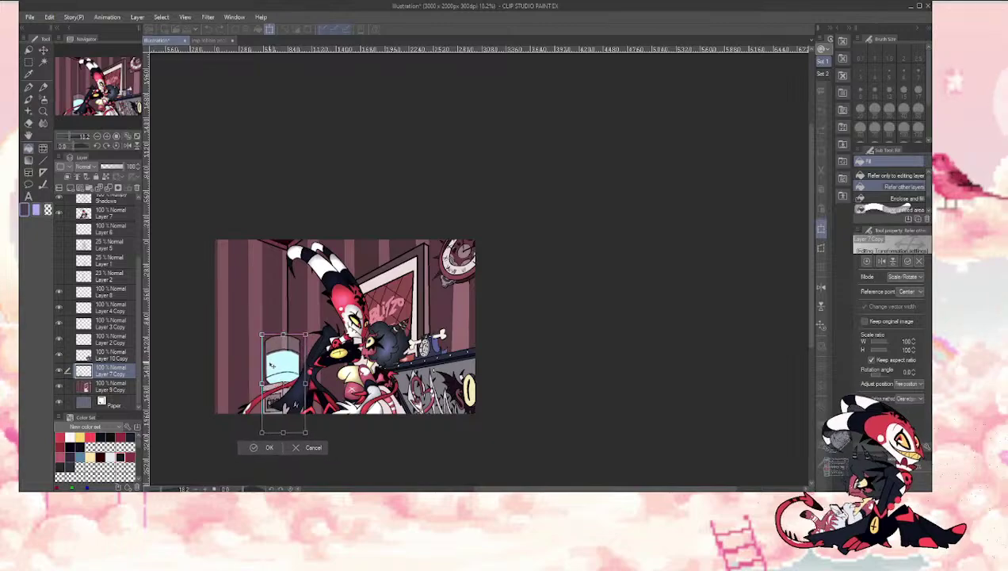
mouse_move(271, 365)
mouse_down()
mouse_move(283, 367)
mouse_move(267, 376)
mouse_up()
click(259, 454)
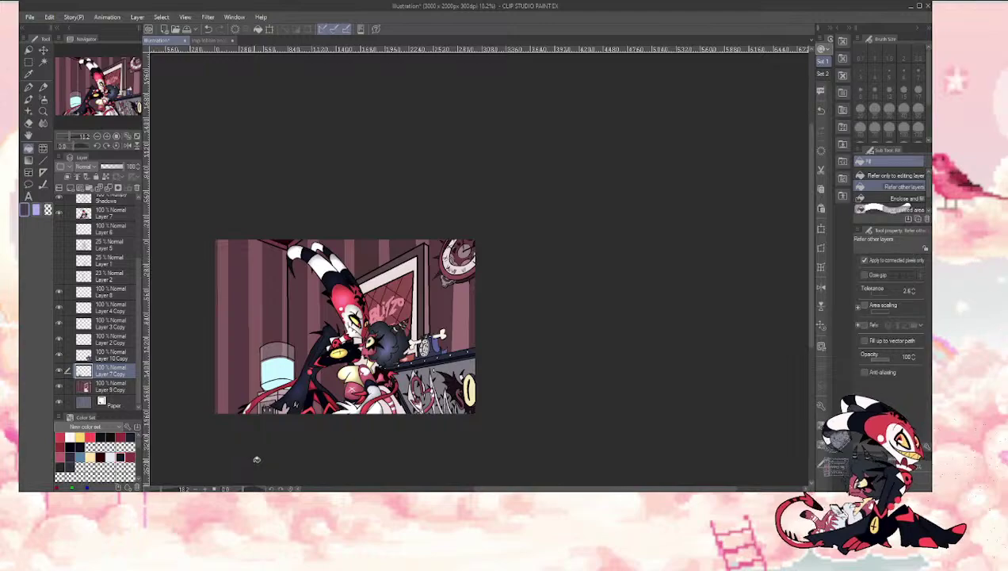
key(ctrl+z)
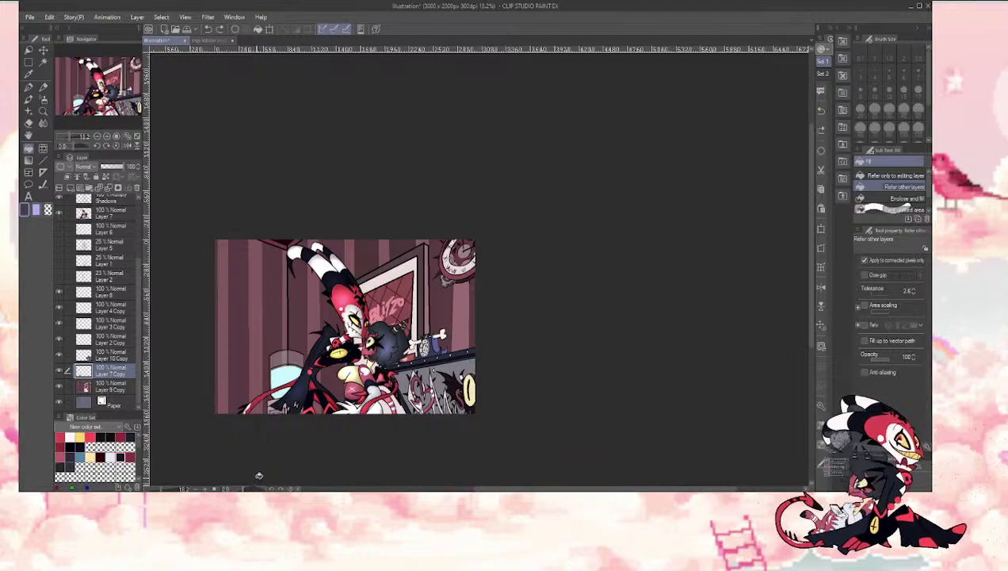
Step: Move the water cooler up and away from the taller character's arm so more of it shows
key(ctrl+t)
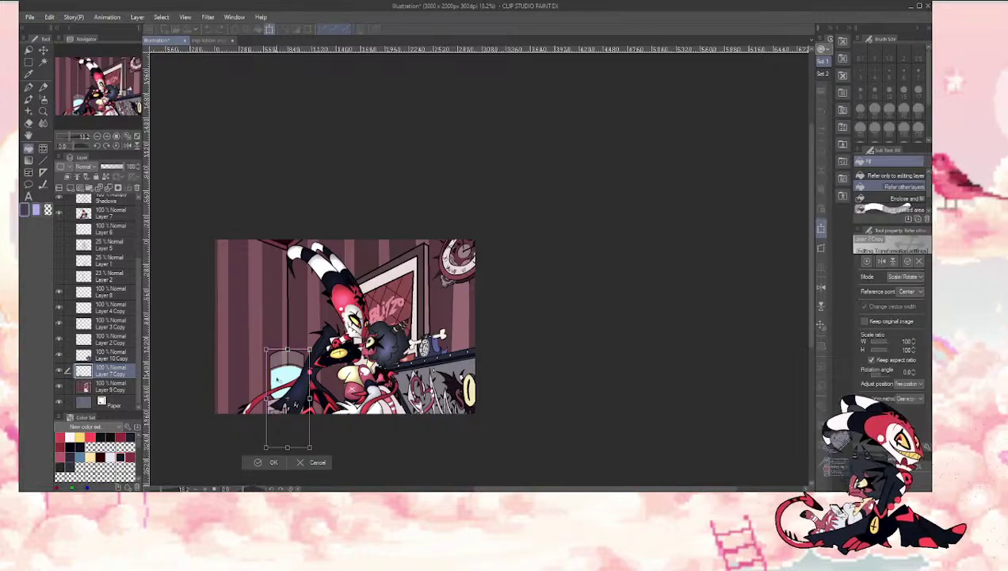
drag(272, 352, 267, 353)
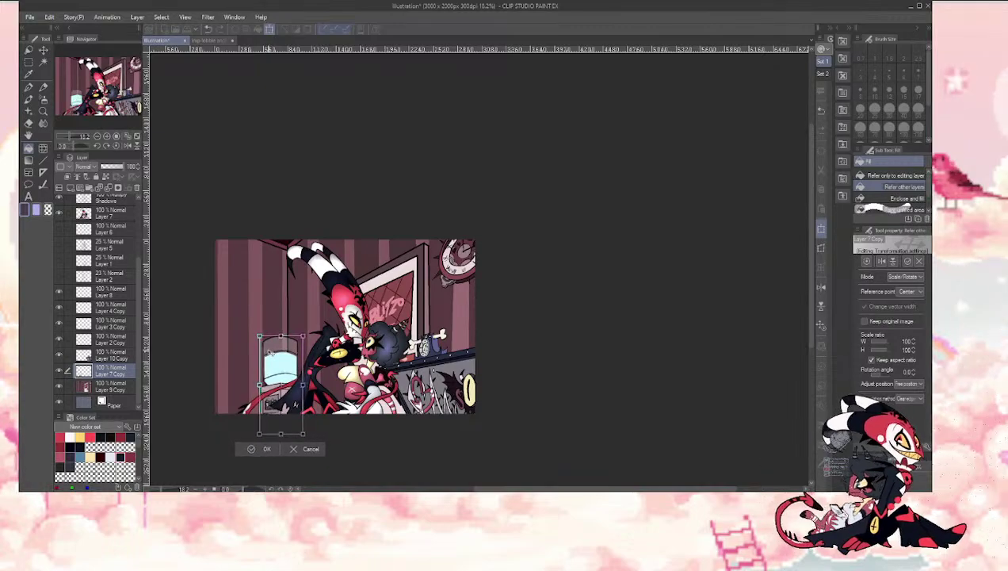
drag(270, 401, 265, 405)
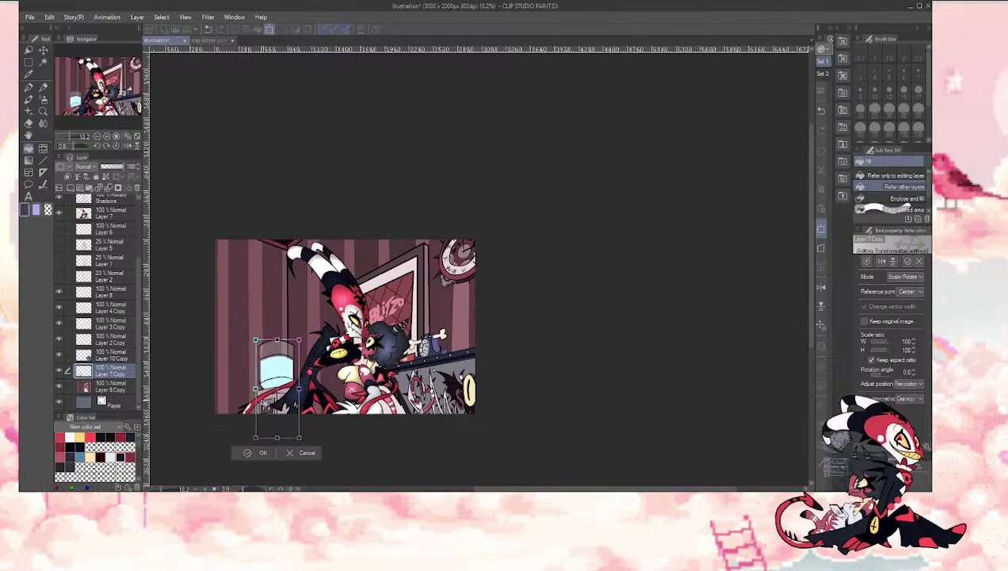
click(243, 452)
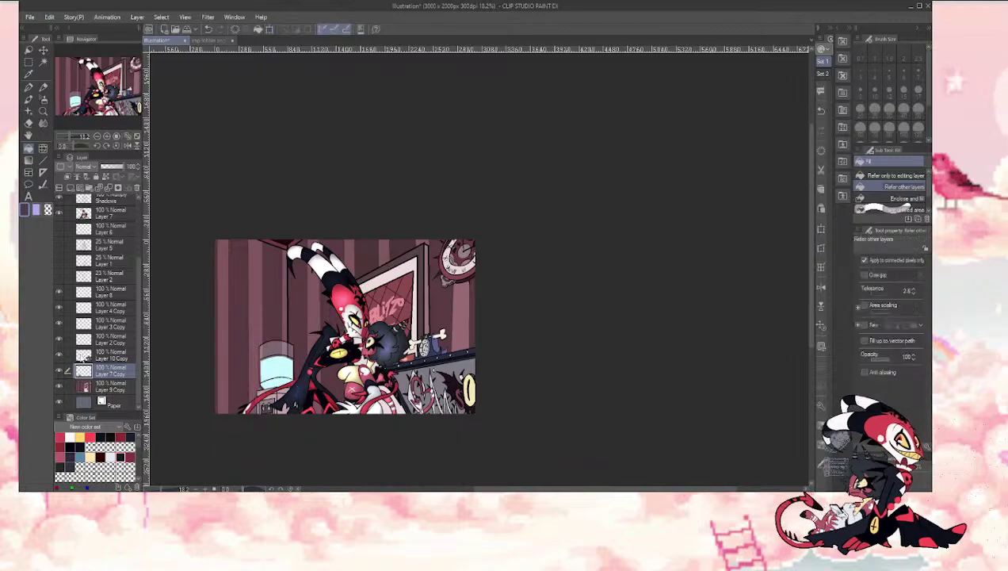
Step: Apply Shading Assist to the desk layer, Layer 10 Copy, with the light source over the smaller character's torso
click(87, 355)
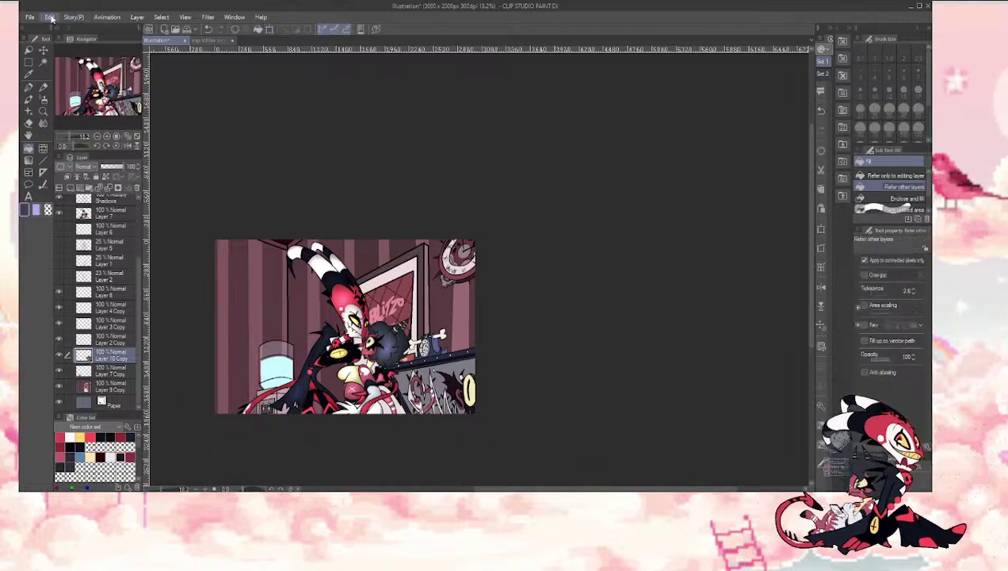
click(70, 203)
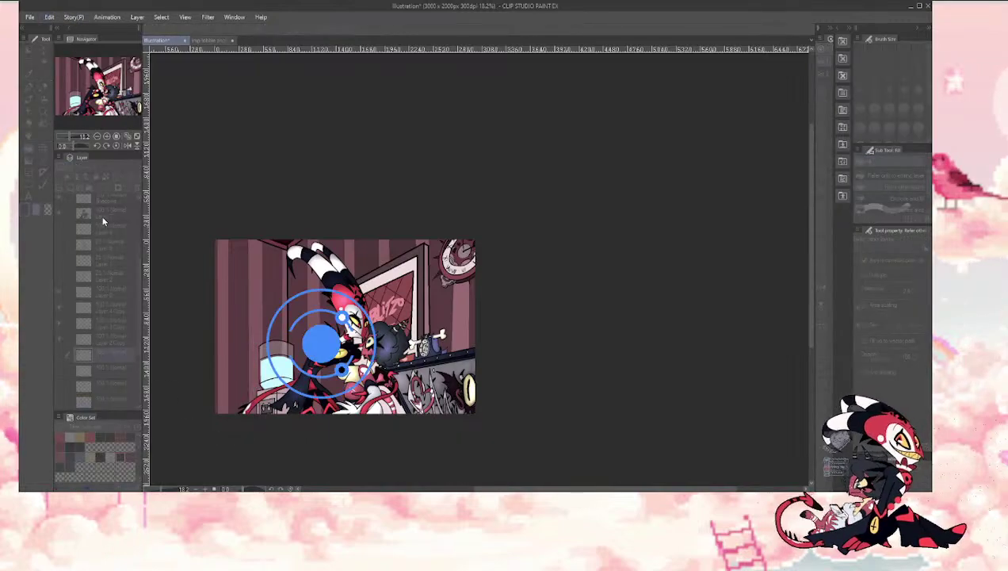
drag(323, 346, 375, 385)
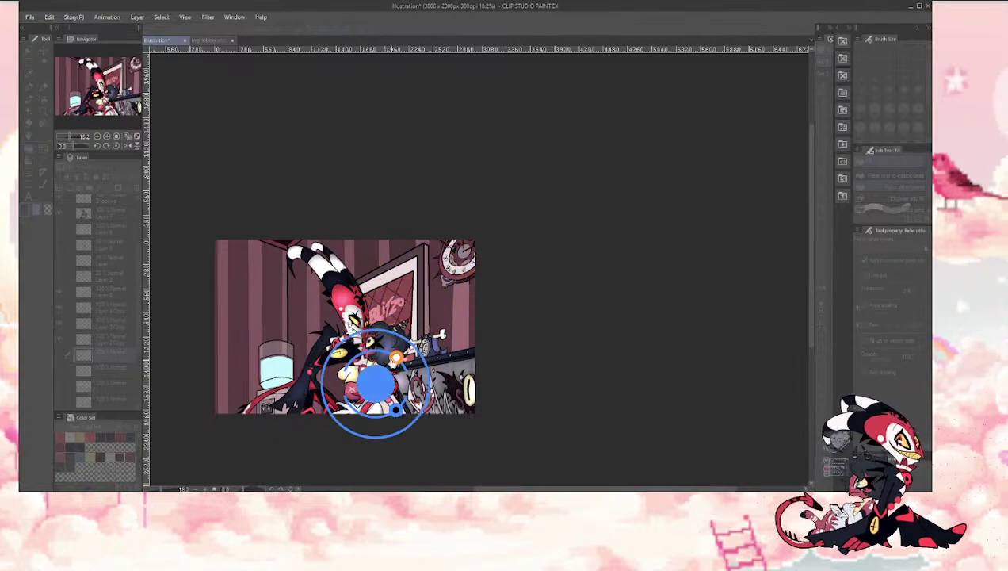
click(376, 384)
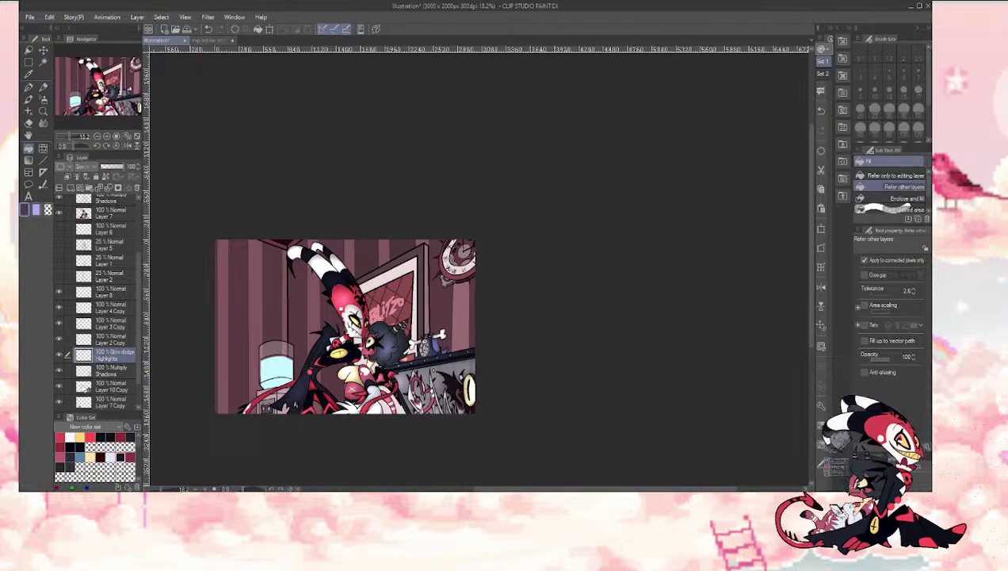
Step: Hide Layer 8, Layer 4 Copy and Layer 3 Copy, and apply Shading Assist to the water cooler on Layer 7 Copy
click(84, 387)
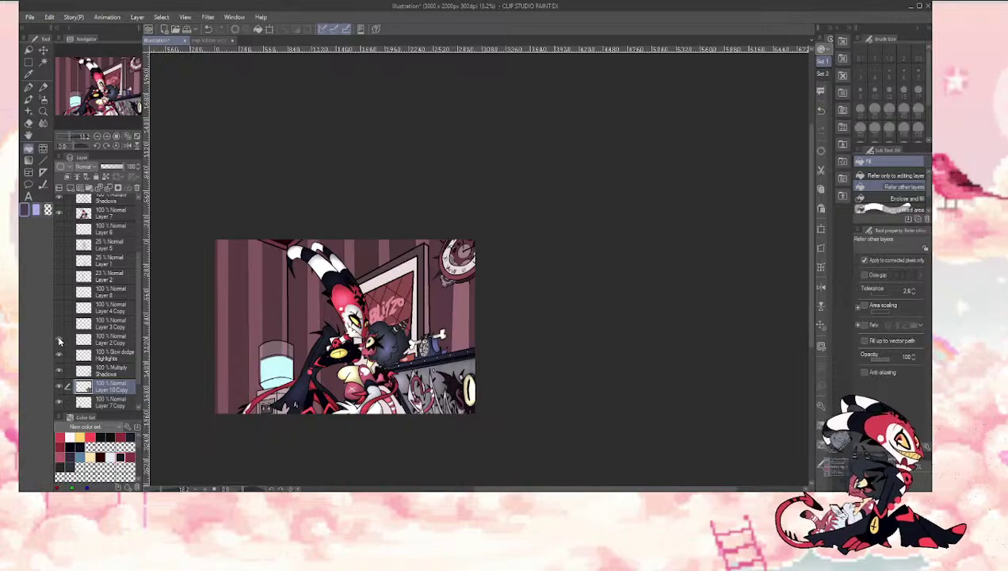
scroll(119, 357, down, 1)
click(82, 372)
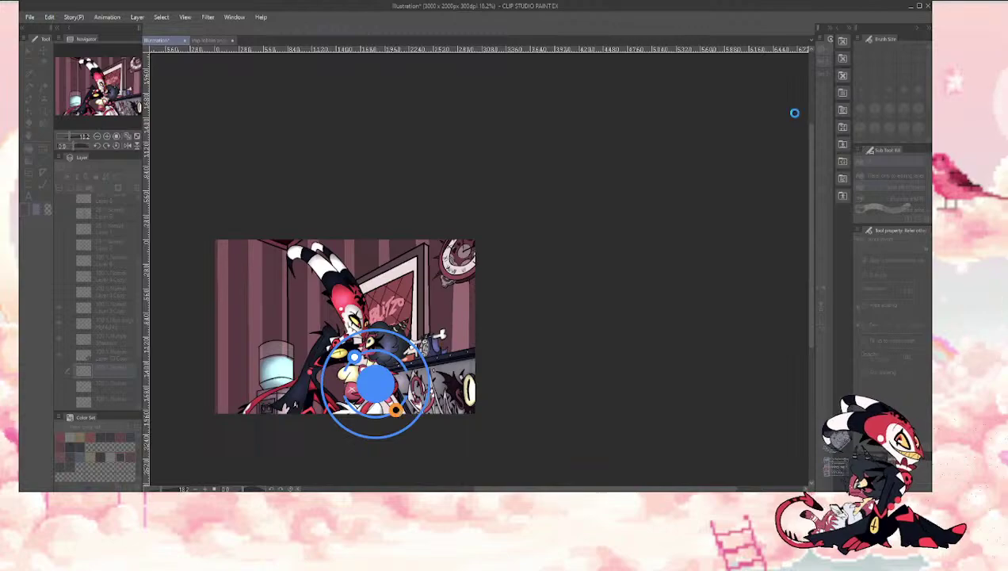
scroll(137, 301, down, 2)
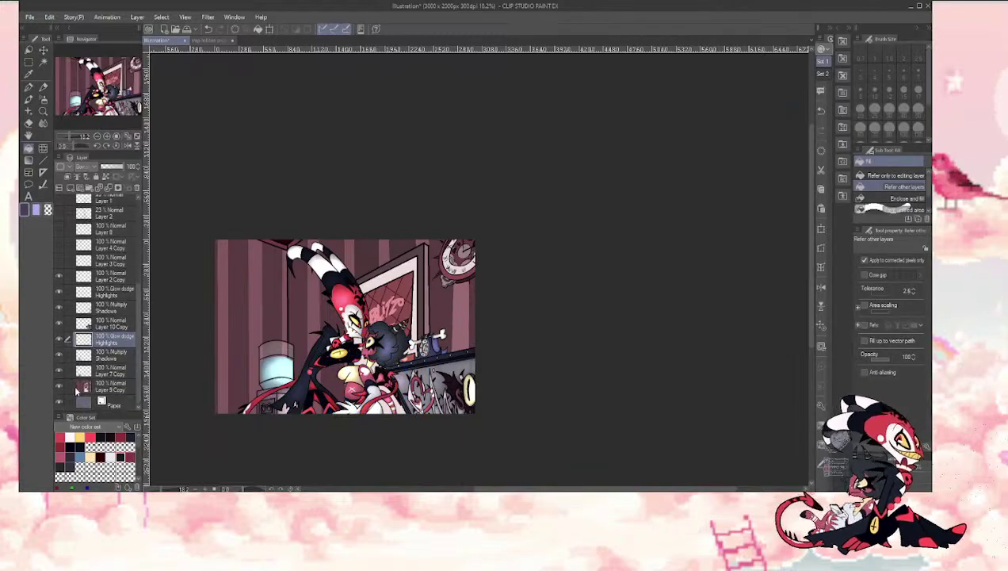
Step: Apply Shading Assist to the wall on Layer 9 Copy with the light source in the canvas's upper-left area
click(107, 386)
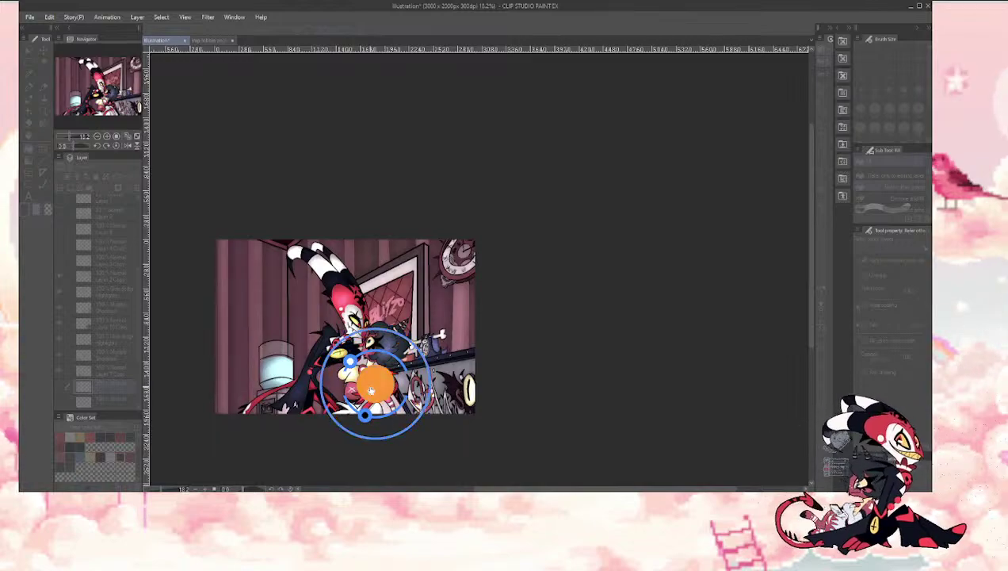
drag(375, 383, 252, 277)
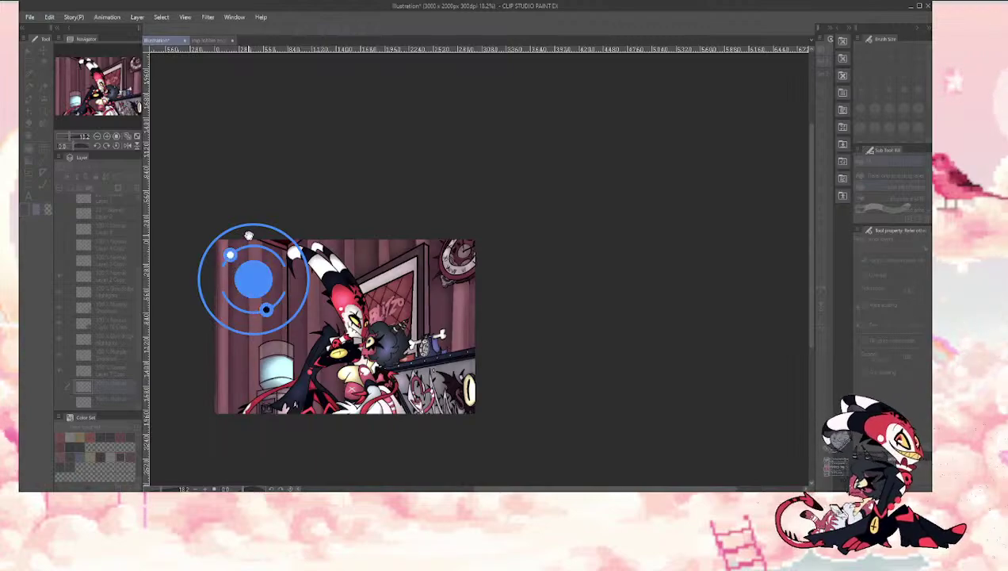
click(781, 97)
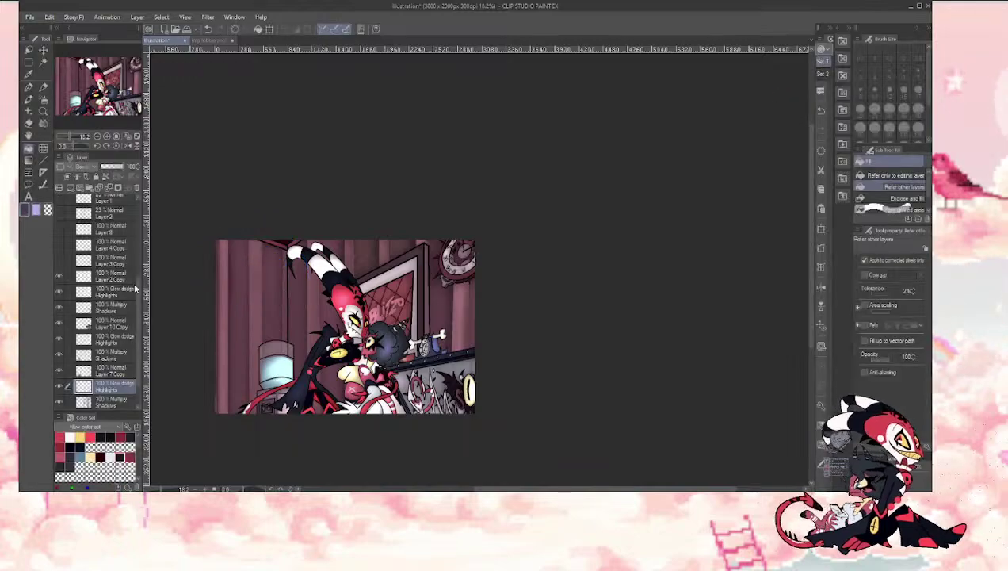
Step: Add a new layer above Layer 2 Copy and fill it with dark purple
scroll(133, 277, up, 4)
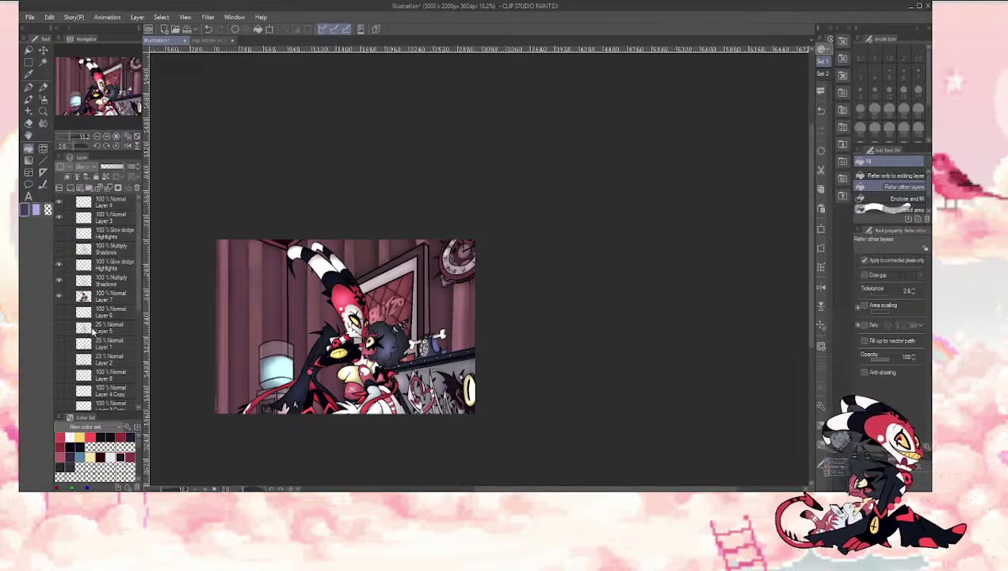
drag(138, 287, 136, 320)
click(102, 358)
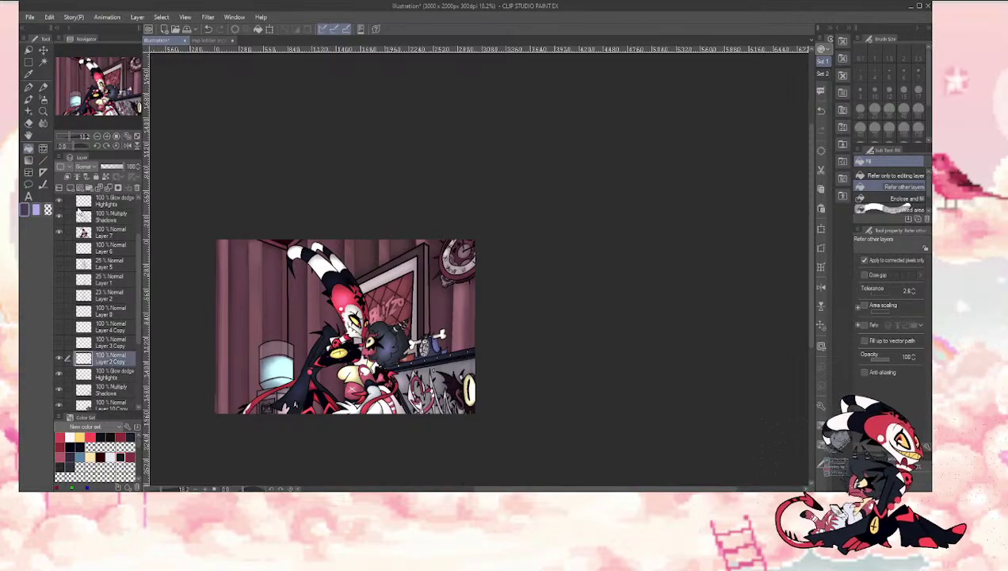
click(68, 188)
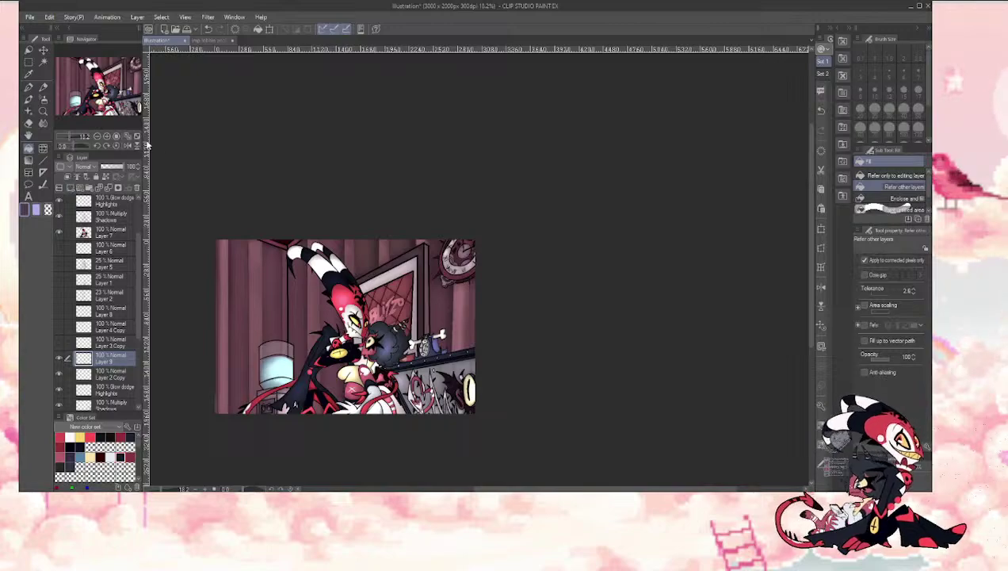
click(258, 278)
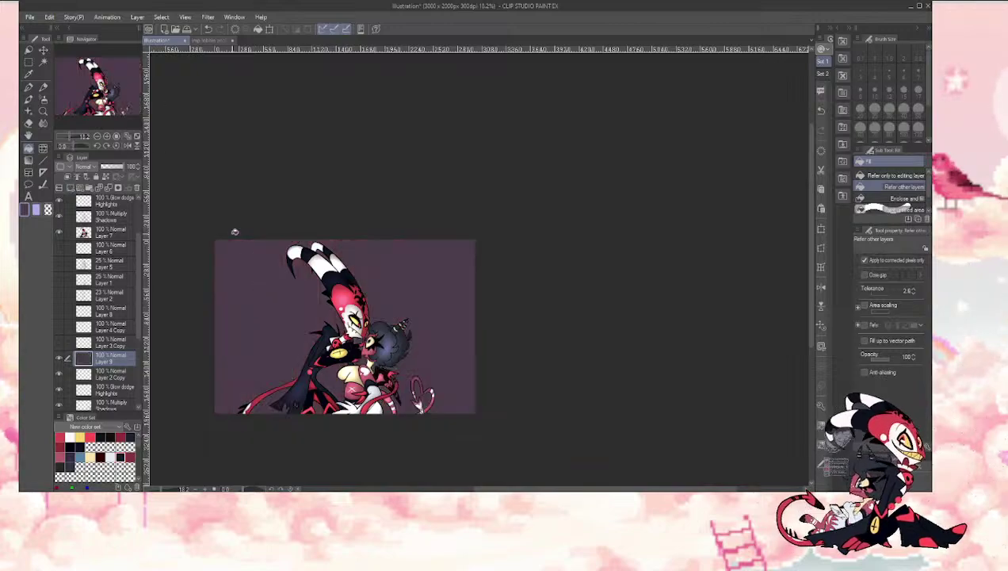
Step: Set the dark purple layer to Multiply at 31% opacity
click(83, 167)
click(87, 203)
drag(127, 166, 108, 174)
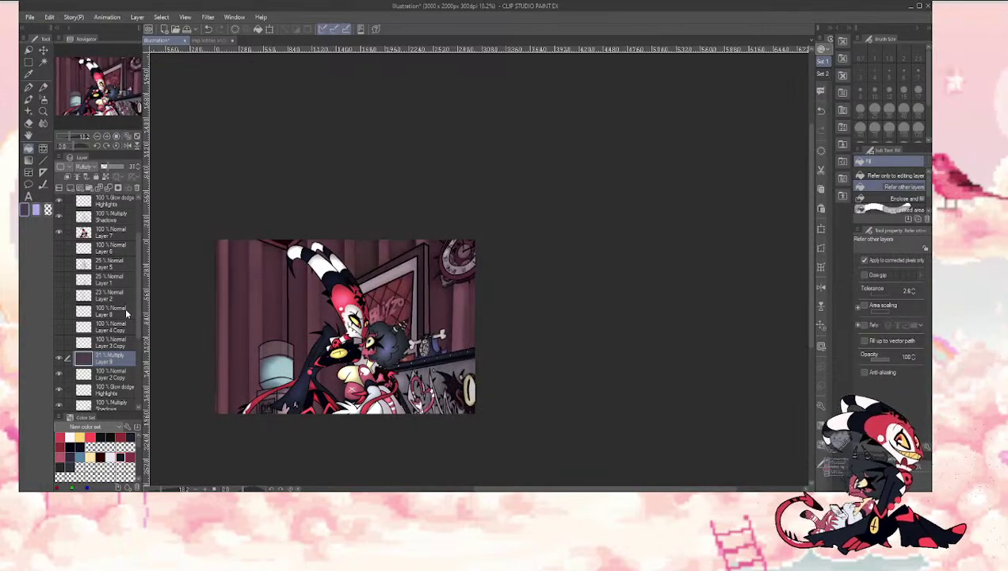
Step: Add a new layer directly below Layer 3, above the characters' highlight and shadow layers
scroll(126, 315, up, 3)
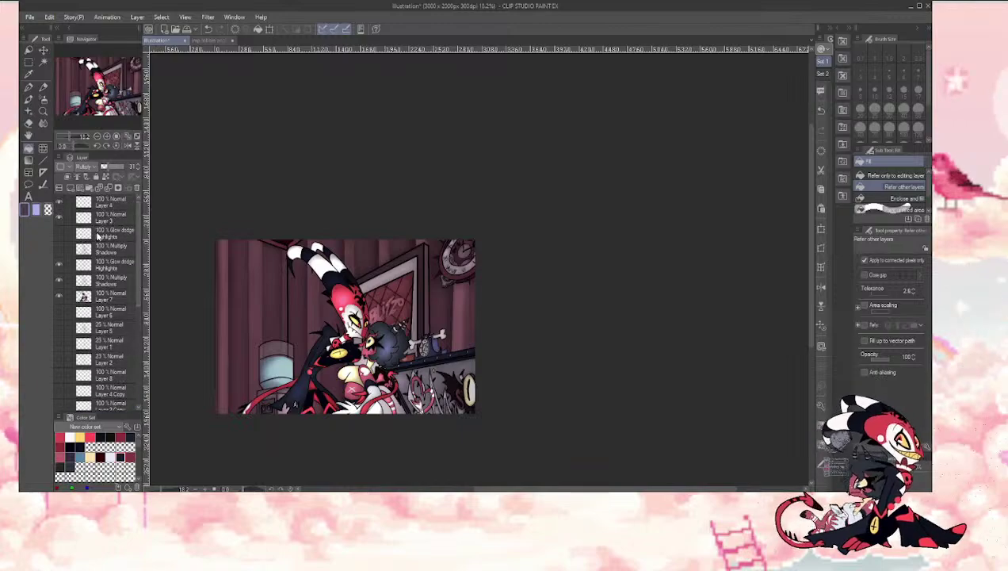
click(71, 189)
Step: Try to select the characters on Layer 7 using Auto select with tolerance 61.5, and clear the selection
click(107, 313)
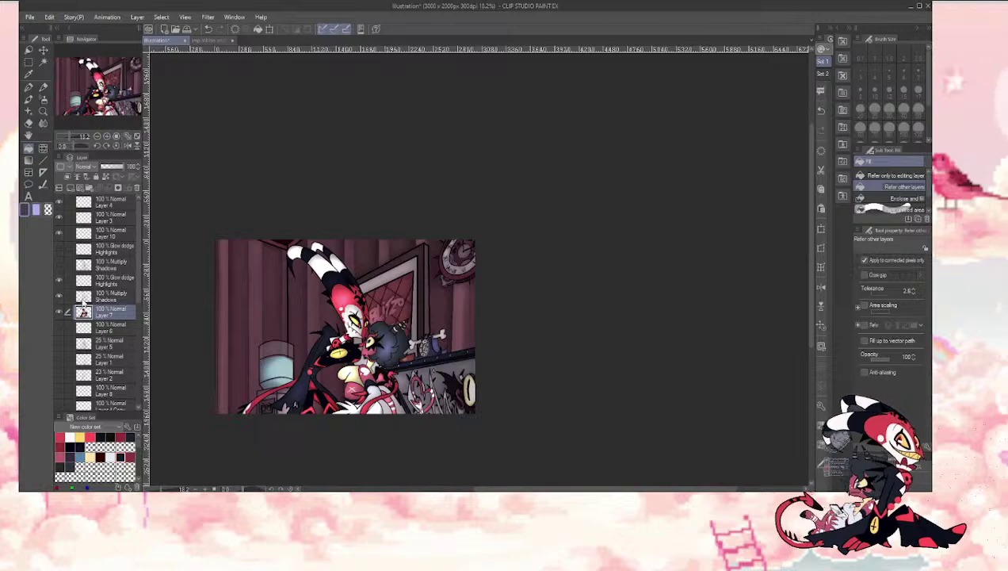
key(w)
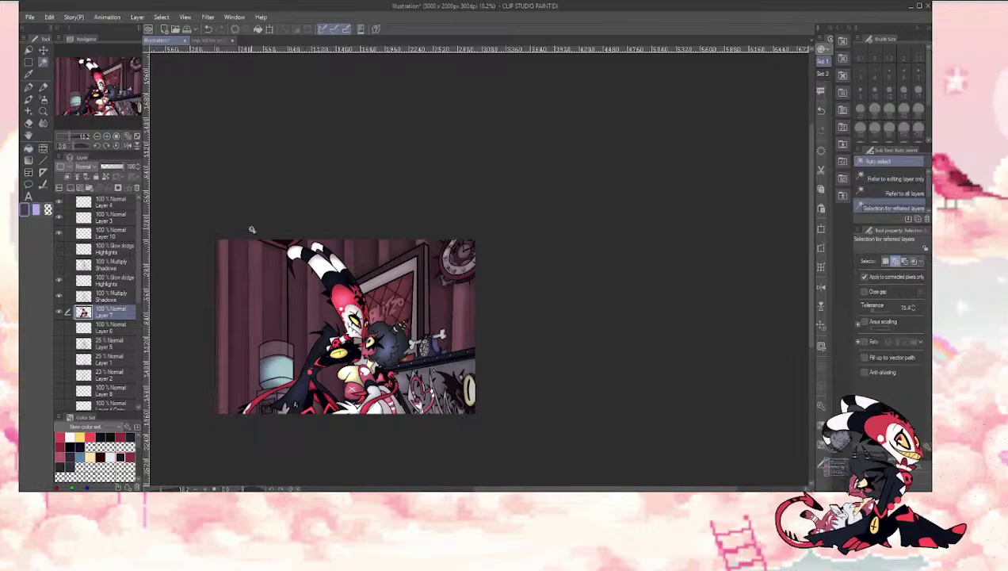
click(883, 309)
click(313, 372)
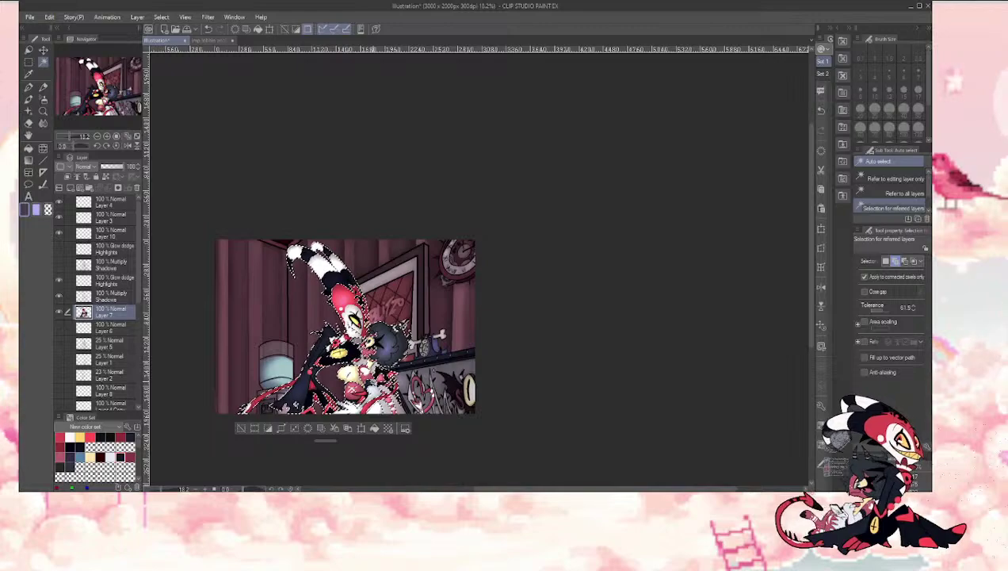
click(240, 429)
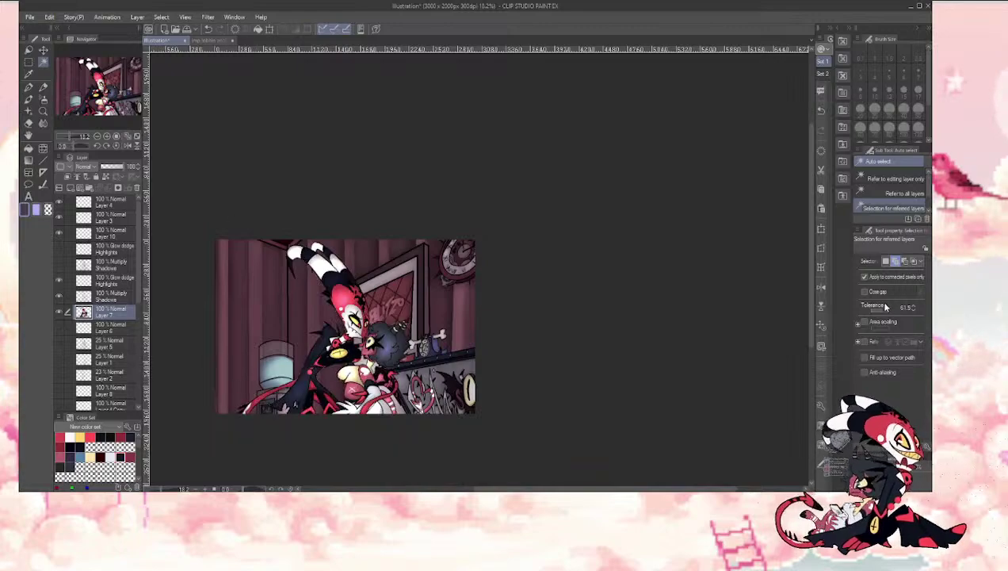
Step: Select the characters on Layer 7 with Auto select at tolerance 100 and fill their silhouette with dark purple on Layer 10
click(272, 402)
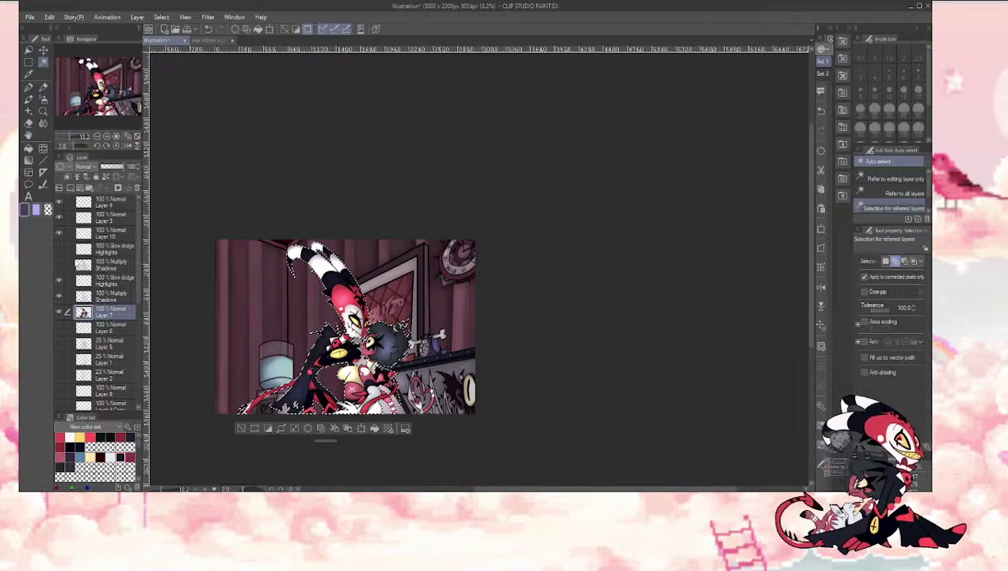
click(92, 234)
key(g)
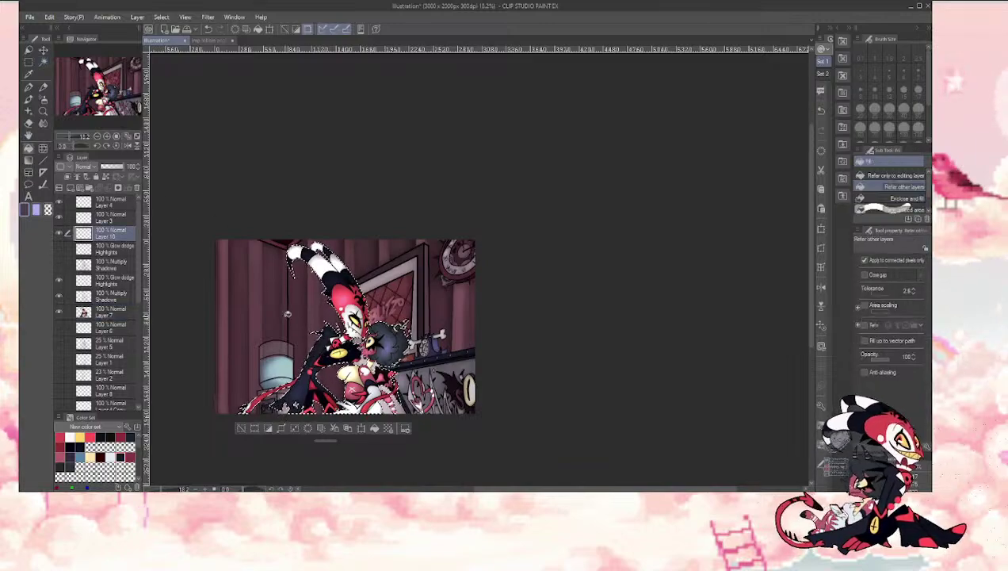
click(274, 392)
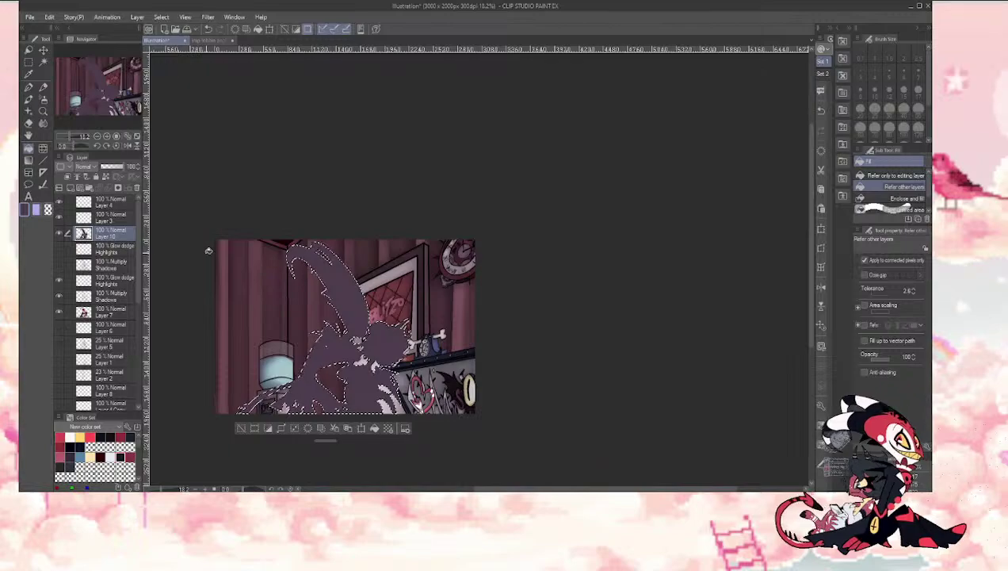
click(114, 313)
key(w)
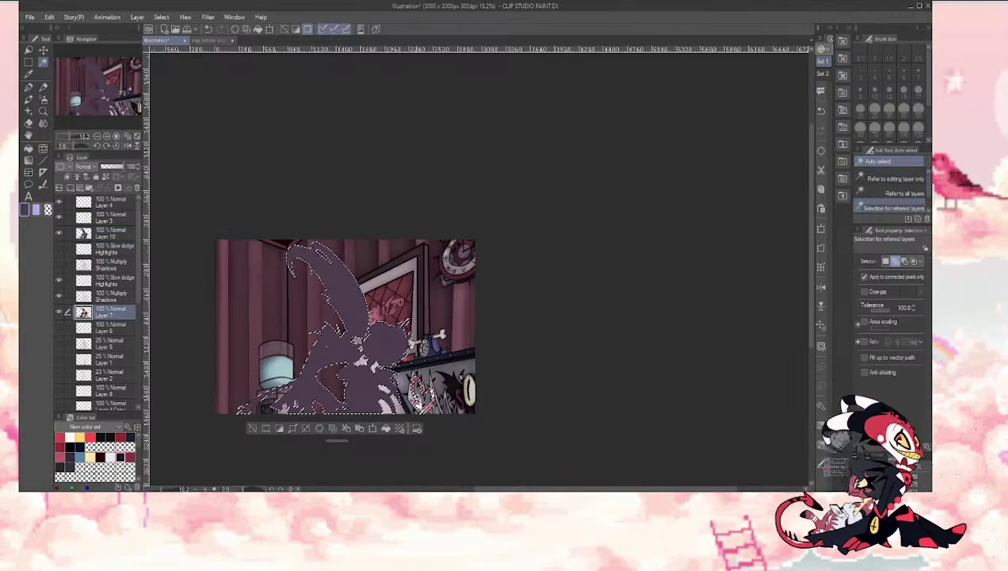
key(g)
click(91, 232)
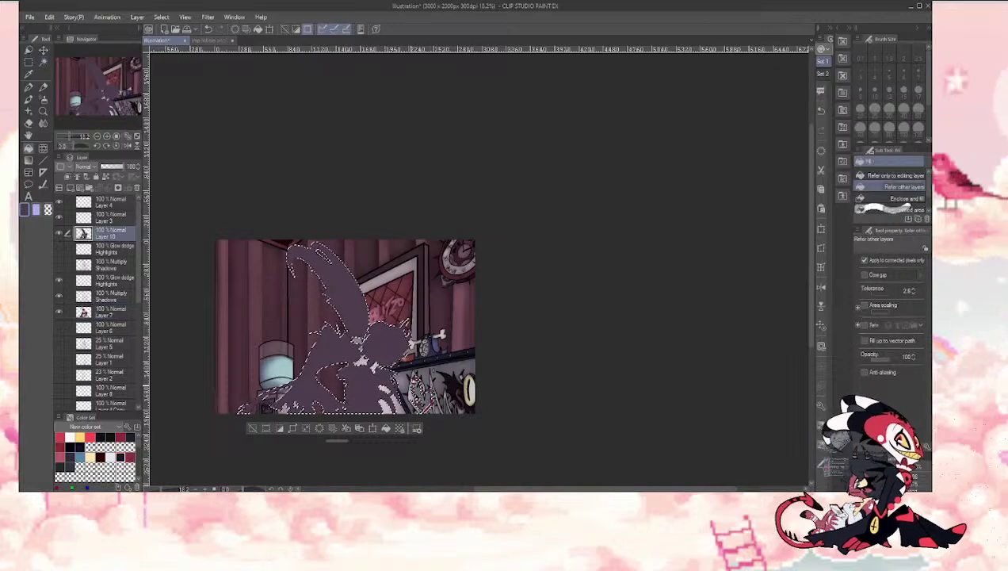
Step: Set the silhouette layer, Layer 10, to Multiply at 83% opacity and clear the selection
click(83, 166)
click(94, 205)
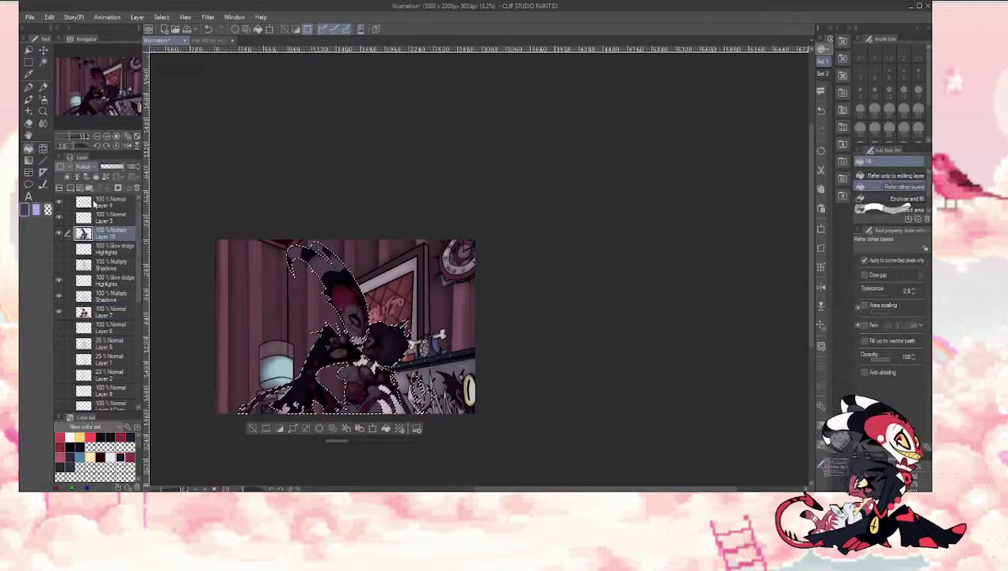
click(111, 166)
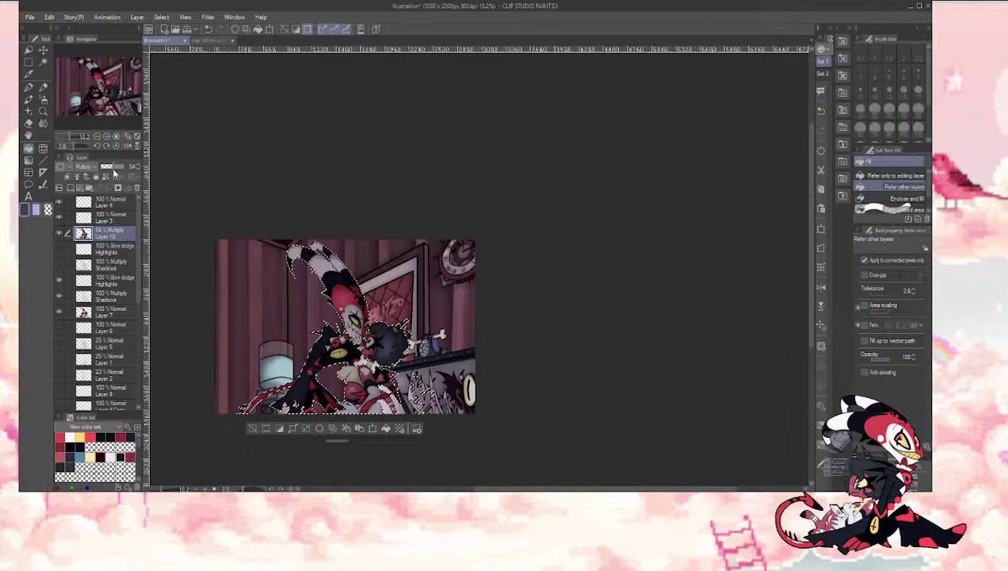
mouse_move(111, 169)
mouse_down()
mouse_move(129, 175)
mouse_move(121, 176)
mouse_up()
click(252, 429)
Step: Set the dark purple Multiply layer over the background, Layer 9, to 48% opacity
scroll(135, 281, down, 5)
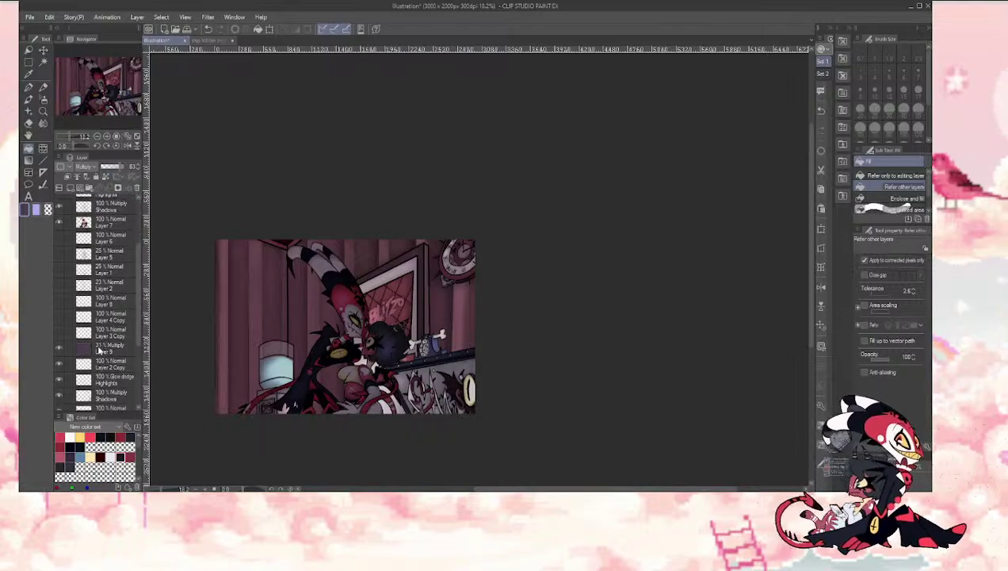
click(103, 349)
drag(113, 166, 117, 167)
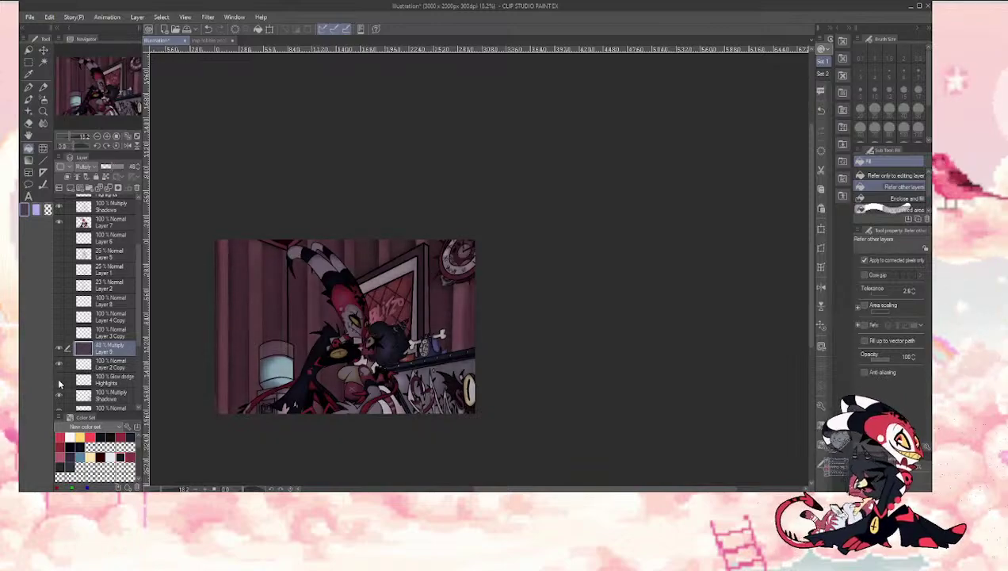
Step: Soften the Shadows layer directly above Layer 9 Copy using the Blur tool at brush size 100
scroll(124, 362, down, 5)
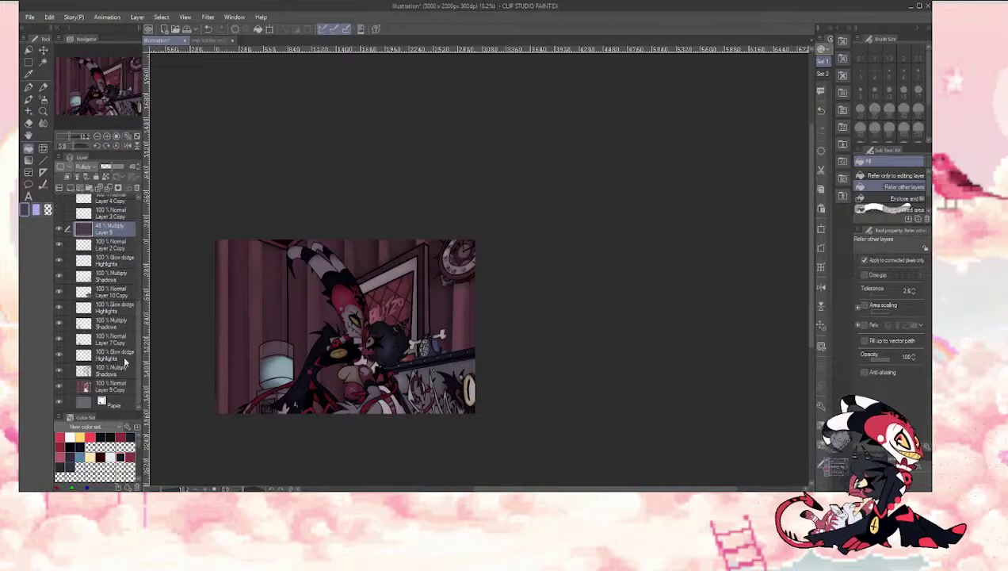
click(86, 389)
click(84, 371)
key(j)
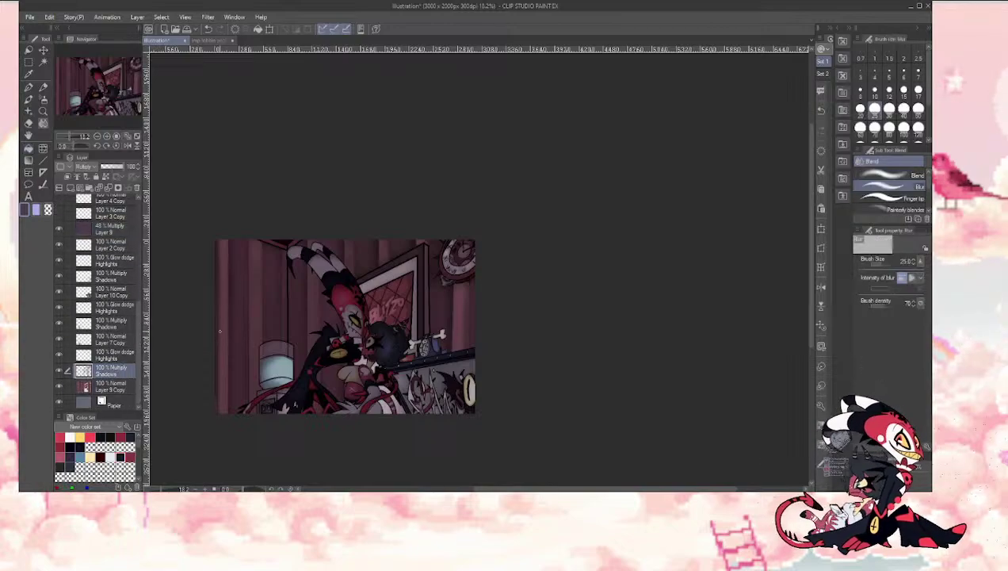
key(bracketright)
key(bracketright)
key(bracketright)
key(bracketright)
key(bracketright)
key(bracketright)
key(bracketright)
Step: Soften the background's lowest Highlights layer with the Blur tool at brush size 200, checking it with Layer 9 Copy hidden
click(109, 355)
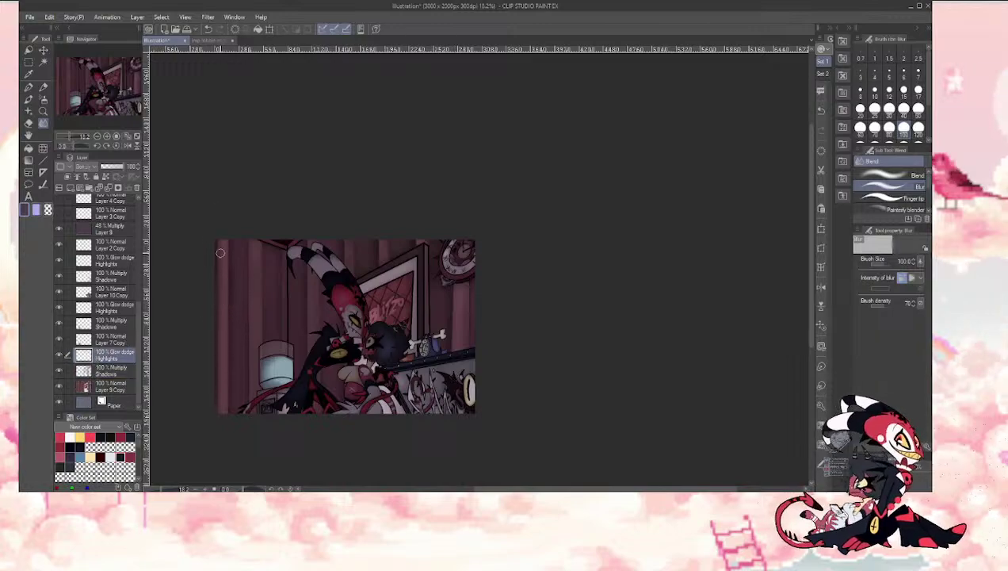
key(])
key(])
key(])
key(])
click(58, 387)
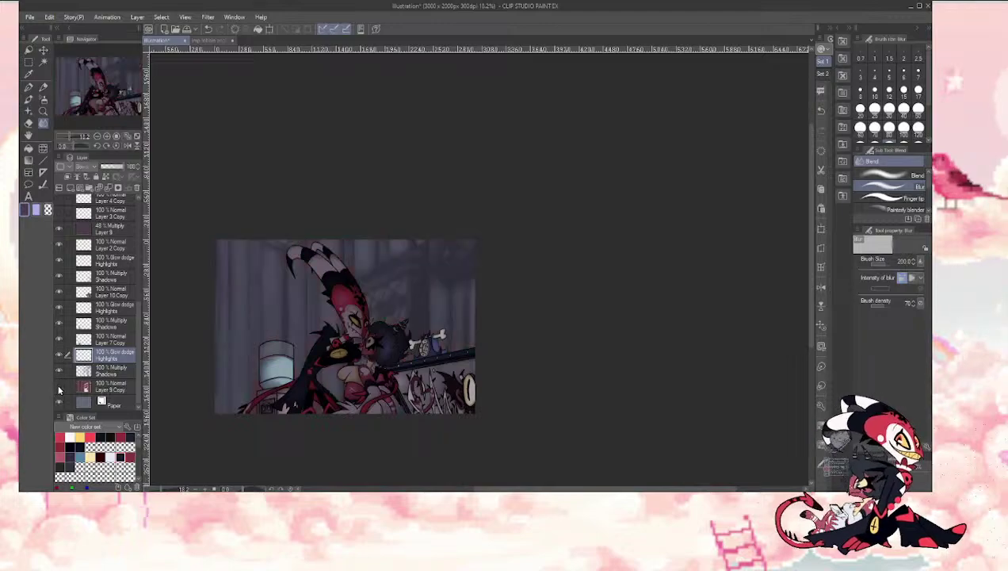
click(58, 387)
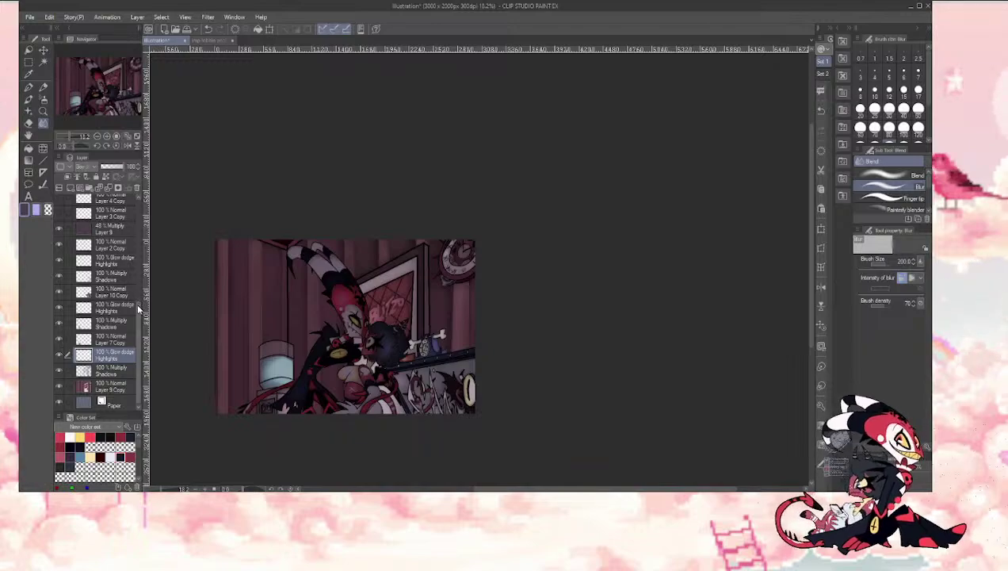
Step: Set the characters' dark overlay, Layer 10, to 63% opacity
drag(137, 303, 122, 206)
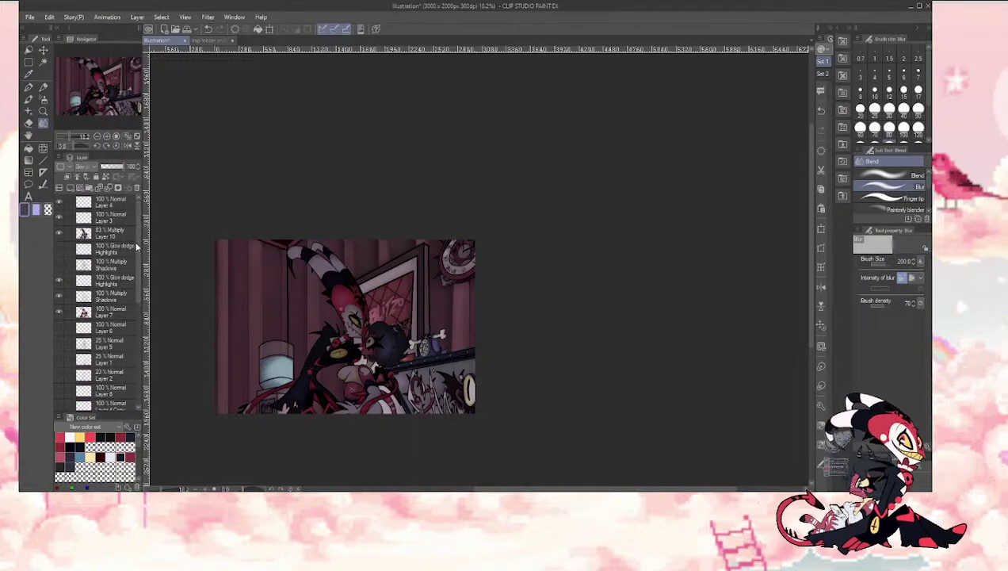
click(95, 233)
drag(116, 167, 115, 168)
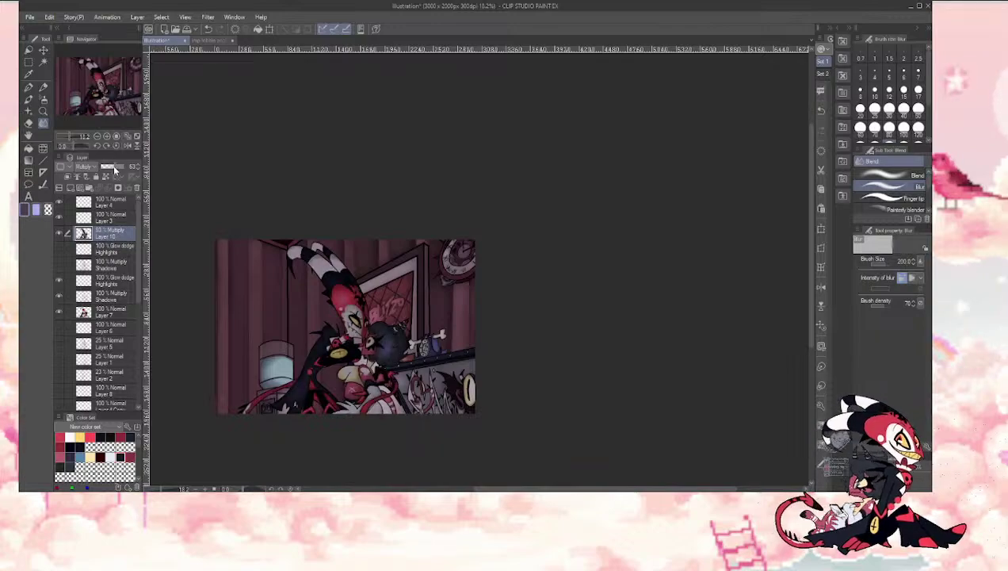
Step: Add a new layer above Layer 10, set it to Add (Glow), and choose pale yellow for the Soft airbrush
click(60, 188)
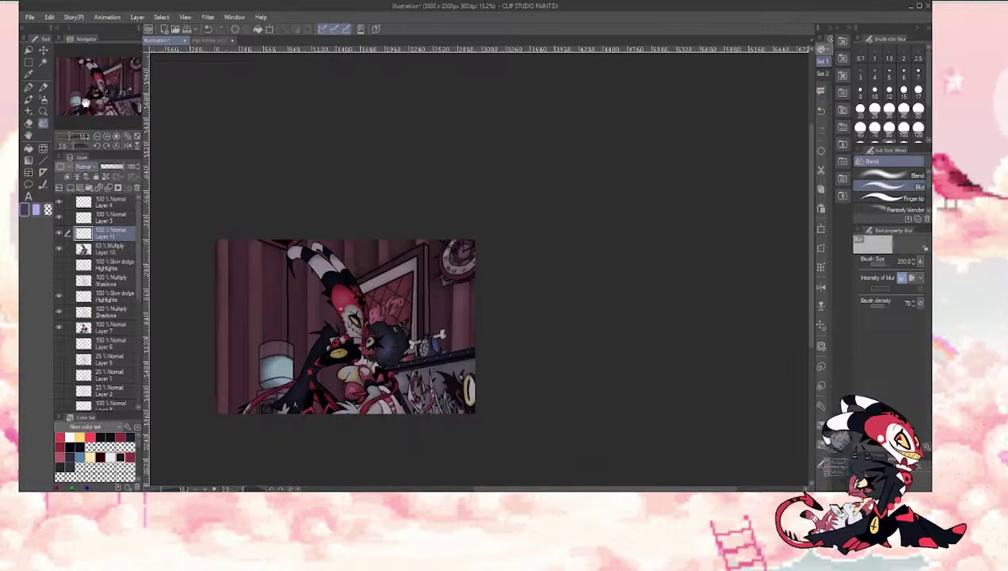
mouse_move(91, 105)
mouse_down()
mouse_move(81, 113)
mouse_move(93, 97)
mouse_up()
click(106, 136)
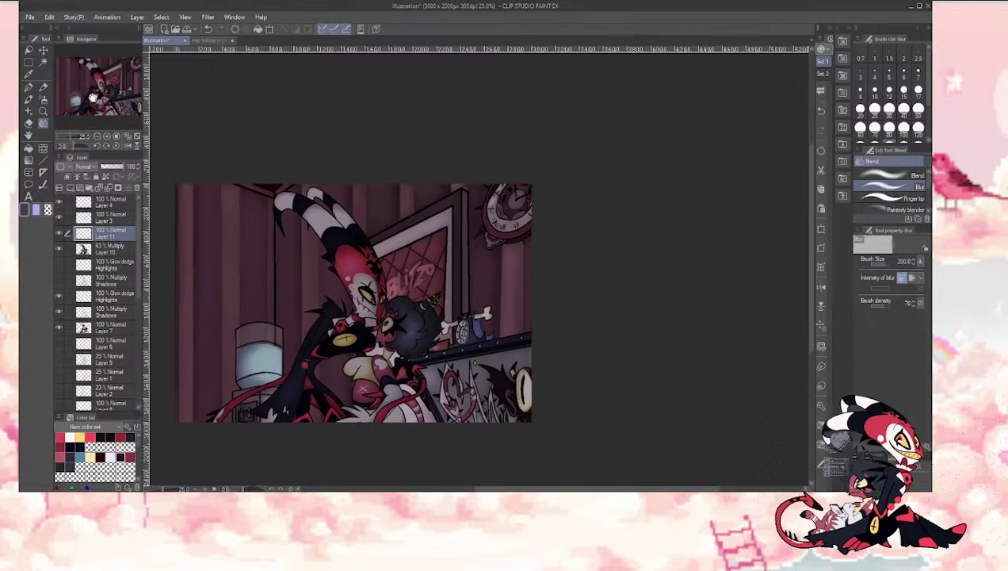
key(b)
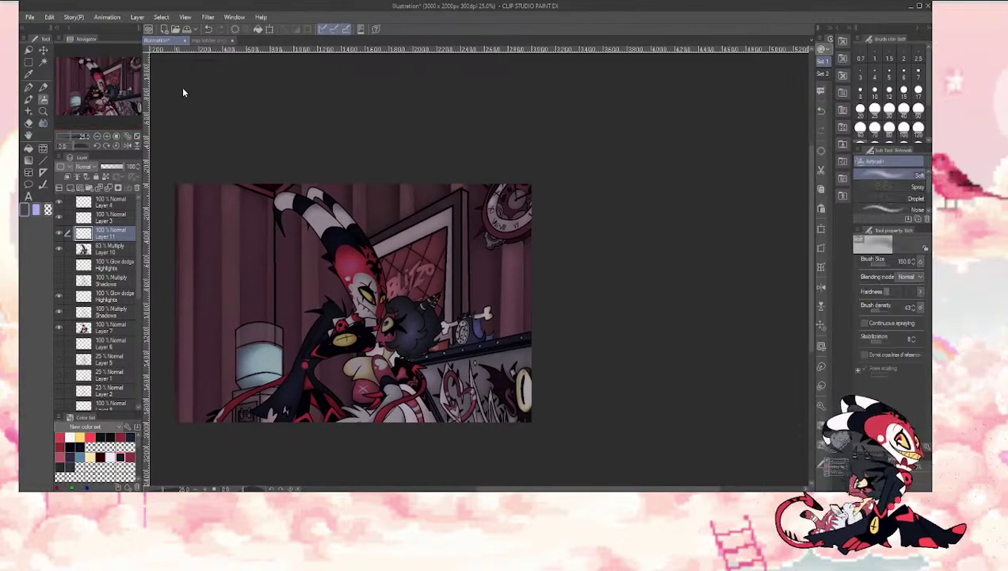
click(108, 136)
drag(101, 84, 93, 87)
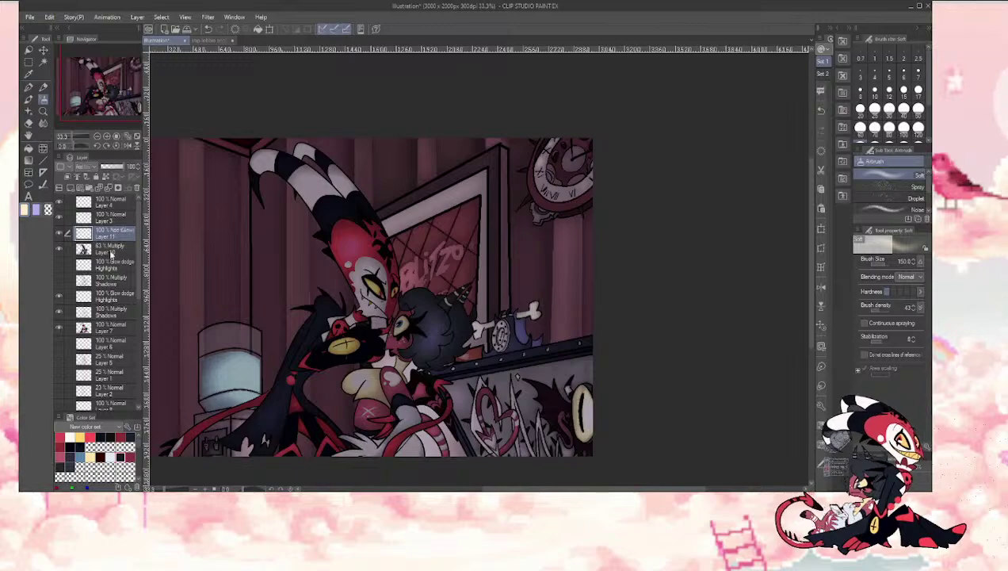
Step: Airbrush a pale yellow glow over both characters' eyes, using brush size 70 for the taller one and 100 for the shorter one
key(bracketleft)
key(bracketleft)
key(bracketleft)
key(bracketleft)
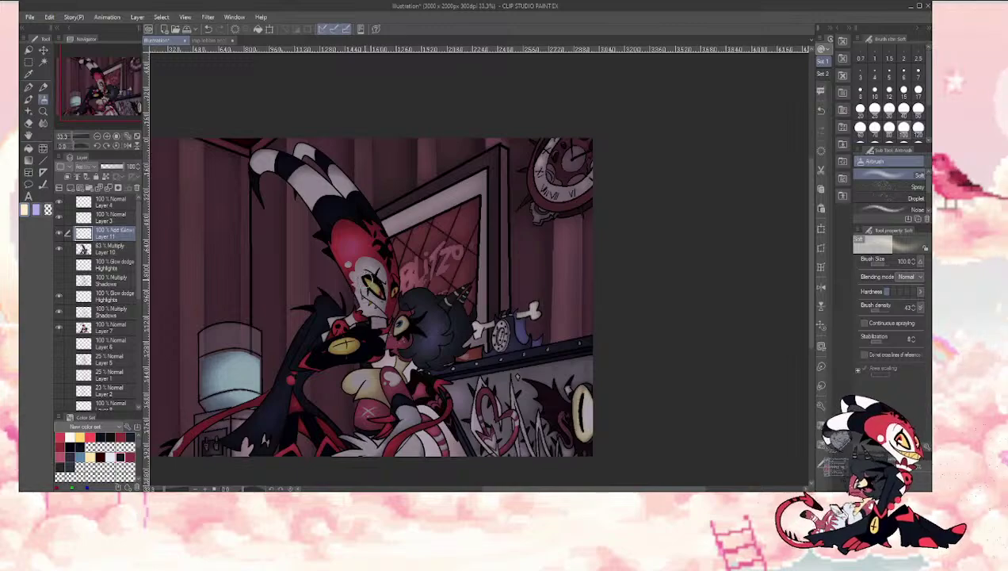
drag(368, 281, 379, 291)
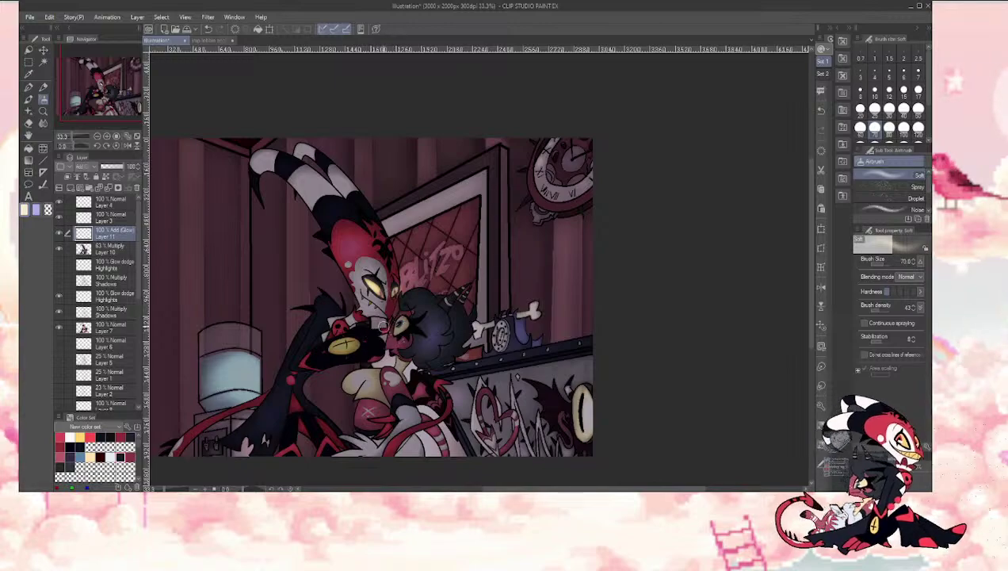
key(bracketright)
key(bracketright)
drag(396, 321, 400, 323)
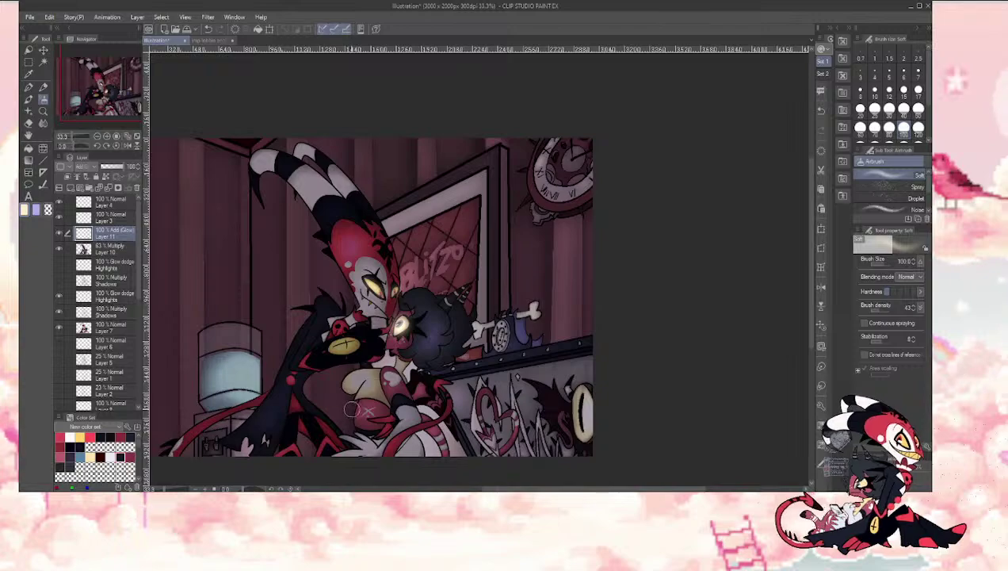
Step: Add a new layer directly above Layer 7 and pick a dark pink from the artwork
click(79, 329)
click(61, 328)
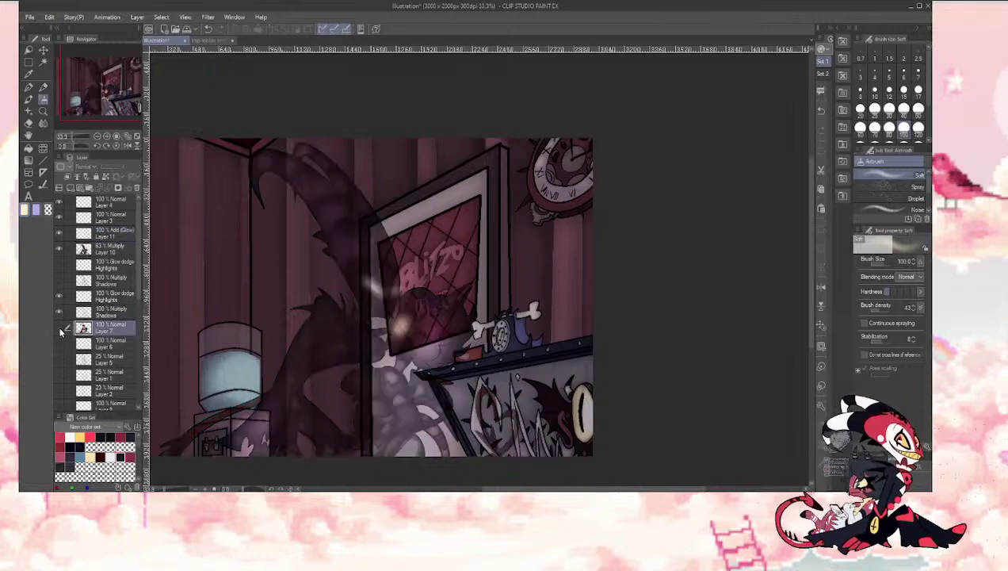
click(60, 328)
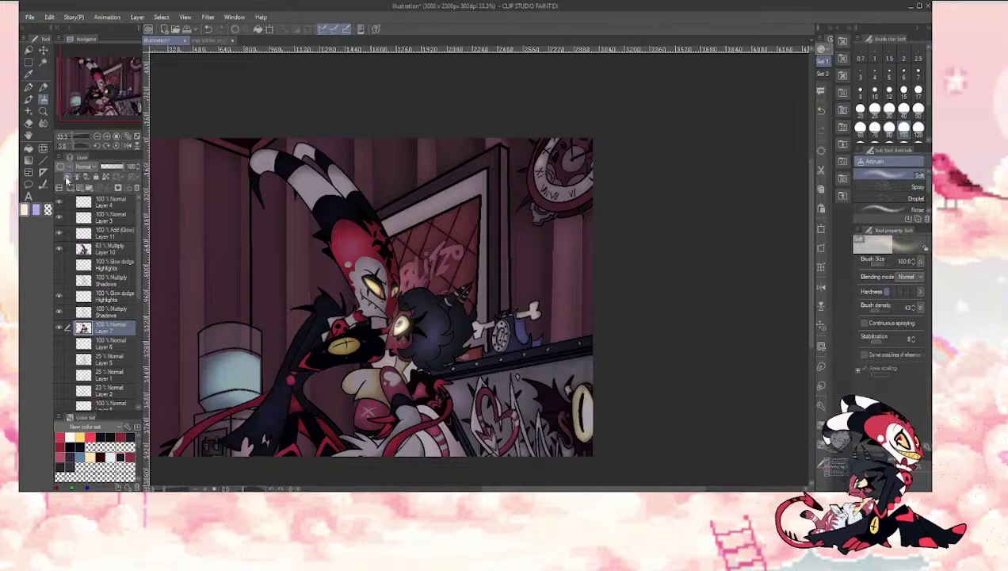
key(i)
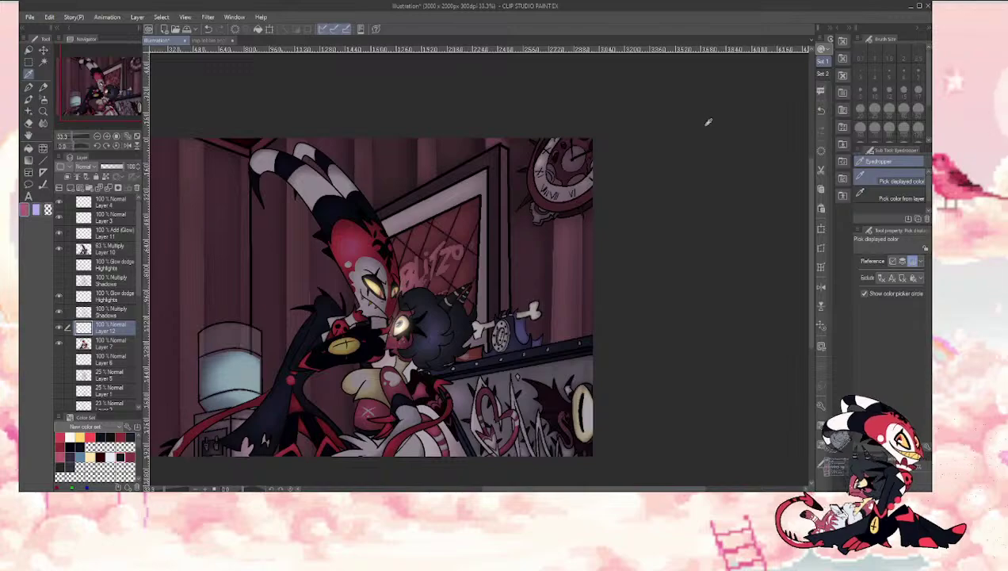
Step: Draw small dark pink blush lines on the shorter character's cheek with the G-pen at size 7 and set the layer to Multiply
click(106, 136)
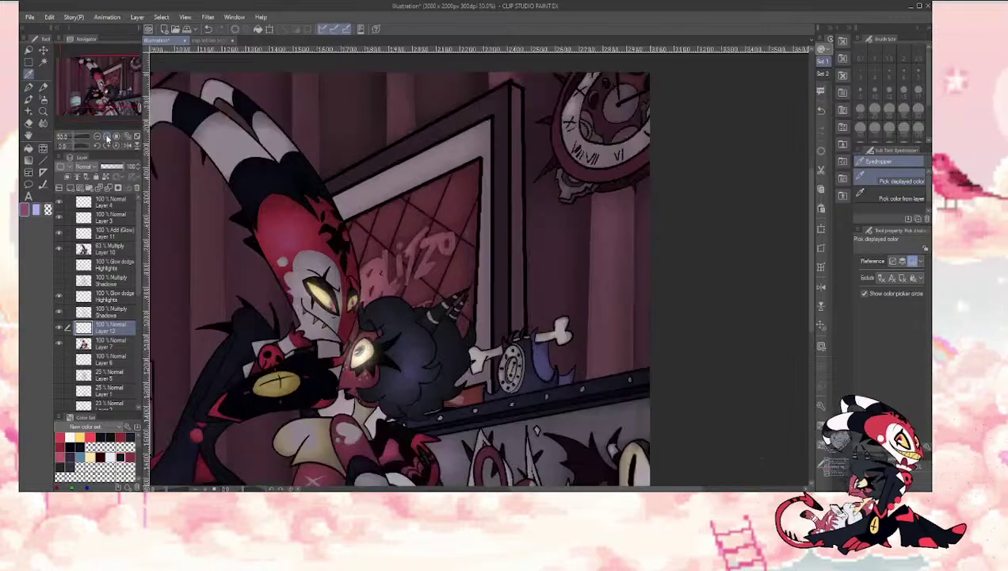
click(106, 136)
drag(101, 78, 97, 91)
key(p)
key(bracketleft)
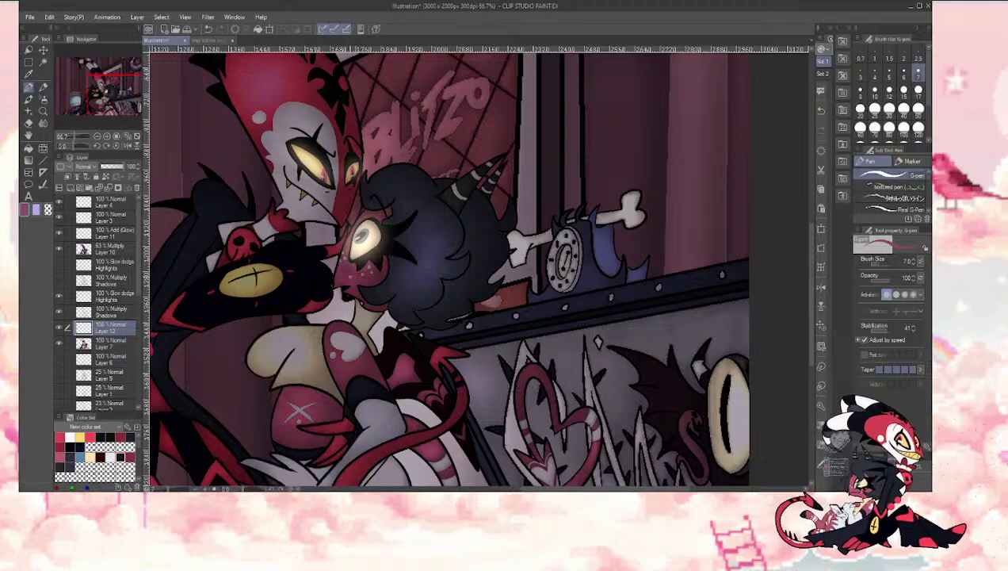
click(83, 167)
click(78, 192)
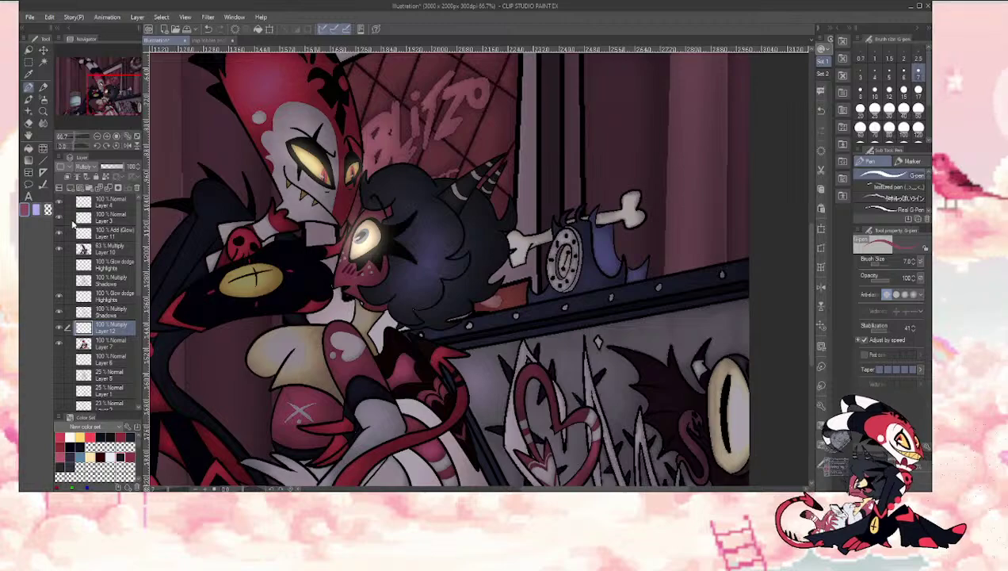
Step: Airbrush a dark pink blush on the shorter character's cheek at size 50 on another new layer set to Multiply
click(58, 188)
key(b)
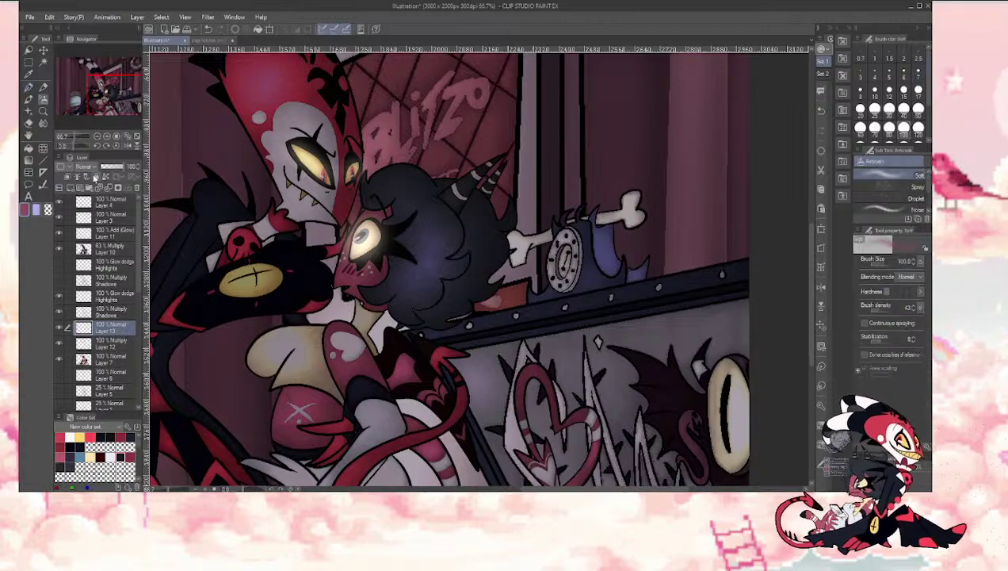
key(bracketleft)
key(bracketleft)
key(bracketleft)
key(bracketleft)
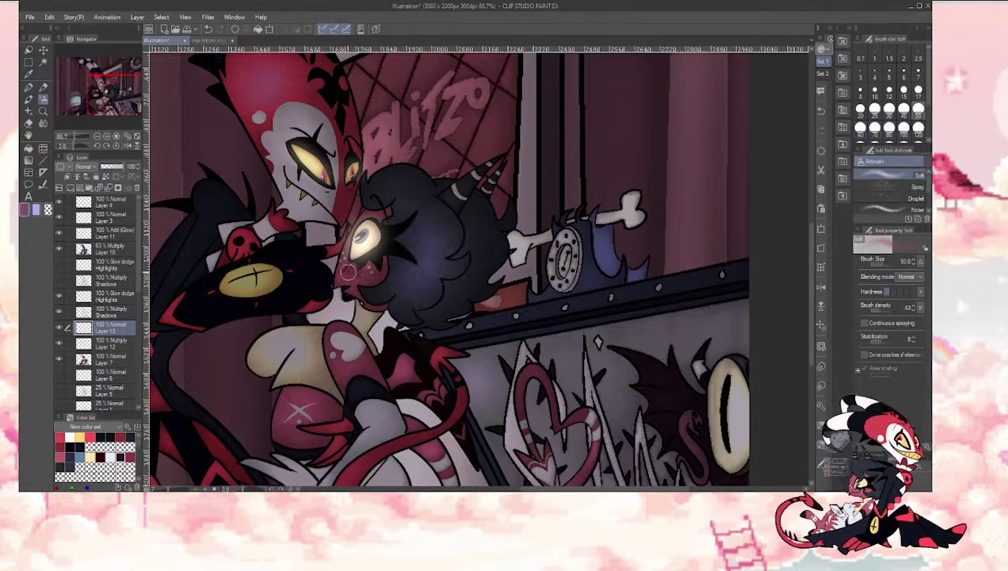
click(83, 165)
click(80, 197)
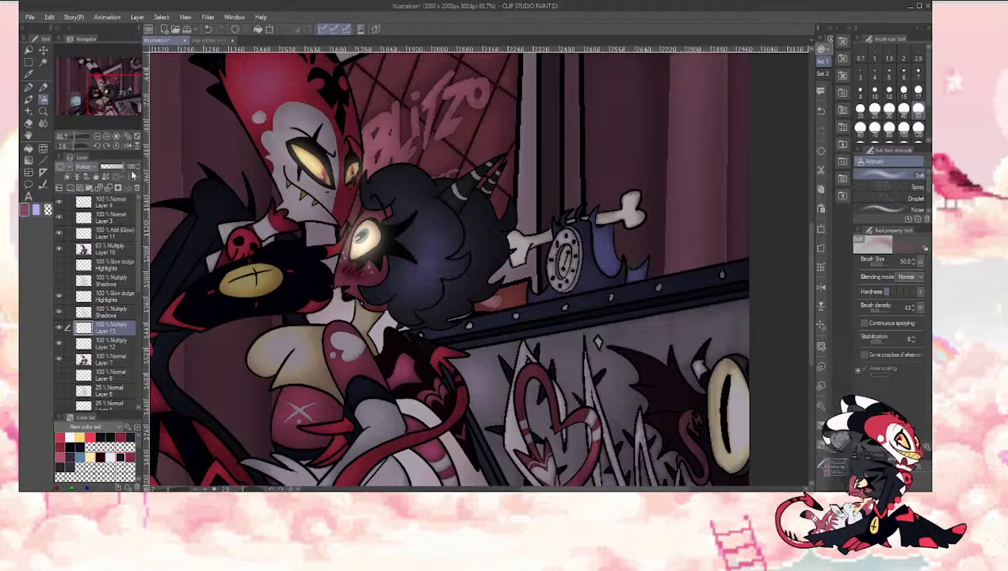
mouse_move(348, 266)
mouse_down()
mouse_move(365, 271)
mouse_move(346, 269)
mouse_up()
Step: Soften the edges of the shorter character's airbrushed blush with the Blur tool at brush size 100
key(j)
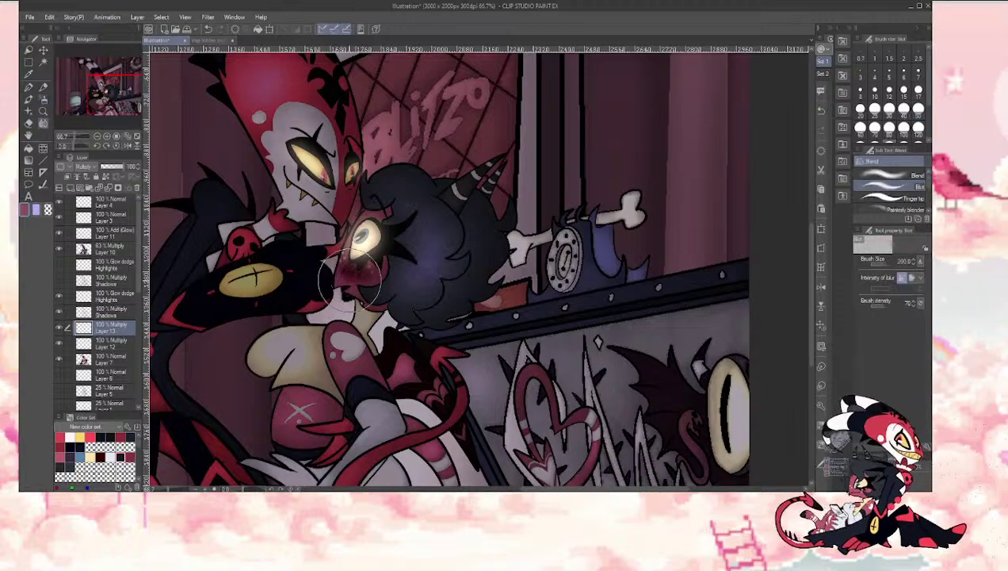
key(bracketleft)
key(bracketleft)
key(bracketleft)
key(bracketleft)
mouse_move(346, 289)
mouse_down()
mouse_move(335, 282)
mouse_move(339, 301)
mouse_up()
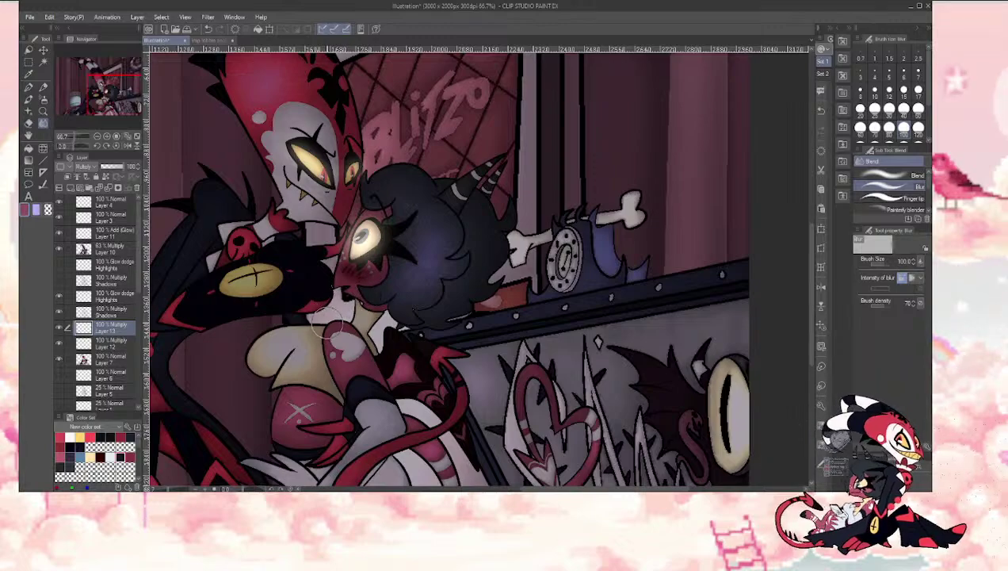
click(99, 137)
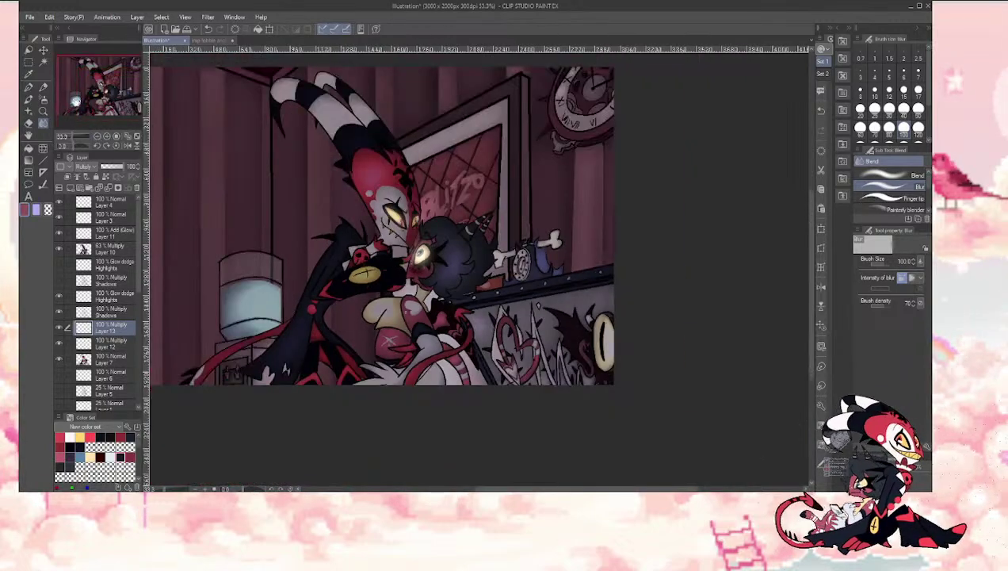
Step: Move the blush layer, Layer 13, directly above the Shadows layer beneath the visible glow dodge Highlights layer
drag(93, 331, 89, 311)
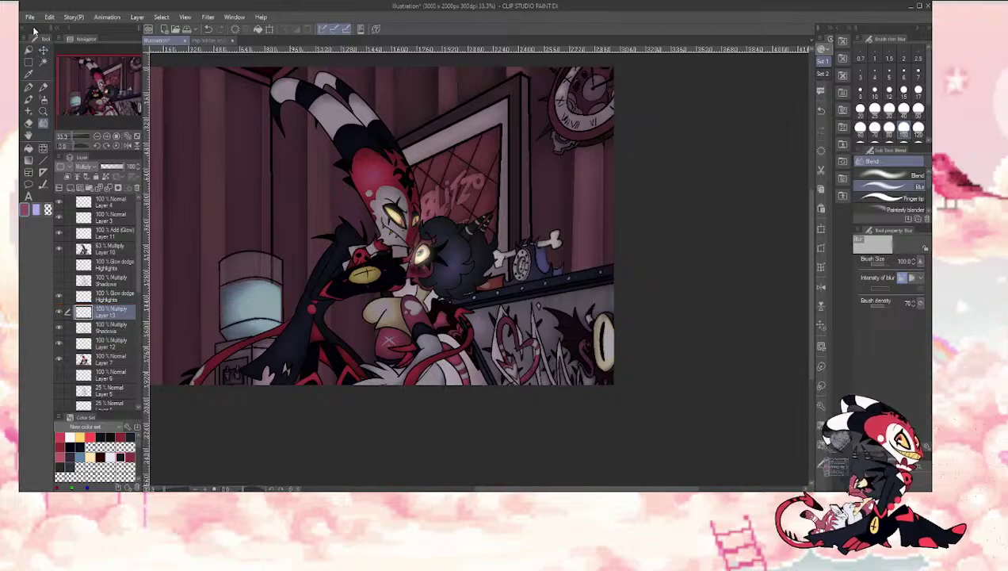
click(97, 137)
drag(61, 95, 58, 88)
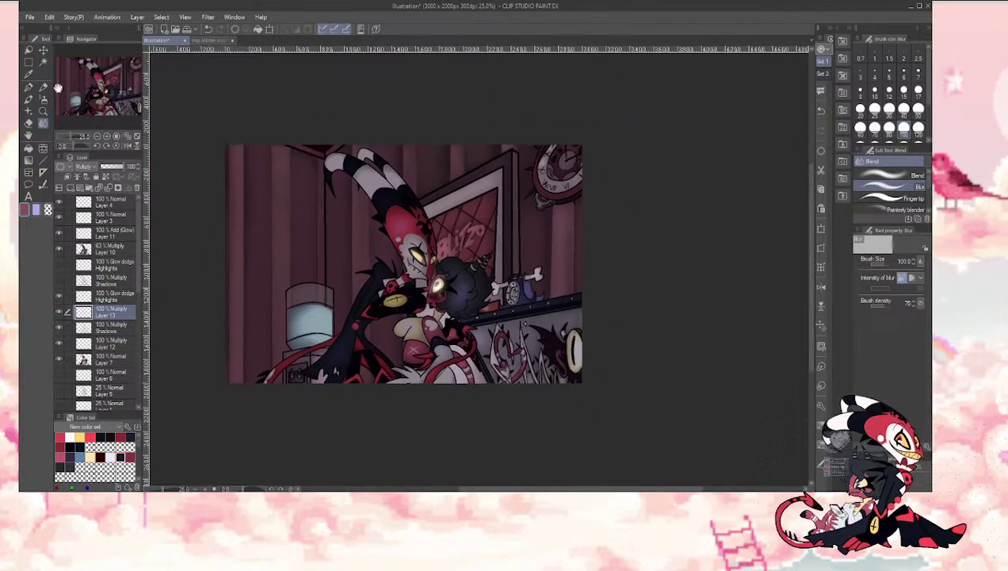
Step: Set the opacity of the Multiply layer Layer 10 to 54%
key(m)
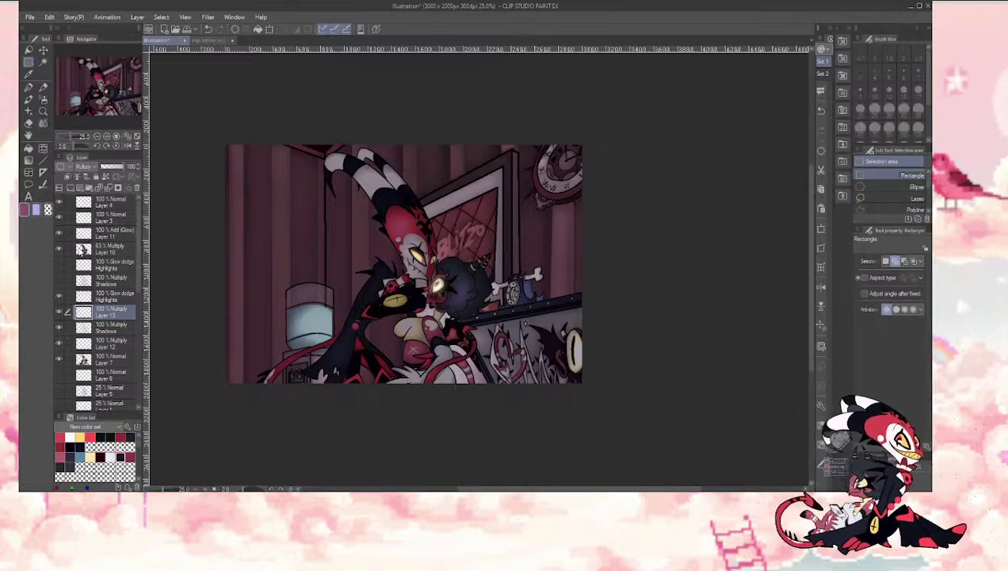
click(80, 248)
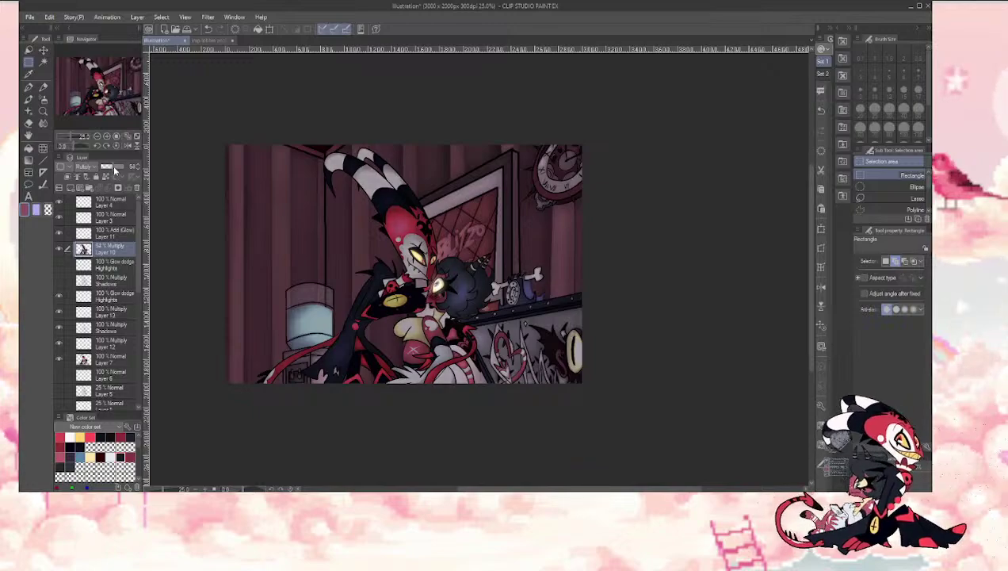
click(183, 167)
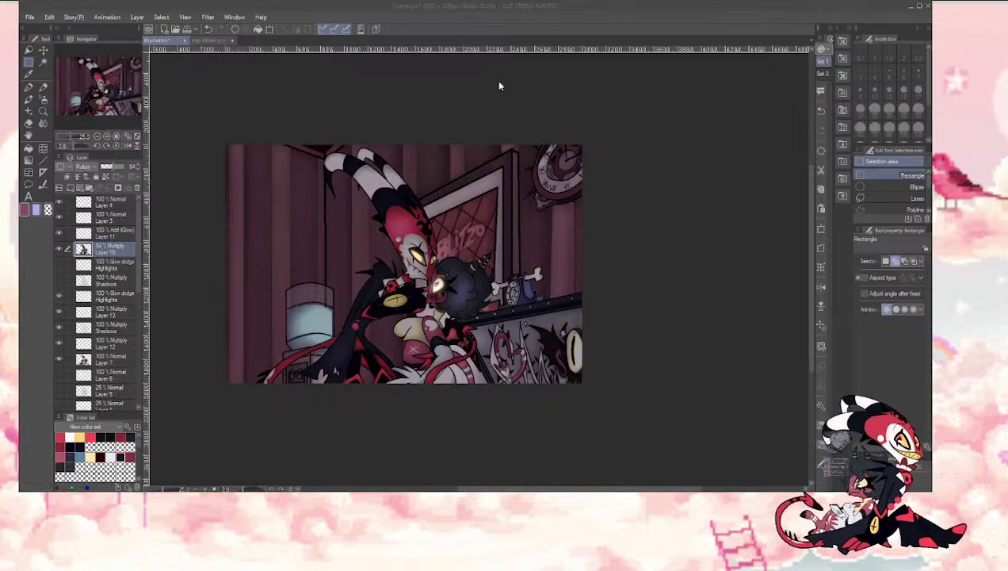
click(511, 154)
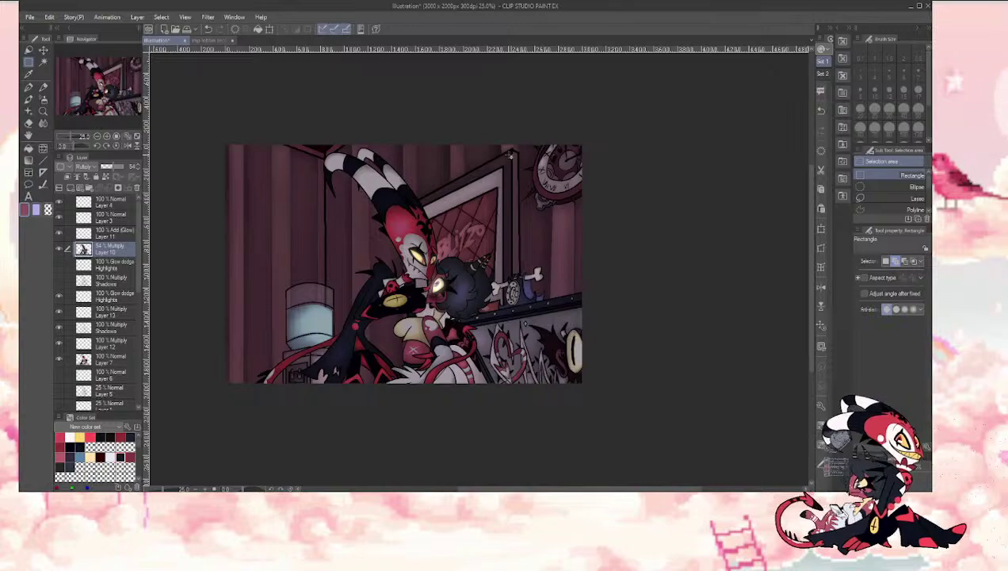